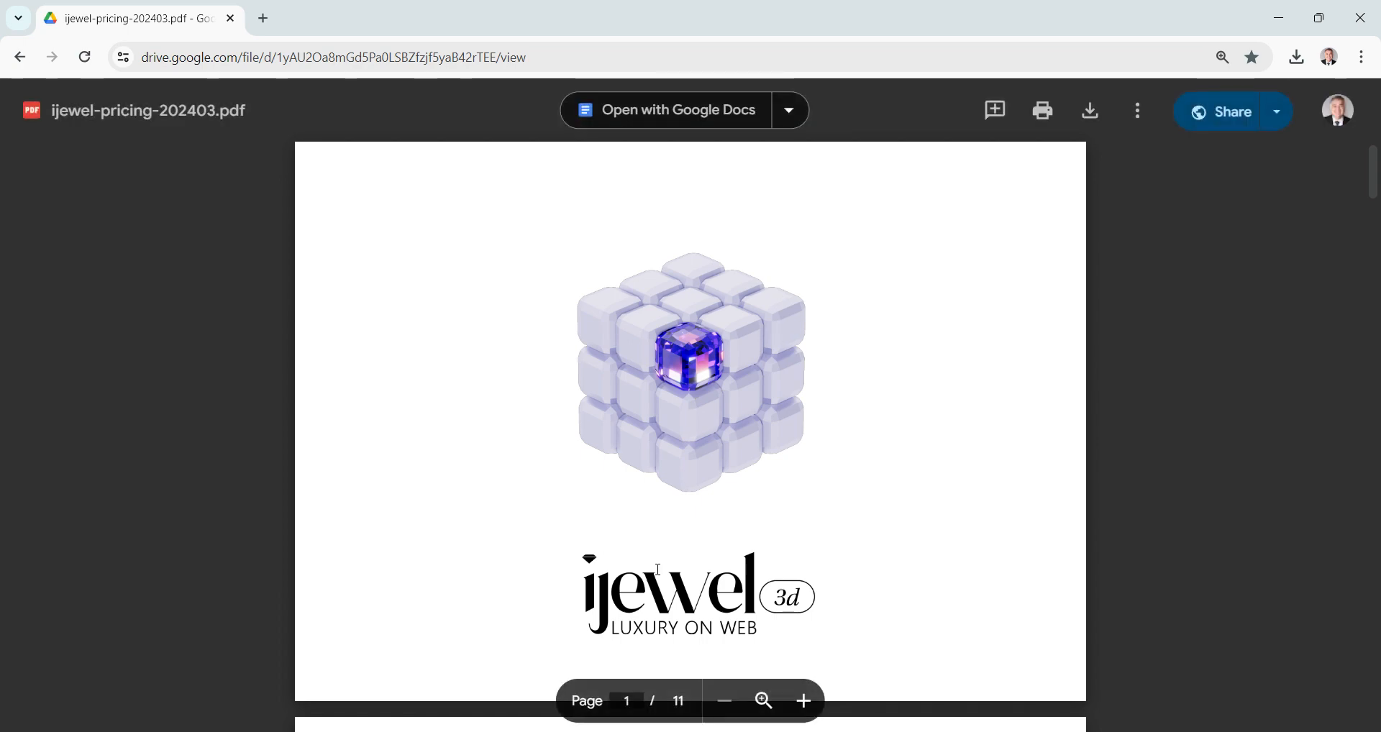
Review the products and prices in the ijewel-pricing-202403.pdf brochure, from the cover to the iJewel Studio page.
scroll(959, 389, down, 6)
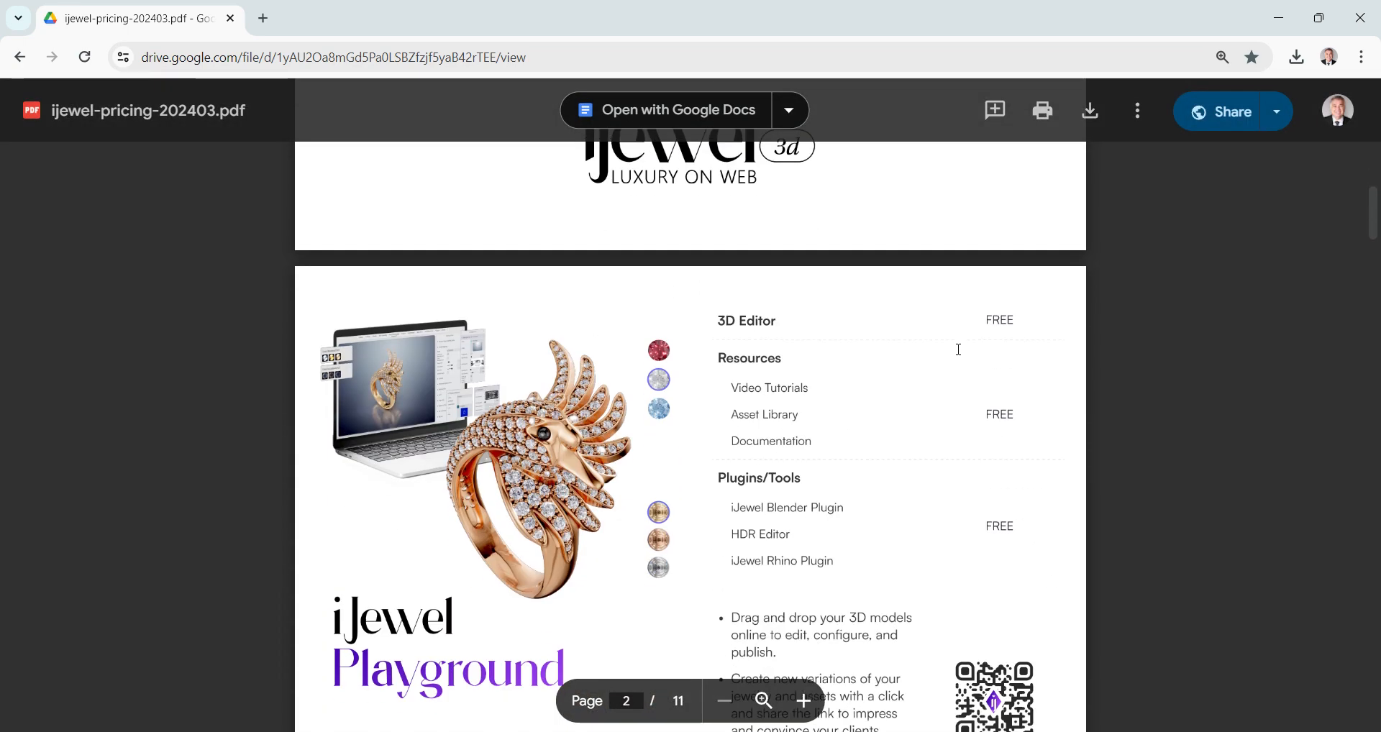
scroll(959, 349, down, 1)
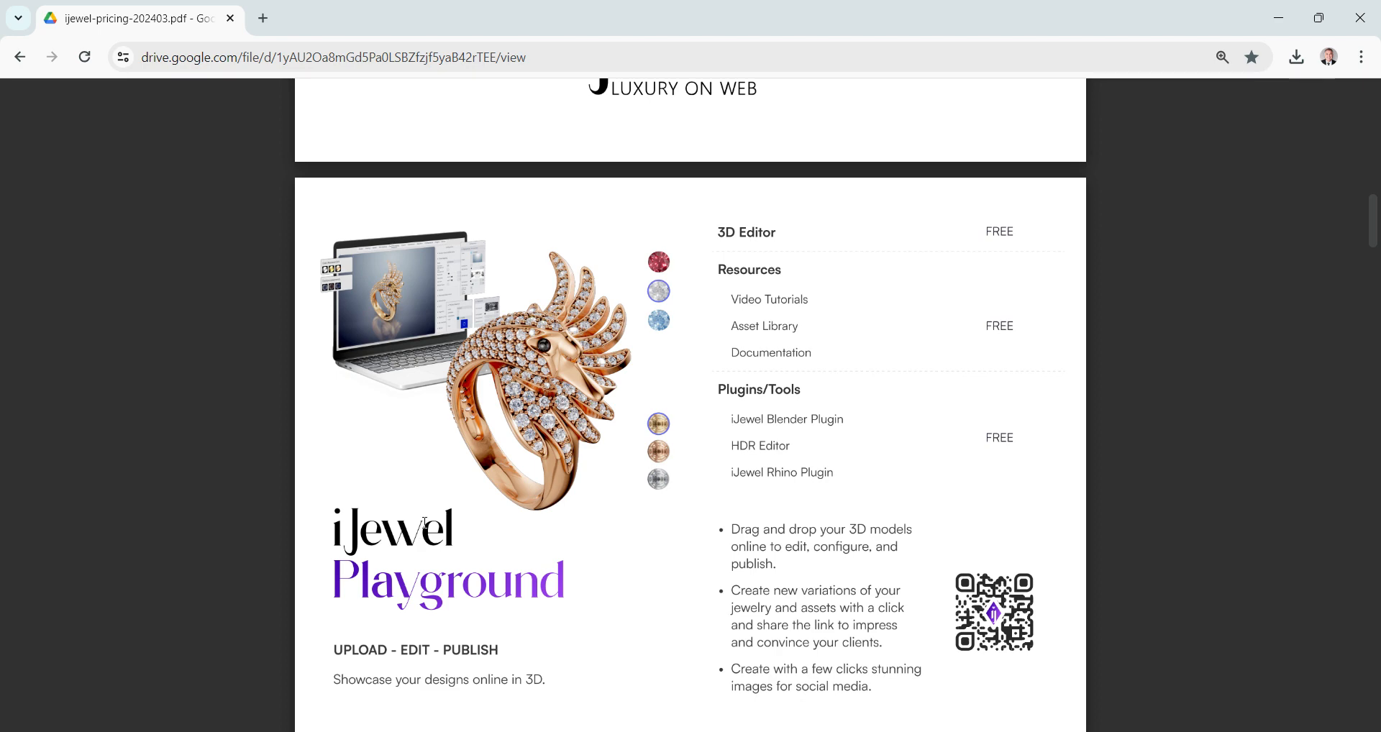
scroll(611, 447, down, 10)
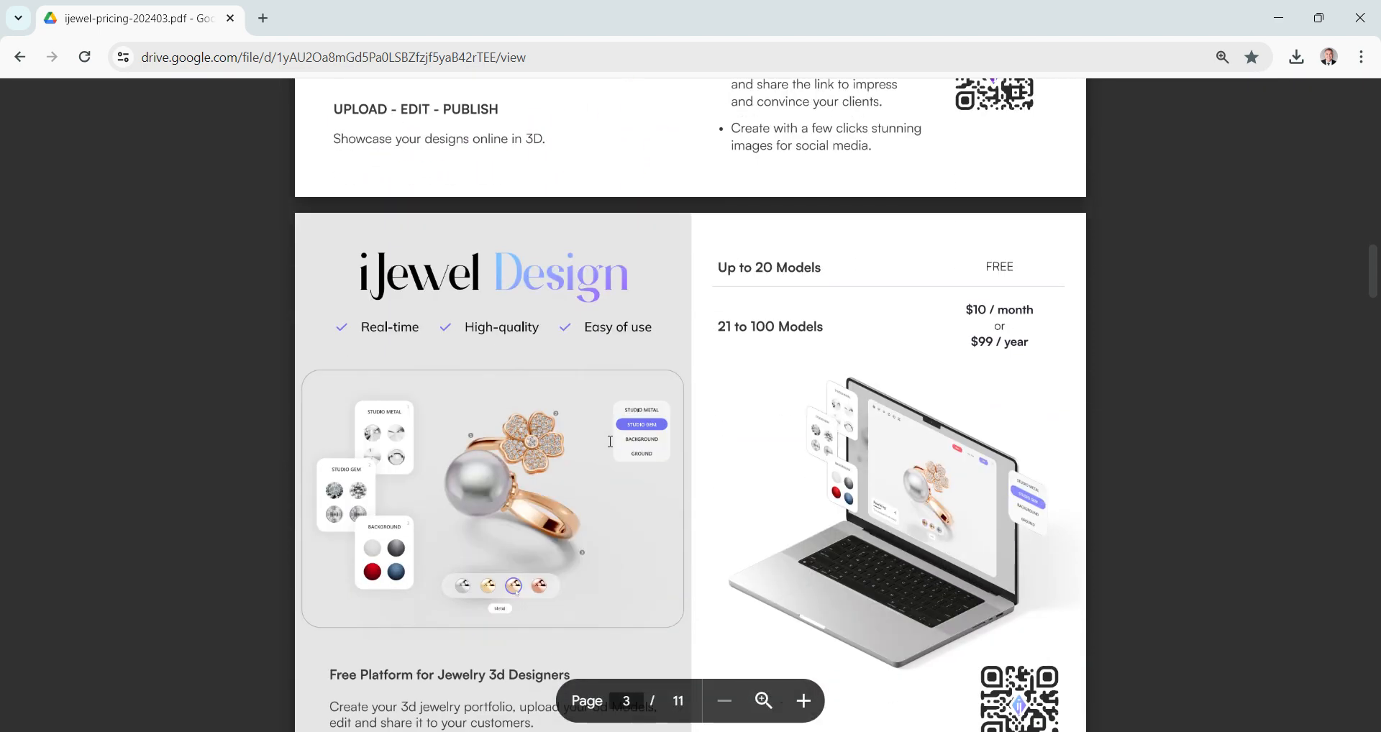
scroll(621, 430, down, 5)
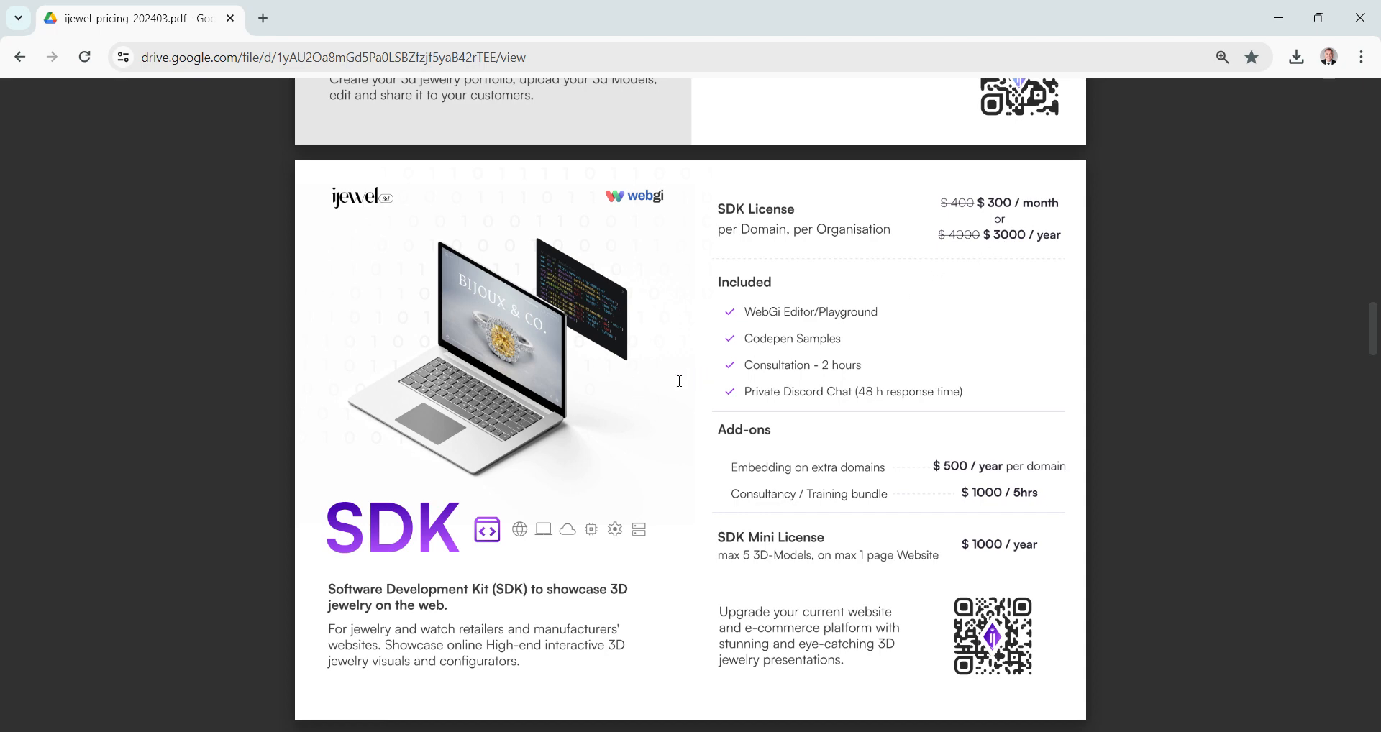
scroll(670, 384, down, 2)
scroll(671, 383, up, 2)
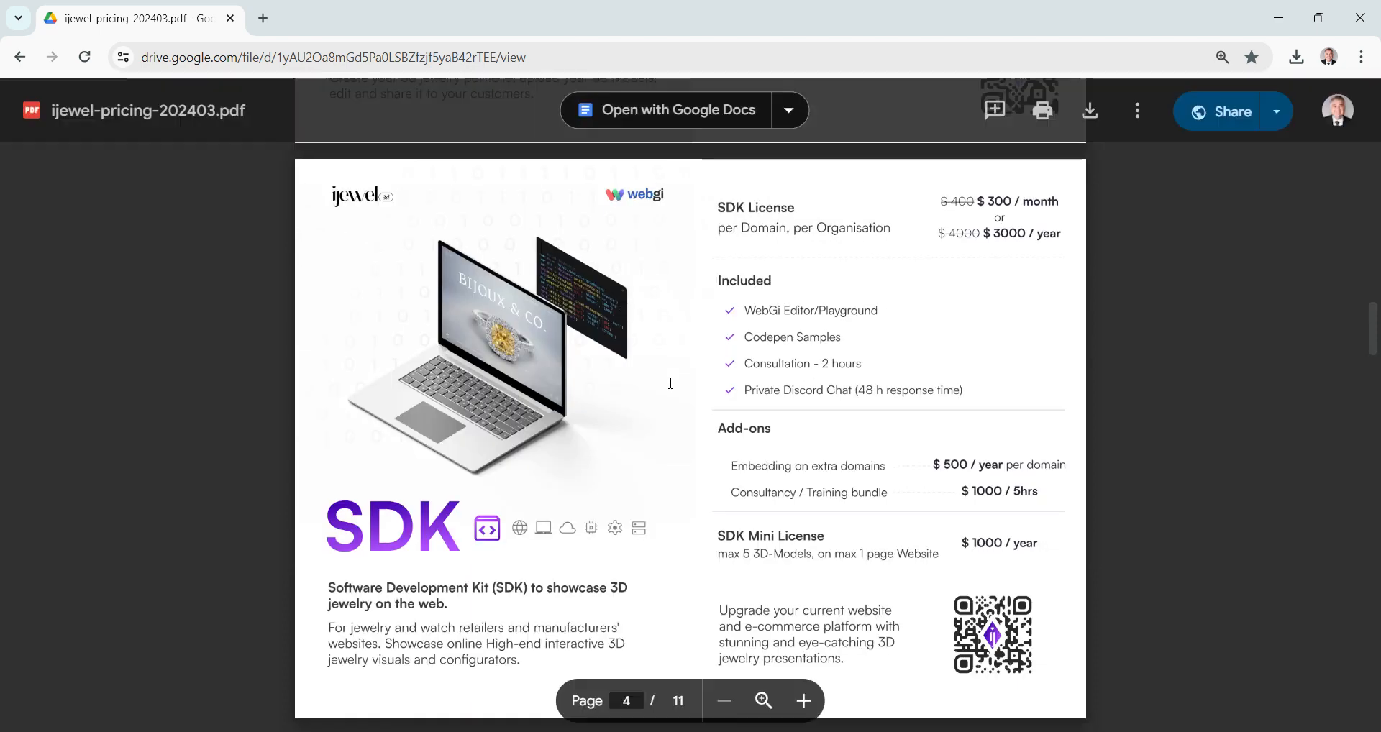
scroll(671, 383, down, 4)
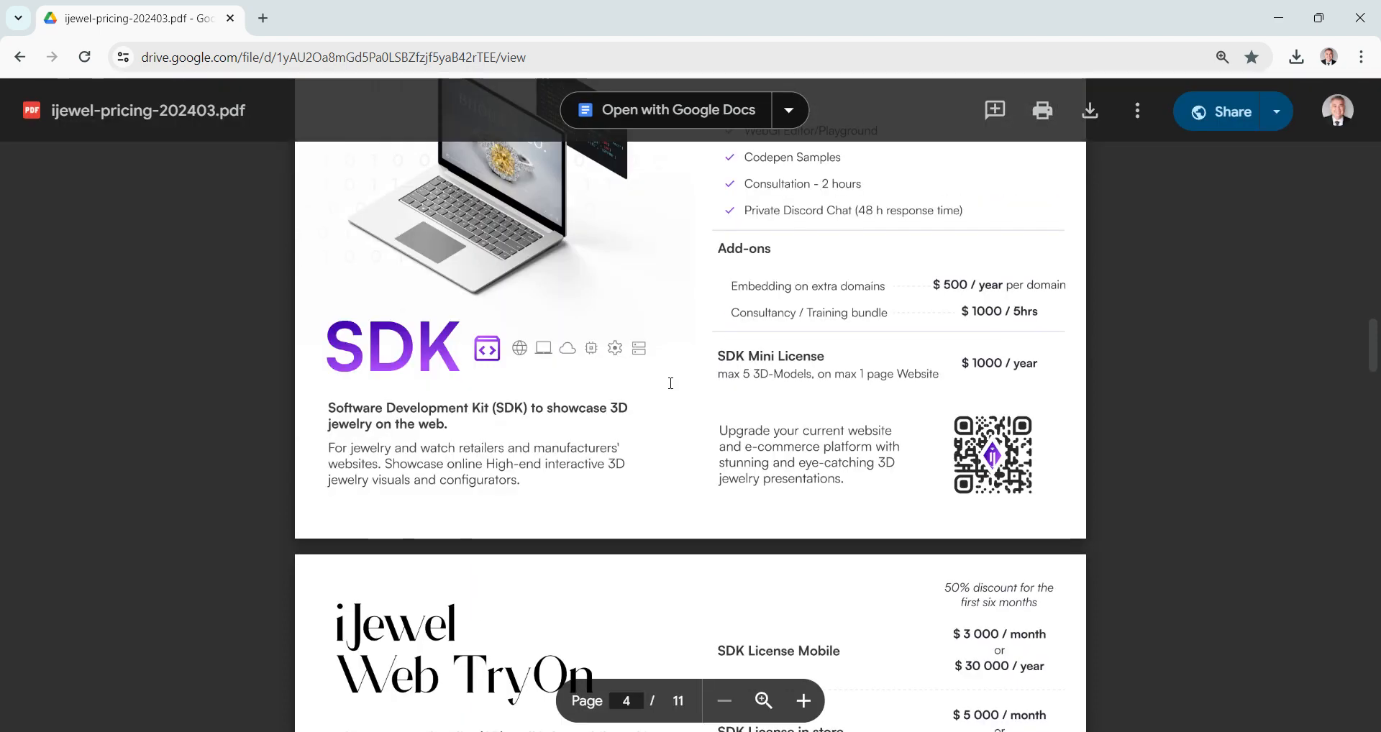
scroll(678, 369, down, 6)
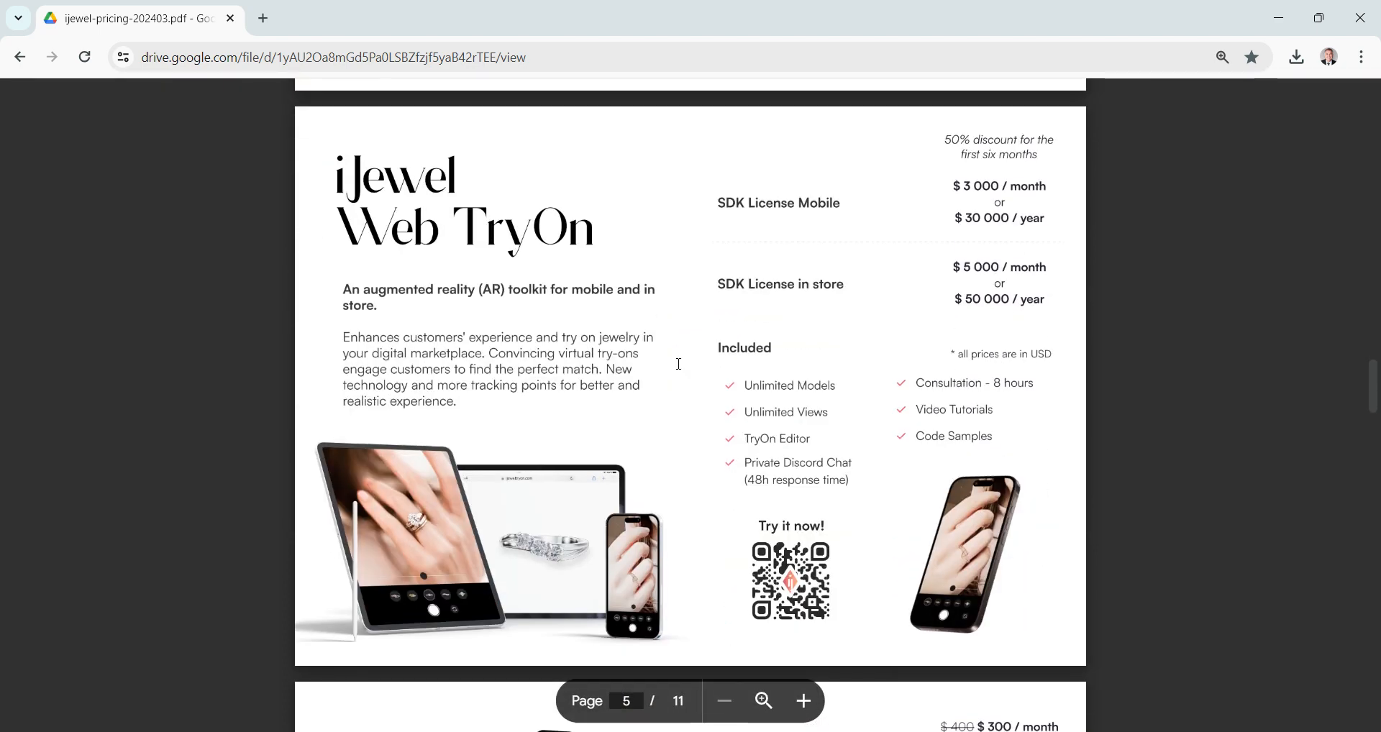
scroll(730, 351, down, 11)
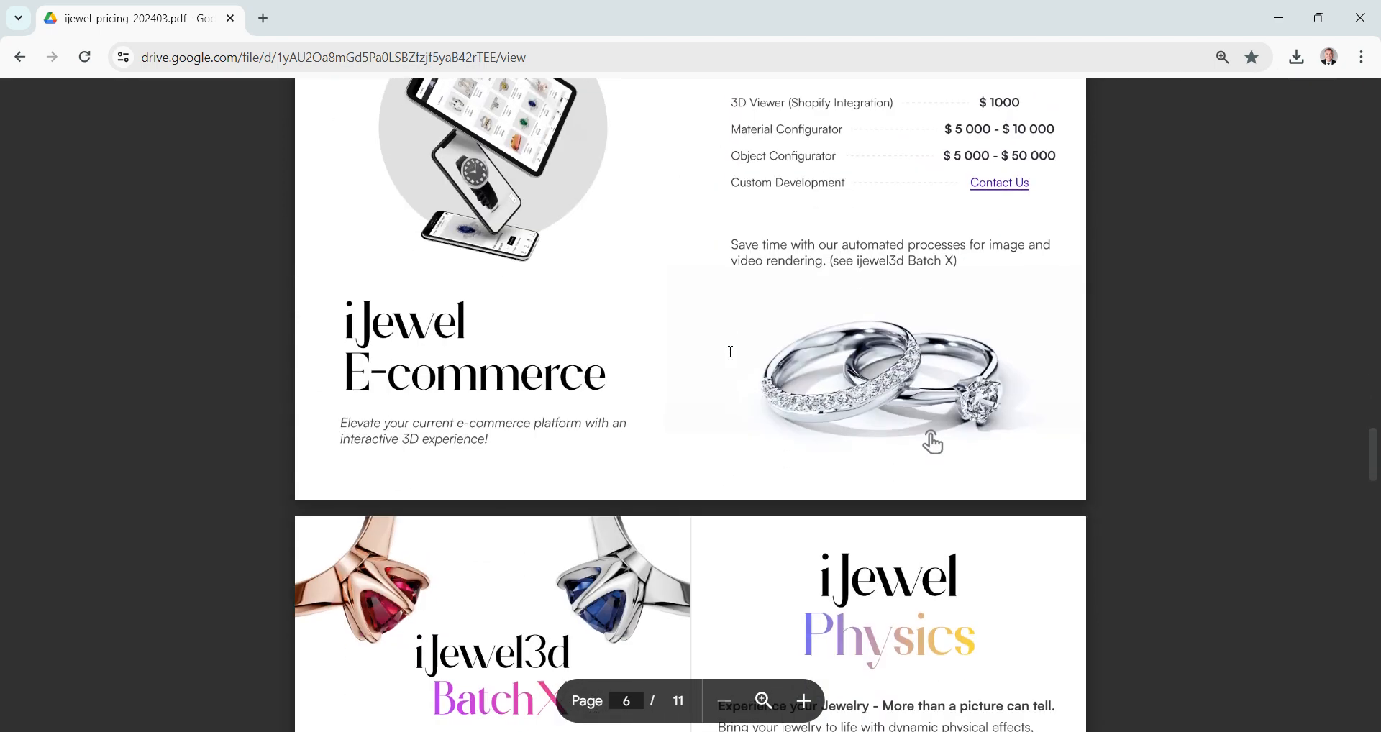
scroll(731, 351, down, 5)
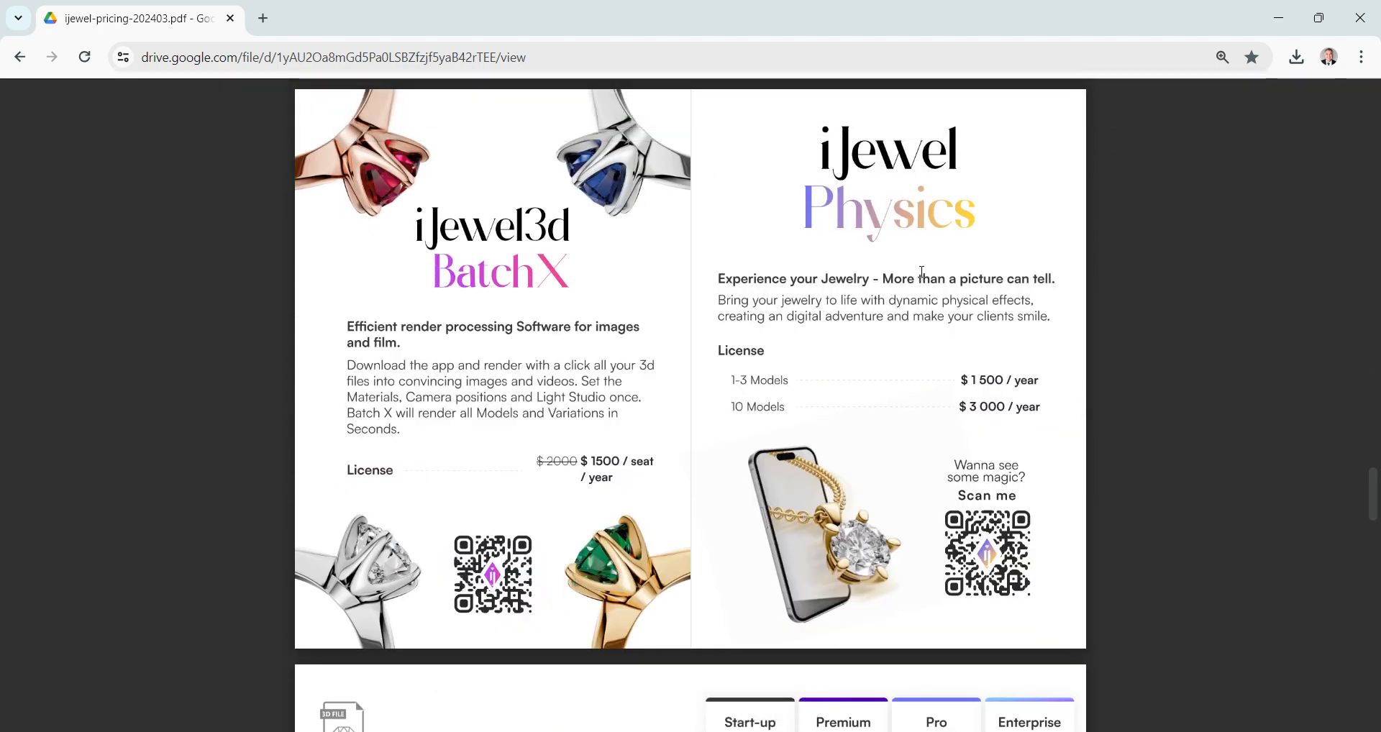
scroll(801, 315, down, 10)
scroll(605, 358, down, 5)
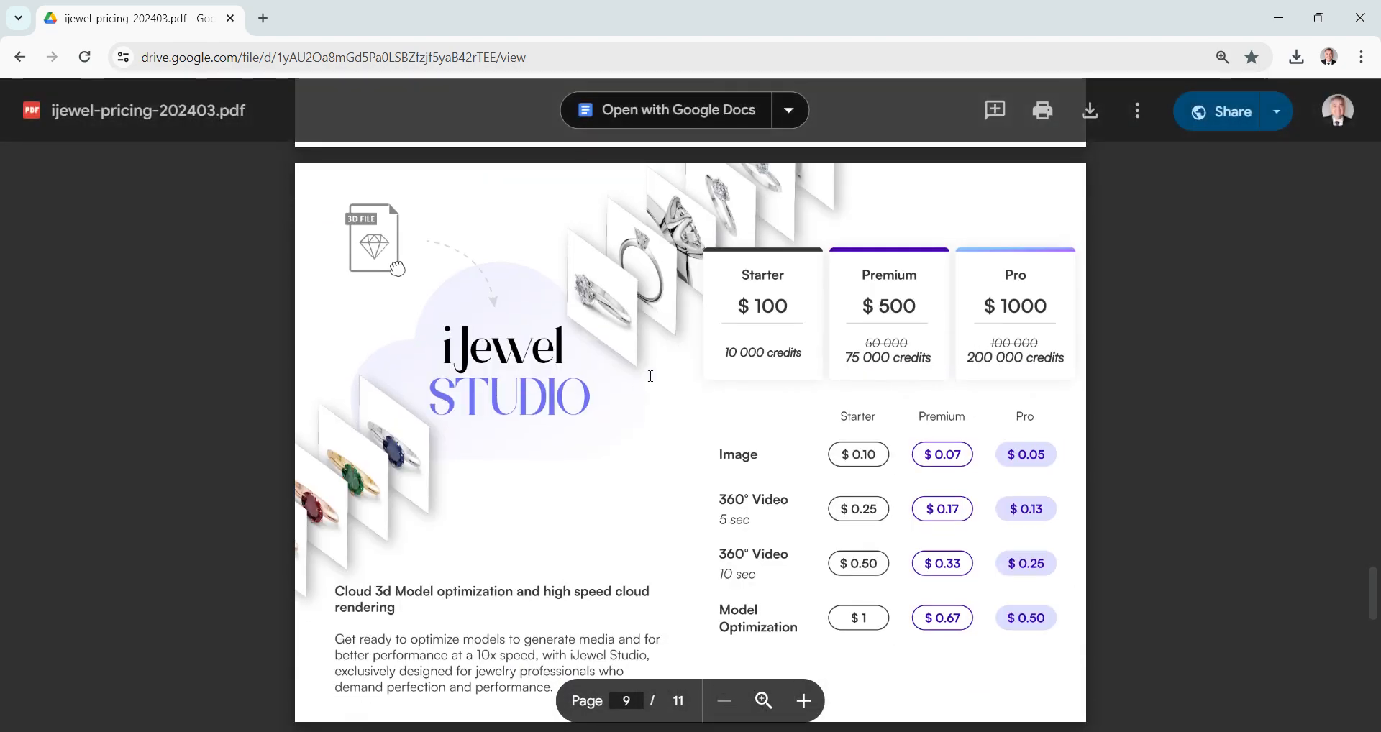
Return to the brochure's iJewel Playground page and open the Playground web app from its QR code.
scroll(767, 311, up, 15)
scroll(767, 311, up, 20)
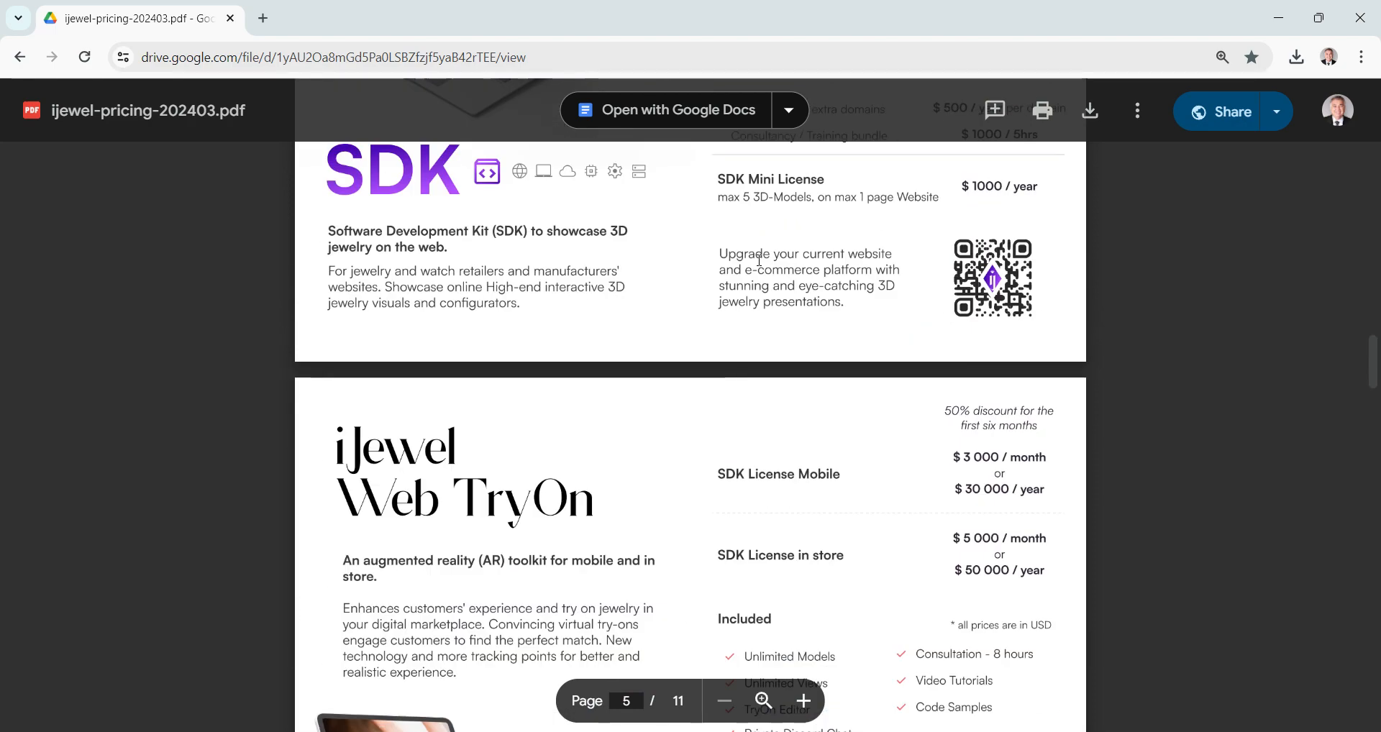
scroll(764, 306, up, 2)
scroll(763, 310, down, 2)
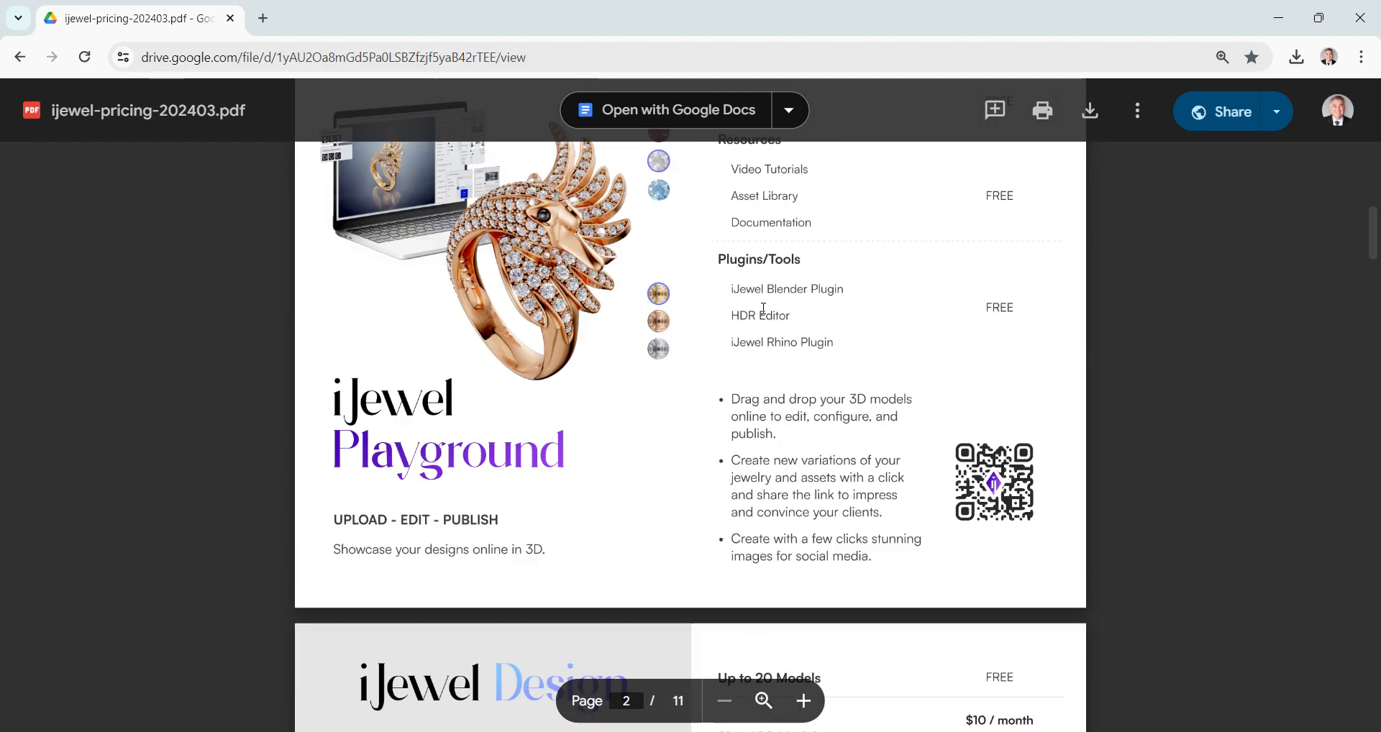
click(987, 426)
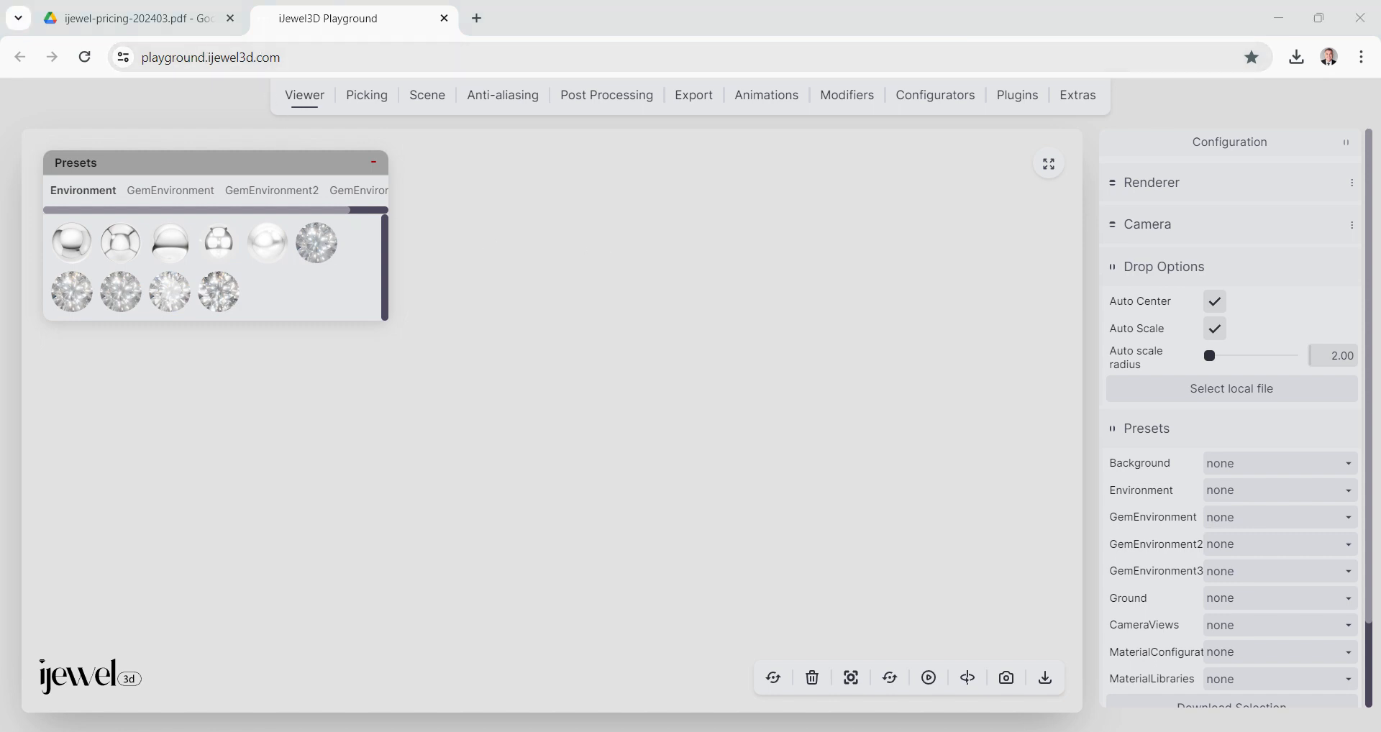
Load ring.3dm from the Tutorial\3d folder into the Playground viewer.
drag(1380, 288, 884, 142)
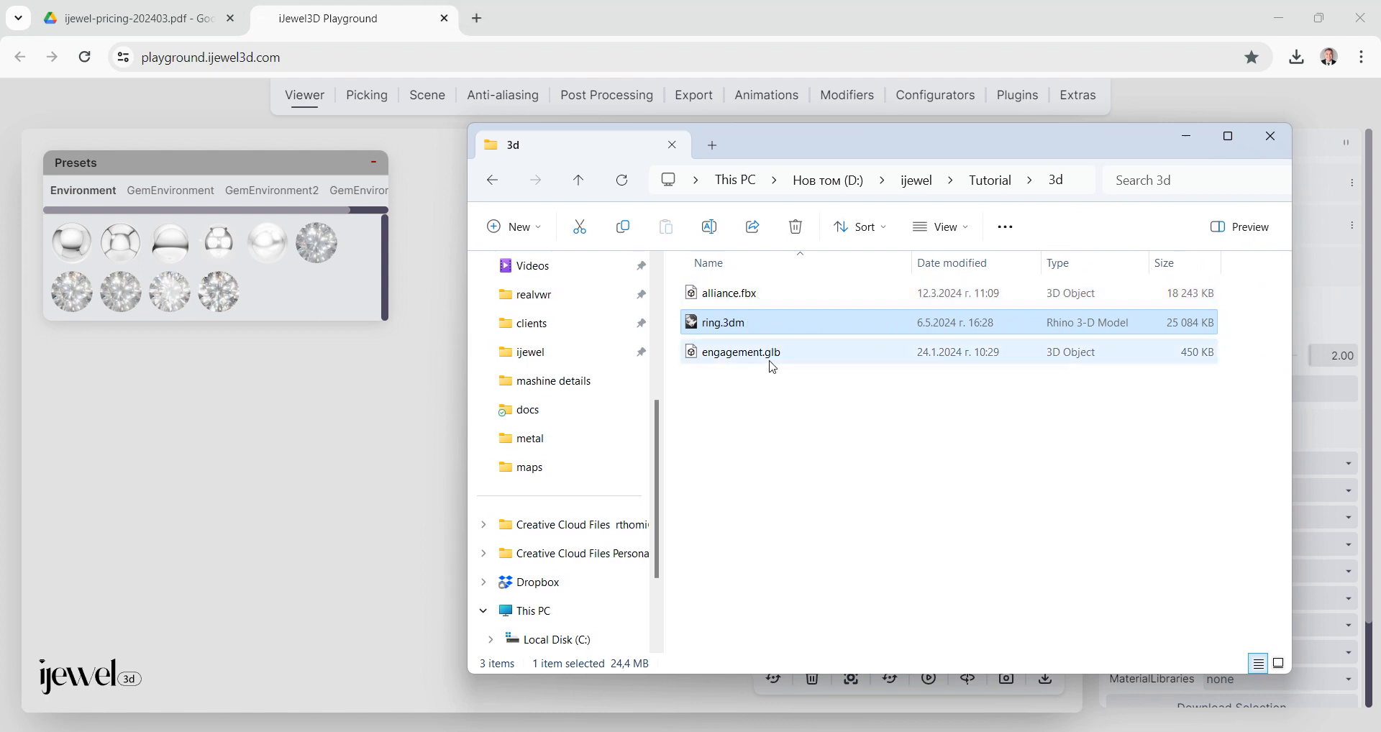
click(814, 414)
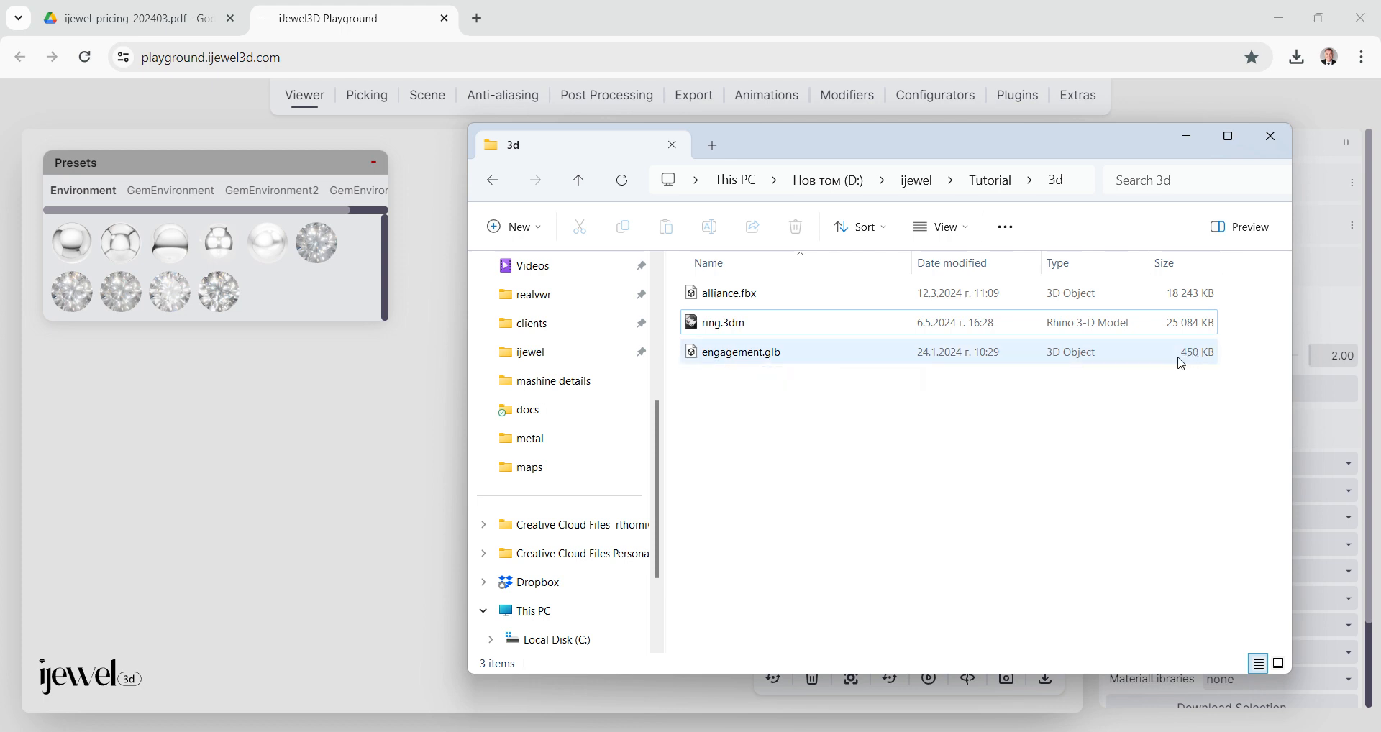
click(755, 330)
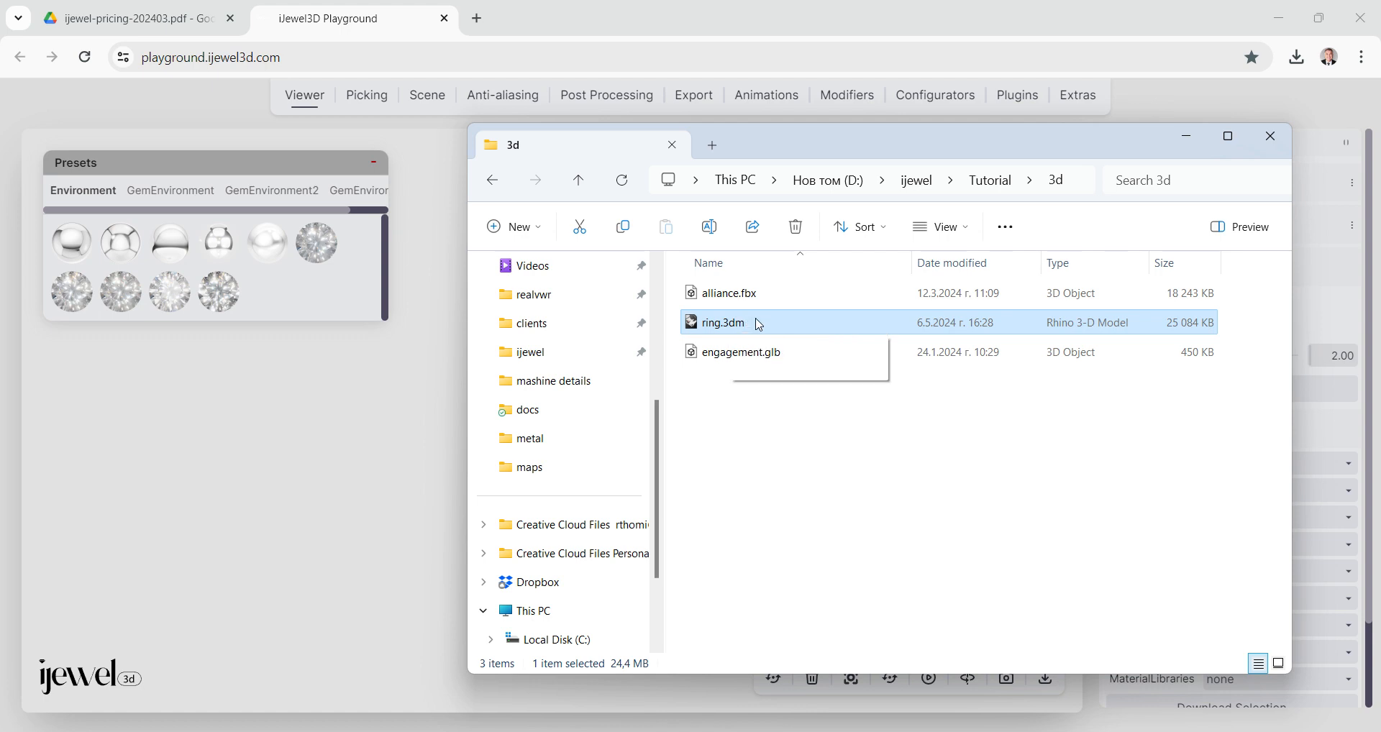
drag(759, 325, 335, 440)
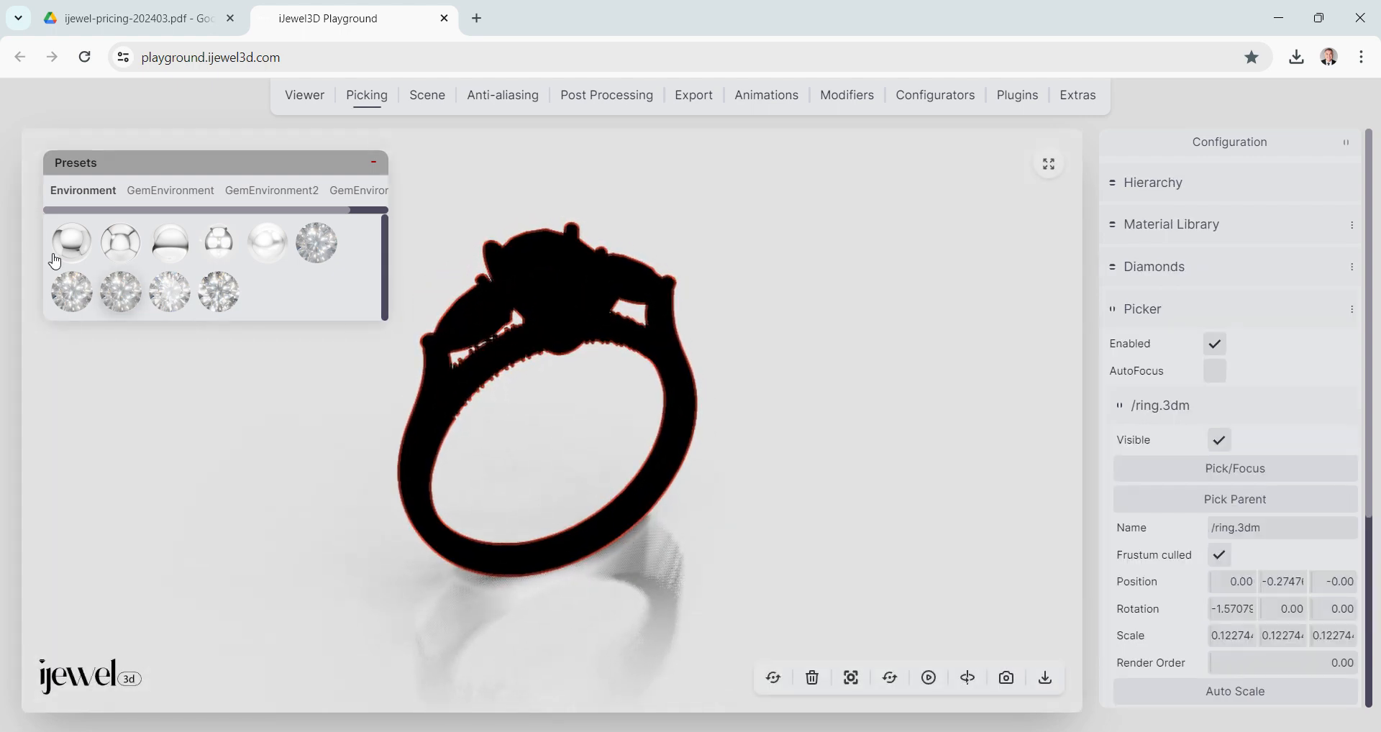
Apply the first Environment preset to light the ring, and inspect the model from several angles.
click(73, 236)
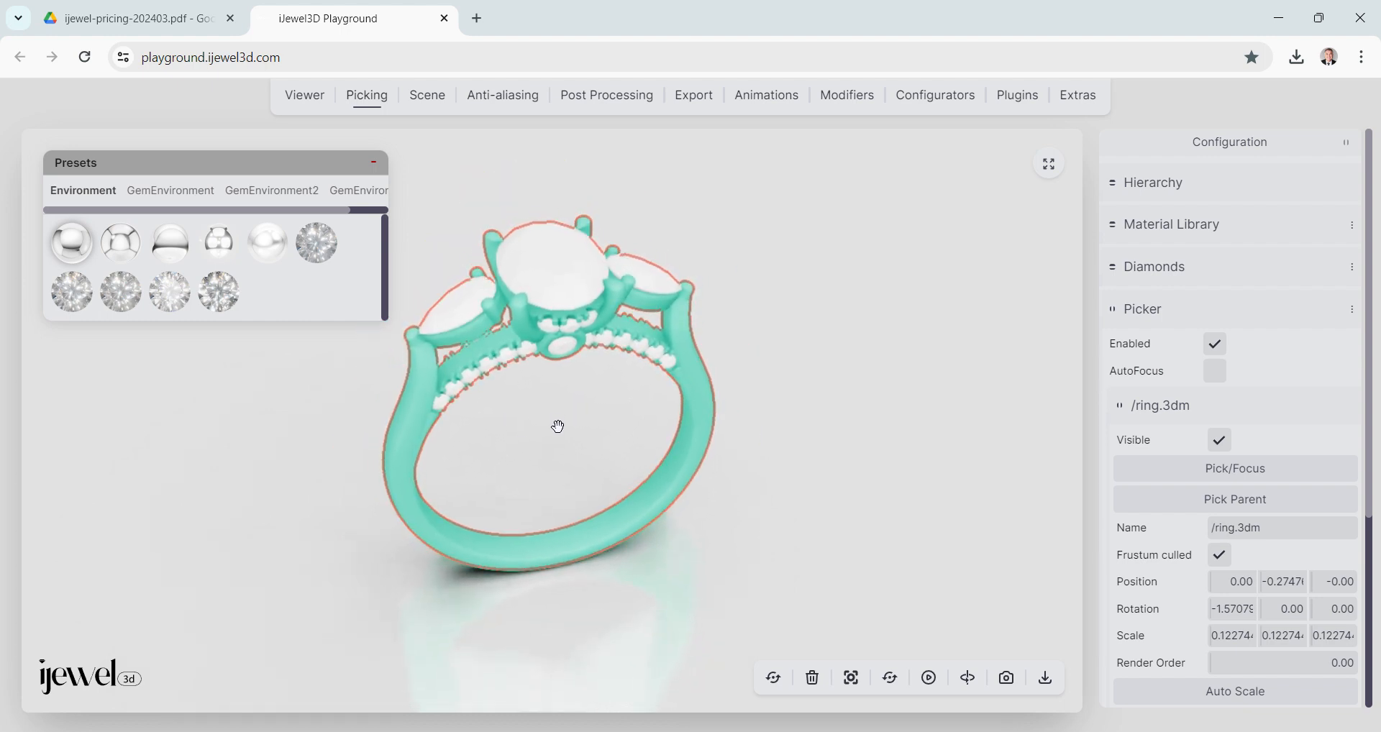
drag(560, 425, 437, 350)
drag(337, 406, 419, 430)
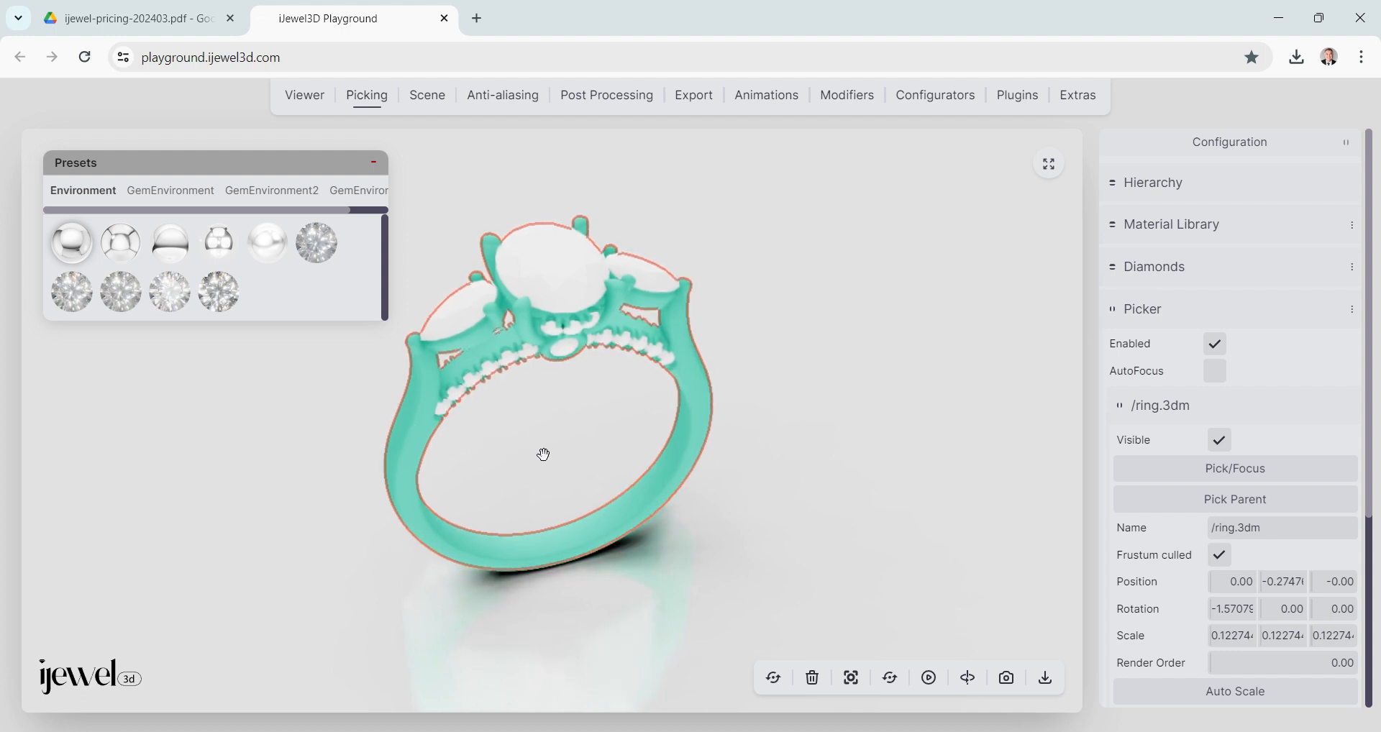
right_drag(518, 415, 451, 421)
mouse_move(452, 421)
mouse_down()
mouse_move(604, 417)
mouse_move(580, 425)
mouse_move(863, 441)
mouse_move(863, 428)
mouse_move(681, 437)
mouse_move(601, 410)
mouse_move(425, 426)
mouse_up()
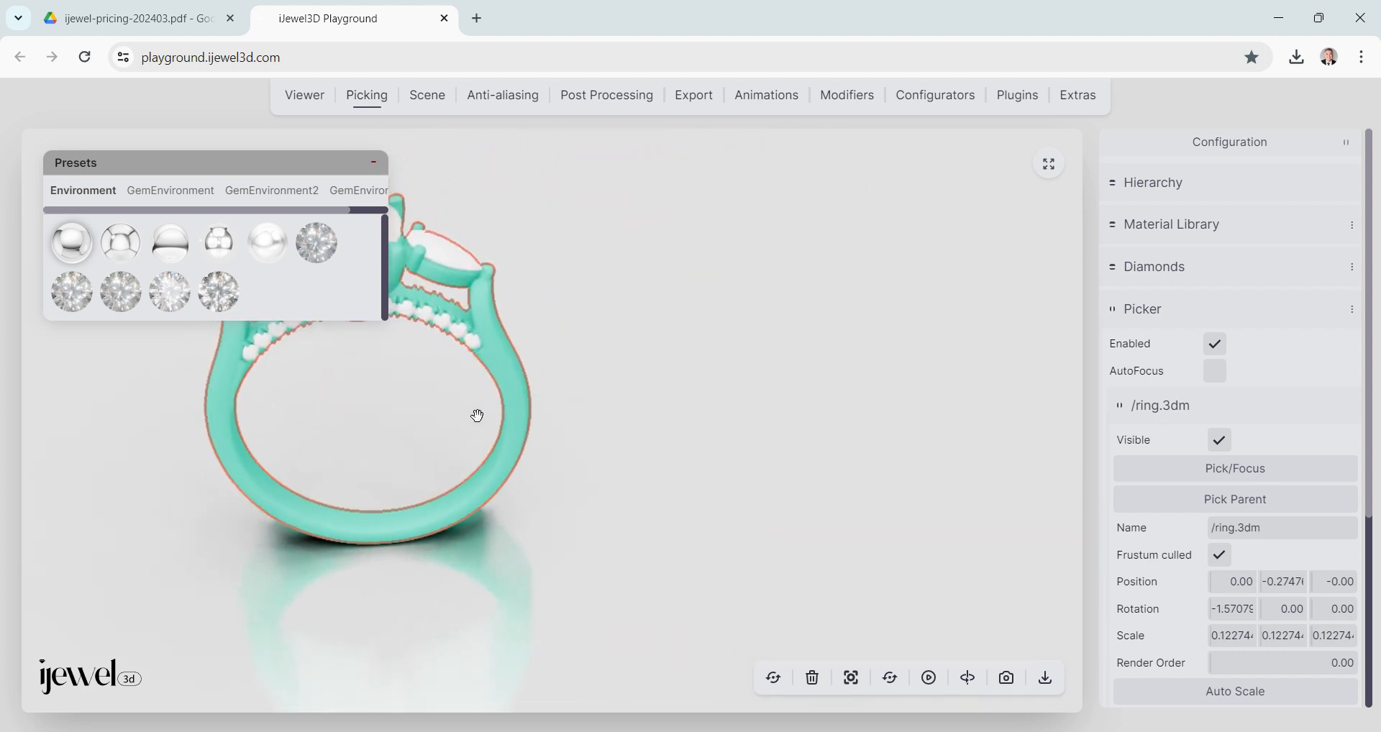
Deselect the ring and fit the whole model to the view.
click(767, 524)
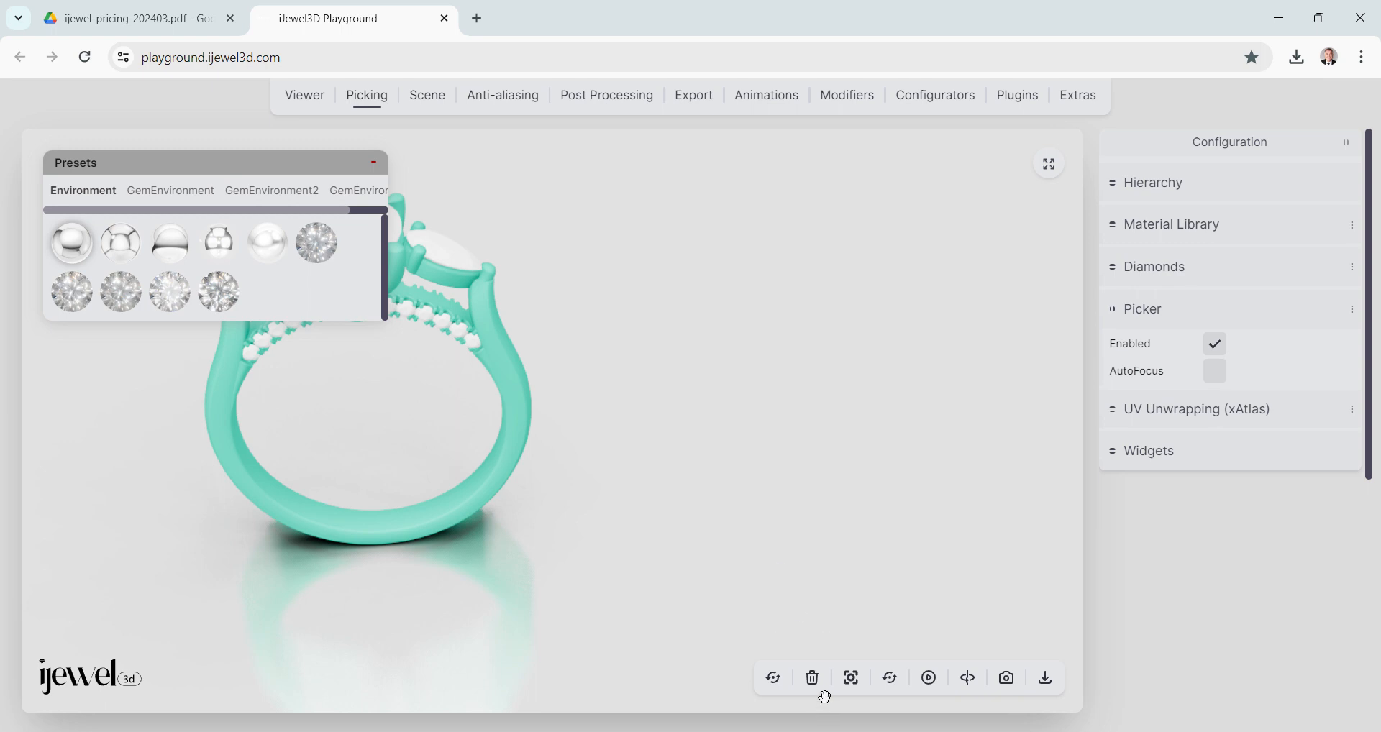
click(852, 680)
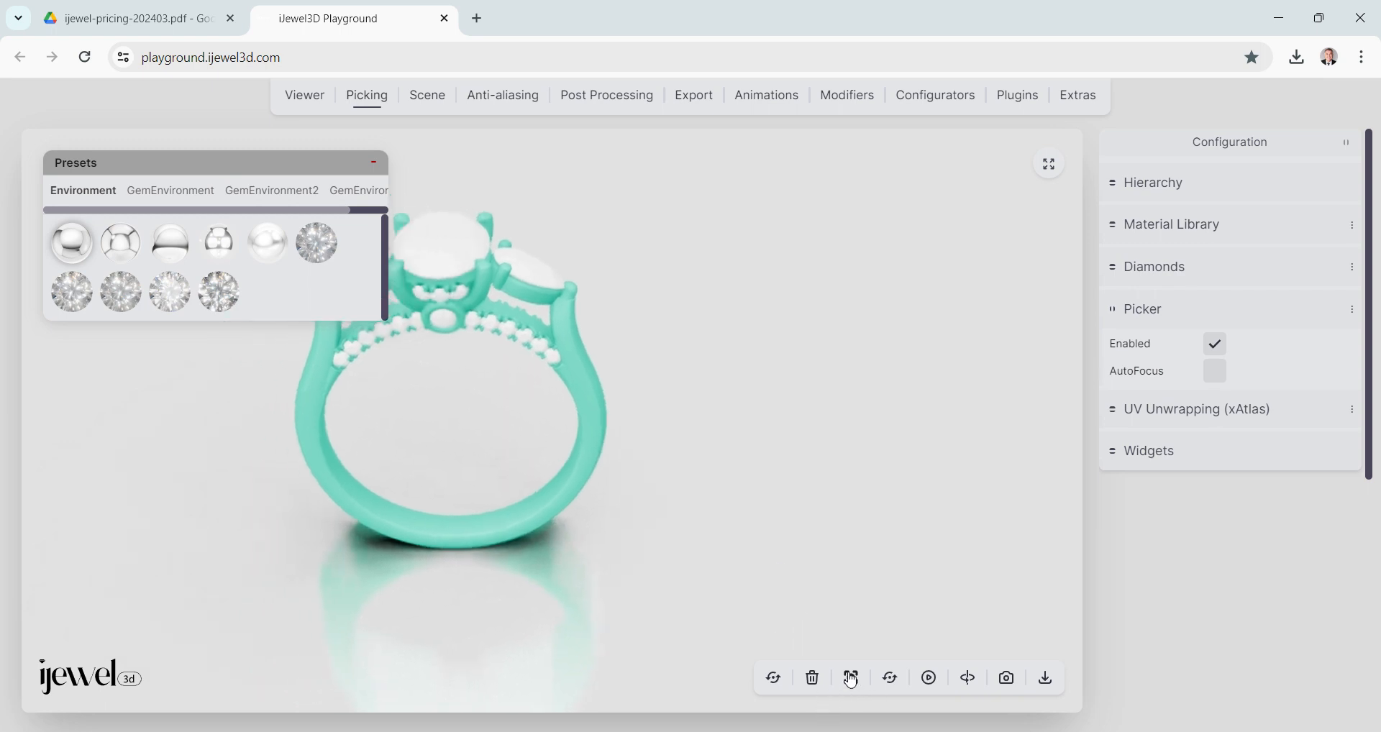
drag(576, 394, 636, 448)
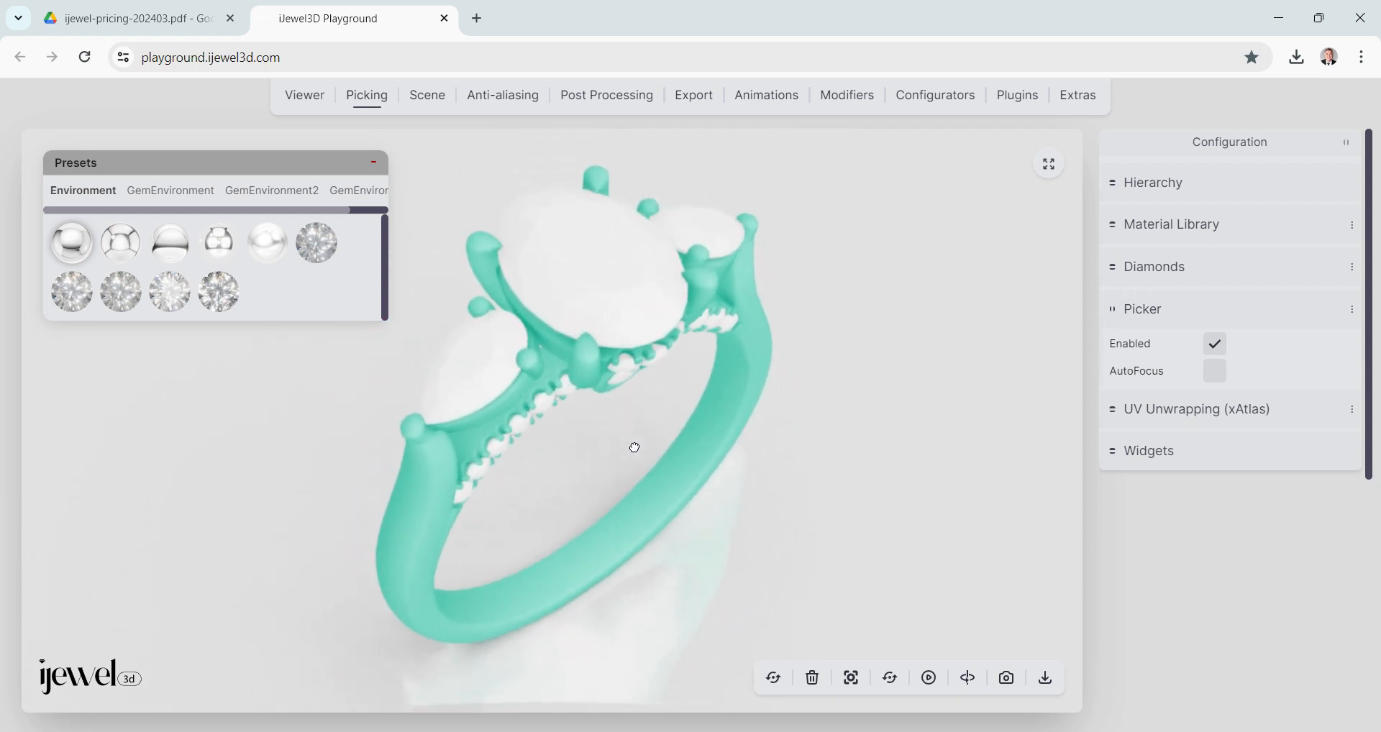
Move the Presets panel out of the 3D view to beside the Viewer tab and leave it collapsed.
click(374, 163)
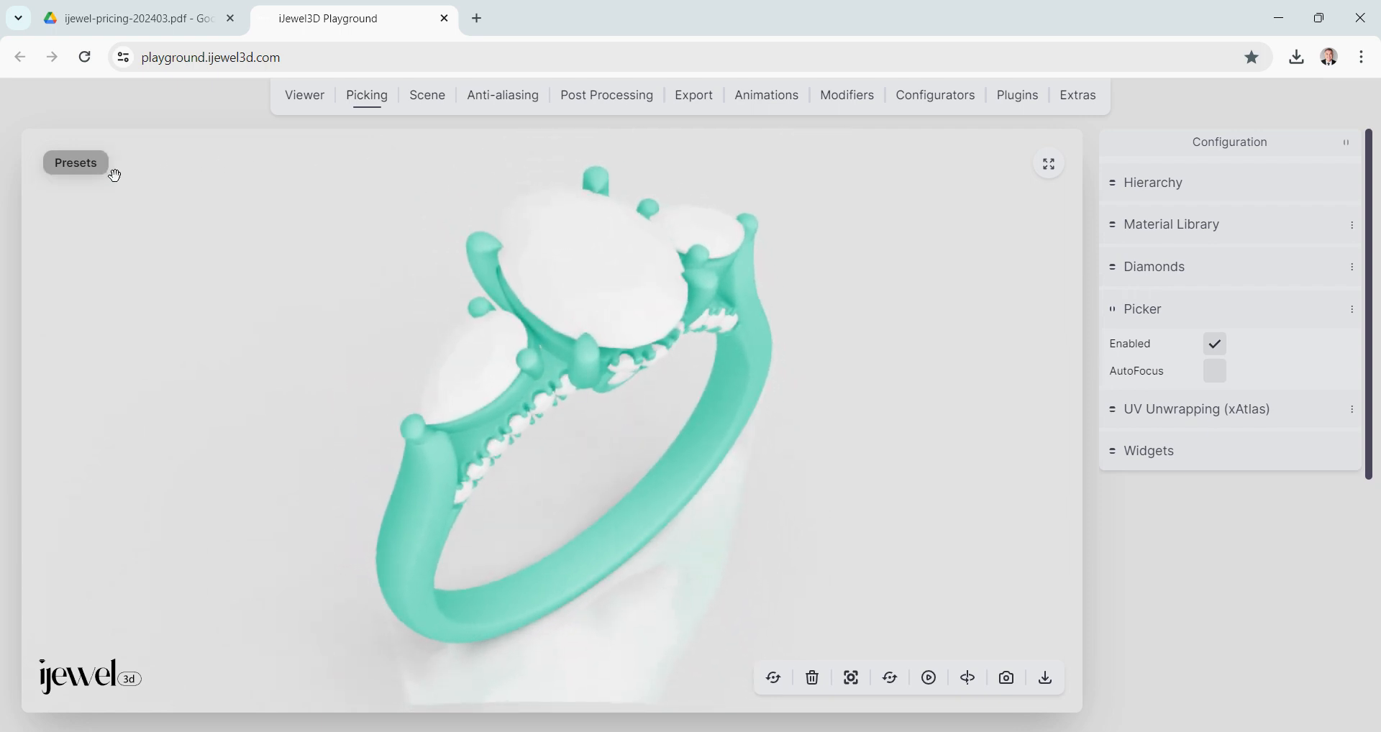
drag(81, 167, 82, 101)
click(81, 100)
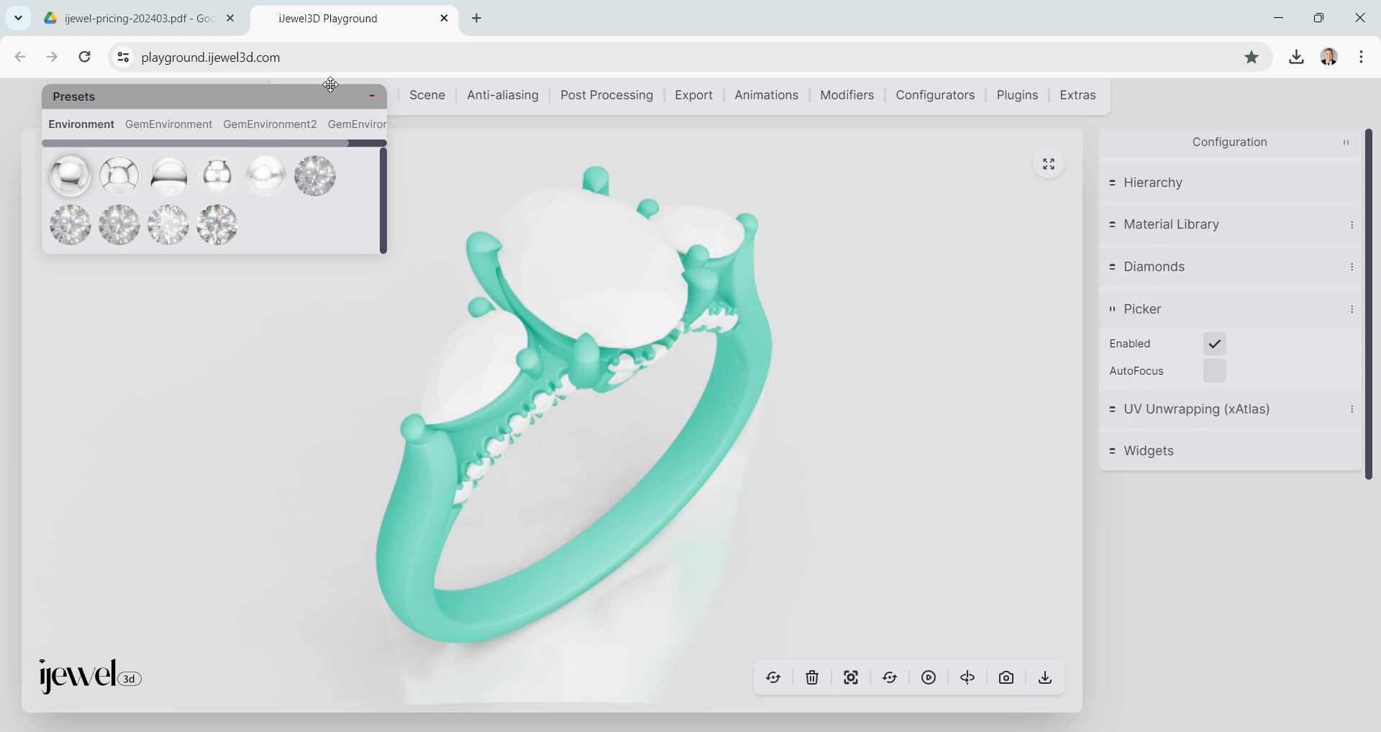
click(372, 92)
Select parts of the ring's shank and prongs and examine the physical material assigned to them.
mouse_move(655, 275)
mouse_down()
mouse_move(618, 208)
mouse_move(645, 285)
mouse_up()
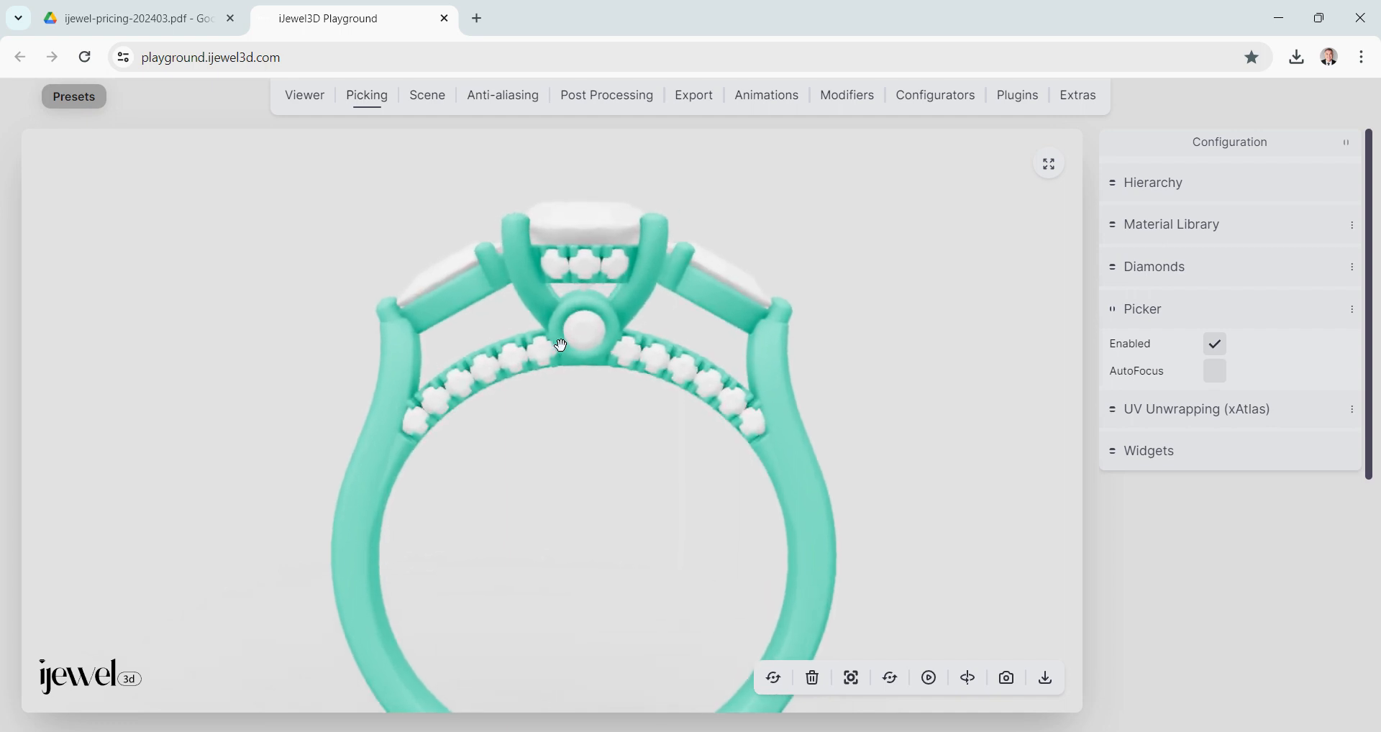
drag(562, 345, 510, 432)
right_drag(648, 496, 607, 438)
mouse_move(607, 438)
mouse_down()
mouse_move(624, 454)
mouse_move(615, 446)
mouse_up()
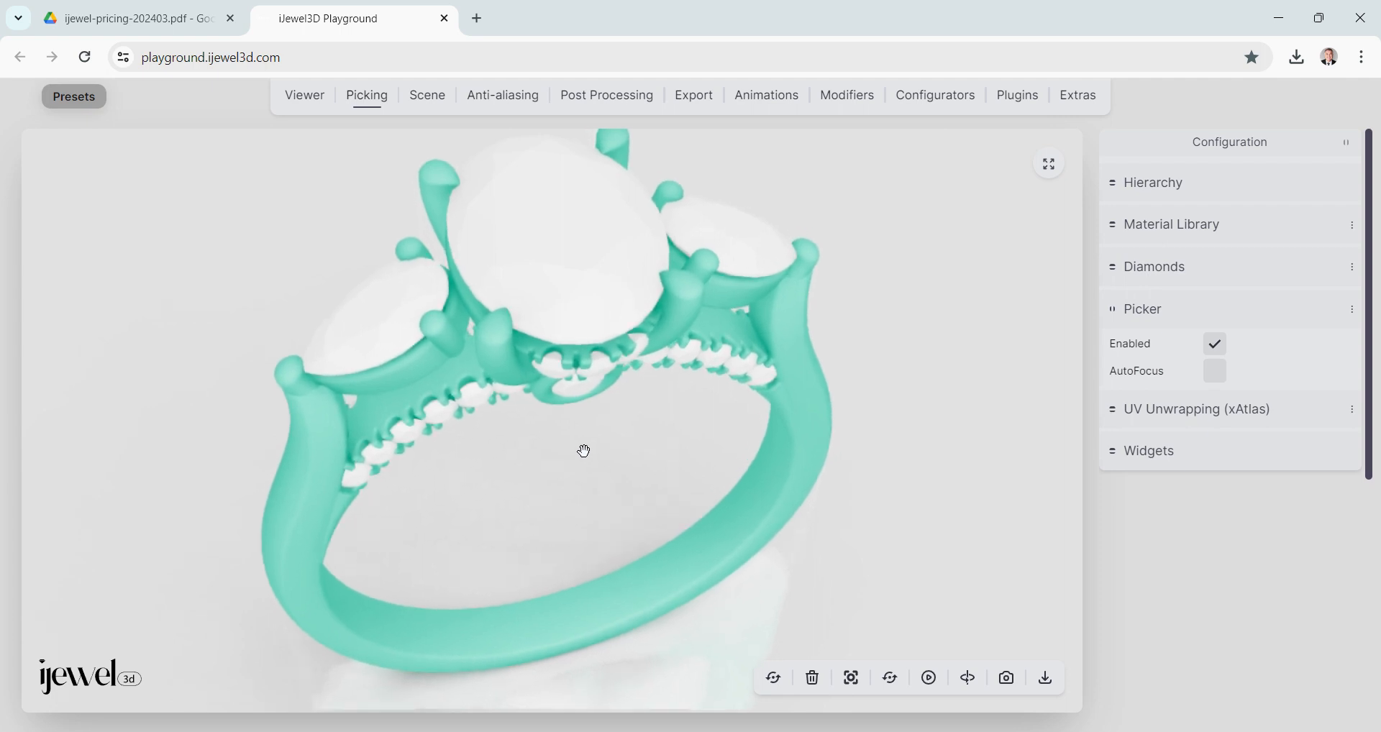
drag(584, 451, 504, 376)
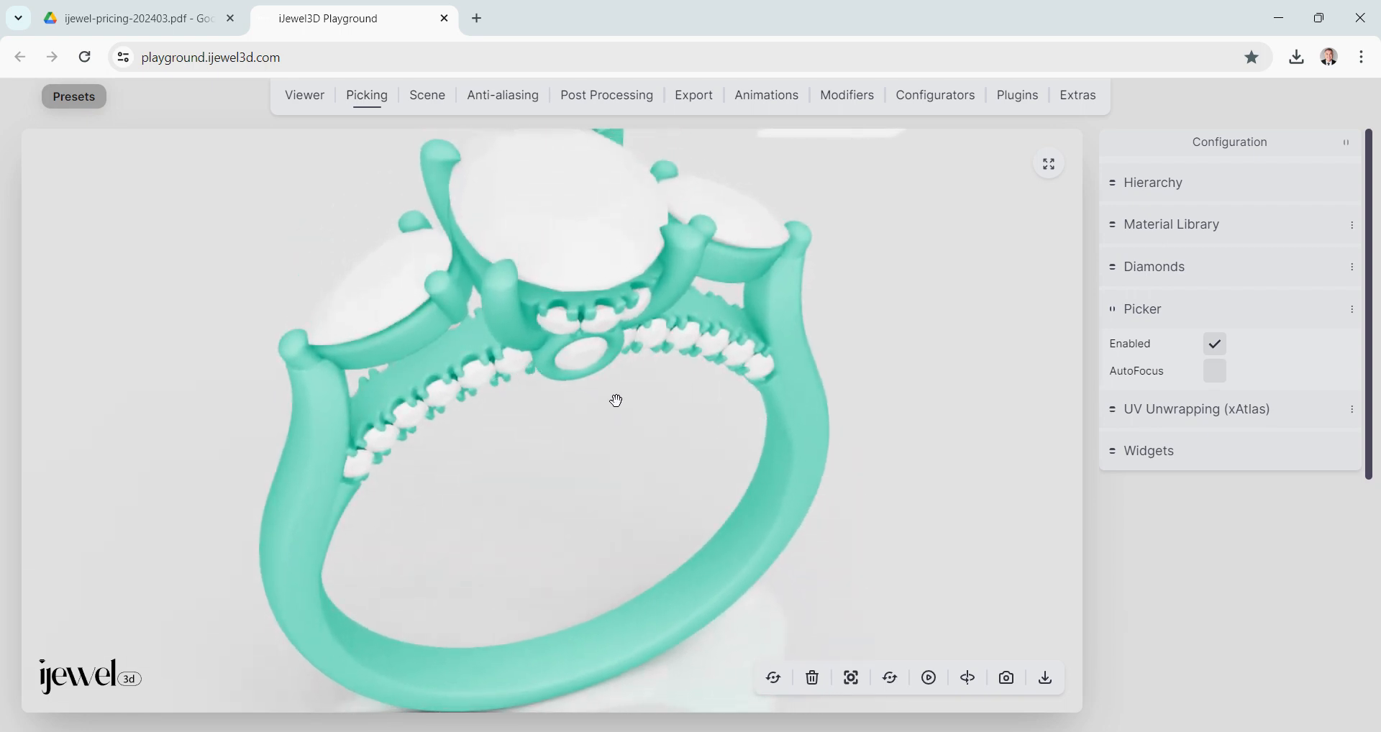
click(804, 434)
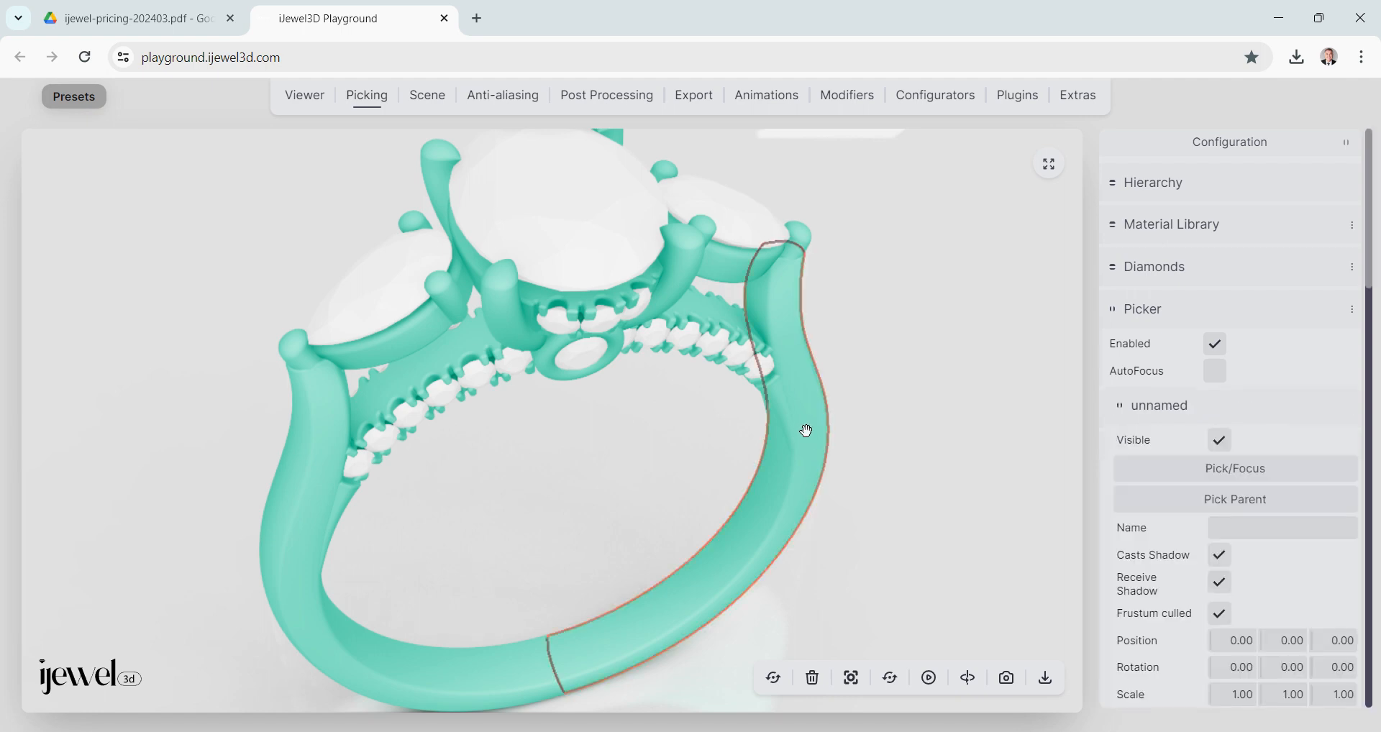
scroll(1229, 444, down, 5)
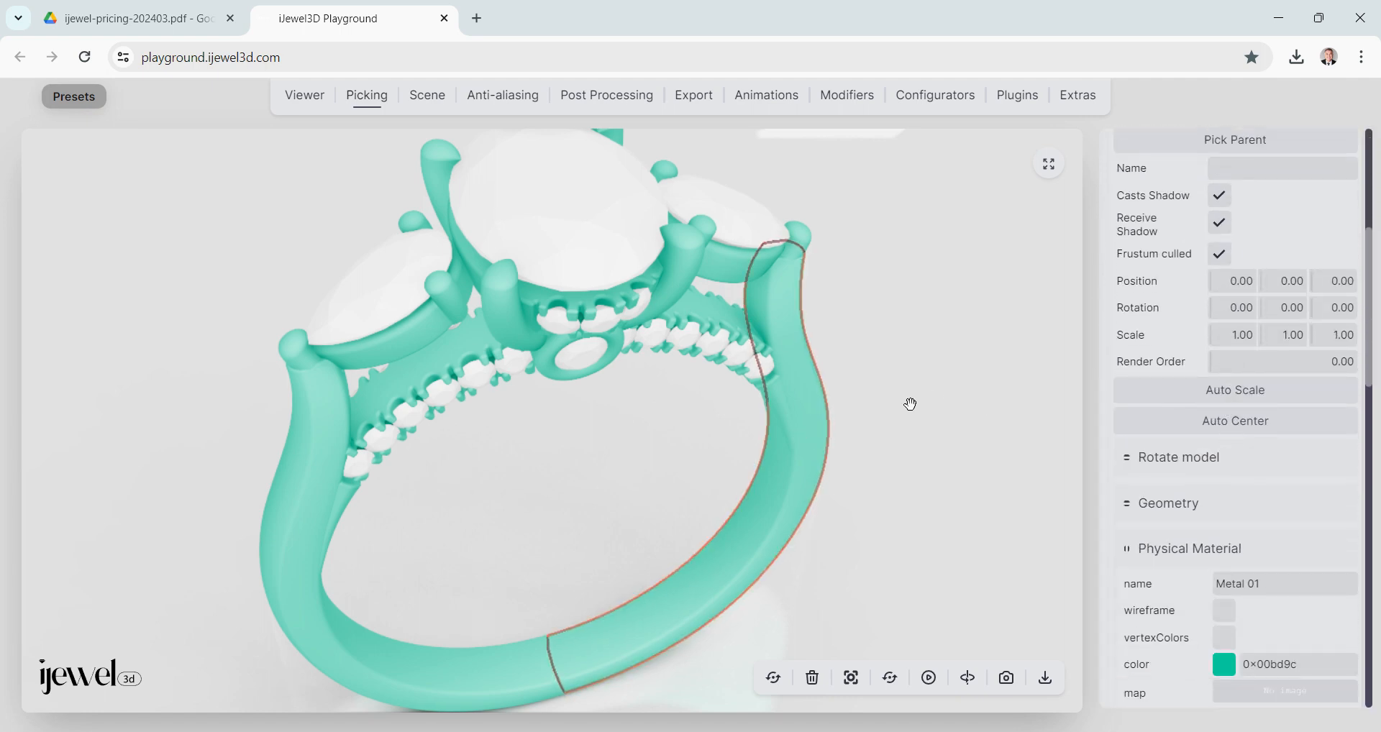
scroll(1252, 439, down, 4)
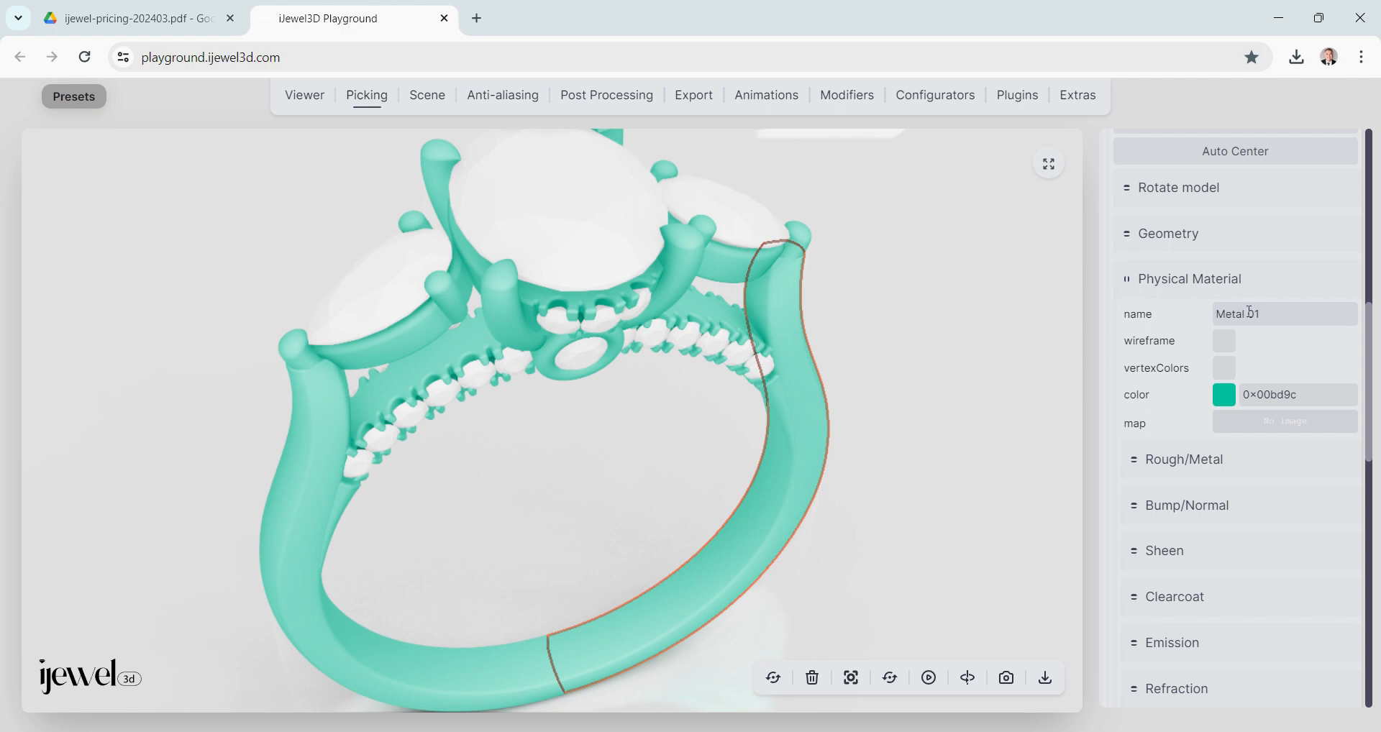
click(292, 513)
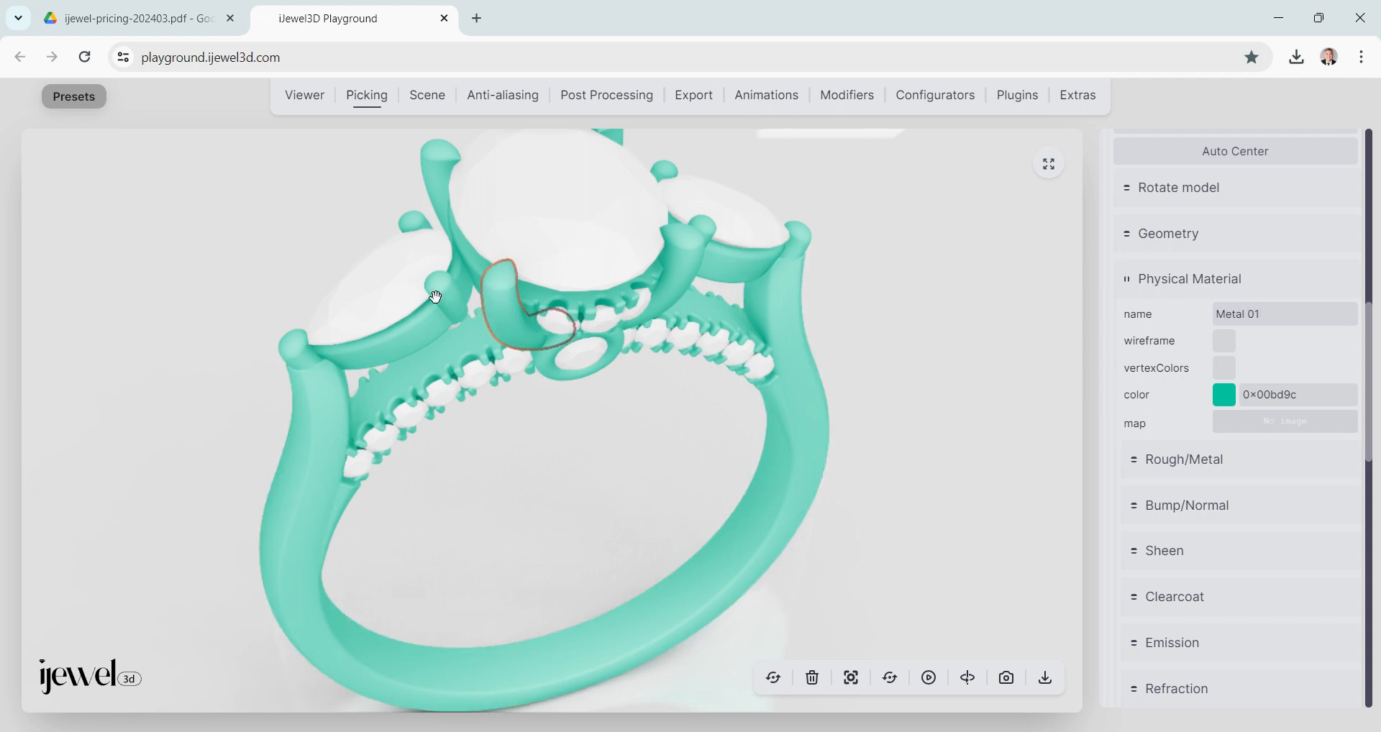
click(416, 329)
drag(598, 392, 580, 369)
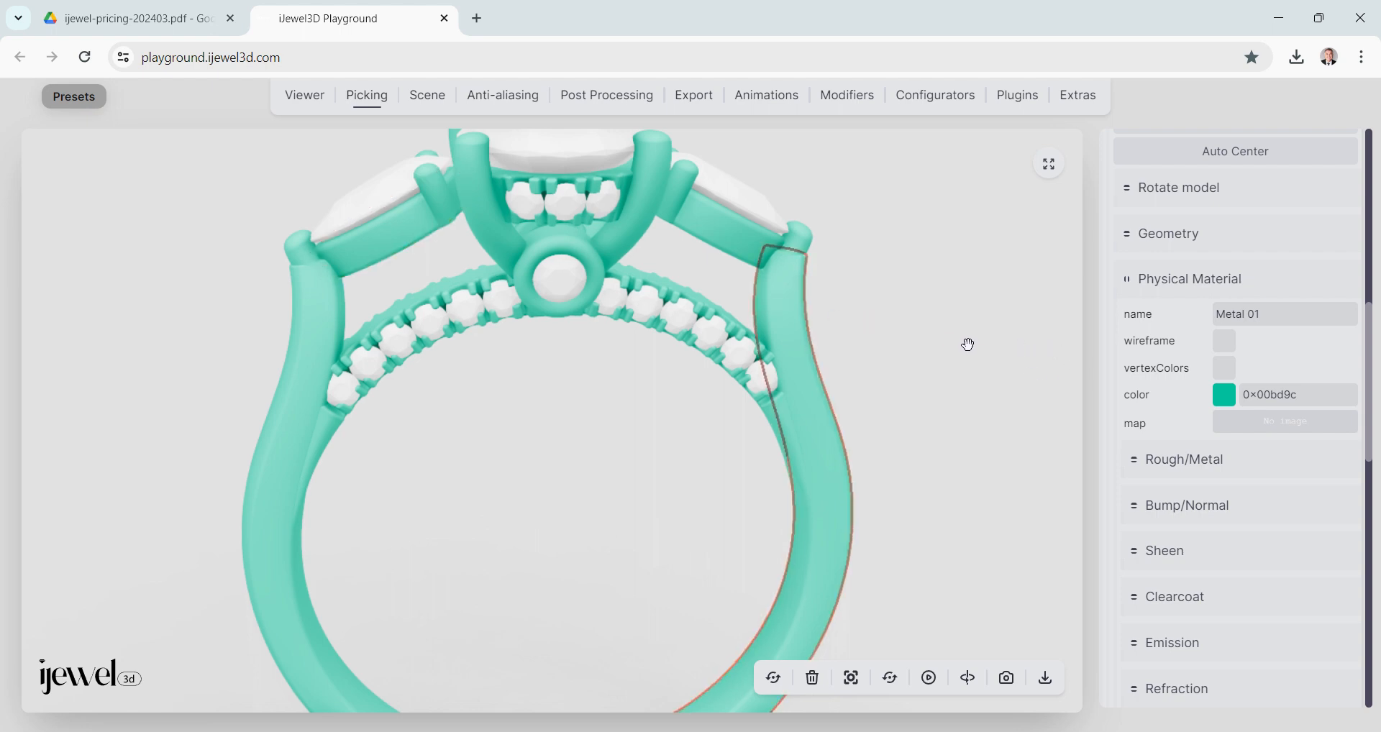
Set the Metal 01 material's roughness to 0.00 and metalness to 1.00, and view the ring from an angle.
click(1196, 464)
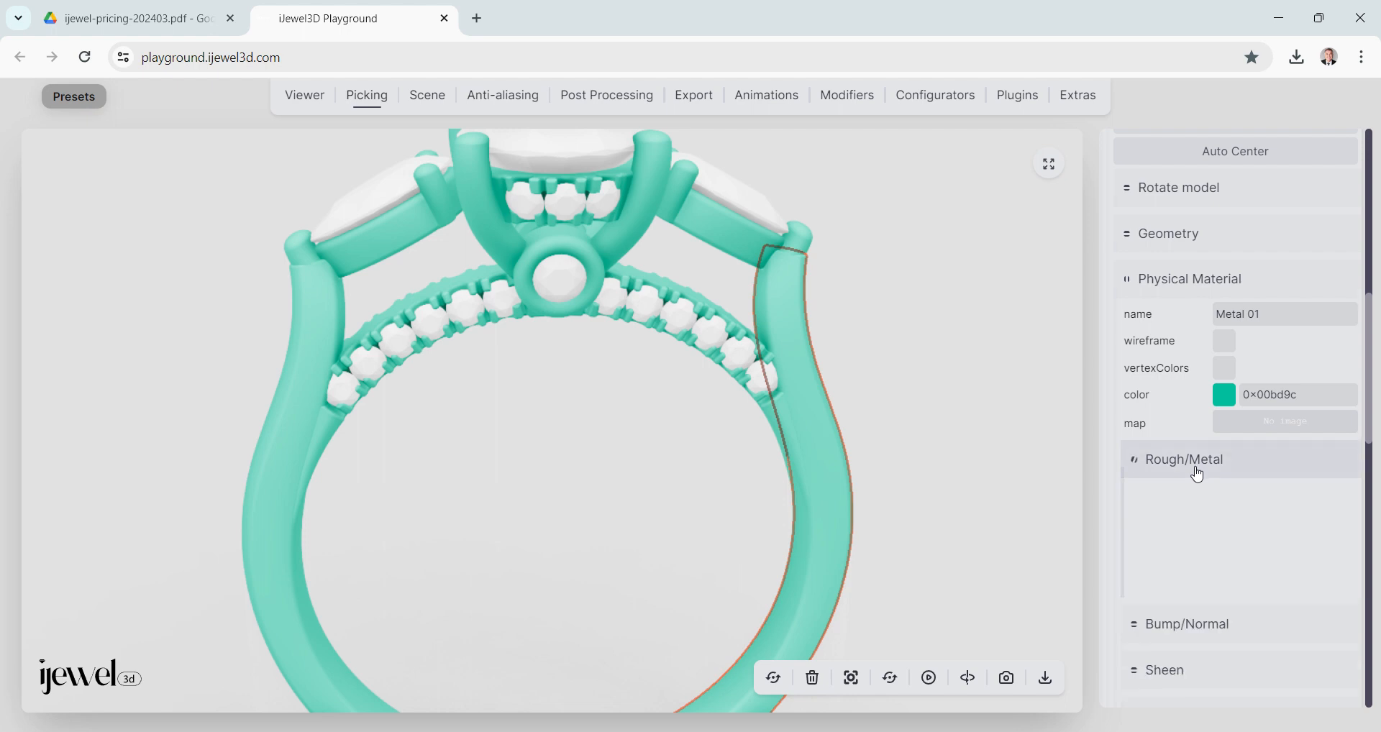
drag(1264, 500, 1192, 510)
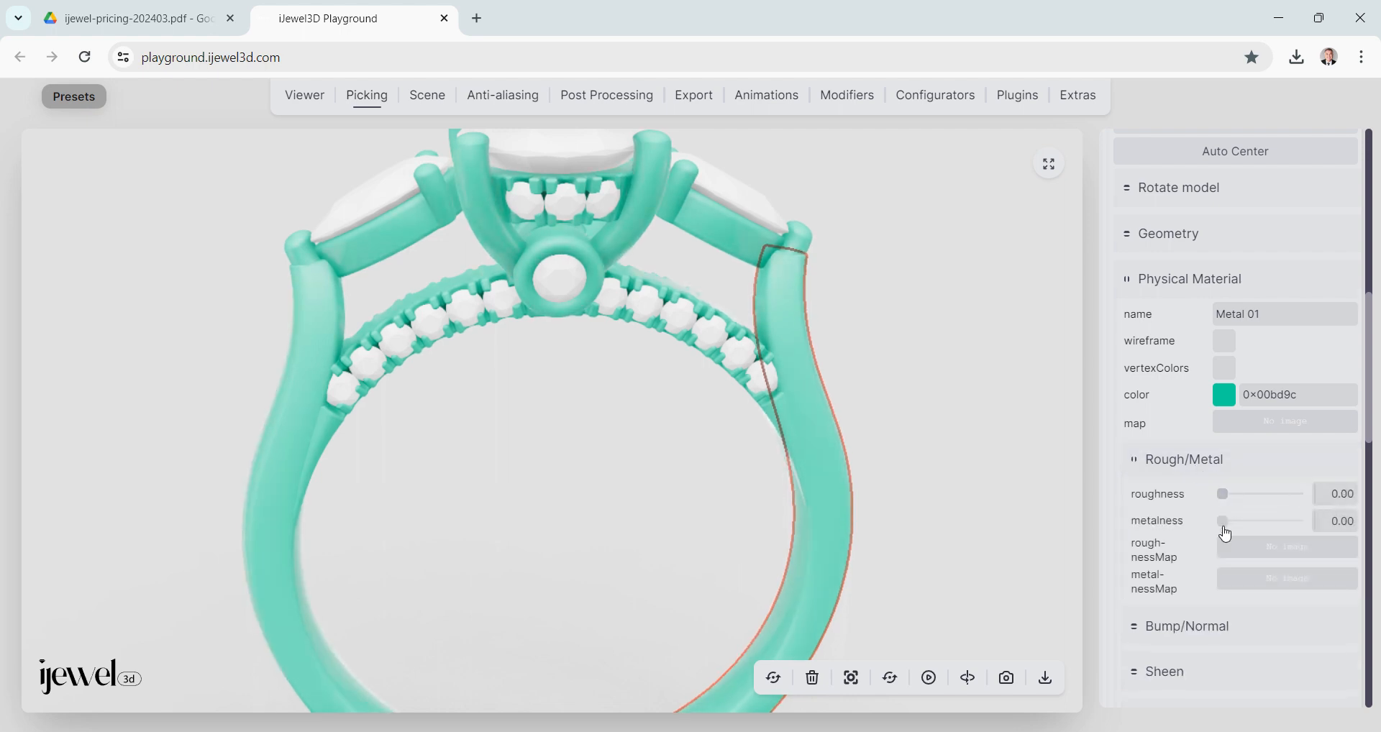
drag(1223, 523, 1306, 524)
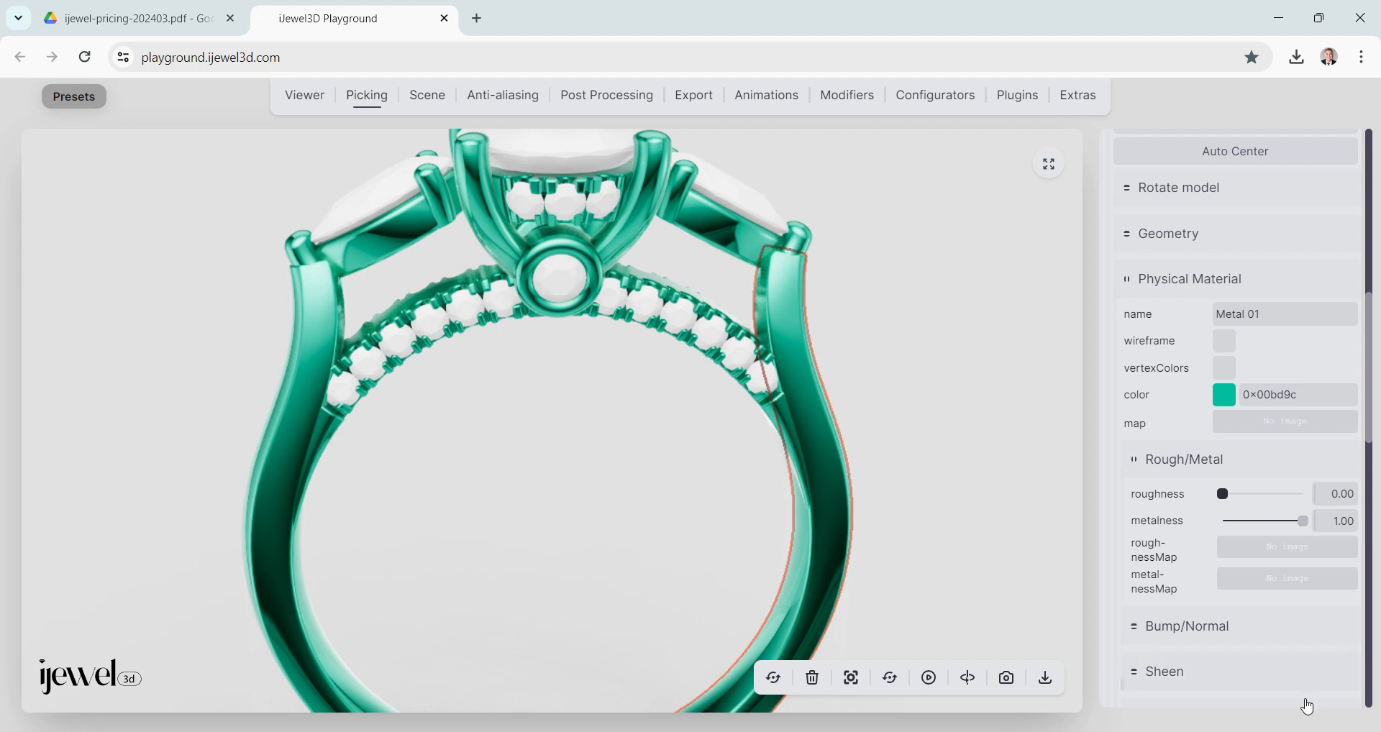
drag(755, 402, 783, 408)
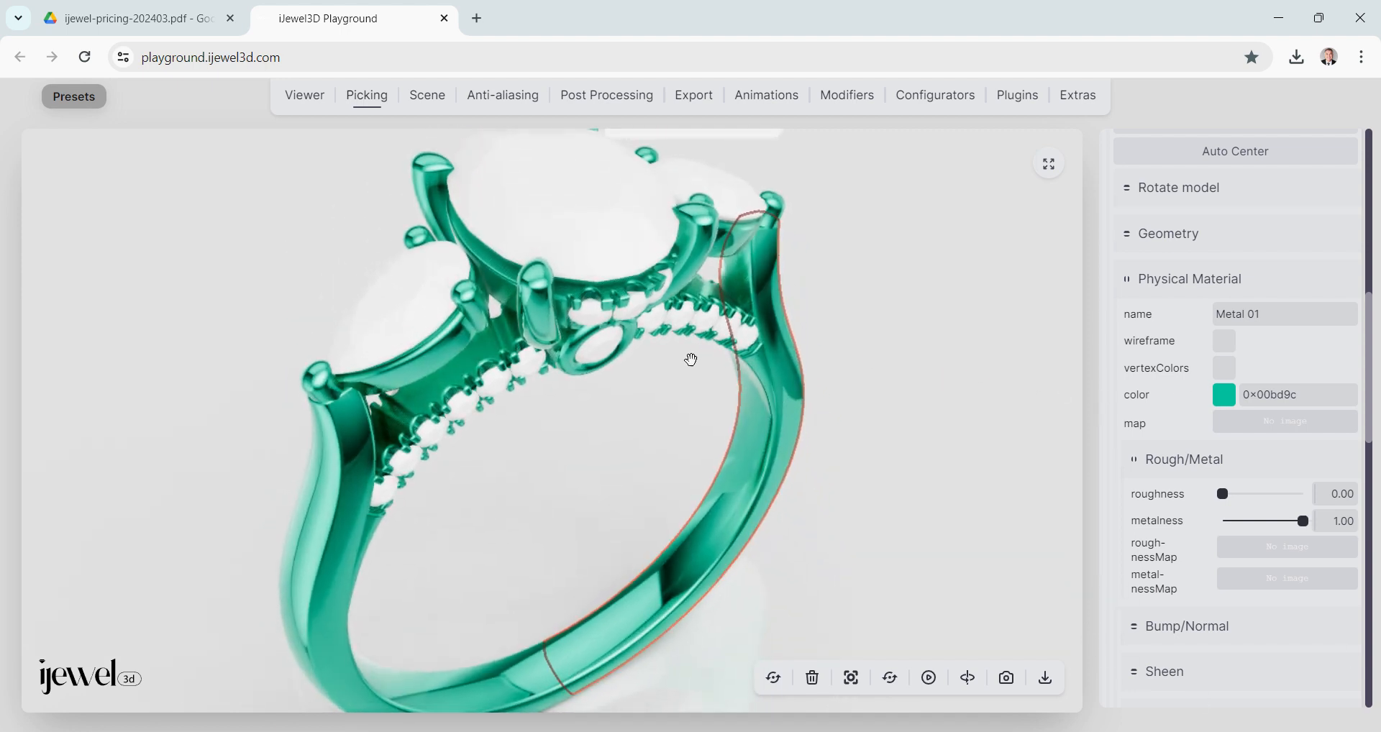
Change the Metal 01 material's color to the light gold 0xf7d08f and view the ring from other angles.
click(1224, 396)
click(1253, 422)
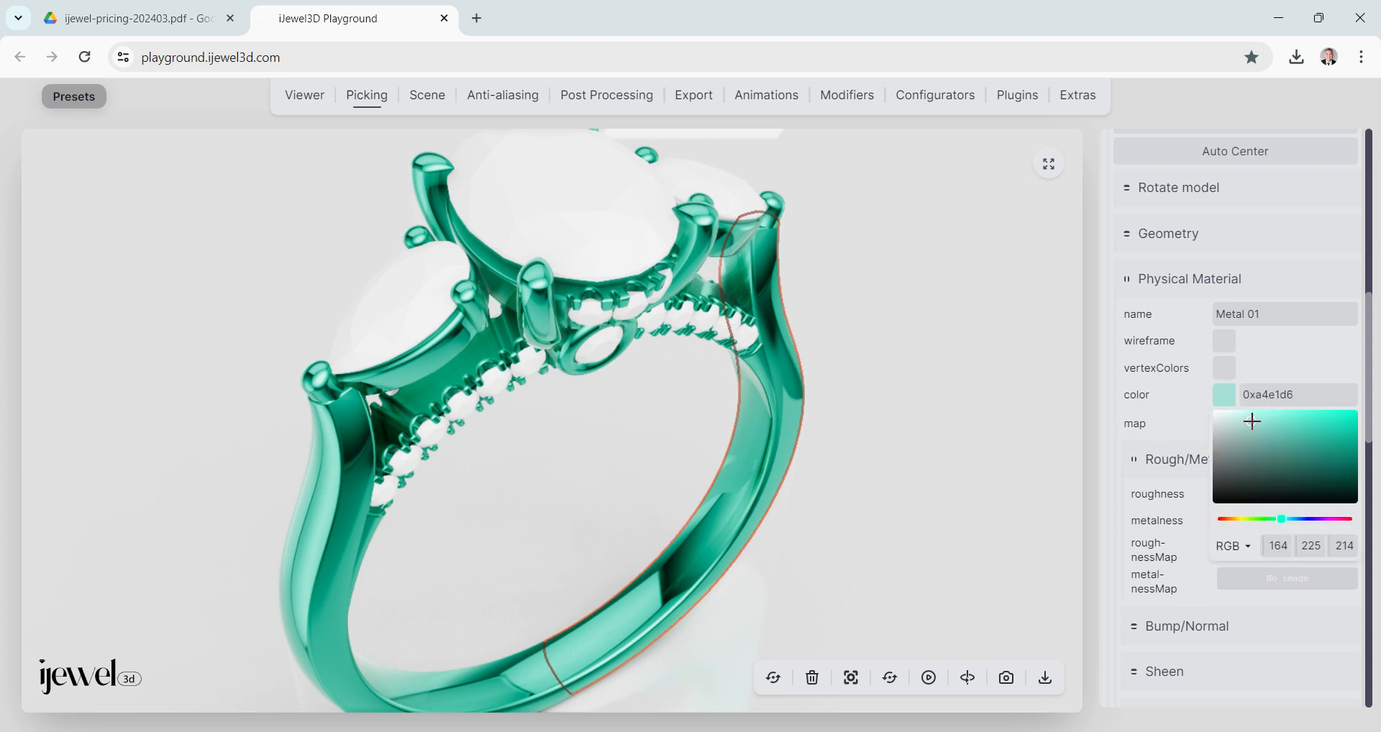
drag(1249, 519, 1232, 518)
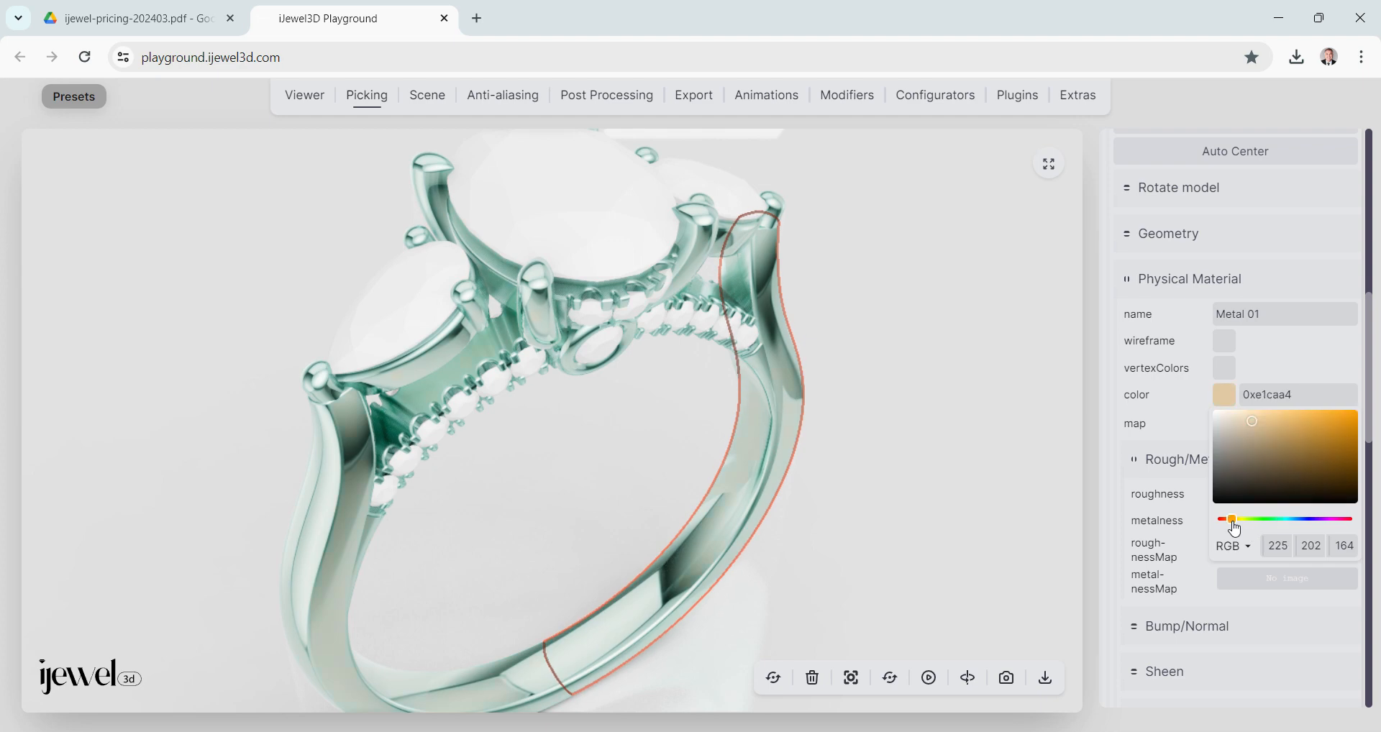
click(1274, 413)
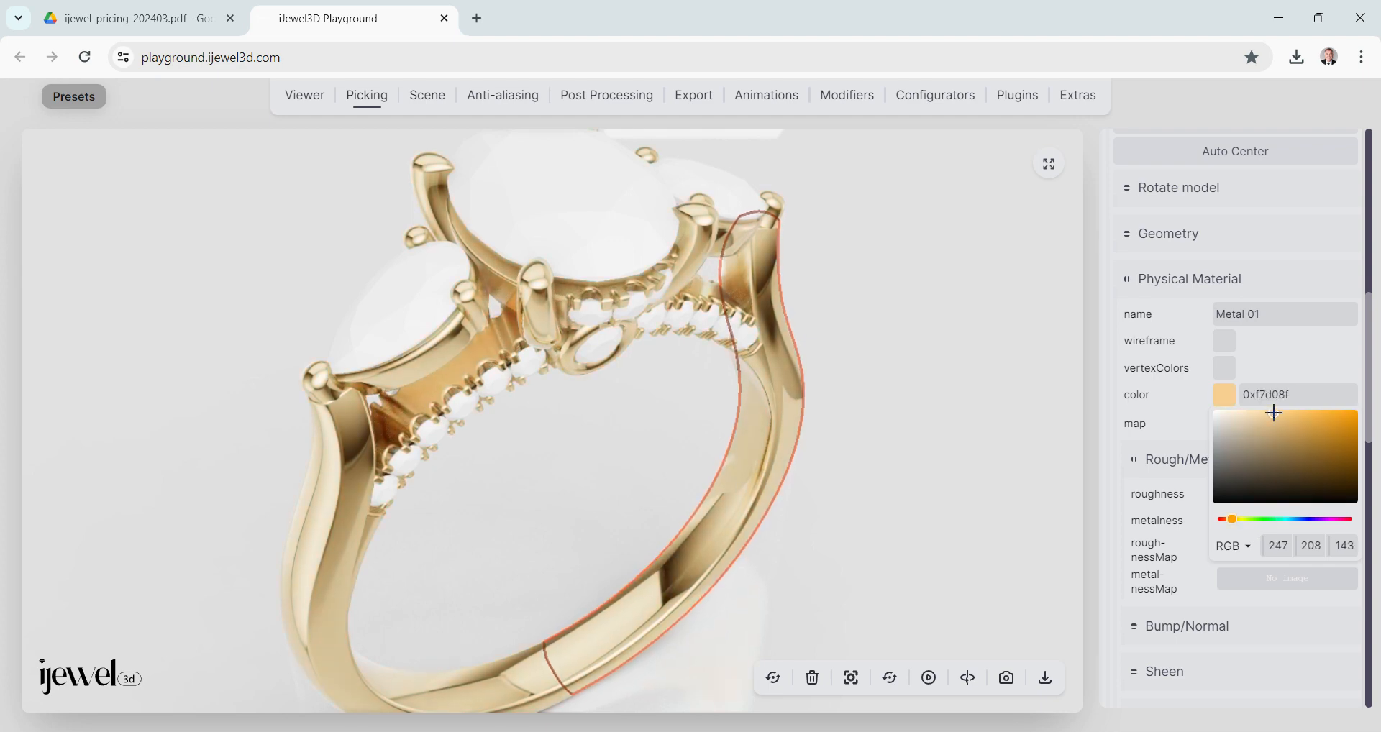
drag(892, 490, 831, 497)
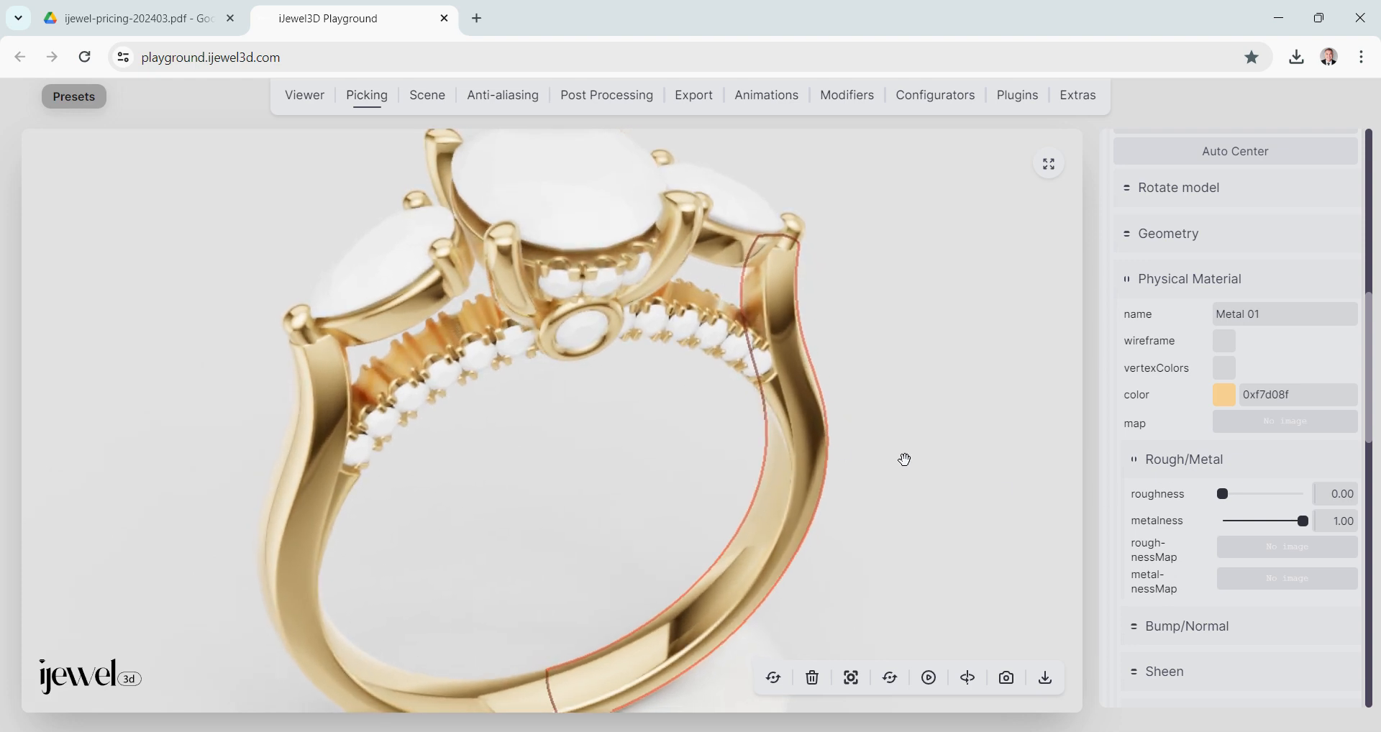
drag(902, 443, 906, 450)
Try a roughness of 0.15 on the gold shank material, and reduce both its metalness and roughness to 0.00.
click(781, 462)
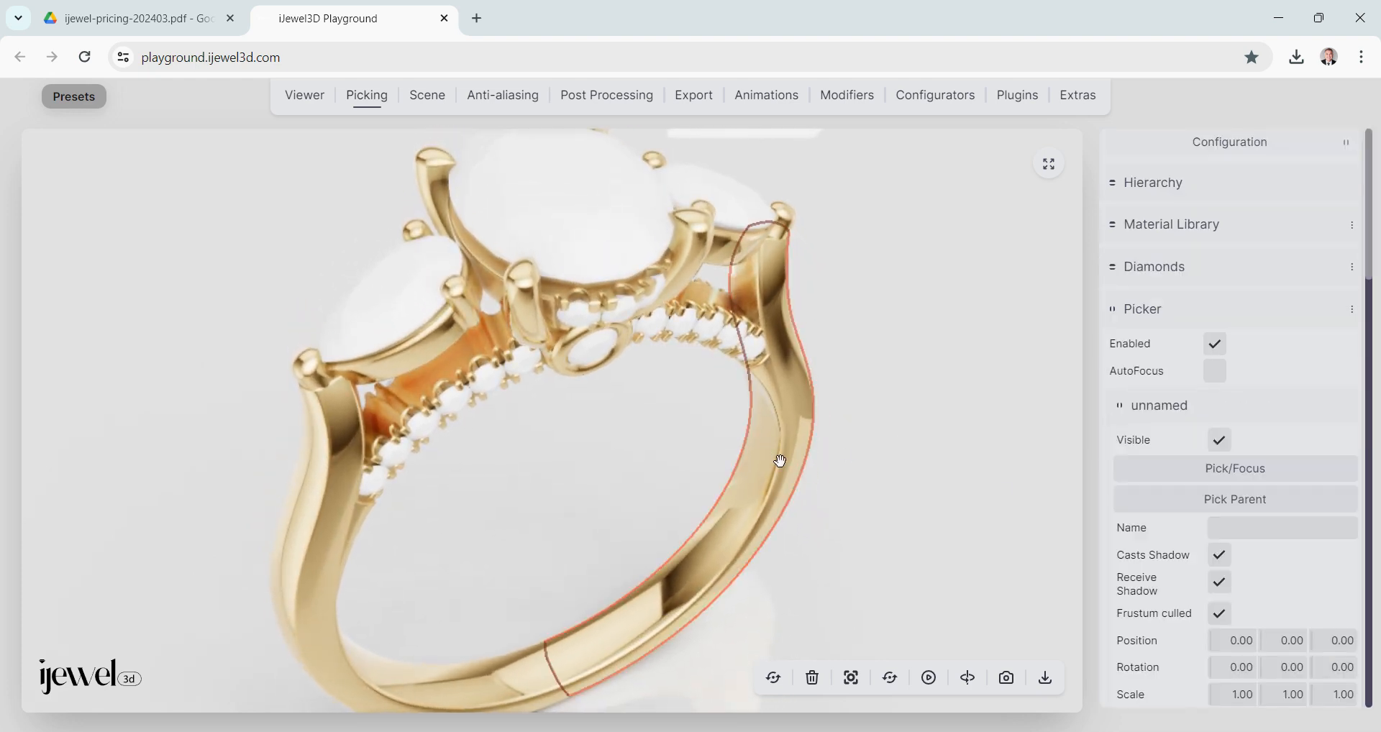
scroll(1284, 506, down, 10)
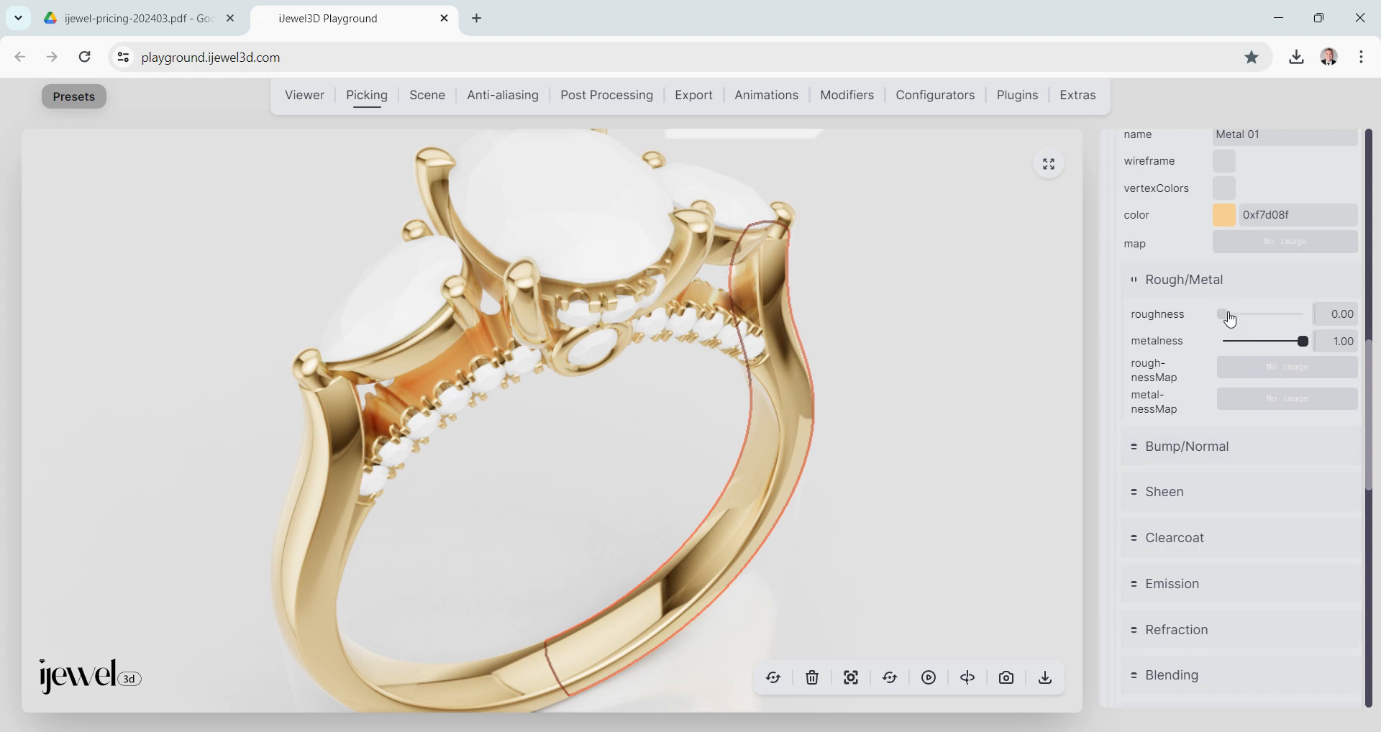
drag(1230, 318, 1234, 316)
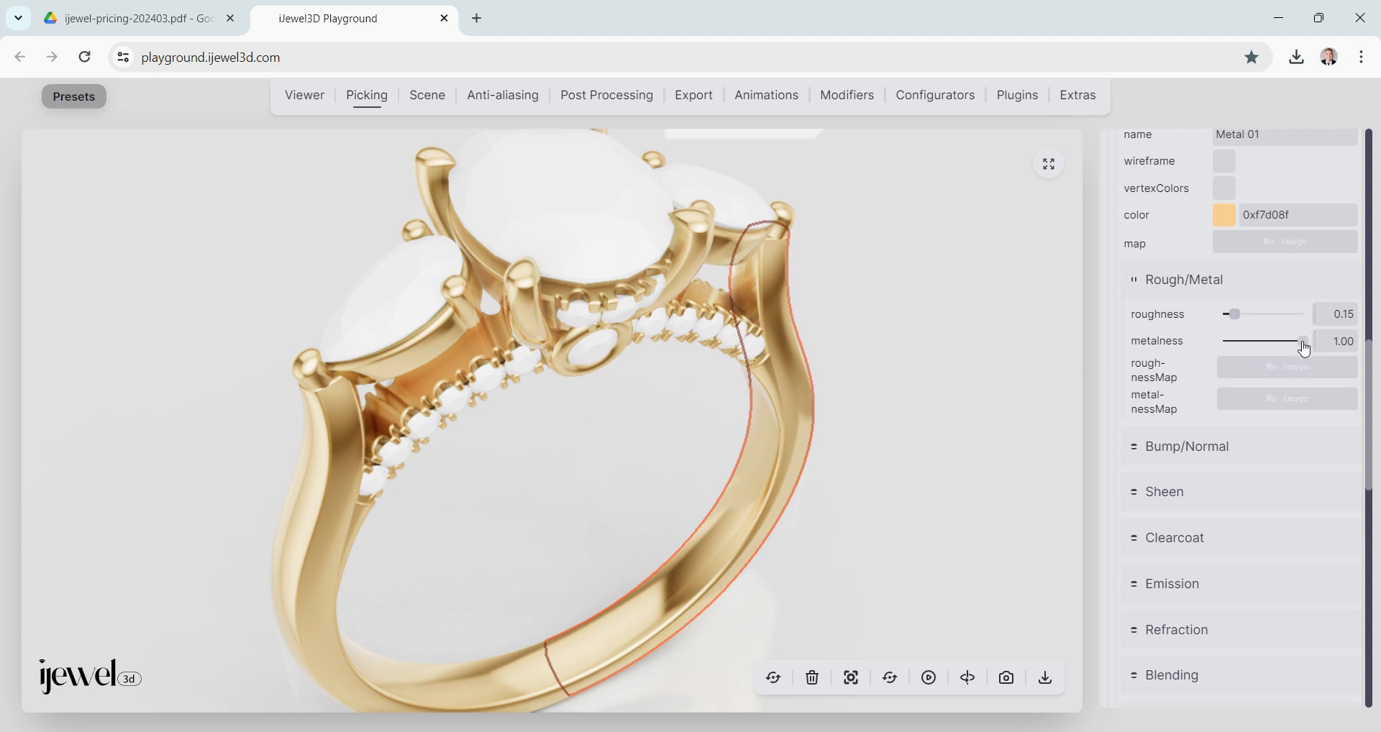
drag(1303, 342, 1147, 360)
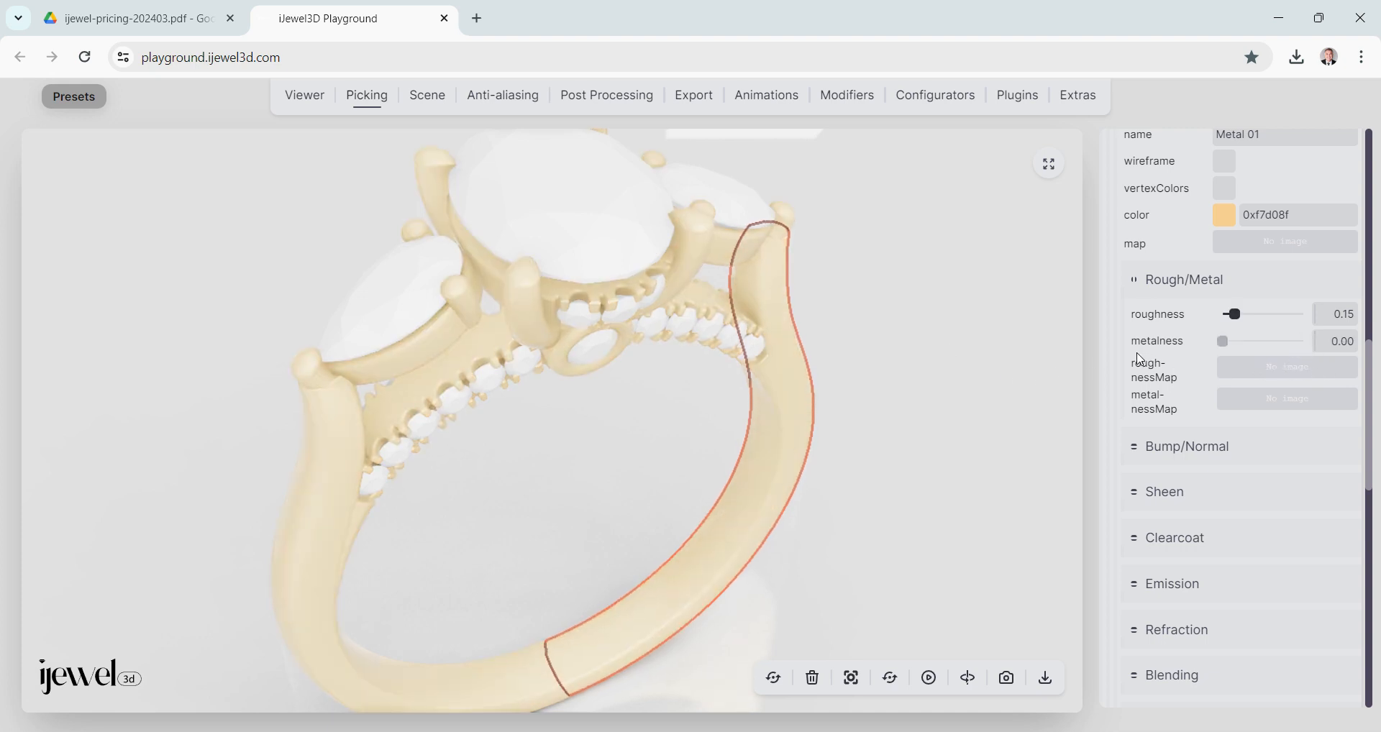
drag(1235, 315, 1219, 315)
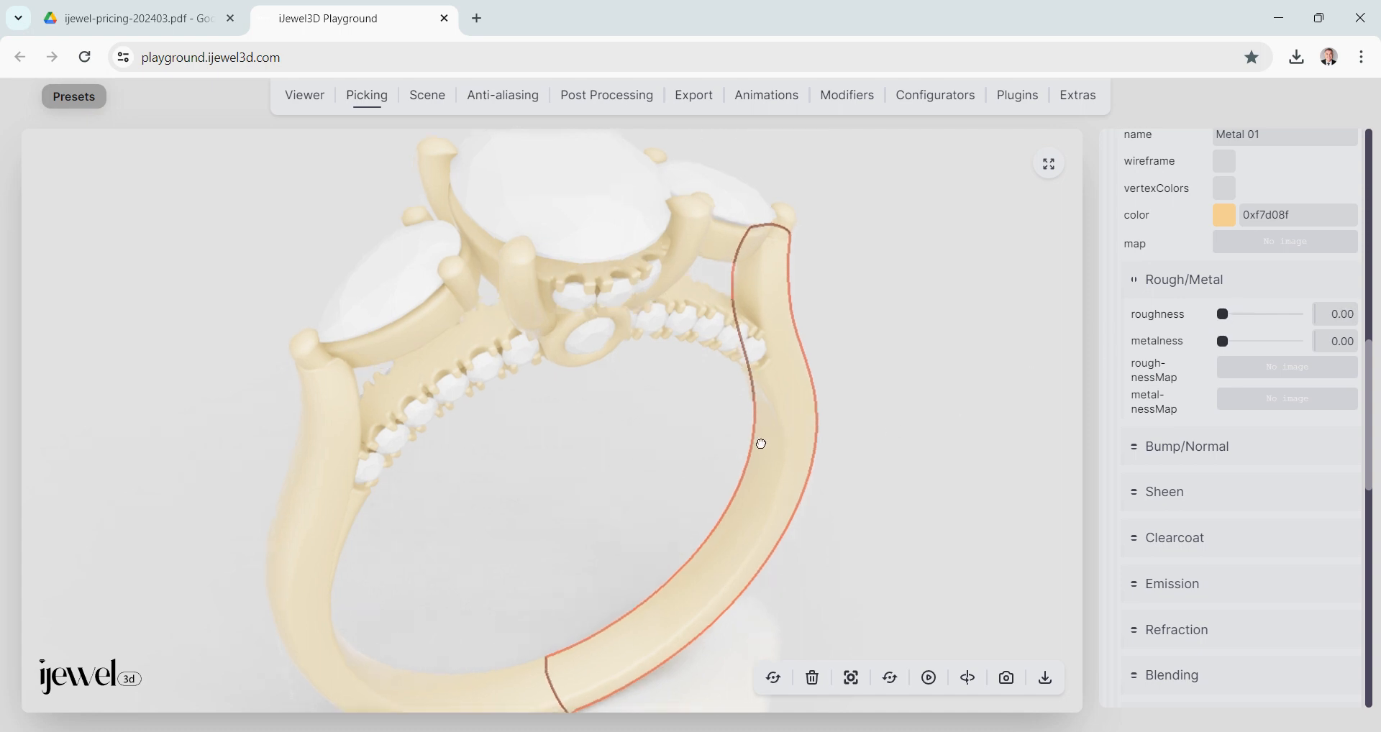
drag(761, 444, 761, 441)
scroll(843, 388, up, 4)
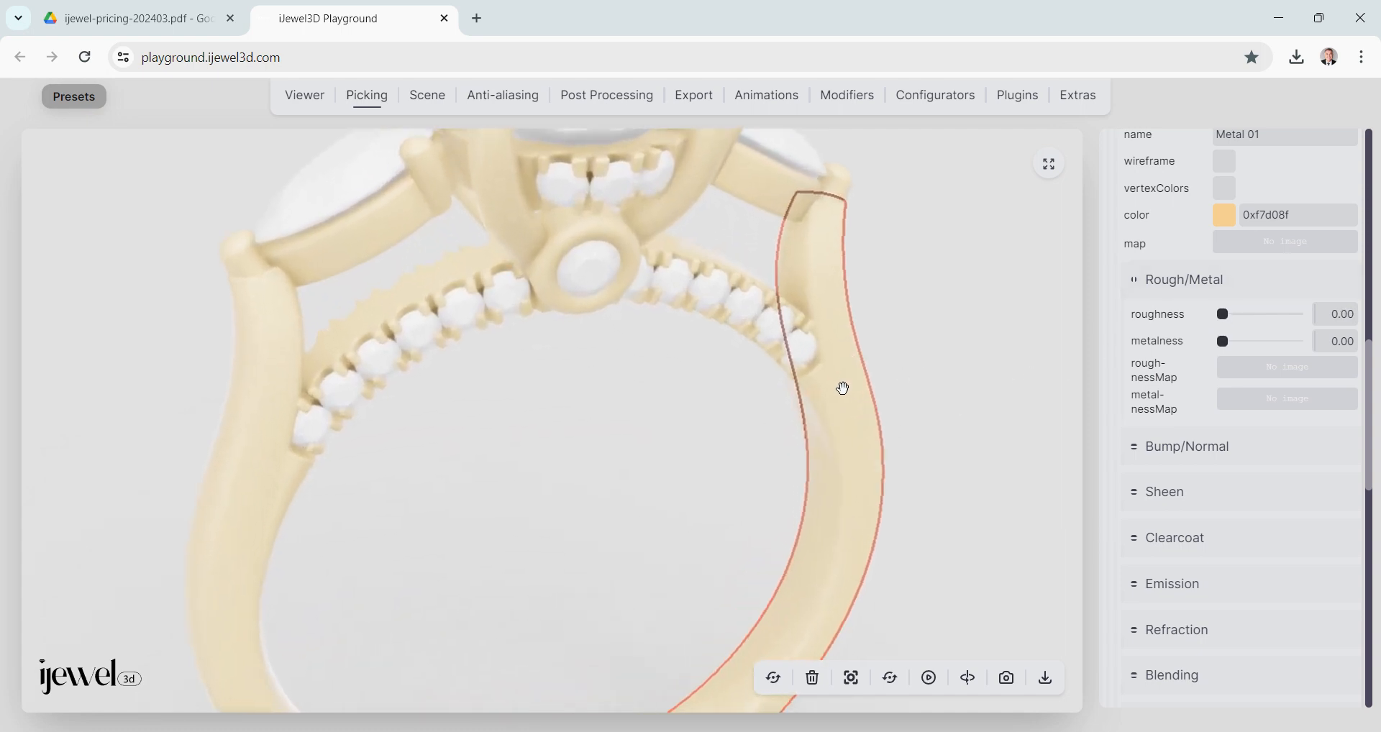
drag(843, 389, 864, 401)
Try the grey-beige 0xb9af9f and the golden 0xd9b477 as colors of the non-metallic Metal 01 material.
click(1224, 215)
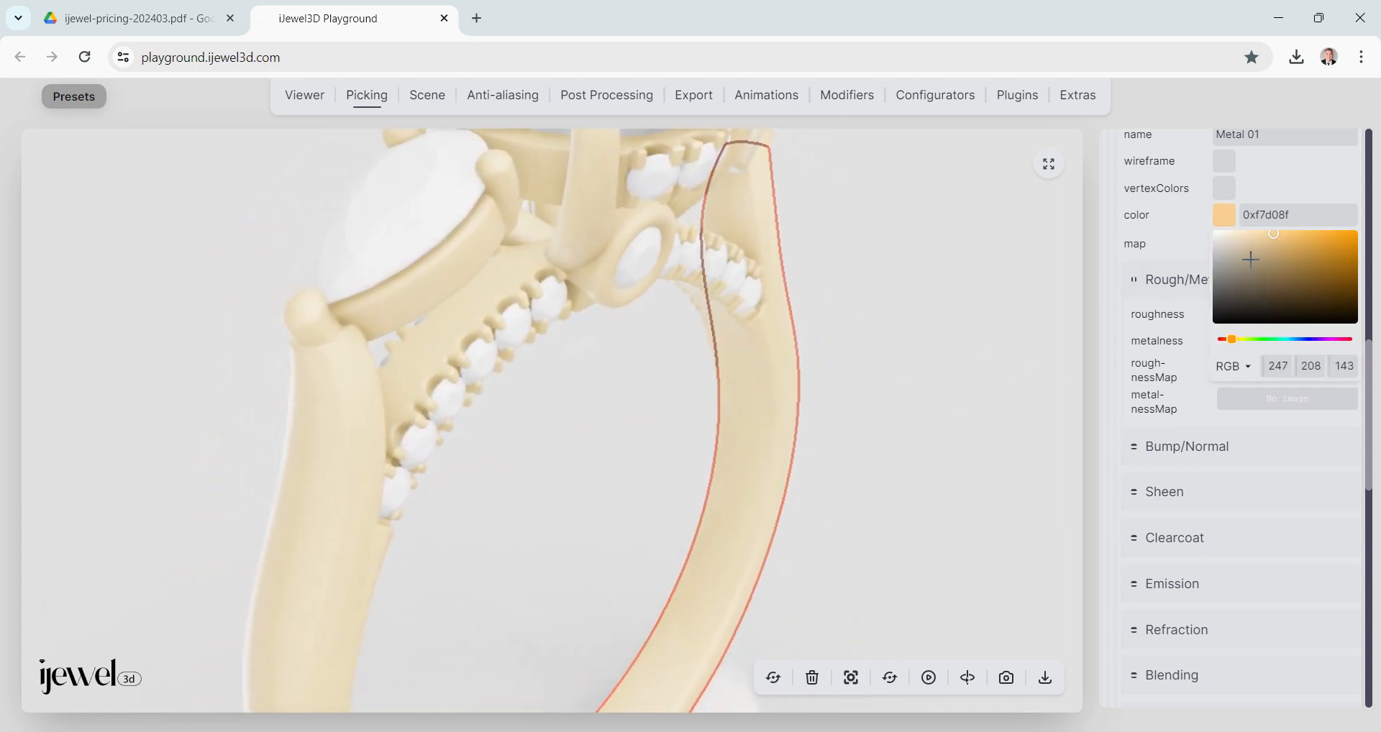
drag(1251, 259, 1233, 255)
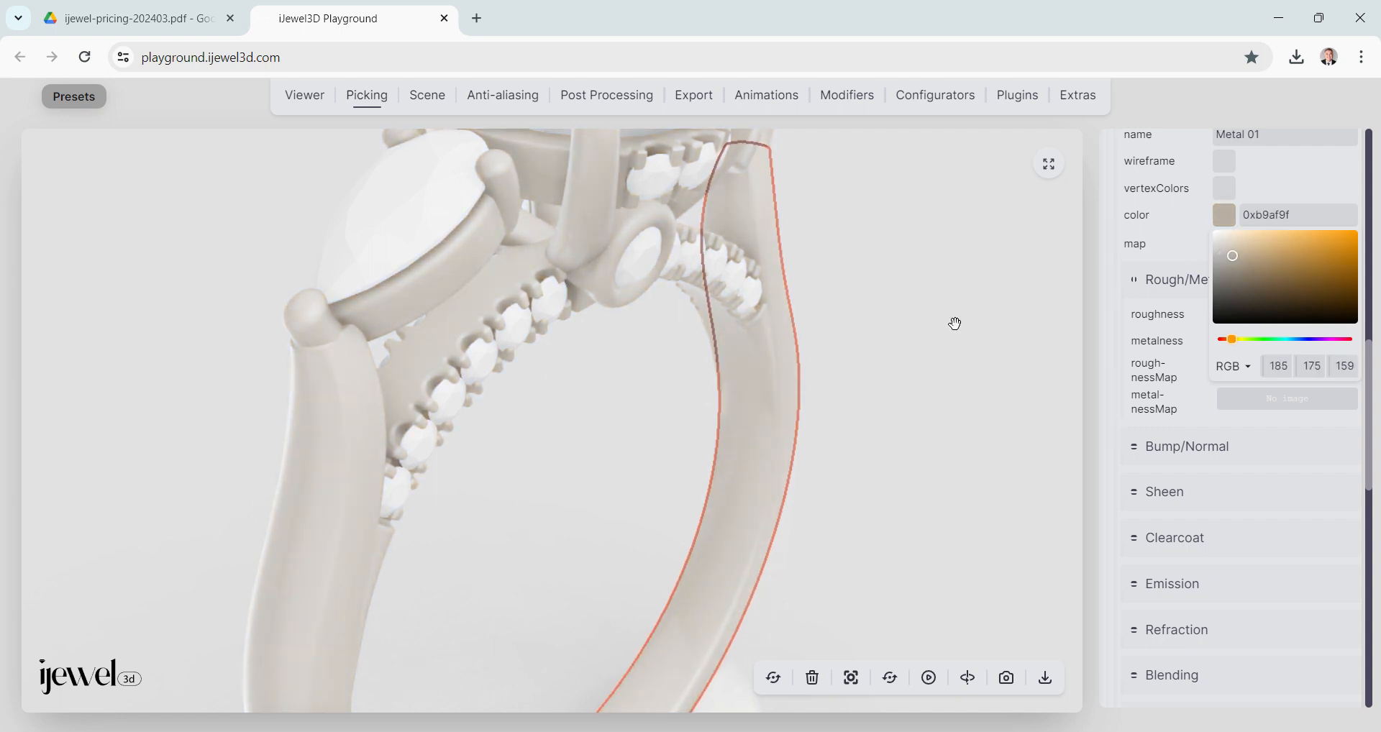
drag(956, 324, 854, 333)
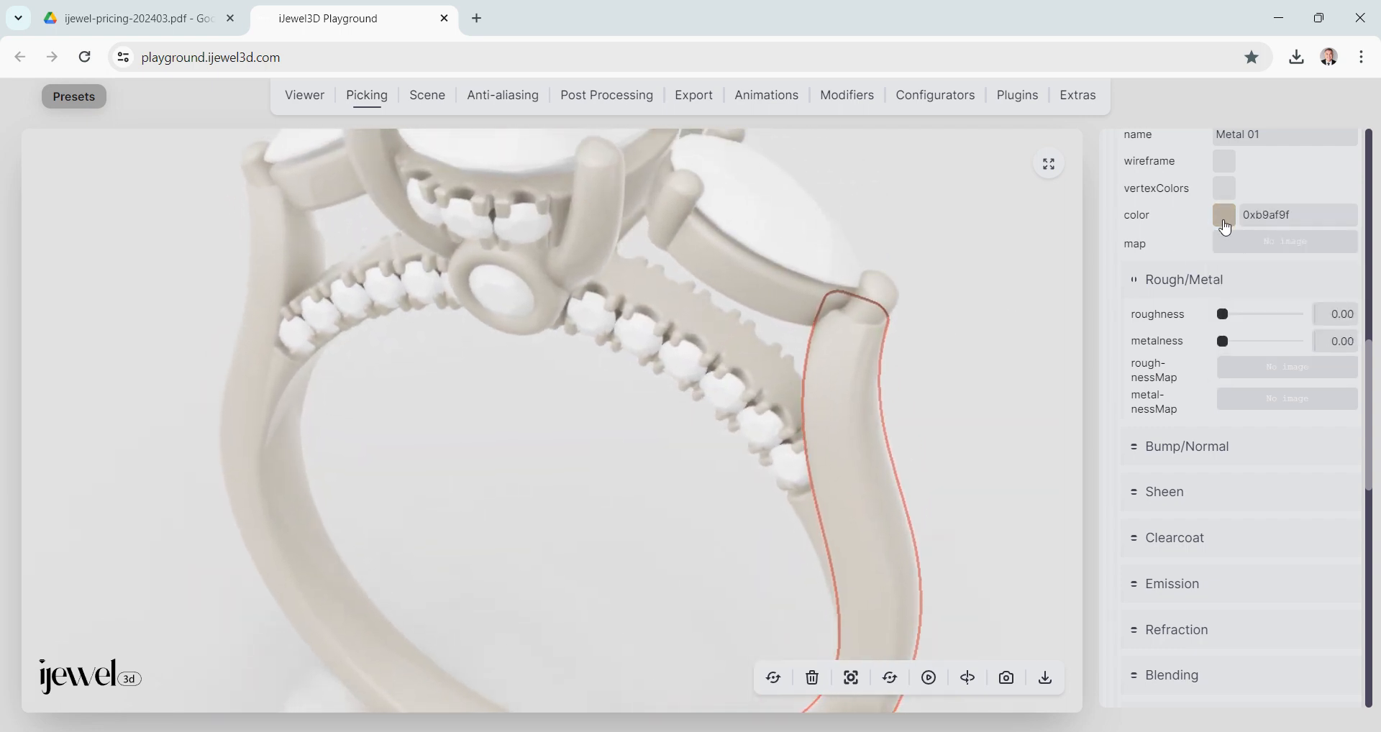
click(1222, 221)
click(1278, 243)
drag(964, 355, 895, 389)
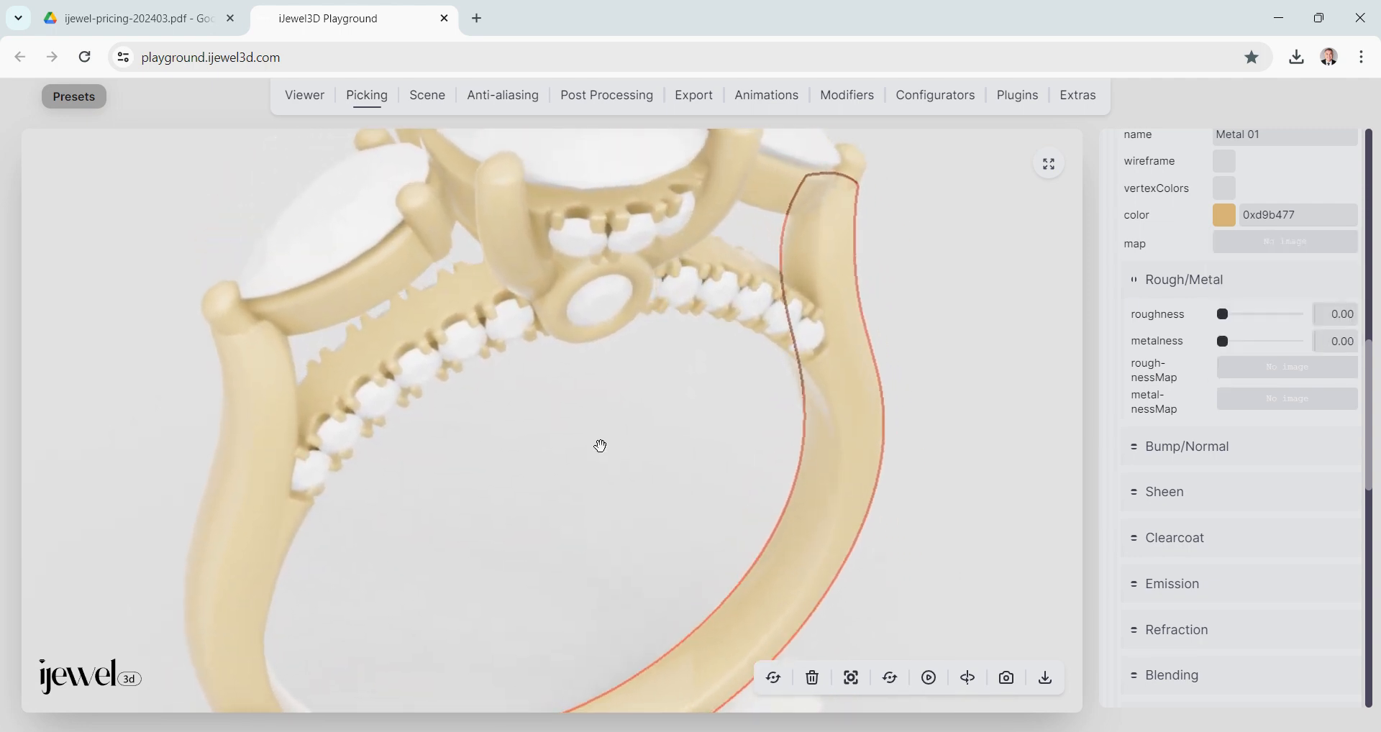
scroll(600, 446, down, 4)
mouse_move(587, 446)
mouse_down()
mouse_move(613, 450)
mouse_move(600, 449)
mouse_up()
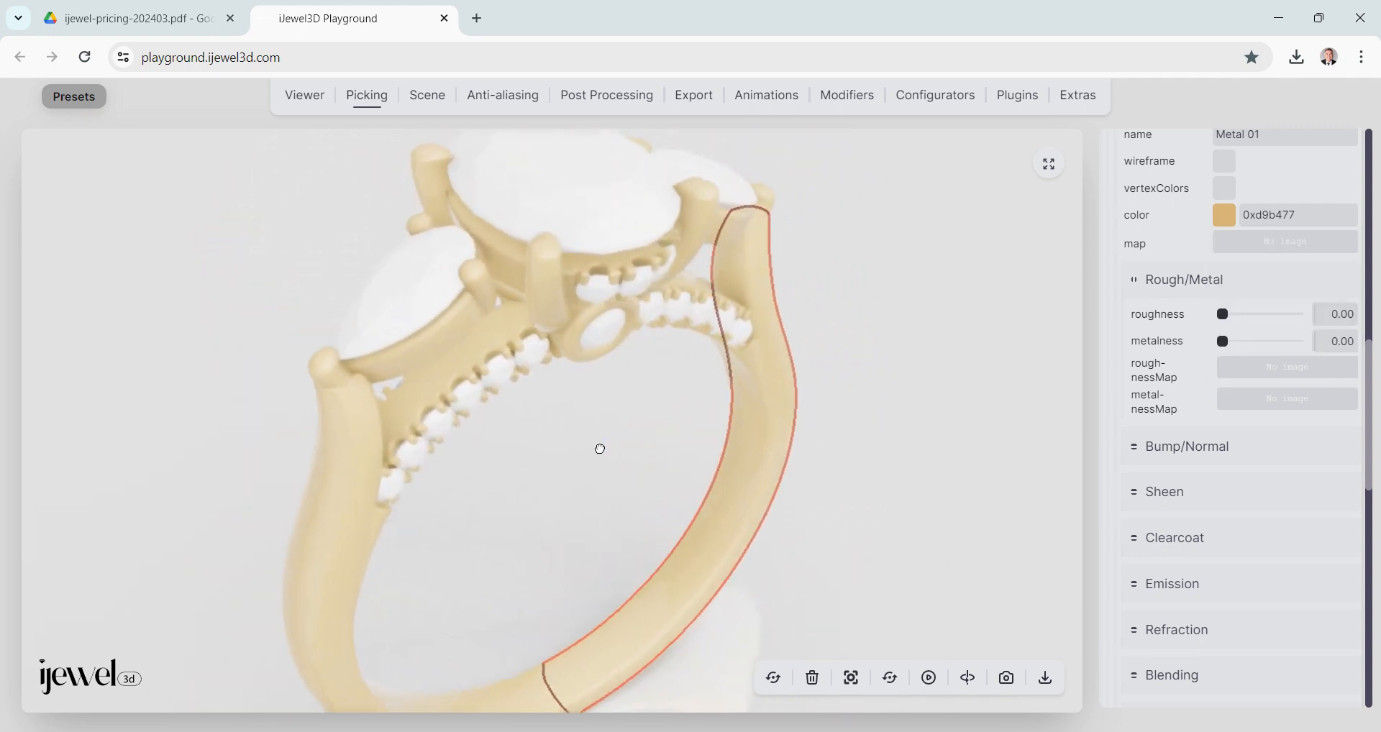
Set Metal 01's metalness to 1.00 and its color to the yellow gold 0xf4cb89, and deselect the ring.
drag(1223, 341, 1346, 335)
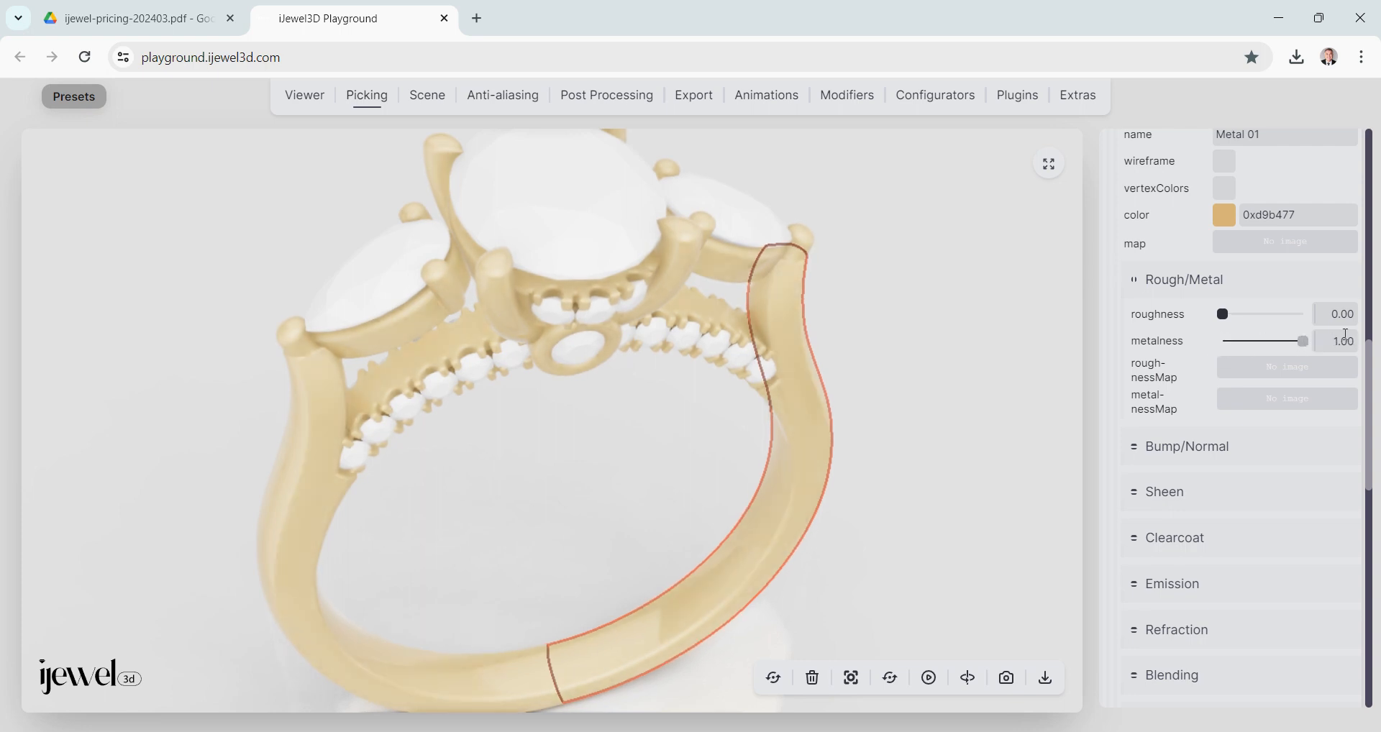
click(1224, 214)
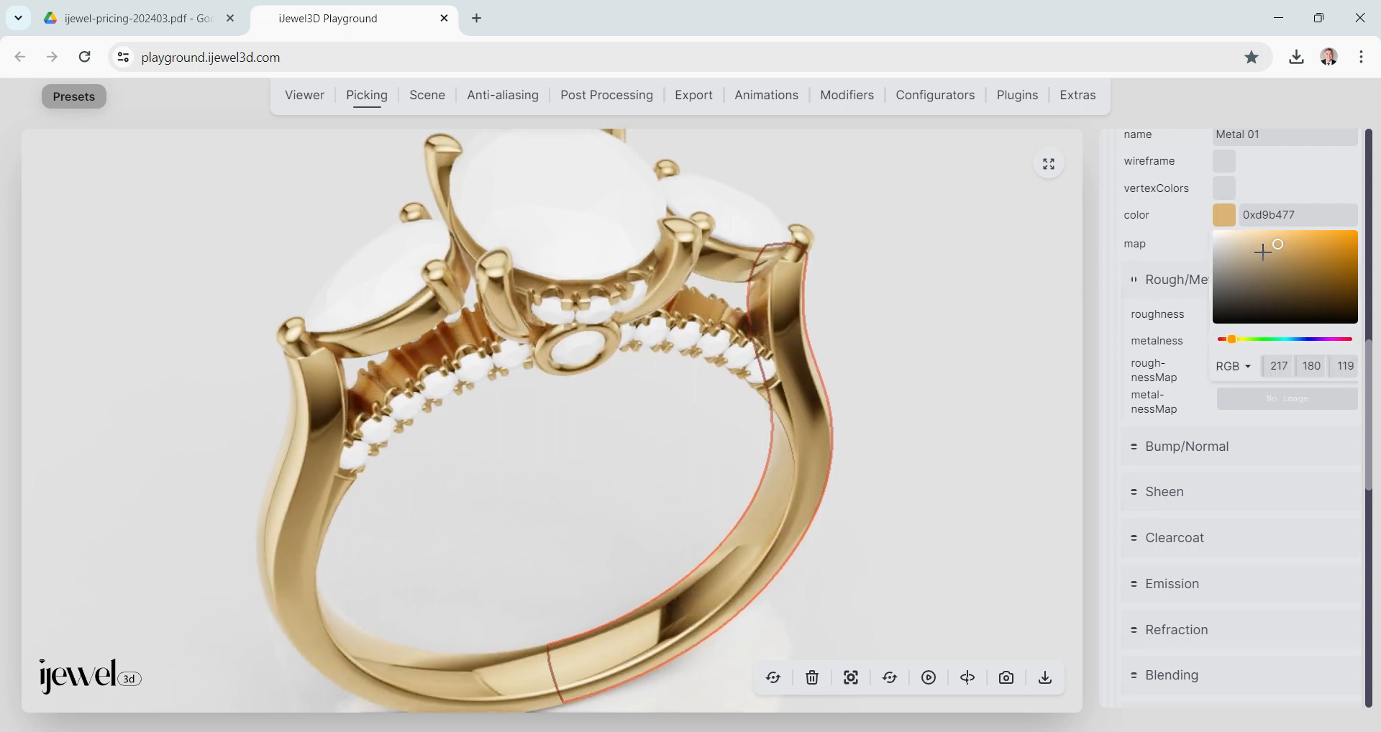
click(1263, 236)
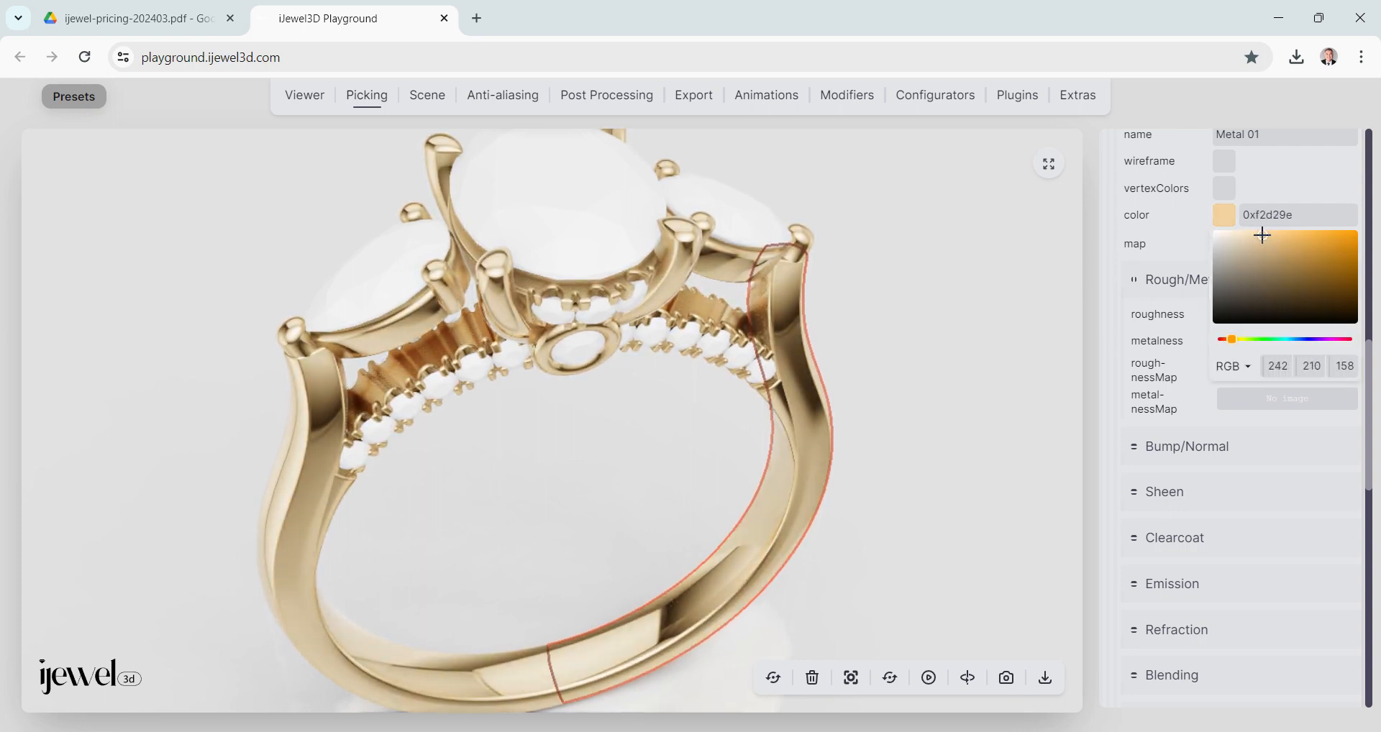
drag(1263, 236, 1276, 234)
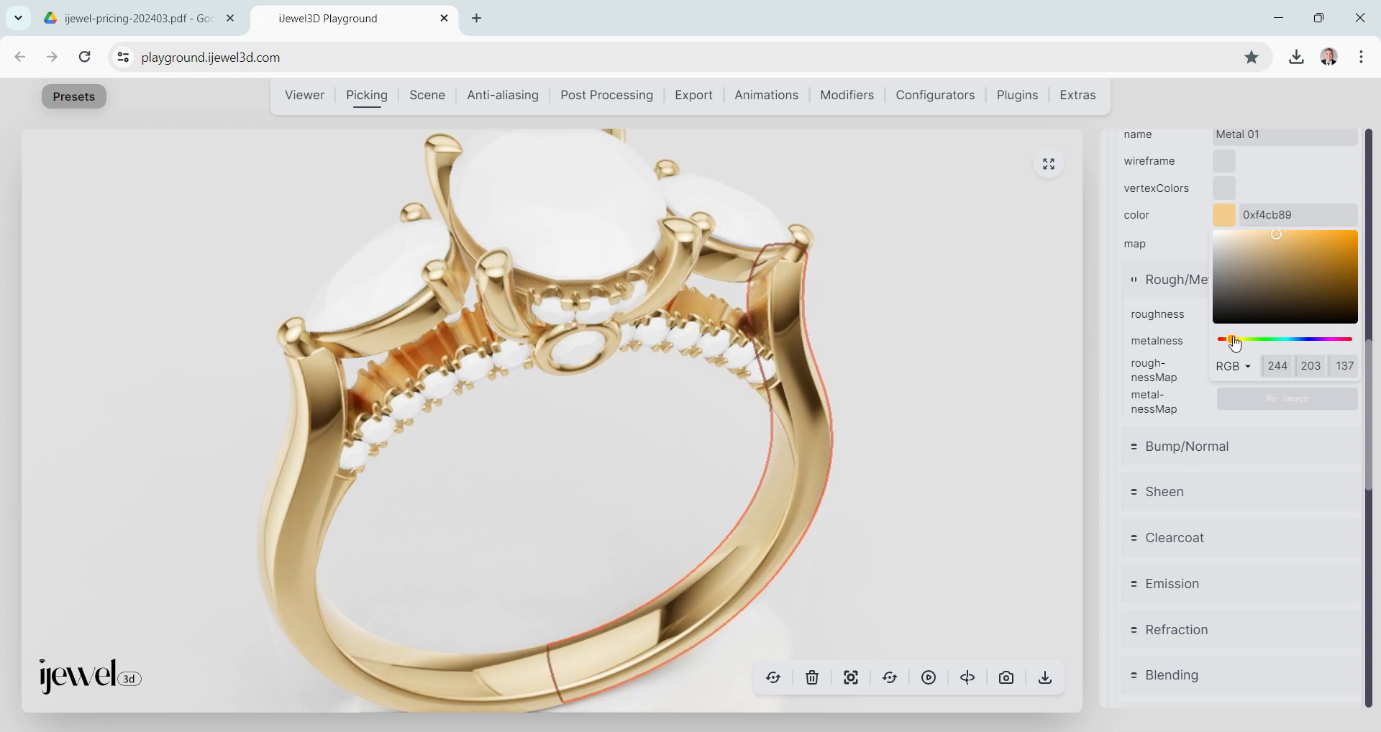
click(889, 421)
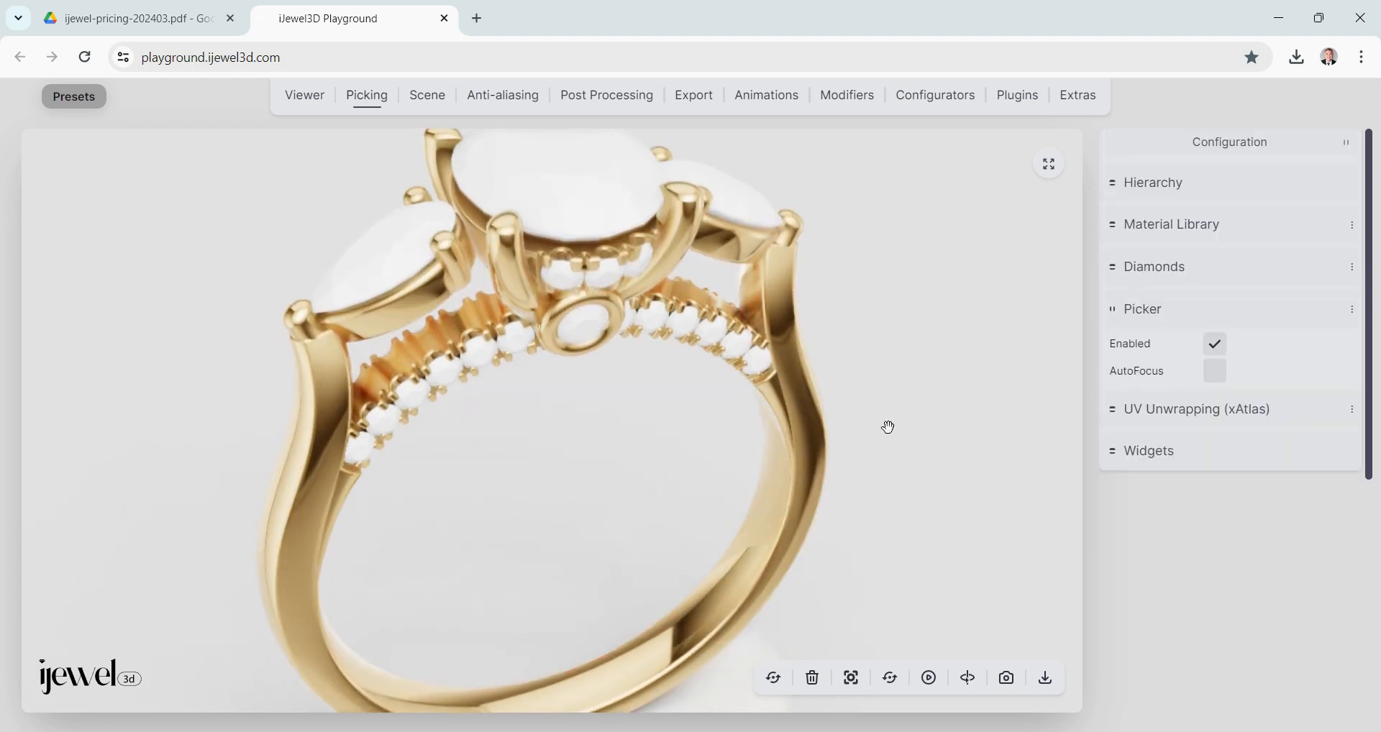
Select the shank and add its yellow gold Metal 01 material as a variation in the Material Configurator.
click(765, 375)
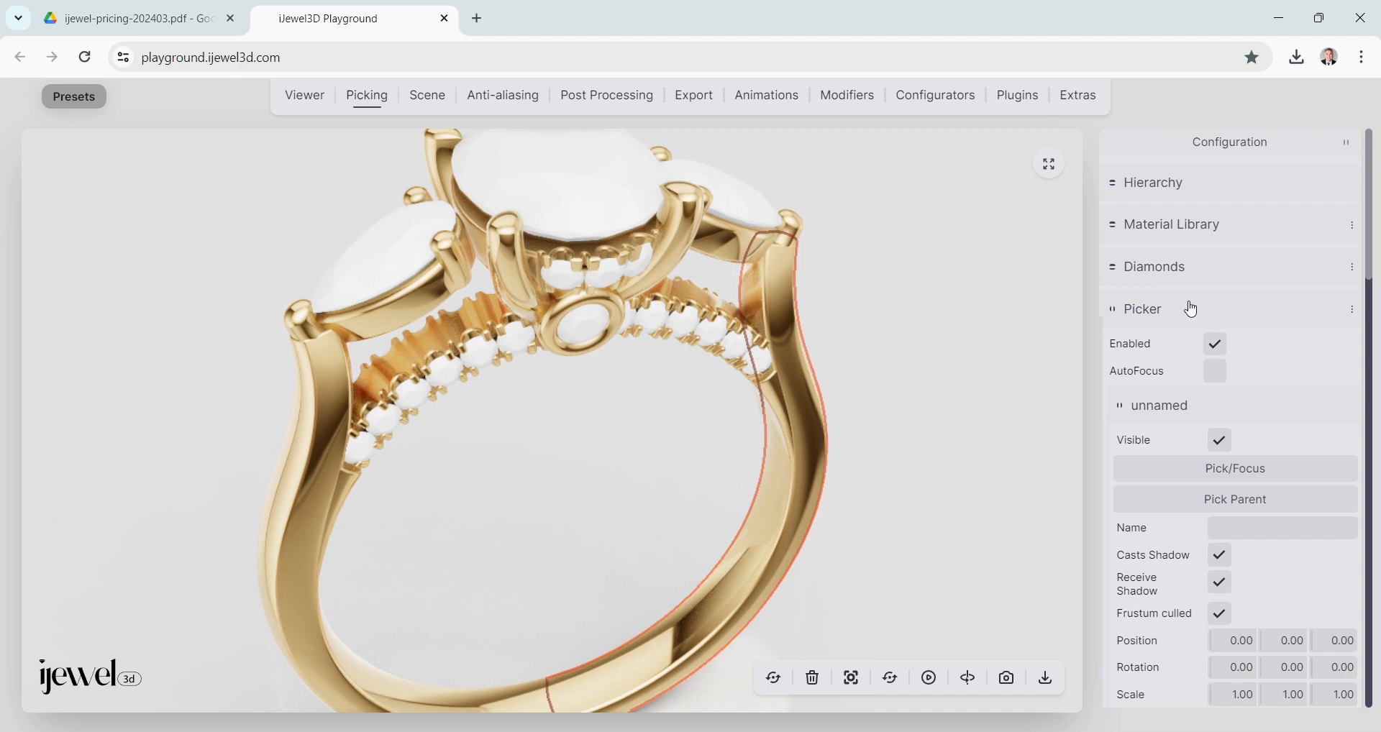
scroll(1198, 295, down, 3)
scroll(1201, 263, down, 4)
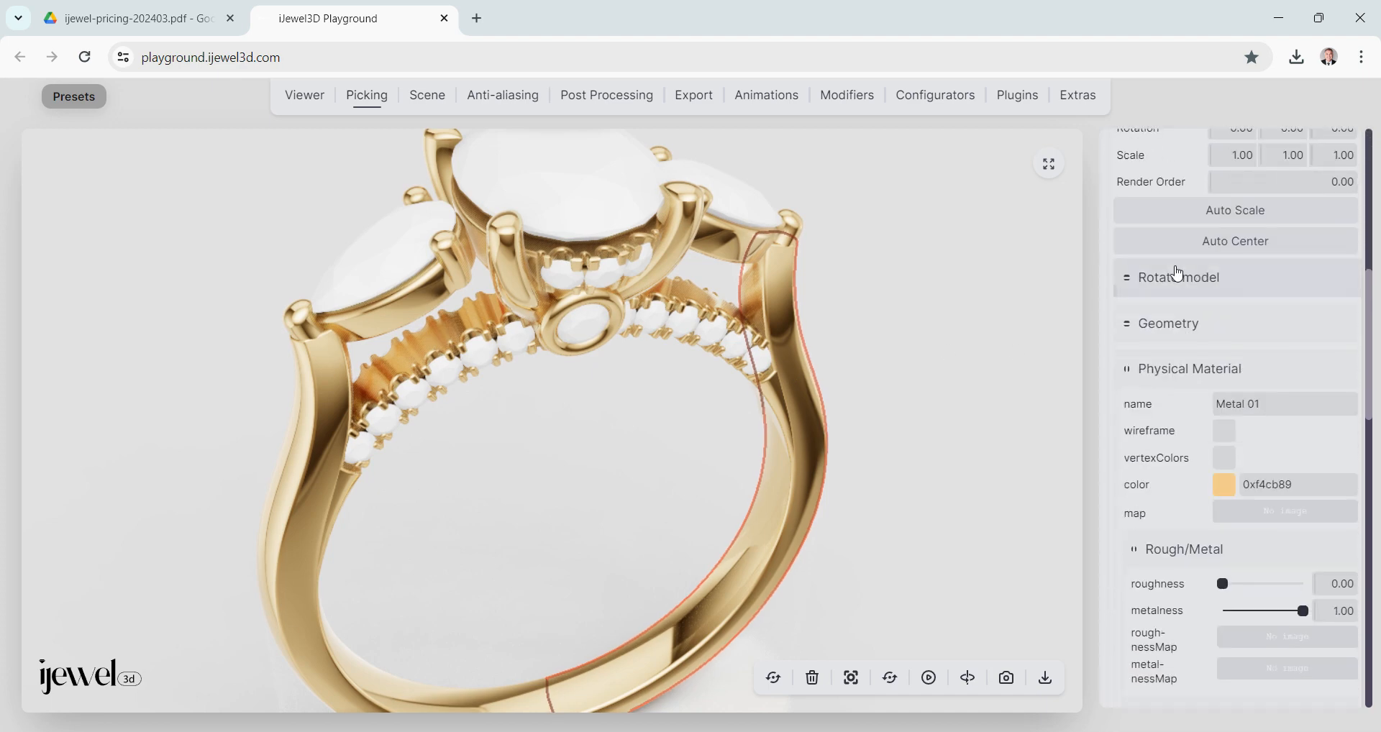
click(936, 99)
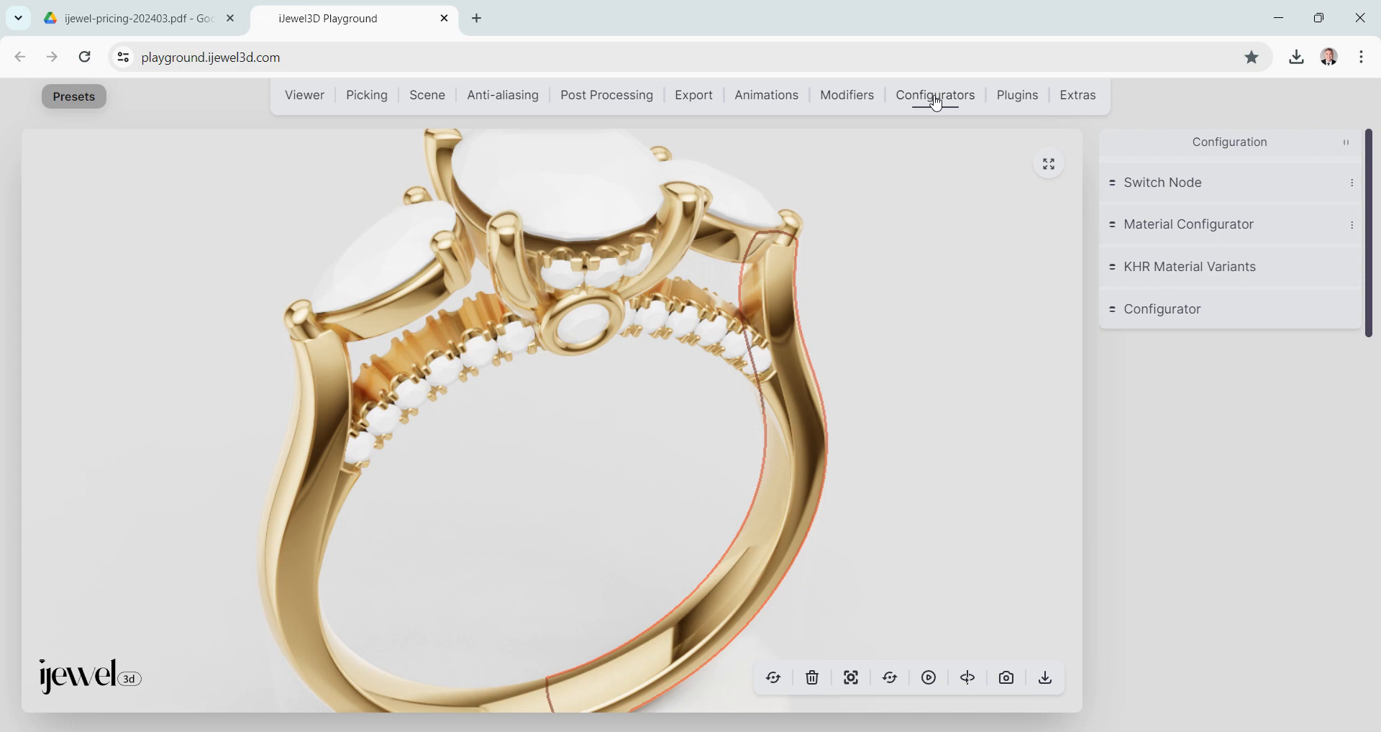
click(1195, 228)
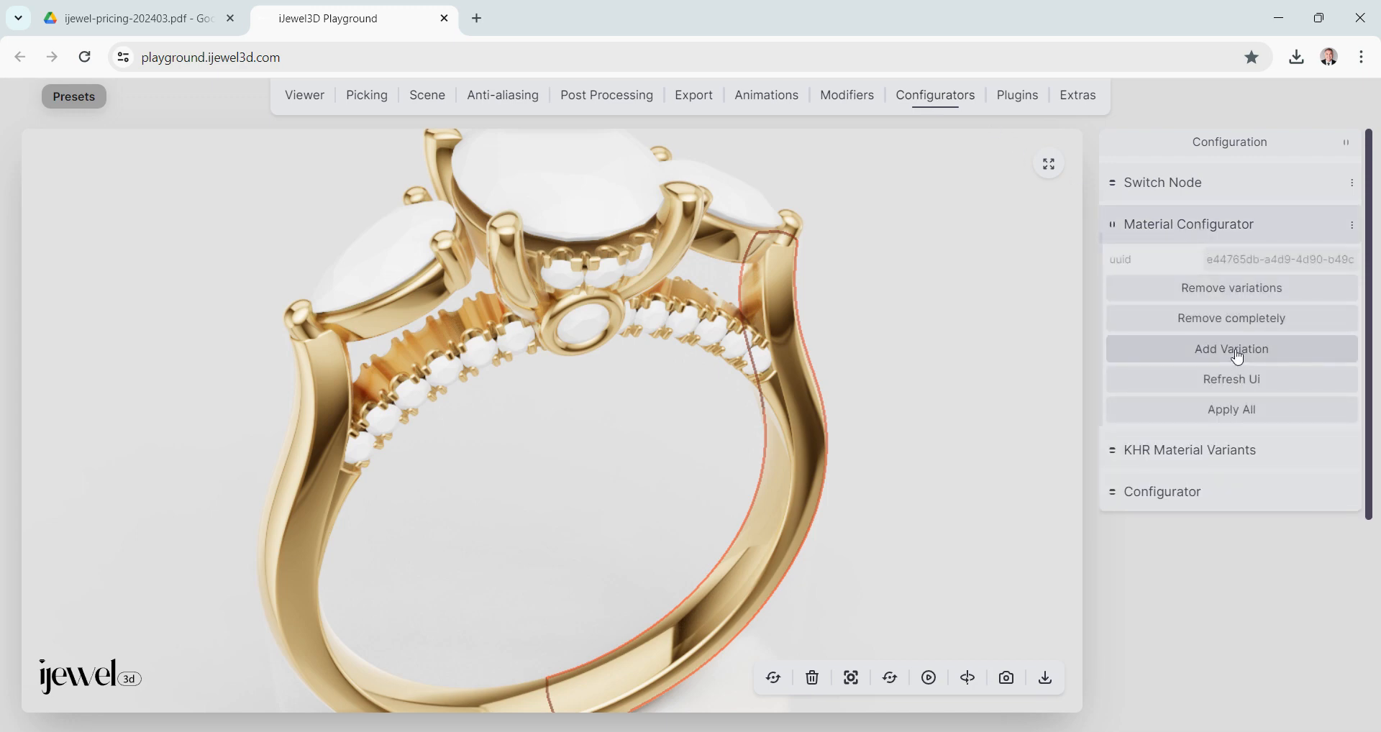
click(1233, 351)
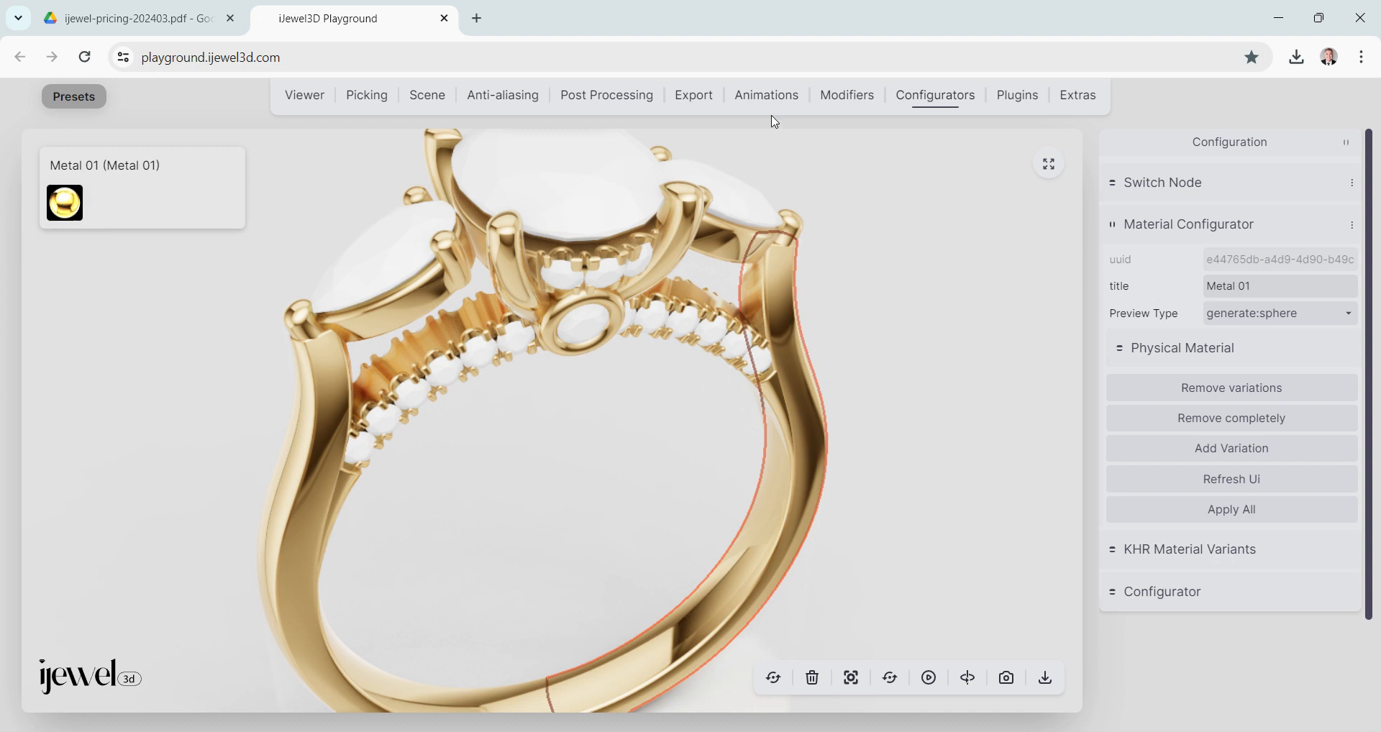
Change the picked Metal 01 material's color to the silver grey 0xd4d4d4 and view the ring from an angle.
click(363, 101)
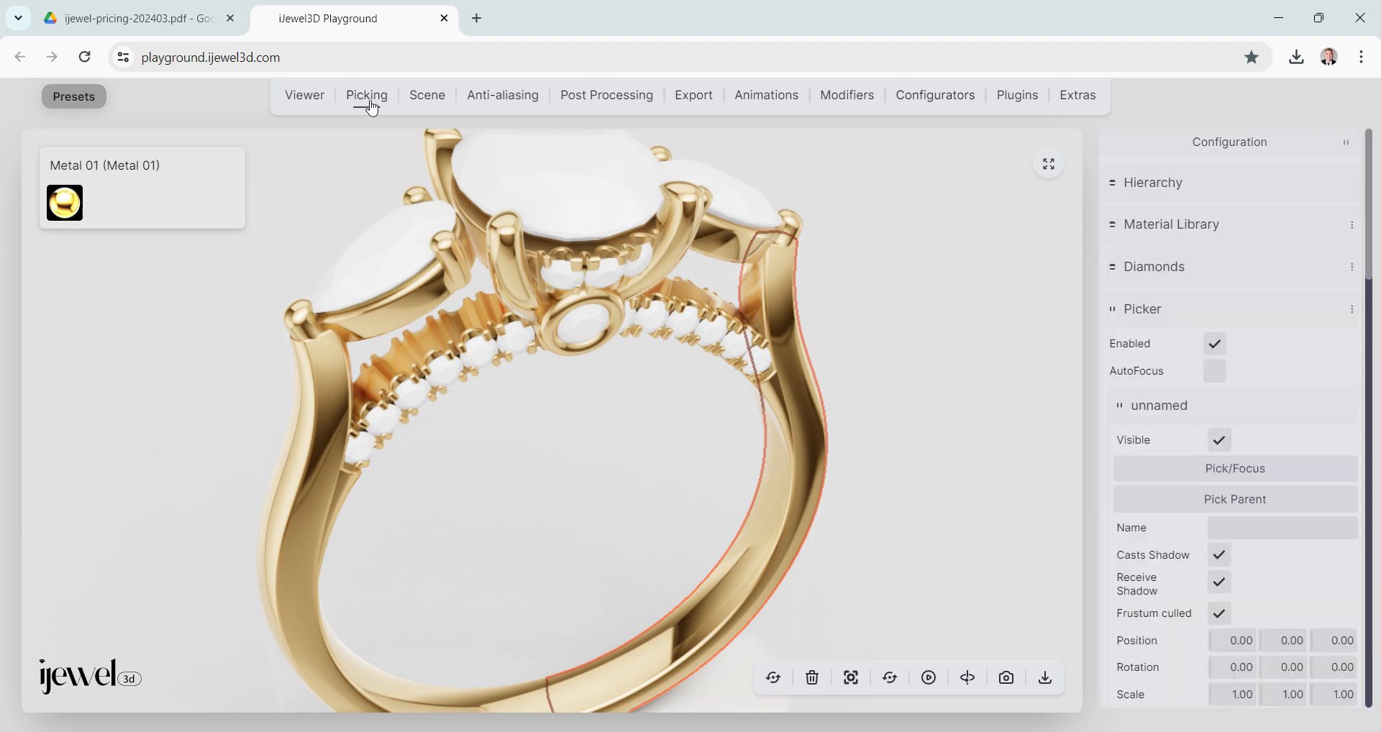
scroll(1209, 393, down, 10)
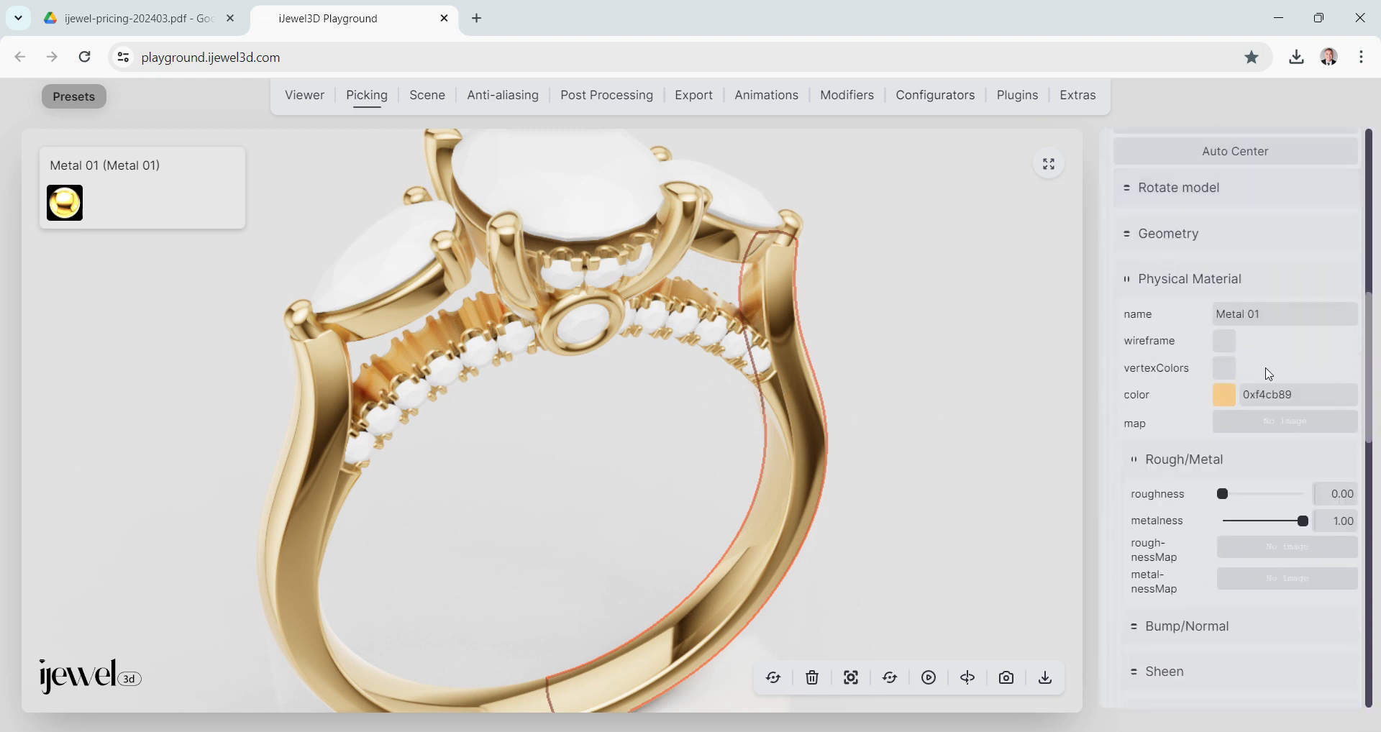
click(1223, 395)
drag(1224, 432, 1192, 425)
drag(905, 434, 913, 443)
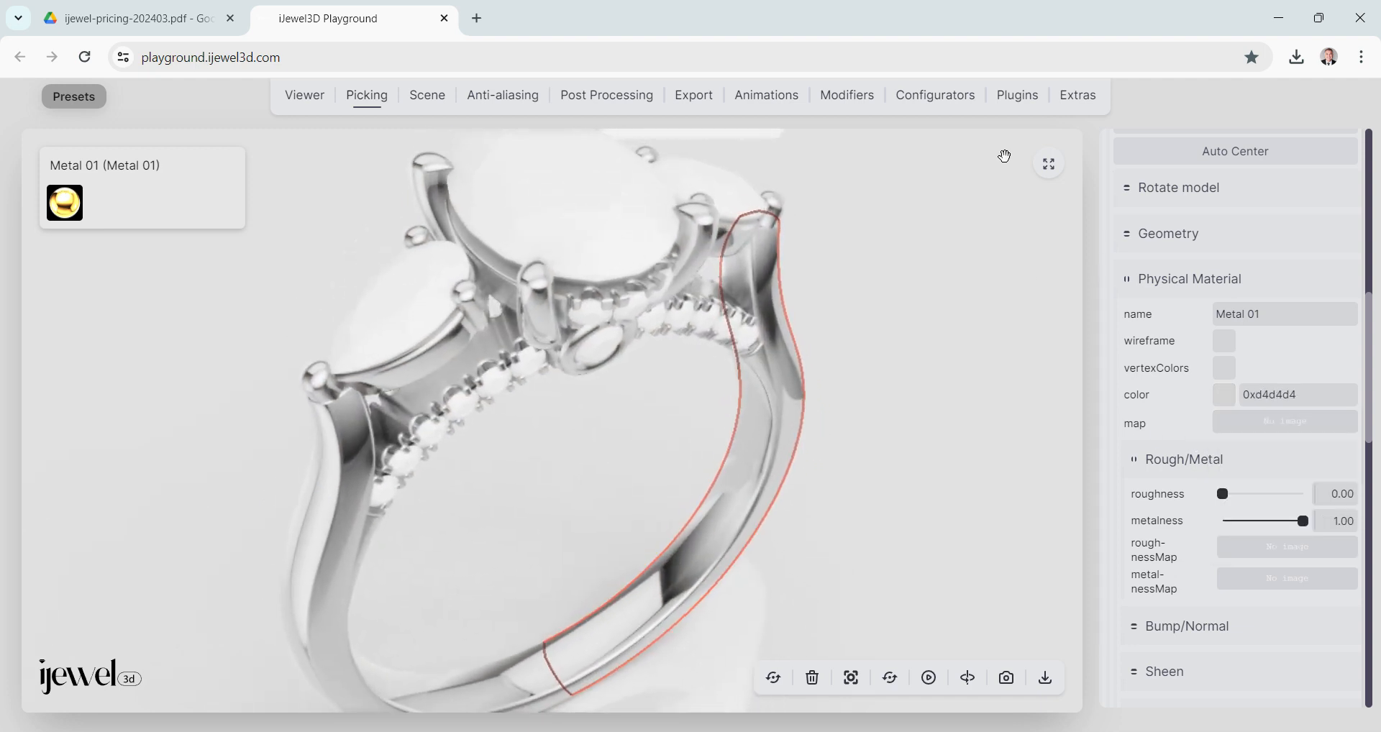
Add the silver grey Metal 01 material as a second variation in the Material Configurator.
click(945, 105)
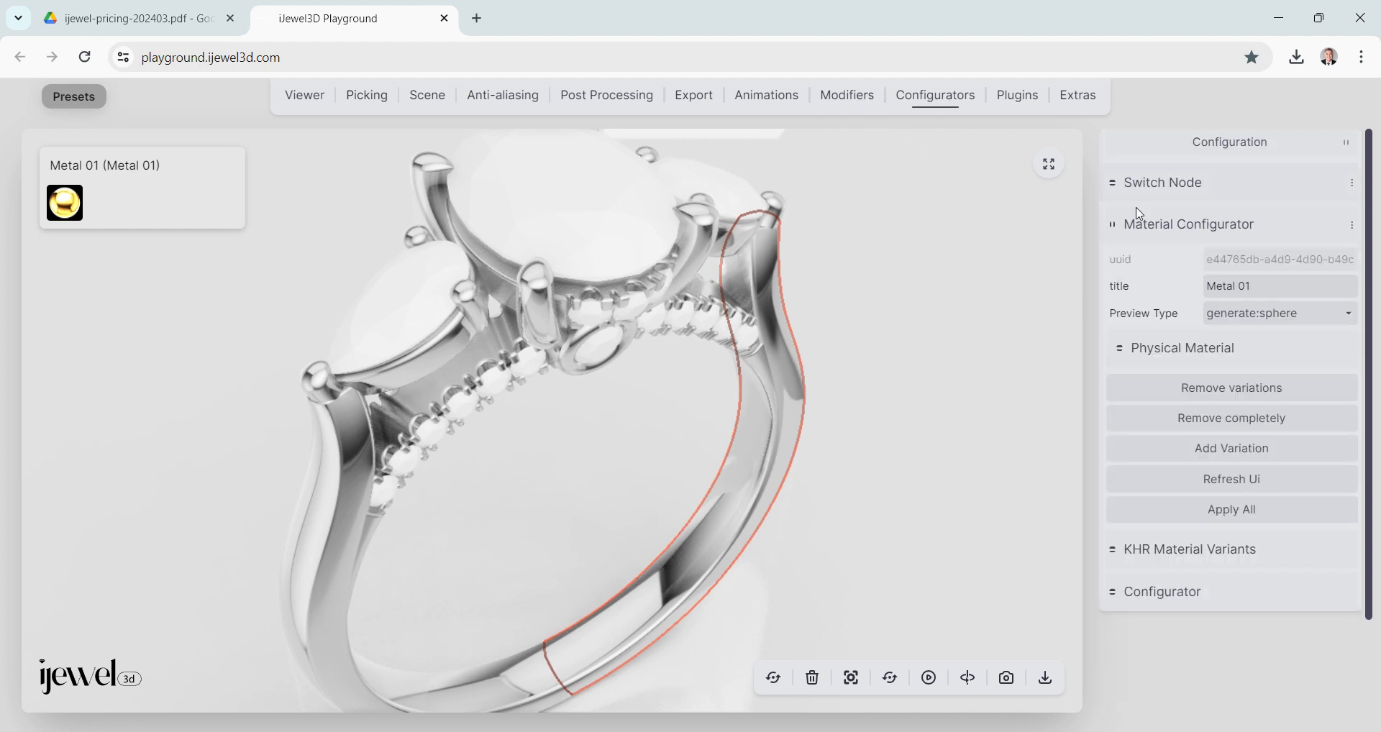
click(1163, 230)
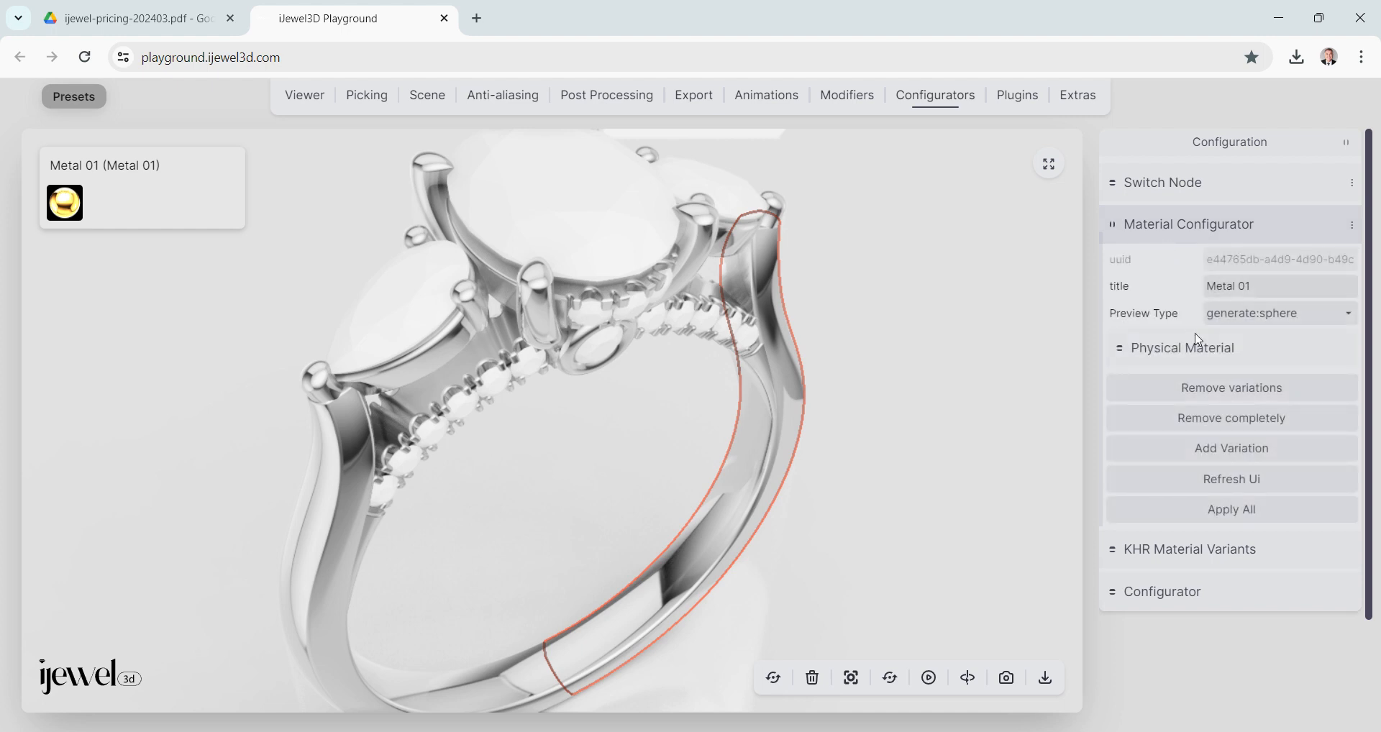
click(1224, 454)
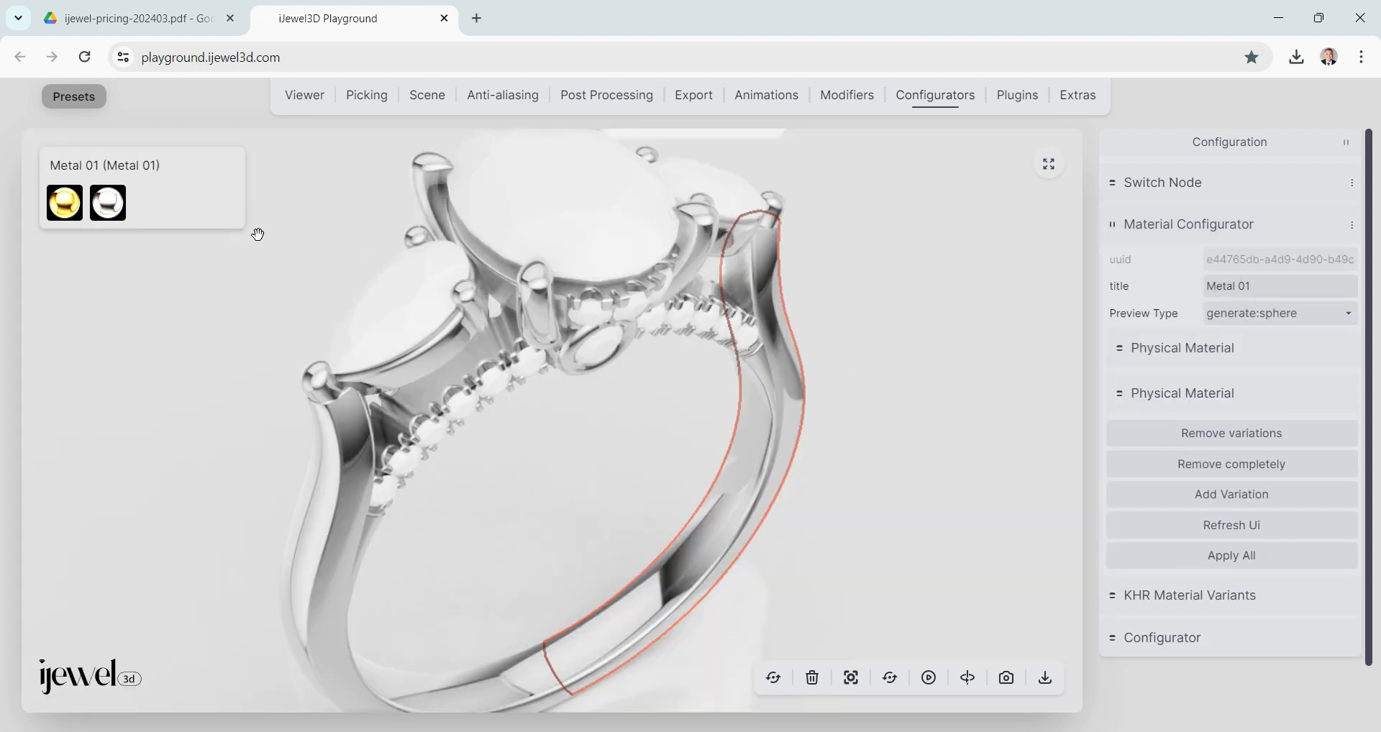
Preview the yellow gold variation of Metal 01, switch back to the silver grey one, and view the deselected ring from an angle.
click(65, 201)
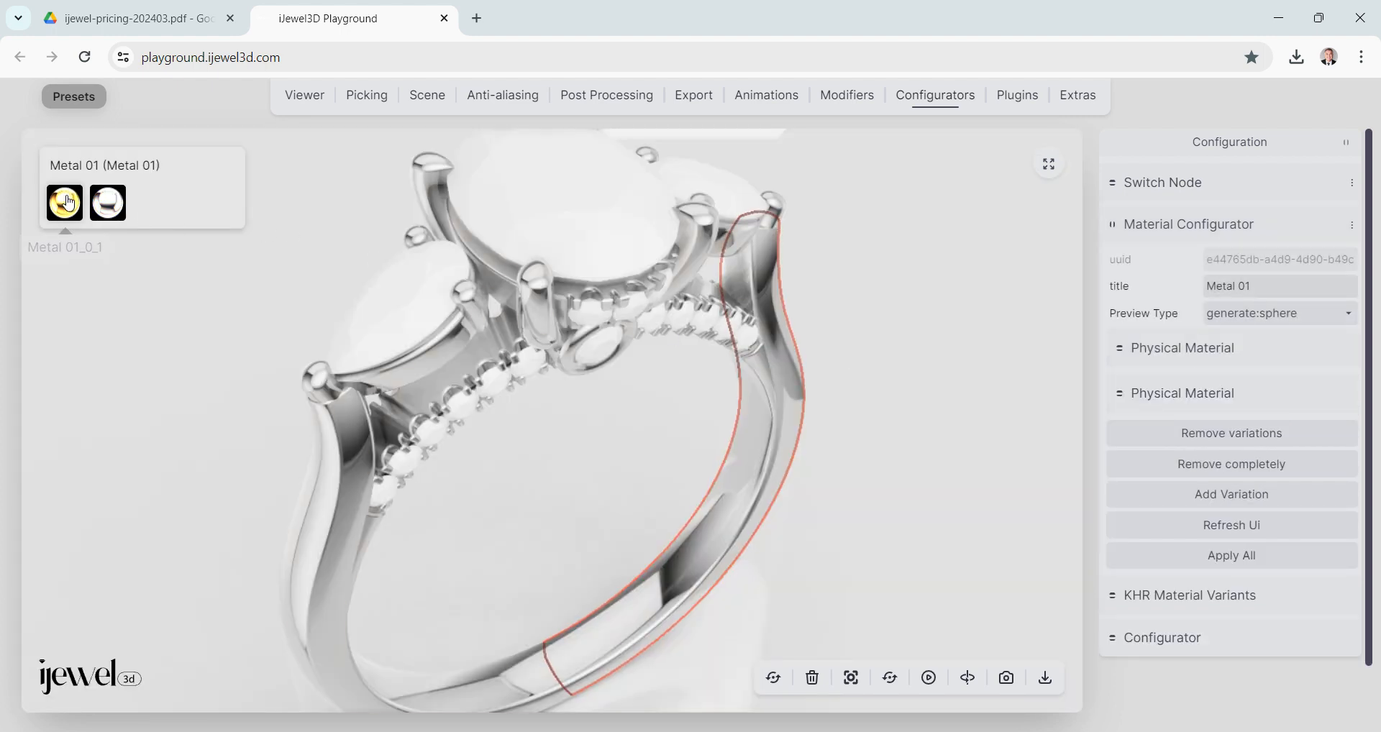
click(107, 204)
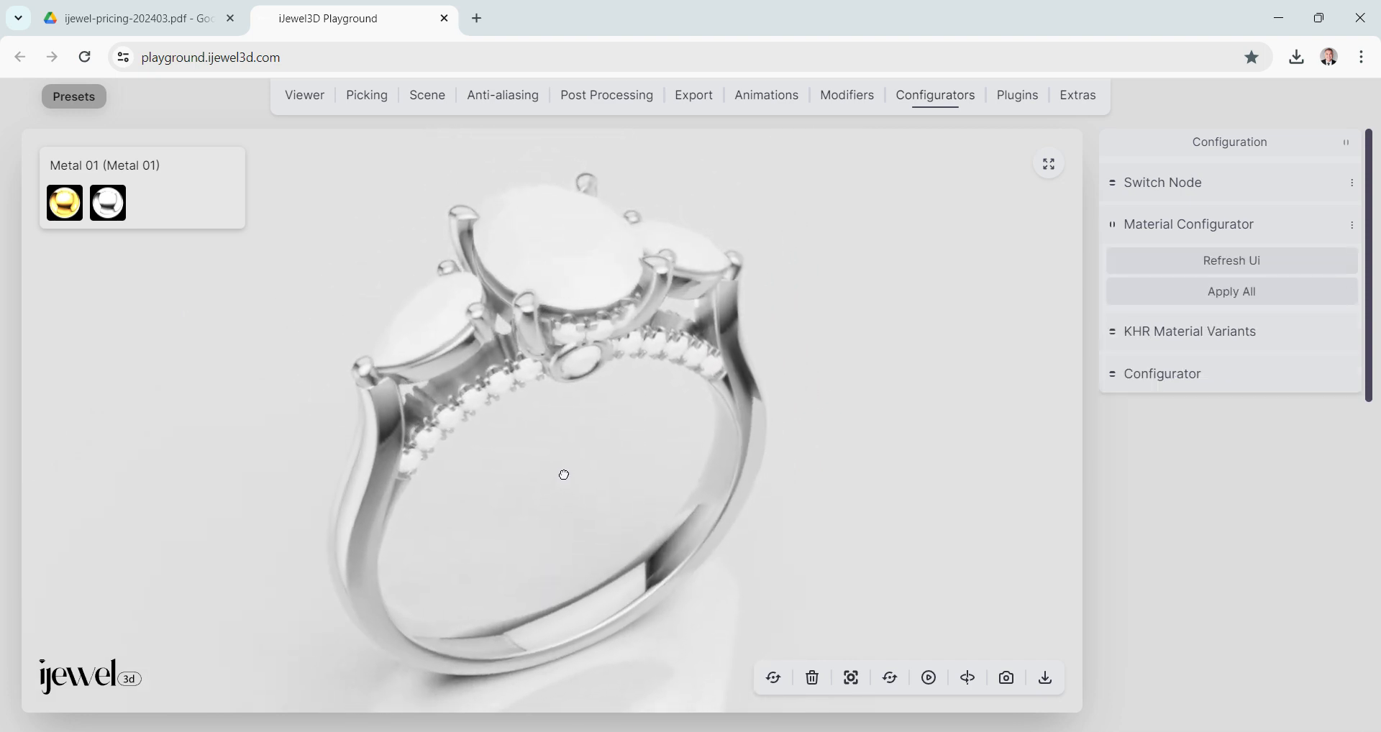
scroll(564, 425, up, 2)
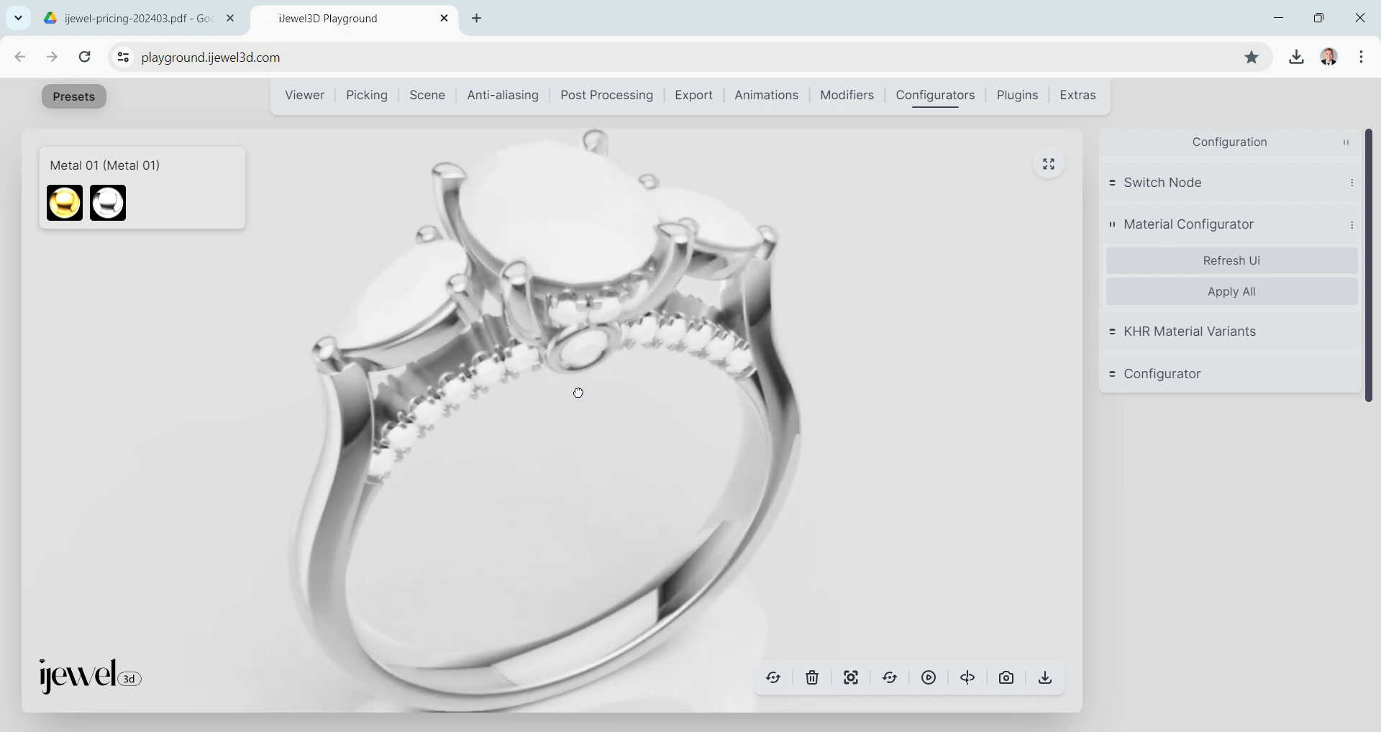
drag(579, 395, 632, 345)
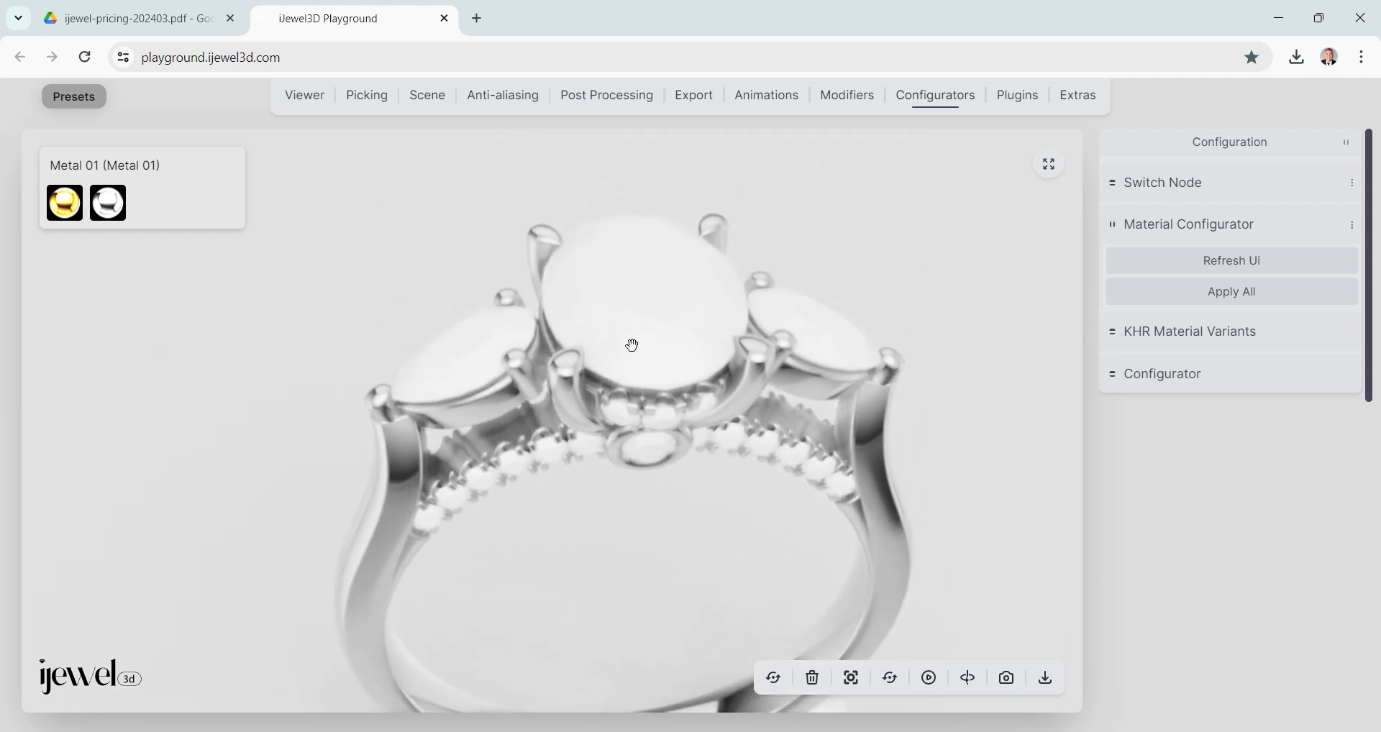
Select the oval center stone and examine its object properties and Physical Material name in the picker settings.
click(626, 321)
click(367, 101)
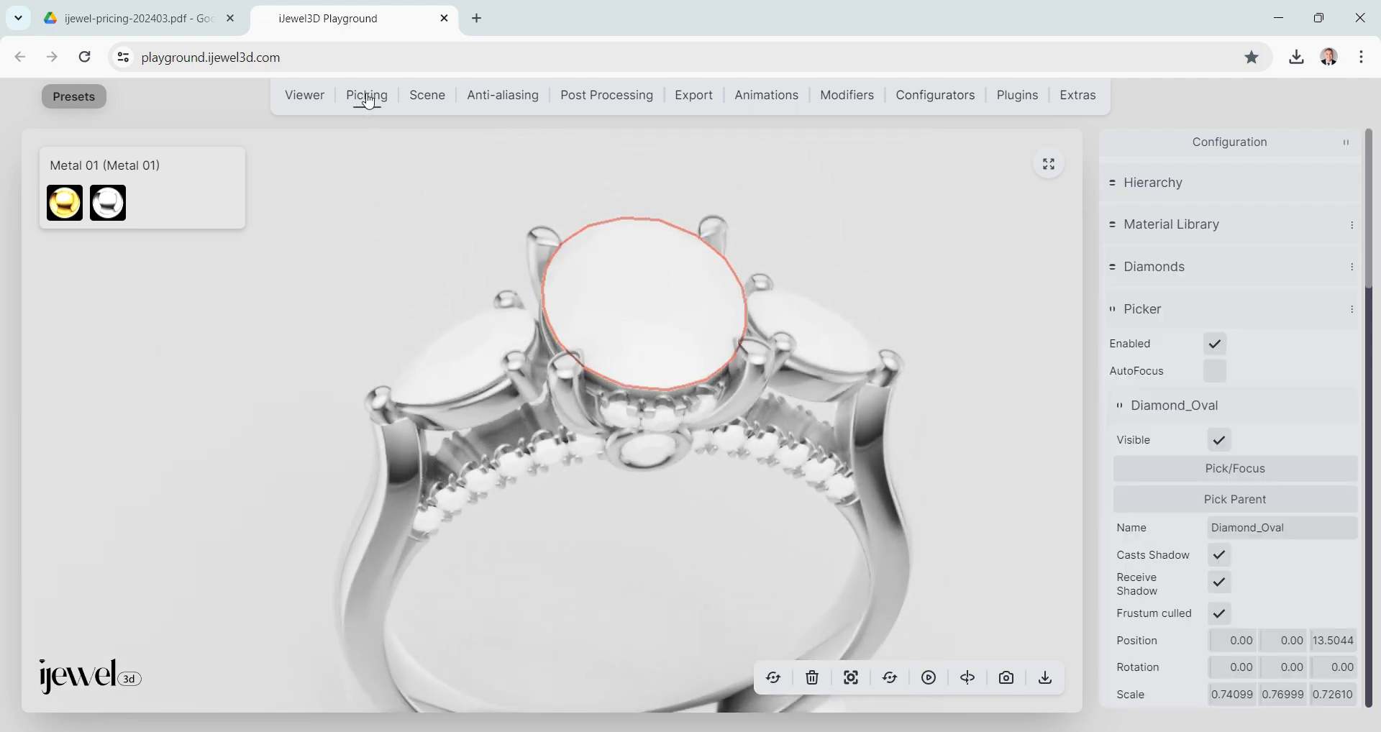
scroll(1224, 424, down, 8)
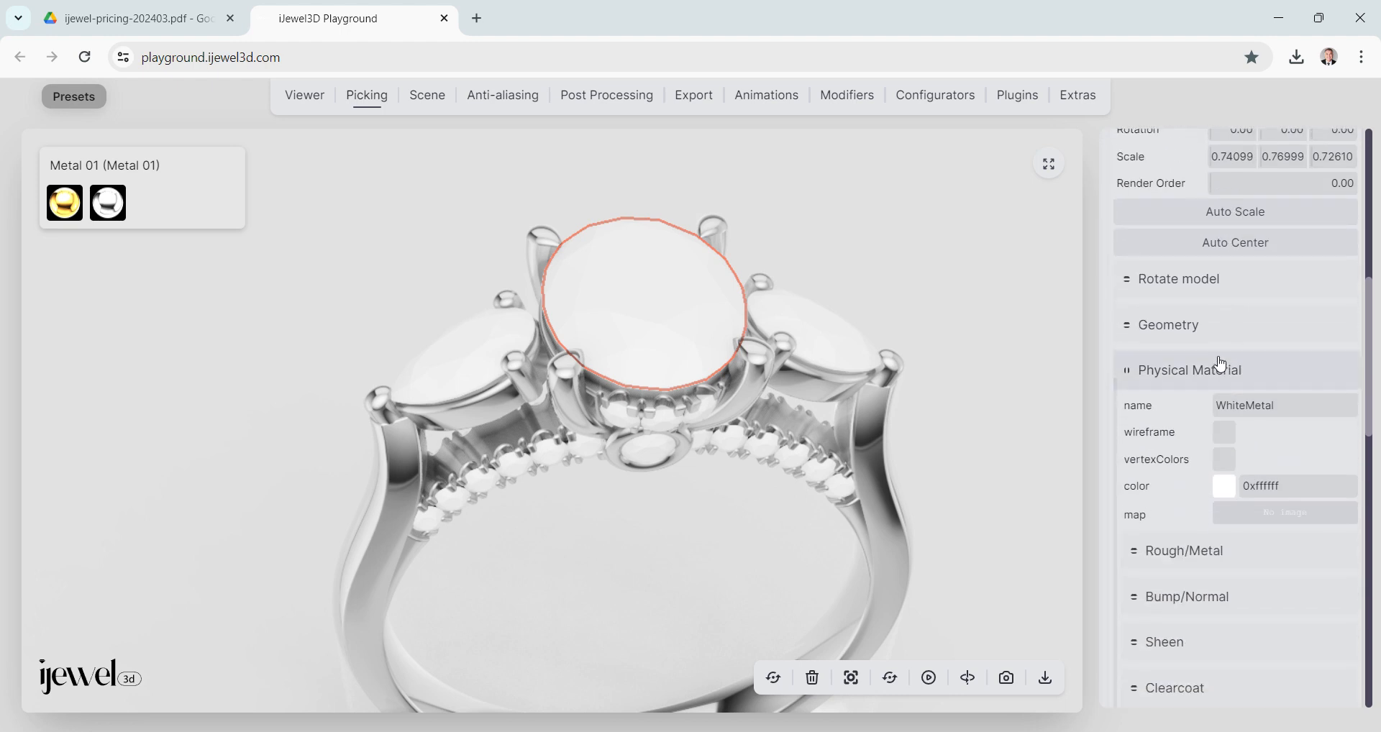
scroll(1216, 359, up, 5)
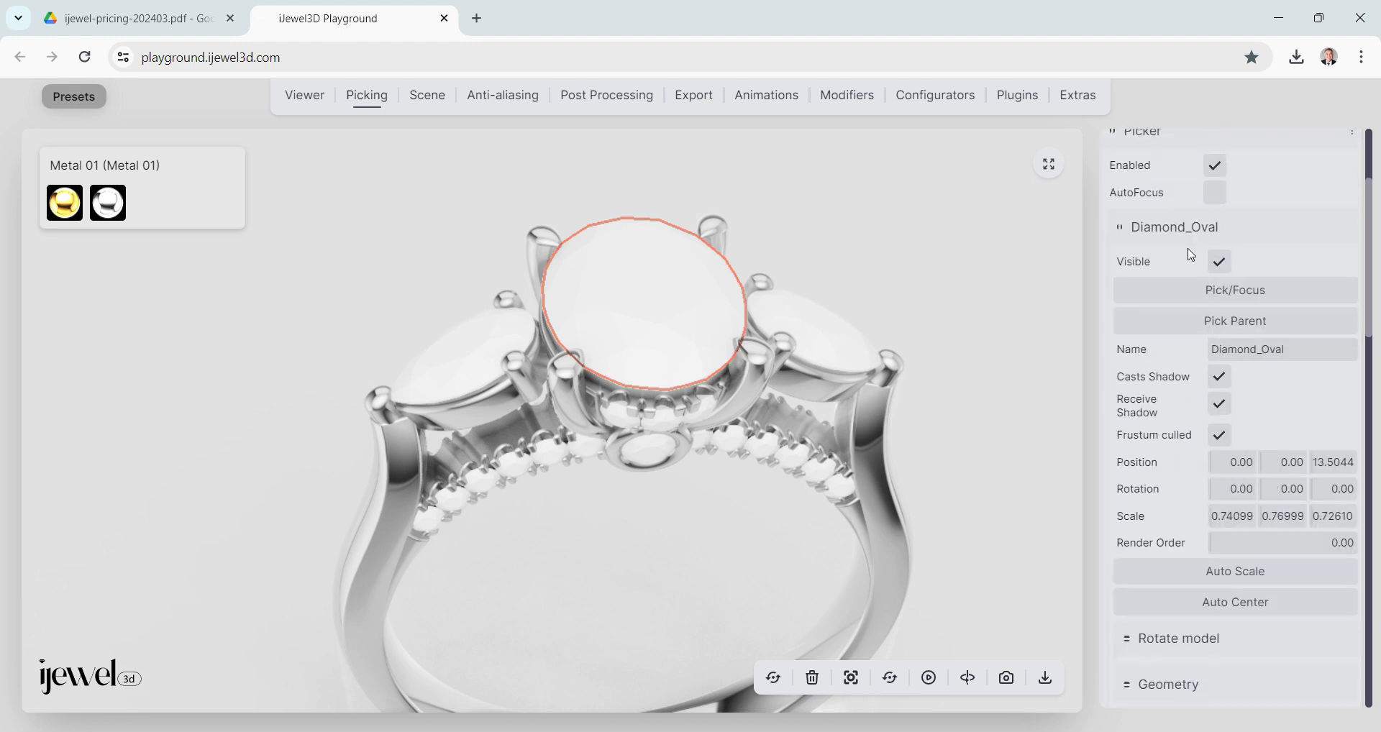
scroll(1192, 254, up, 3)
scroll(1191, 256, down, 4)
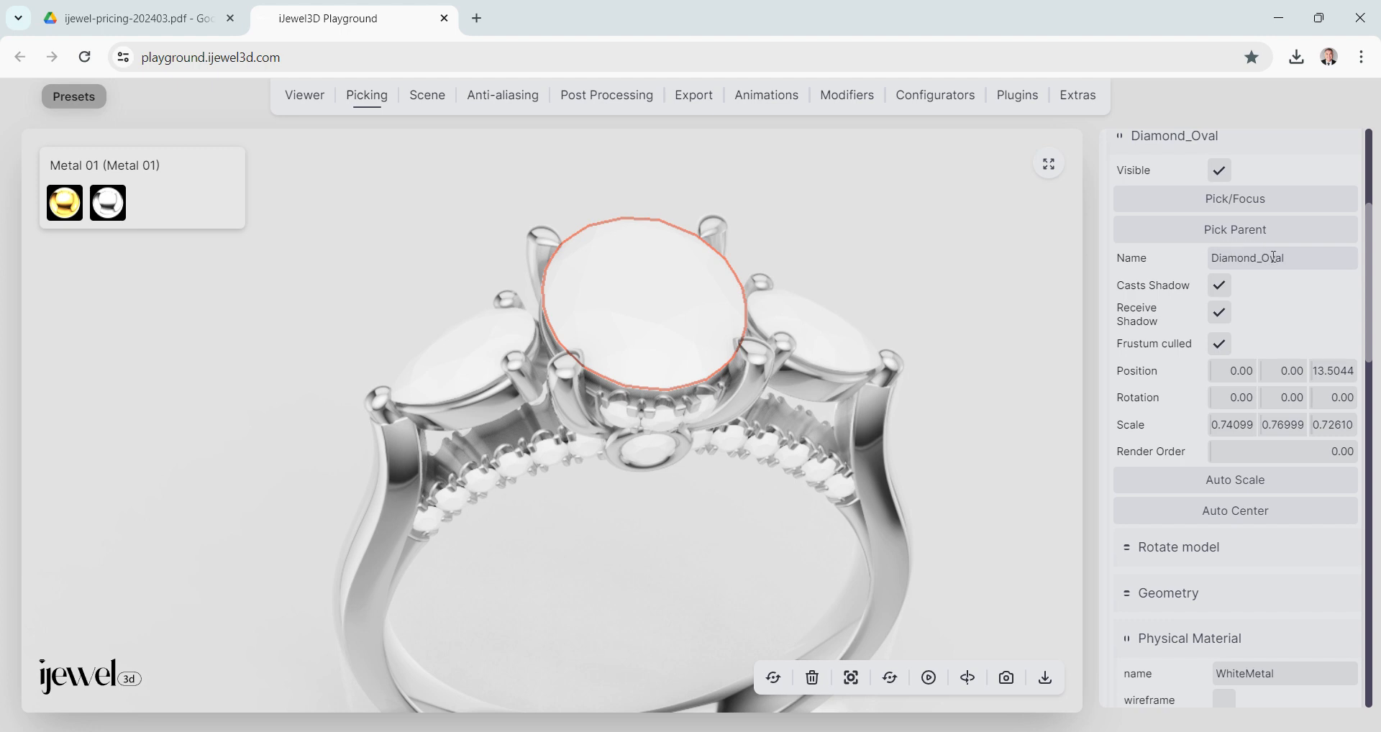
scroll(1259, 295, down, 4)
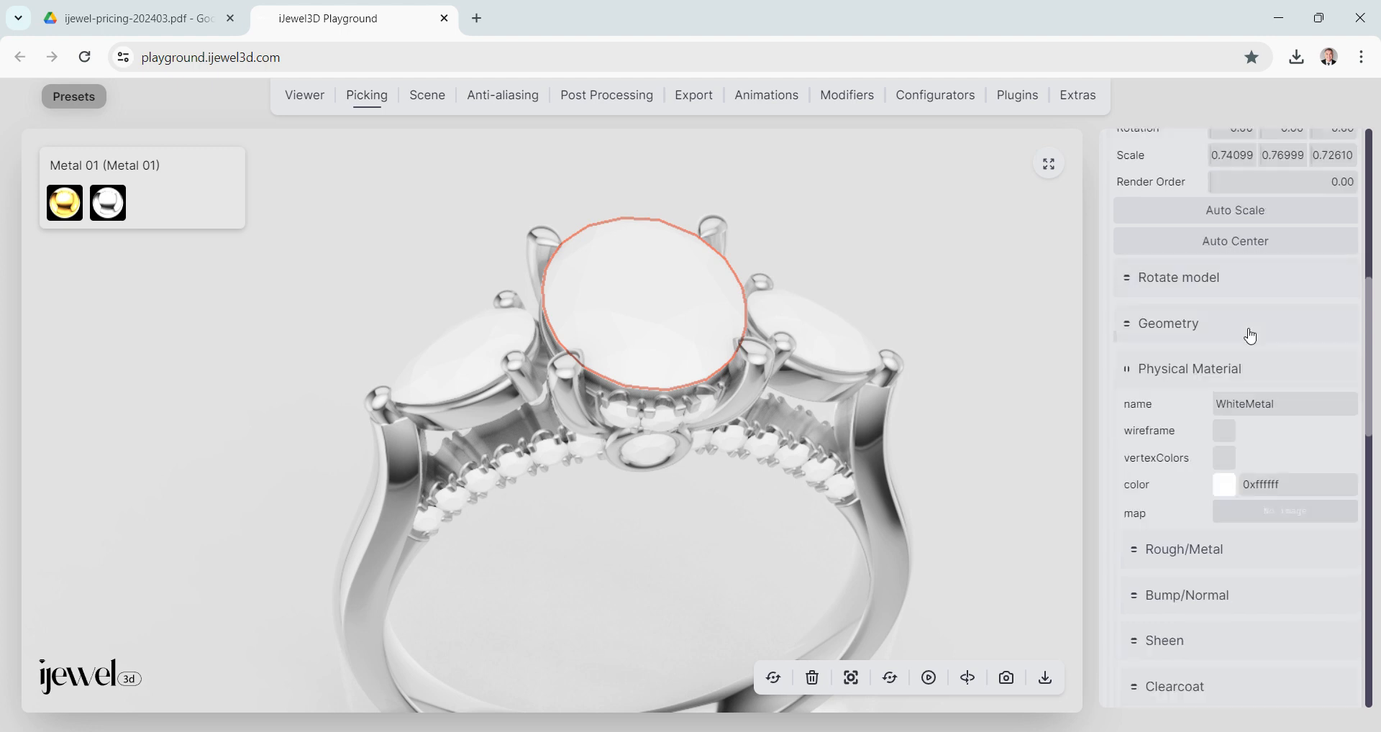
scroll(1172, 345, down, 1)
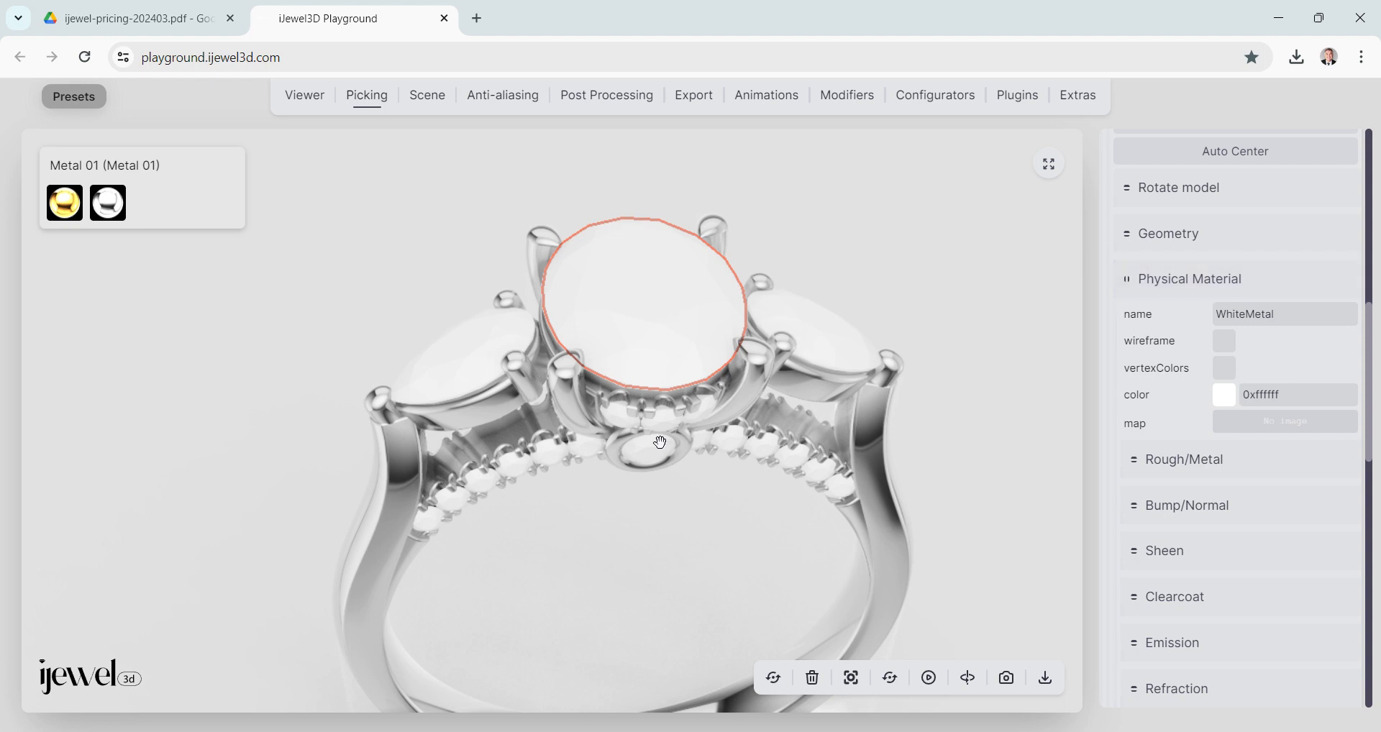
Inspect the materials of the part inside the center stone, a pear side stone and a small stone on the shoulder.
mouse_move(660, 315)
mouse_down()
mouse_move(654, 304)
mouse_move(673, 308)
mouse_up()
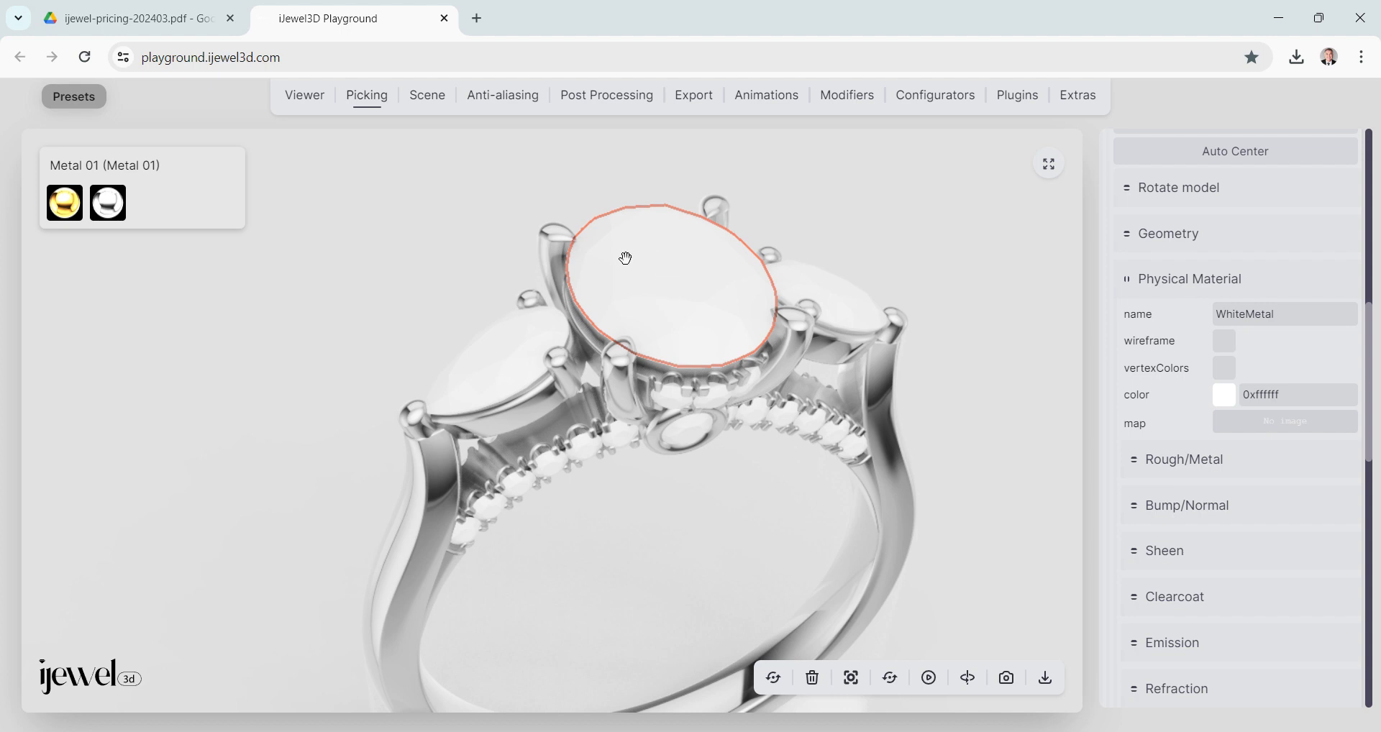
click(682, 267)
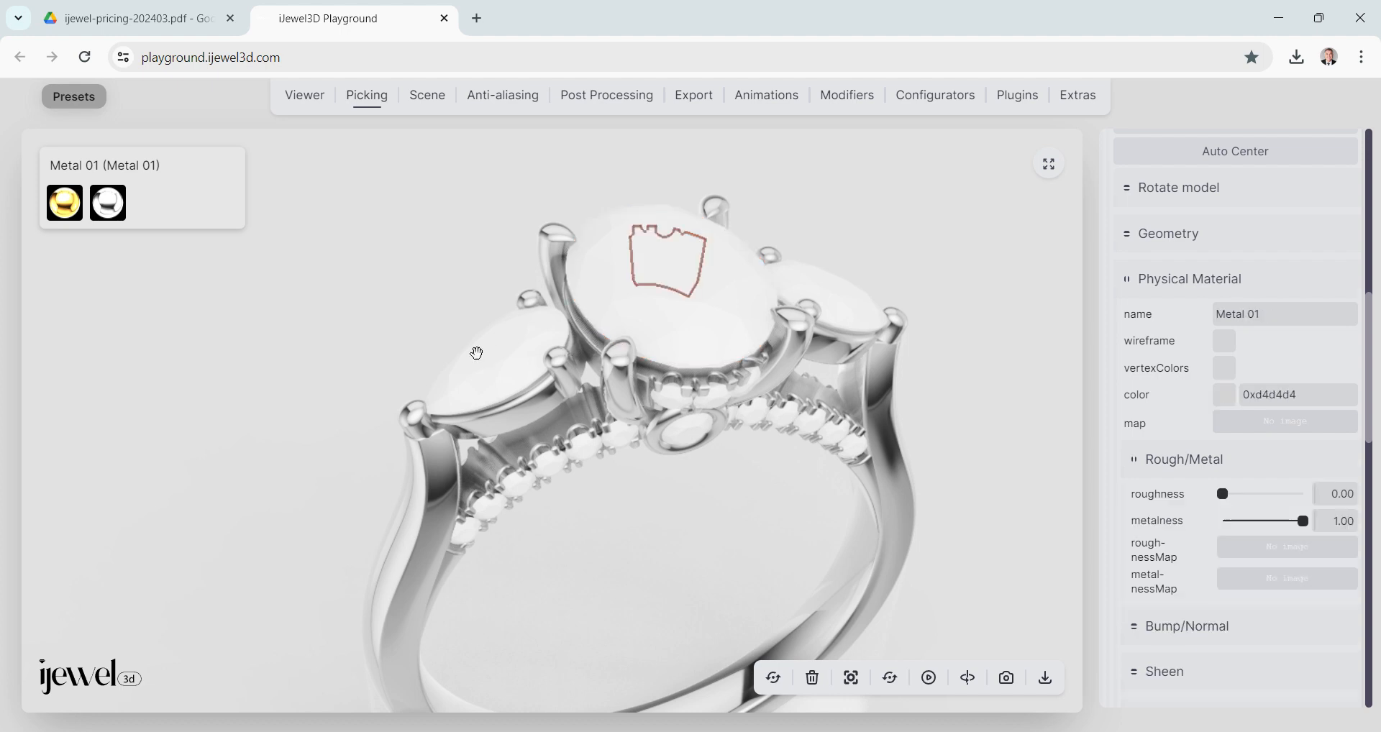
click(472, 354)
drag(491, 331, 641, 512)
click(630, 448)
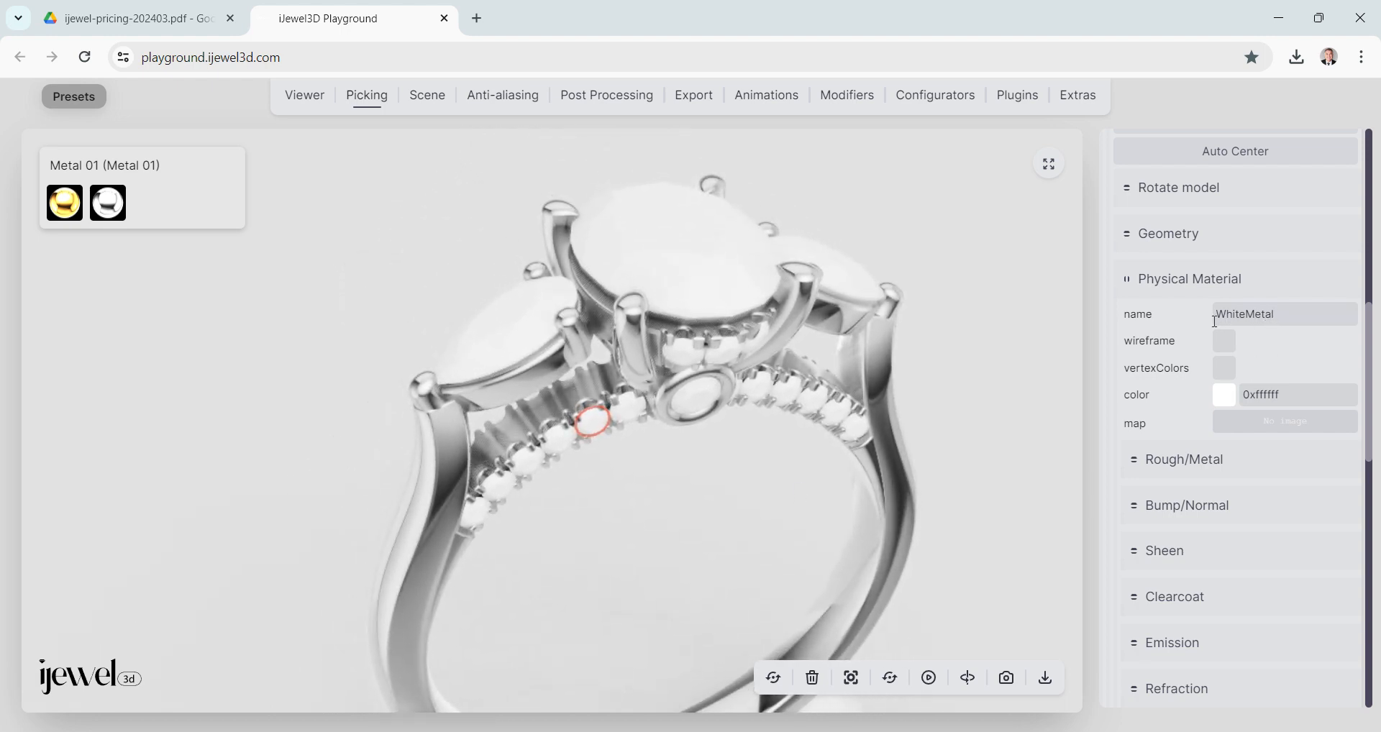
drag(656, 483, 641, 488)
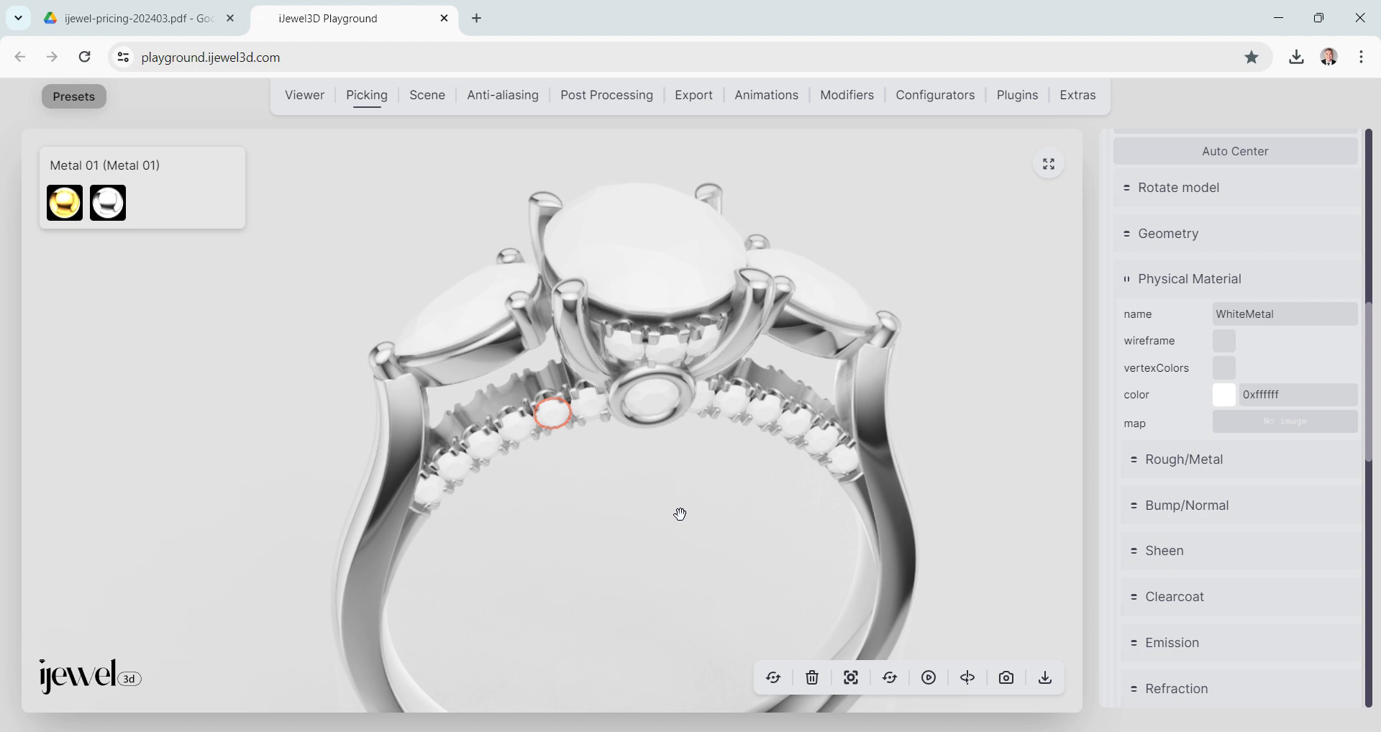
Open the iJewel3d YouTube channel in a new browser tab to view its tutorials, and return to iJewel3D Playground.
click(477, 18)
click(1349, 91)
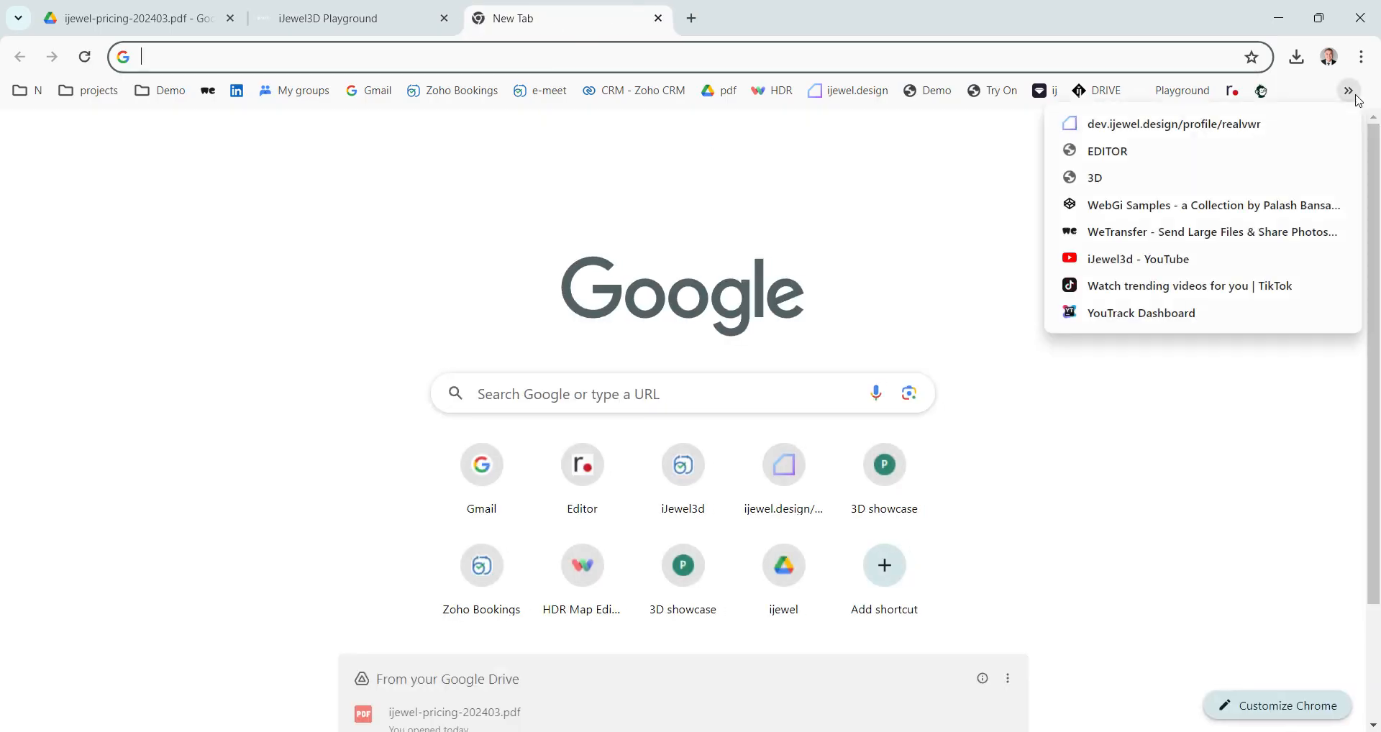
click(1142, 259)
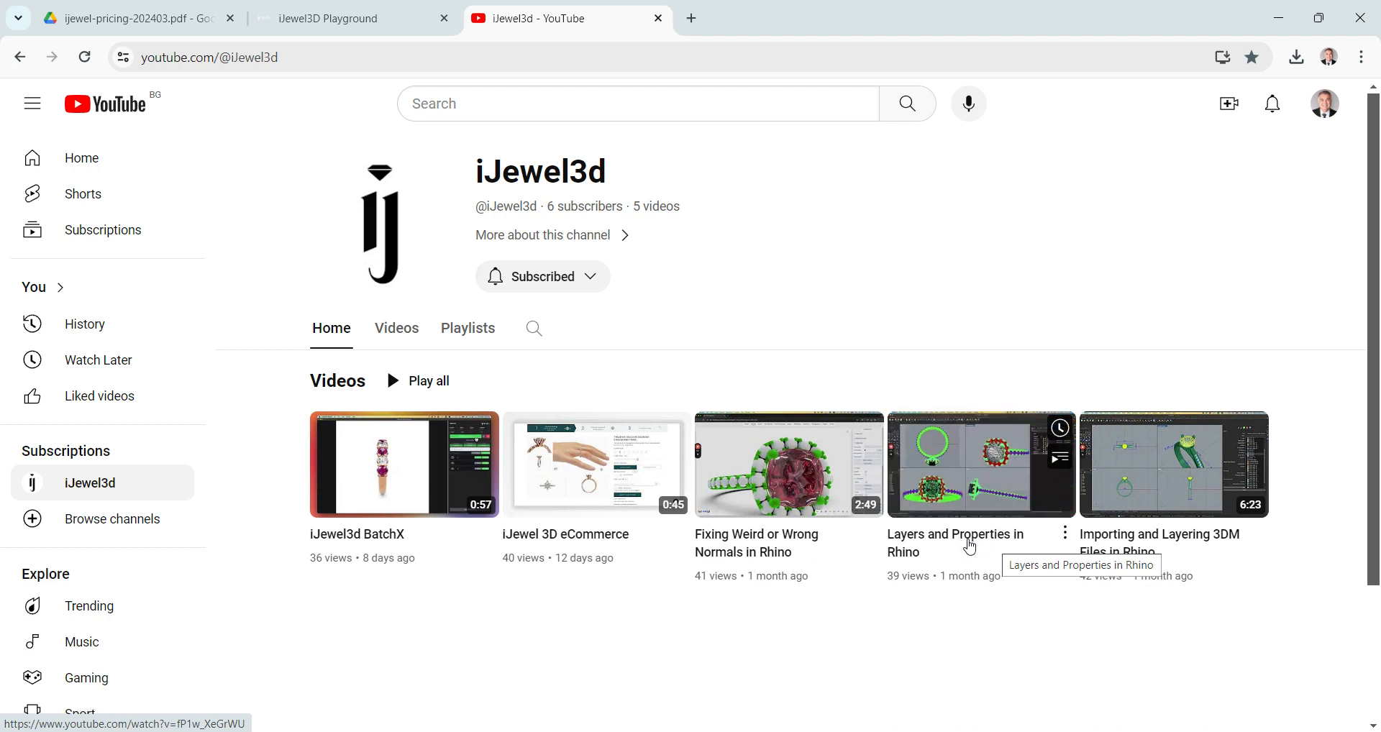
click(356, 22)
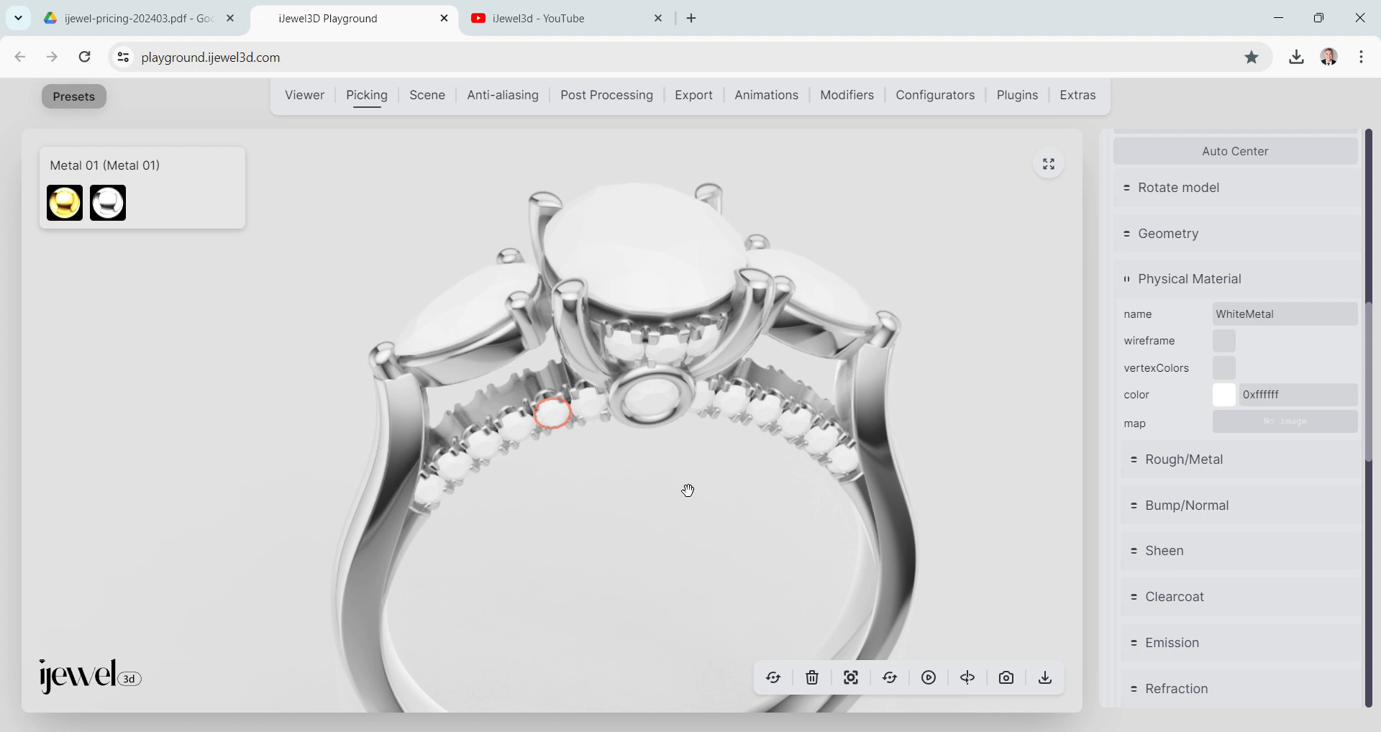
Rename the selected small stone's Physical Material as Diamond.
right_drag(700, 530, 626, 517)
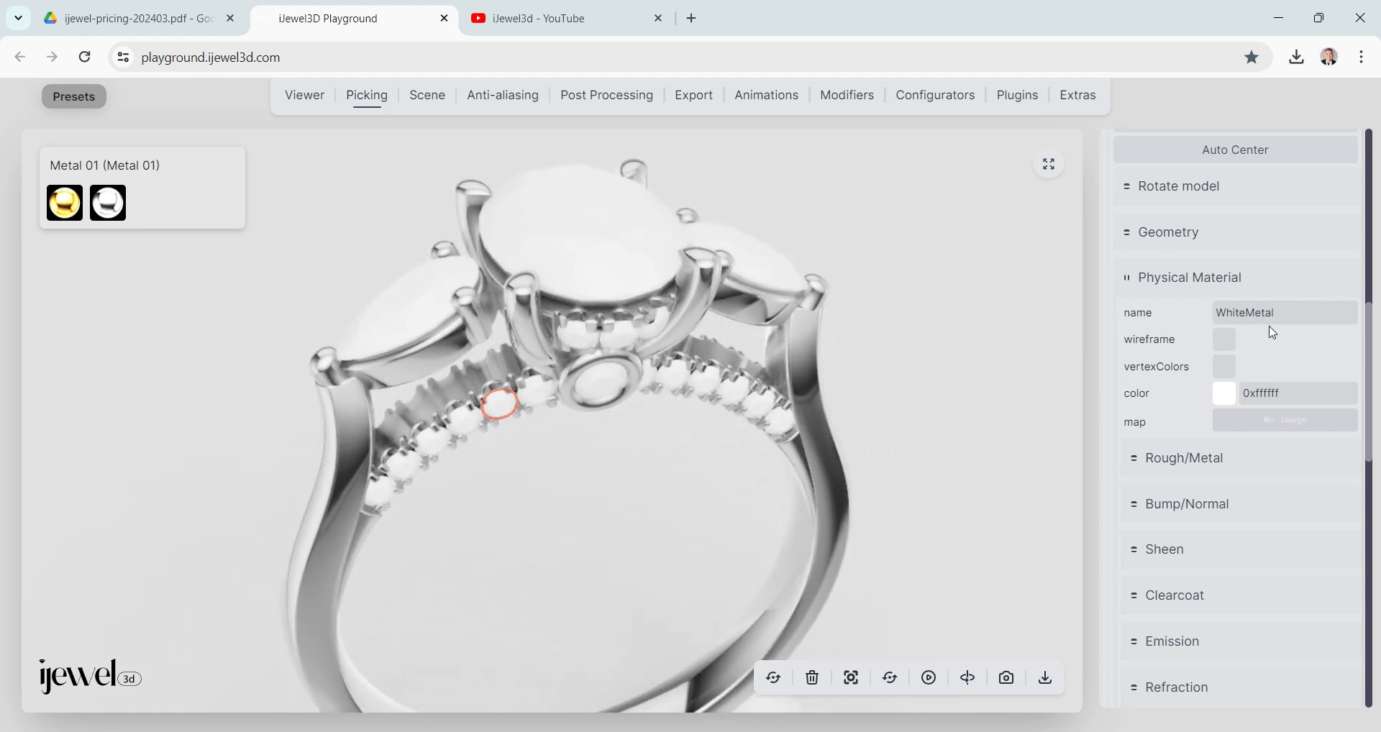
scroll(1270, 333, down, 5)
scroll(1250, 392, up, 4)
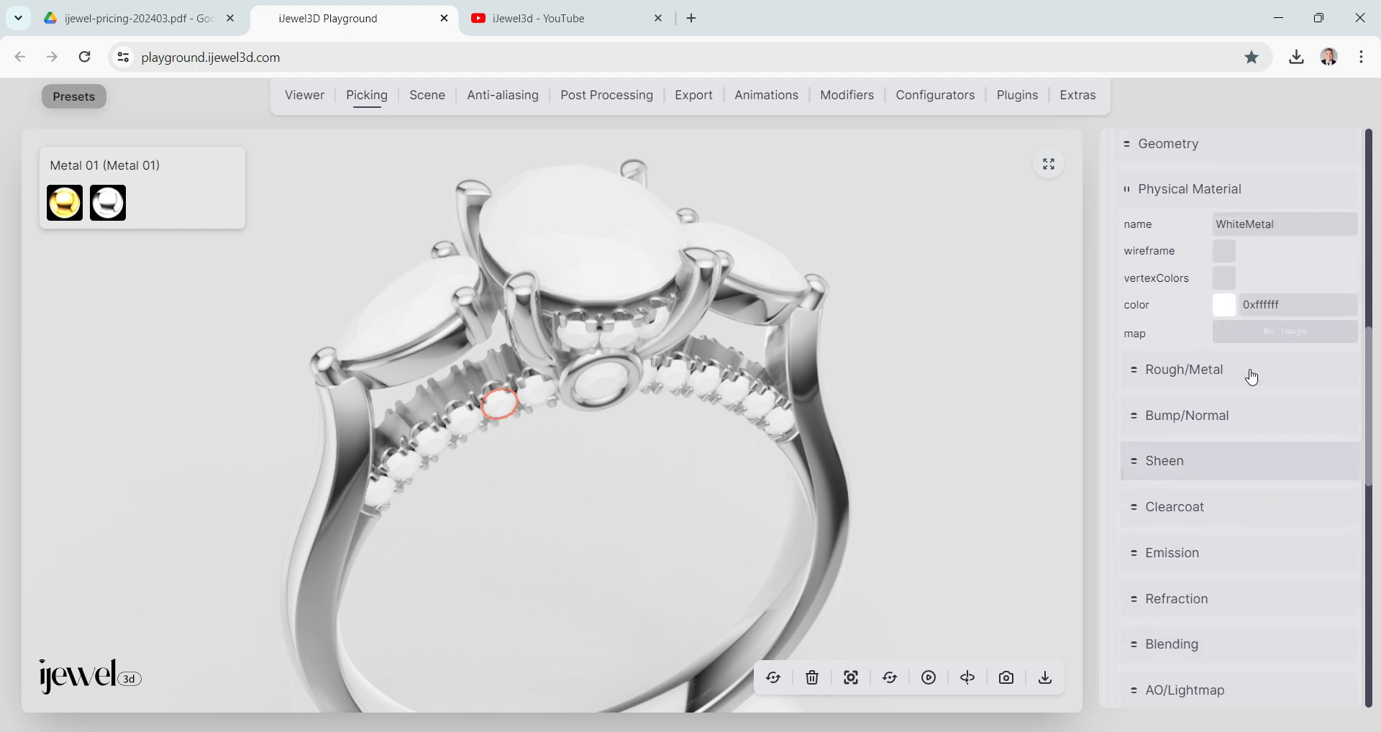
scroll(1253, 378, up, 3)
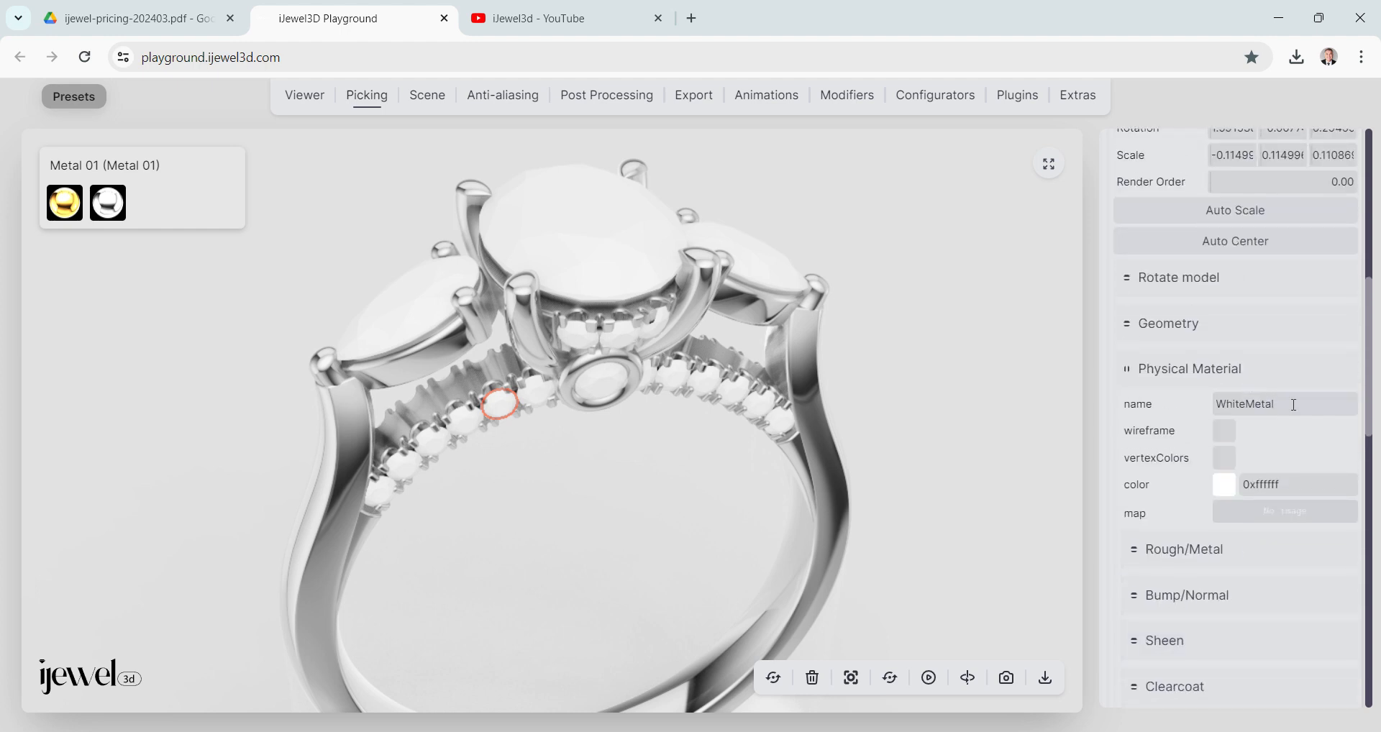
drag(1294, 405, 1175, 423)
text(Diamond)
Select the oval center stone and both pear side stones to check their material name.
click(568, 256)
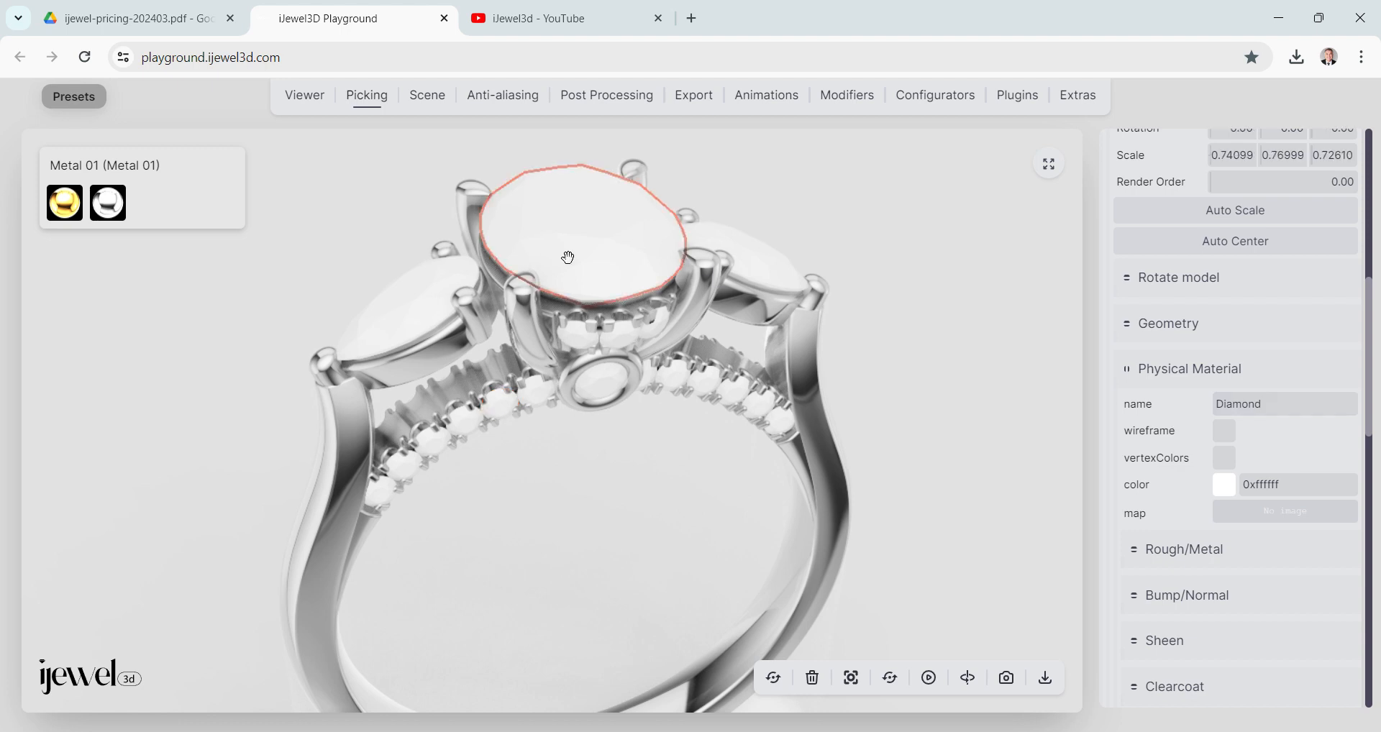
click(434, 291)
click(763, 265)
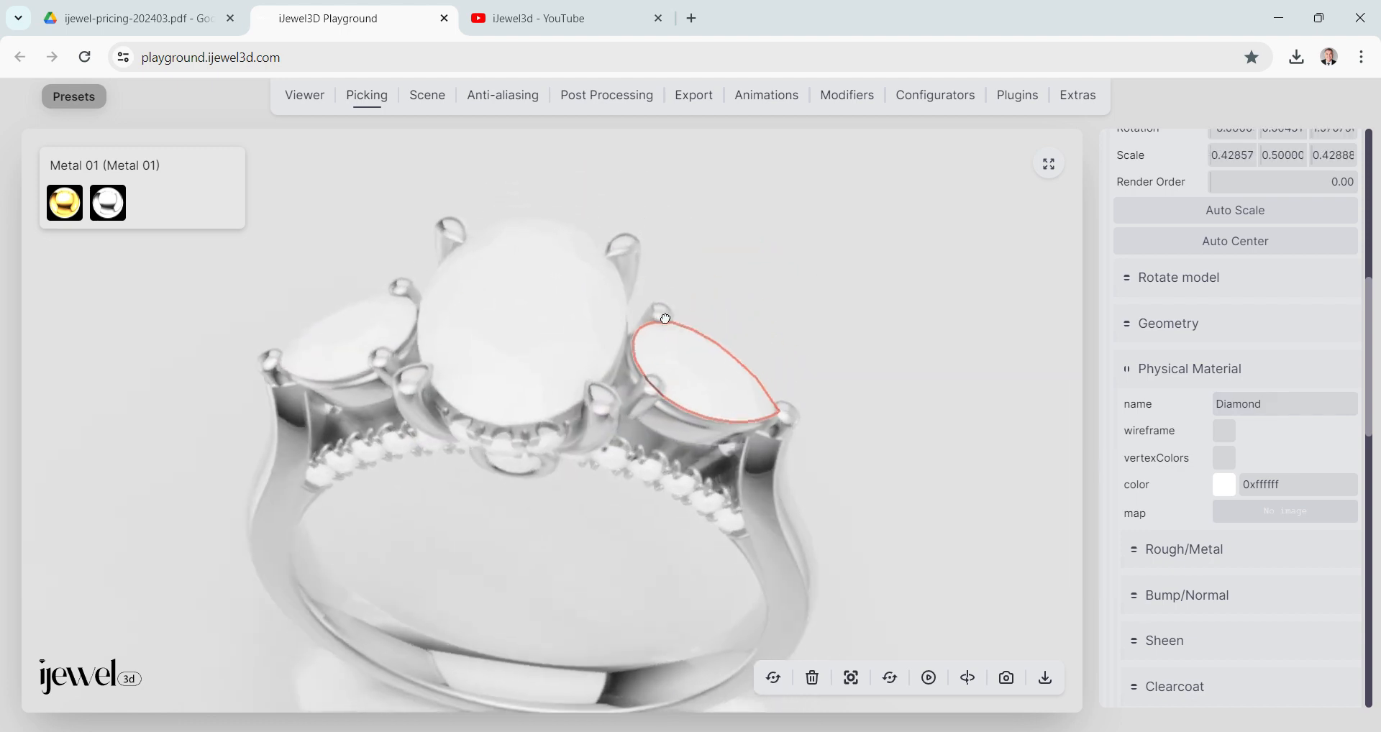
Download the oval center stone's Diamond material as a pmat file and show it in the Downloads folder.
click(586, 268)
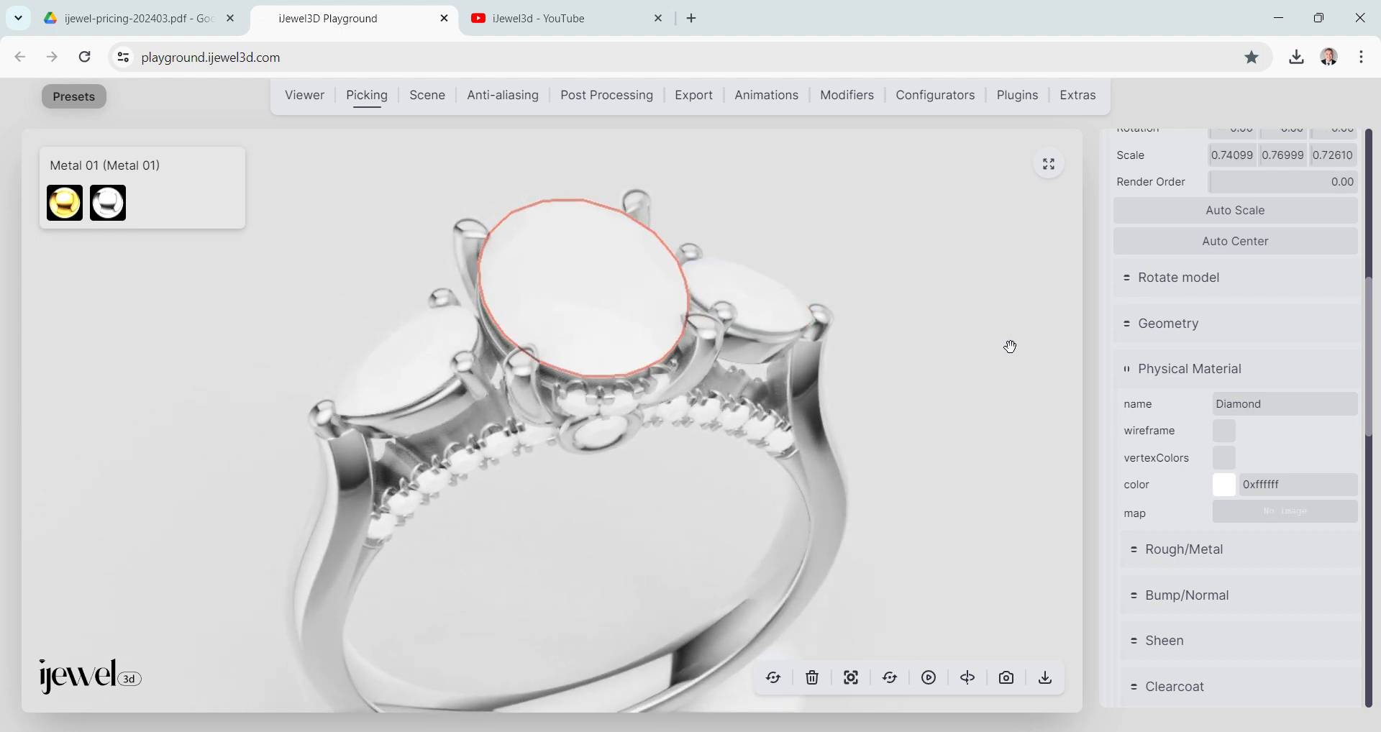
scroll(1238, 367, down, 3)
scroll(1231, 351, down, 3)
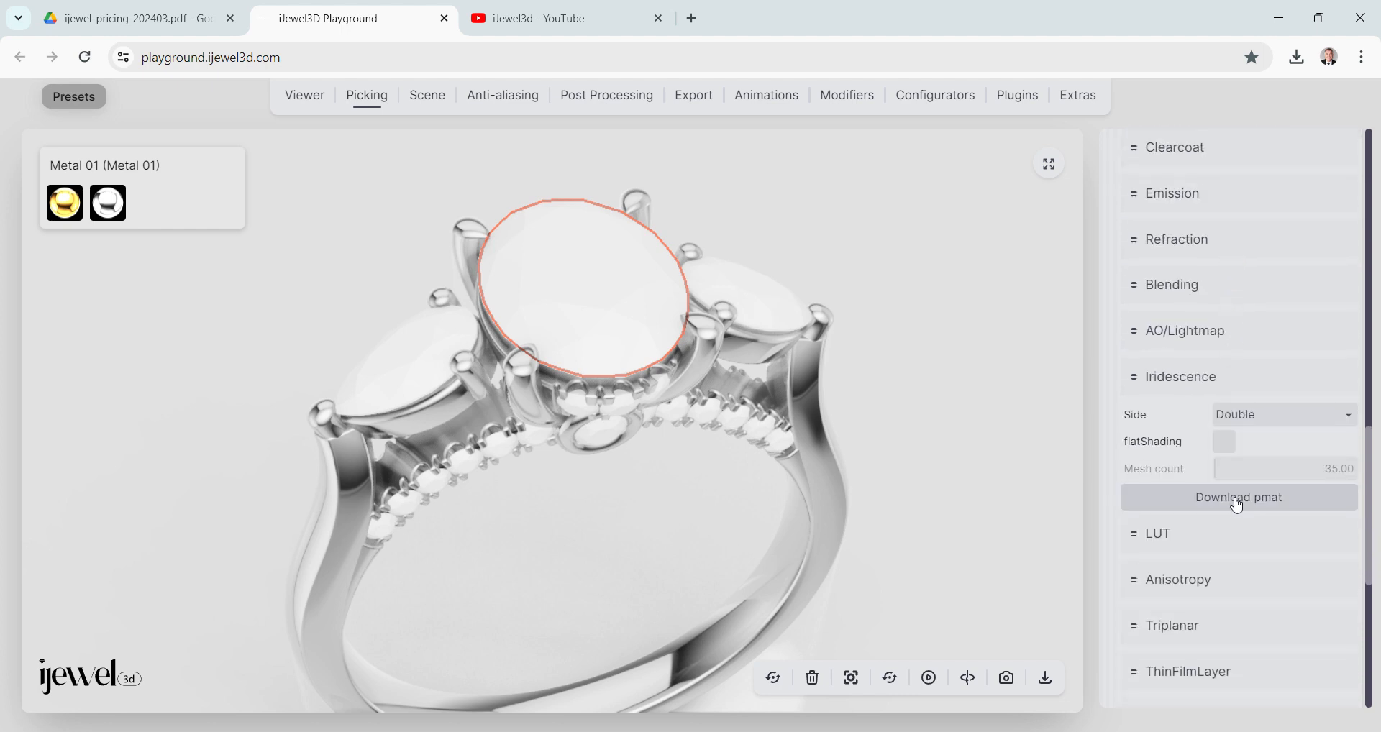
click(1238, 498)
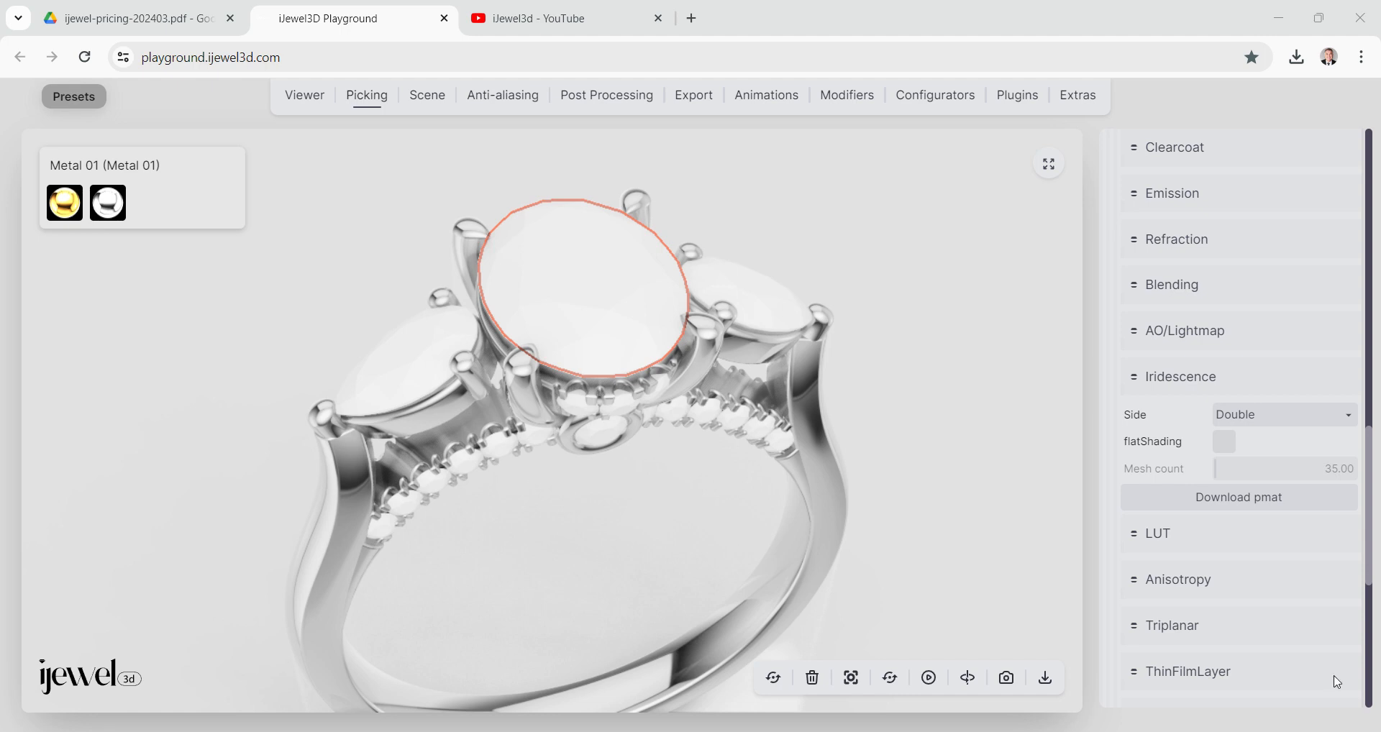
click(1259, 502)
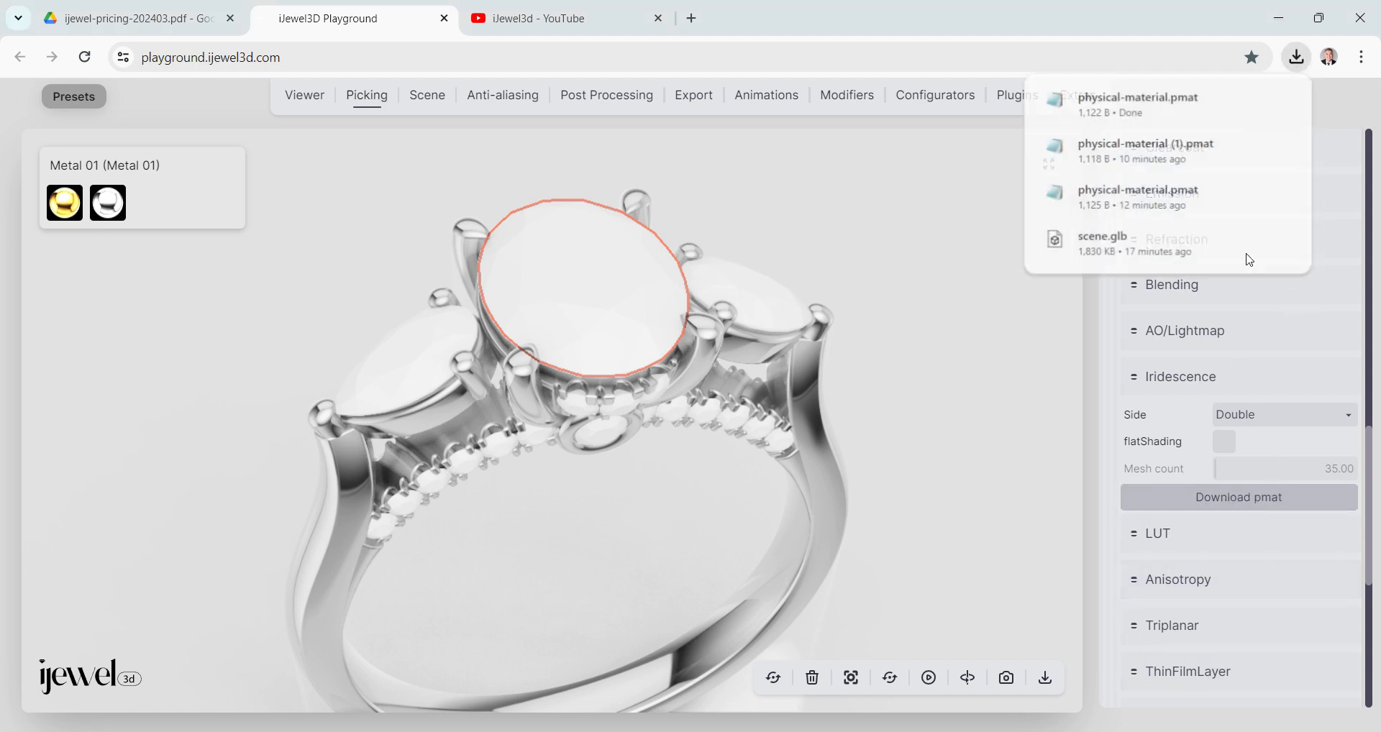
click(1252, 101)
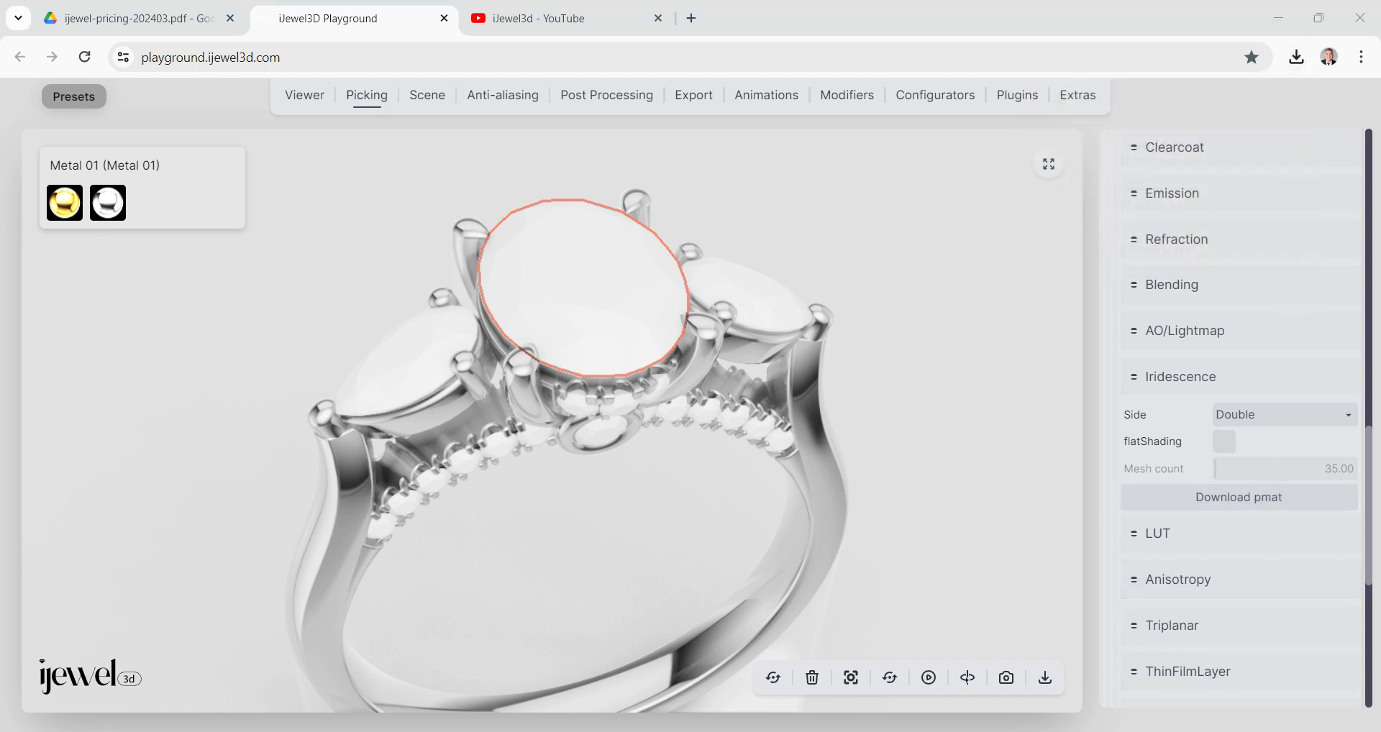
Apply the downloaded physical-material.pmat to the selected oval center stone only, not to all objects sharing its material.
drag(1255, 321, 1100, 147)
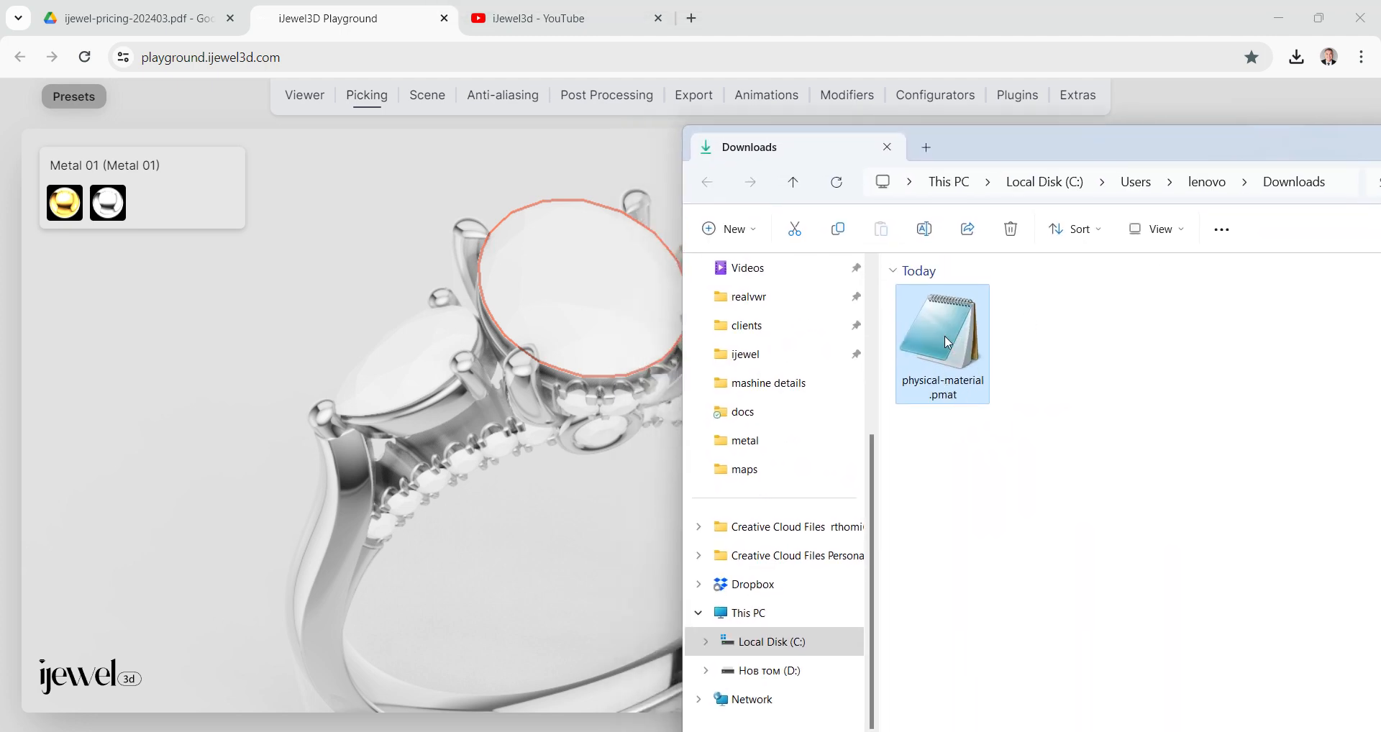
drag(944, 336, 875, 353)
click(568, 265)
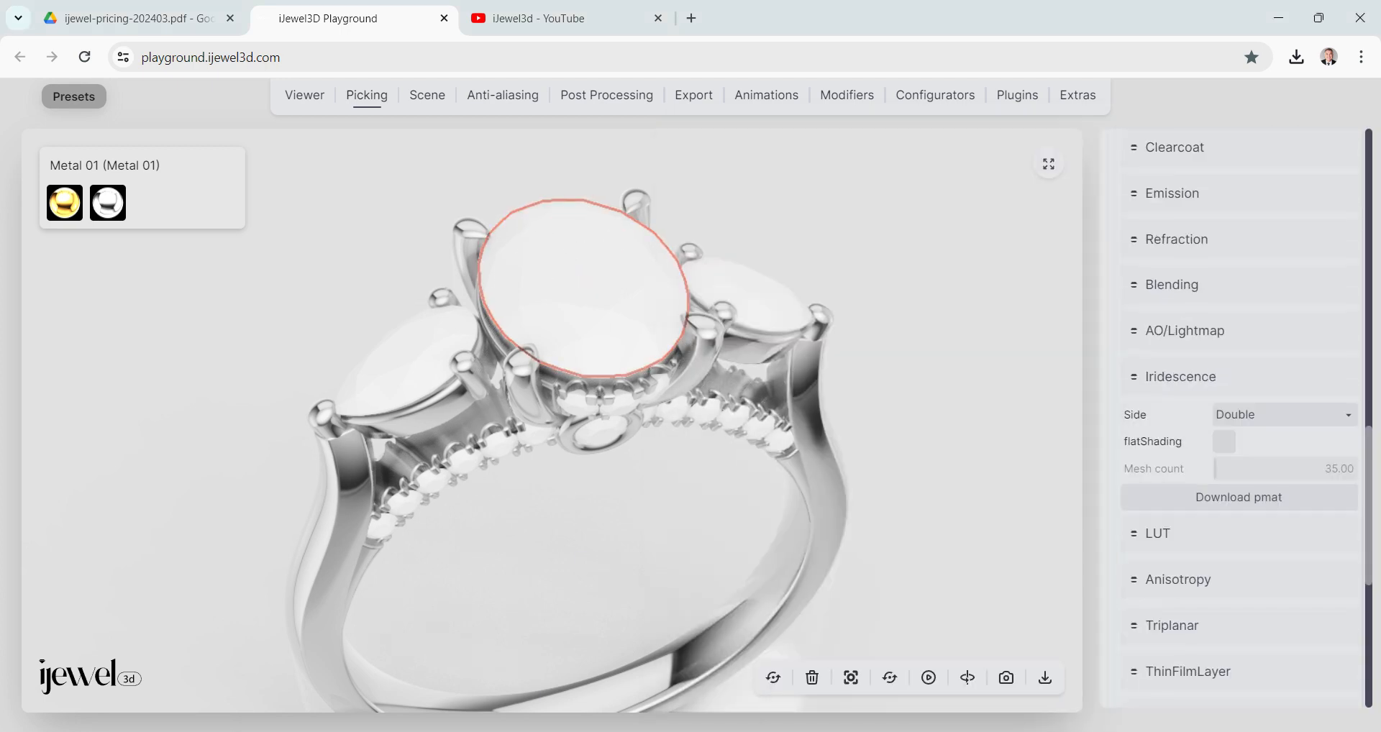
mouse_move(500, 730)
click(636, 704)
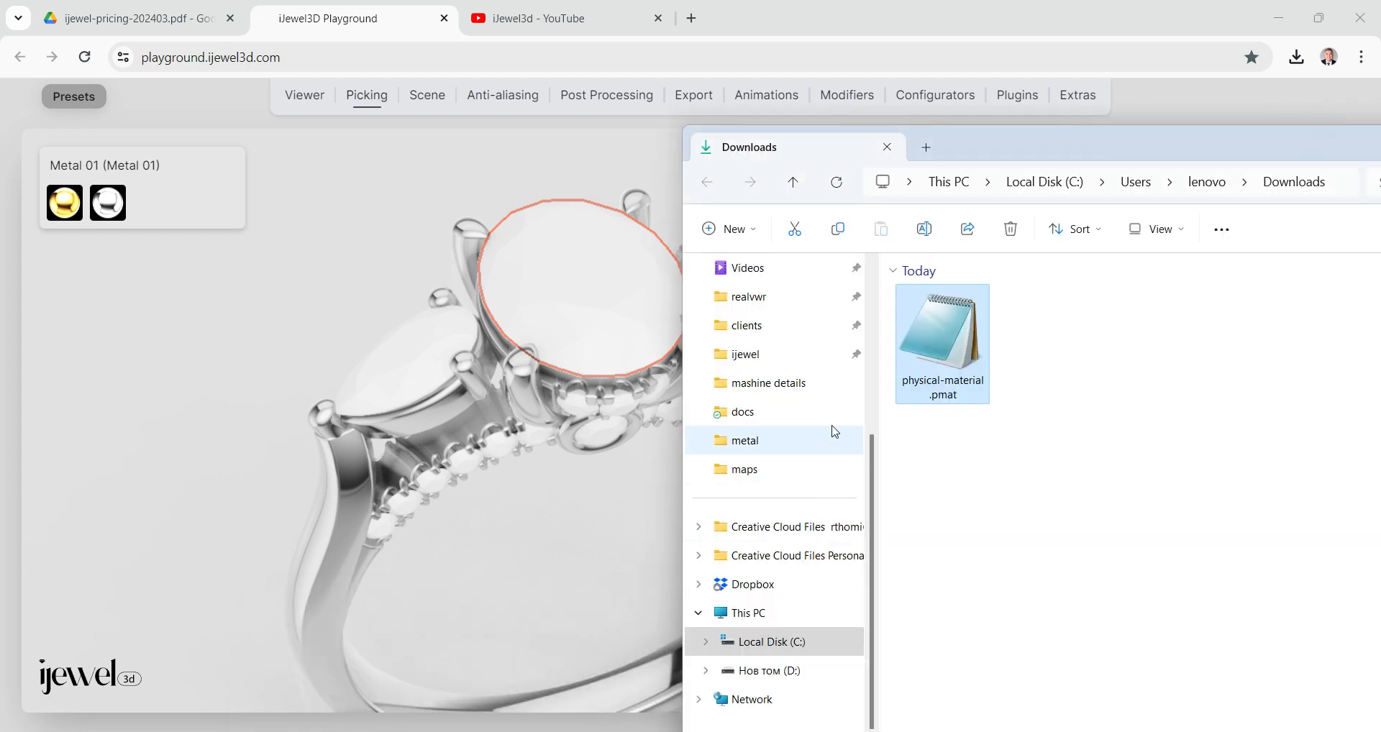
drag(941, 338, 581, 294)
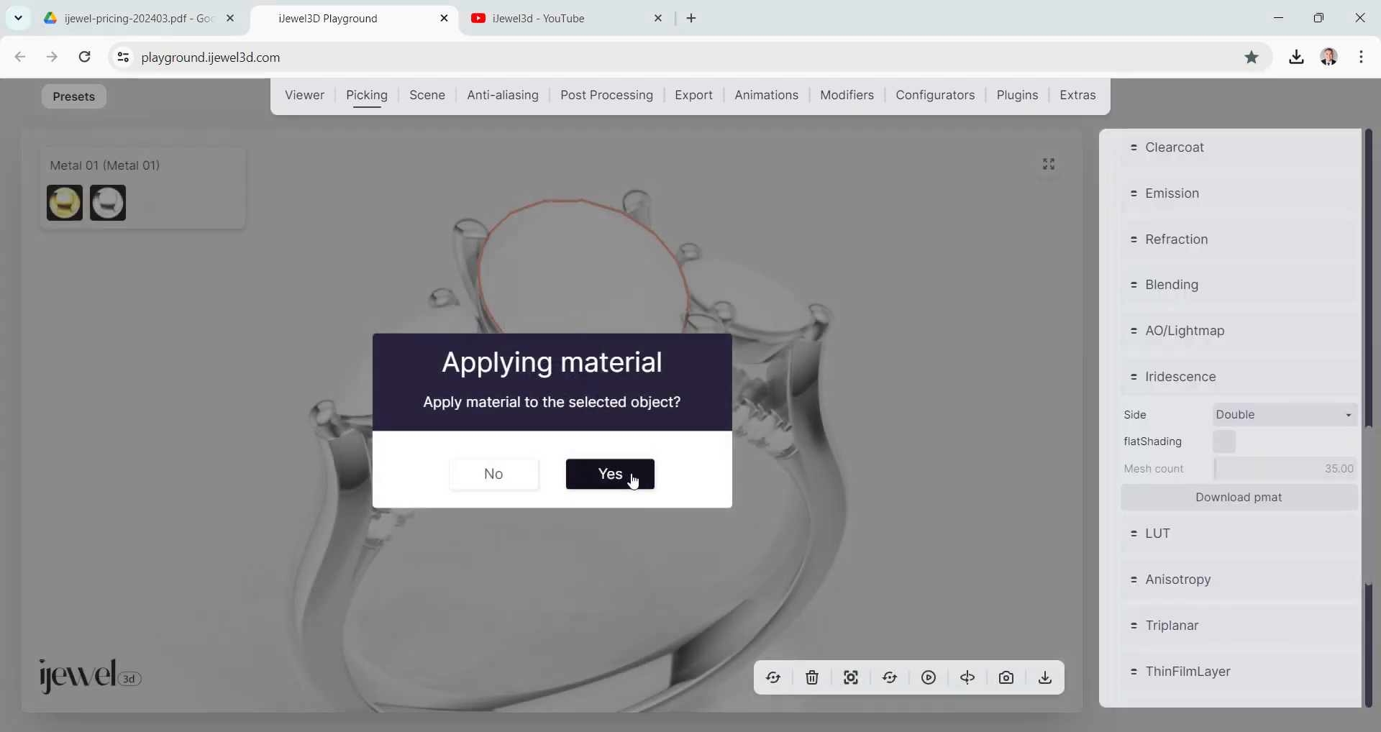
click(633, 479)
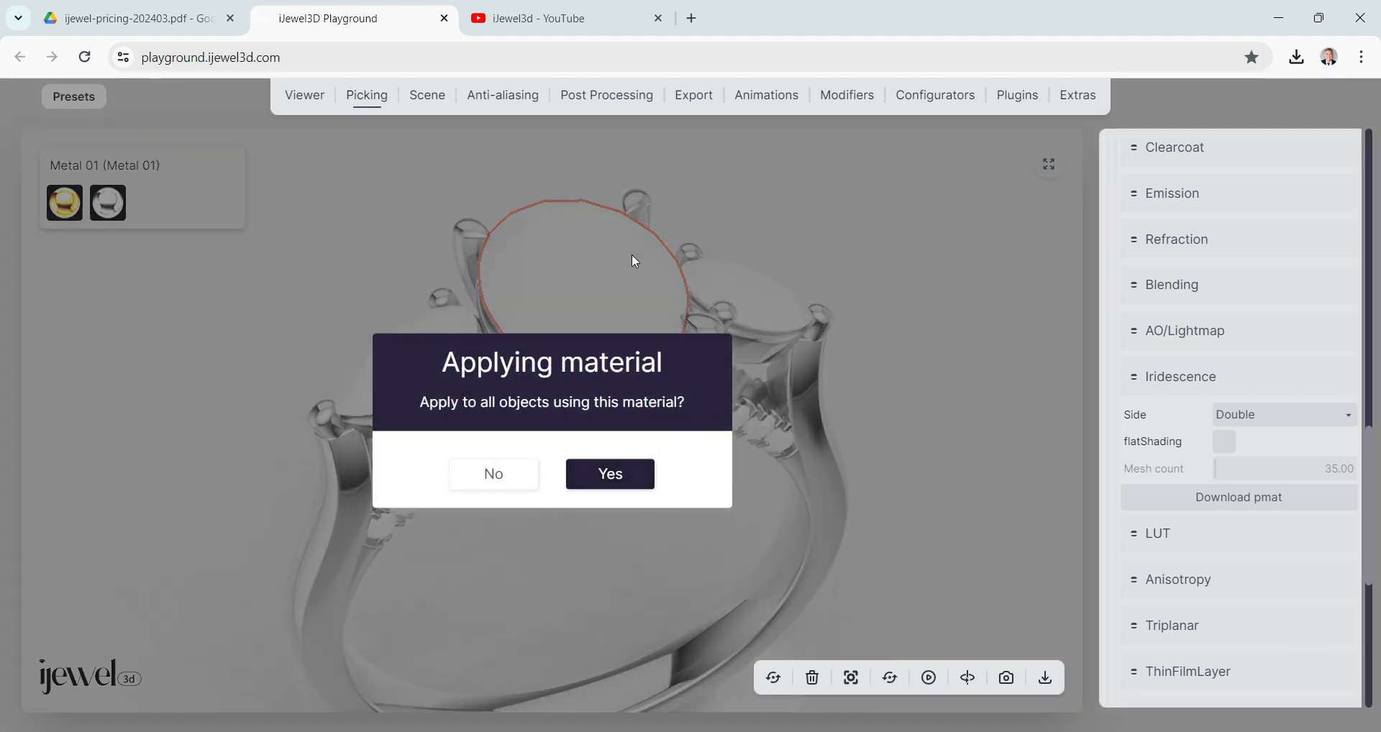
click(494, 475)
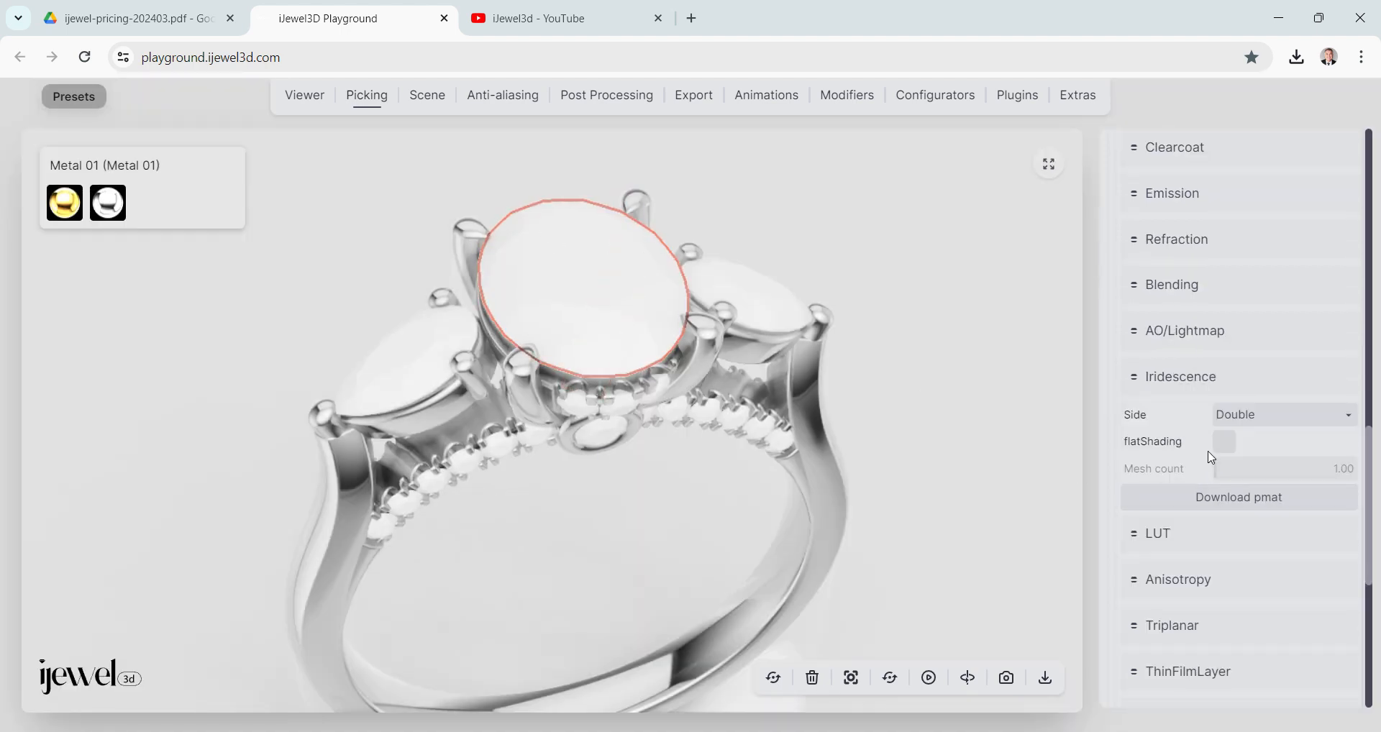
Review the center stone's Physical Material settings, including its mesh count and name.
scroll(1211, 458, down, 4)
scroll(1211, 458, down, 2)
scroll(1166, 429, up, 6)
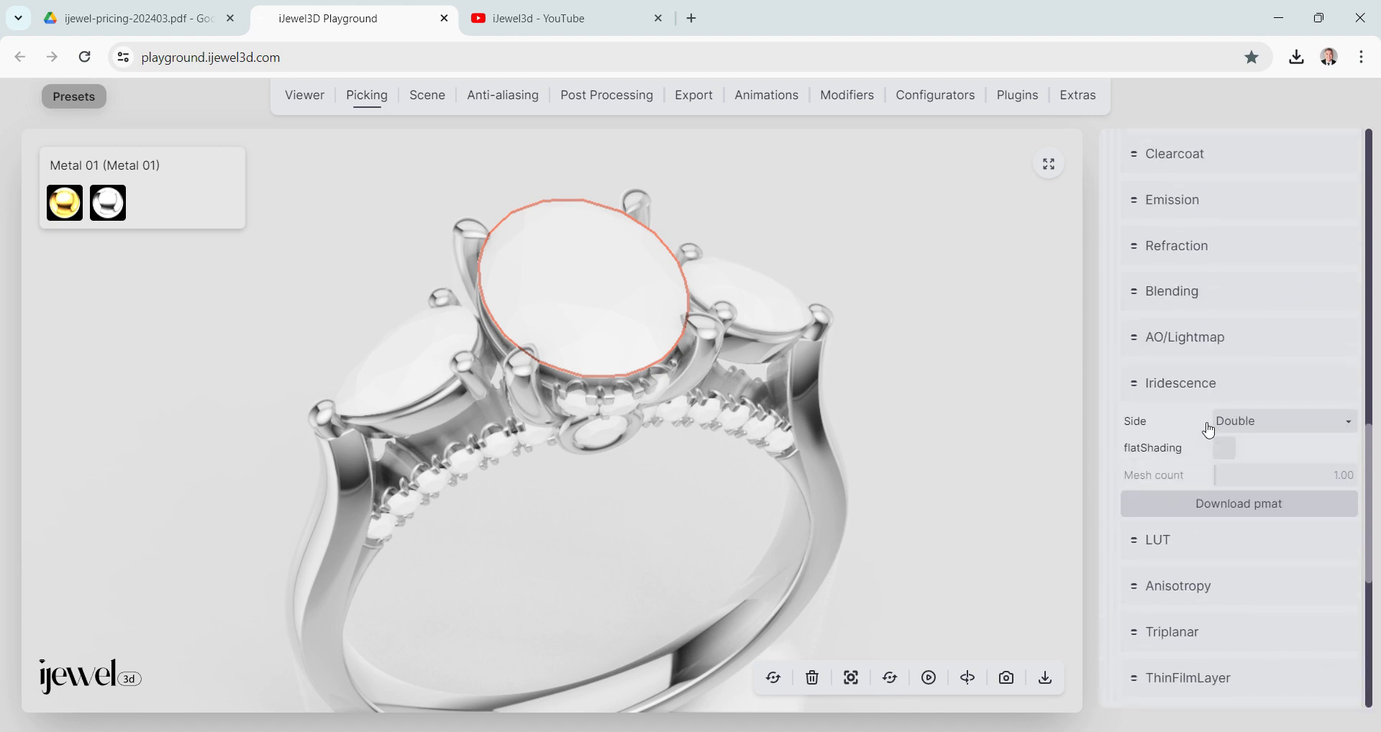
scroll(1231, 429, up, 6)
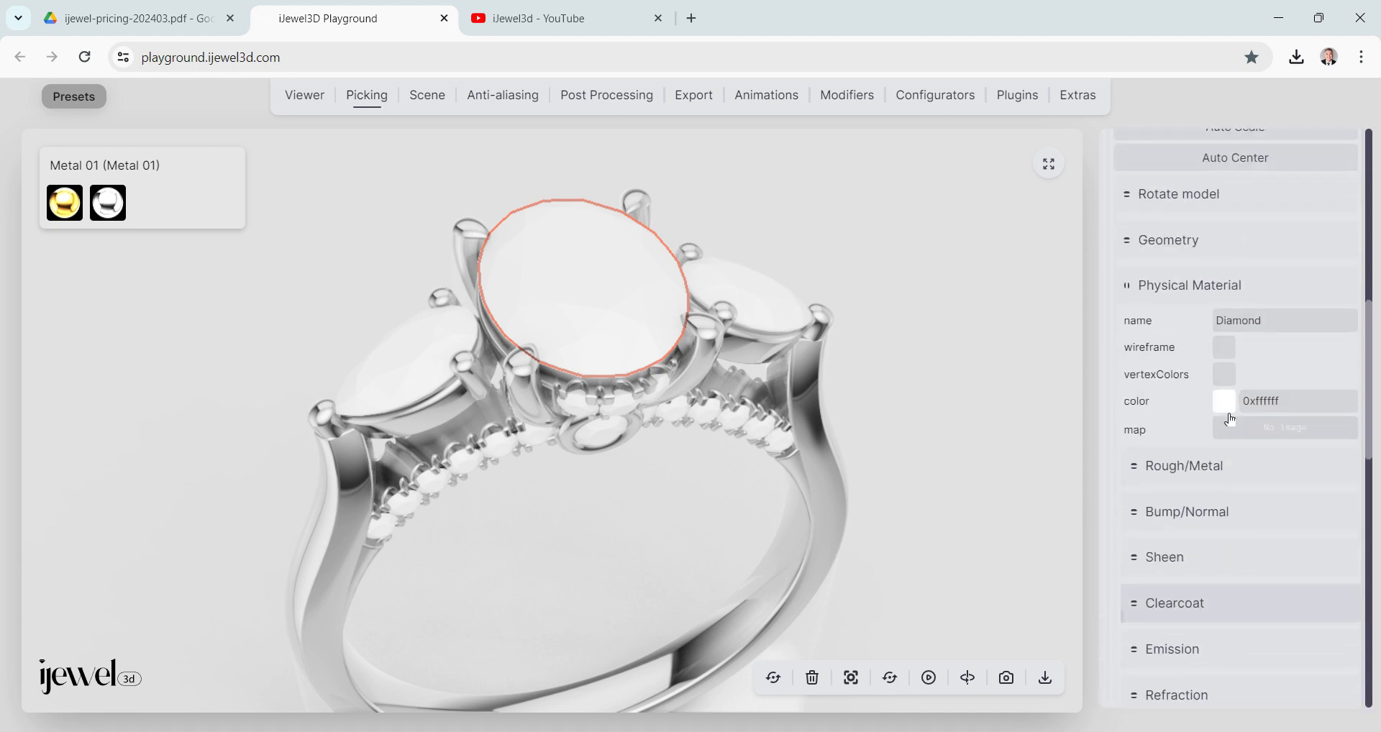
Rename the oval center stone's material to Gem 01.
scroll(1232, 419, up, 2)
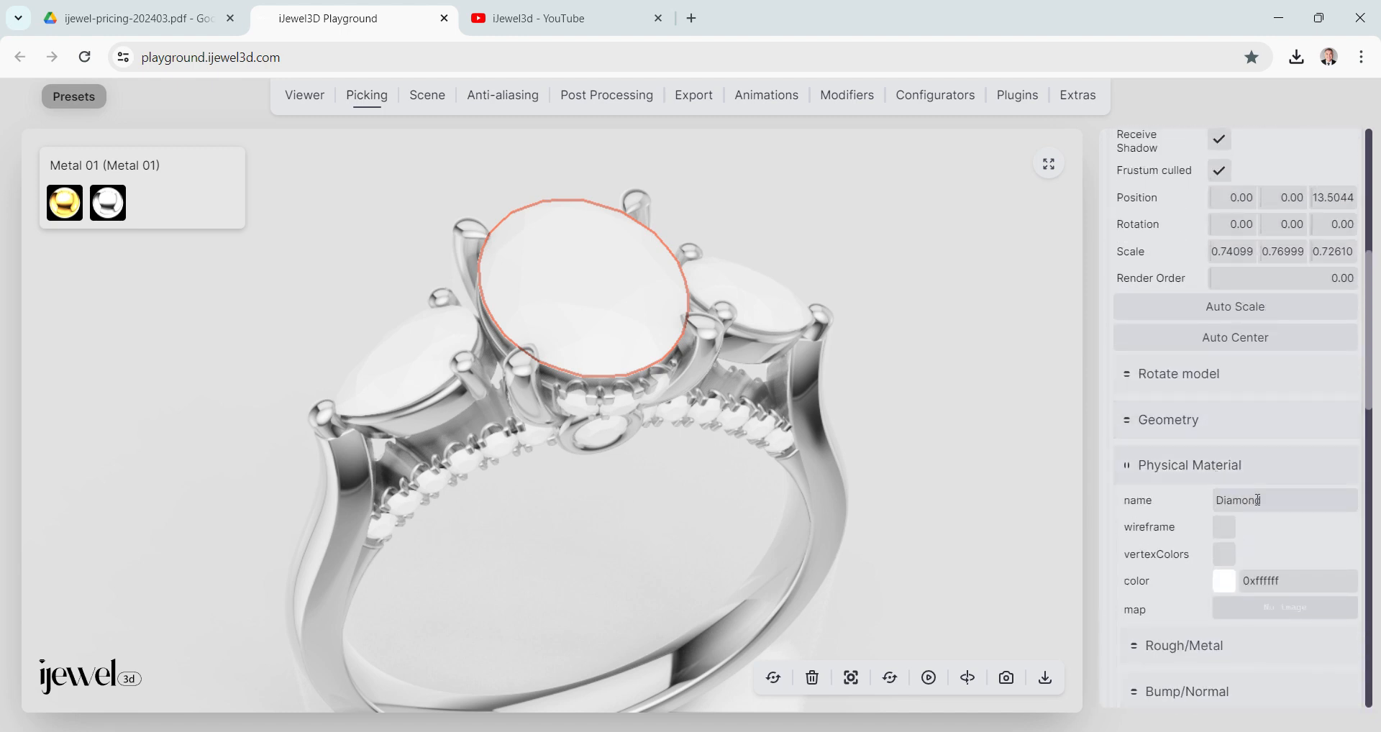
drag(1272, 504, 1172, 508)
text(Gem 01)
Apply the downloaded physical-material.pmat to the left pear side stone only, not to all objects using its material.
click(396, 351)
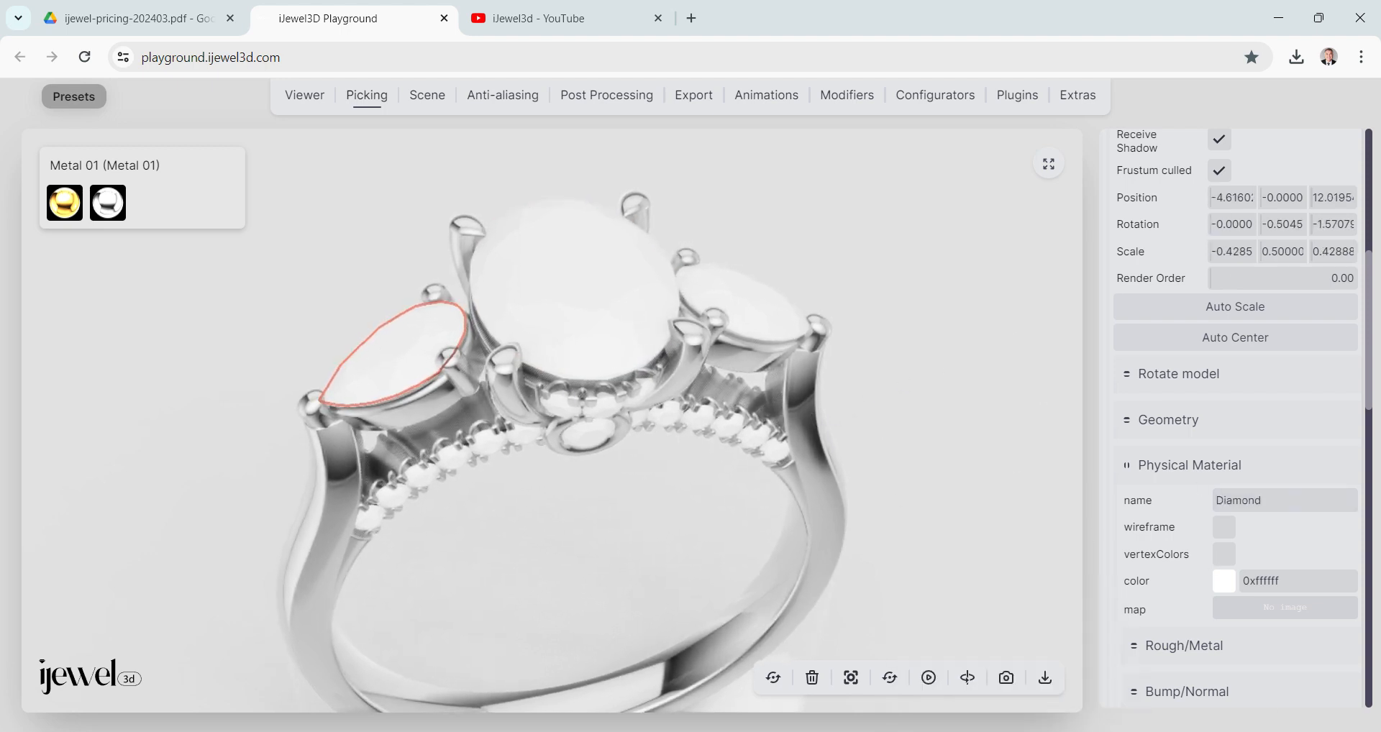
key(alt+Tab)
click(889, 460)
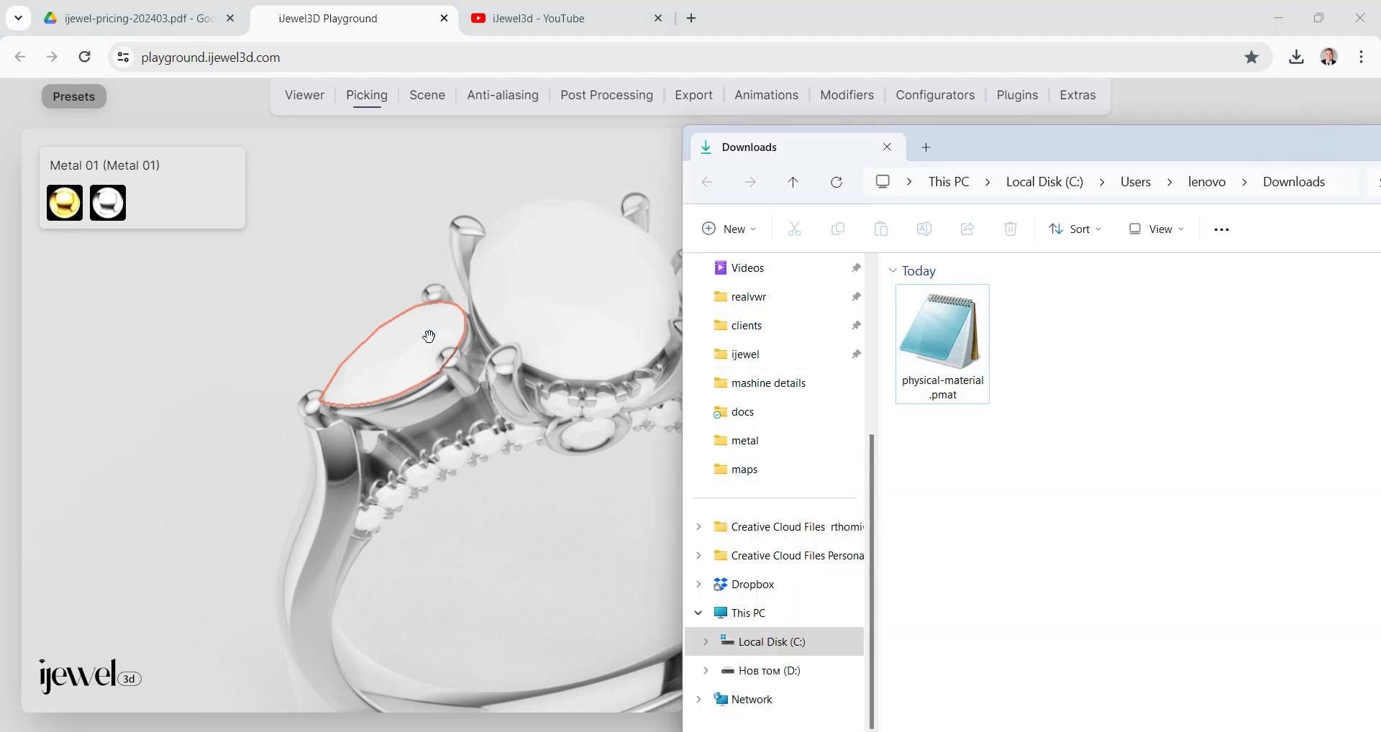
drag(939, 338, 384, 362)
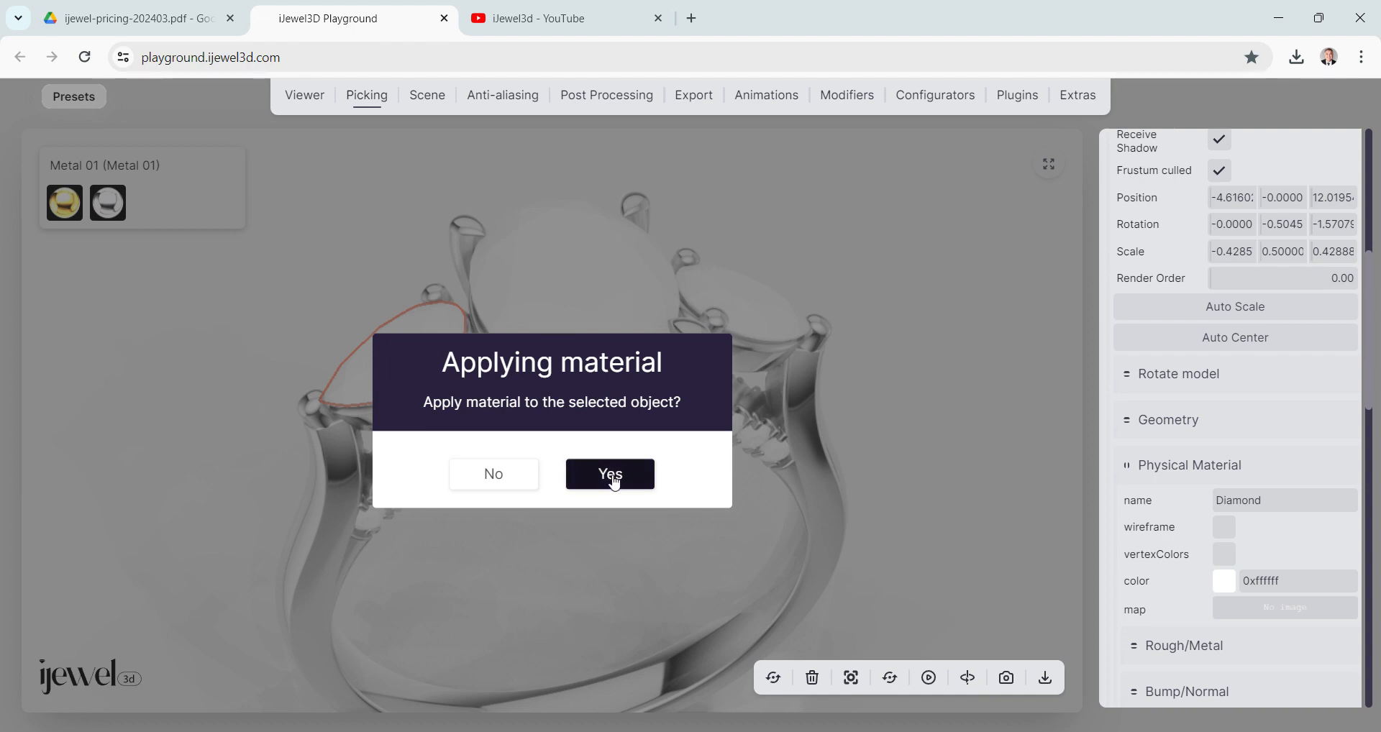
click(616, 477)
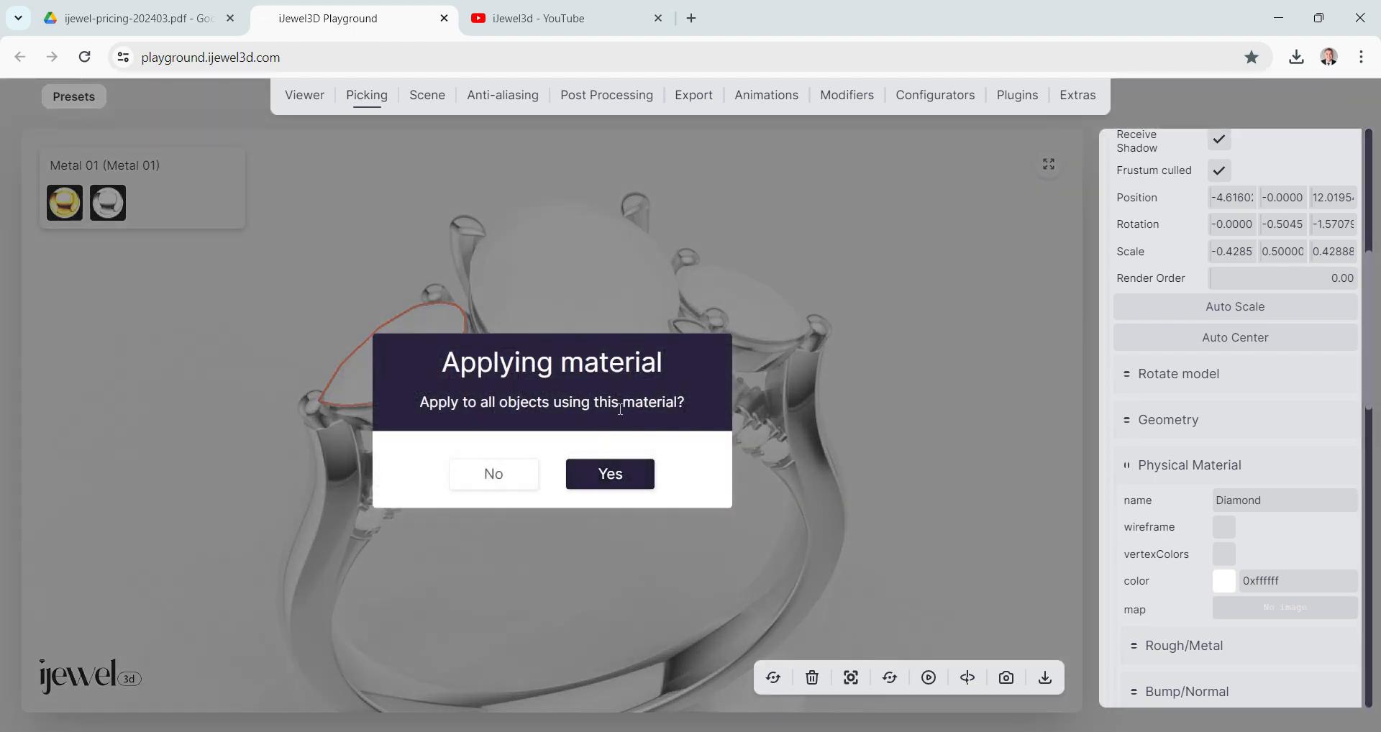
click(498, 475)
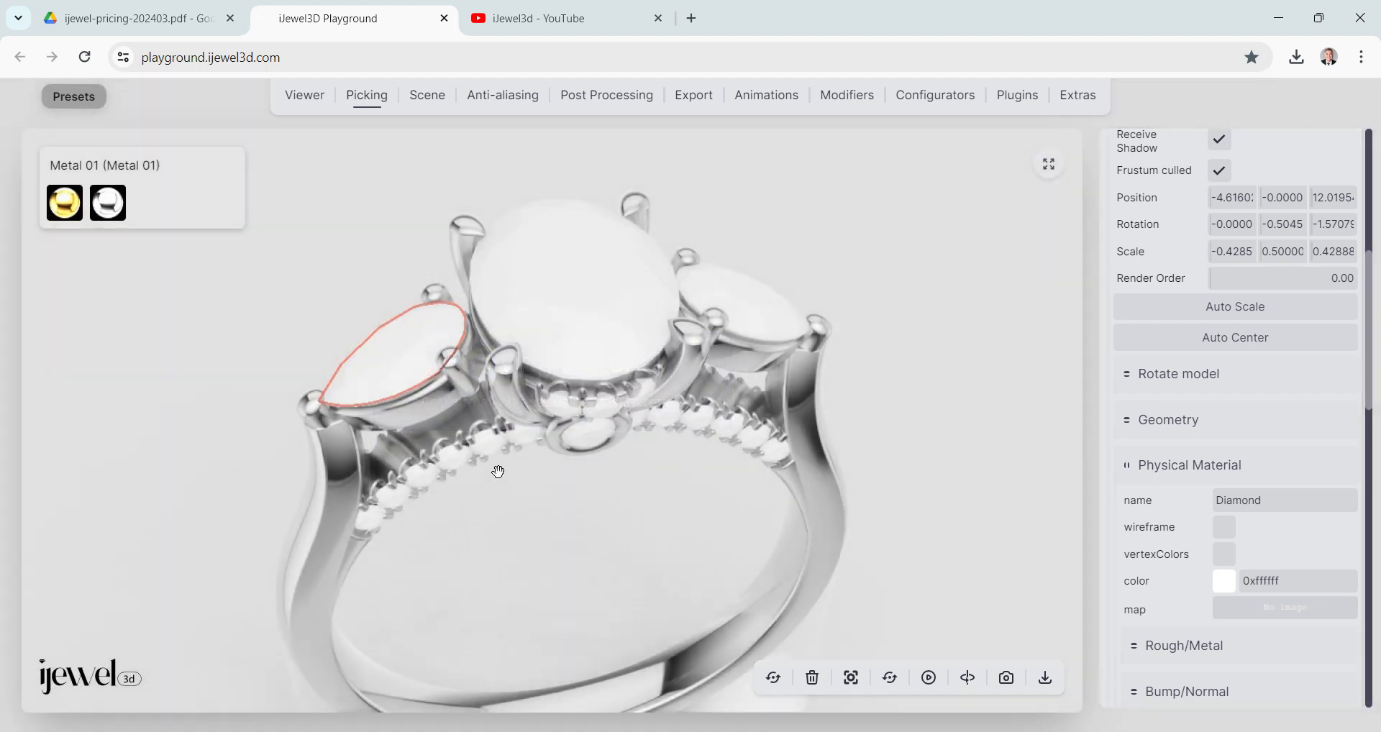
Apply physical-material.pmat to the right pear side stone only, not to all objects using its material.
click(739, 277)
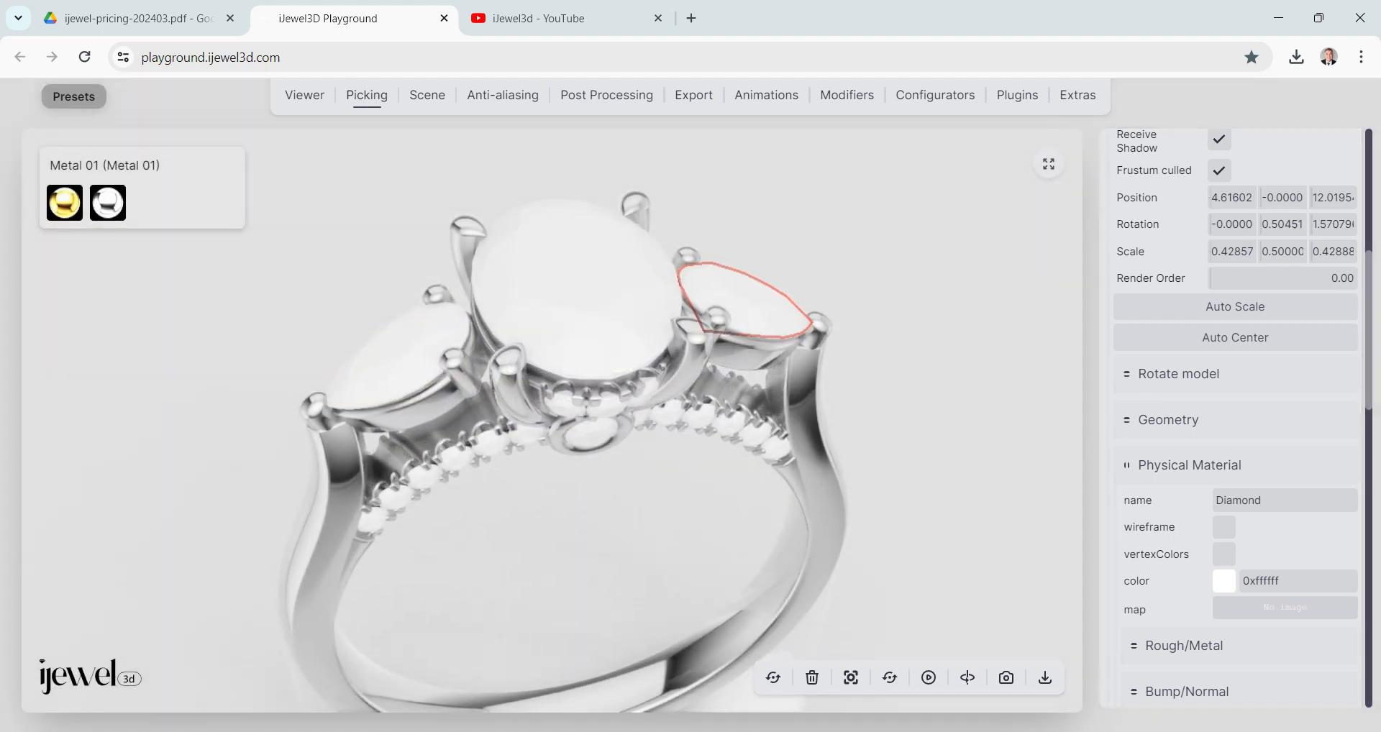
click(629, 692)
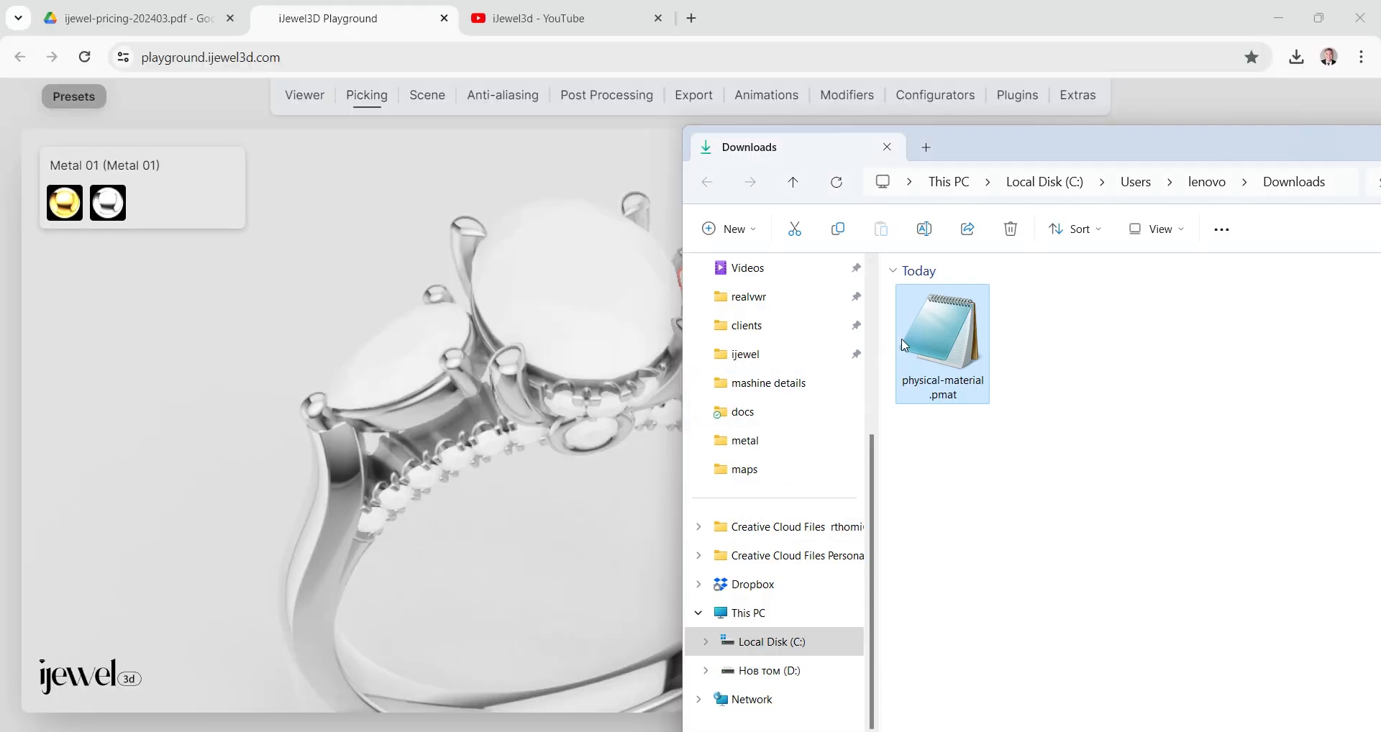
drag(949, 332, 545, 362)
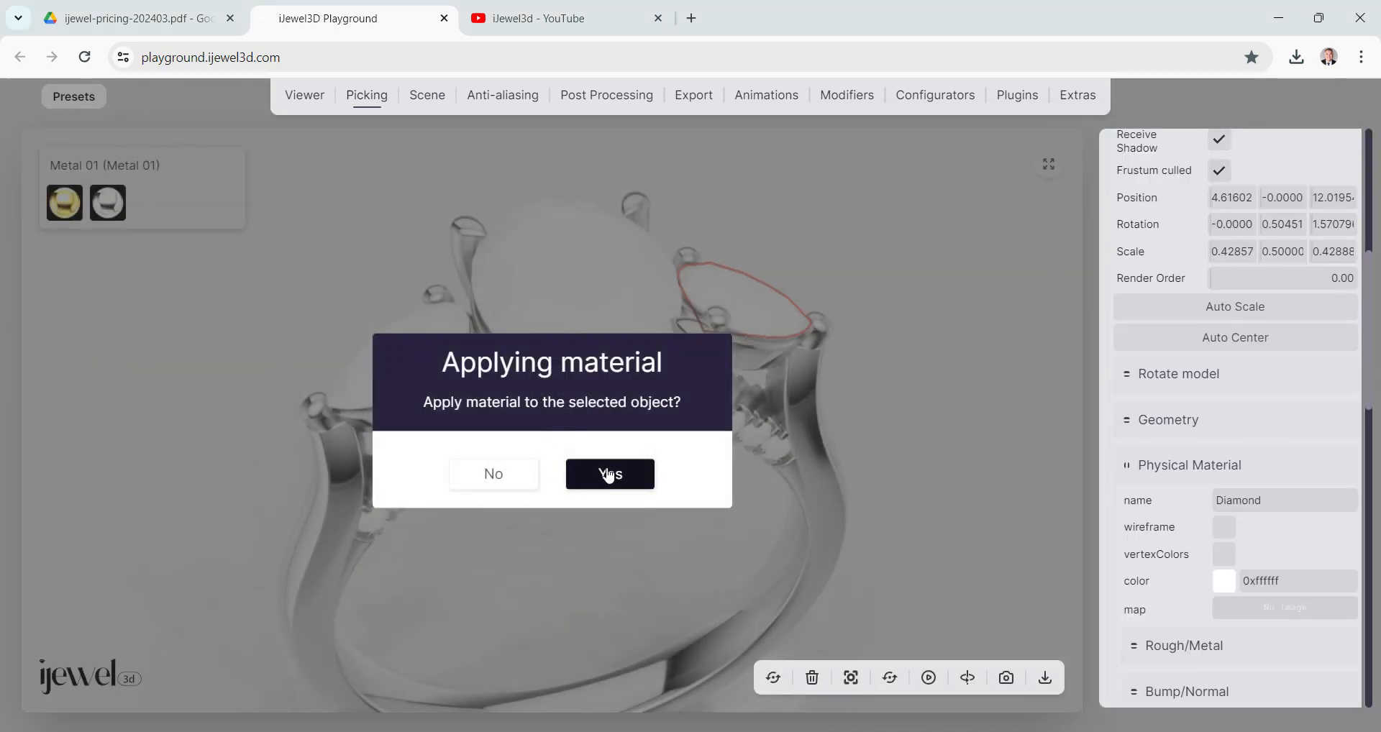
click(609, 475)
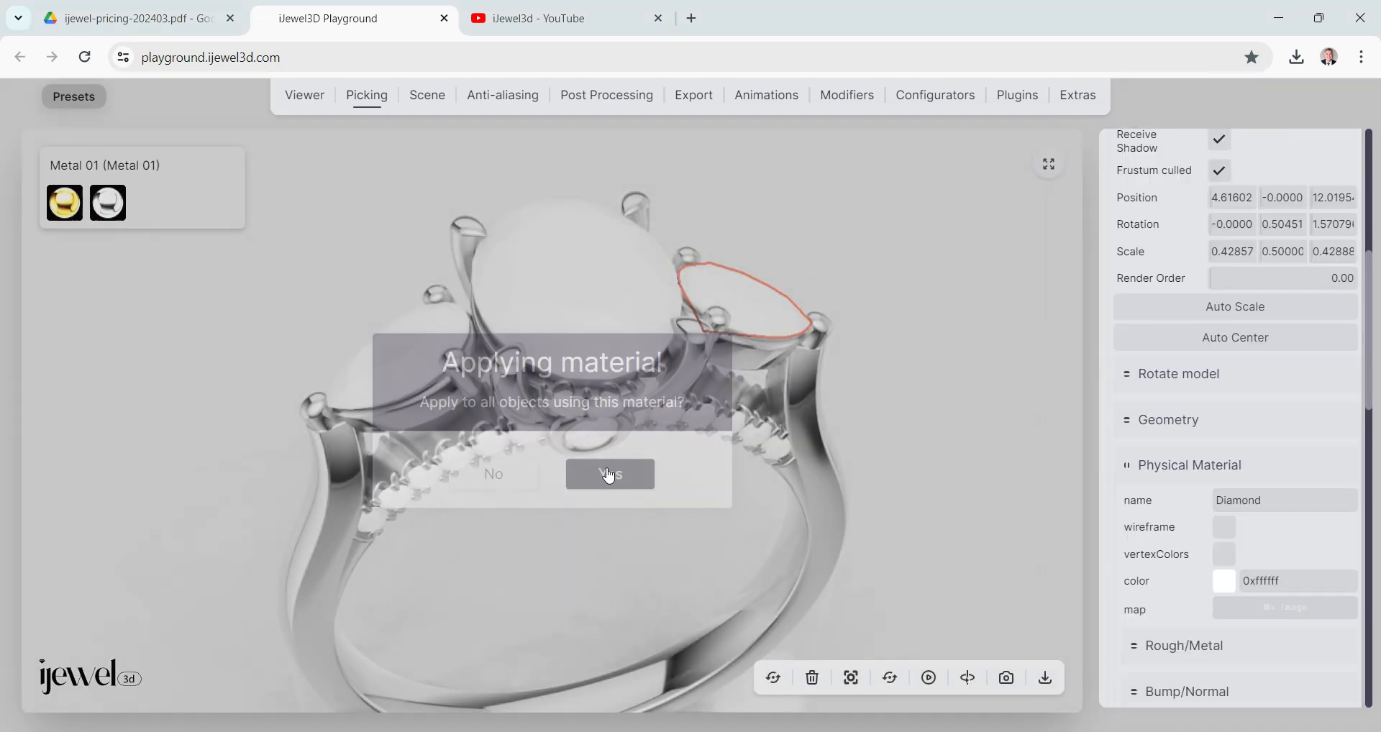
click(494, 473)
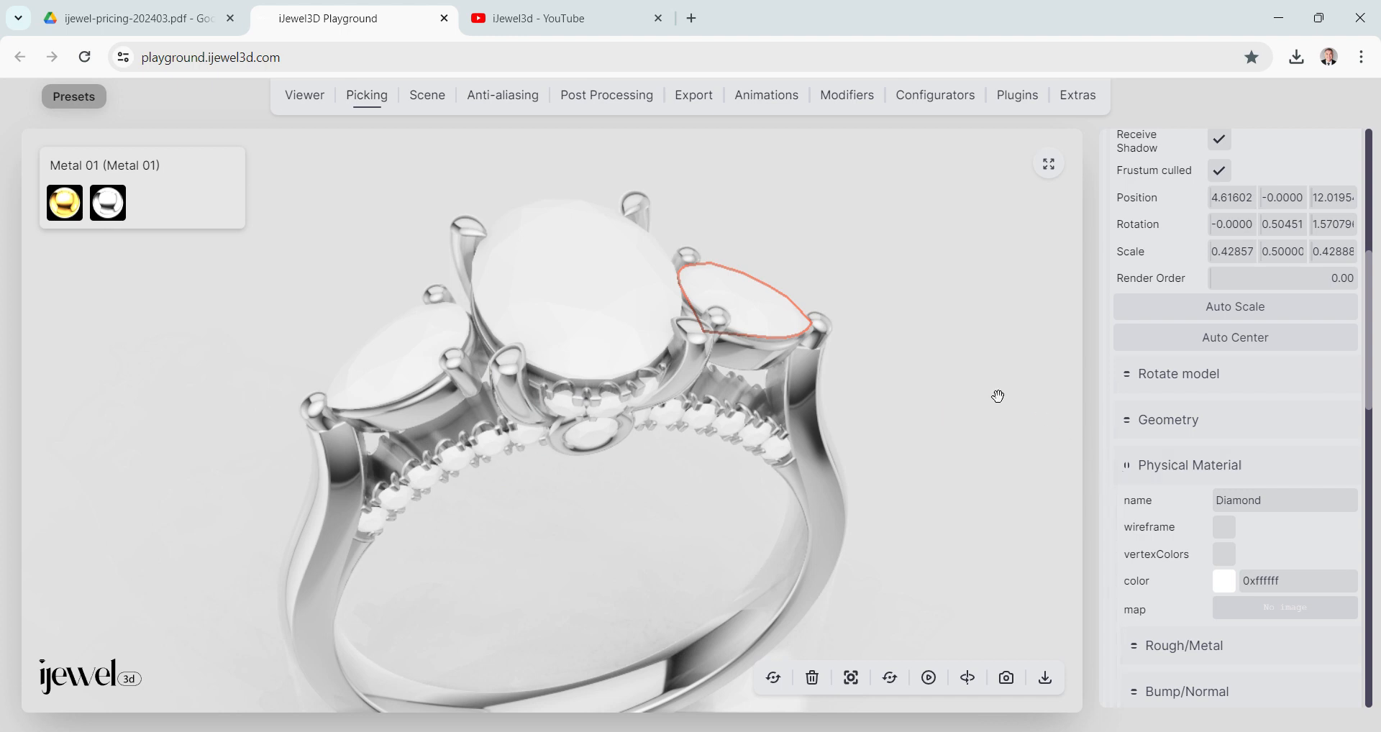
Rename the materials of the right and left pear side stones to Gem 02.
drag(1270, 500, 1157, 510)
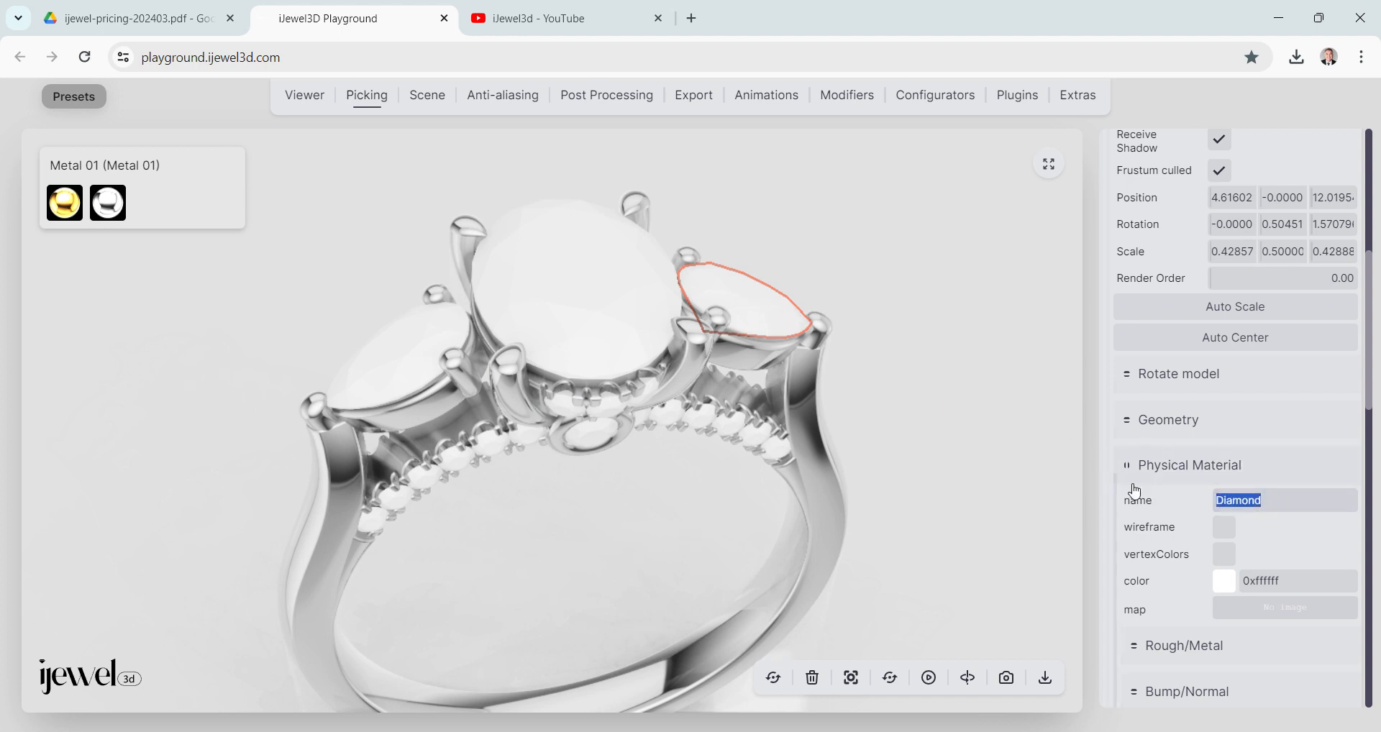
text(Gem02)
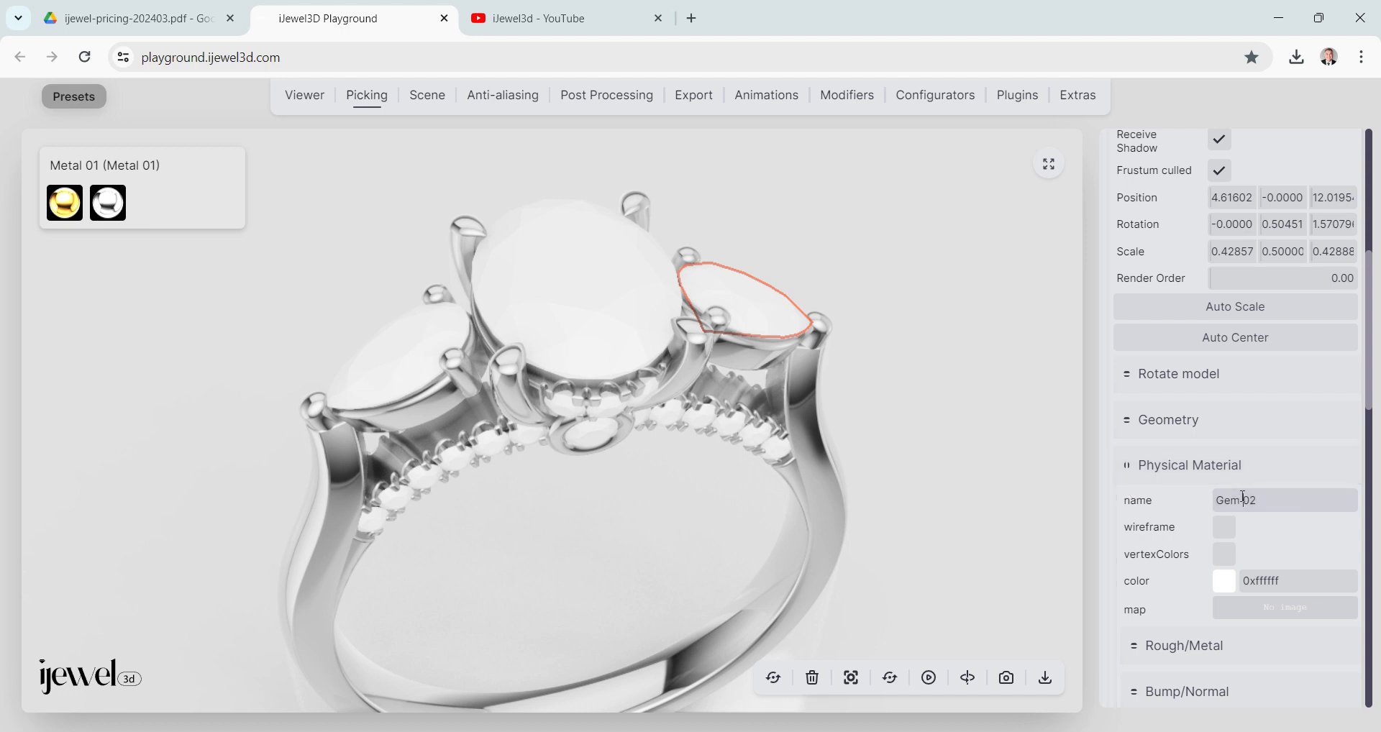
click(373, 340)
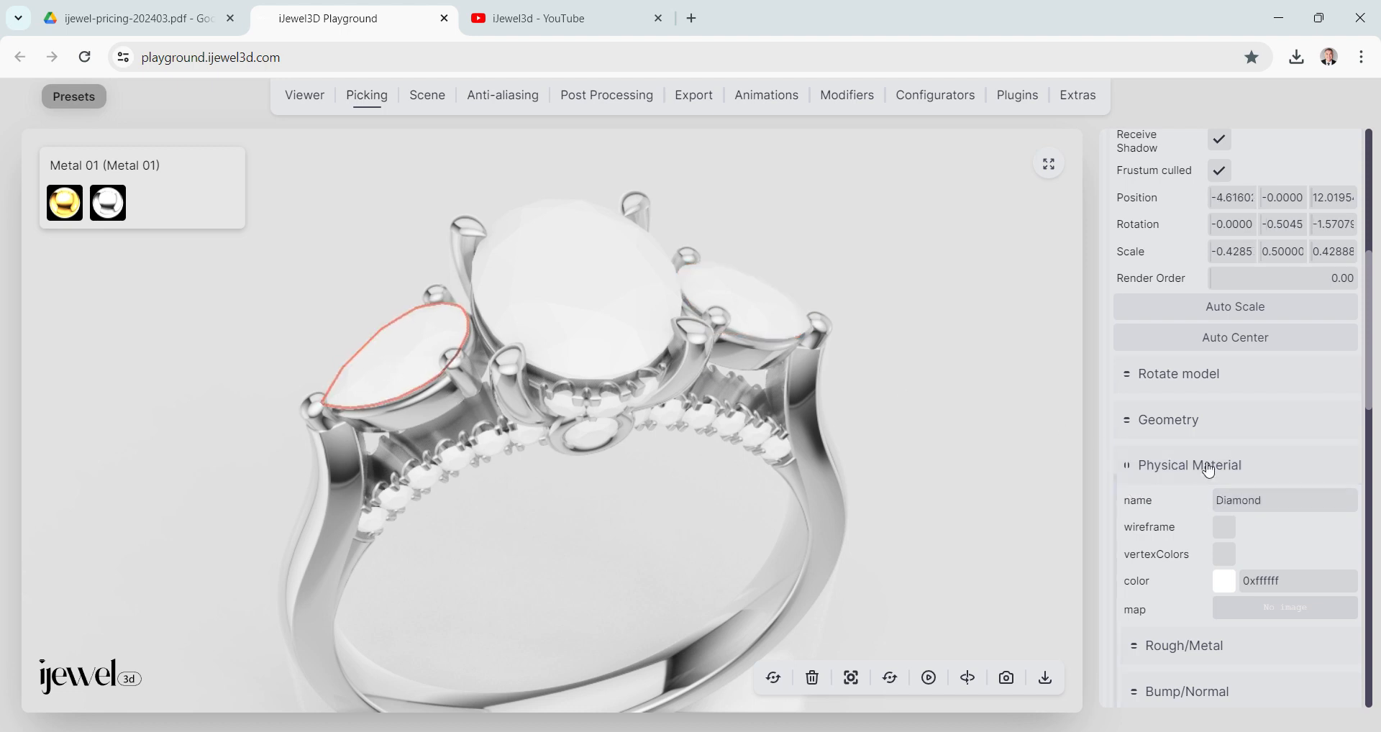
double_click(1288, 511)
text(Gem 02)
click(673, 533)
Convert the bezel-set round stone and all meshes sharing its material to diamond, using cache key Diamond and the default cache size 512.
drag(673, 533, 659, 503)
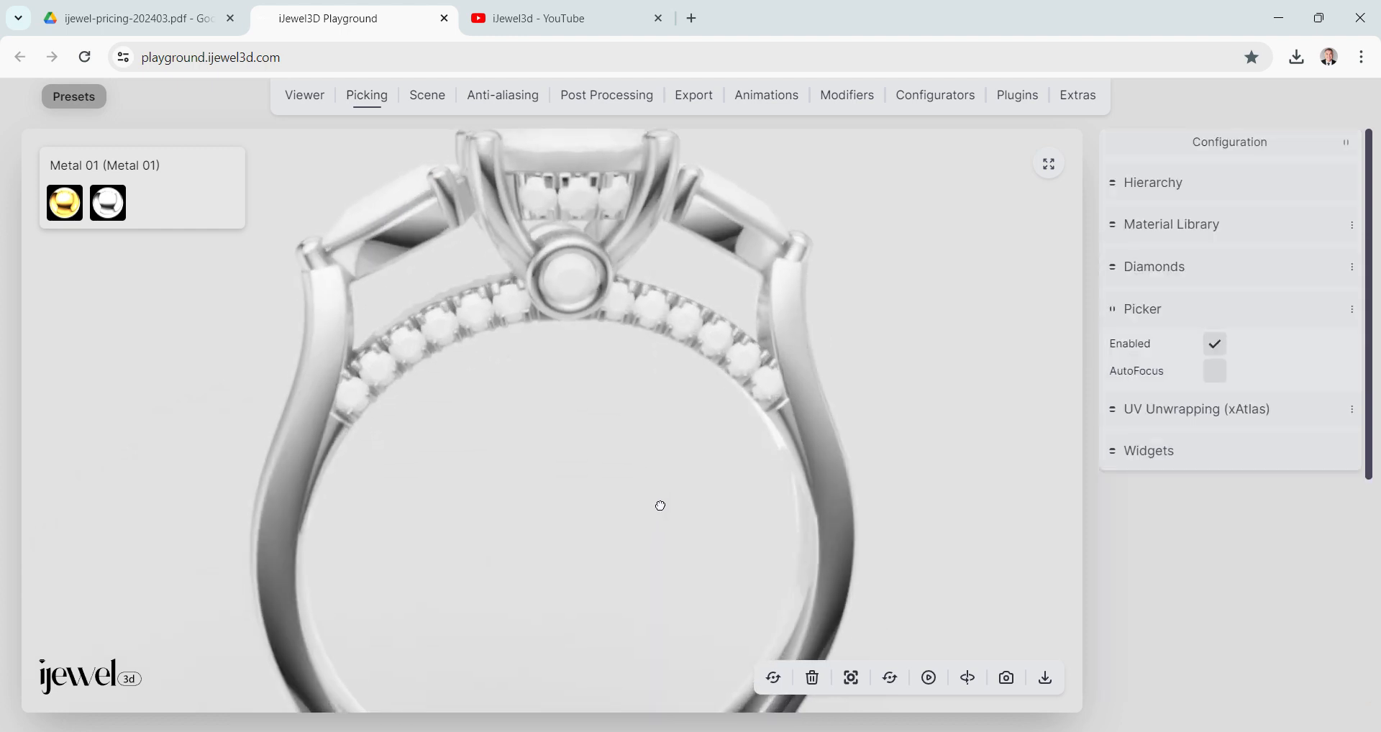
click(567, 296)
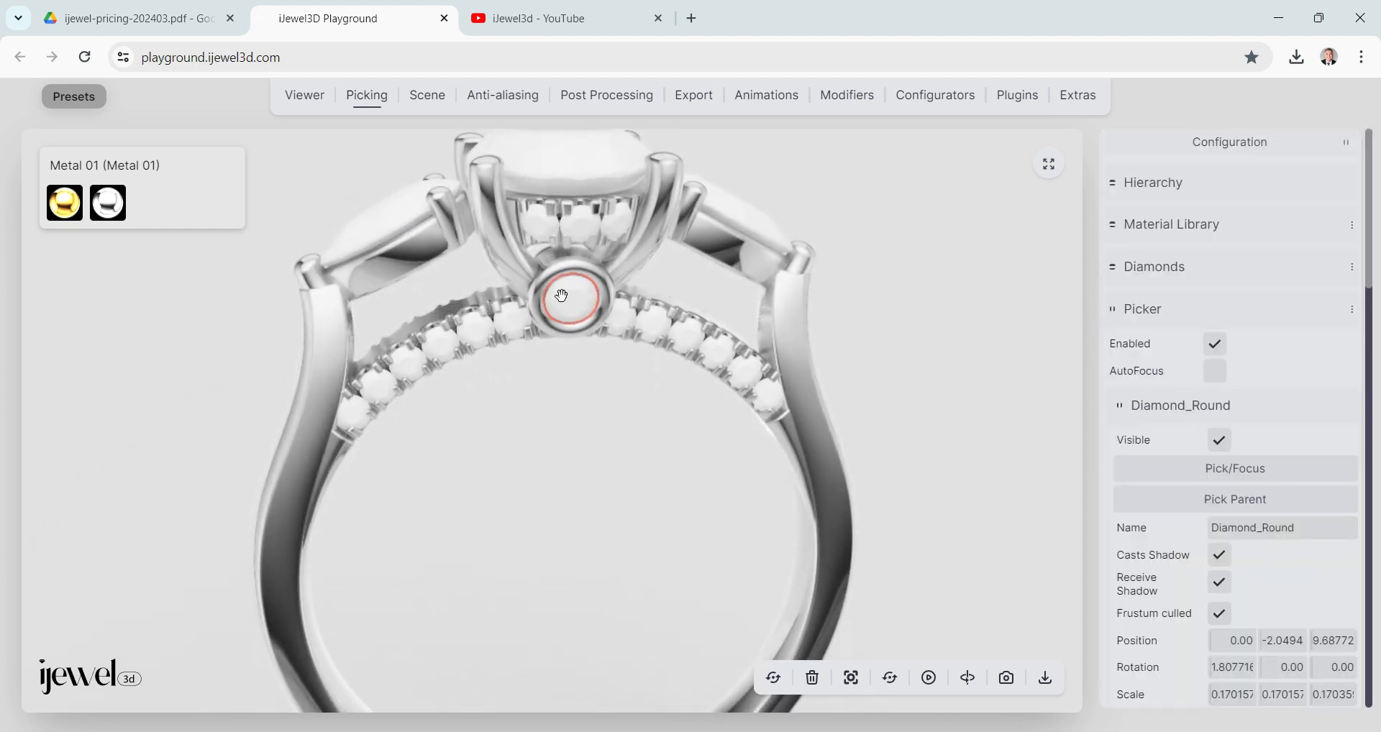
click(1149, 271)
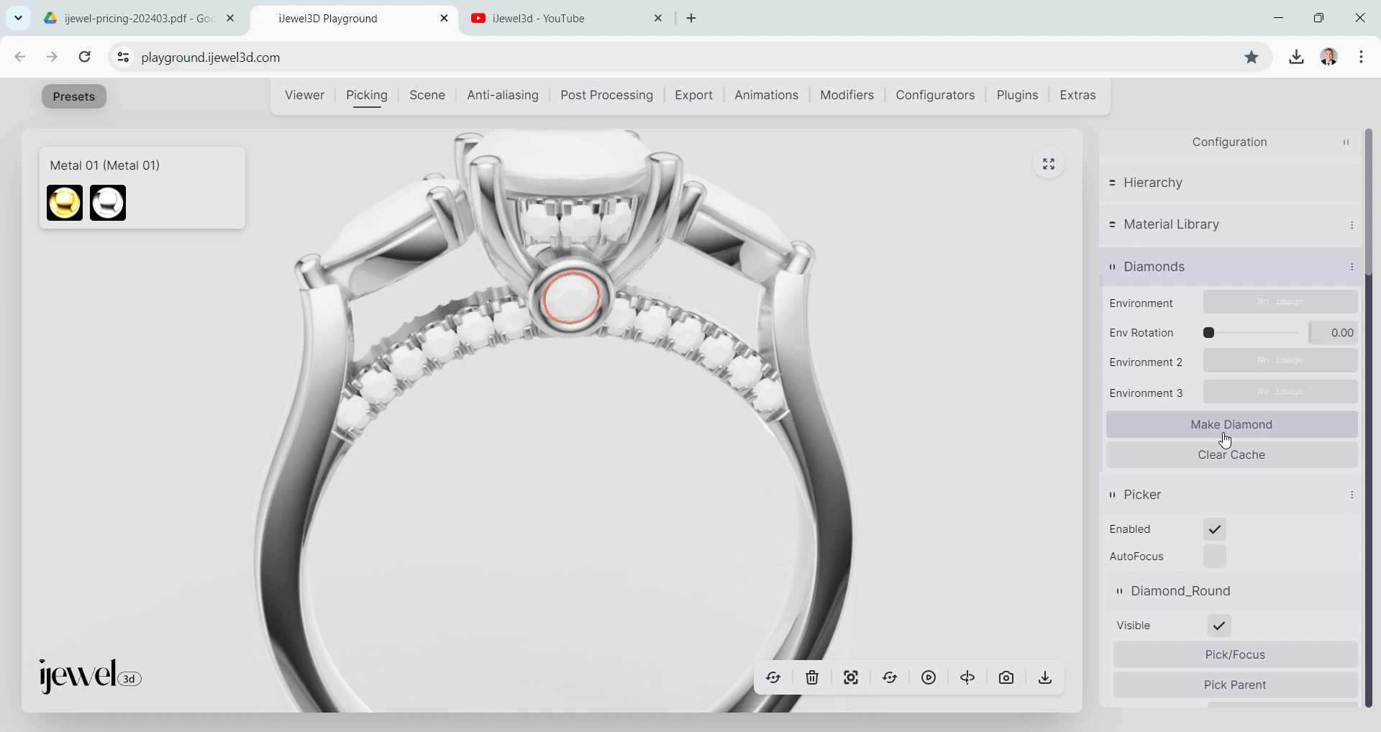
click(1227, 435)
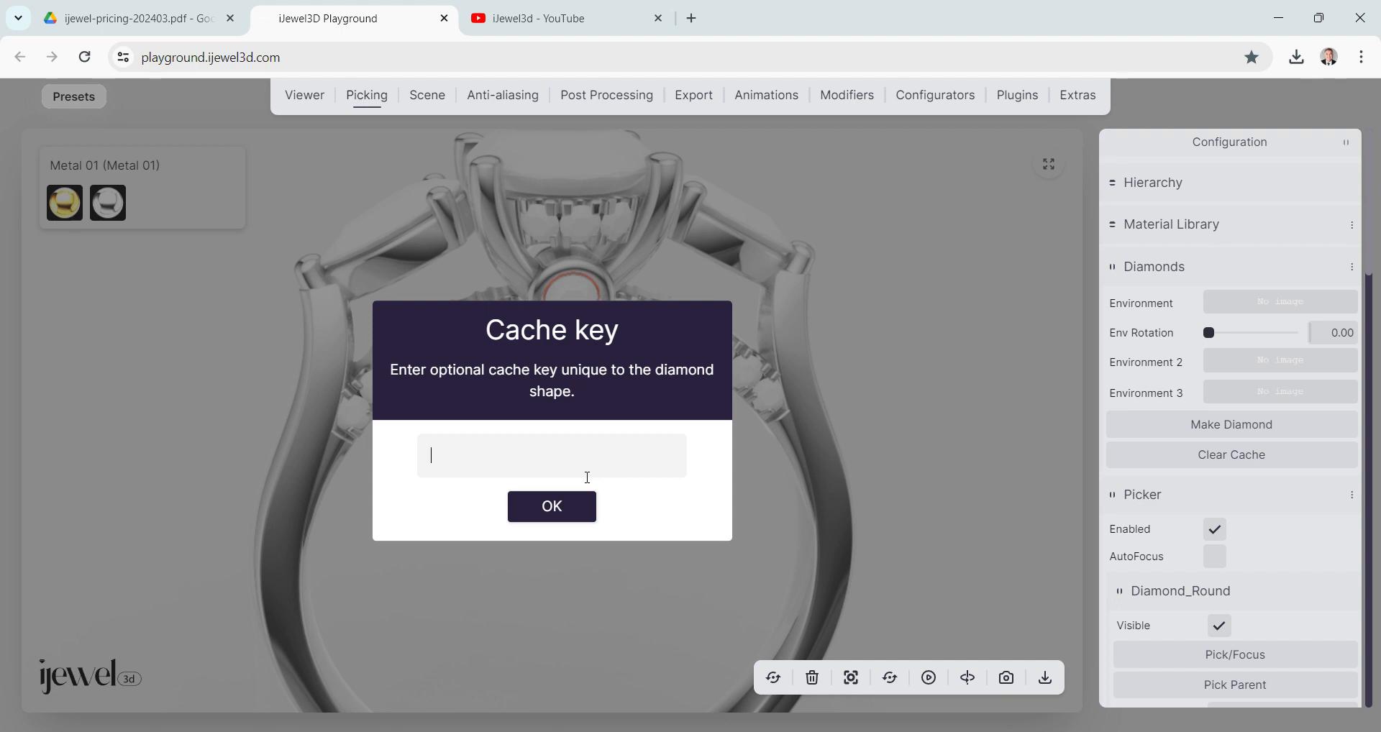
text(Diamond)
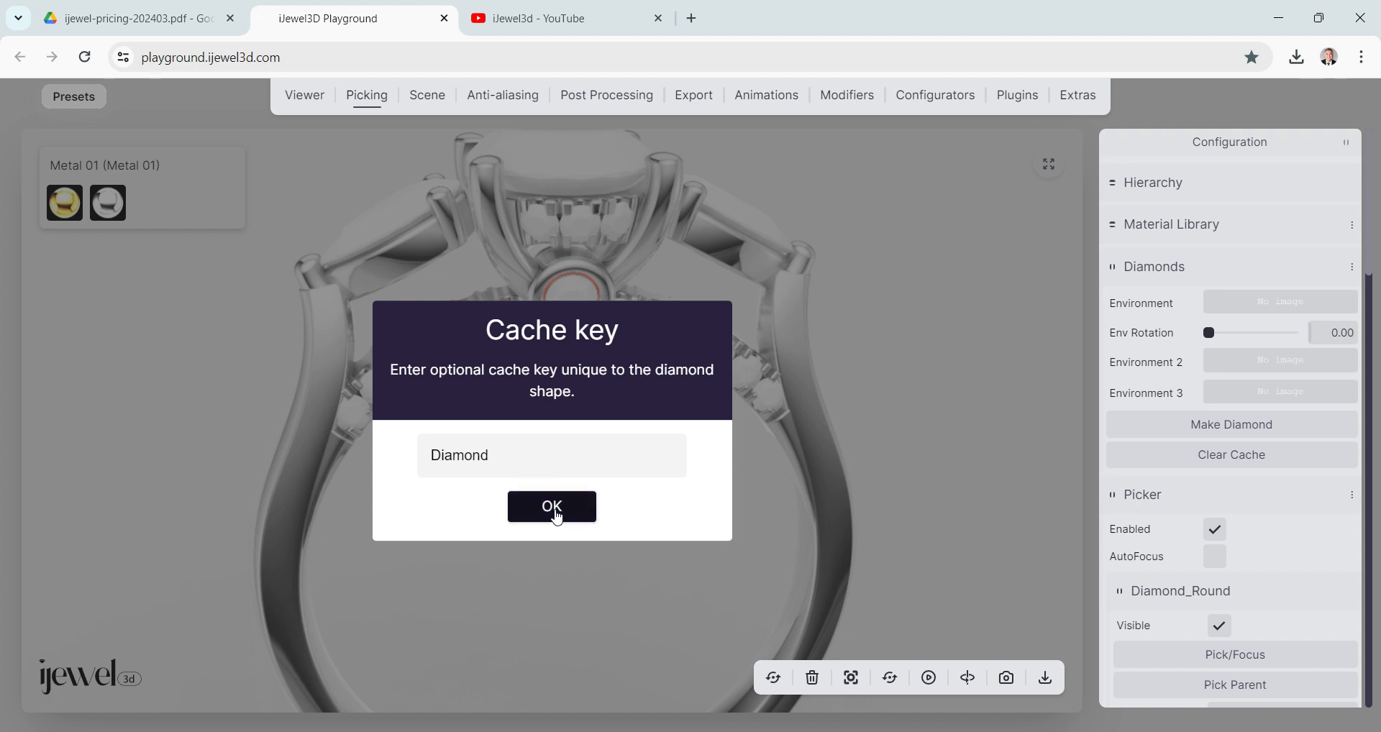
click(551, 507)
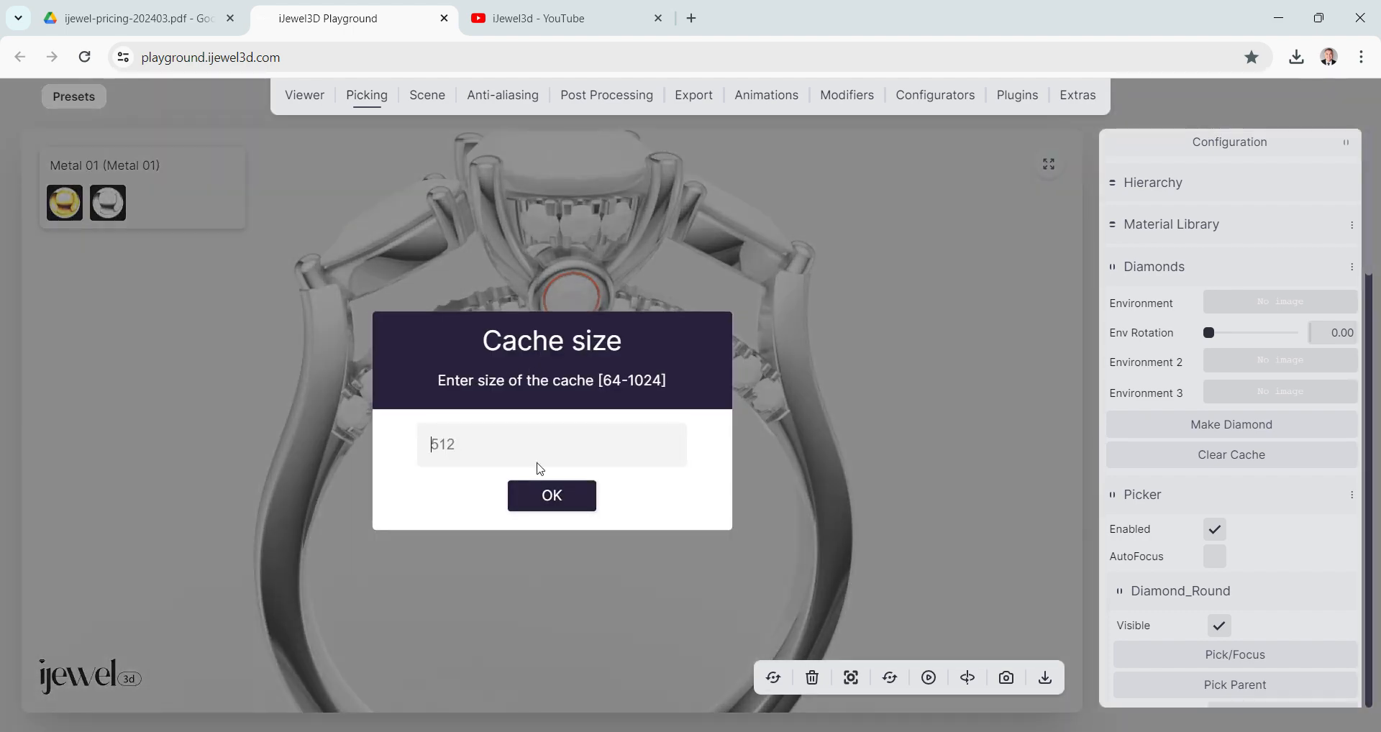
click(552, 497)
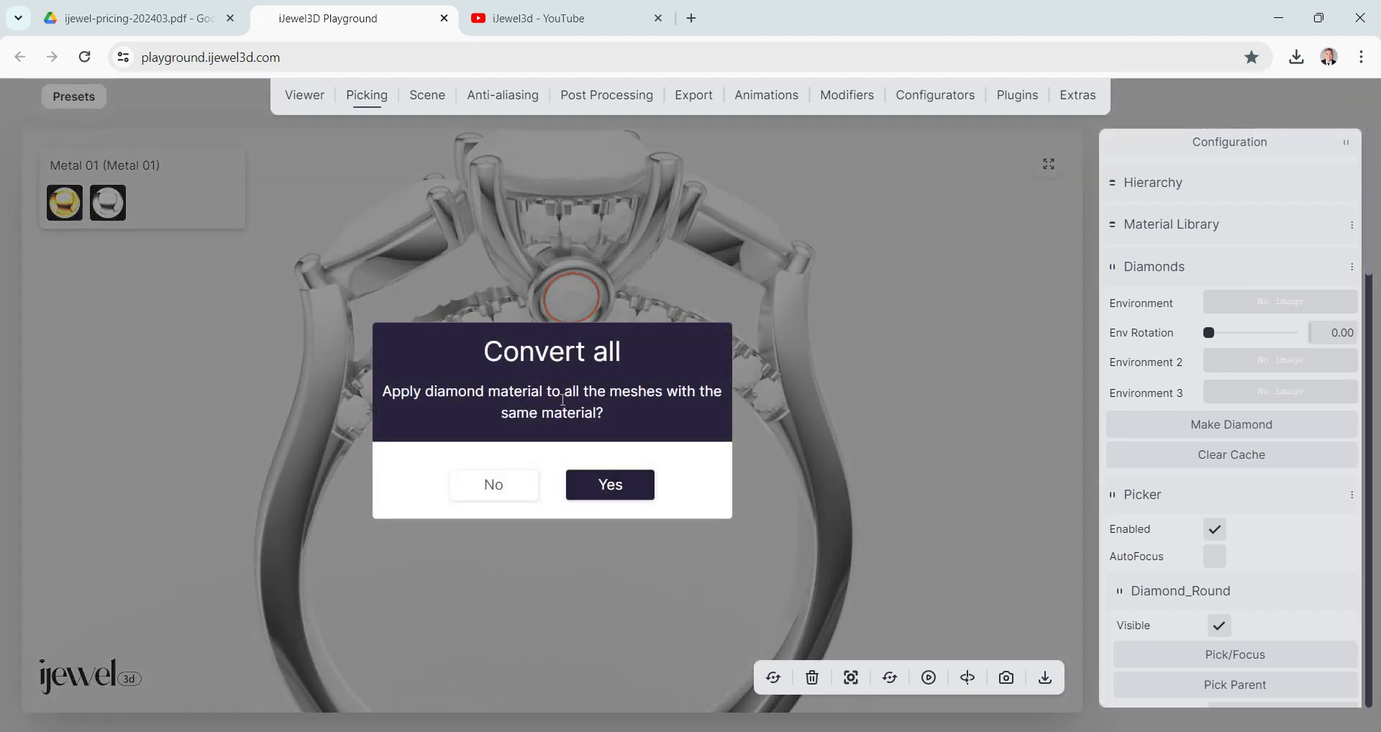
click(612, 492)
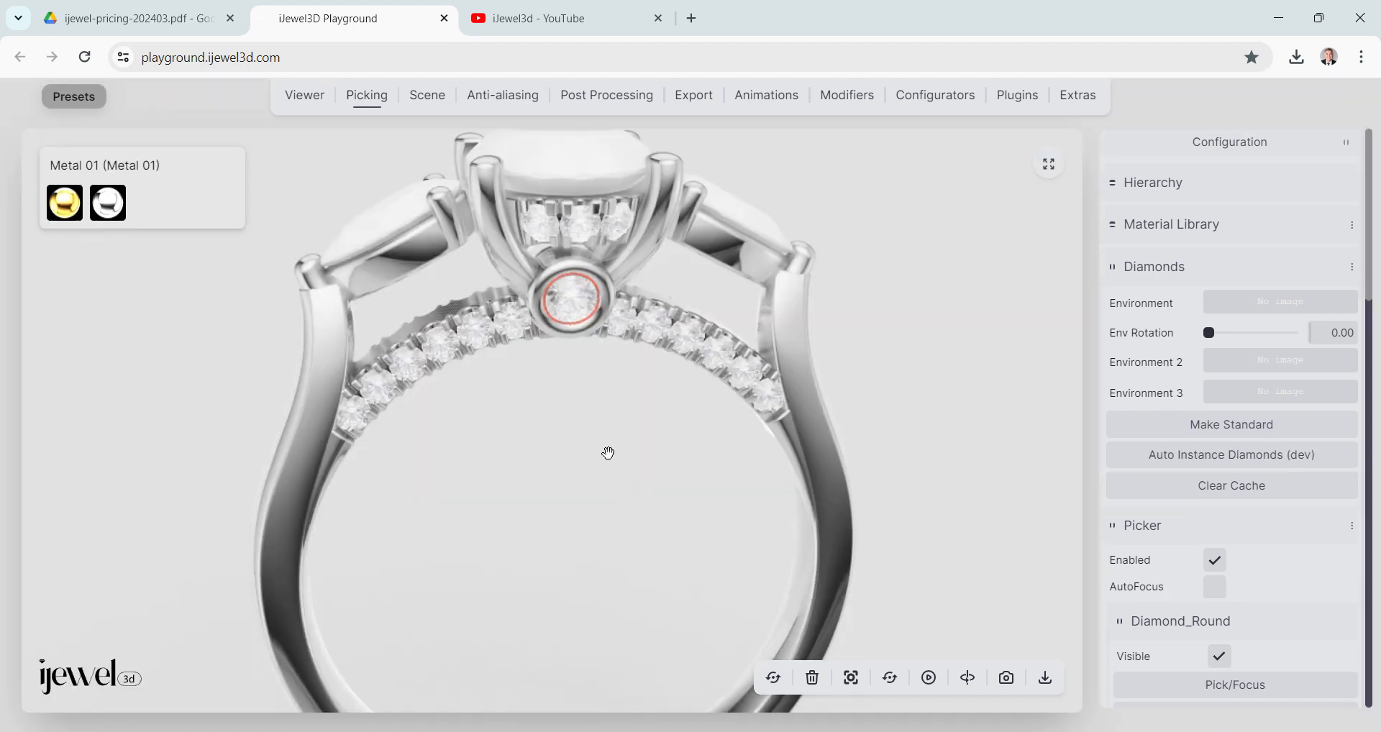
Try the first GemEnvironment preset on the round diamonds and set the second preset as their environment.
drag(608, 425, 518, 424)
scroll(611, 422, up, 5)
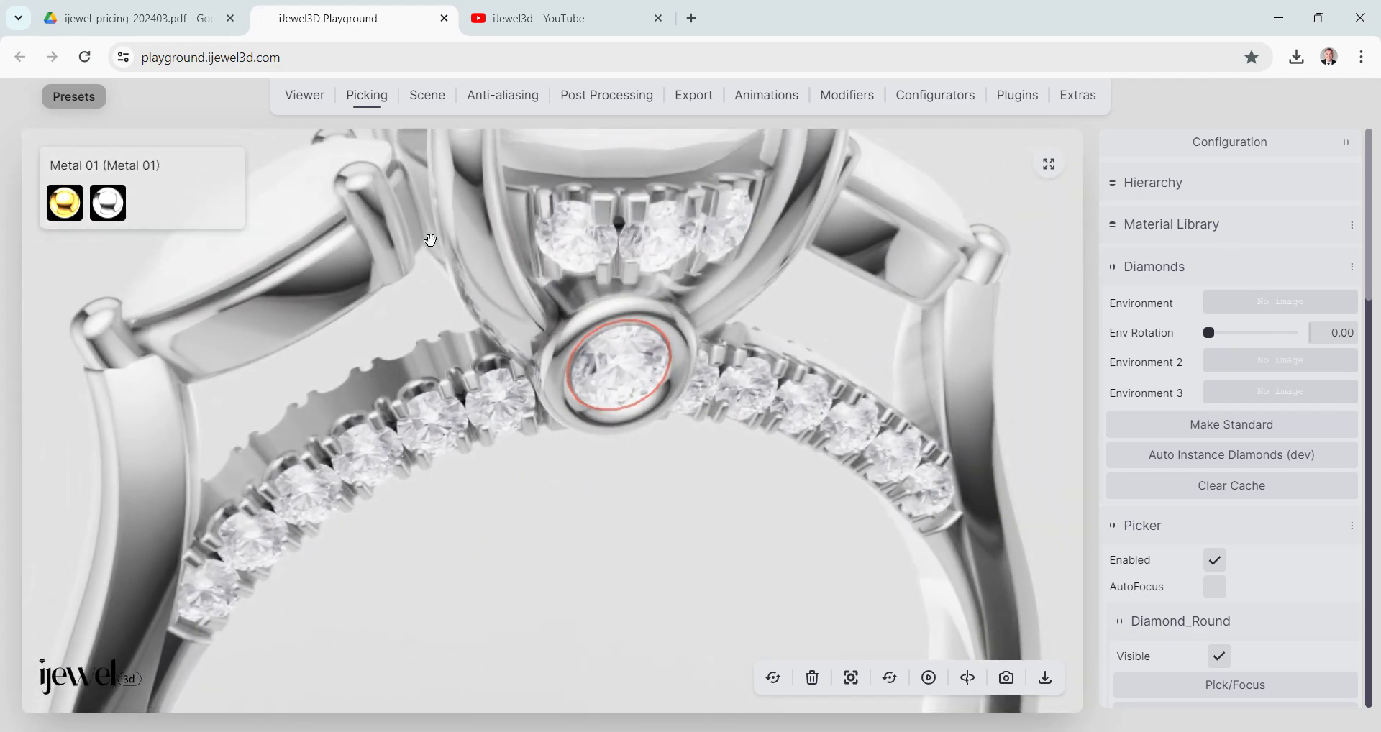
drag(455, 408, 447, 398)
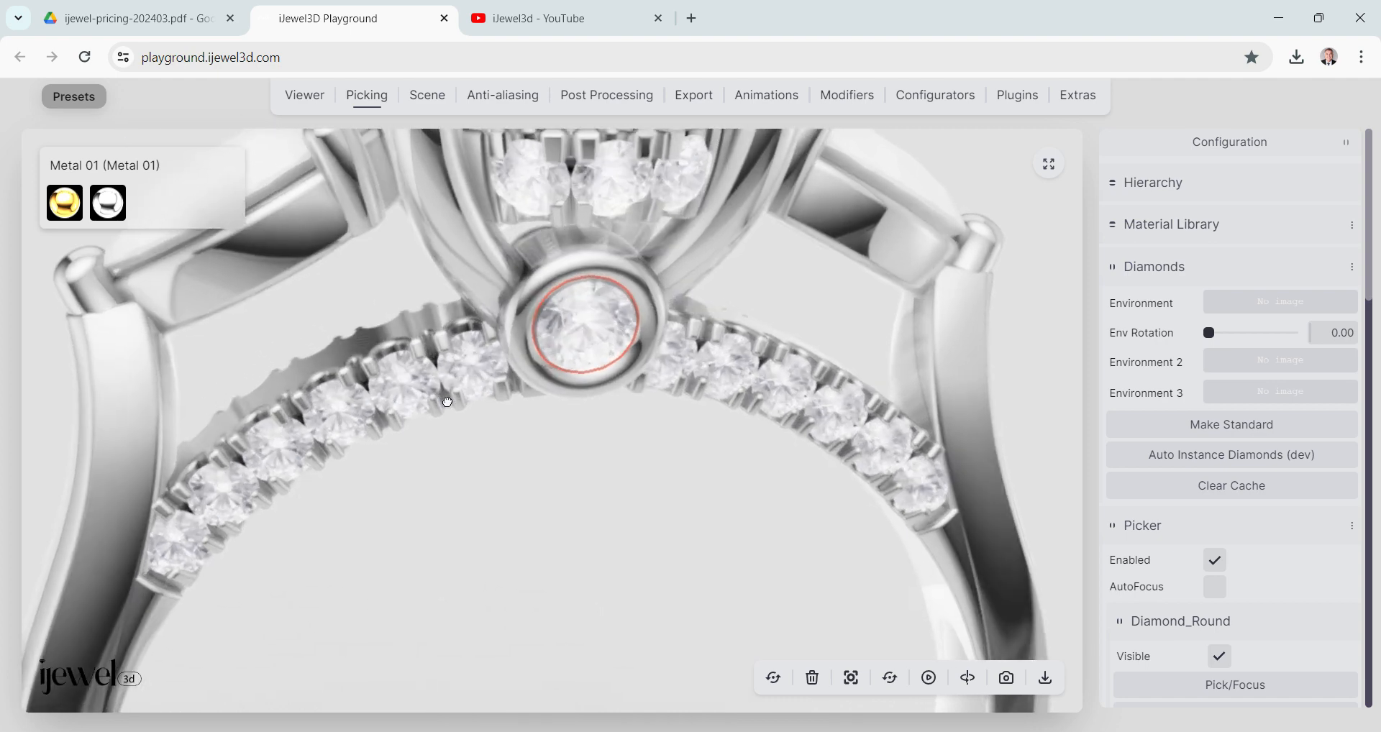
click(74, 96)
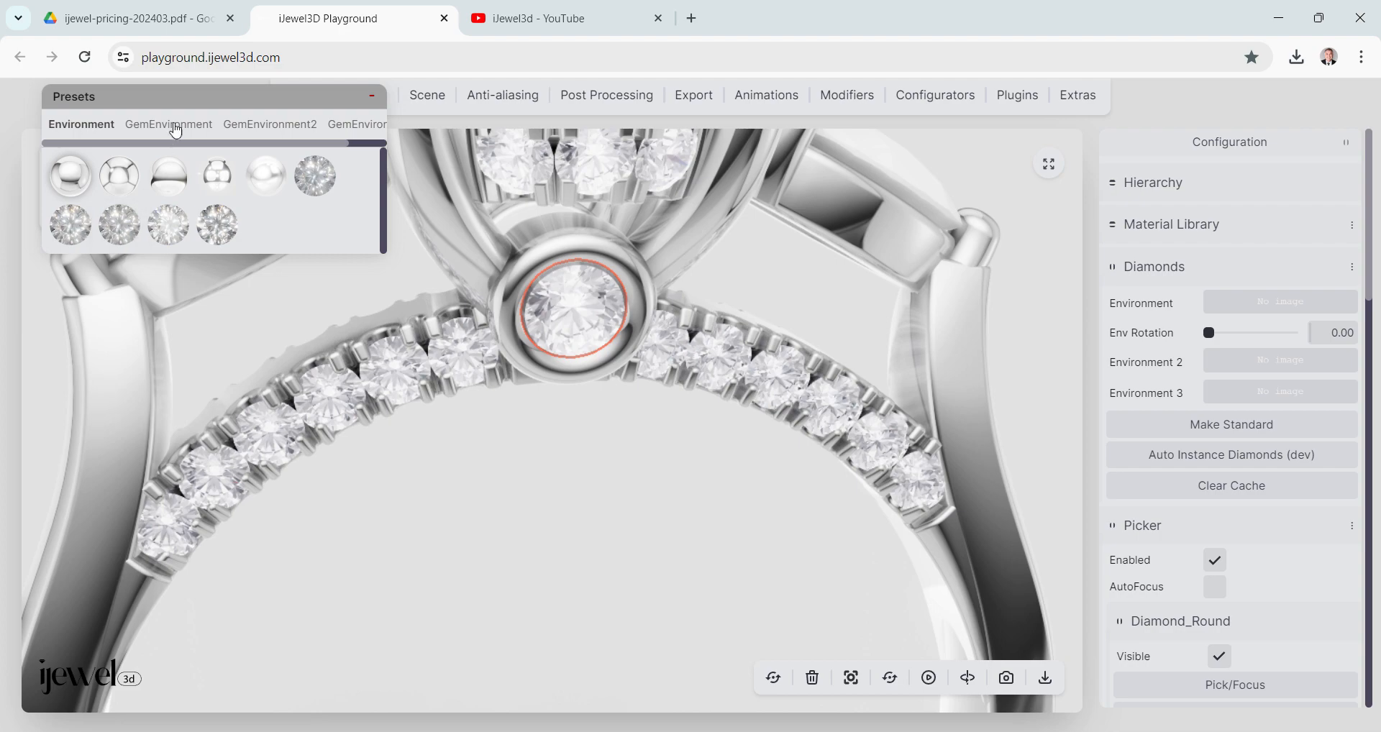
click(170, 125)
click(72, 176)
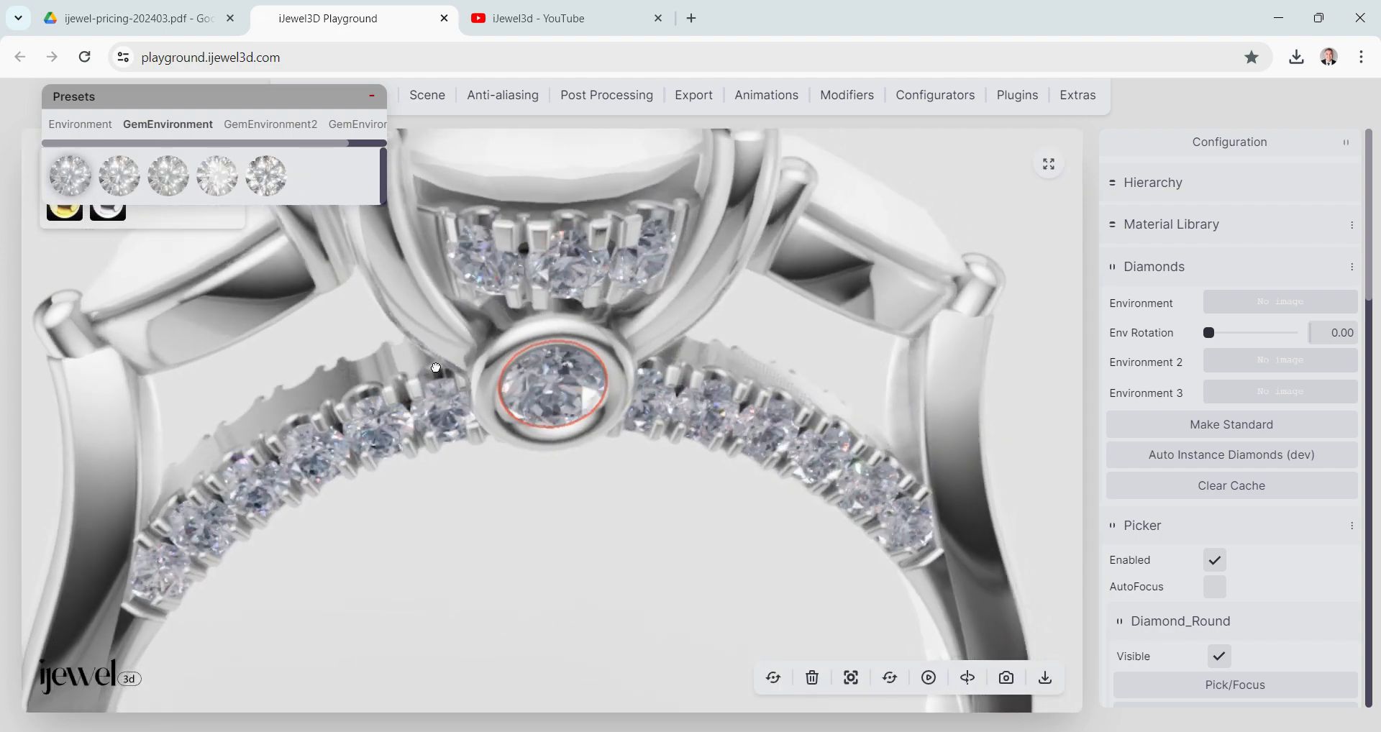
mouse_move(436, 367)
mouse_down()
mouse_move(413, 355)
mouse_move(446, 357)
mouse_up()
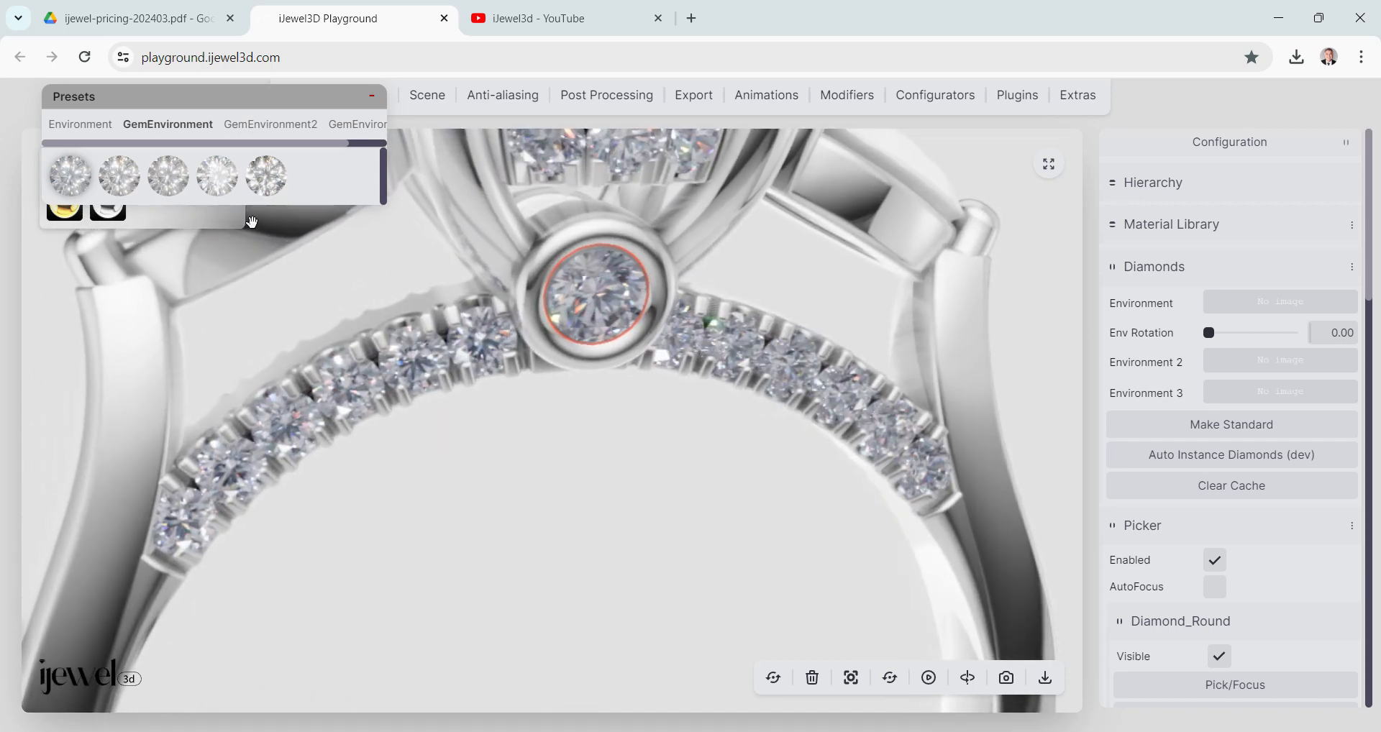
click(136, 180)
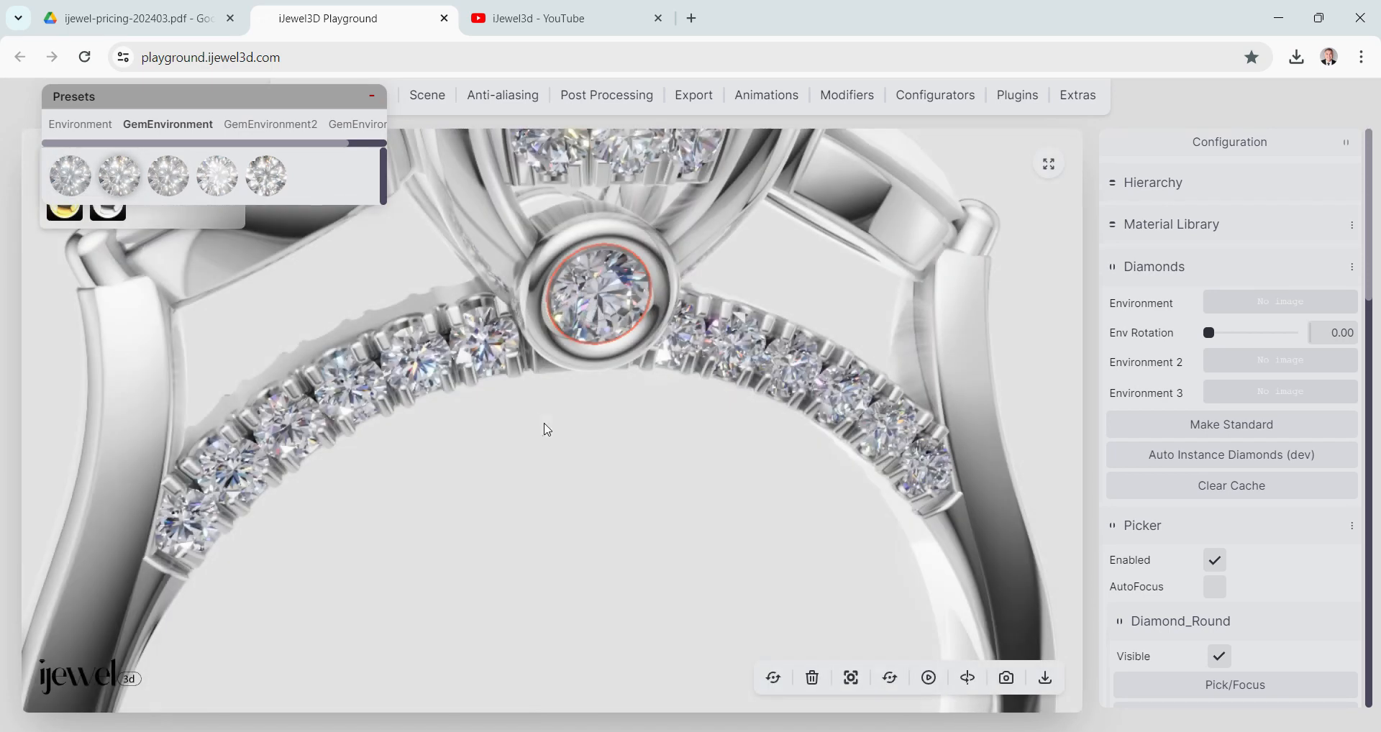
Examine the bezel-set diamond and the band's round diamonds up close from several angles with the second gem environment.
mouse_move(547, 430)
mouse_down()
mouse_move(524, 425)
mouse_move(530, 413)
mouse_move(540, 431)
mouse_move(556, 426)
mouse_move(545, 435)
mouse_up()
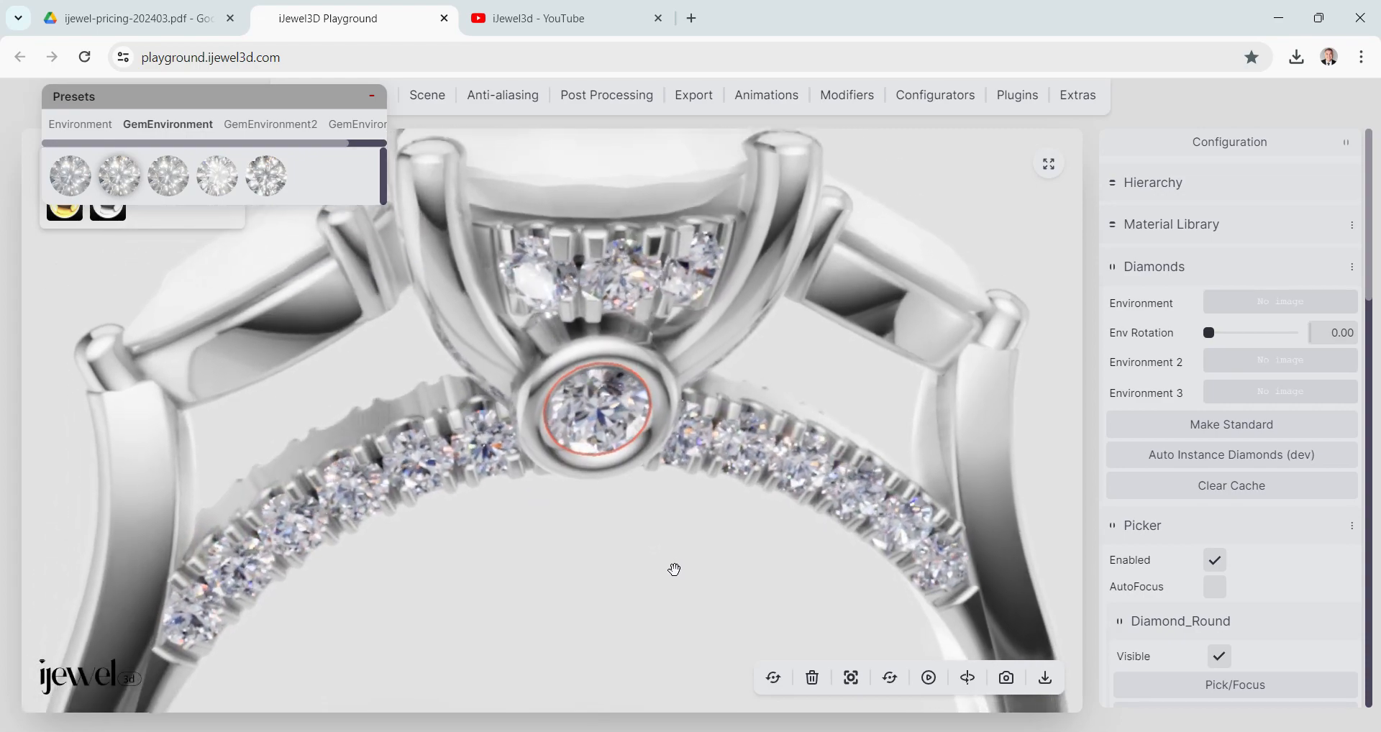
drag(674, 570, 601, 536)
scroll(430, 516, up, 3)
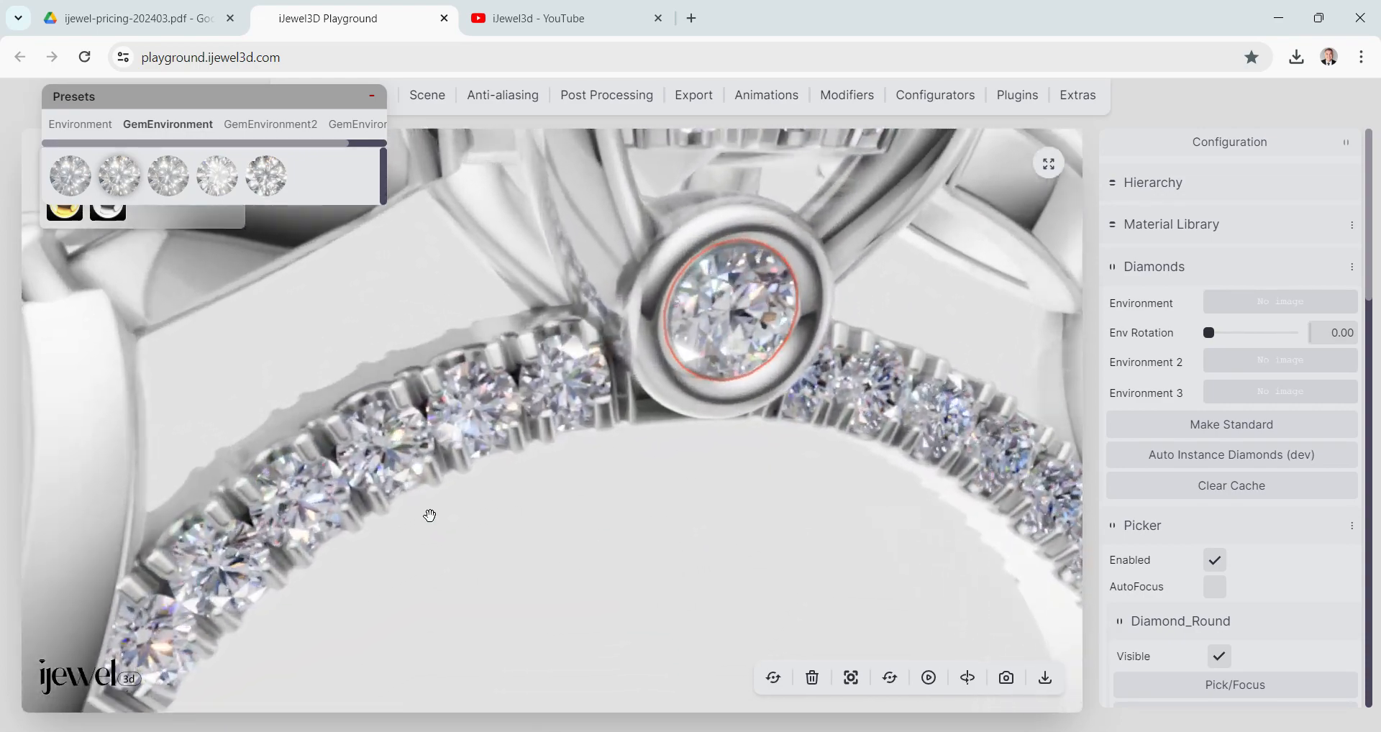
click(654, 563)
scroll(688, 531, down, 3)
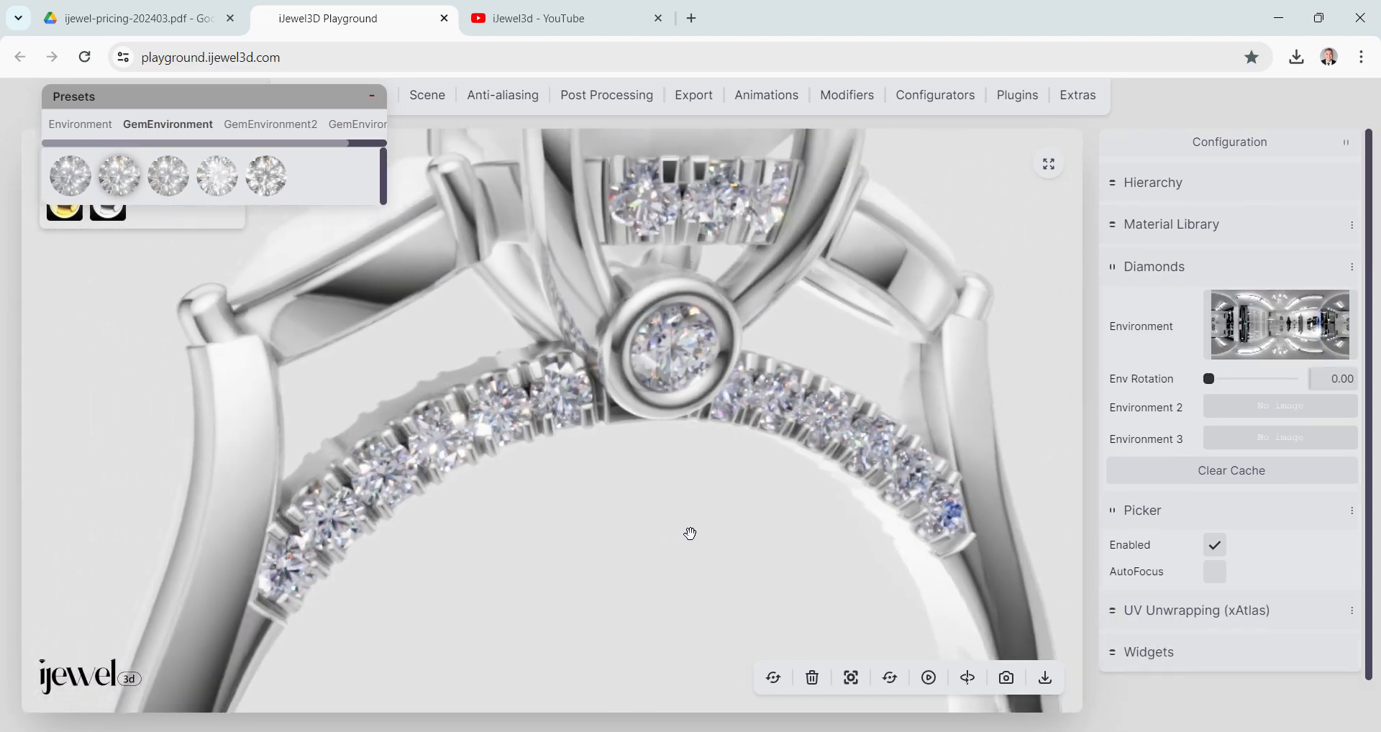
drag(690, 533, 660, 535)
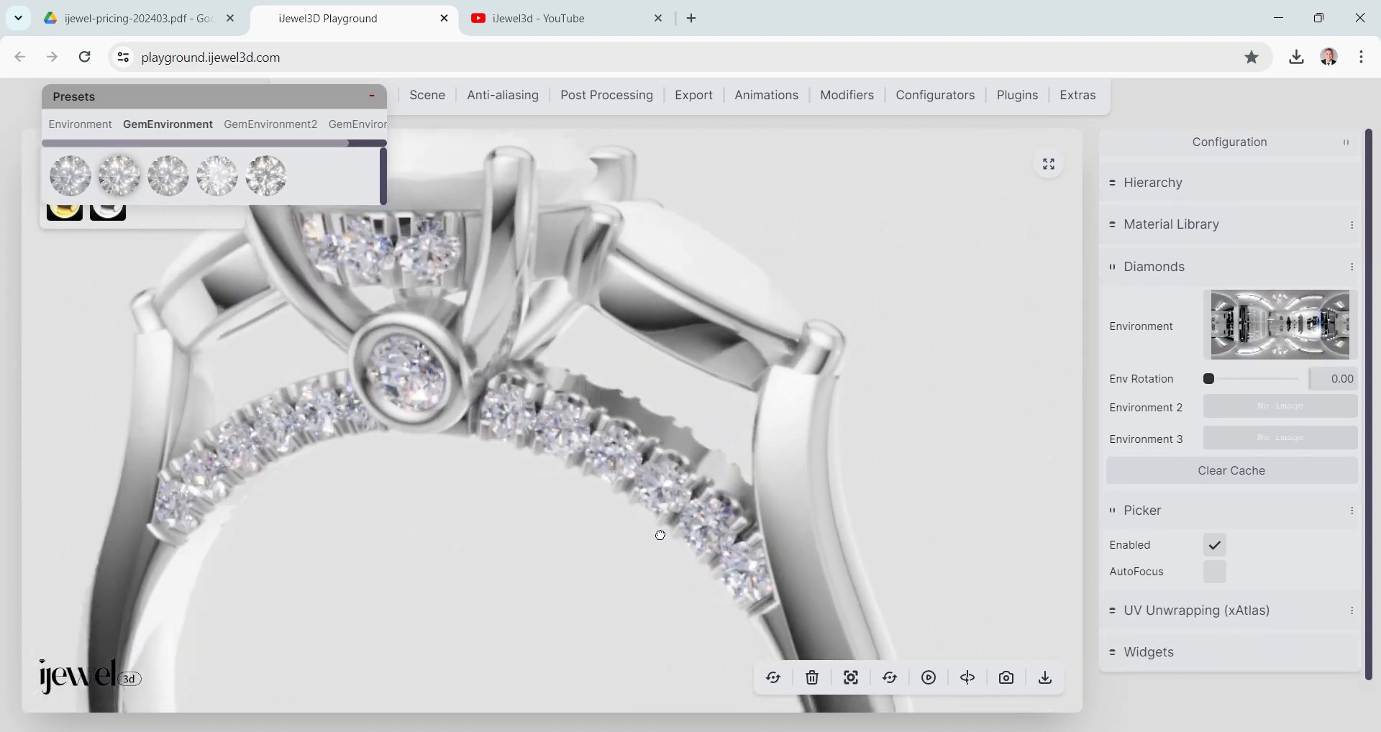
scroll(647, 506, up, 5)
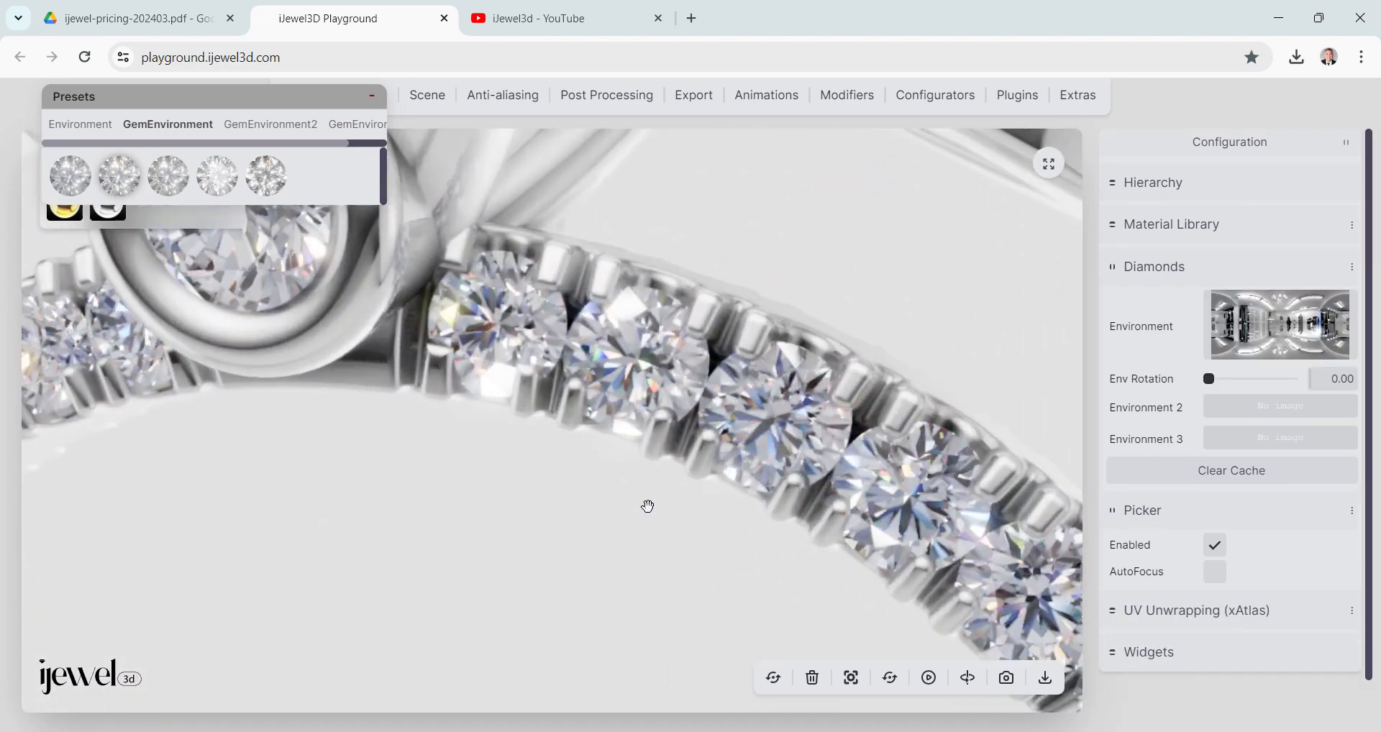
scroll(647, 507, up, 5)
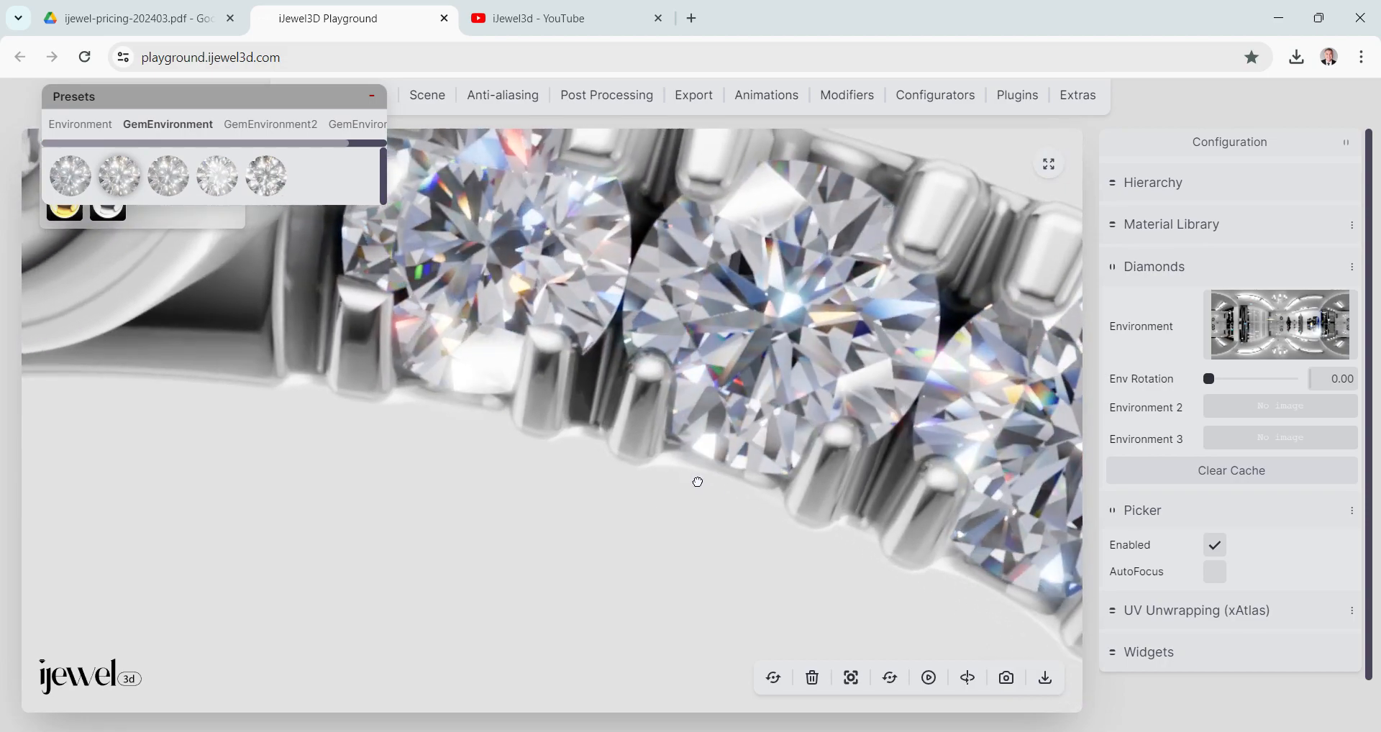
scroll(698, 482, down, 3)
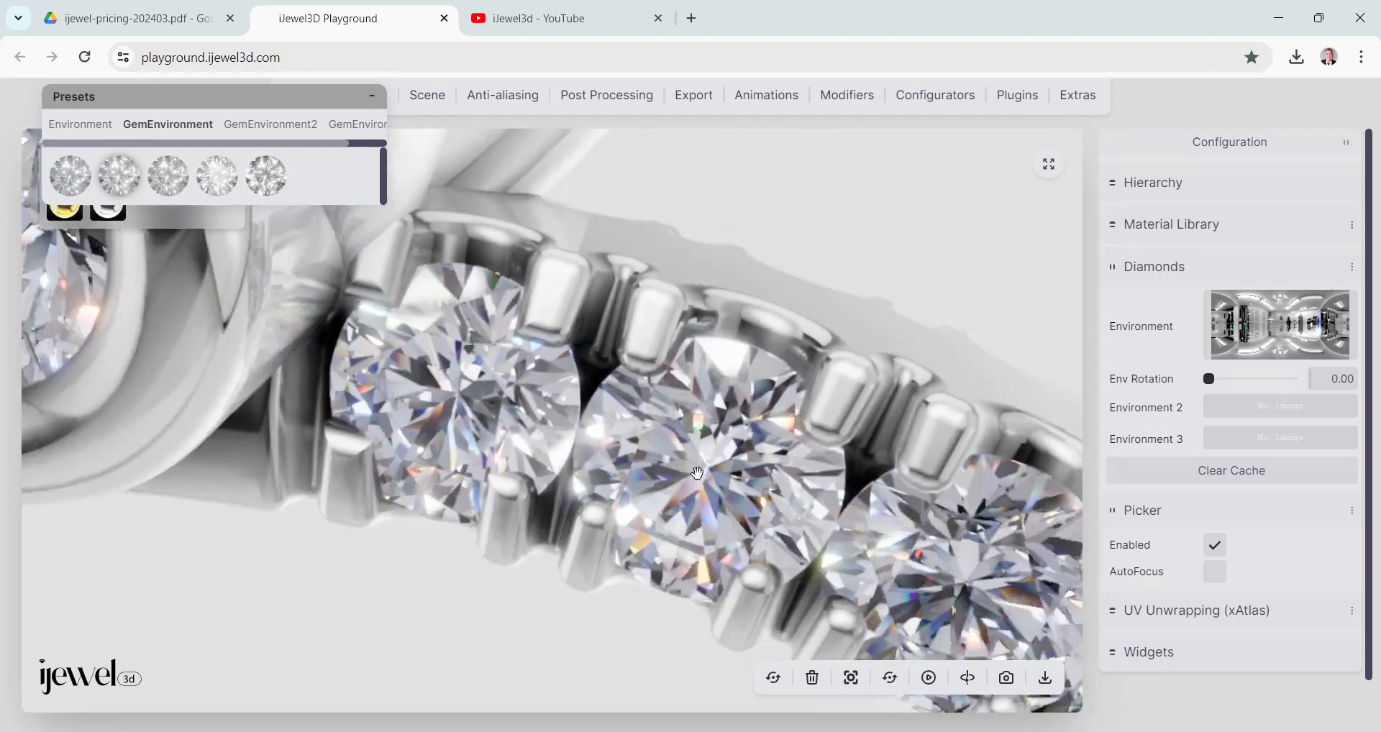
Examine the ring's round diamonds and setting from several angles, selecting the center oval stone.
scroll(697, 472, down, 5)
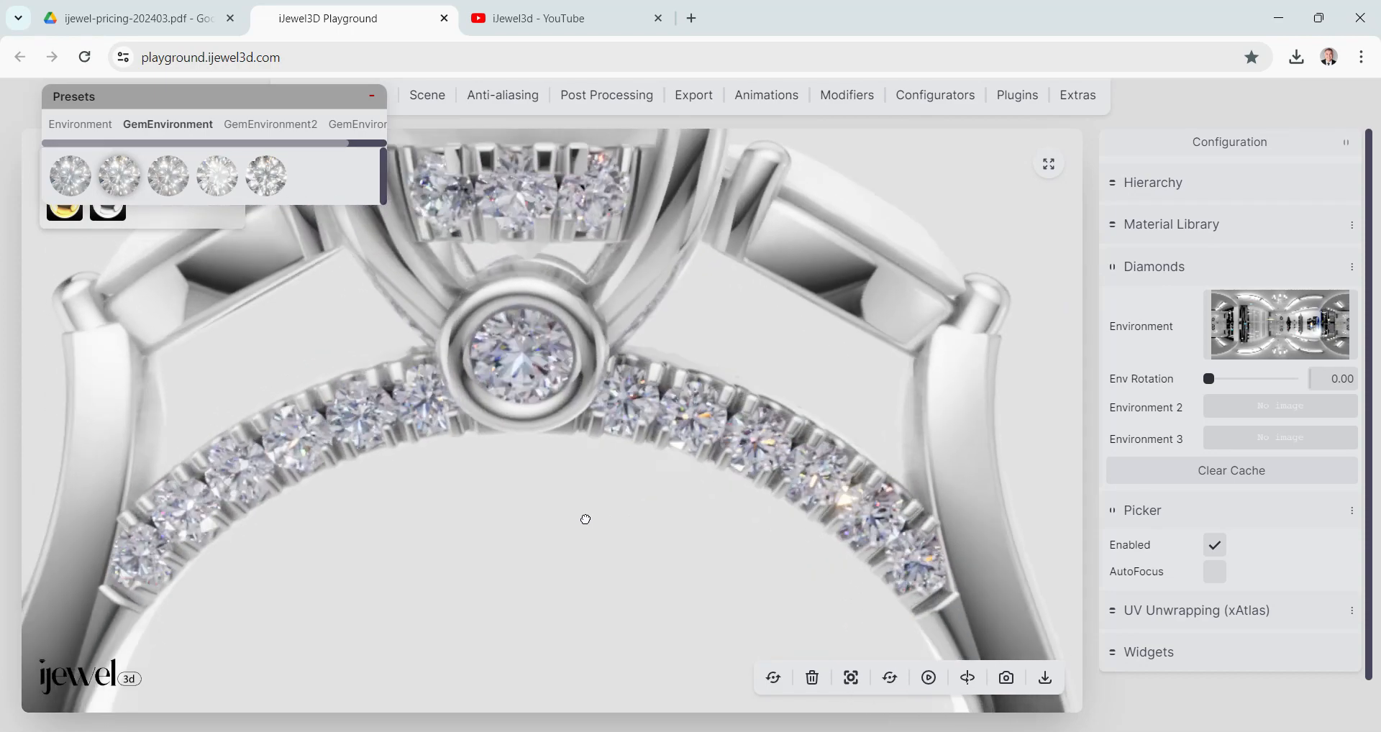
mouse_move(586, 520)
mouse_down()
mouse_move(595, 539)
mouse_move(599, 503)
mouse_move(602, 515)
mouse_move(586, 513)
mouse_up()
scroll(594, 528, down, 5)
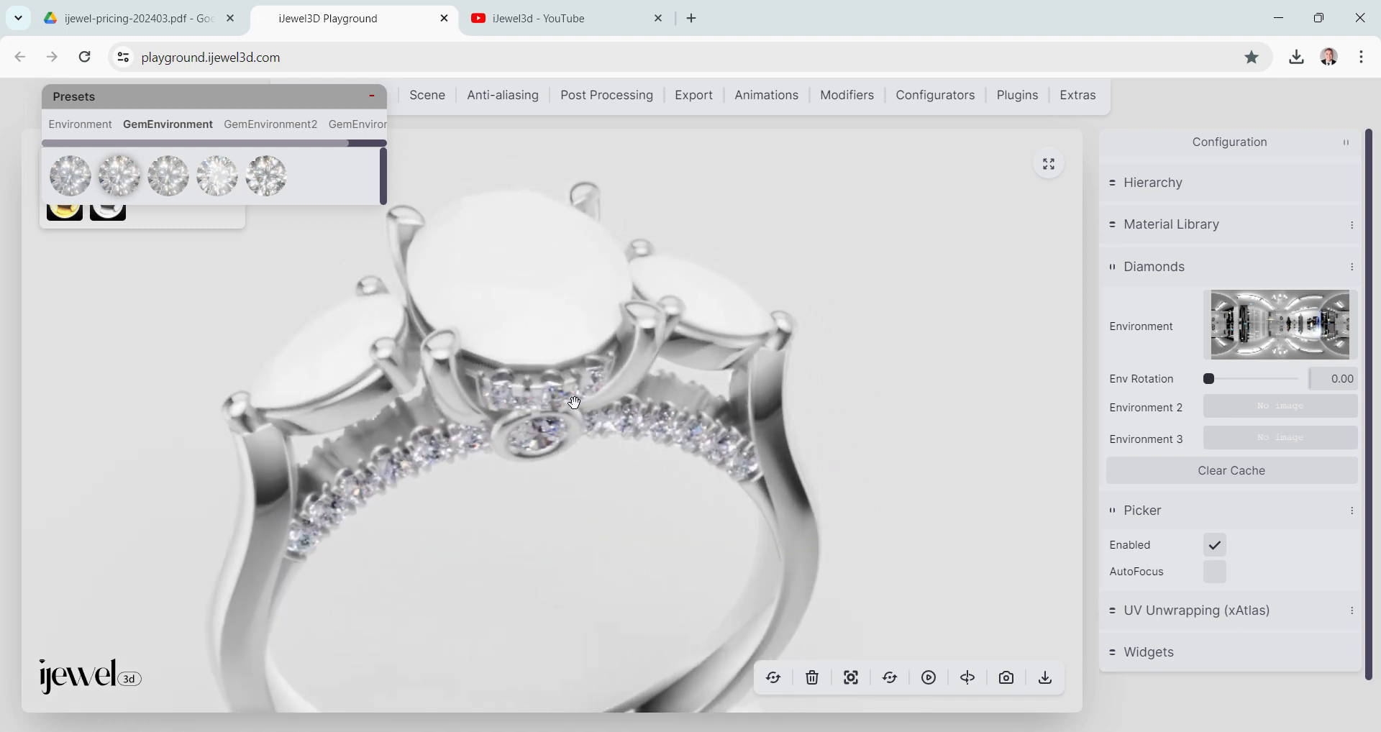
click(524, 269)
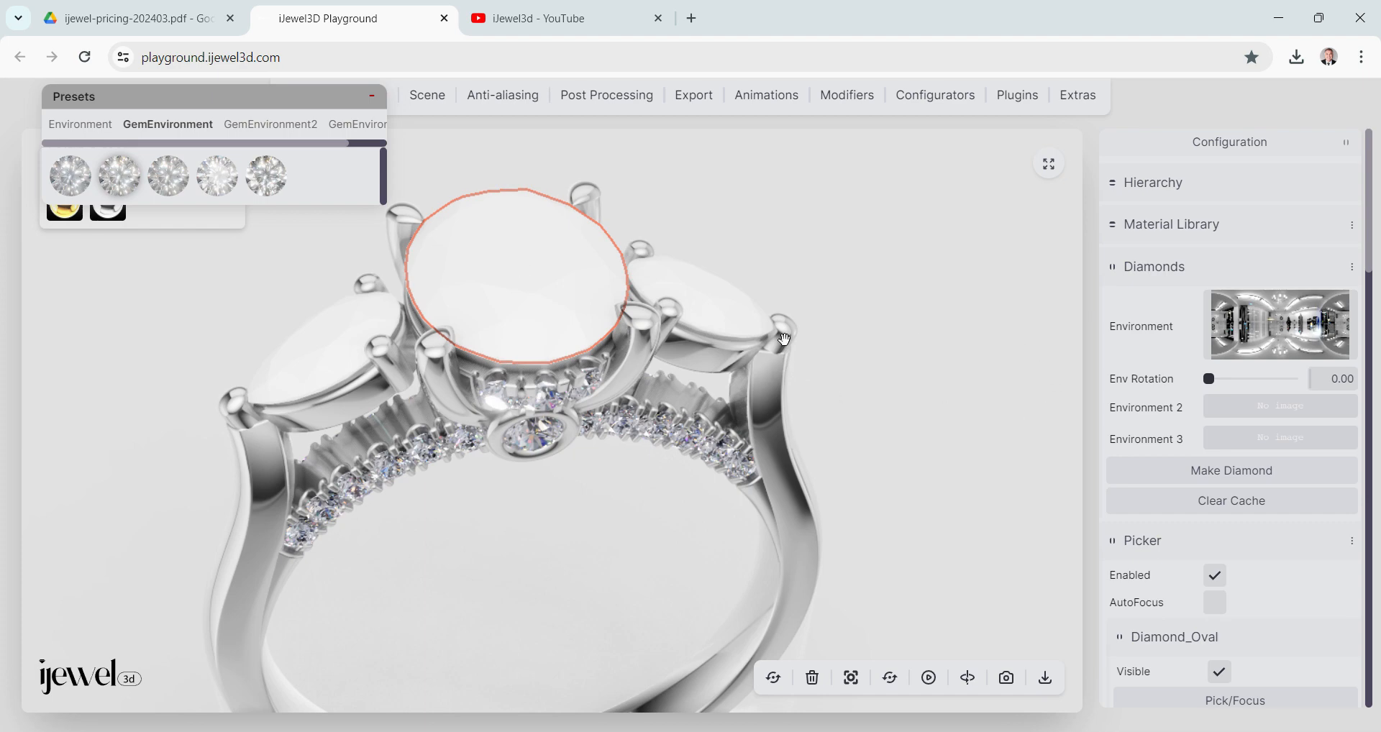
drag(613, 285, 610, 300)
drag(671, 447, 676, 416)
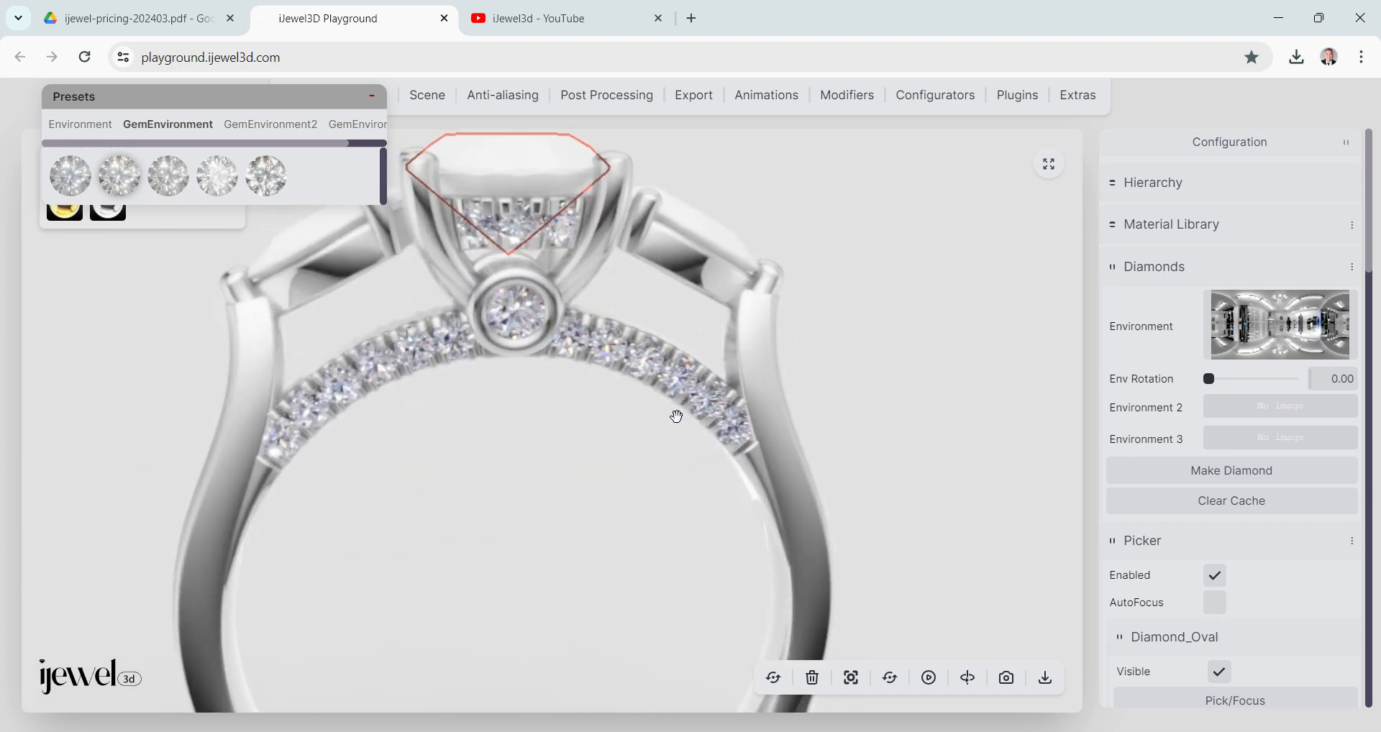
Download the bezel-set stone's diamond material as a .dmat file and show it in the Downloads folder.
click(517, 303)
drag(660, 372, 651, 399)
scroll(1268, 423, down, 5)
scroll(1268, 423, down, 5)
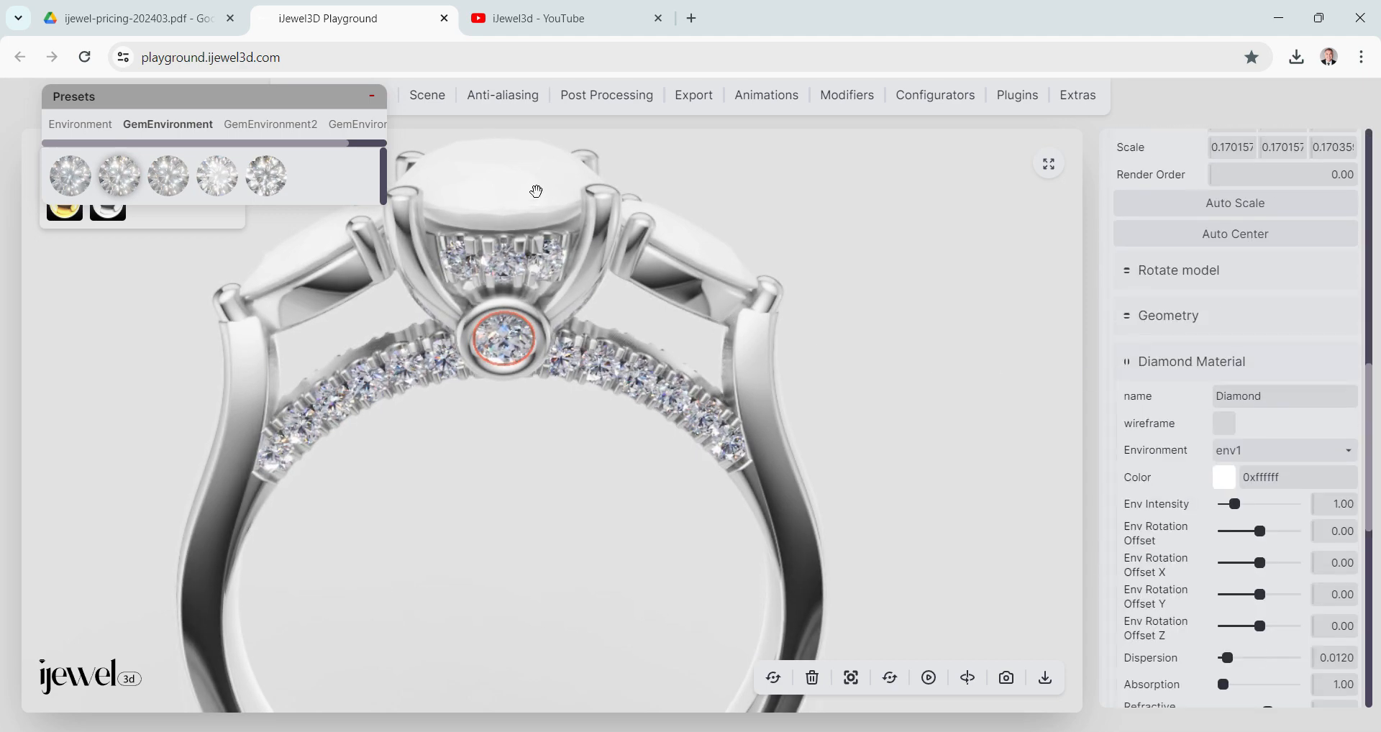
scroll(1237, 453, down, 6)
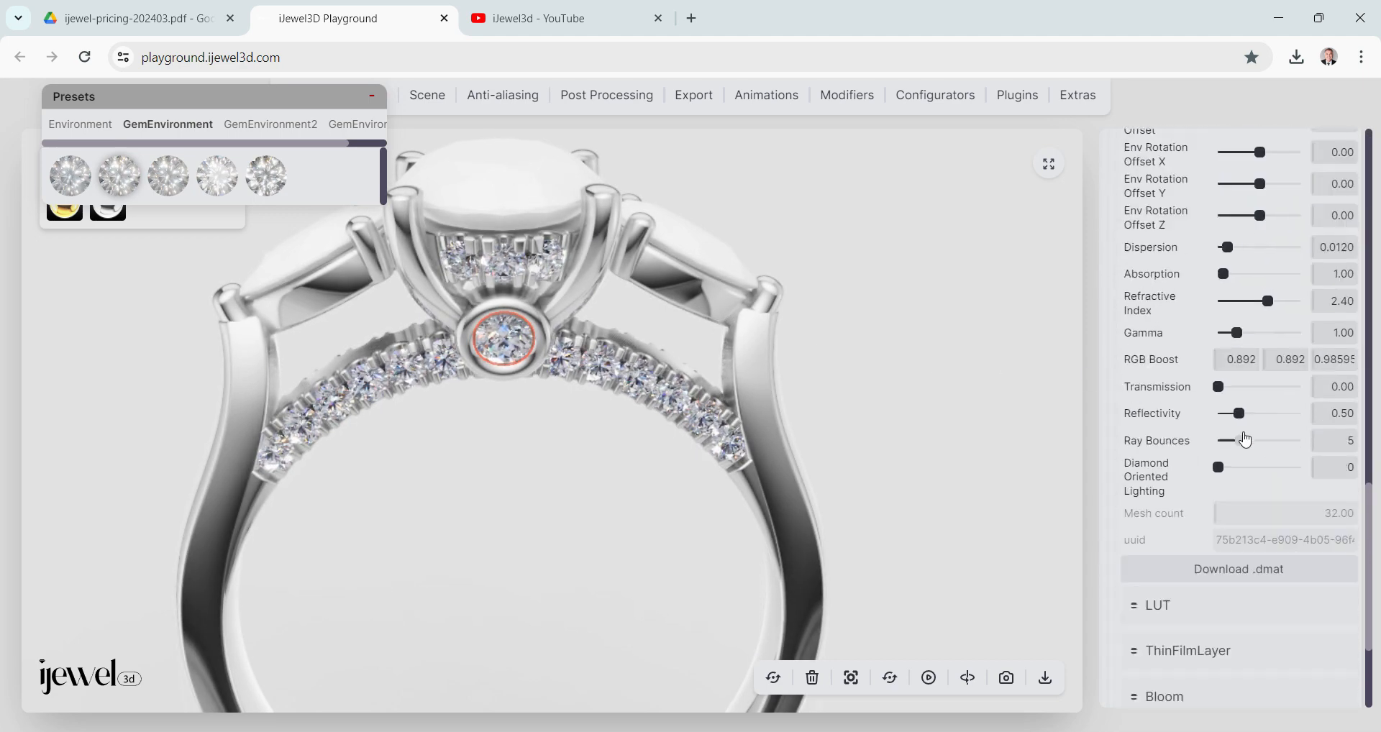
click(1246, 532)
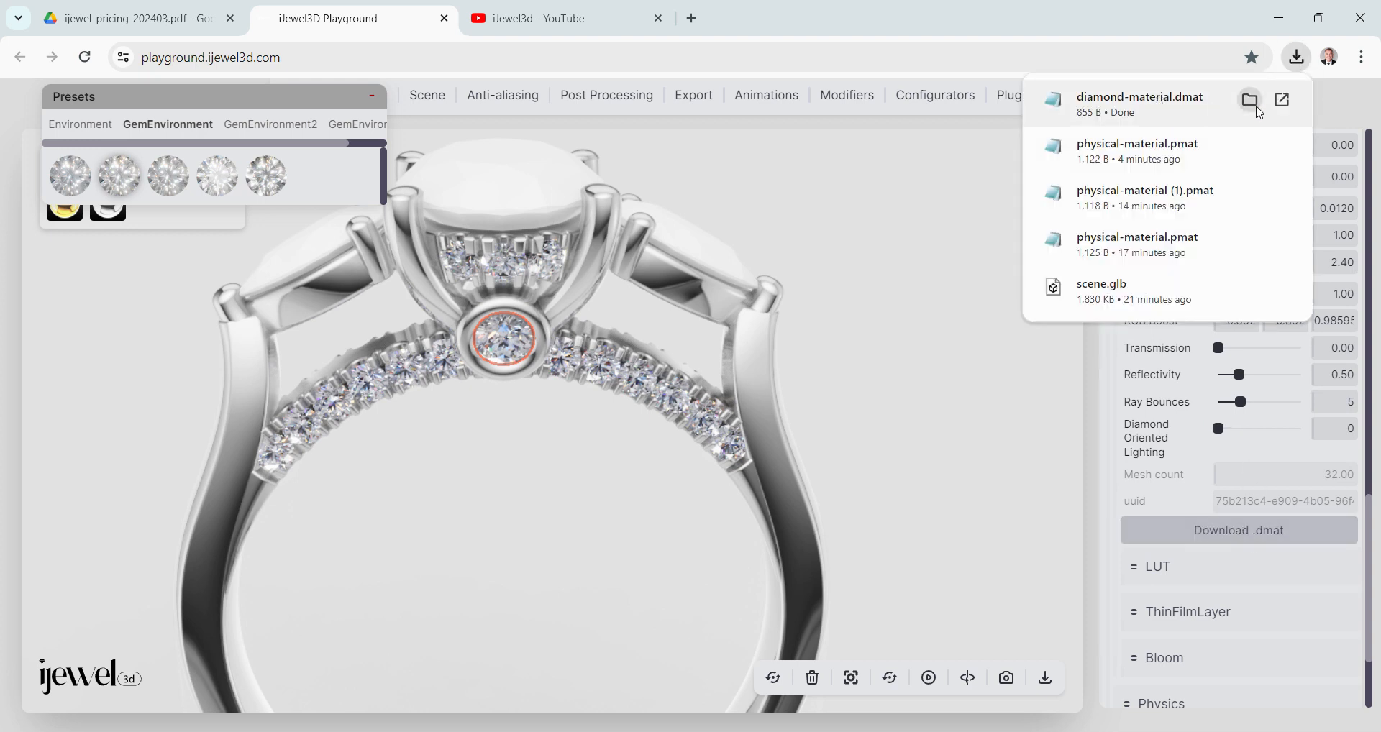
click(1251, 102)
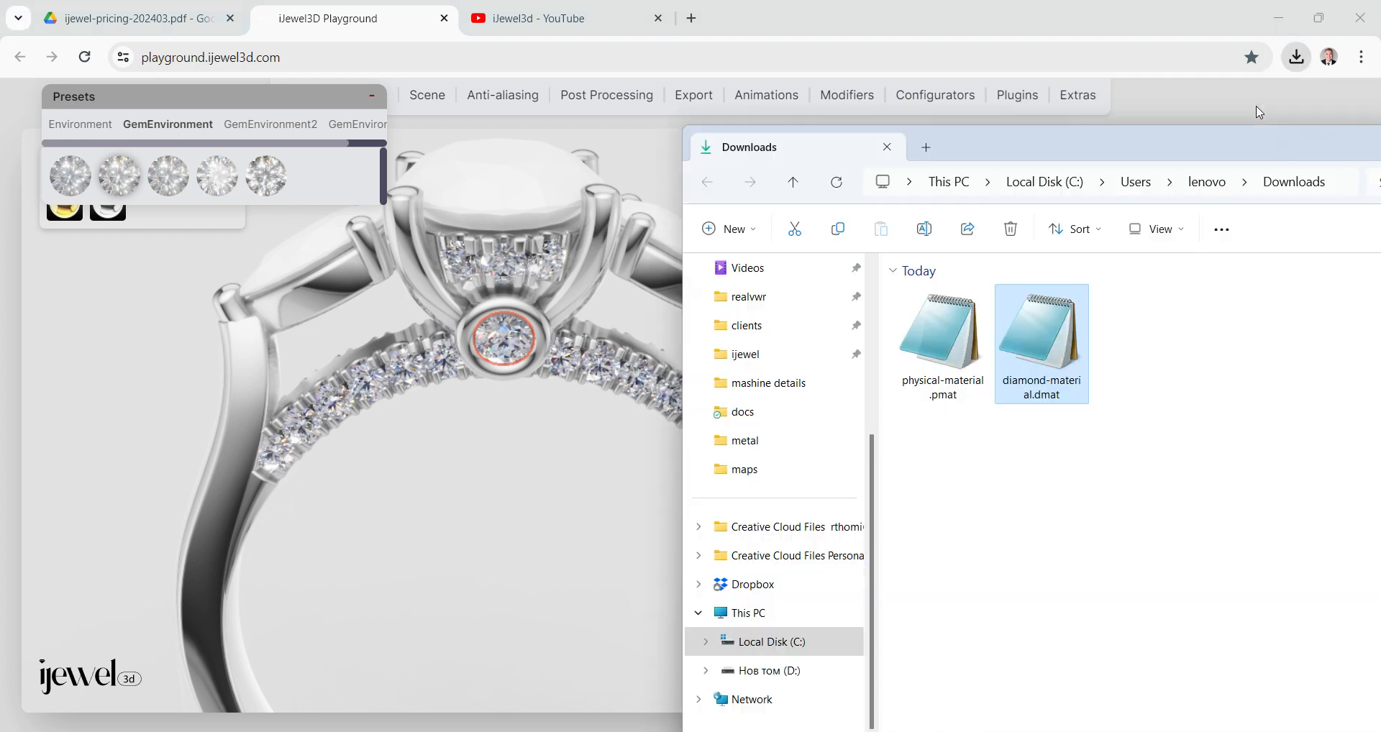
Select the center oval stone and look up diamond-material.dmat in the Downloads folder before returning to the ring.
click(513, 196)
mouse_move(500, 730)
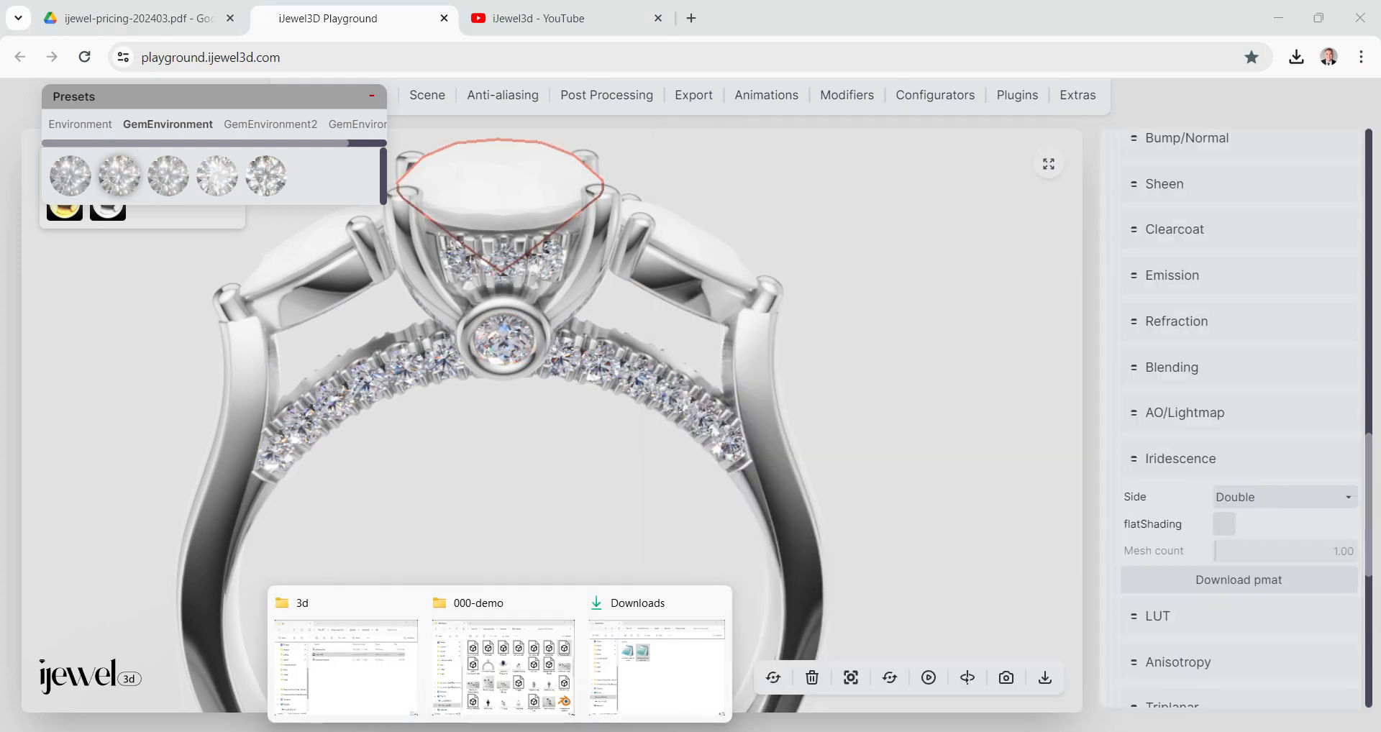
click(654, 699)
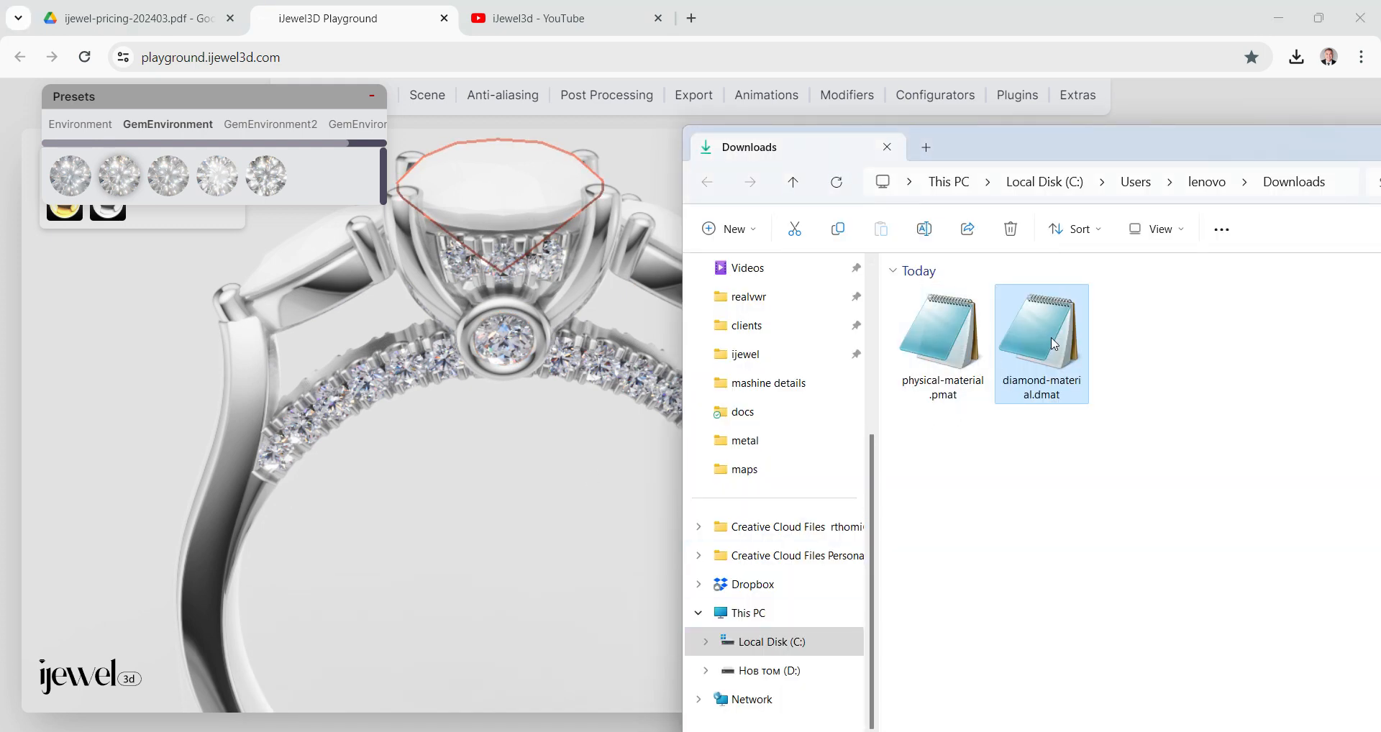
click(533, 524)
drag(533, 464, 549, 487)
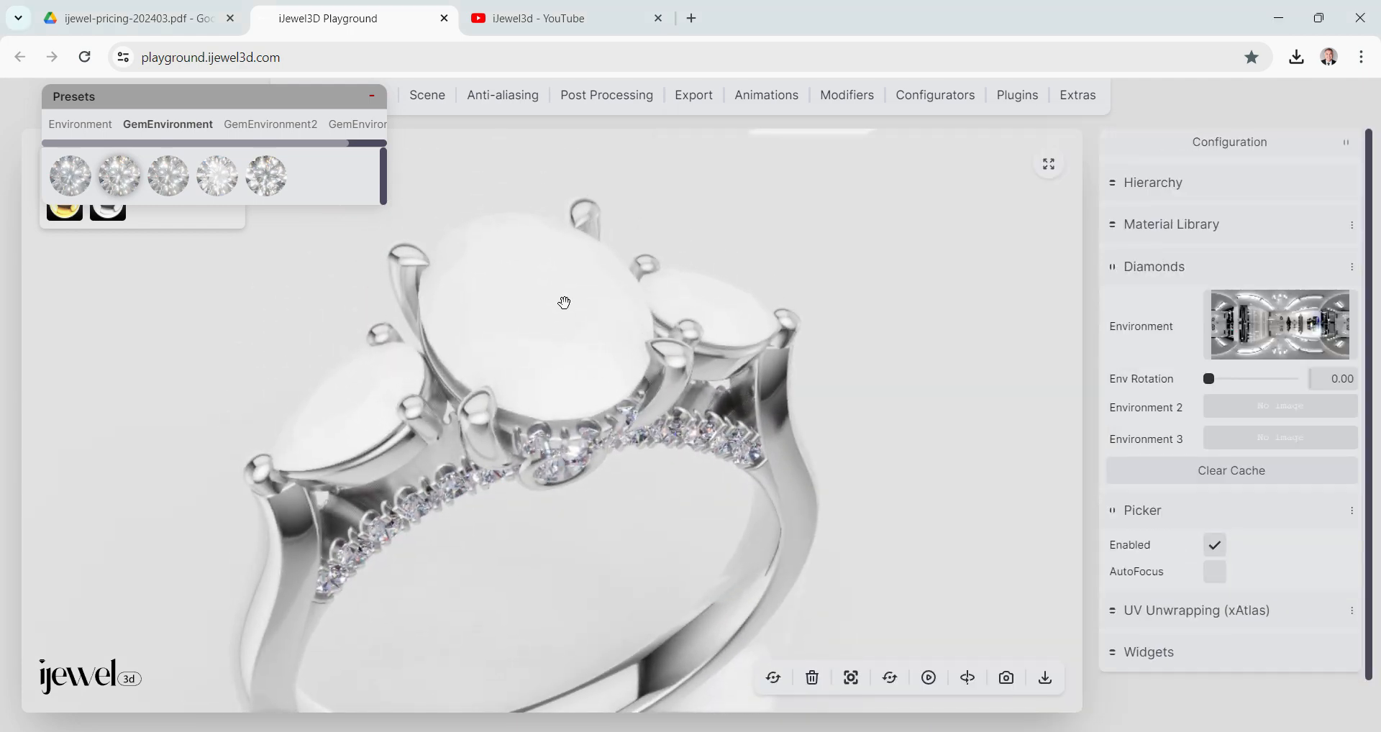
Convert the center oval stone to diamond, using cache key Gem 01 and the default cache size 512.
click(524, 269)
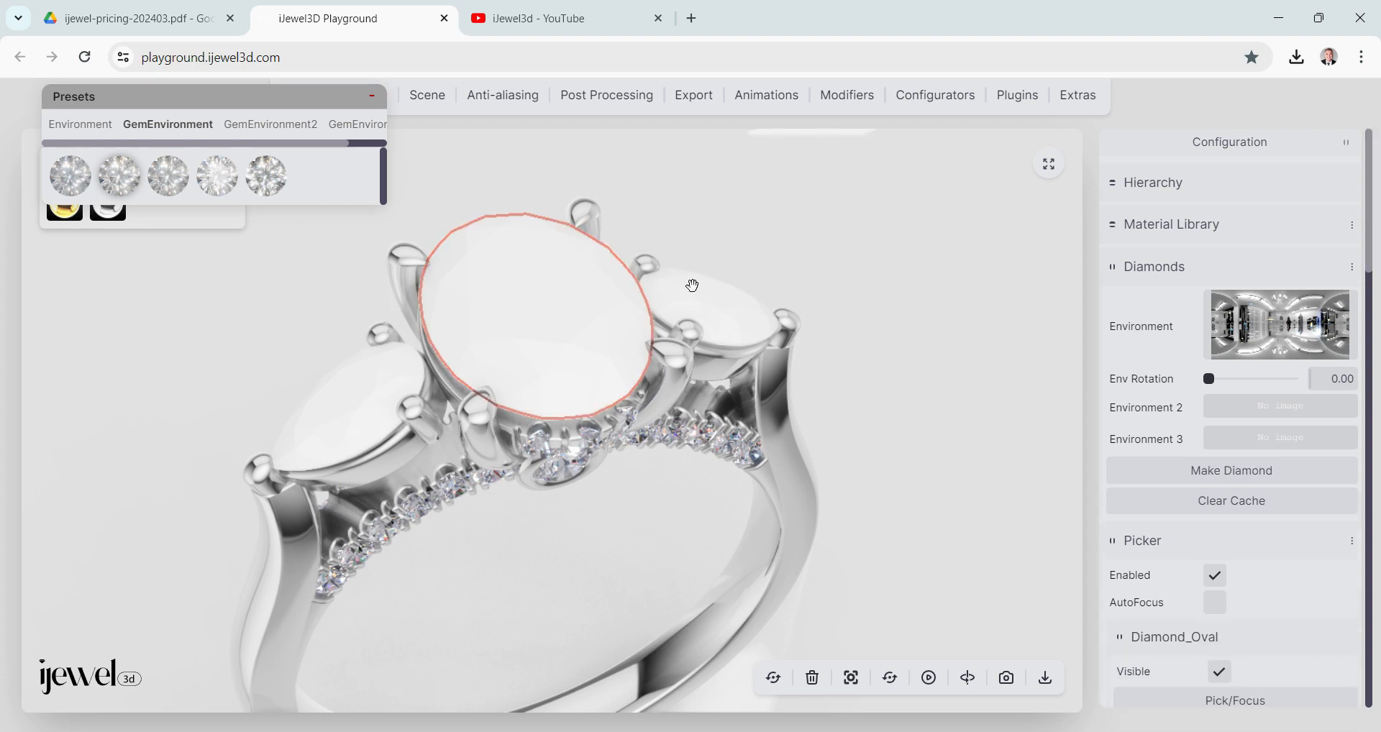
scroll(1141, 309, down, 5)
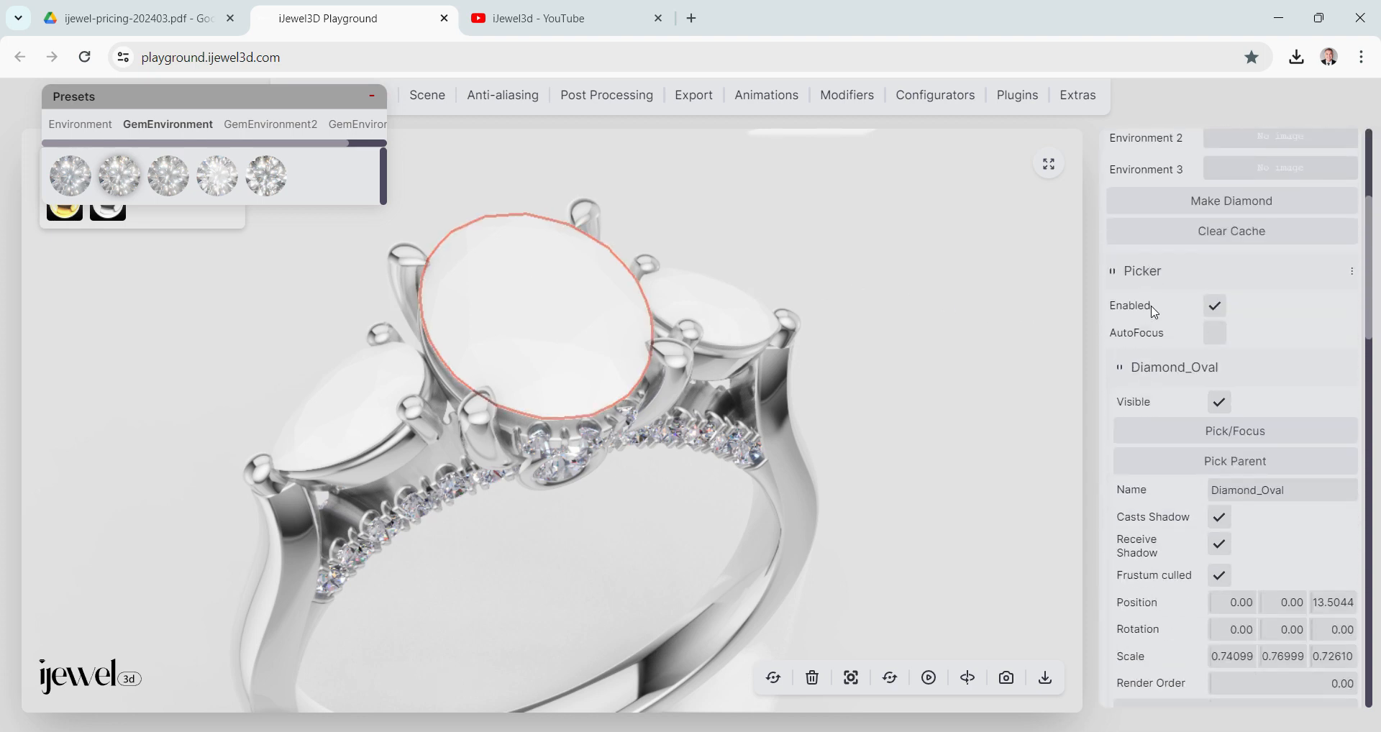
scroll(1145, 291, up, 4)
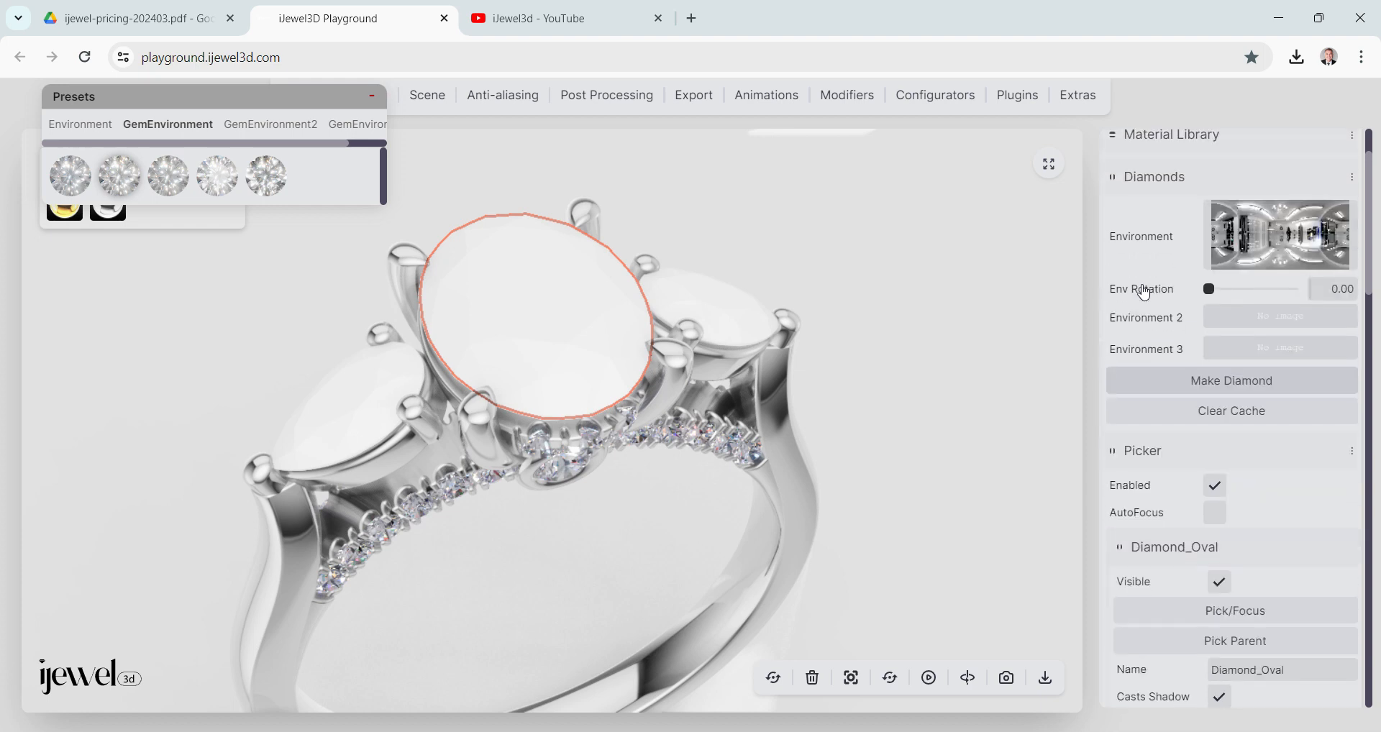
click(1226, 383)
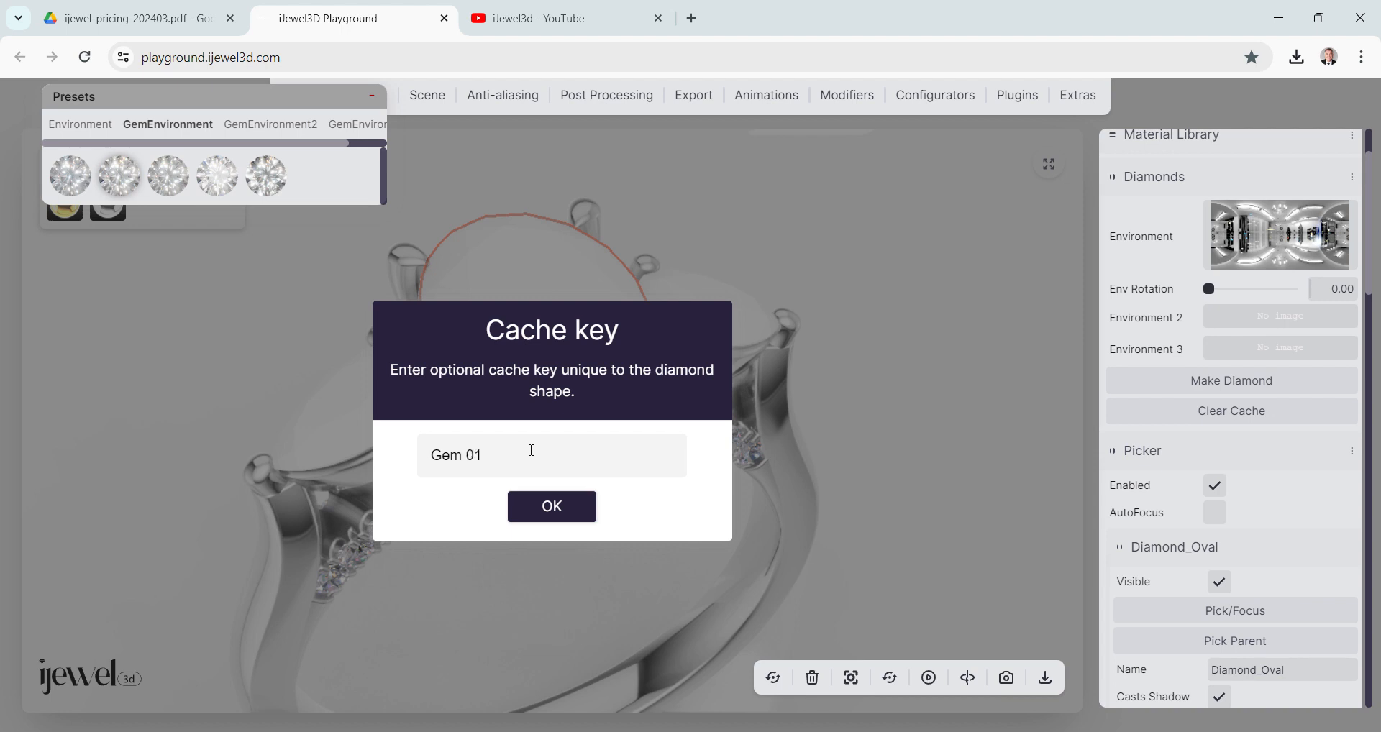
click(551, 516)
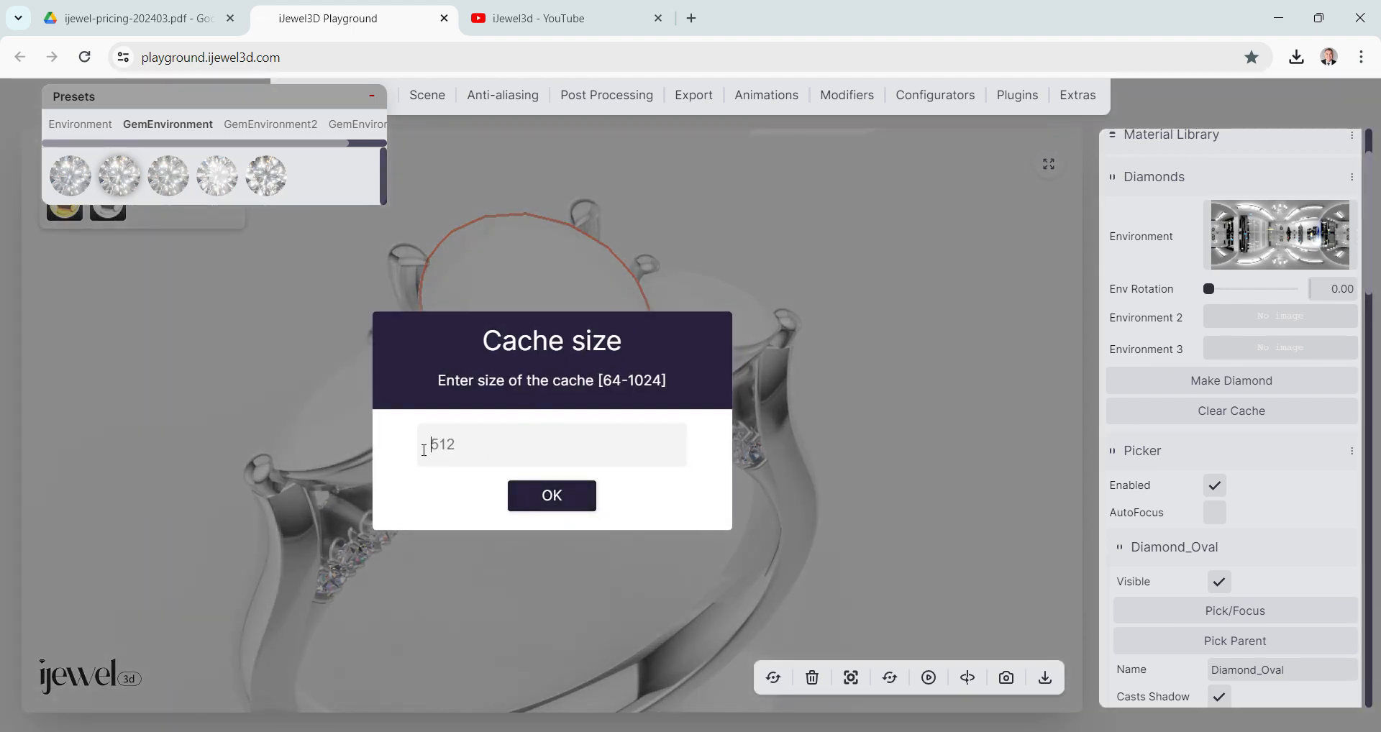
click(554, 495)
Try light red 0xff9494 and yellow-green 0xccff94 as the color of the oval stone's Gem 01 material.
mouse_move(563, 516)
mouse_down()
mouse_move(544, 549)
mouse_move(548, 504)
mouse_move(575, 507)
mouse_up()
scroll(1275, 445, down, 3)
scroll(1275, 446, down, 5)
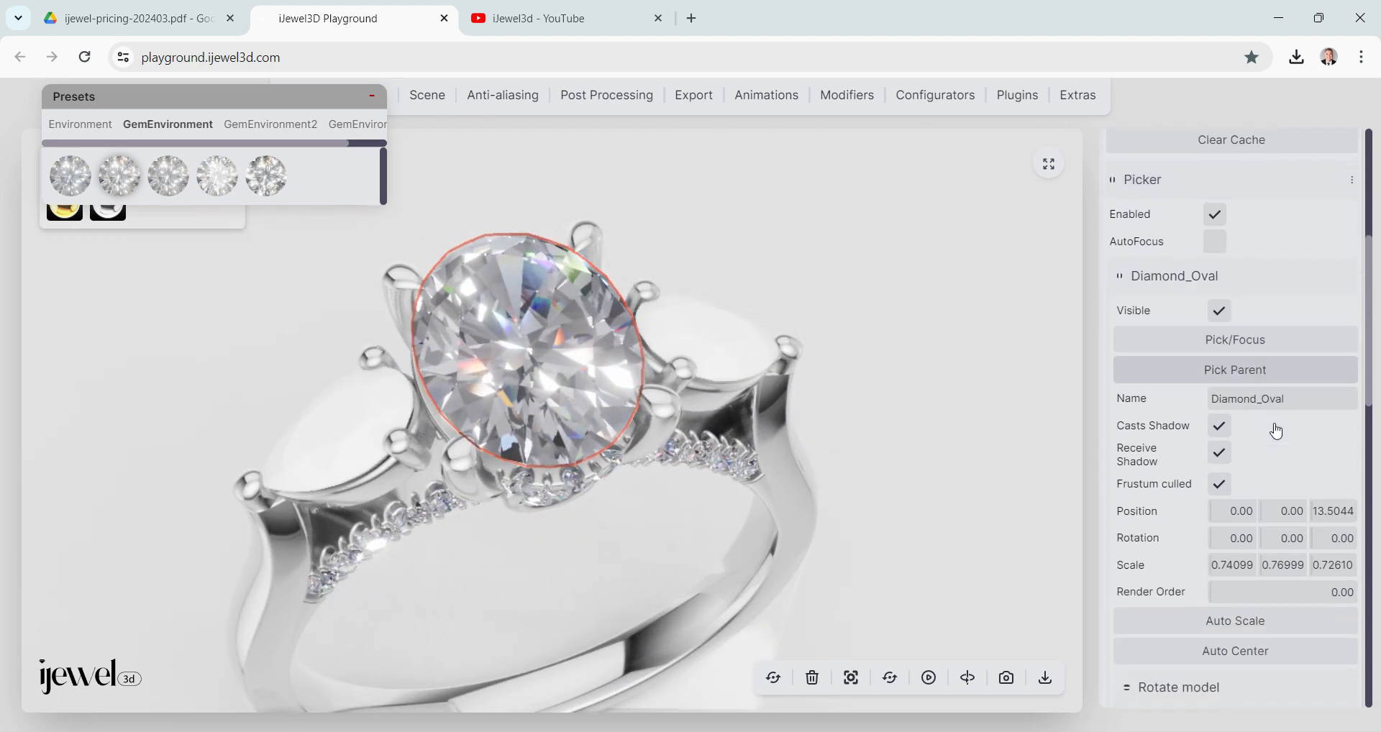
scroll(1283, 426, down, 3)
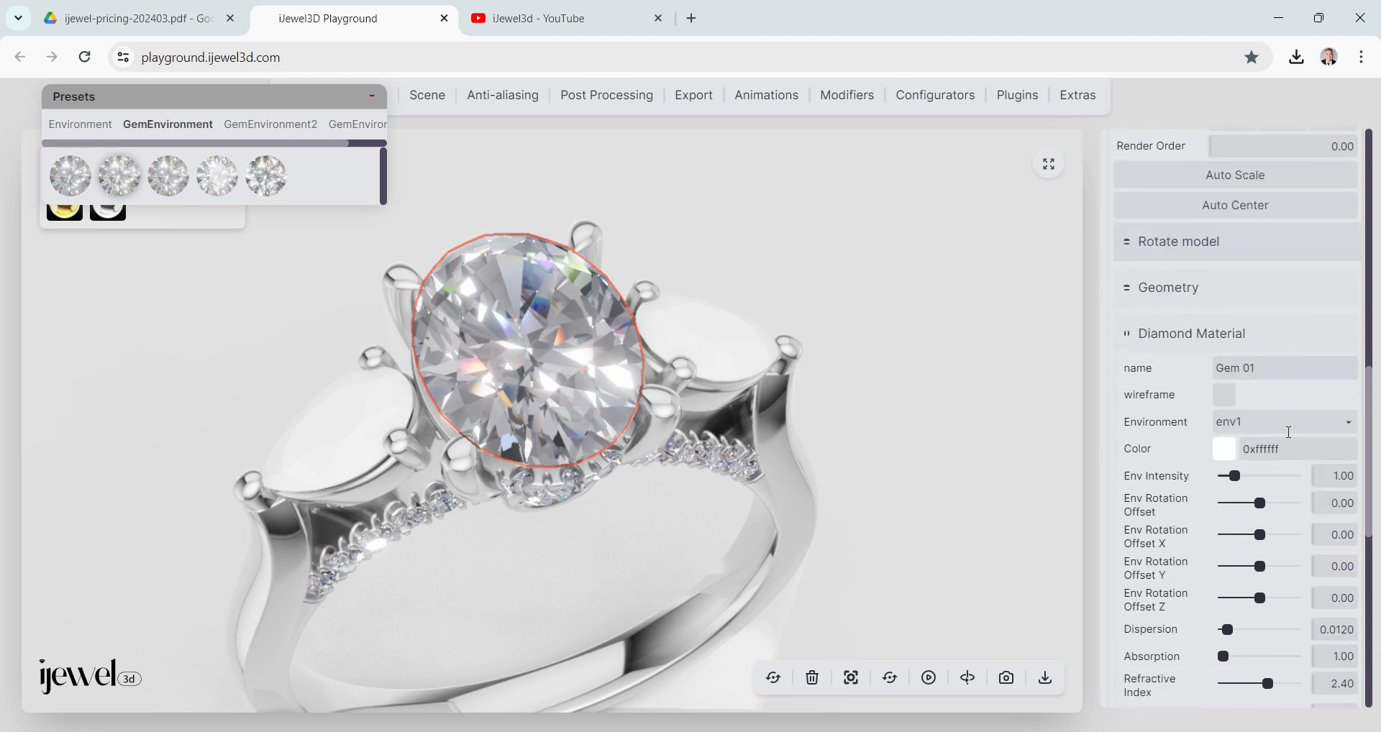
scroll(1266, 426, down, 1)
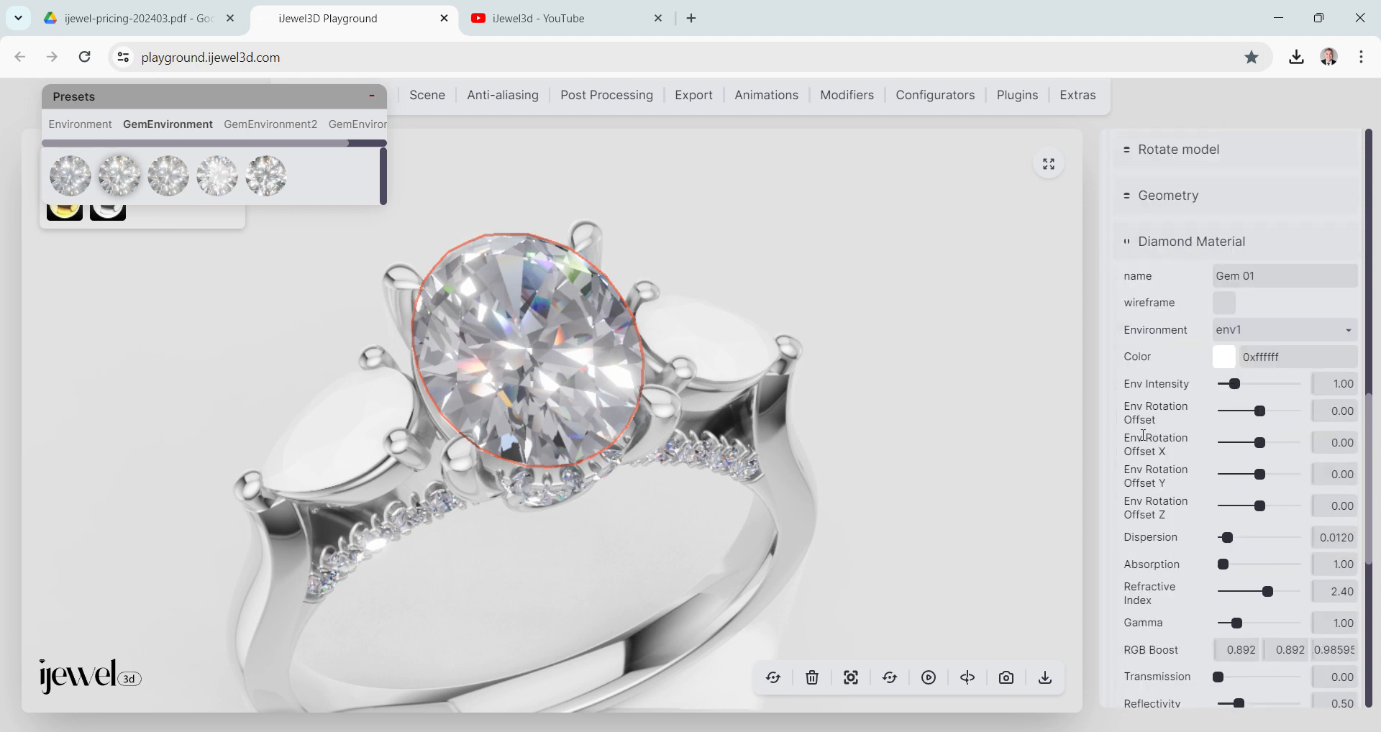
drag(814, 418, 919, 456)
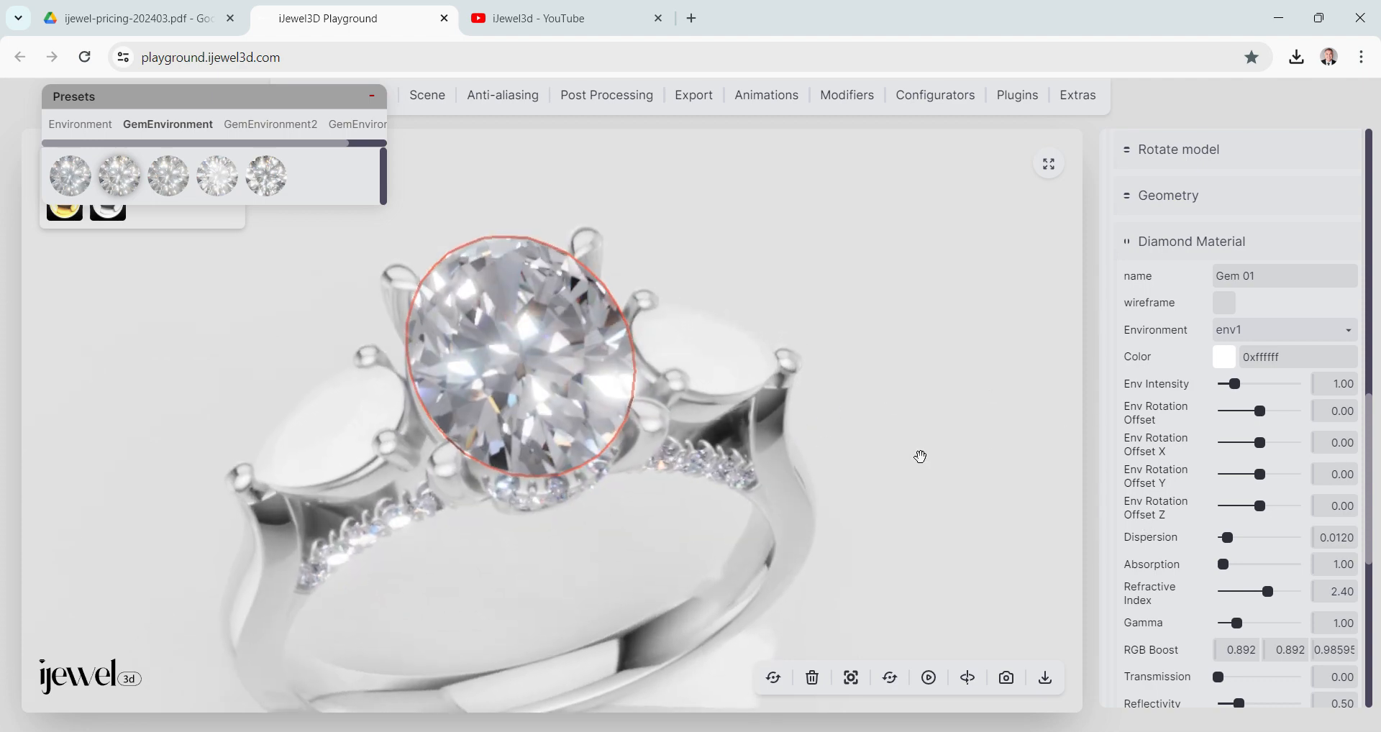
click(1224, 357)
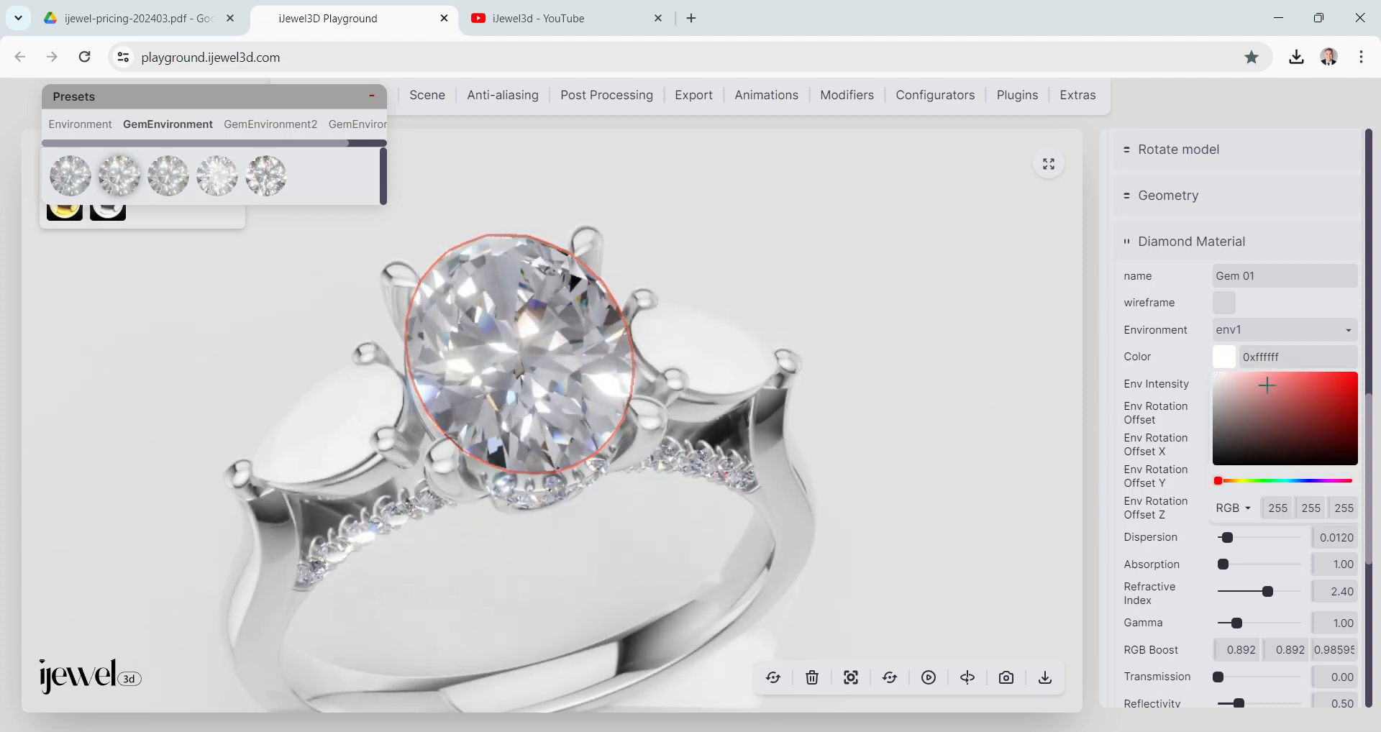
drag(1267, 386, 1275, 373)
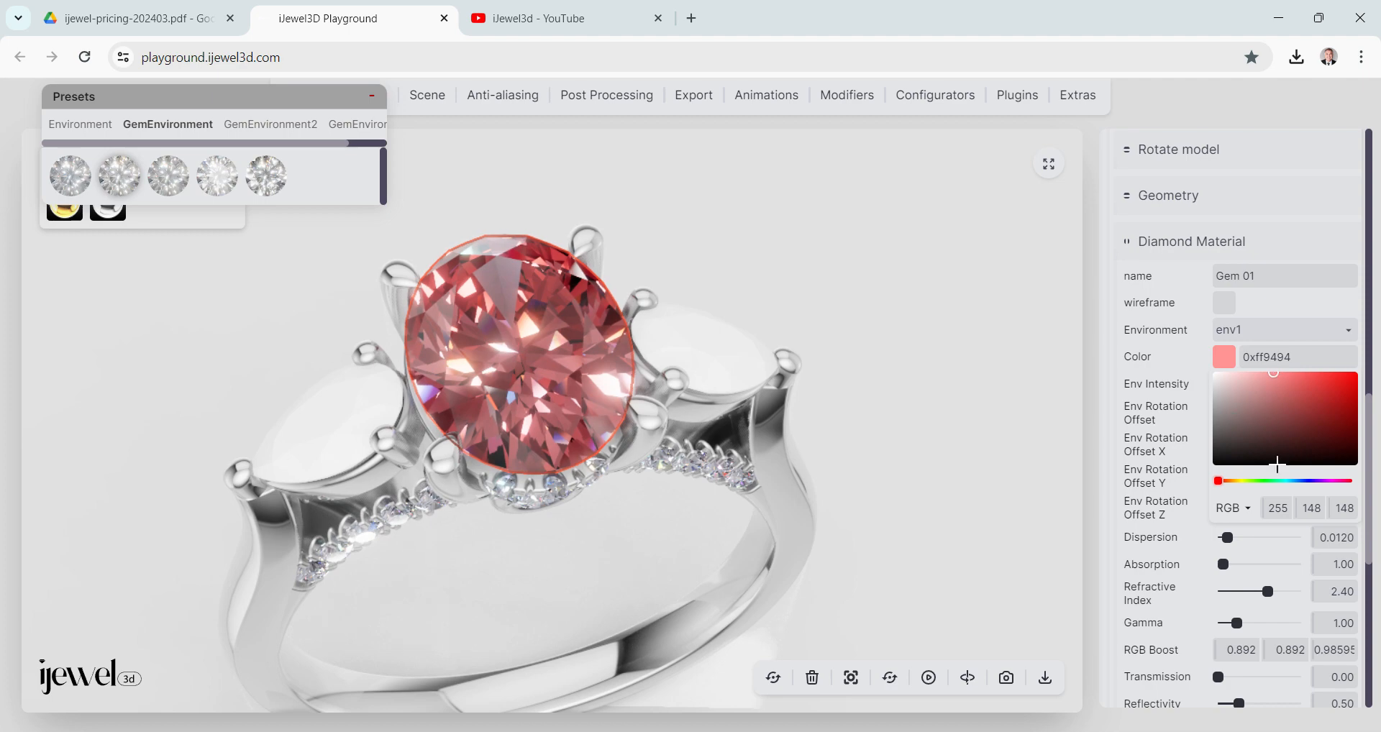
click(1253, 481)
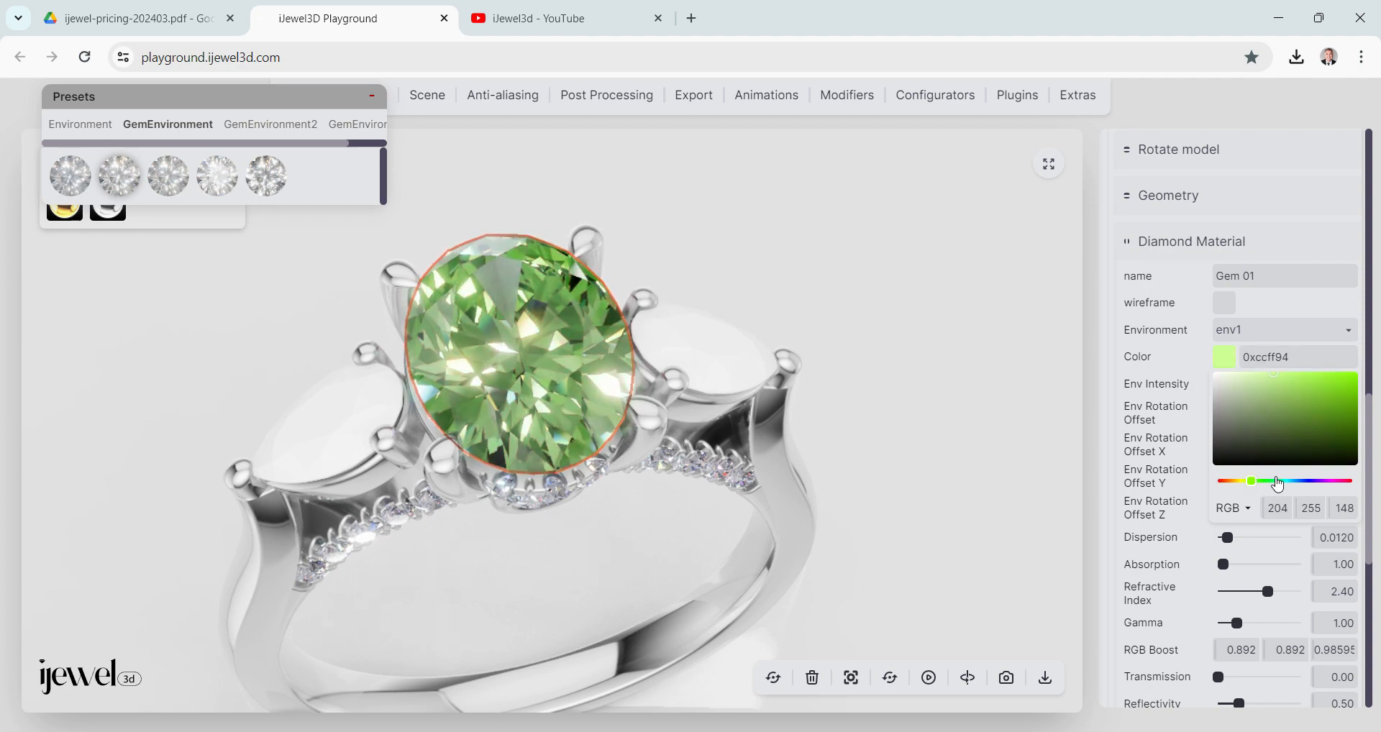
drag(917, 411, 910, 447)
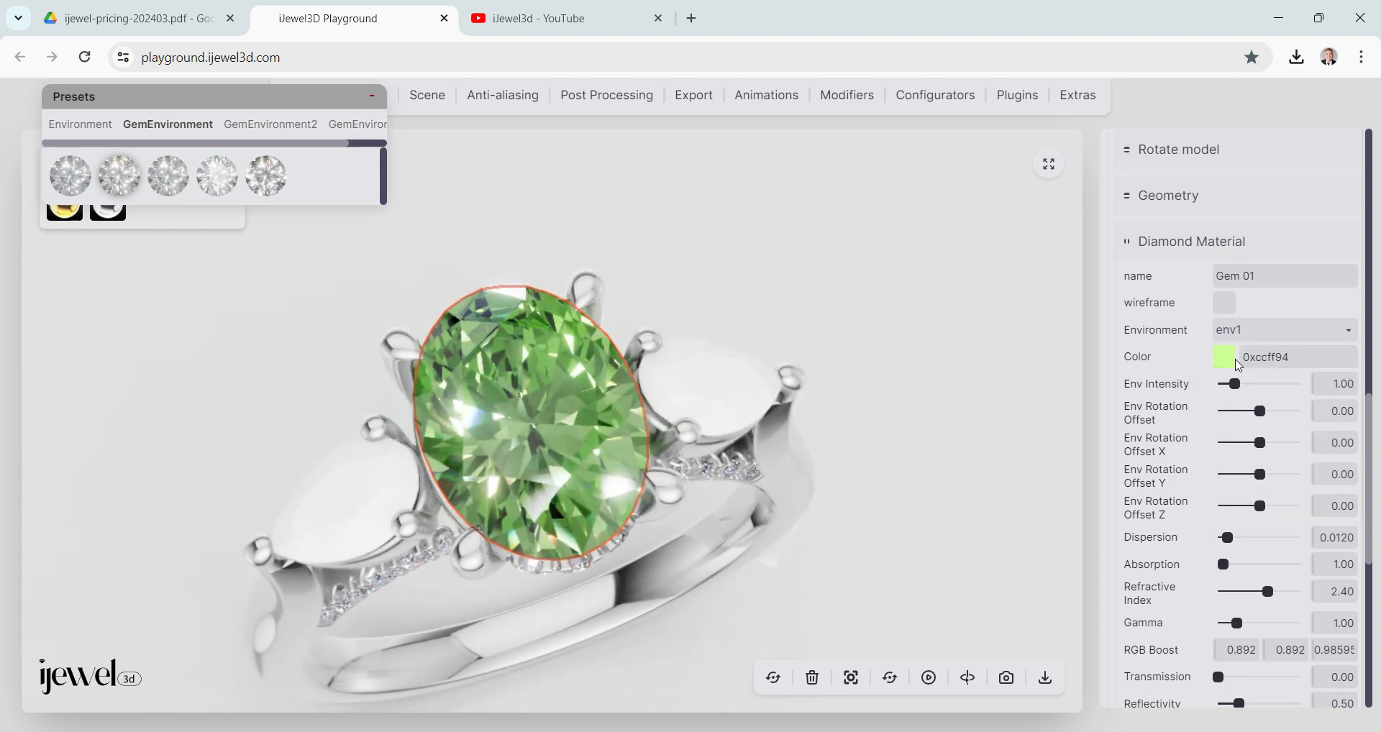
Set the Gem 01 material's color to pale green 0xcdf9b9 and check the oval stone from another angle.
click(1228, 359)
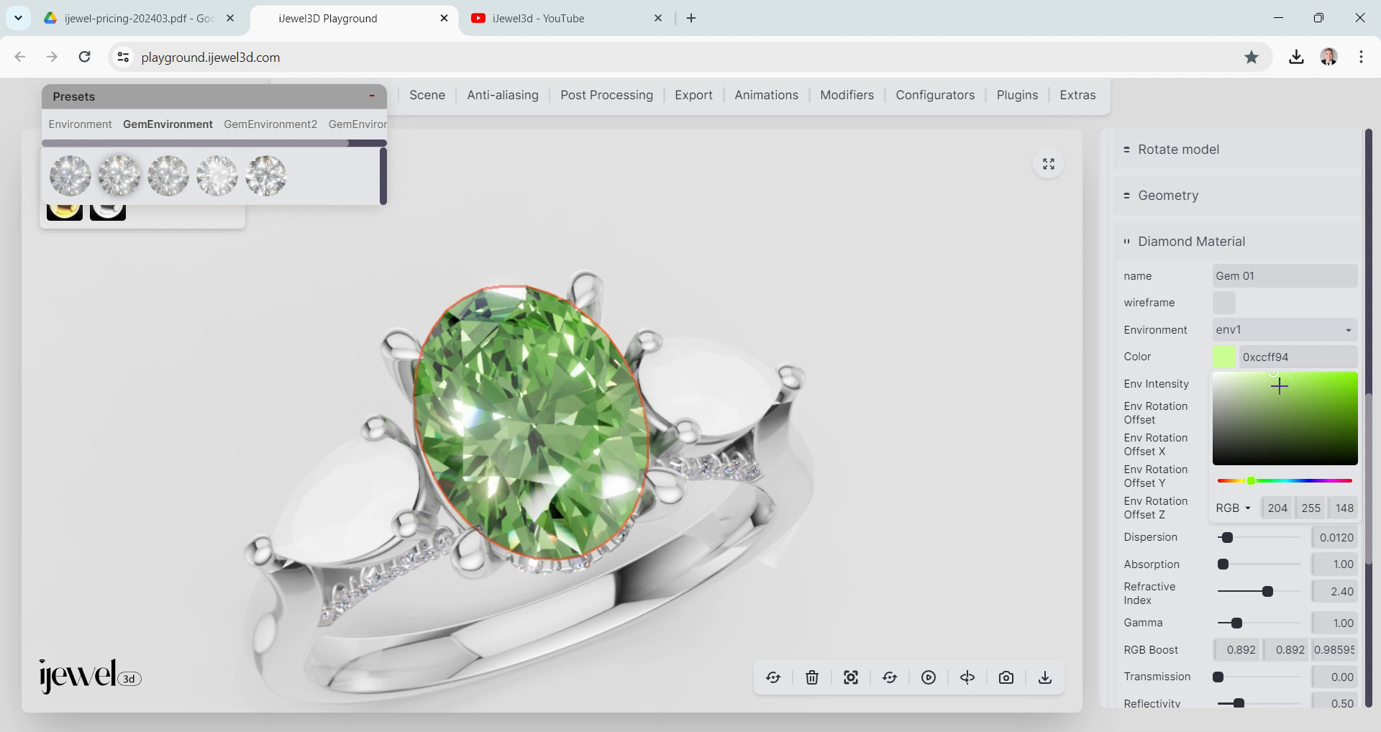
drag(1266, 385, 1253, 381)
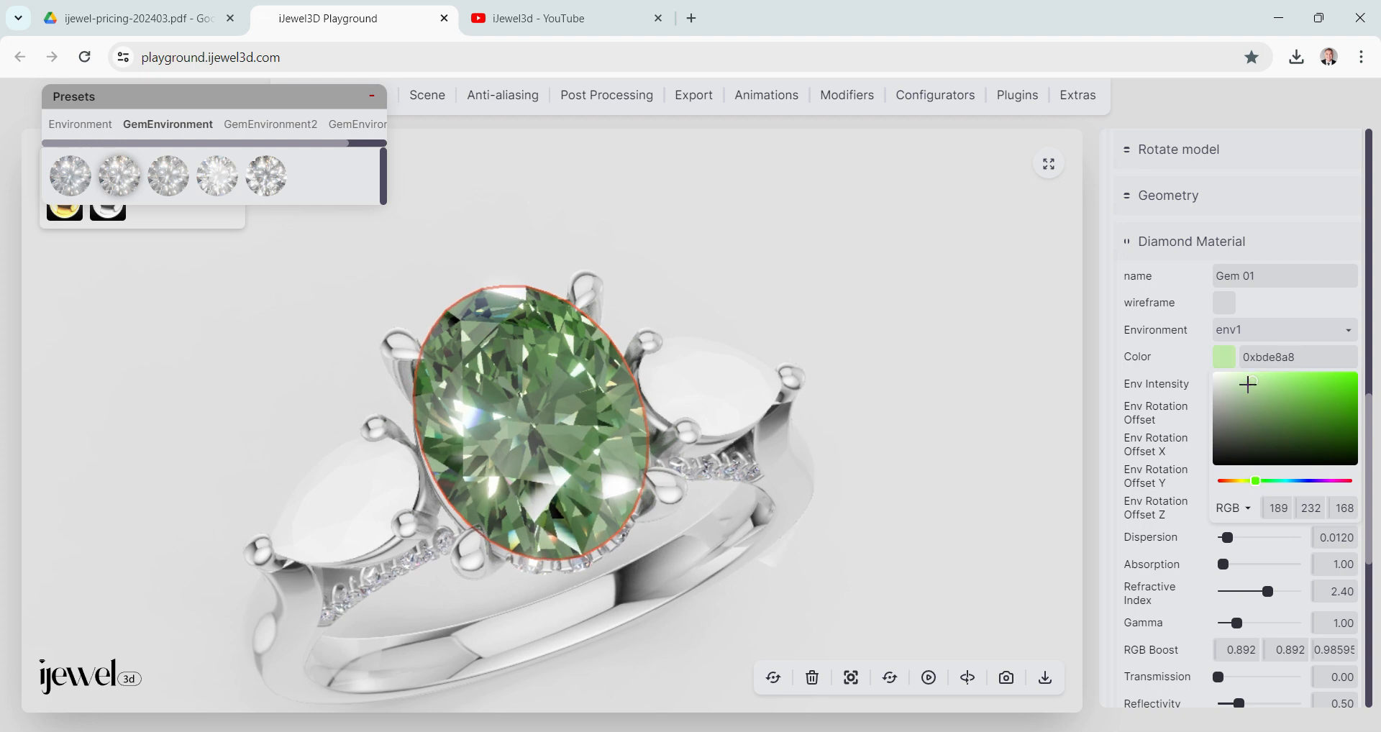
drag(1248, 385, 1251, 375)
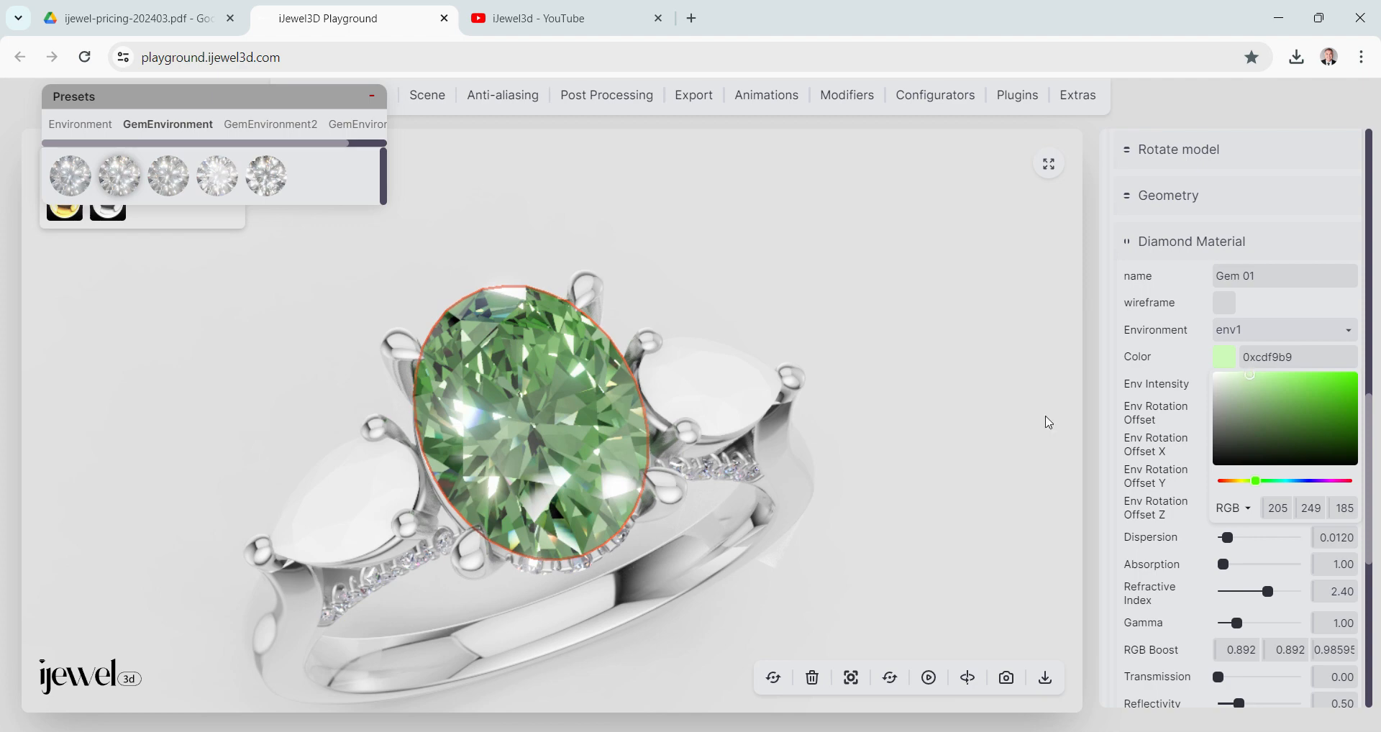
drag(803, 437, 916, 464)
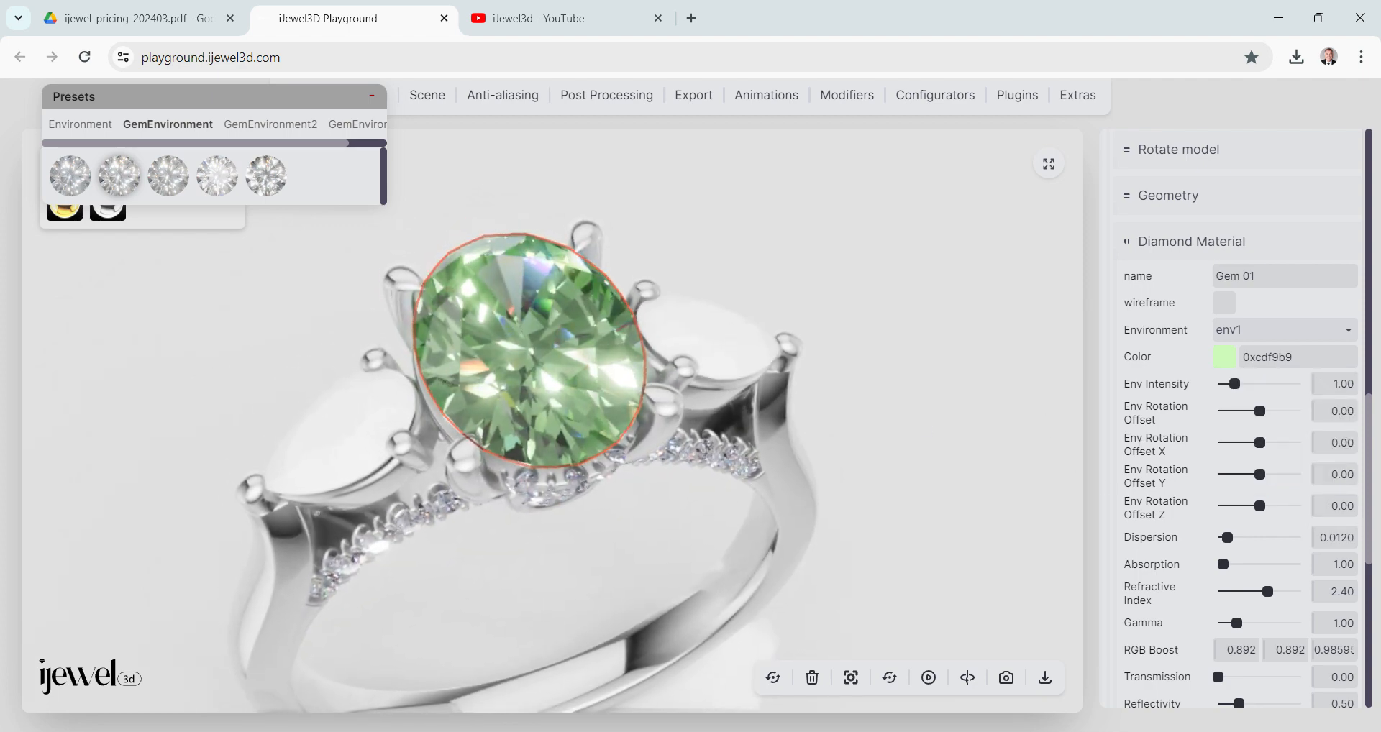
Set the oval stone's dispersion to 0 and its environment rotation offset to -1.21.
drag(586, 389, 533, 365)
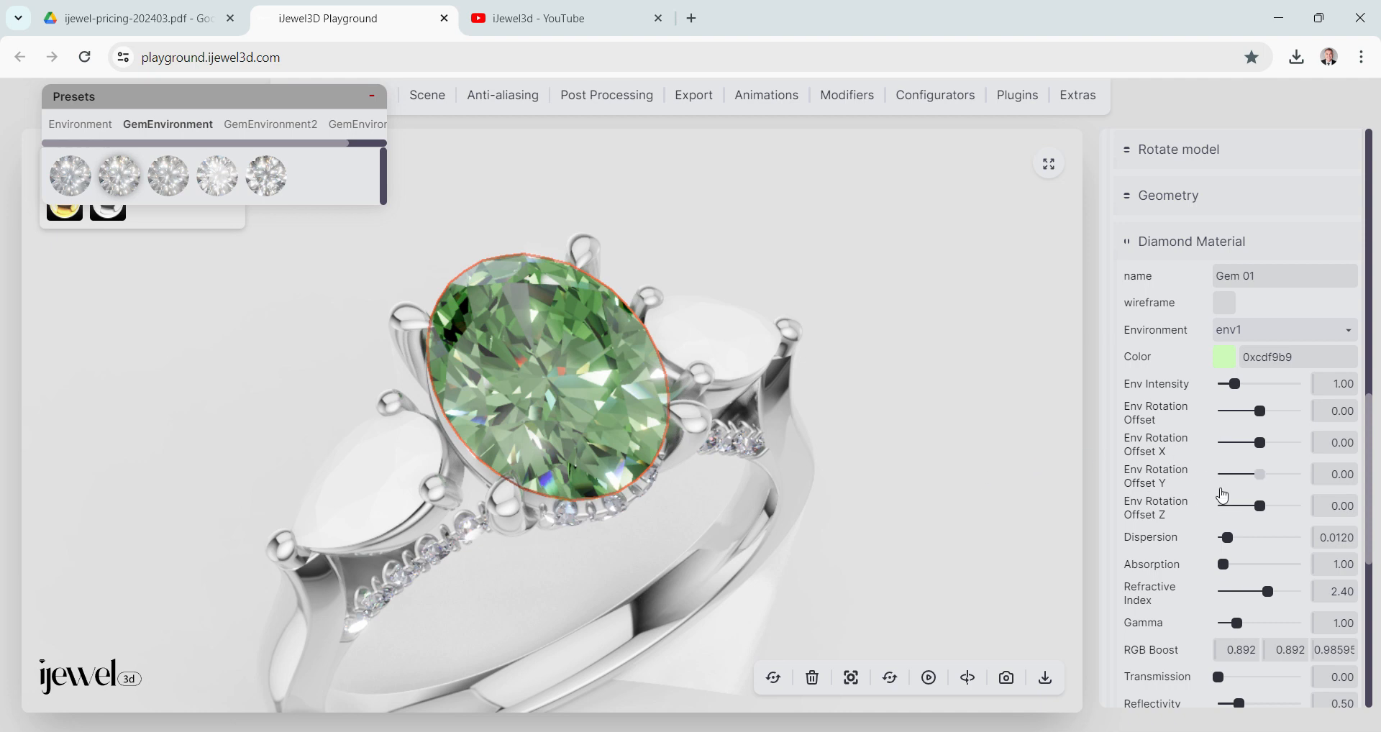
drag(1221, 544, 1152, 561)
mouse_move(929, 566)
mouse_down()
mouse_move(894, 572)
mouse_move(925, 568)
mouse_up()
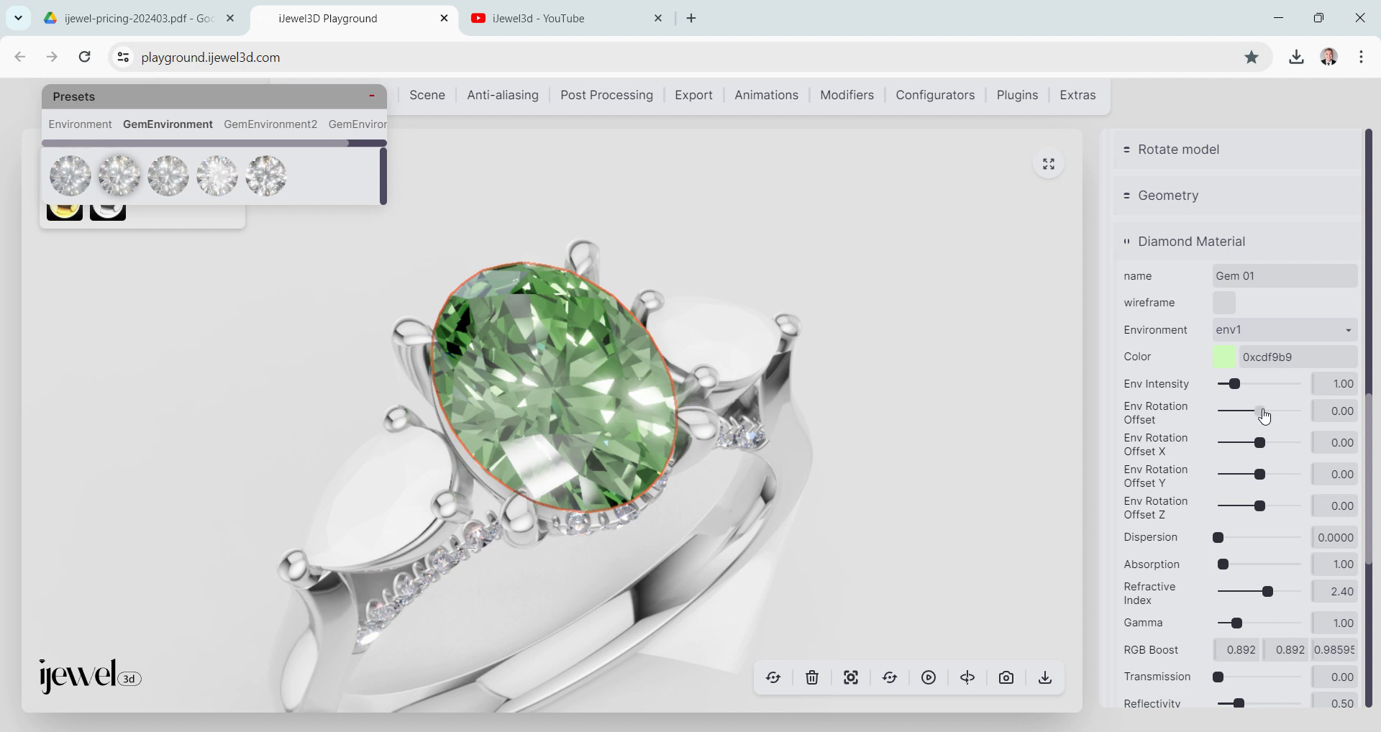
drag(1265, 416, 1247, 426)
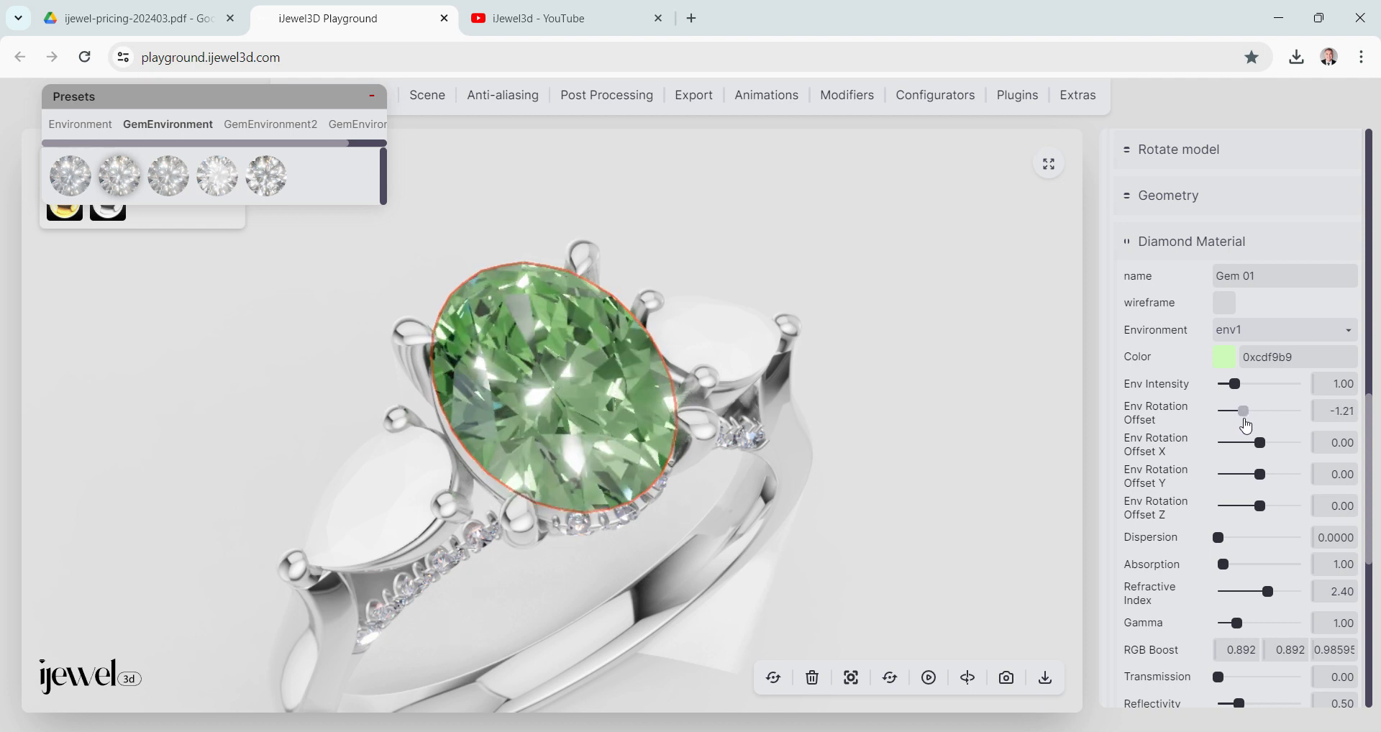
mouse_move(849, 466)
mouse_down()
mouse_move(839, 437)
mouse_move(849, 464)
mouse_up()
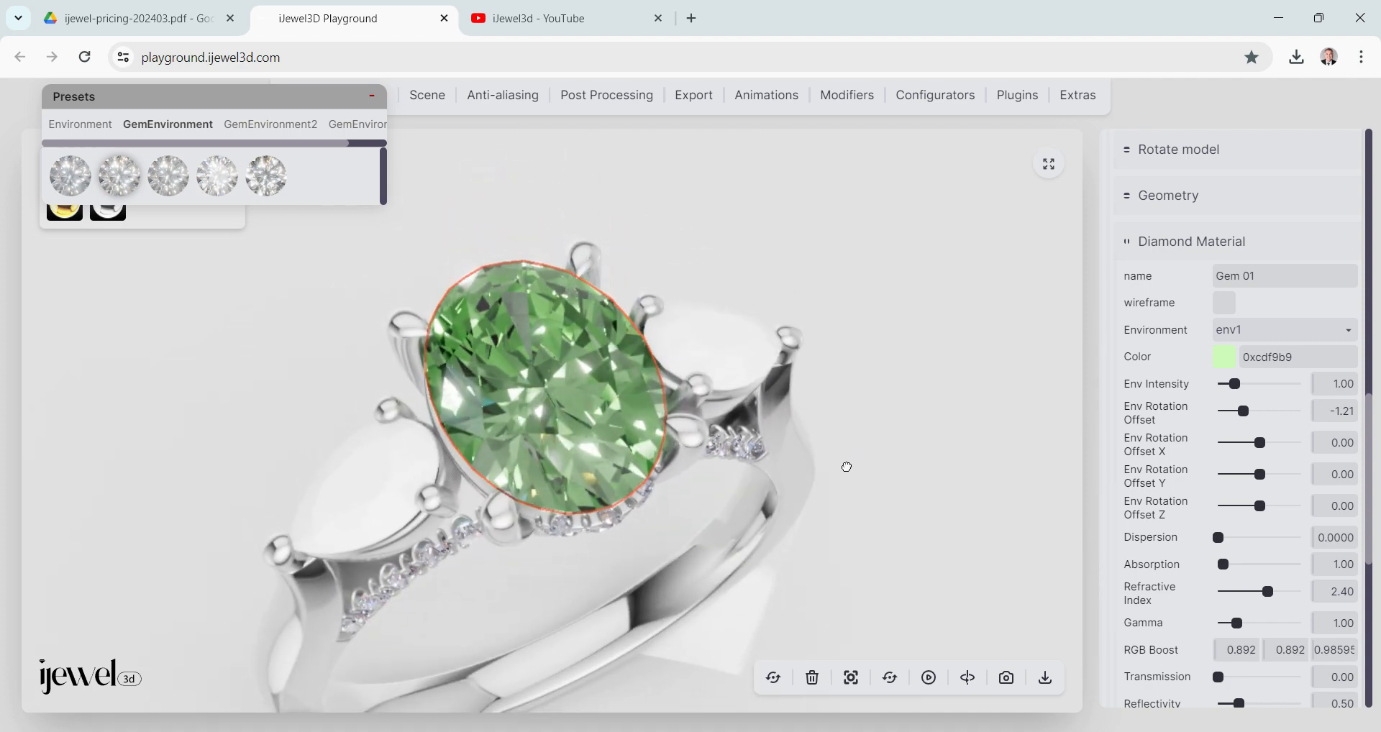
Set the oval stone's absorption to 1.55 and its refractive index to 1.78.
scroll(1123, 500, down, 3)
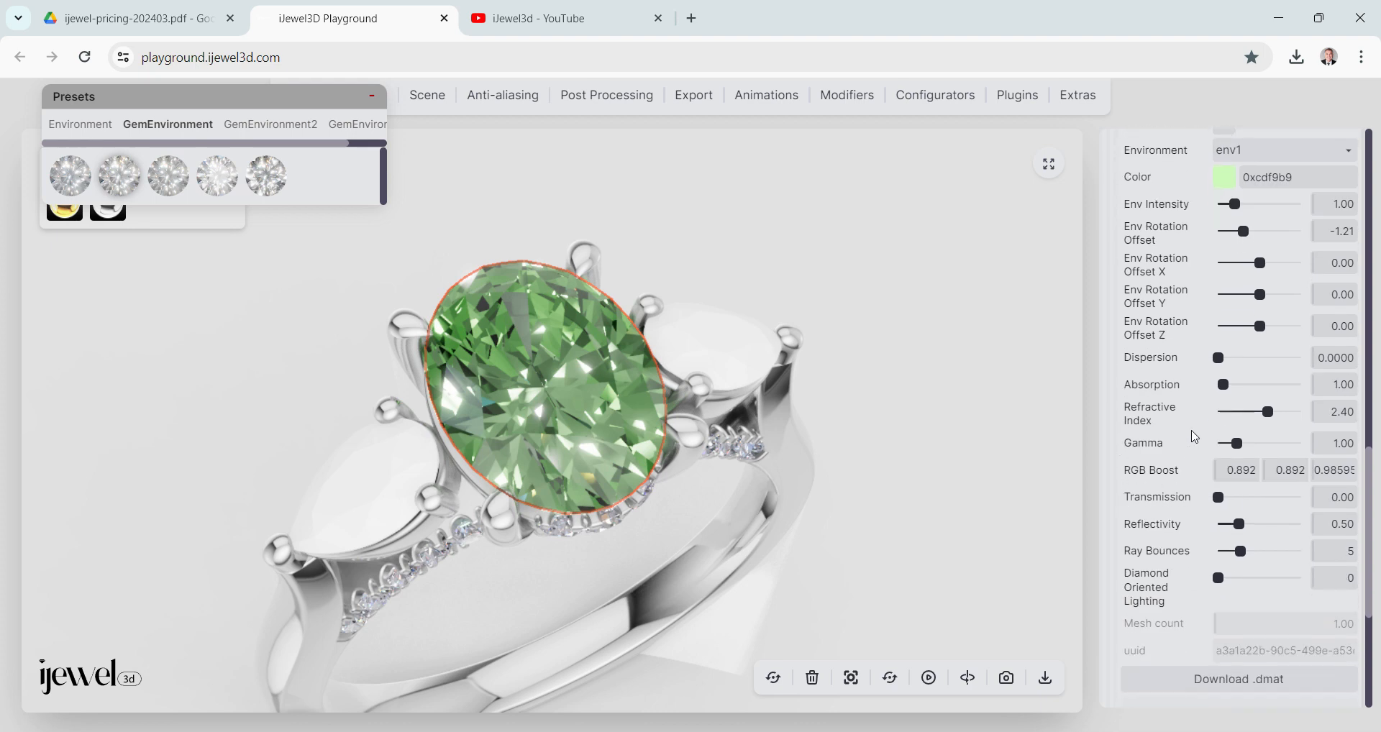
click(1228, 392)
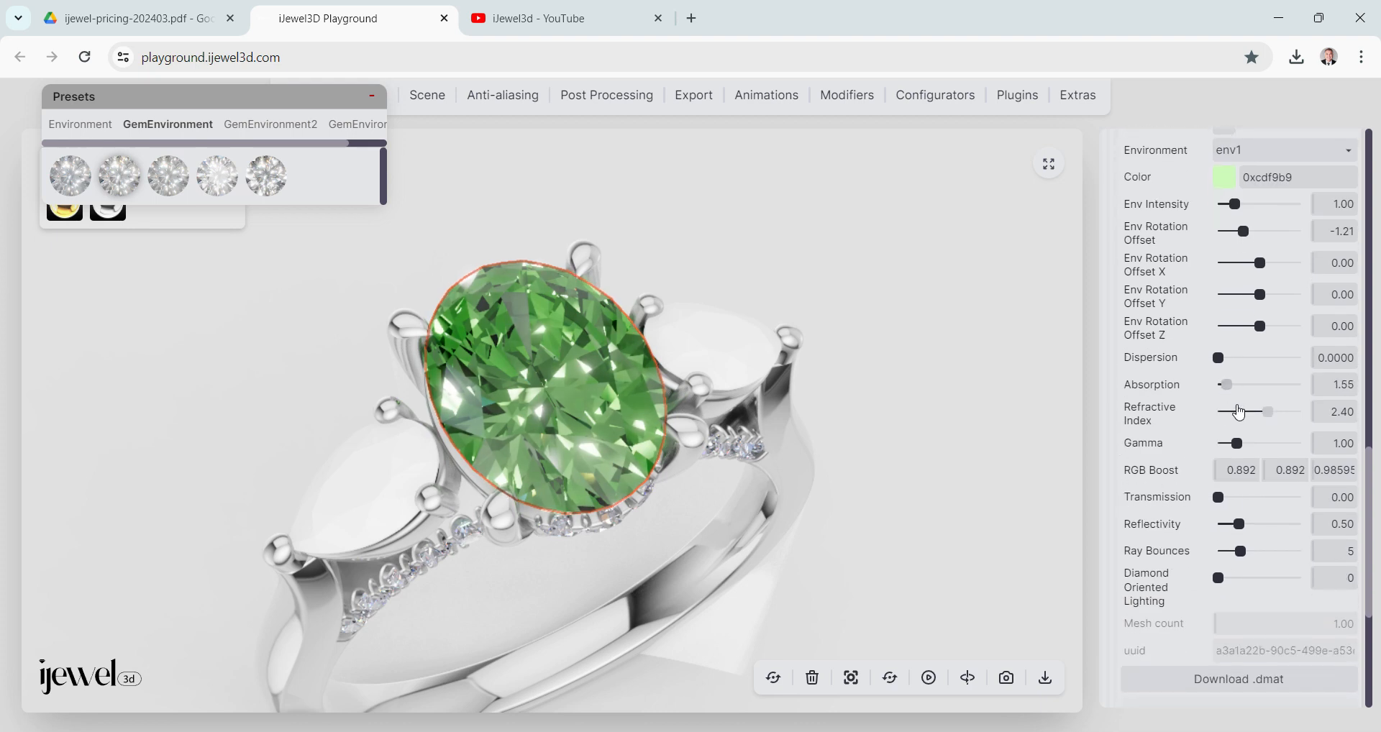
click(1323, 416)
key(ctrl+a)
text(1.)
key(Return)
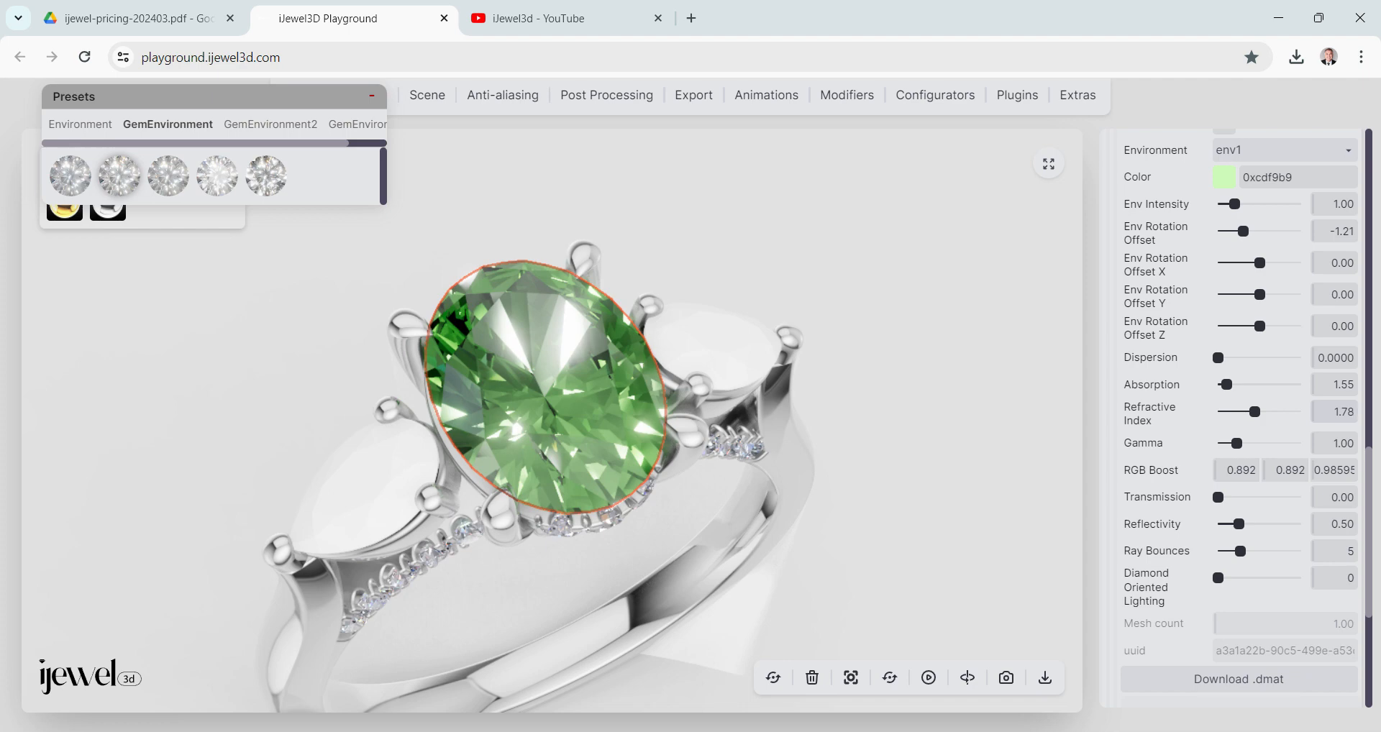
Raise the oval stone's refractive index to 2.05 and check the facets from other angles.
mouse_move(739, 456)
mouse_down()
mouse_move(691, 478)
mouse_move(709, 483)
mouse_move(691, 500)
mouse_move(731, 455)
mouse_up()
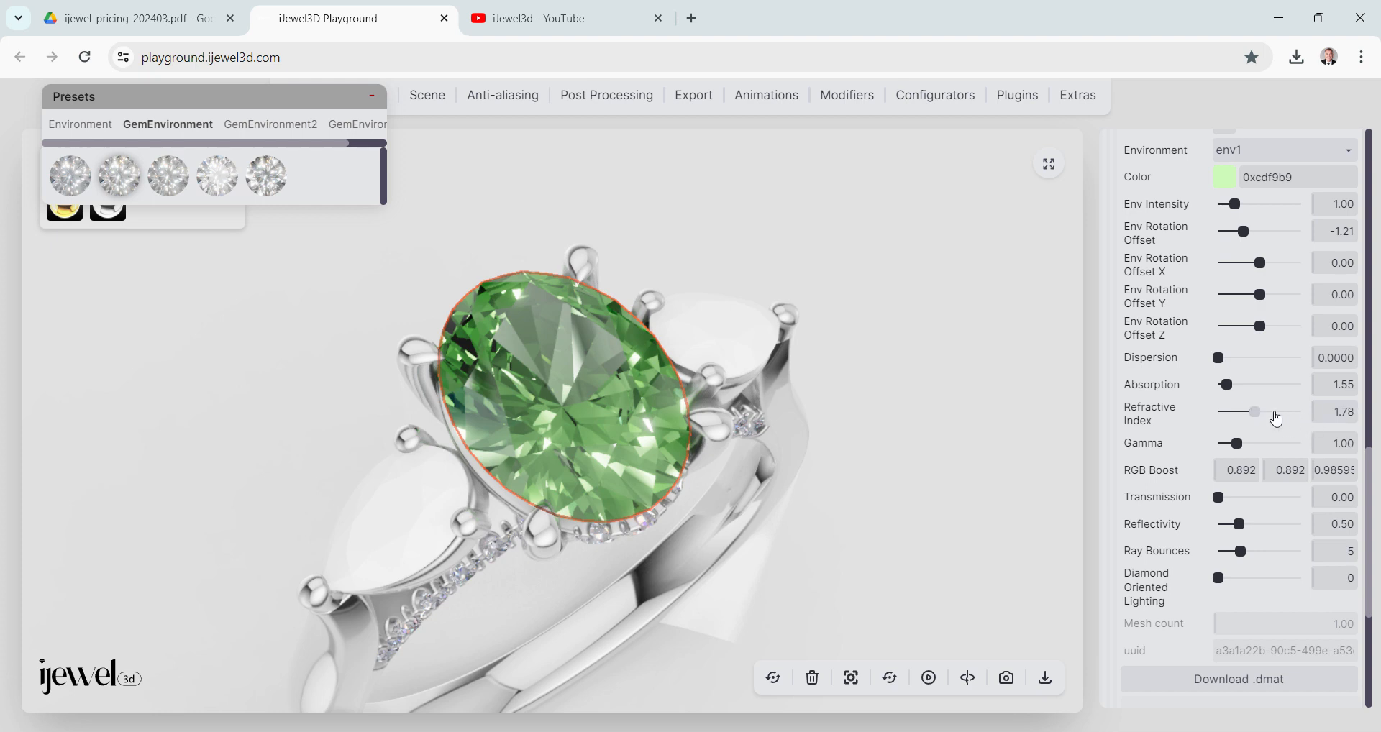
drag(1266, 415, 1263, 414)
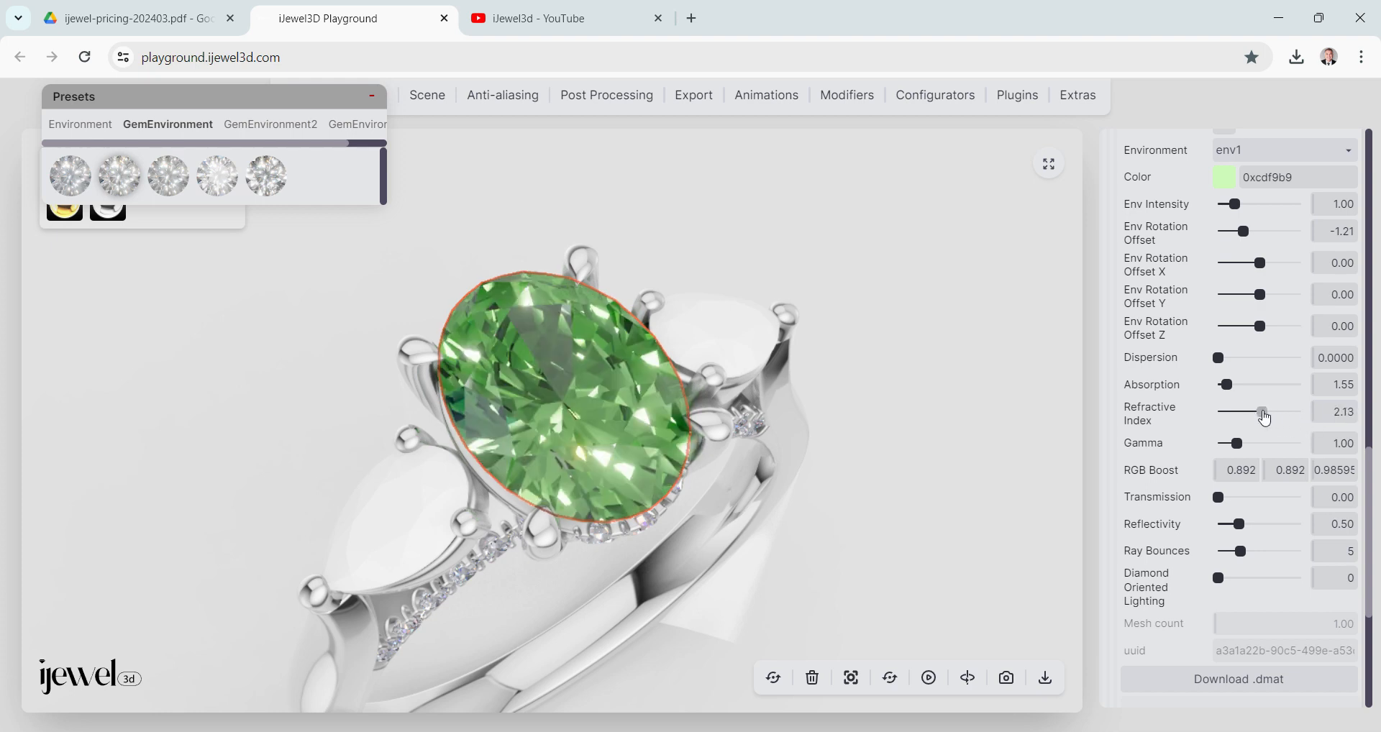
drag(835, 498, 777, 503)
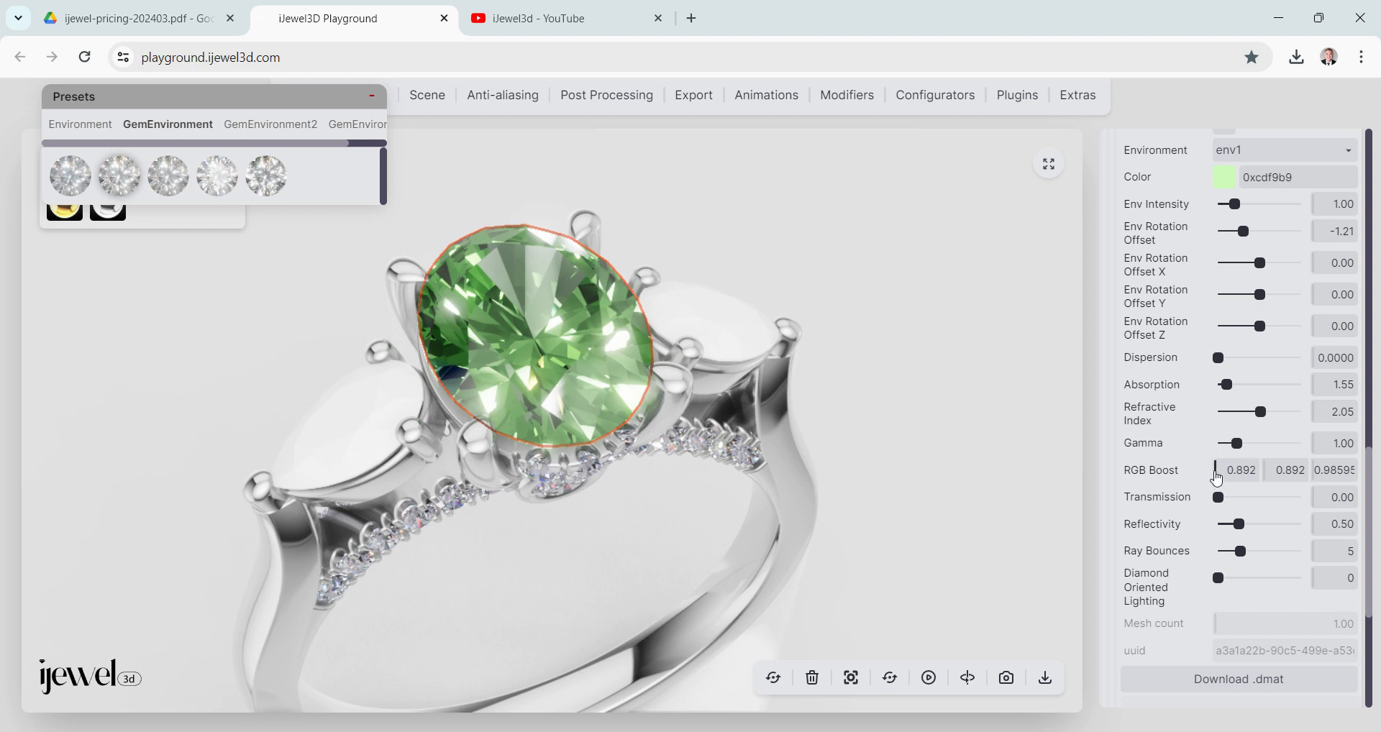
Set all three RGB Boost values of the oval stone's gem material to 1.
drag(1216, 477, 1183, 474)
double_click(1243, 471)
text(1)
double_click(1295, 473)
text(1)
double_click(1326, 473)
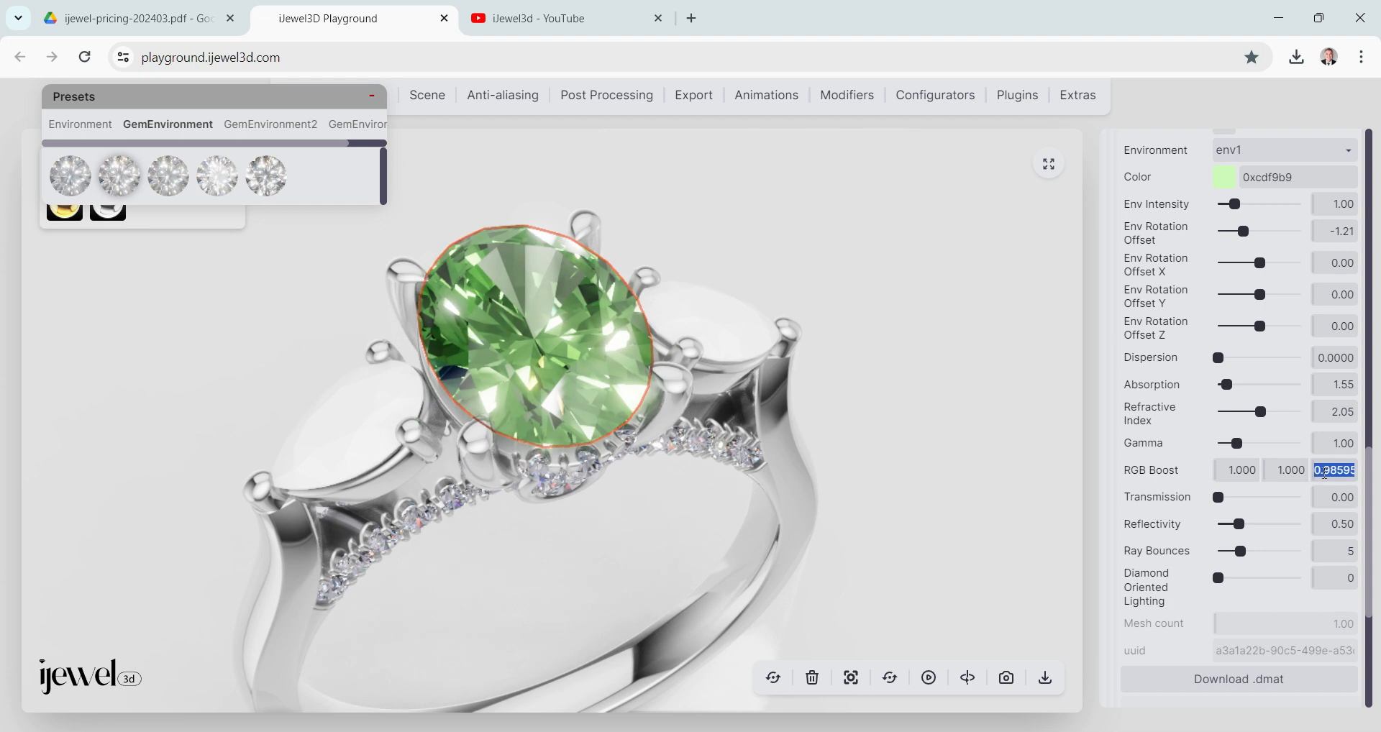
text(1)
click(1238, 472)
Try a red RGB Boost of 0.536 on the oval stone, check the look while rotating the ring, and reset it to 1.
drag(1220, 480, 1173, 485)
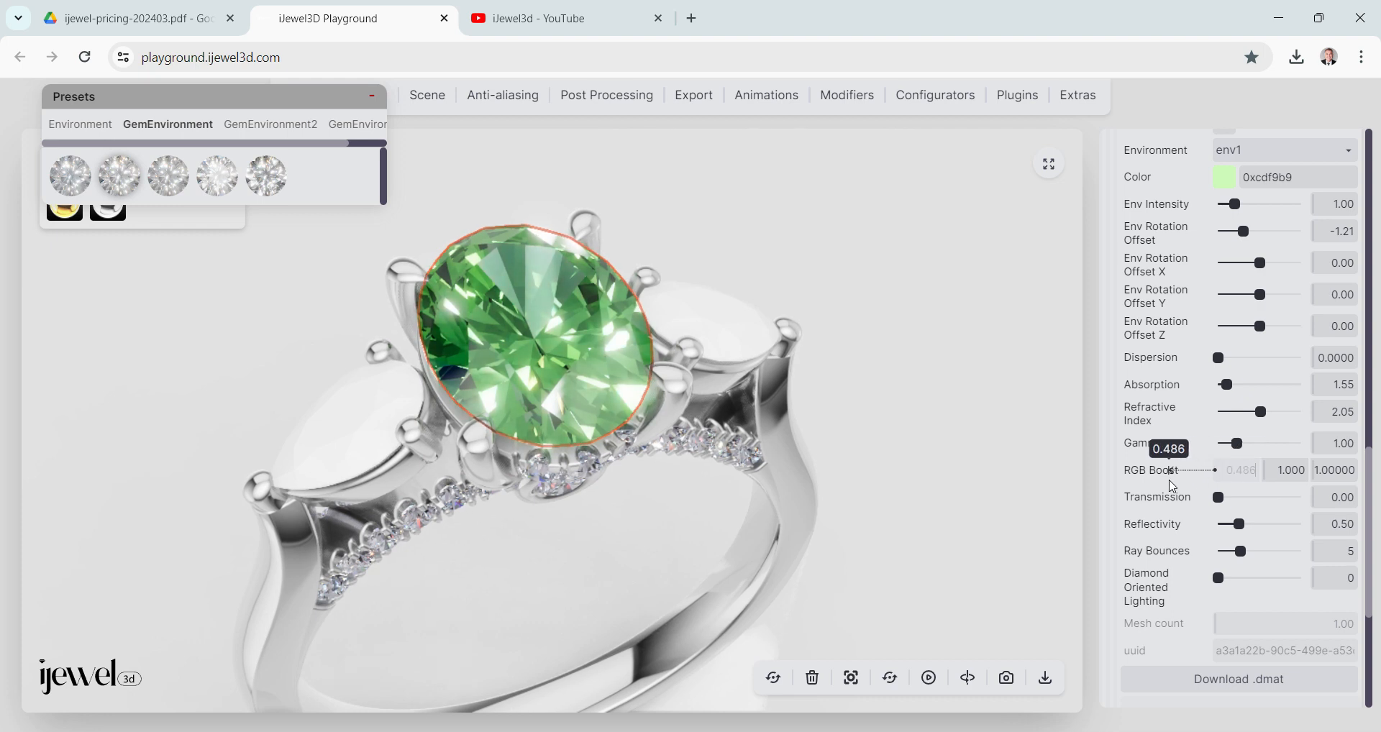
drag(1173, 485, 1176, 486)
drag(1043, 494, 863, 496)
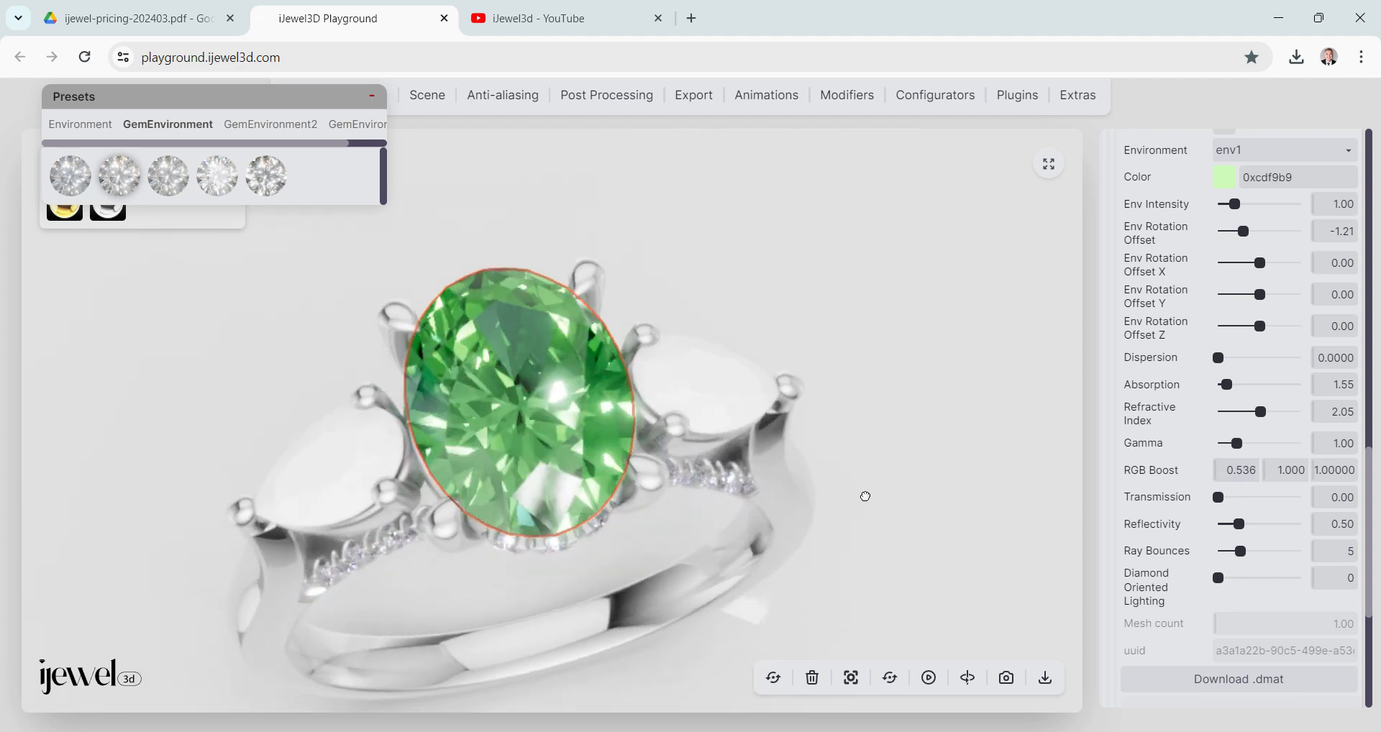
double_click(1225, 472)
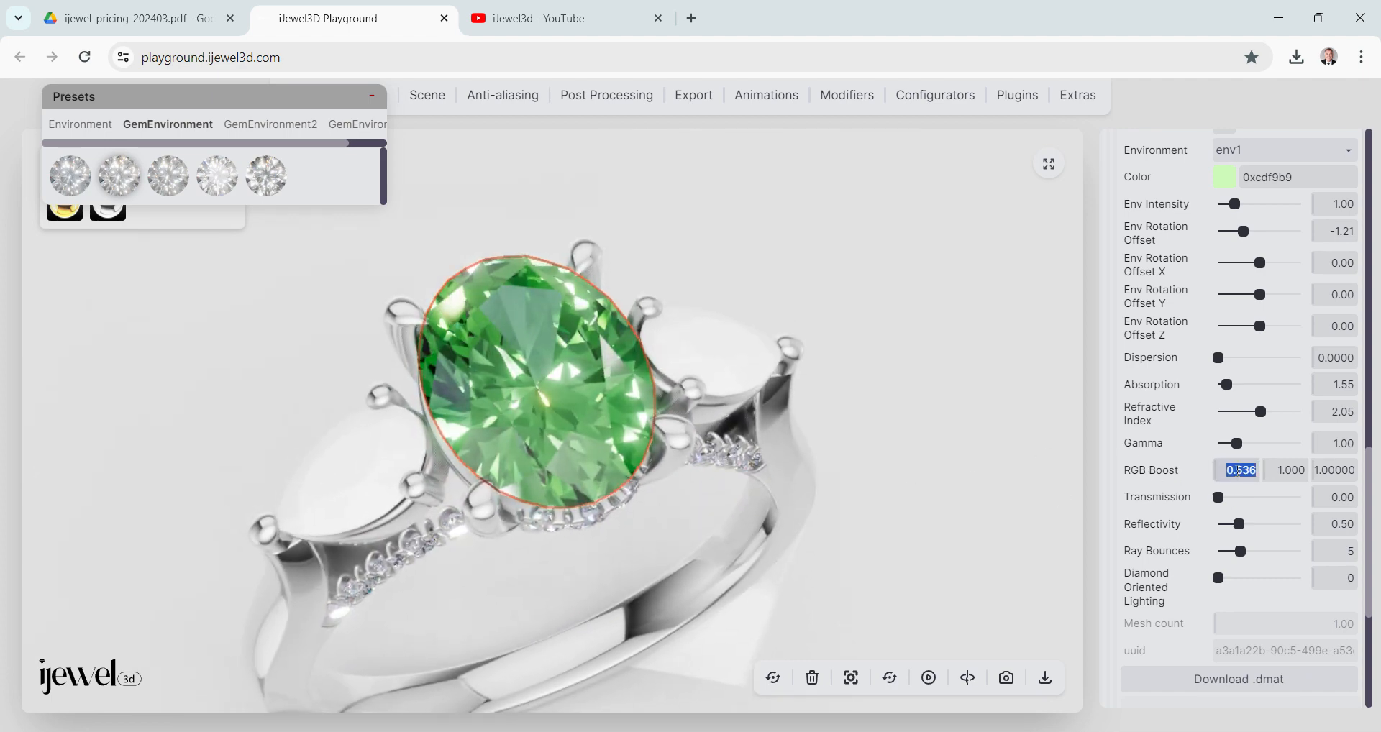
text(1)
key(Return)
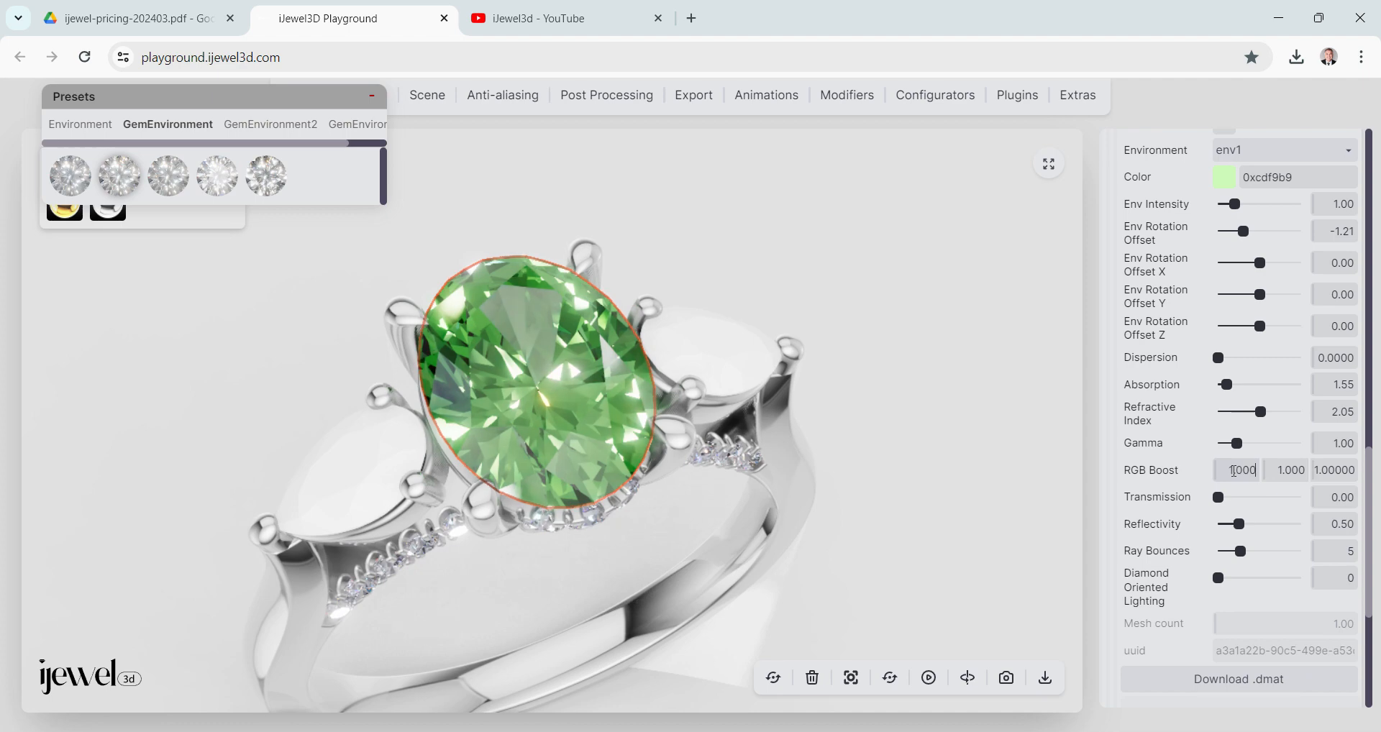
drag(527, 430, 529, 381)
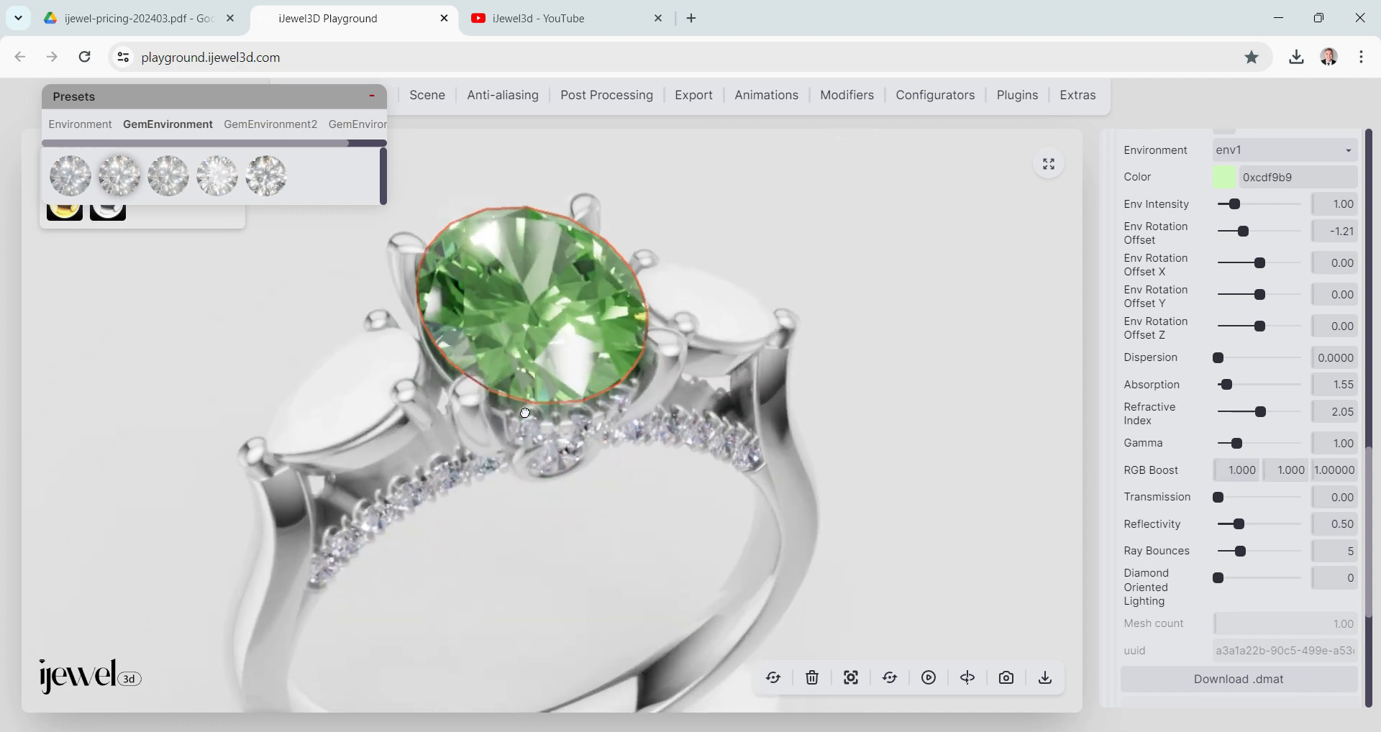
Switch to the file explorer's gem folder in mat-library and browse the saved gem material files.
click(533, 542)
mouse_move(500, 731)
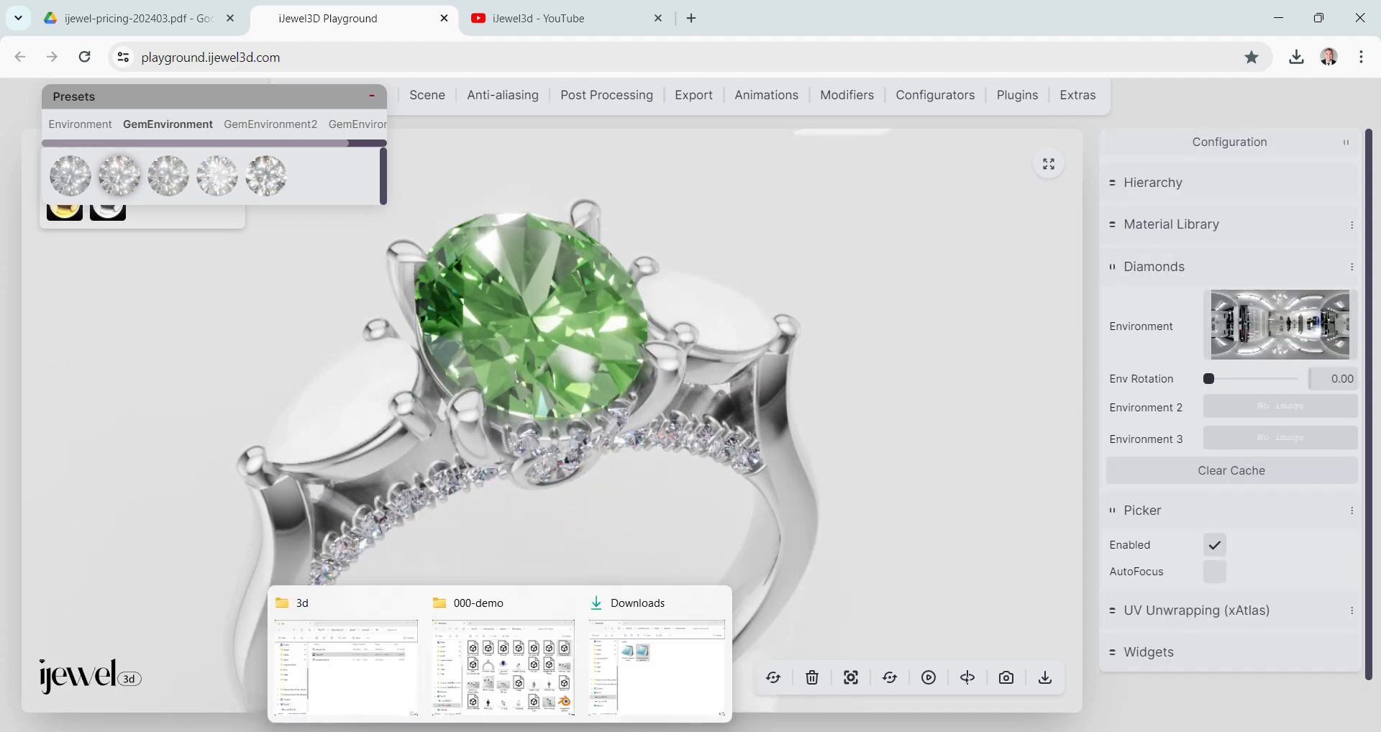
mouse_move(482, 691)
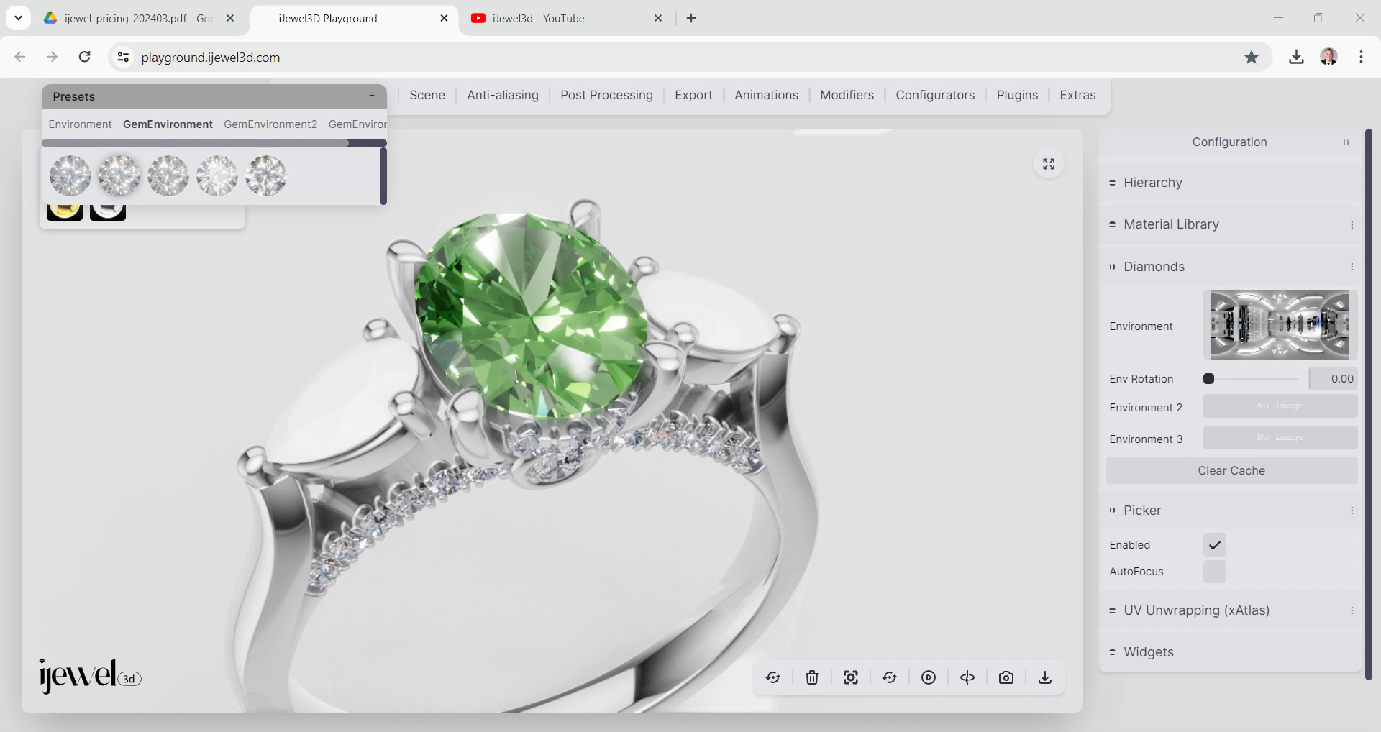
drag(1380, 461, 951, 46)
scroll(838, 281, down, 1)
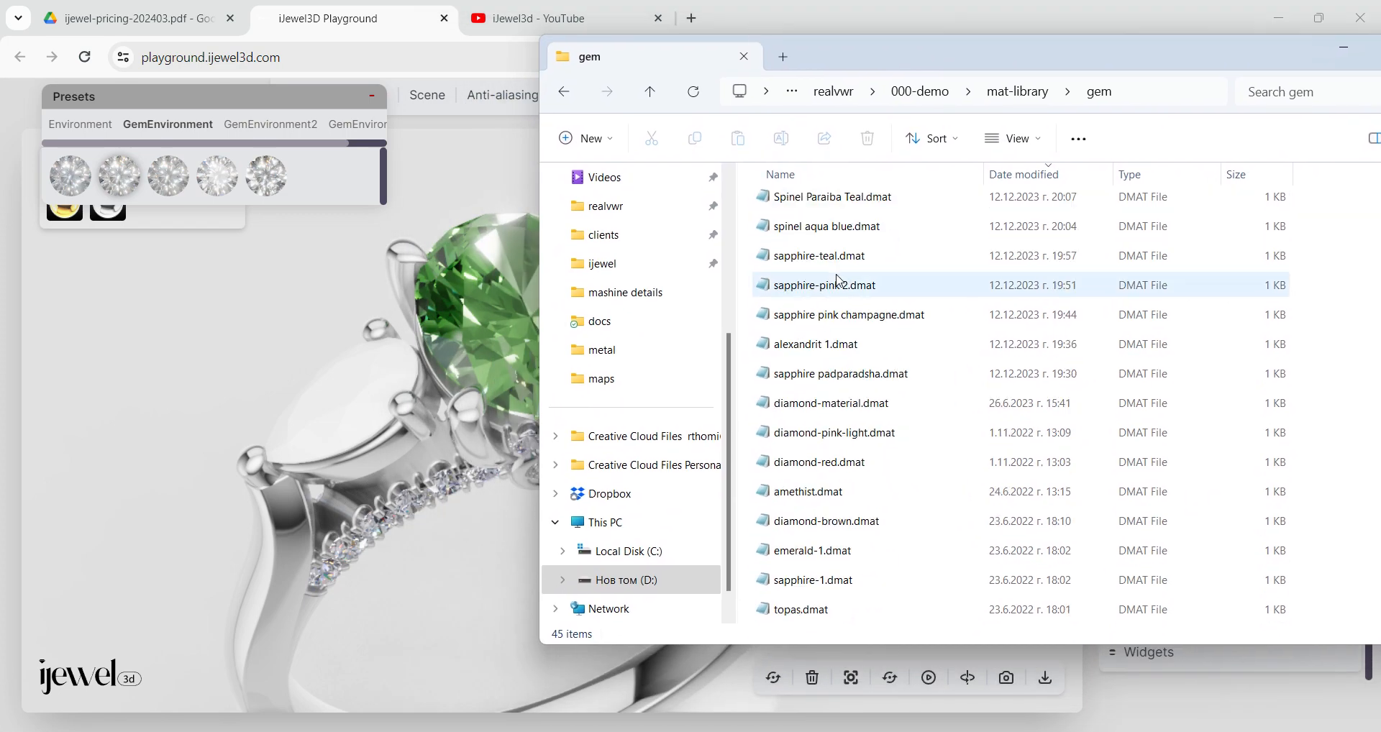
scroll(838, 382, down, 1)
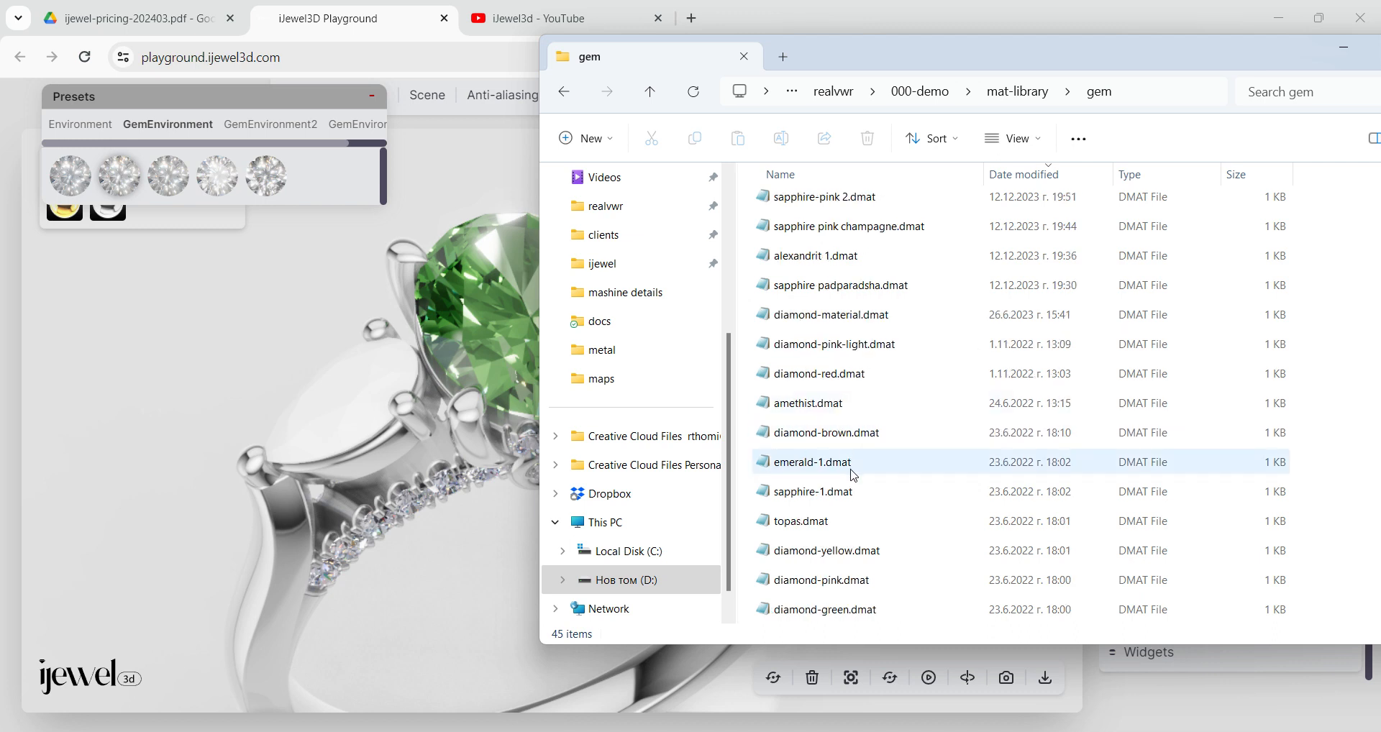
Apply the emerald-1.dmat material from the gem folder to the oval center stone and check it from another angle.
click(480, 268)
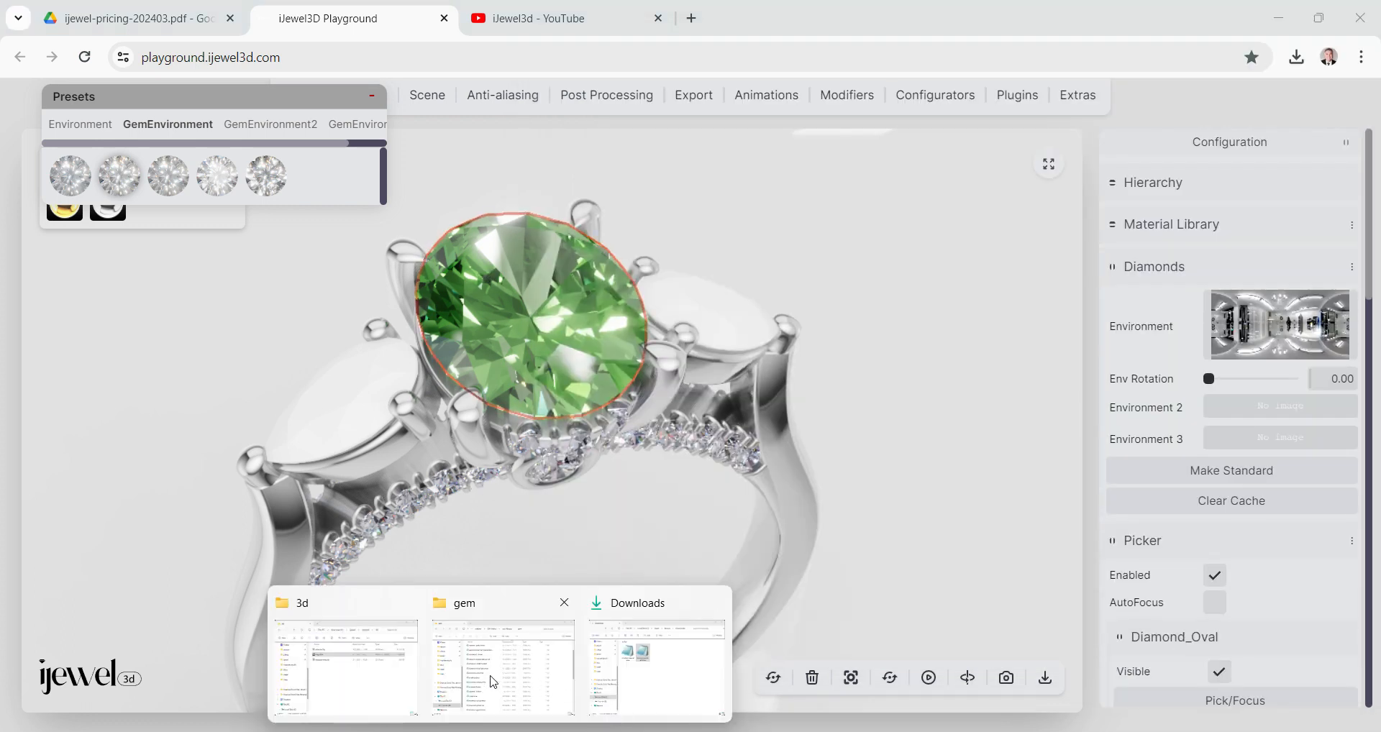
click(493, 682)
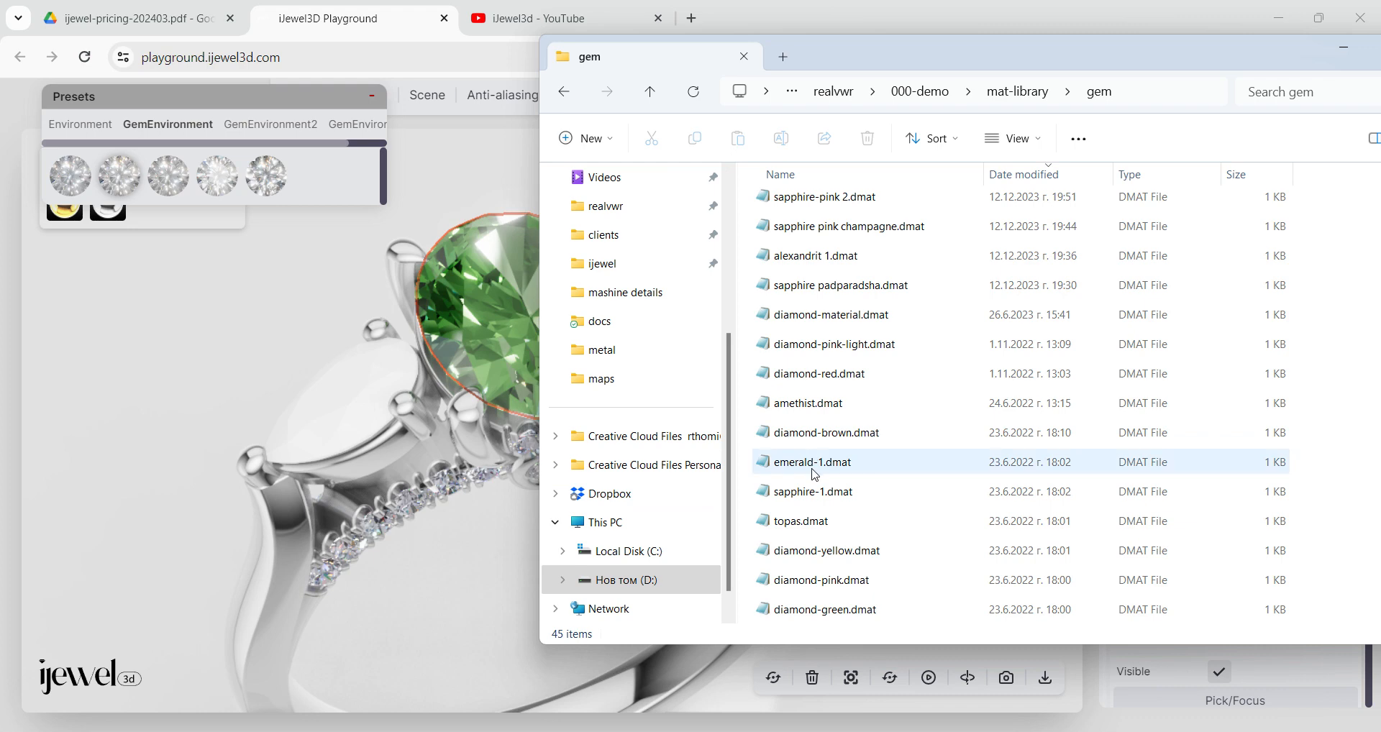
drag(816, 475, 486, 310)
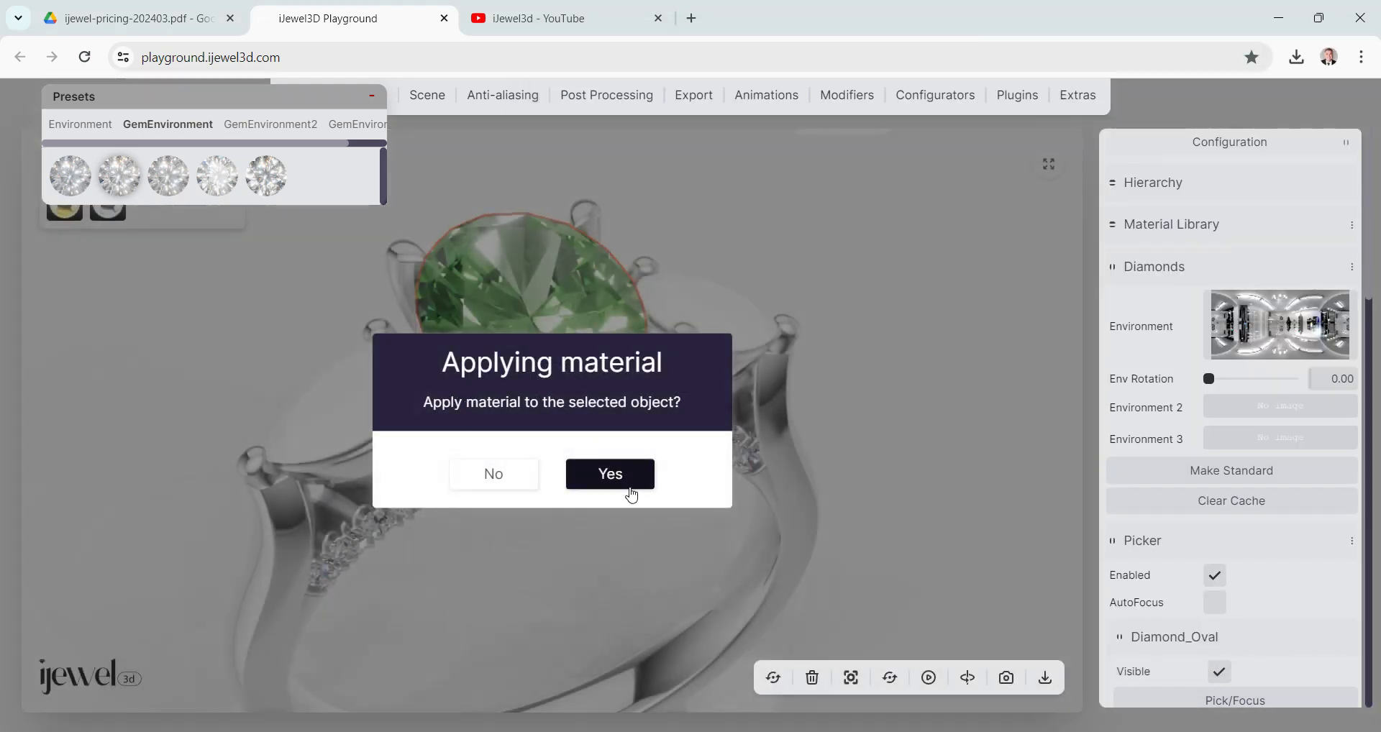
click(628, 486)
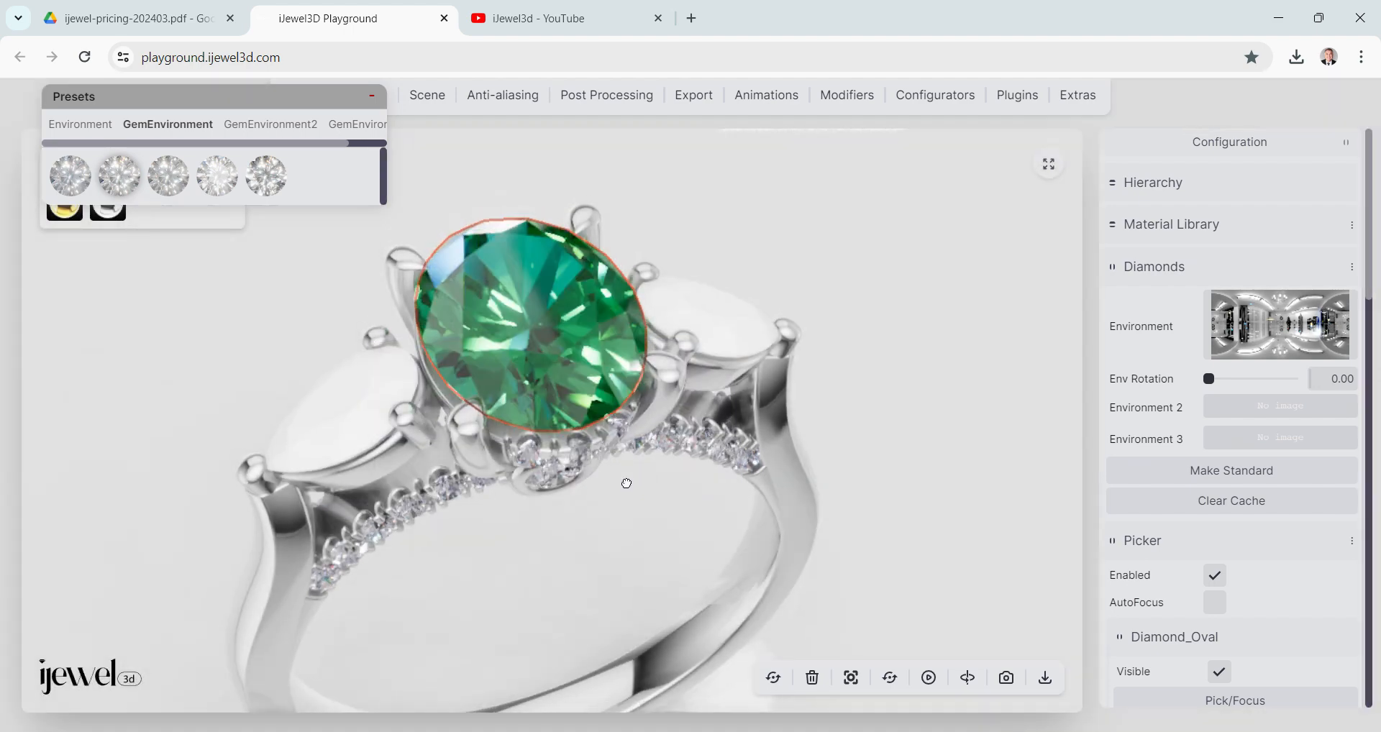
mouse_move(628, 495)
mouse_down()
mouse_move(604, 498)
mouse_move(576, 475)
mouse_move(636, 481)
mouse_up()
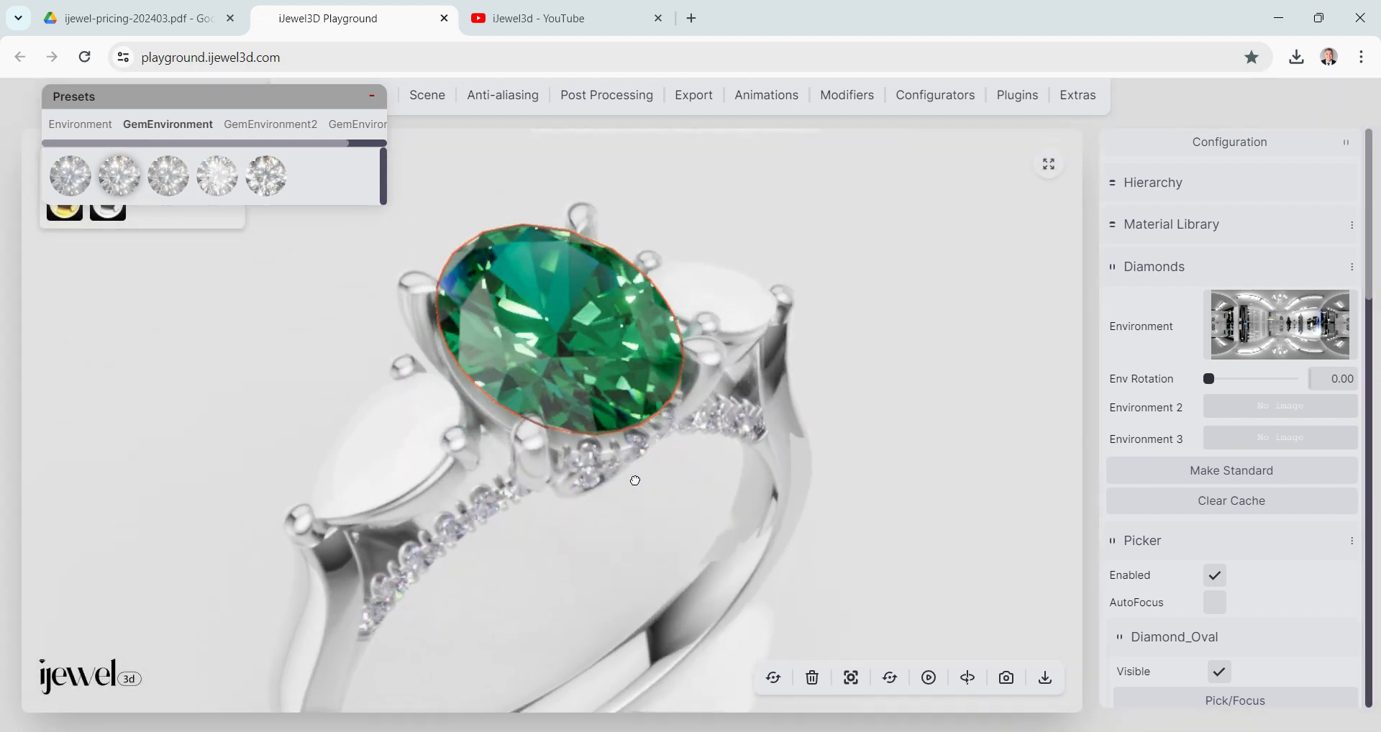
Apply the ruby-1.dmat material from the gem folder to the pear stone left of the oval center stone.
click(386, 437)
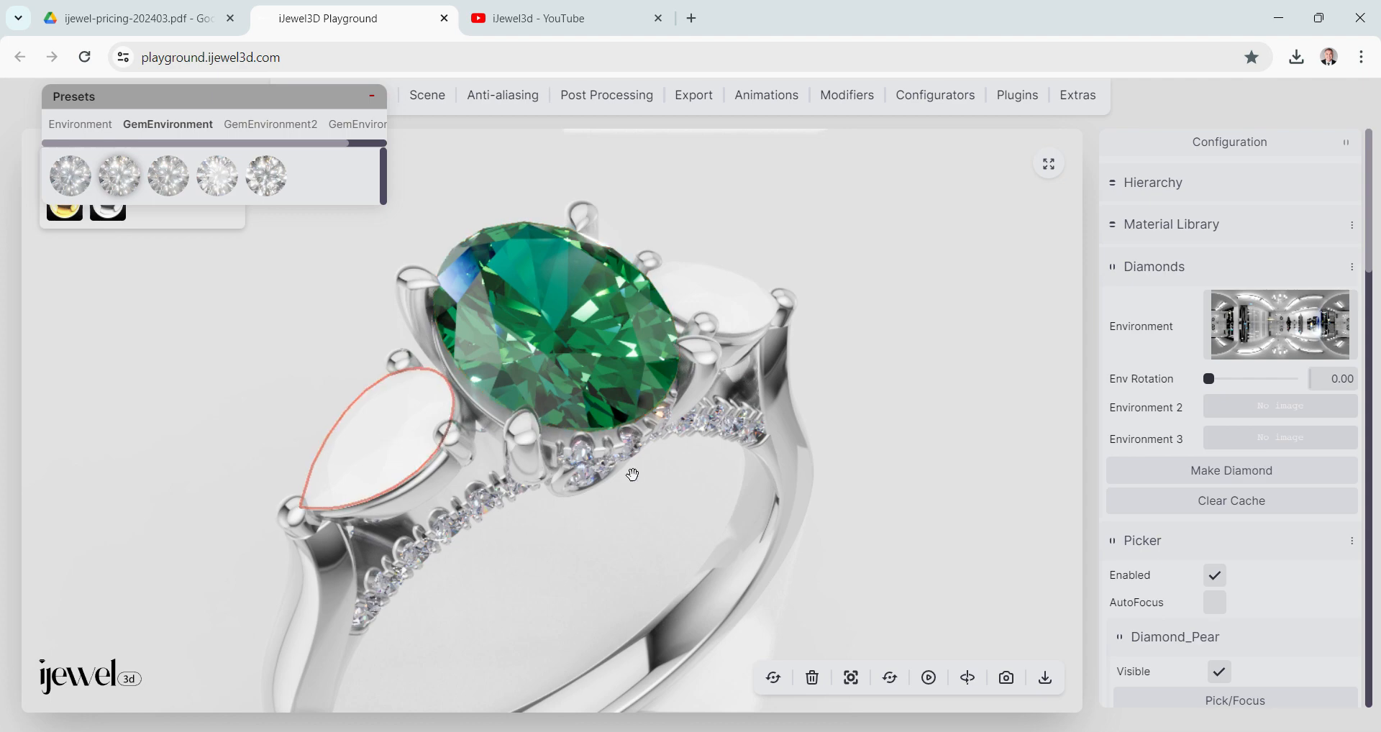
click(500, 731)
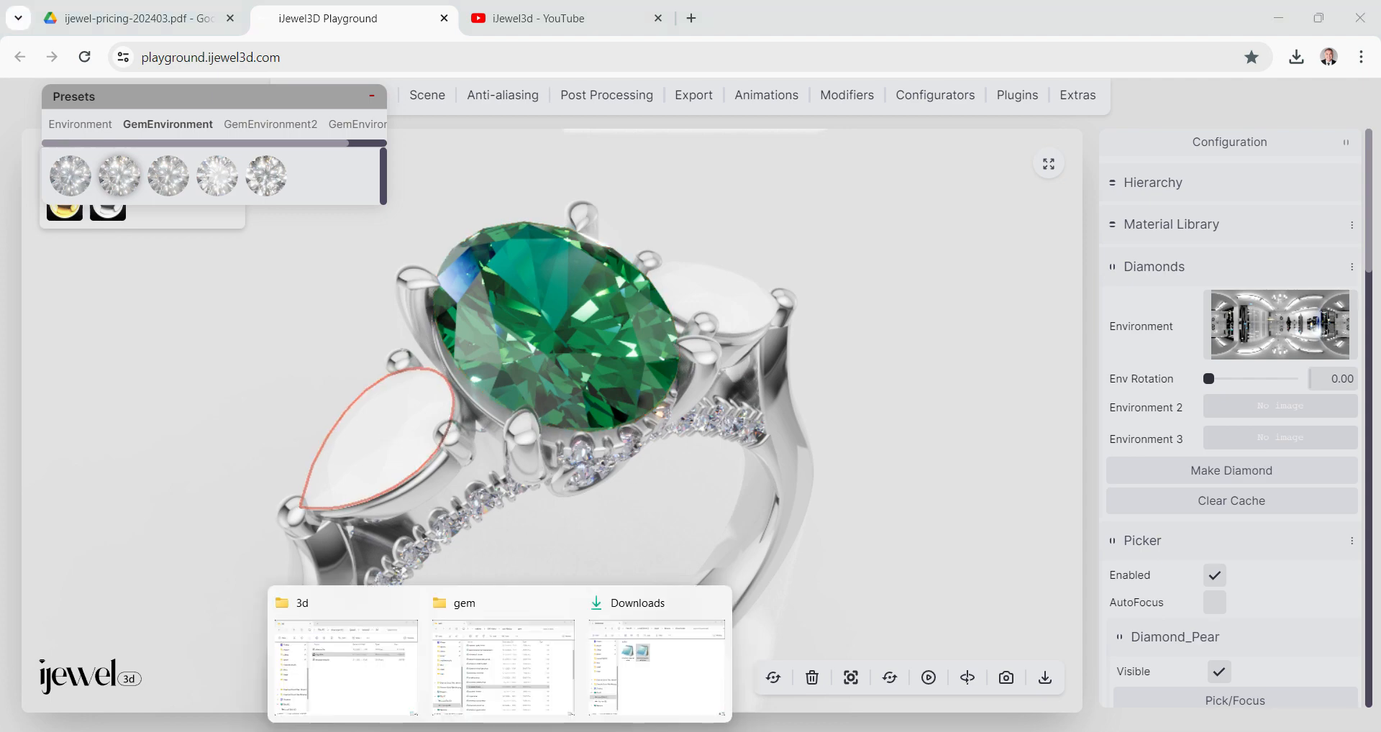
click(515, 708)
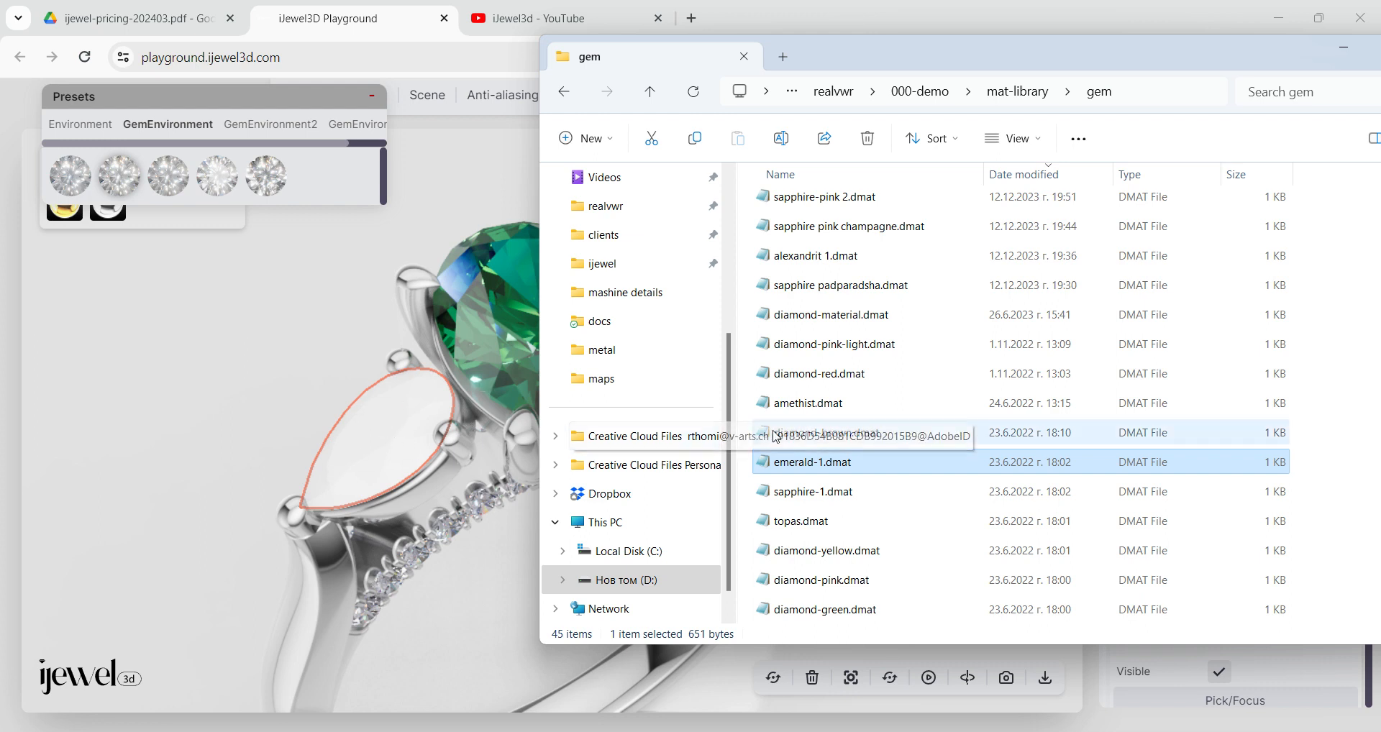
scroll(924, 479, down, 1)
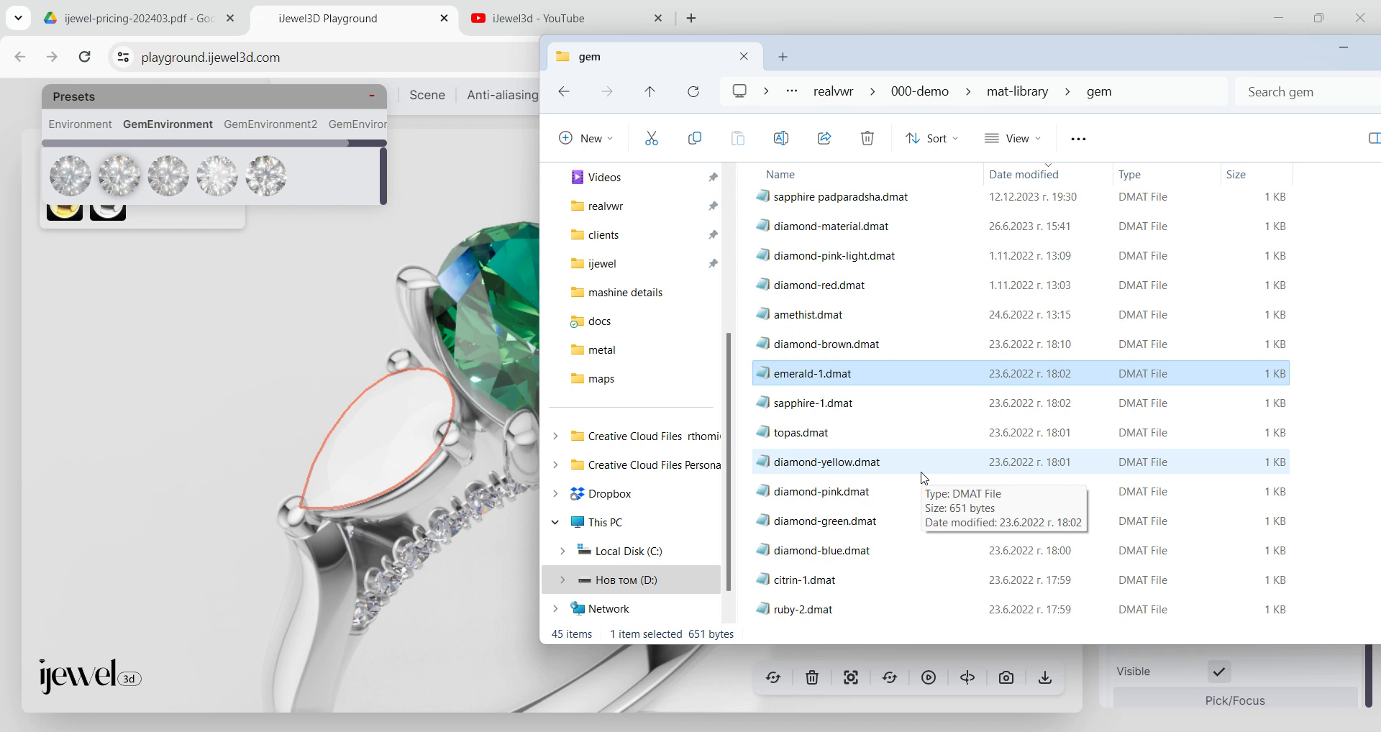
scroll(856, 524, down, 1)
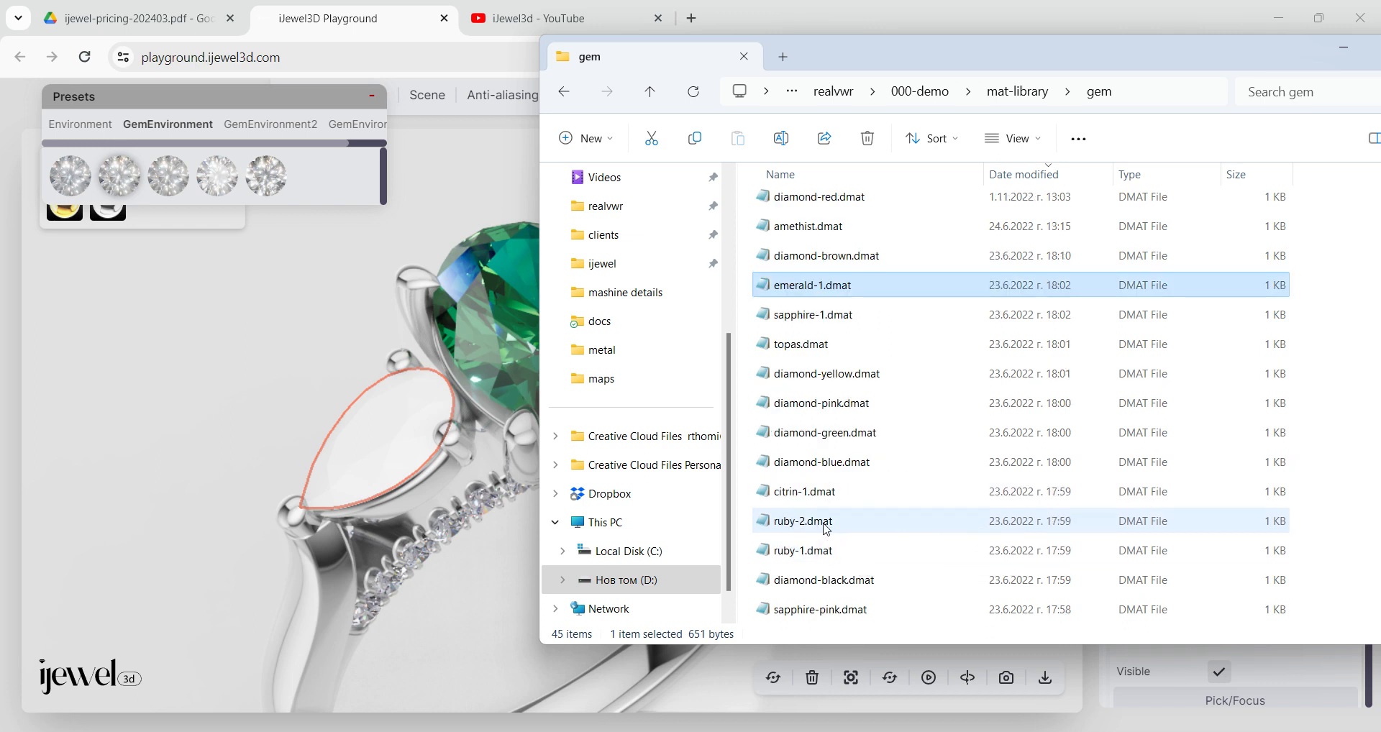
drag(812, 549, 397, 483)
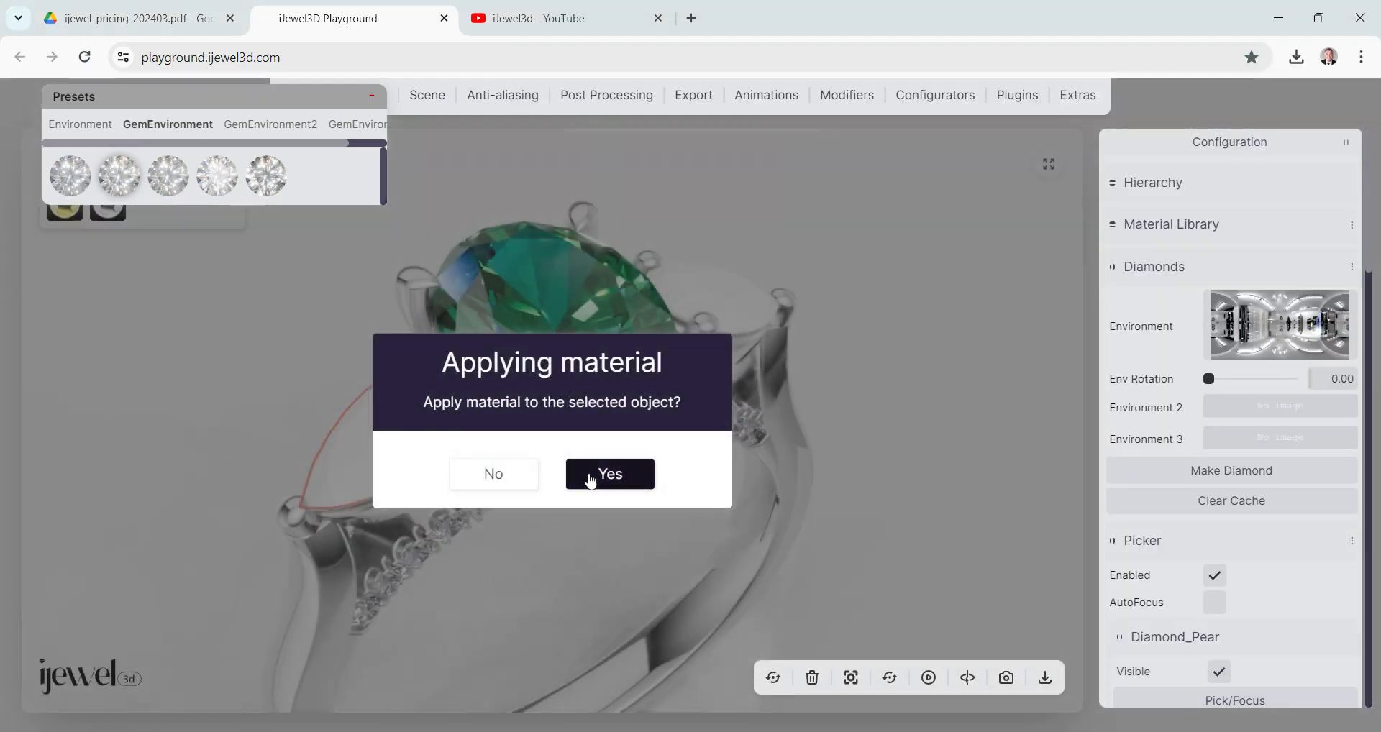
click(613, 474)
Apply the ruby-1.dmat material to the pear stone right of the oval center stone and view the whole ring.
drag(614, 471, 684, 391)
click(684, 391)
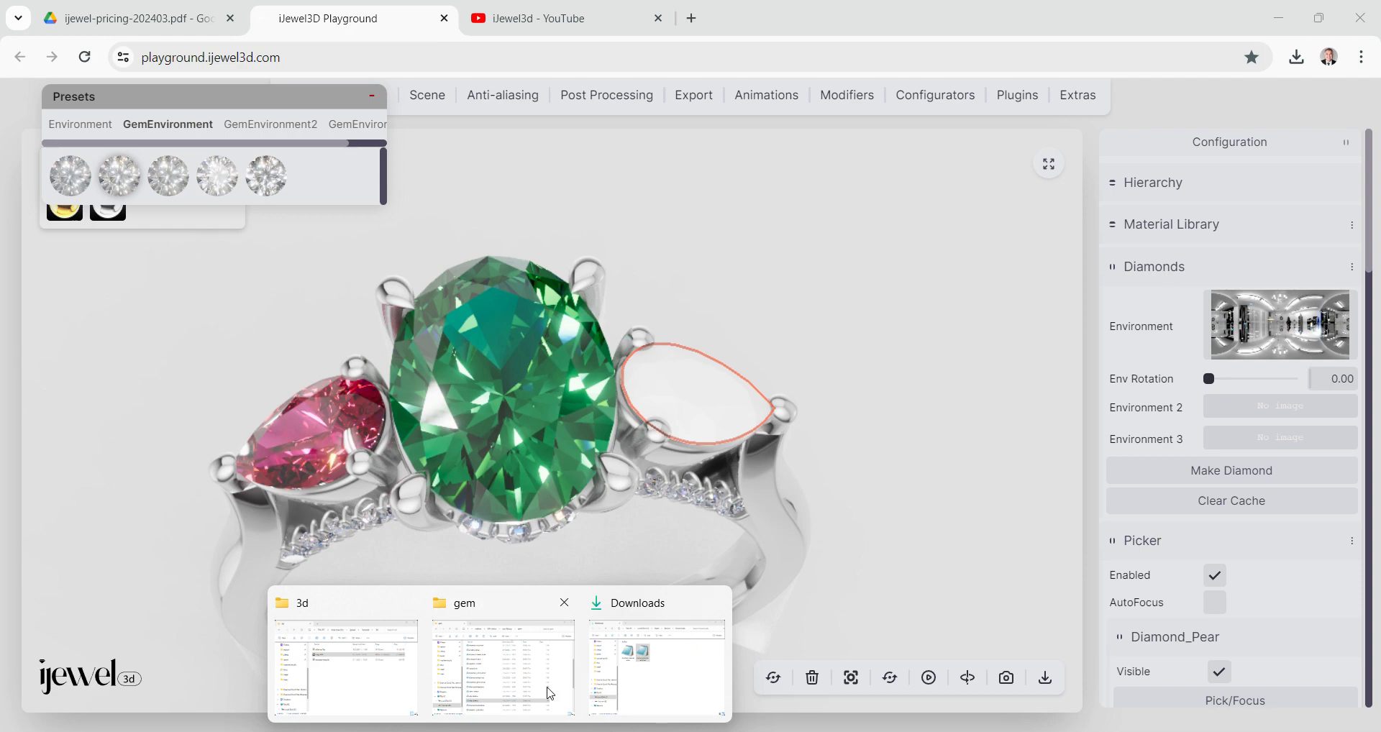
click(501, 689)
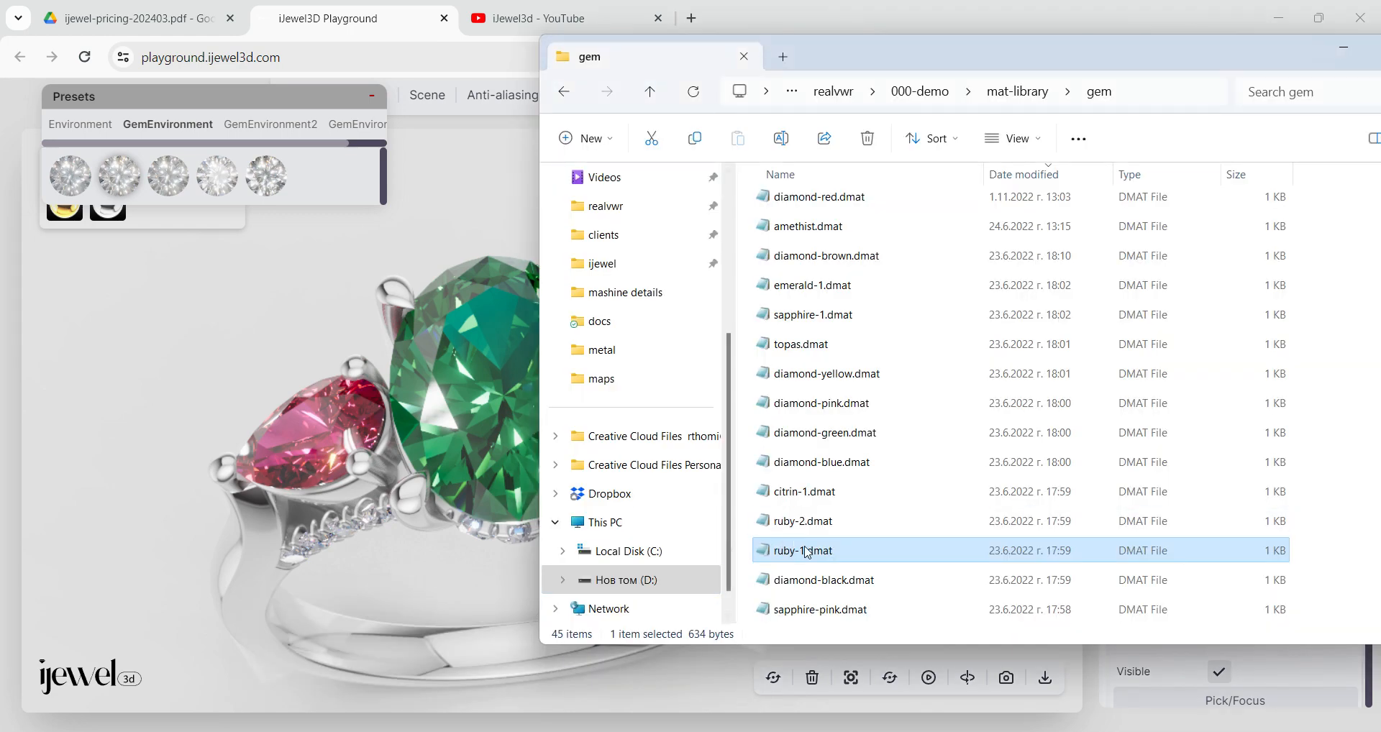
drag(807, 554, 360, 542)
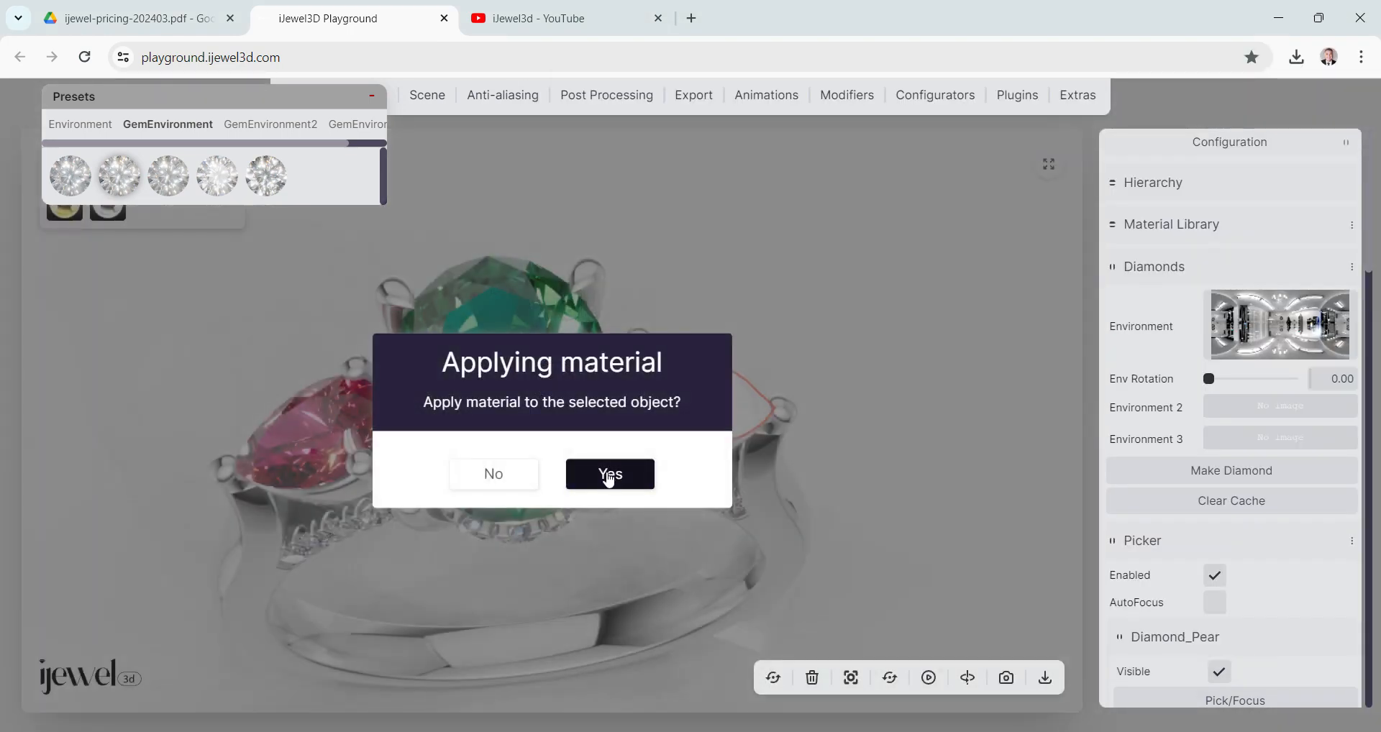
click(610, 478)
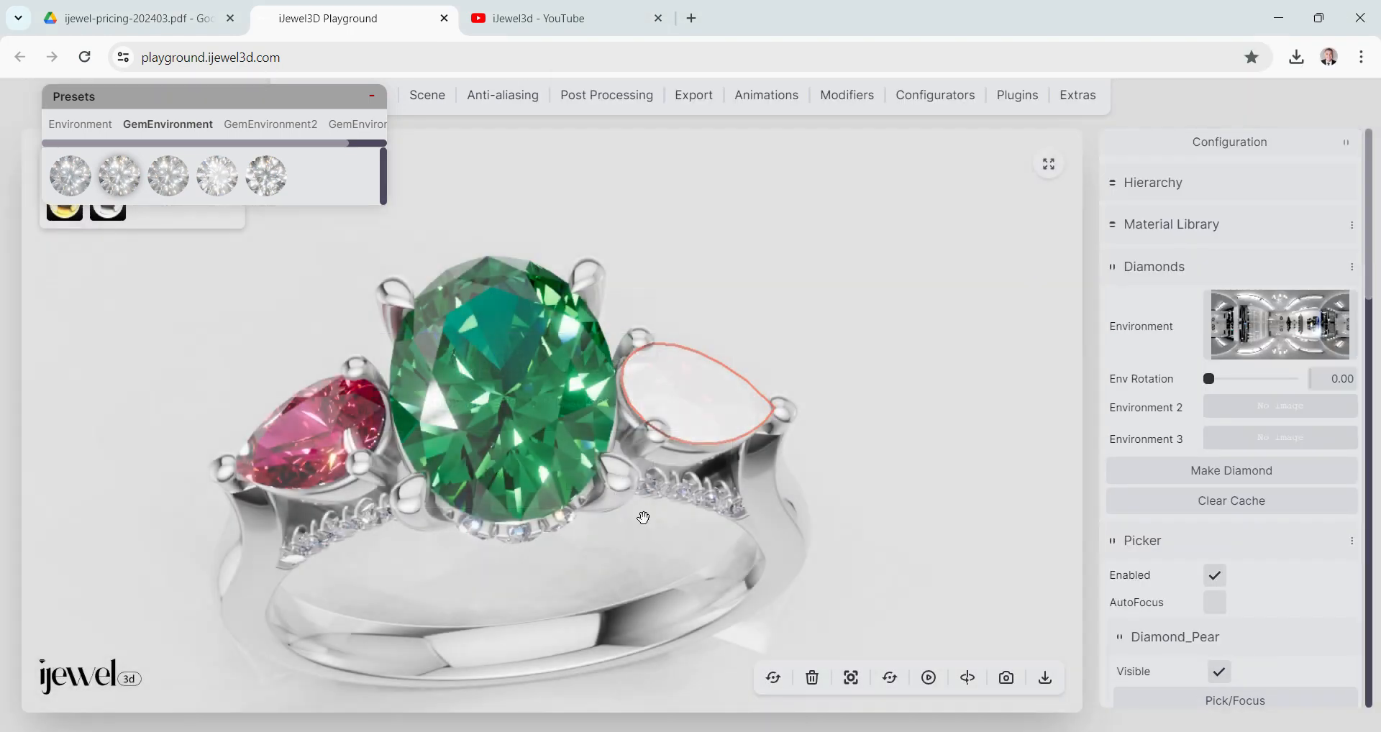
drag(654, 523, 597, 487)
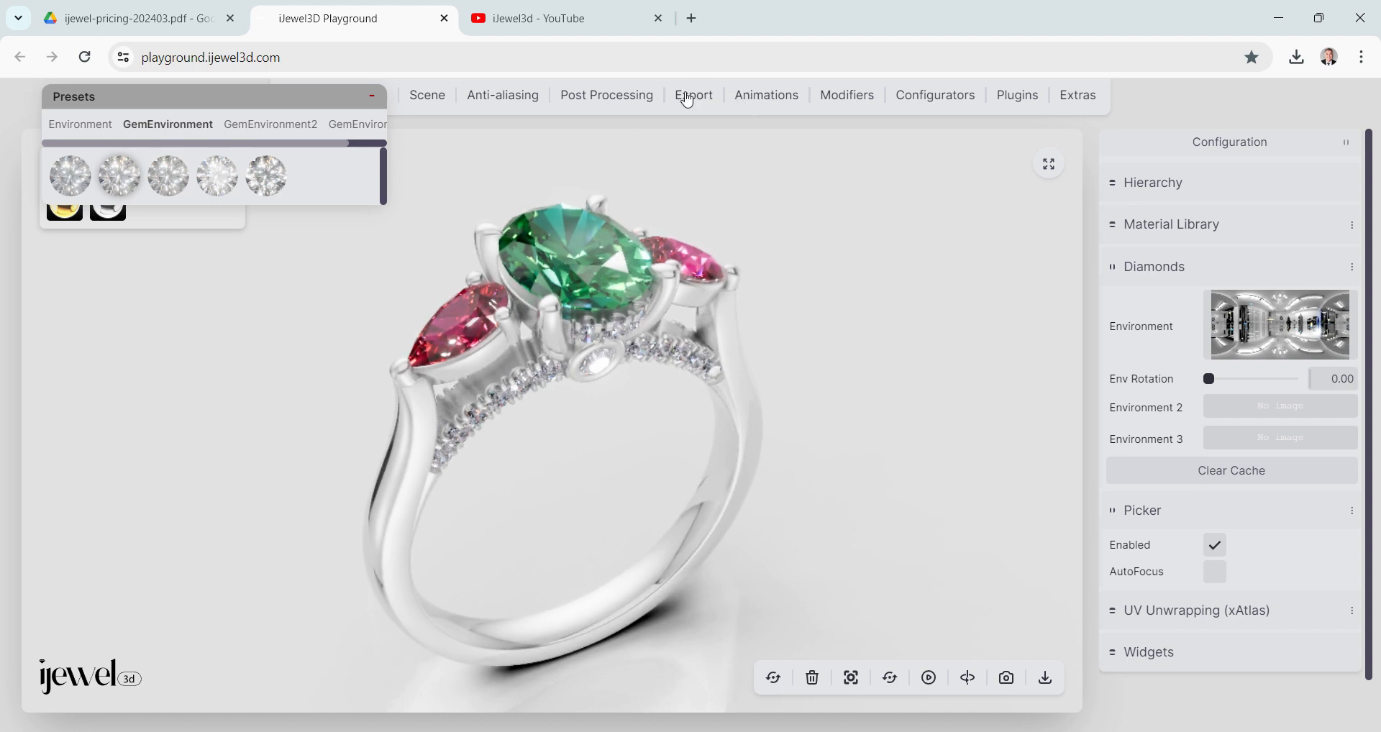
Turn off Tonemap Background in the Tonemapping post-processing settings and try Clip Background on and off.
click(603, 100)
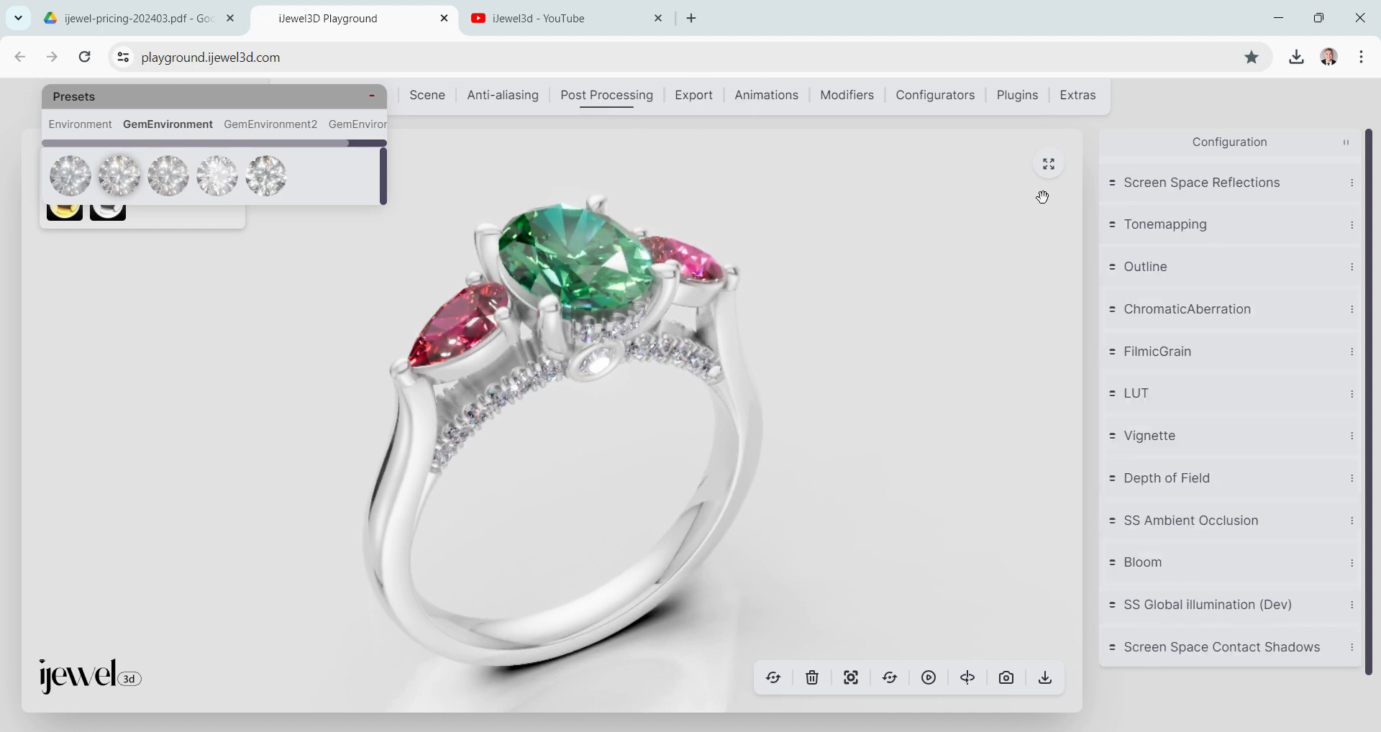
click(1166, 228)
click(1216, 289)
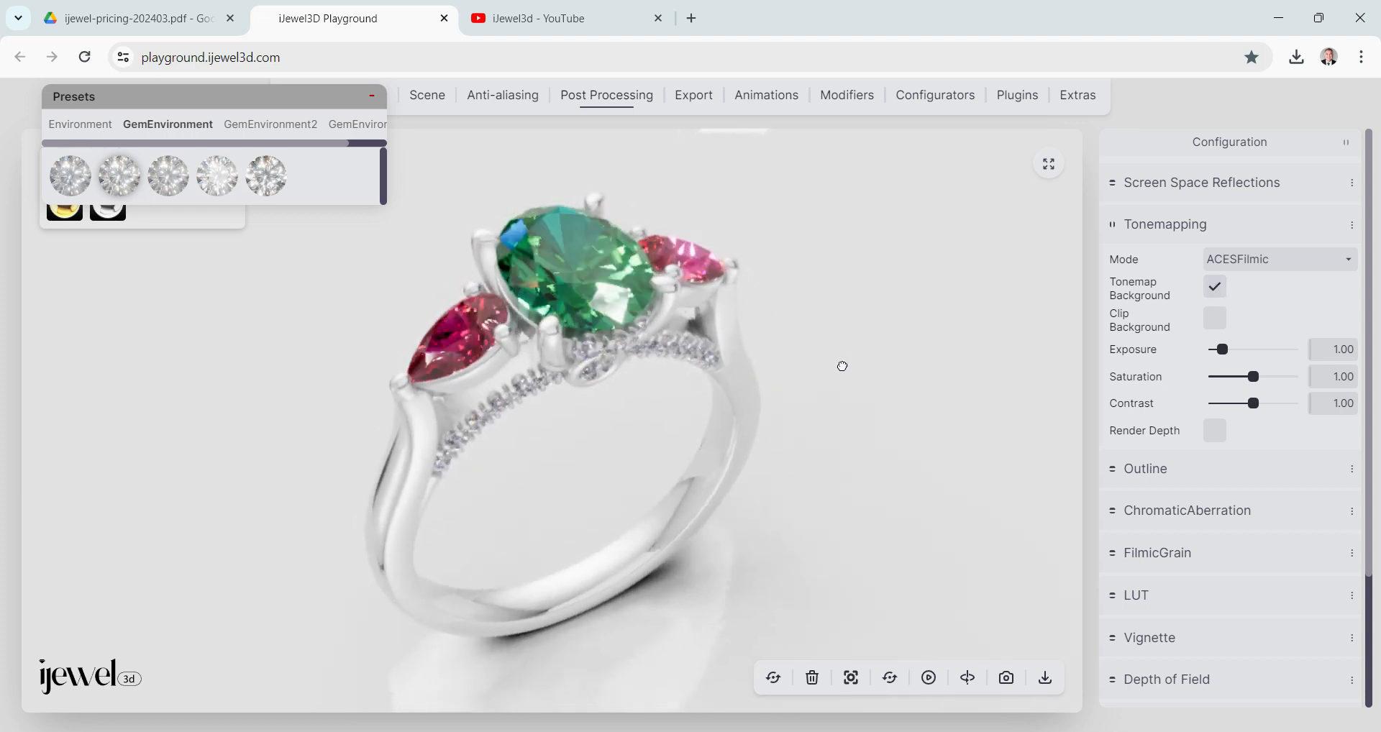
click(1215, 325)
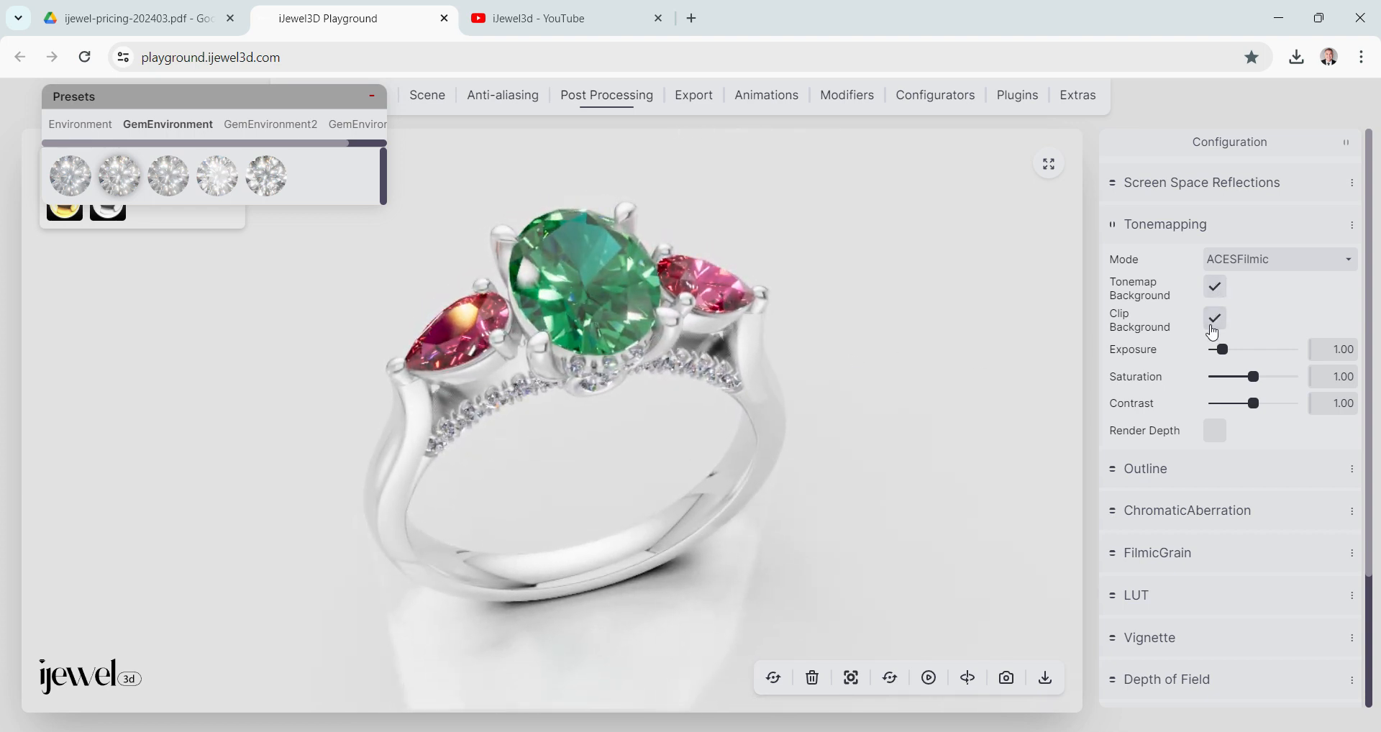
click(1213, 322)
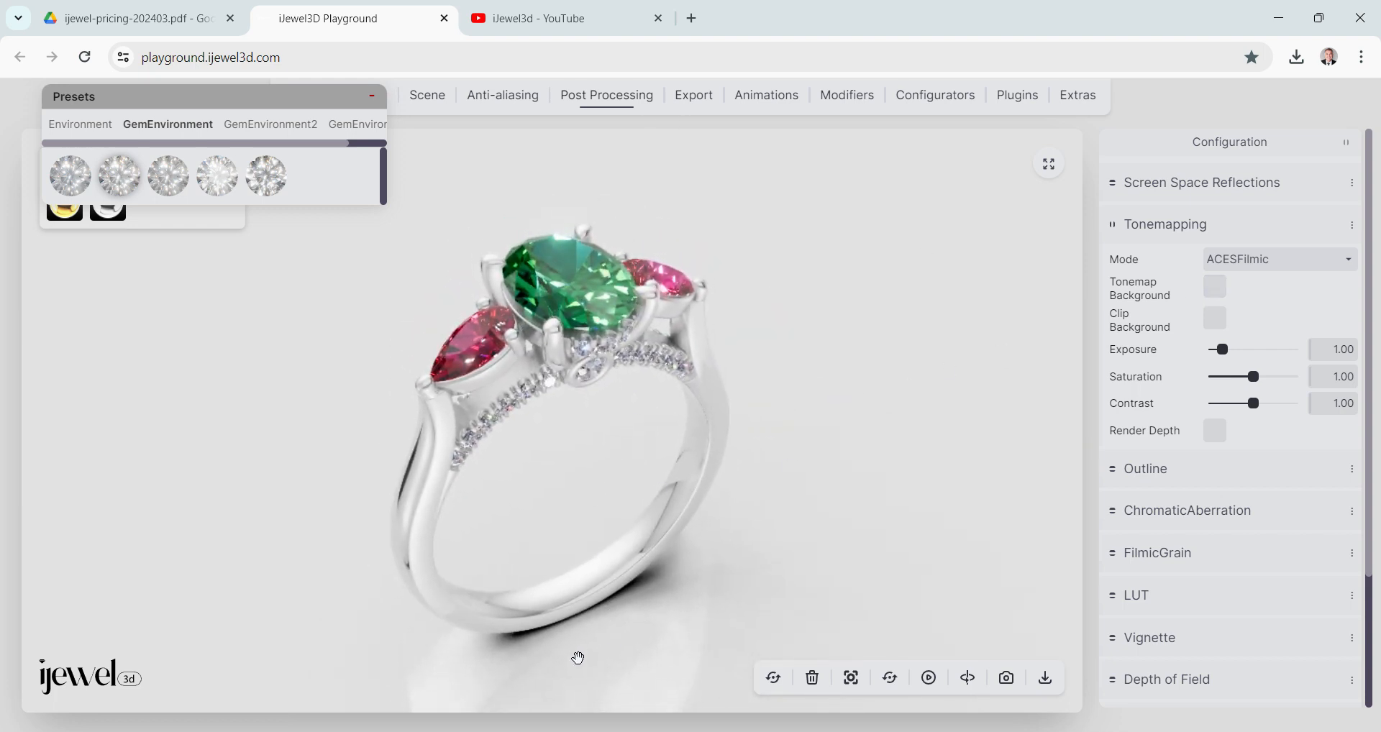
Set the ground material's roughness to 0.96 and check the ground reflection beneath the ring from several angles.
click(446, 104)
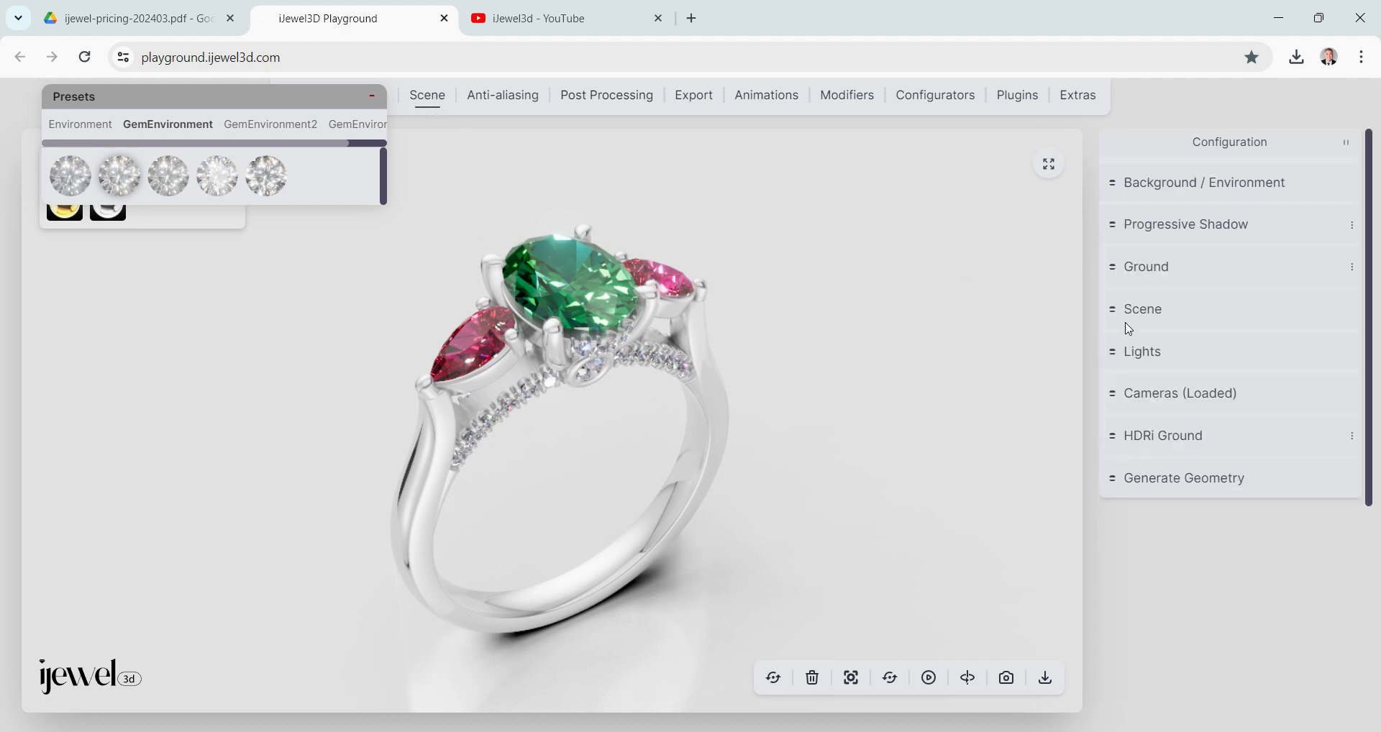
click(1184, 267)
scroll(1194, 324, down, 5)
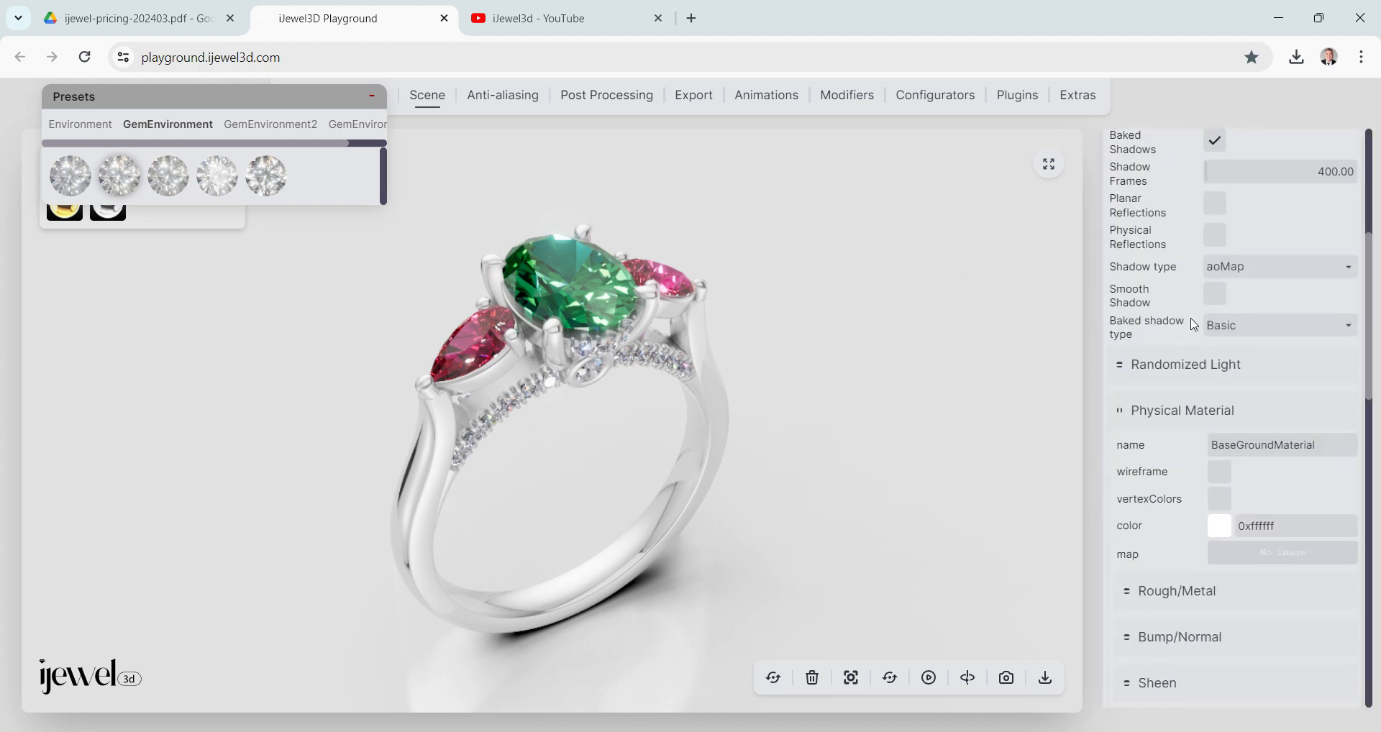
drag(567, 652, 567, 636)
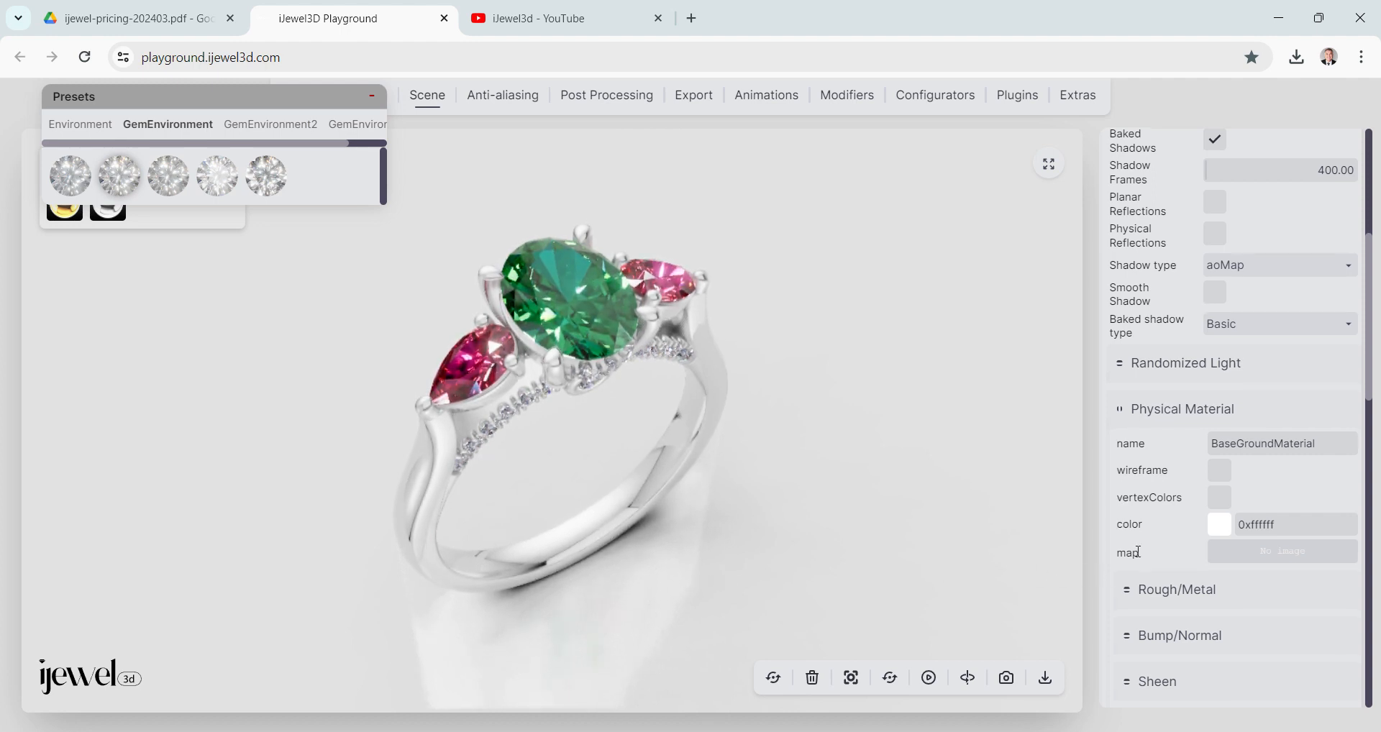
scroll(1124, 561, down, 4)
click(1191, 322)
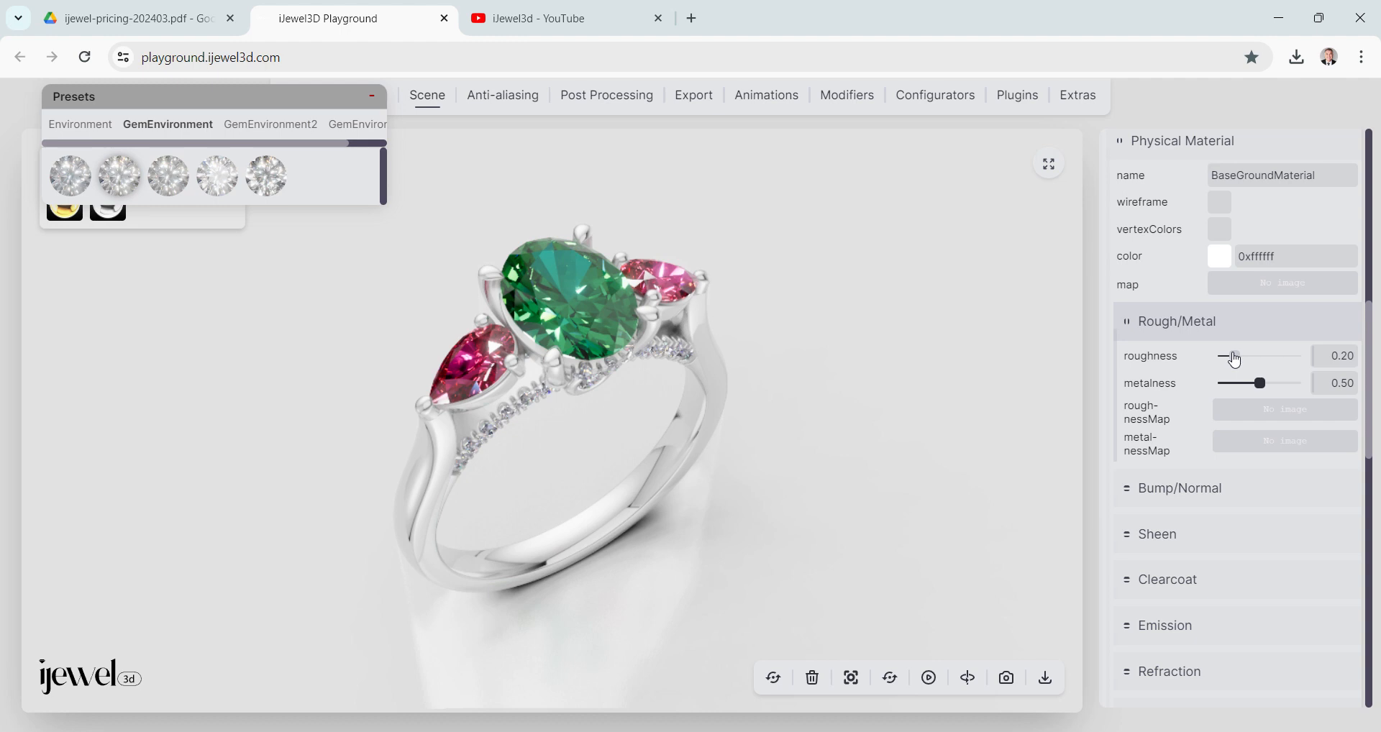
drag(1235, 359, 1231, 357)
drag(1314, 362, 1302, 372)
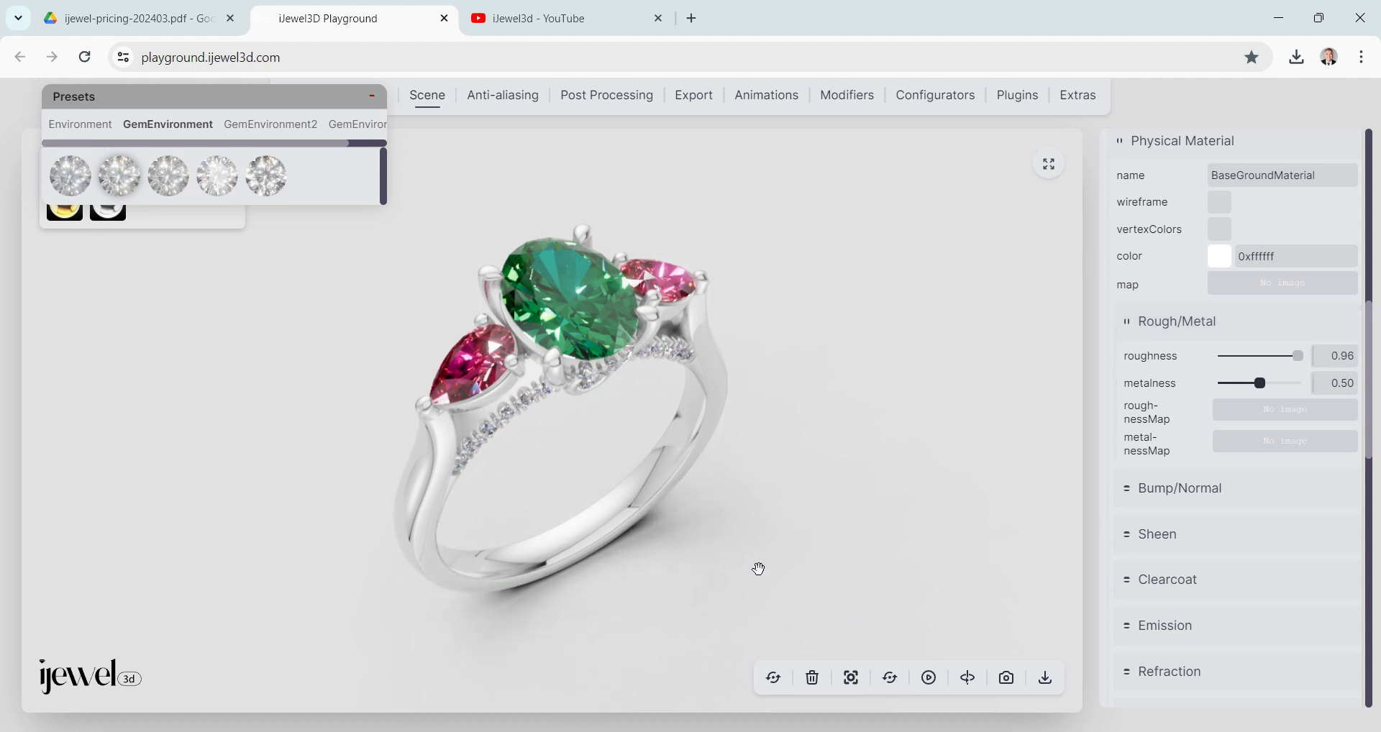
drag(759, 571, 642, 518)
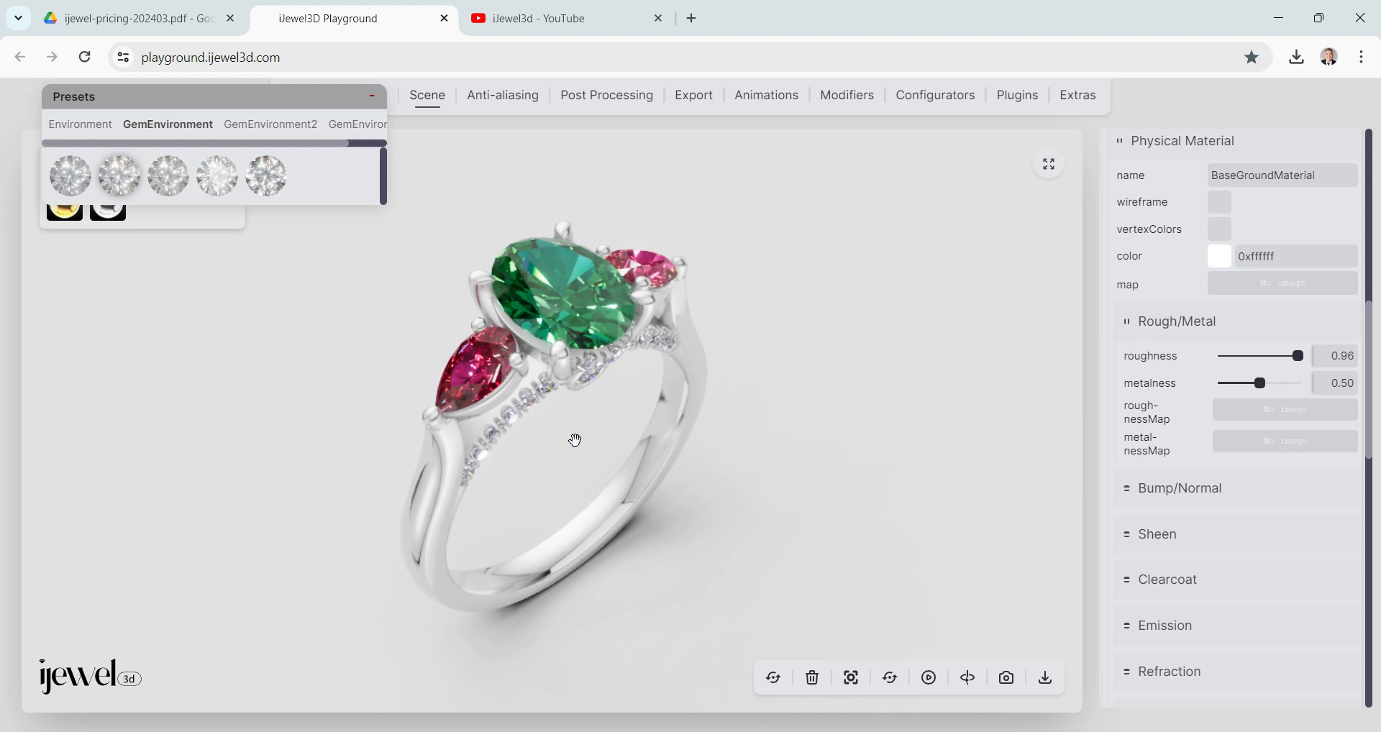
scroll(575, 440, up, 3)
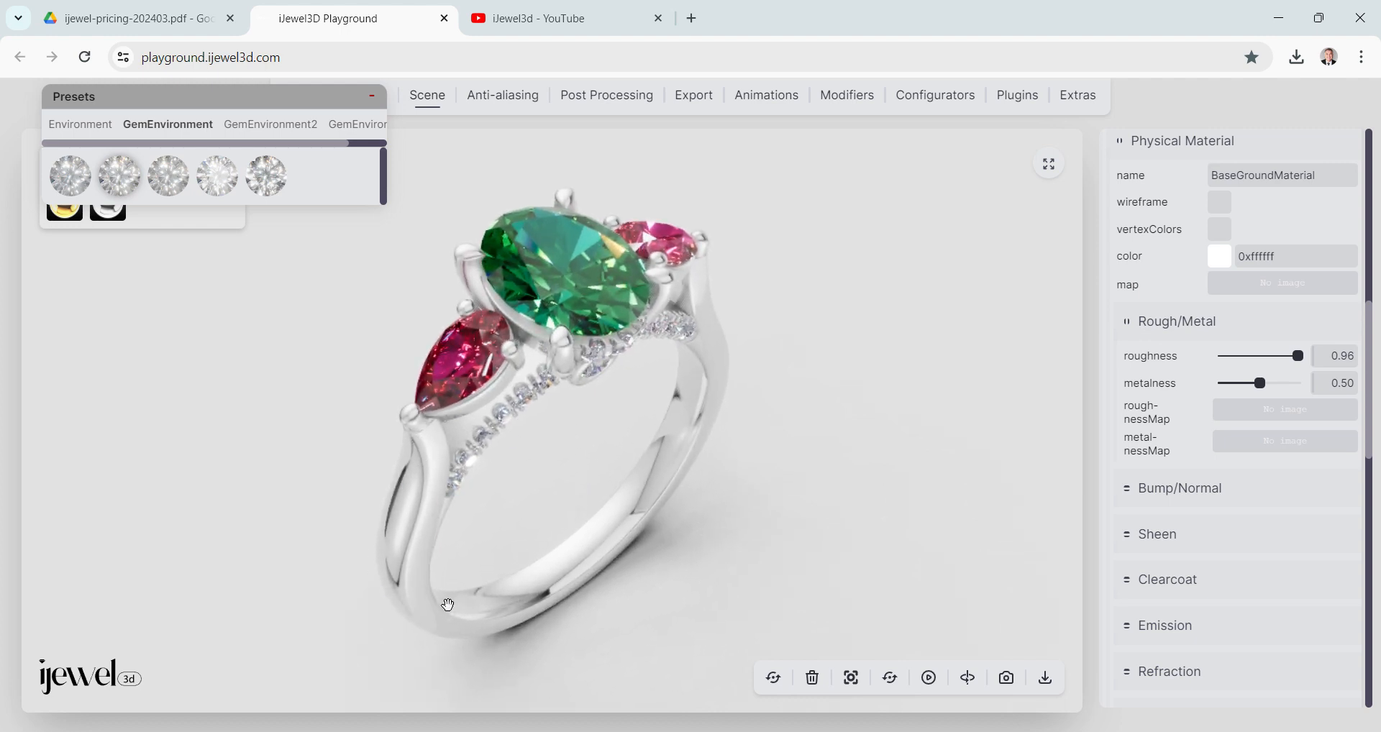
mouse_move(694, 443)
mouse_down()
mouse_move(673, 405)
mouse_move(684, 428)
mouse_up()
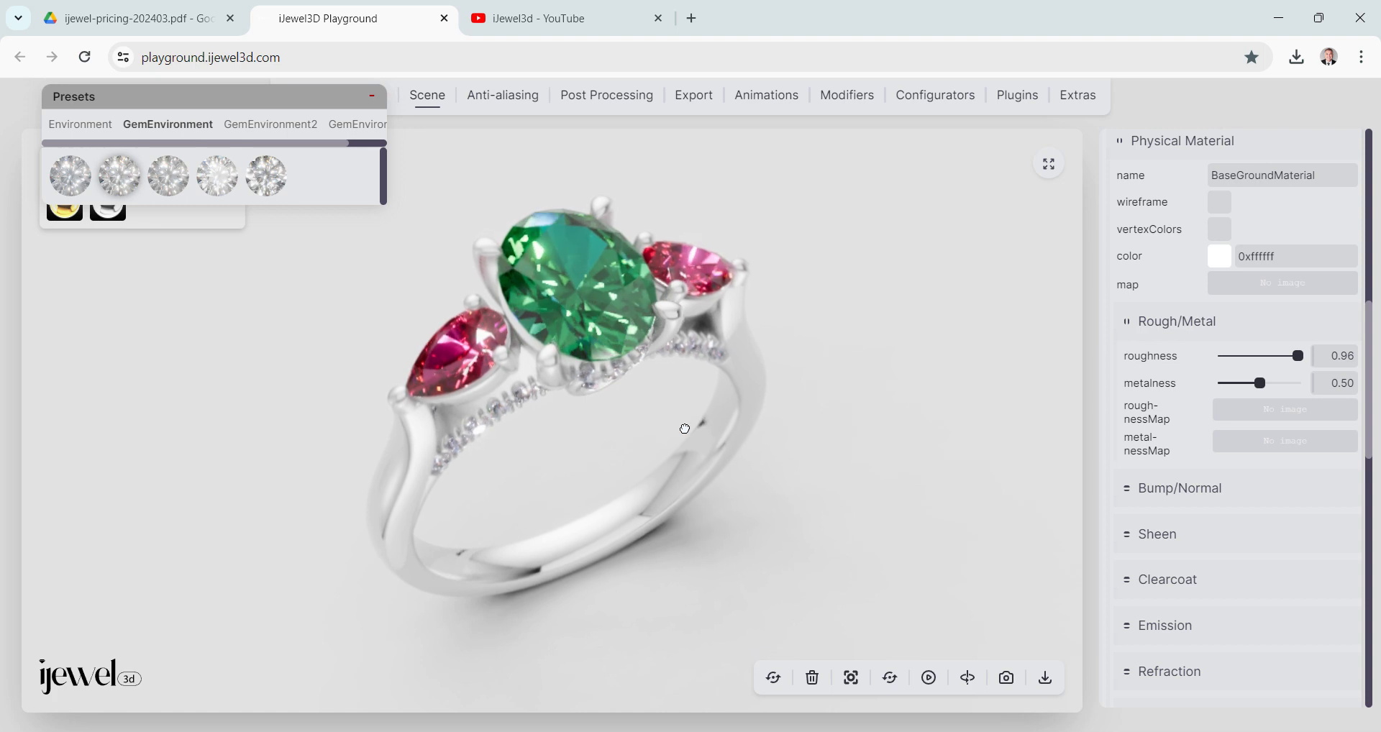
Try the third and fourth environment presets on the ring and compare the metal reflections from different angles.
click(59, 128)
click(170, 186)
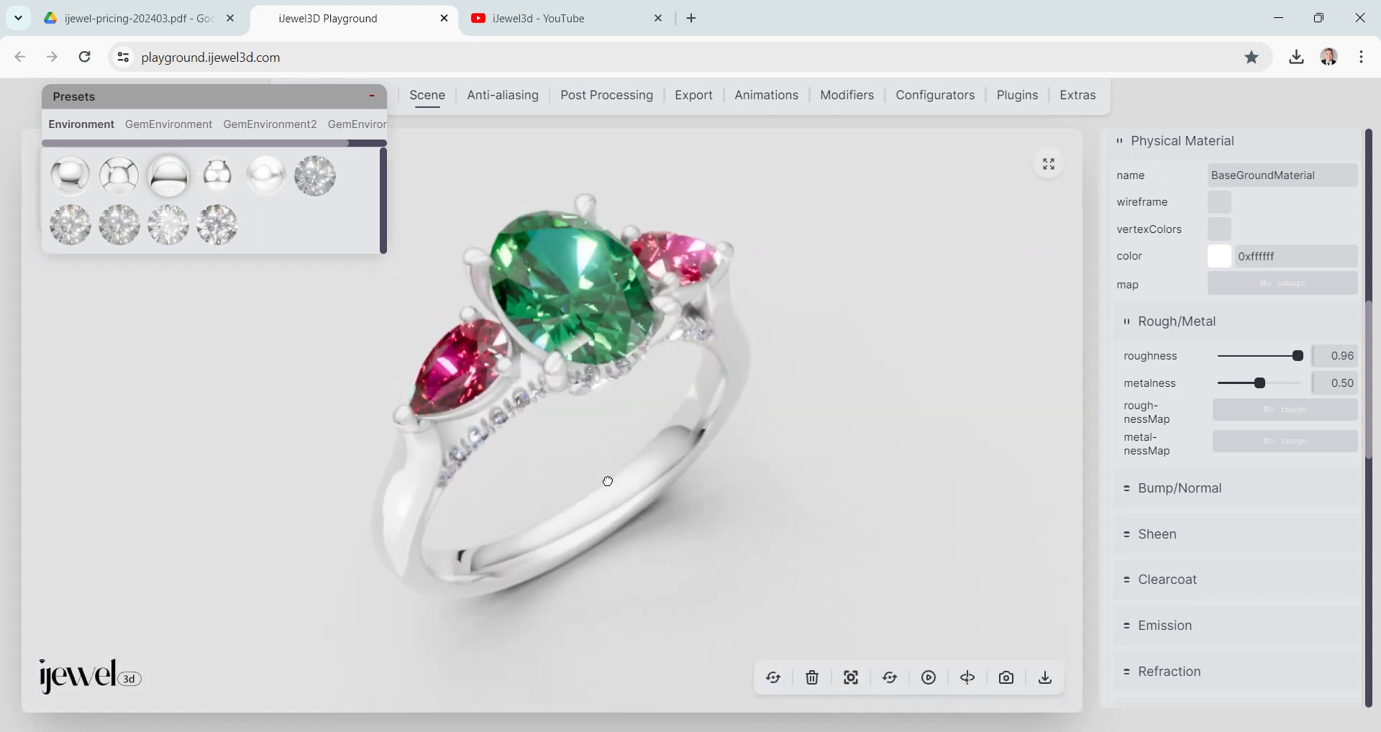
drag(595, 462, 583, 434)
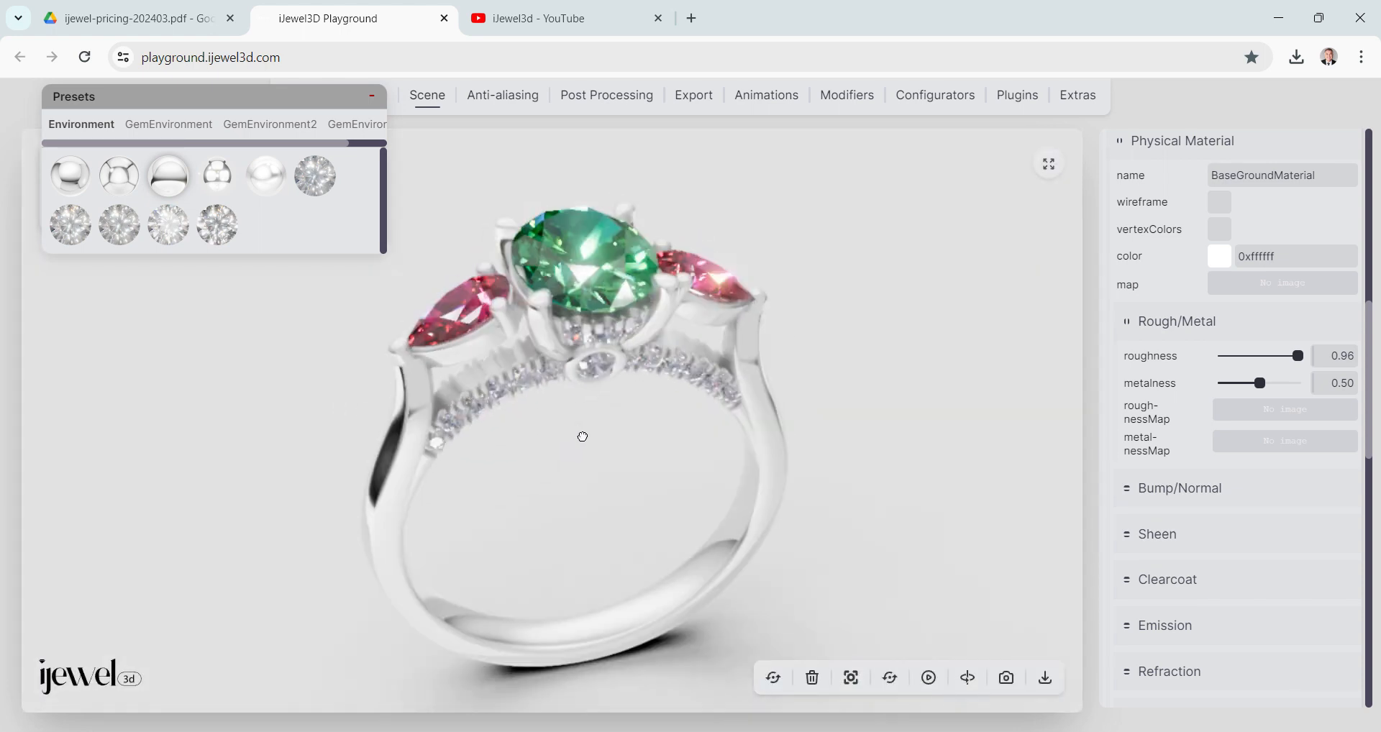
click(226, 181)
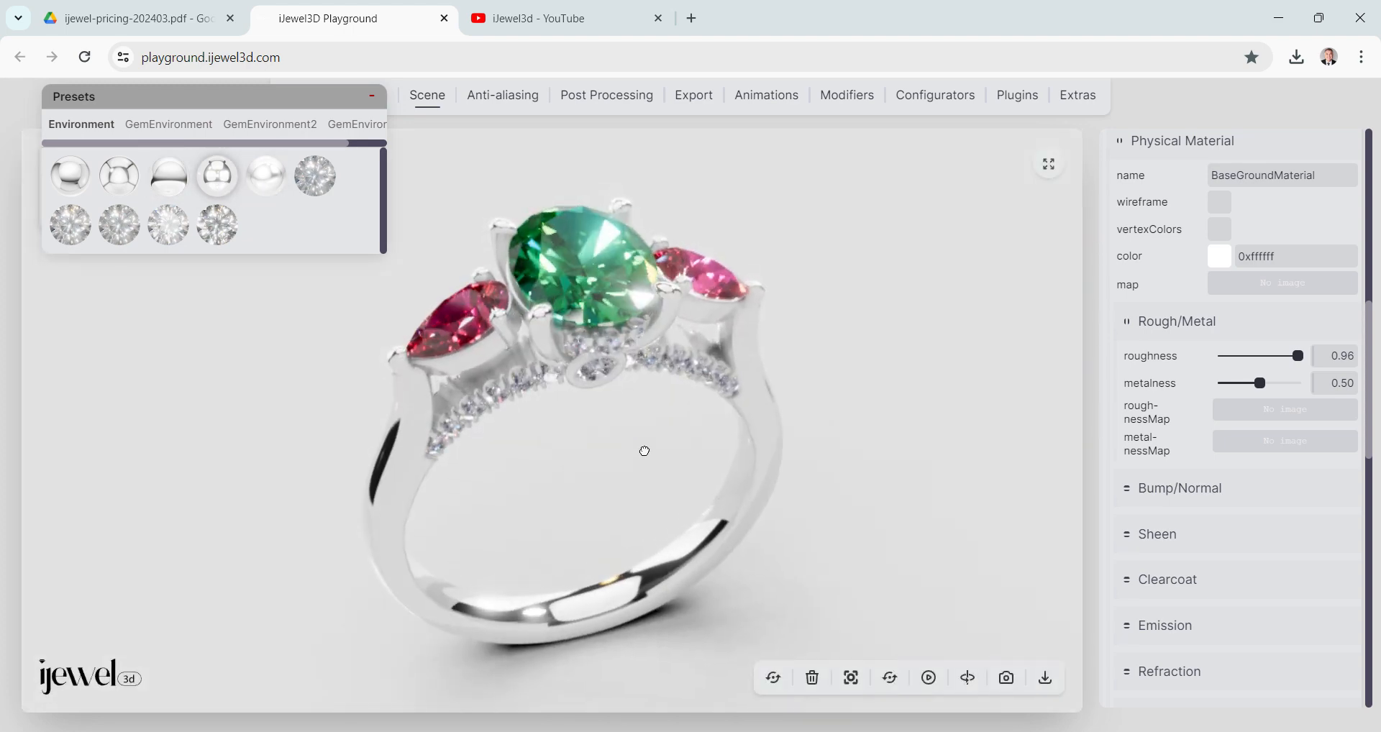
mouse_move(645, 451)
mouse_down()
mouse_move(540, 417)
mouse_move(496, 425)
mouse_move(647, 453)
mouse_up()
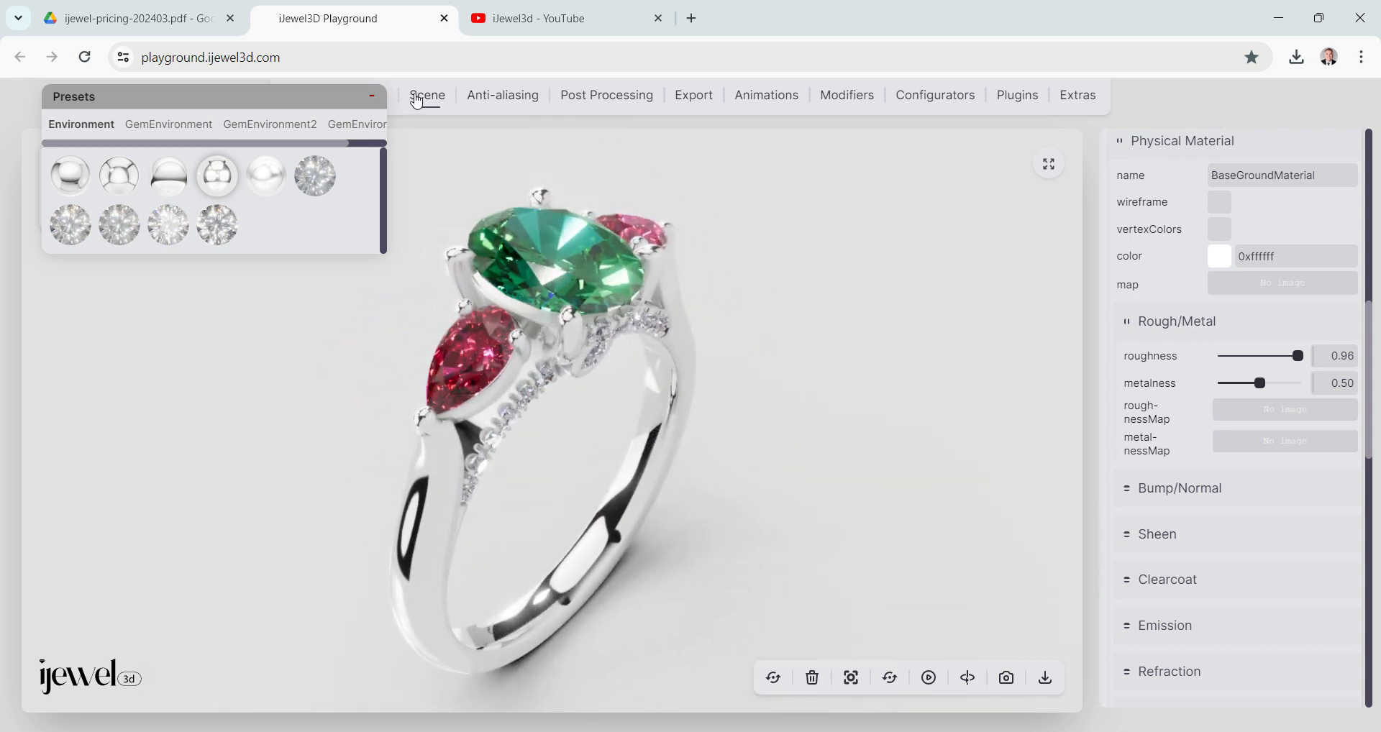
Set the environment rotation to 0.88 and the environment intensity to 0.80 in the Background / Environment settings.
scroll(1223, 435, down, 1)
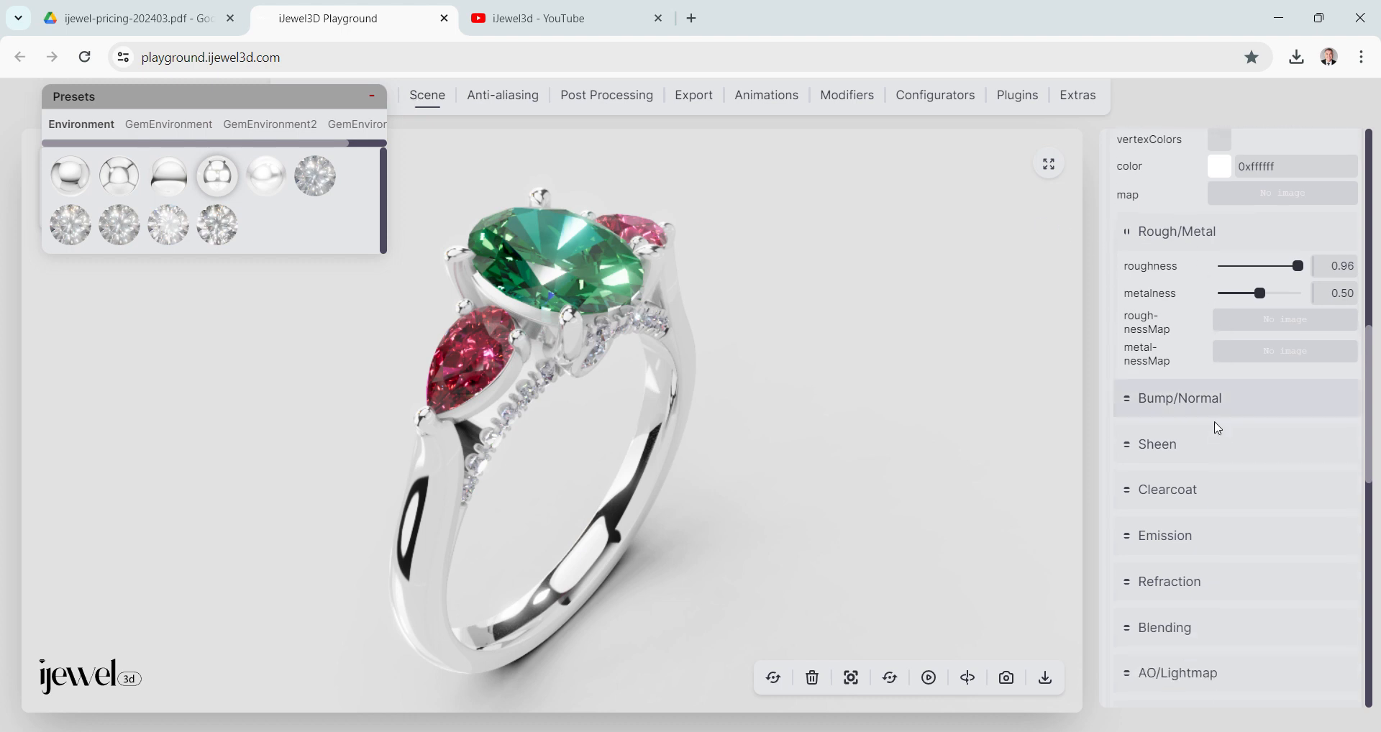
scroll(1198, 267, up, 8)
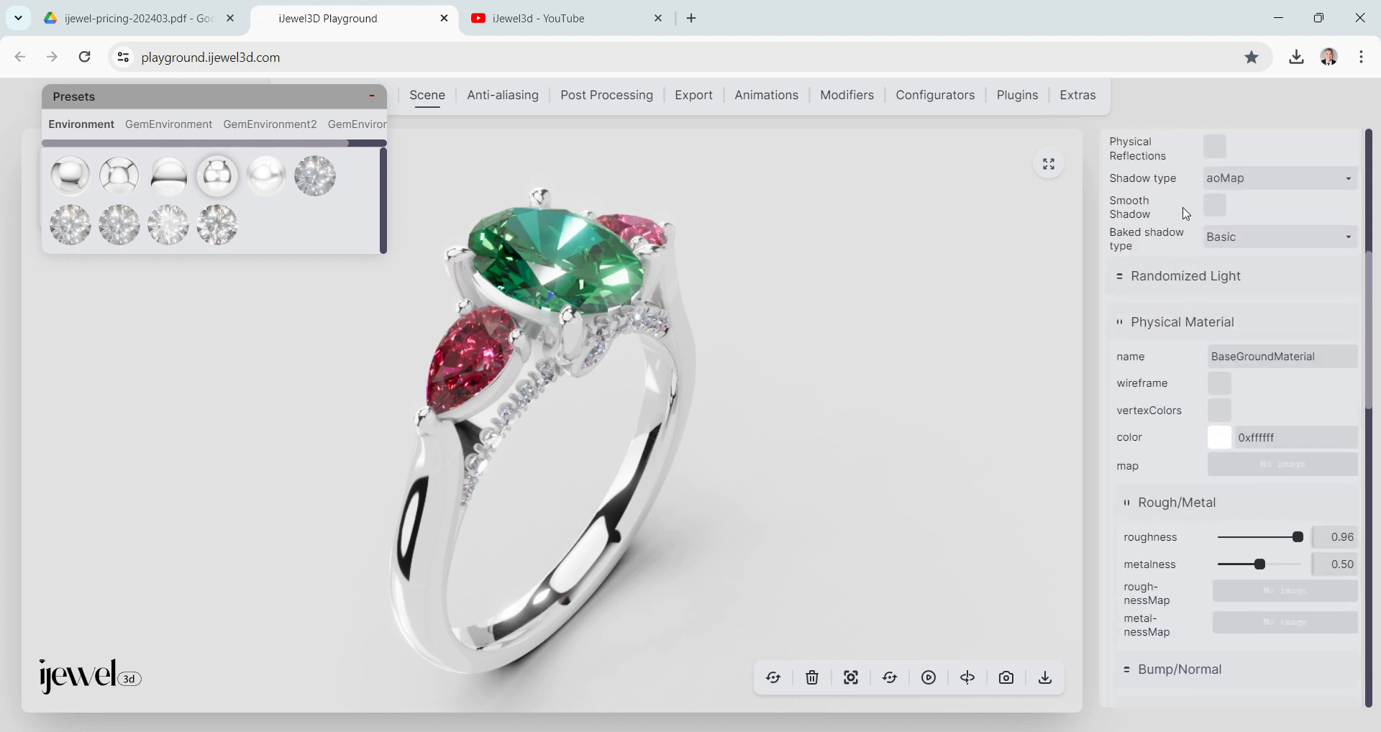
scroll(1186, 214, up, 2)
click(1184, 189)
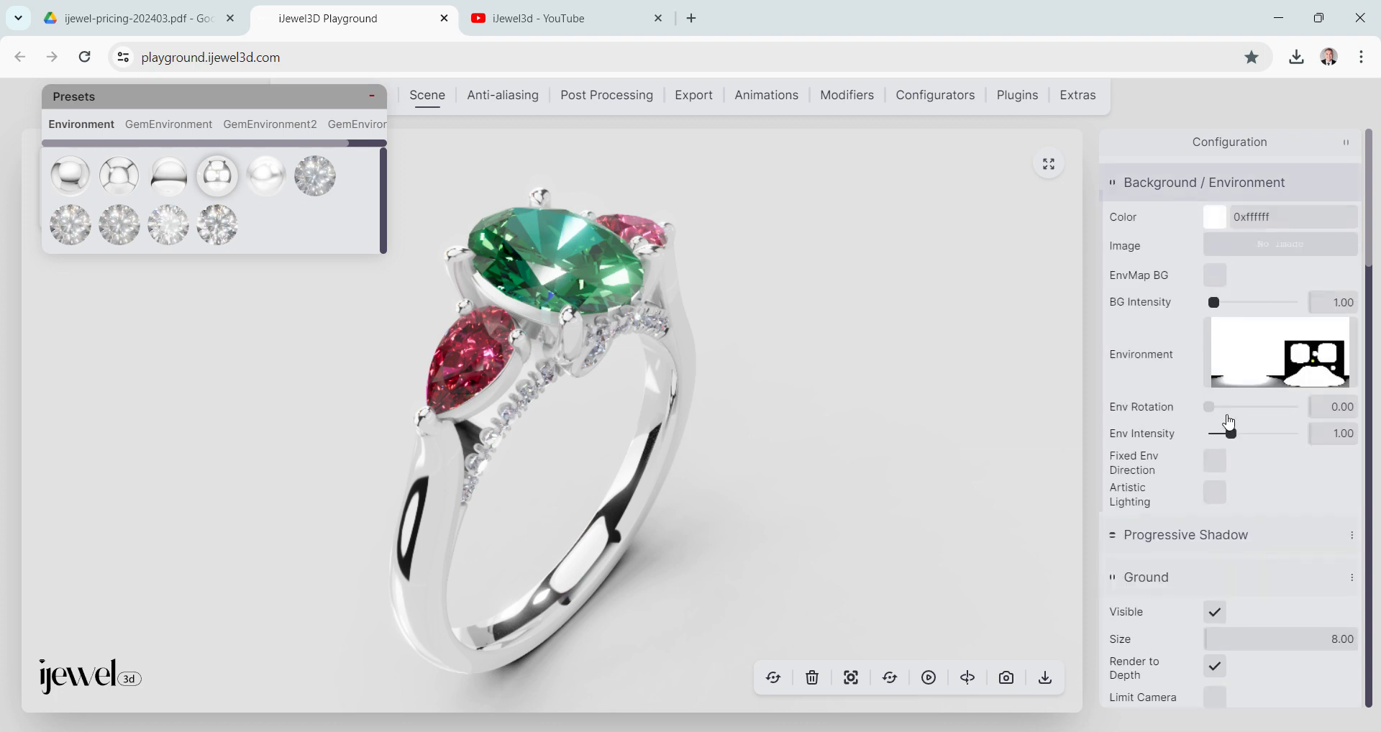
drag(1227, 411, 1231, 446)
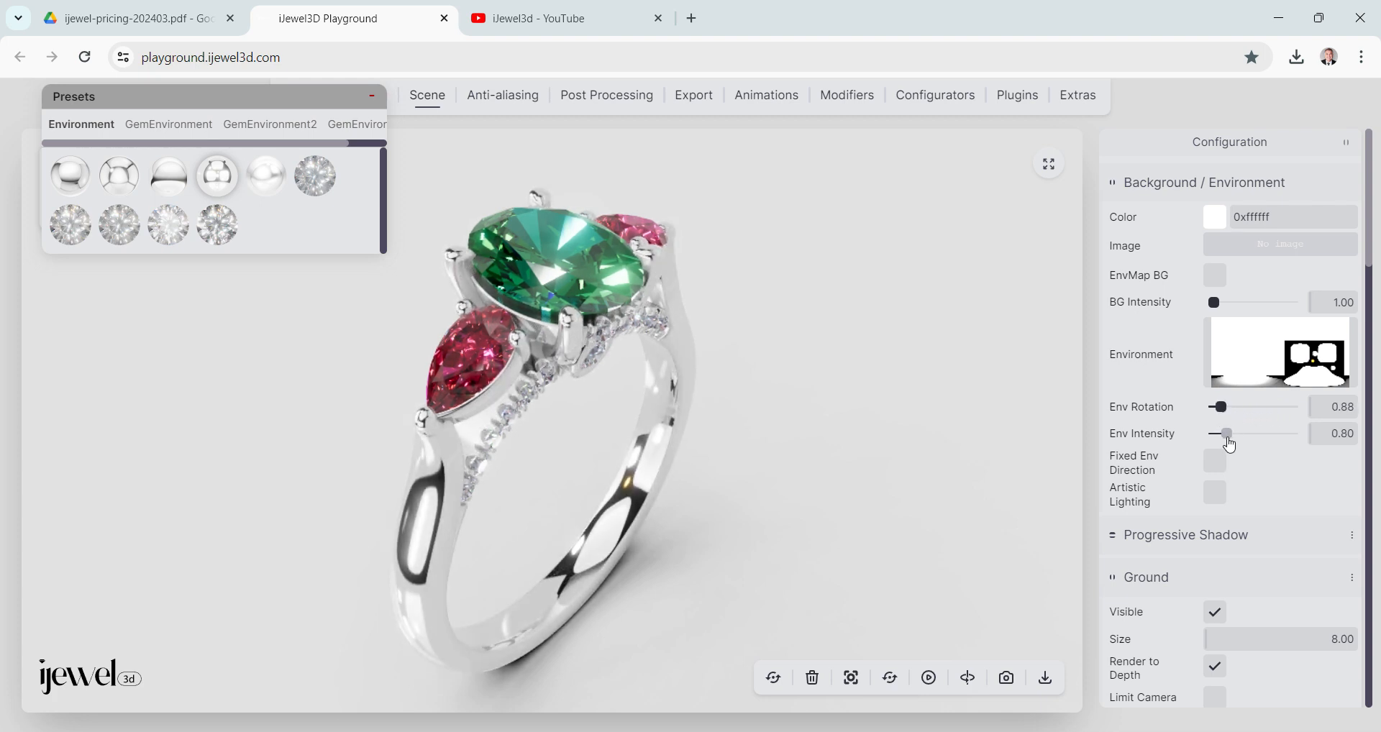
Apply the first environment preset, set the environment intensity to 0.60 and check the ring from a frontal angle.
click(72, 179)
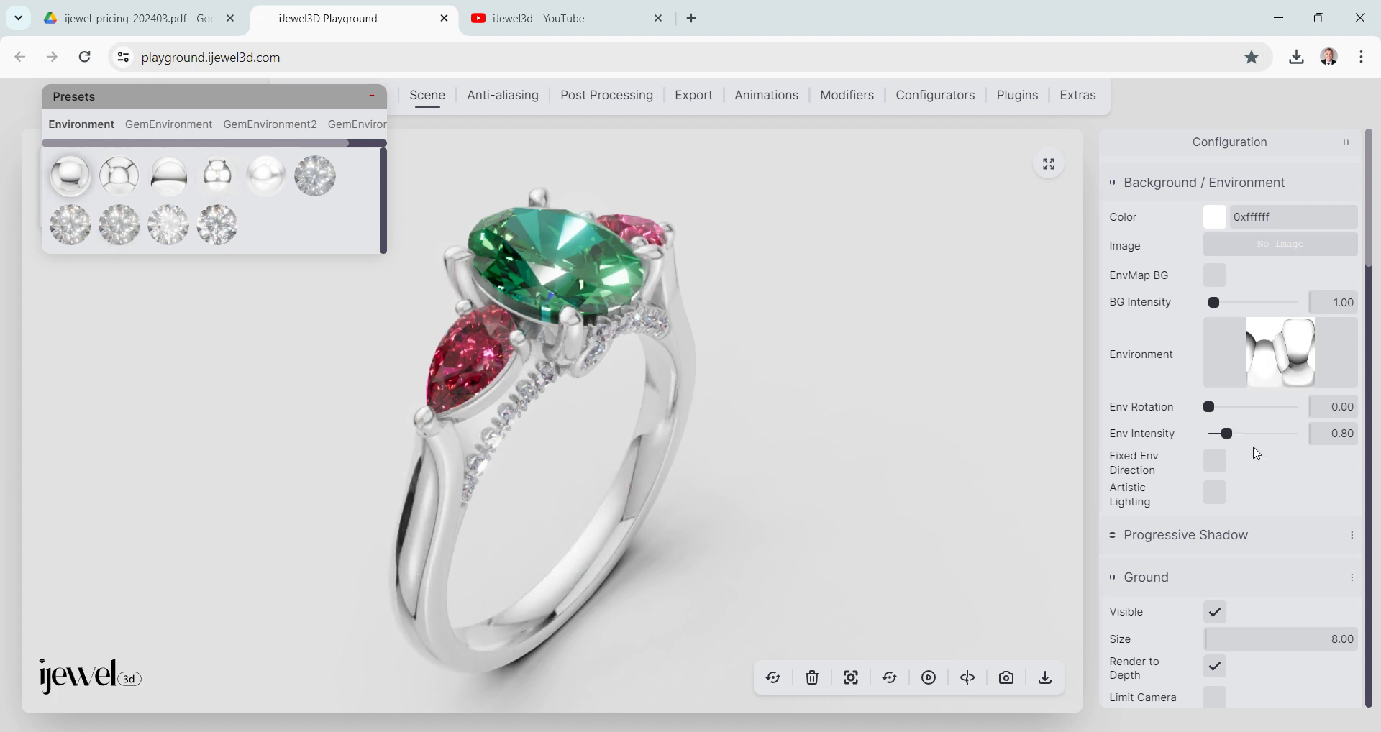
click(1225, 440)
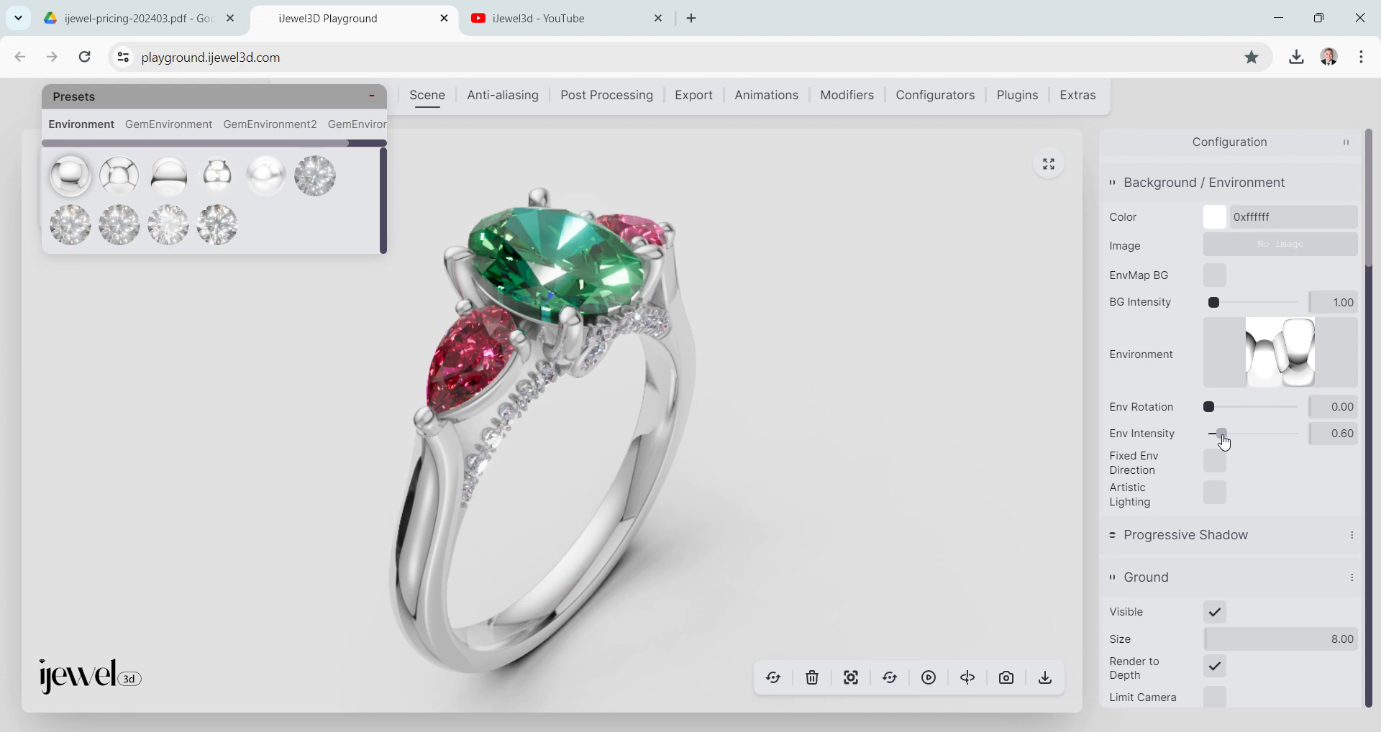
drag(703, 586, 758, 463)
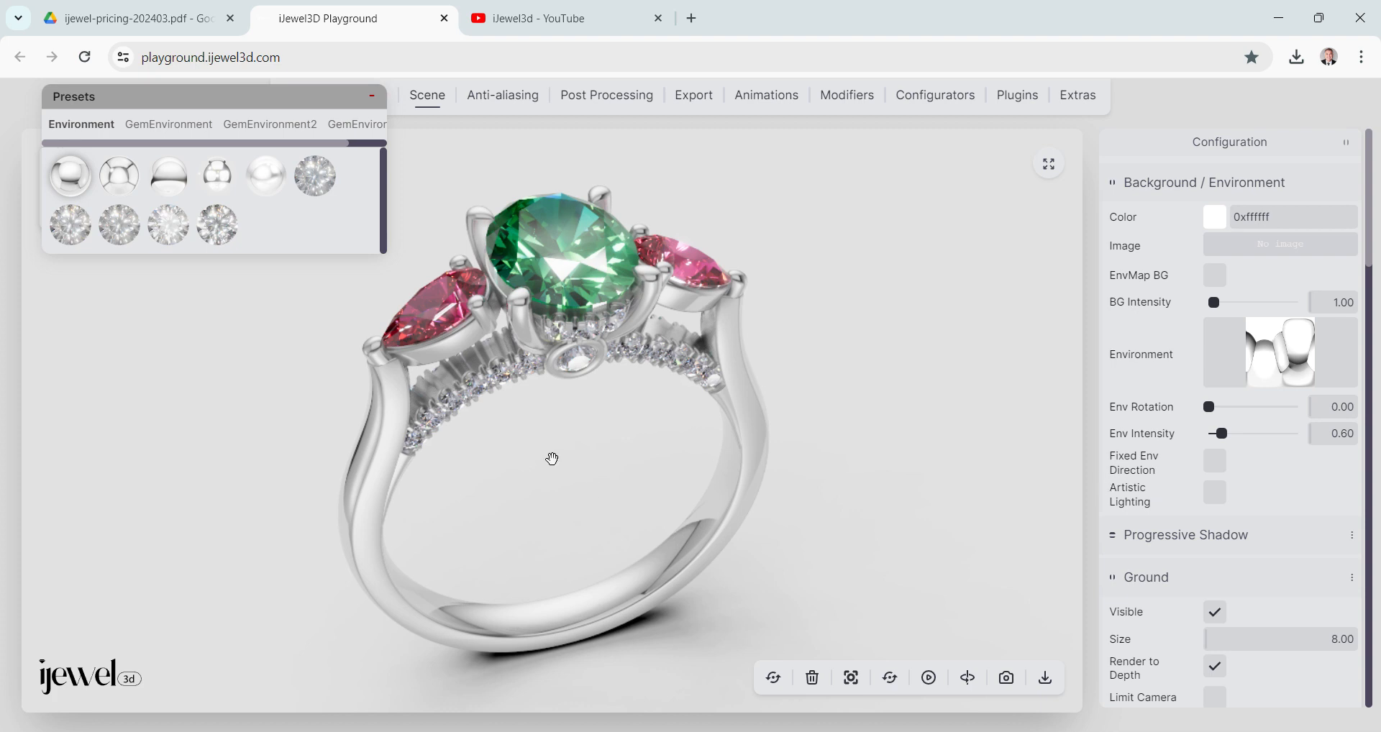
Try Fixed Env Direction on and off and examine how the reflections behave while rotating the ring.
click(1218, 463)
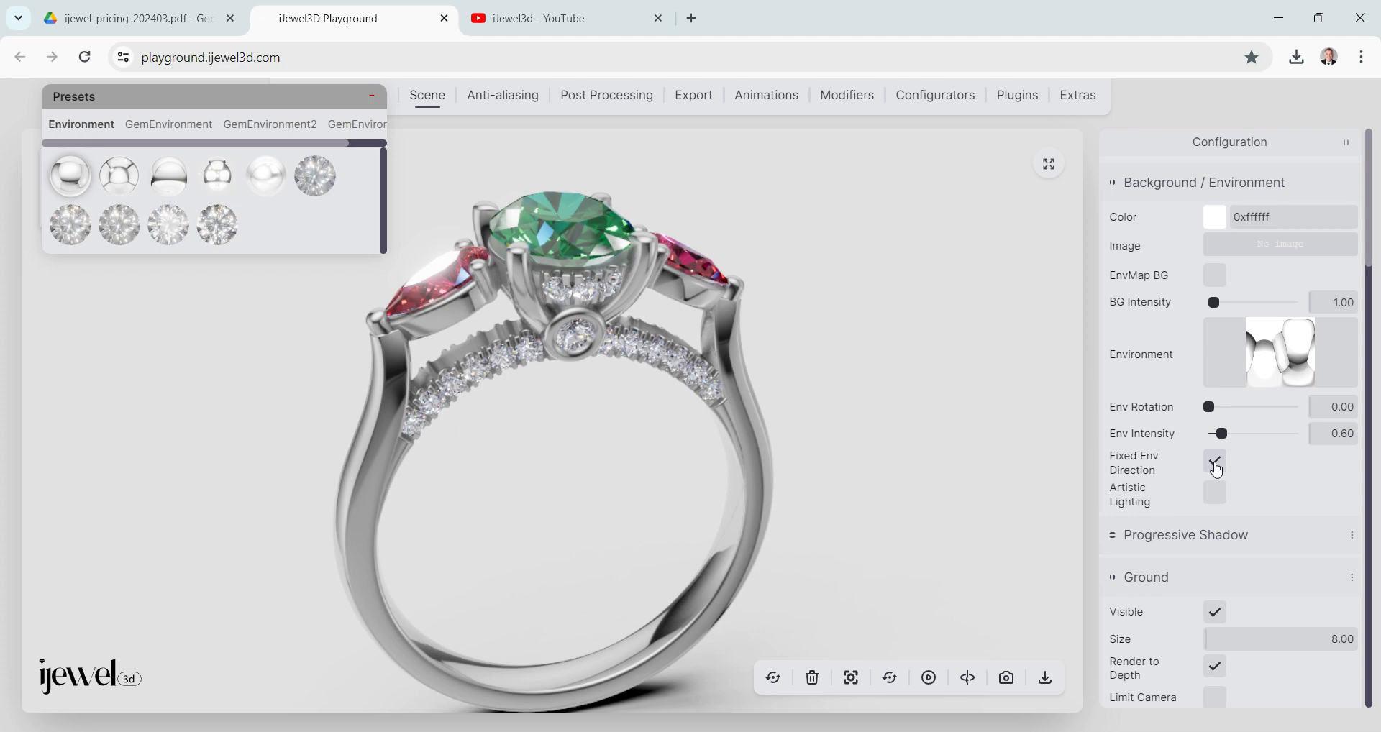
click(1216, 464)
right_drag(604, 501, 605, 483)
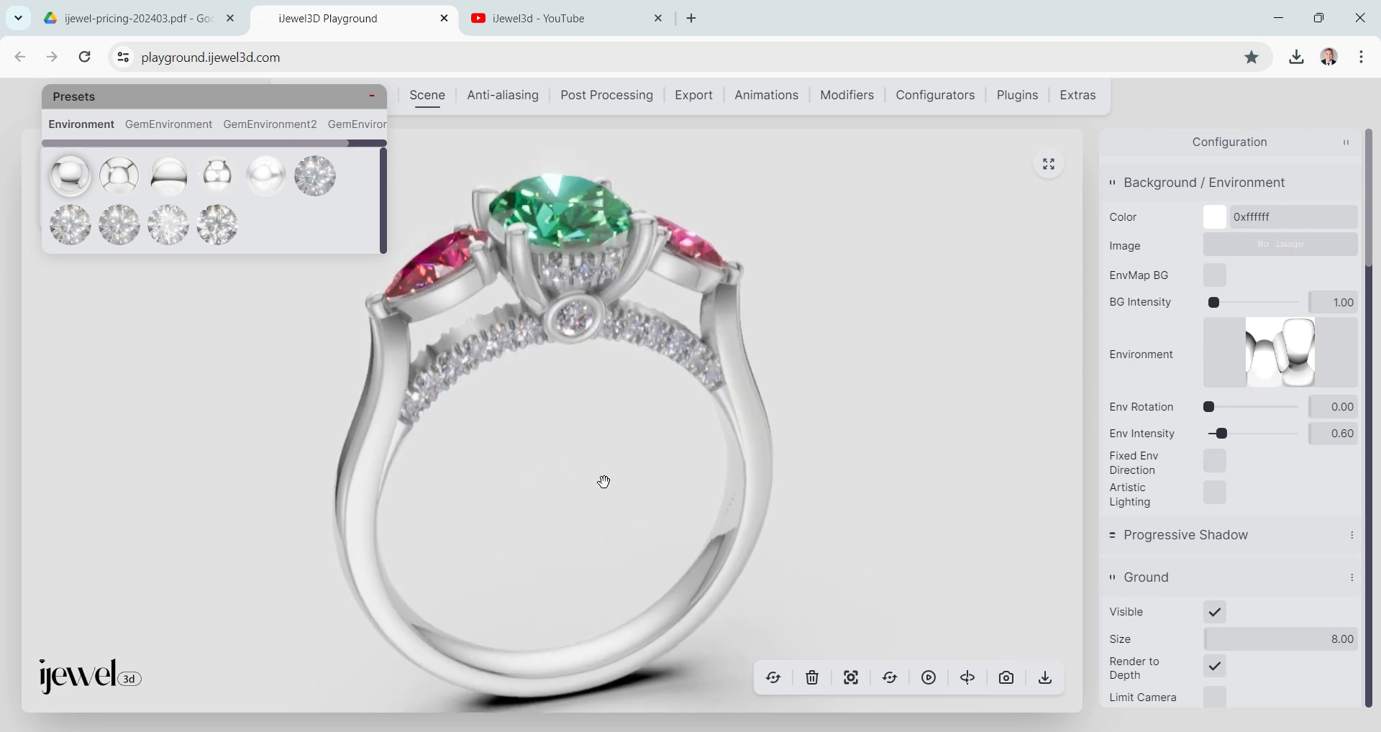
drag(514, 569, 672, 568)
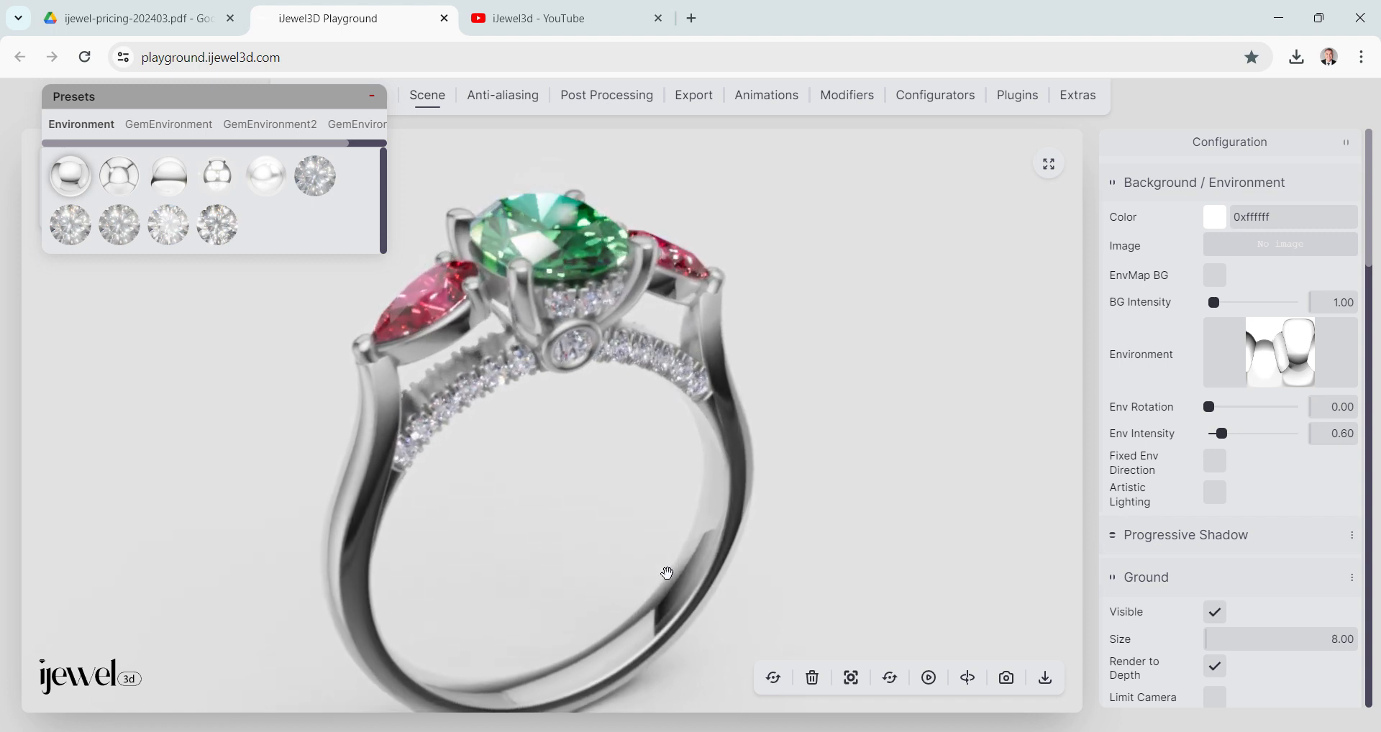
right_drag(666, 572, 688, 534)
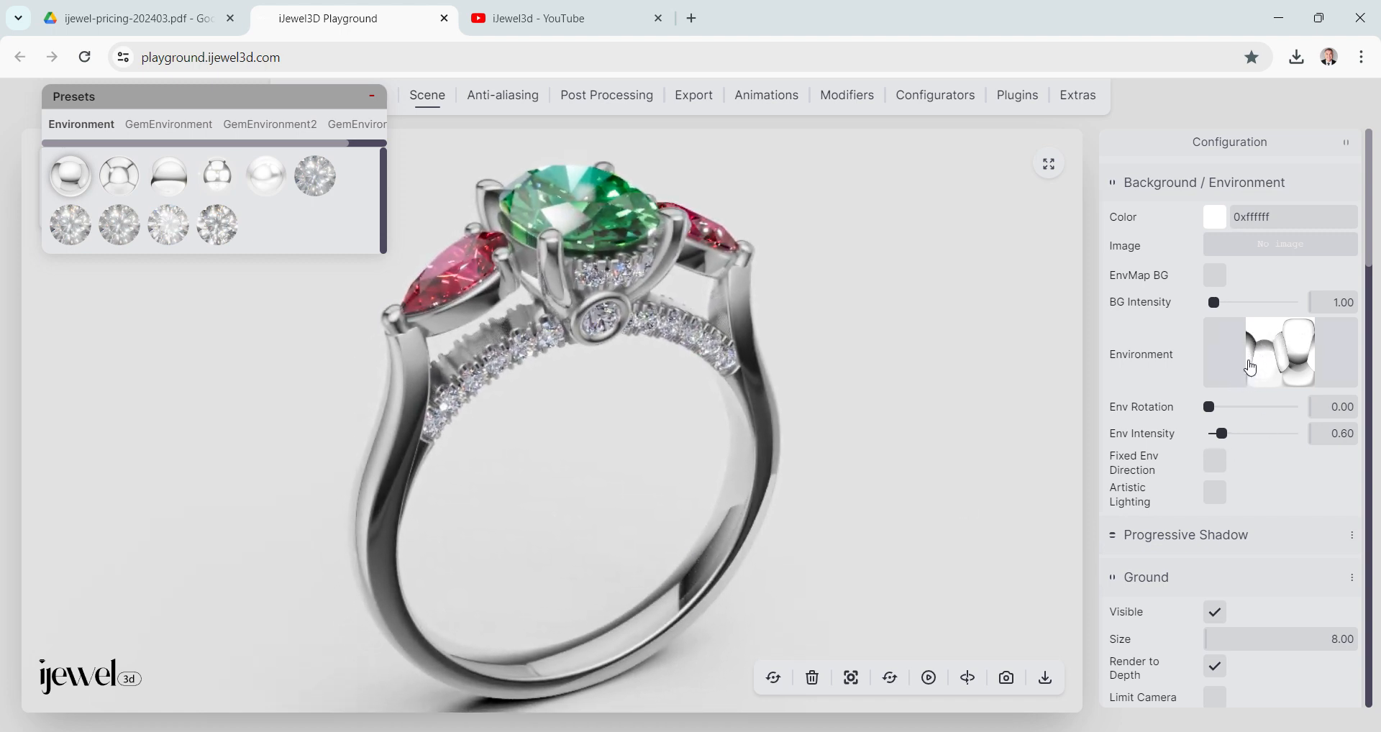
Turn on Fixed Env Direction, set the environment rotation to 3.96 and check the ring's reflections.
click(1217, 469)
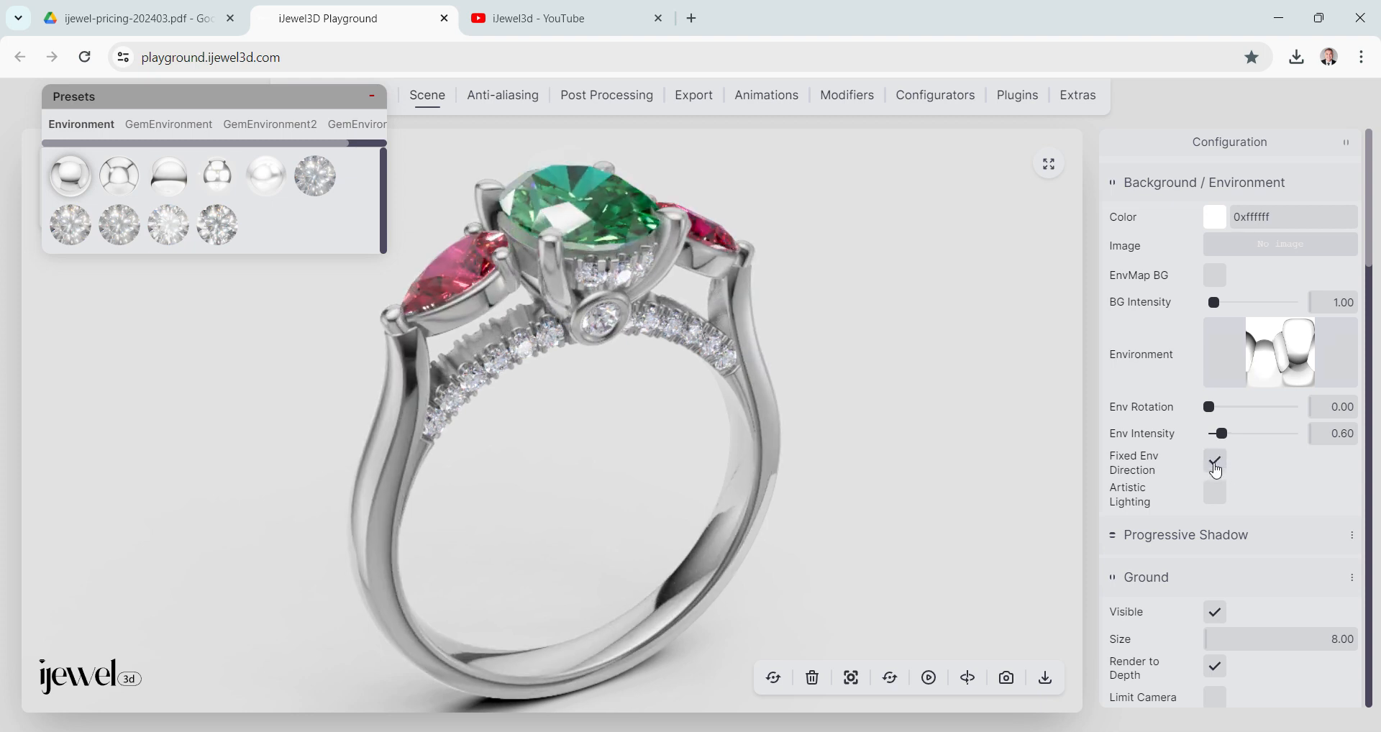
click(1219, 409)
drag(1221, 418, 1268, 416)
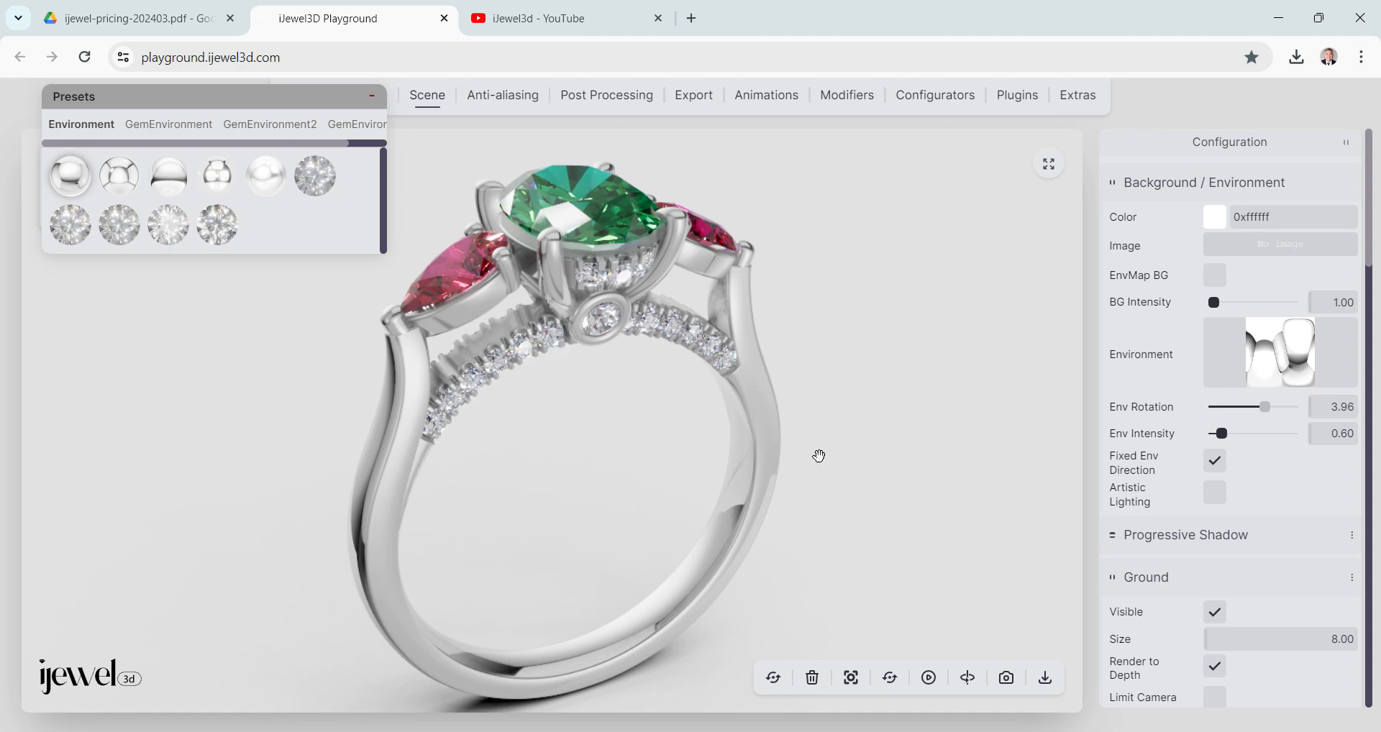
drag(820, 456, 679, 465)
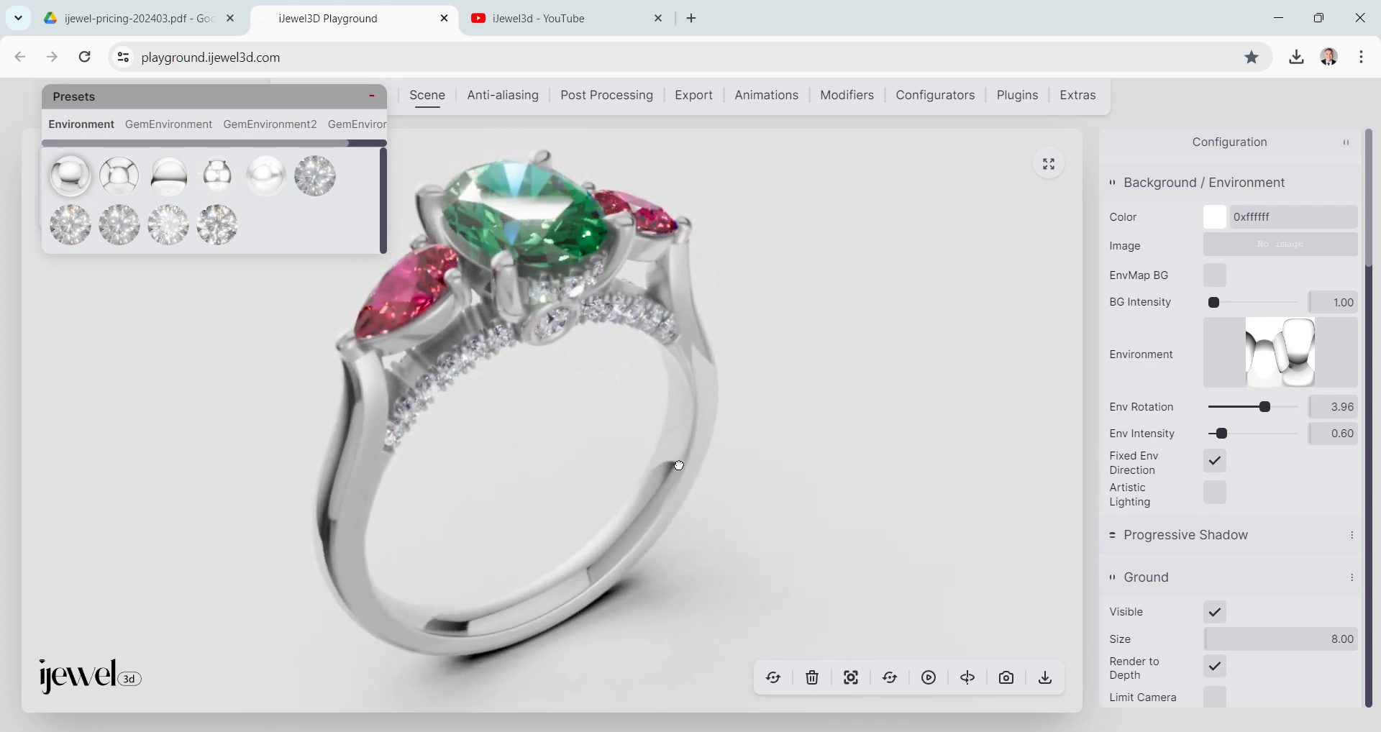
right_drag(679, 466, 745, 477)
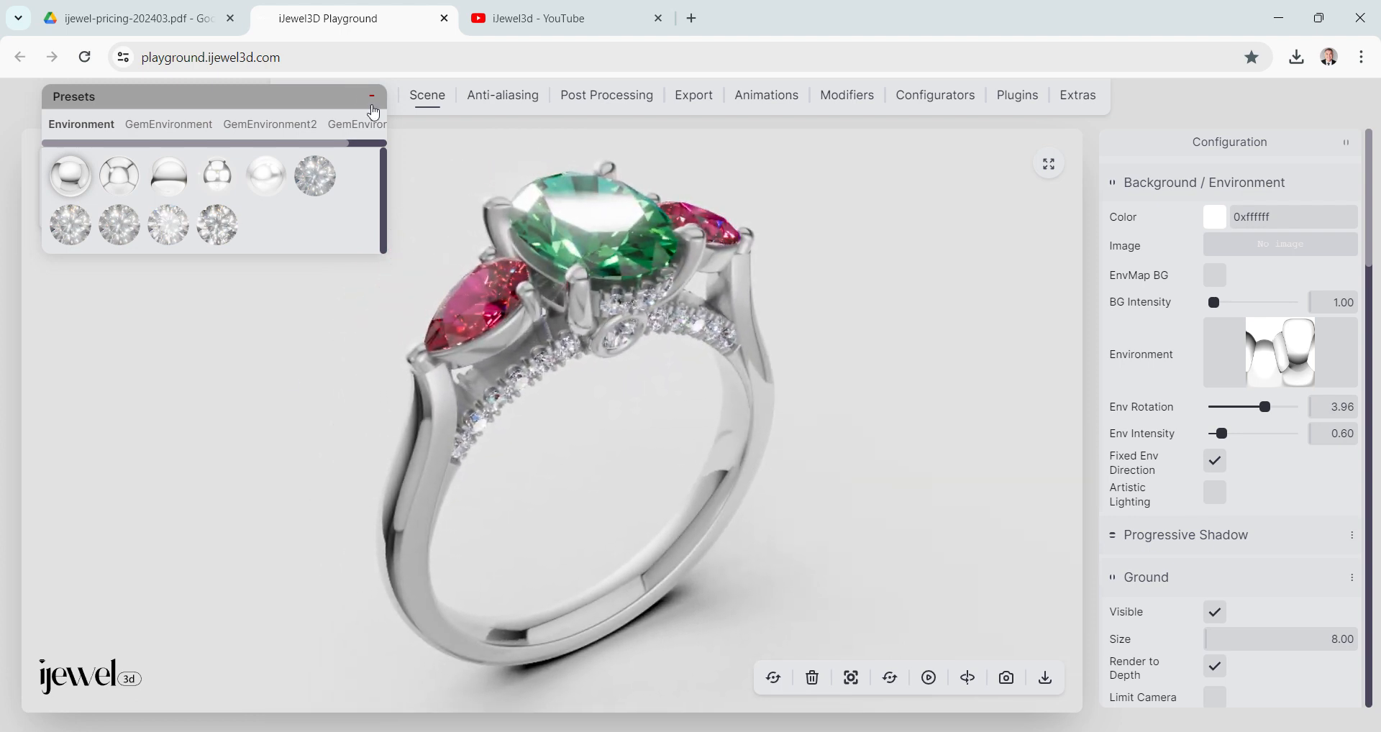
Collapse the presets and switch Metal 01 to the yellow gold variant, viewing the whole ring.
click(372, 96)
click(64, 203)
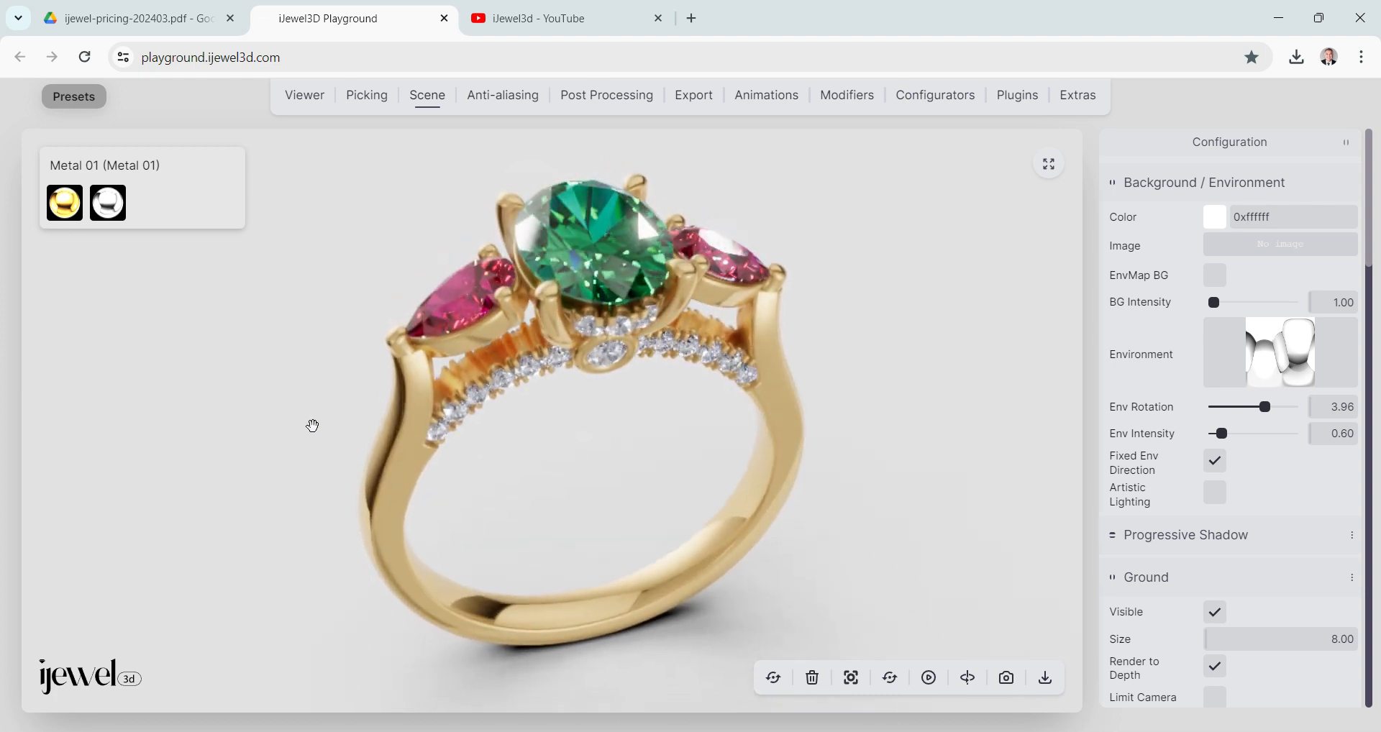
click(890, 679)
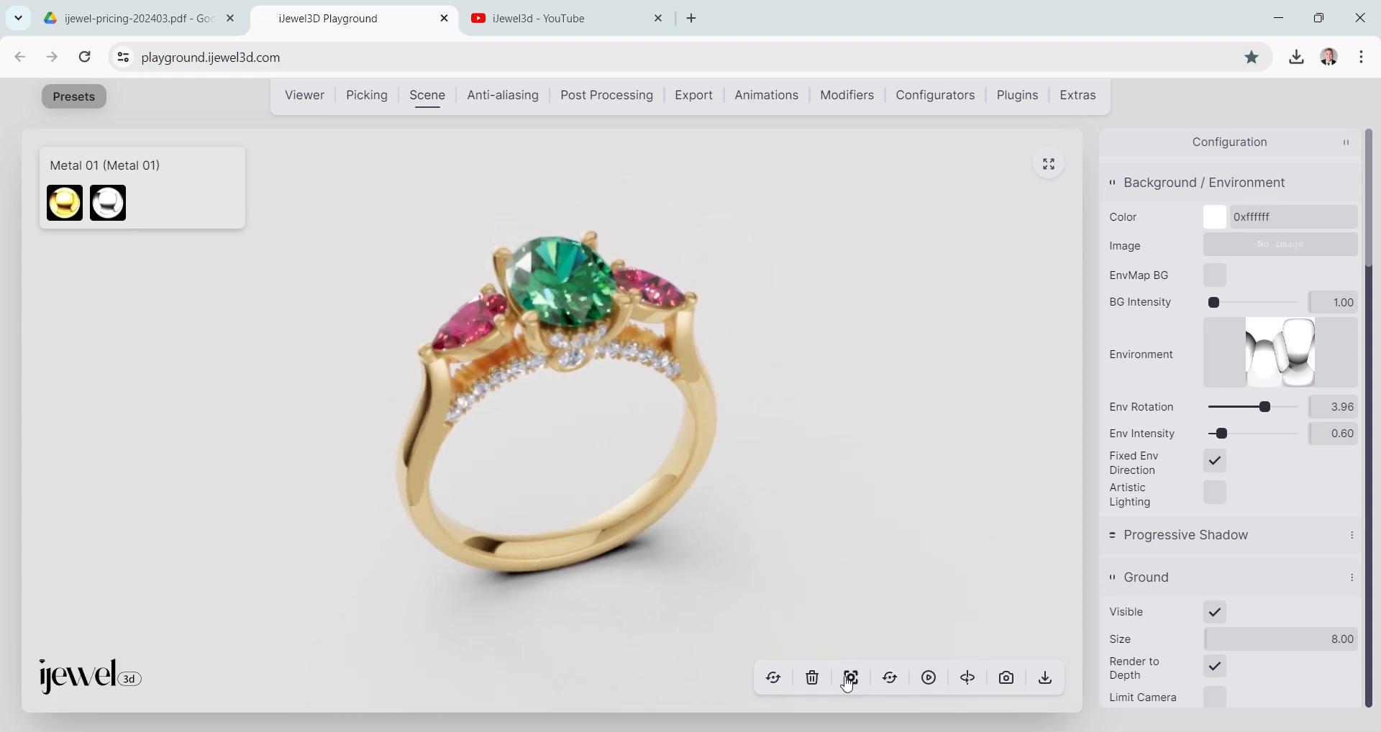
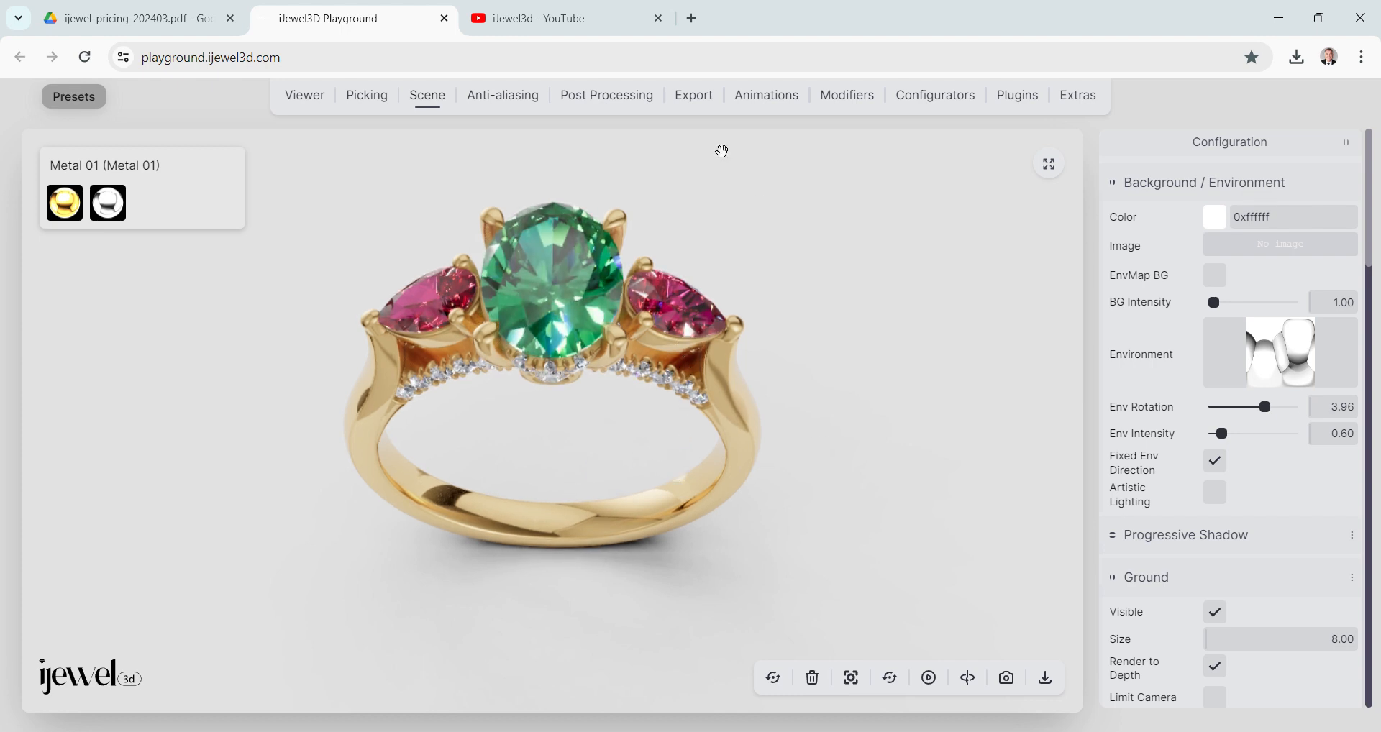
Export the ring render as snapshot.png, open the downloaded image to check it and close it again.
click(695, 97)
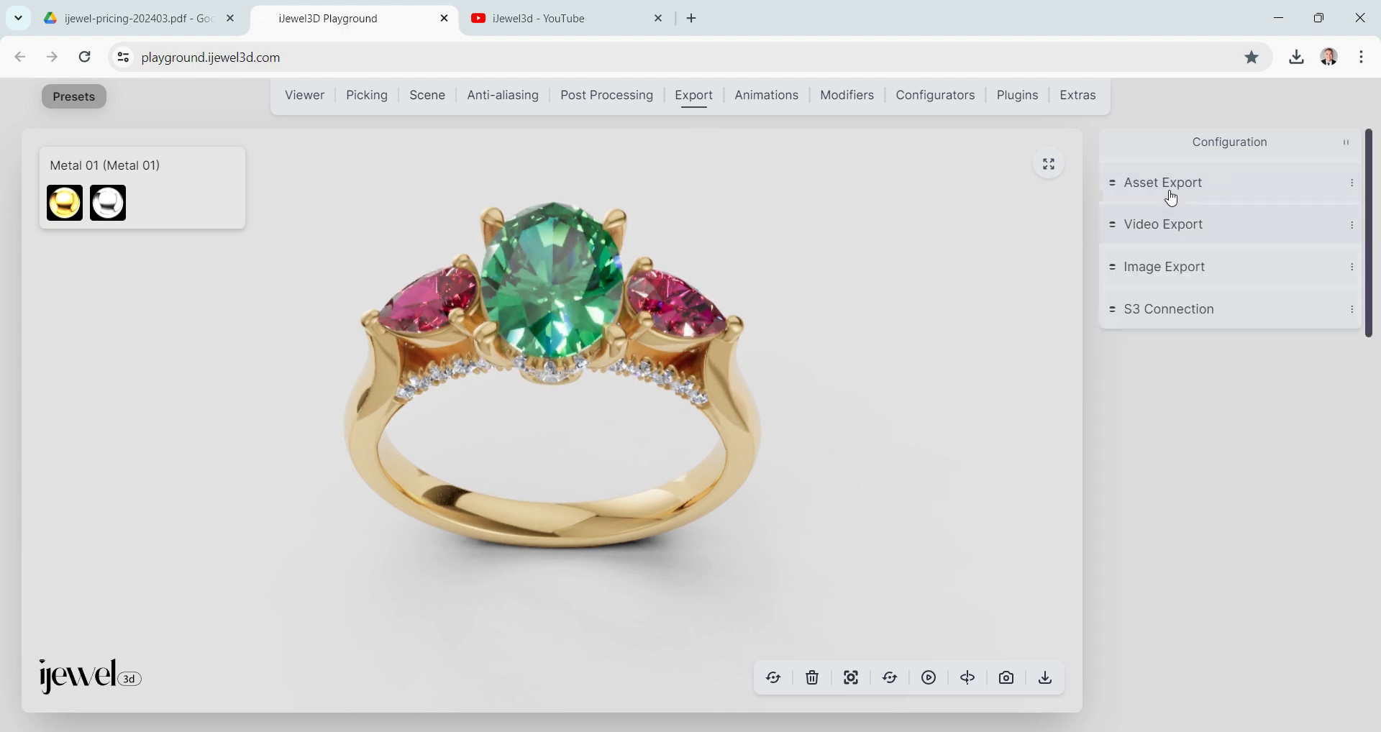
click(1160, 268)
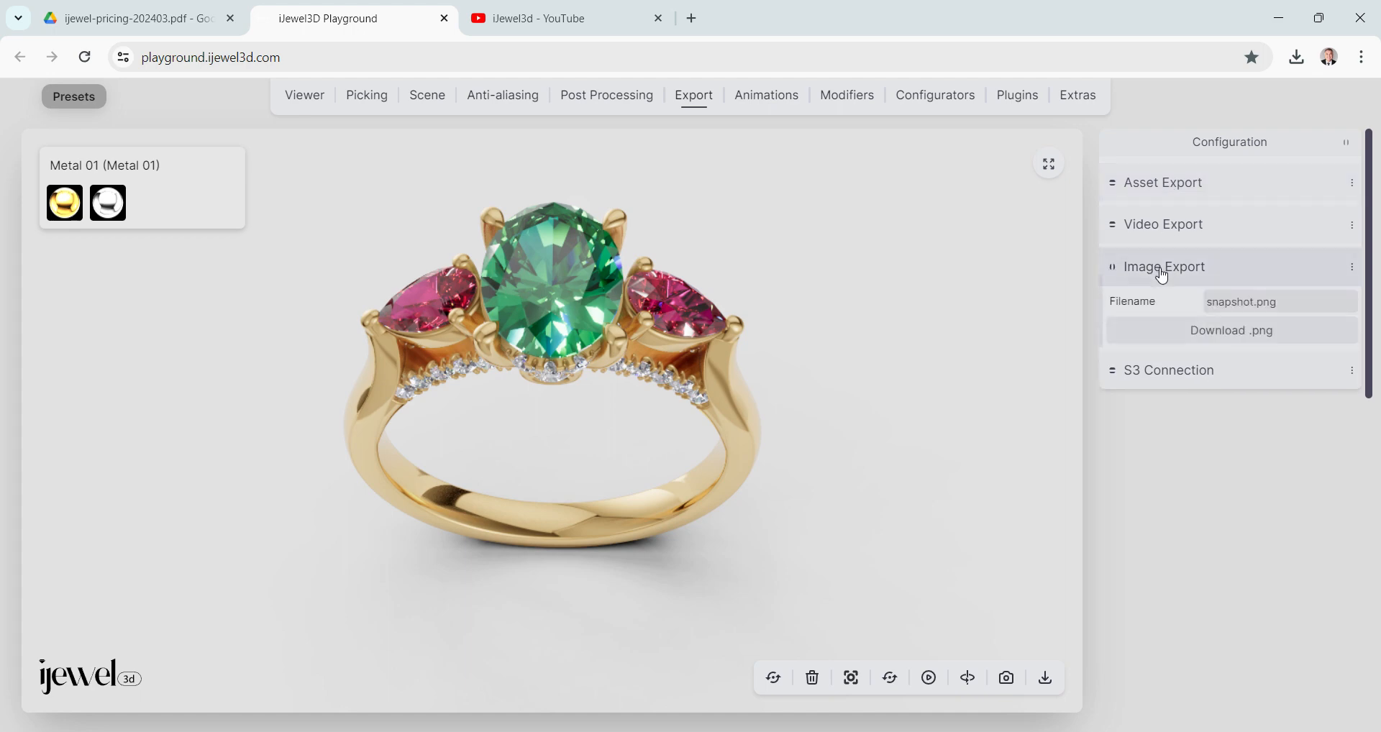
click(1225, 332)
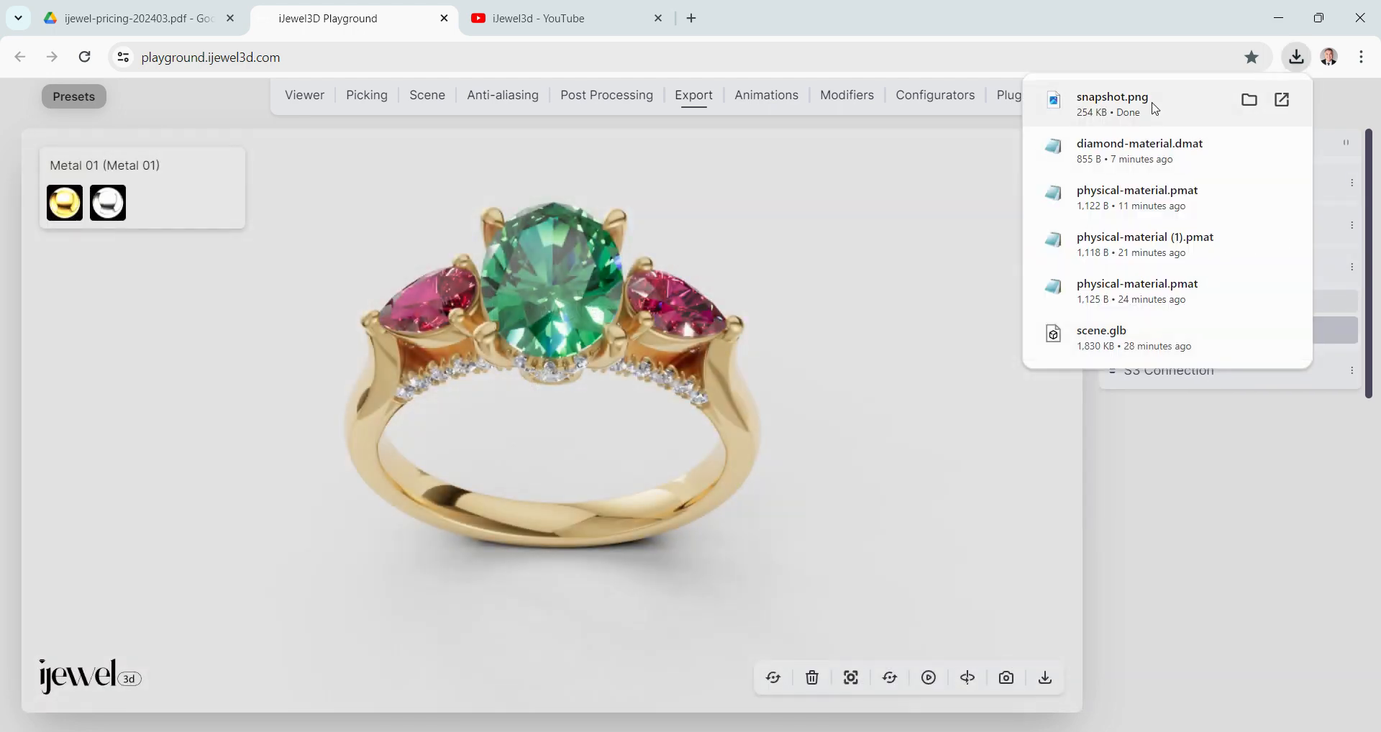
click(1151, 101)
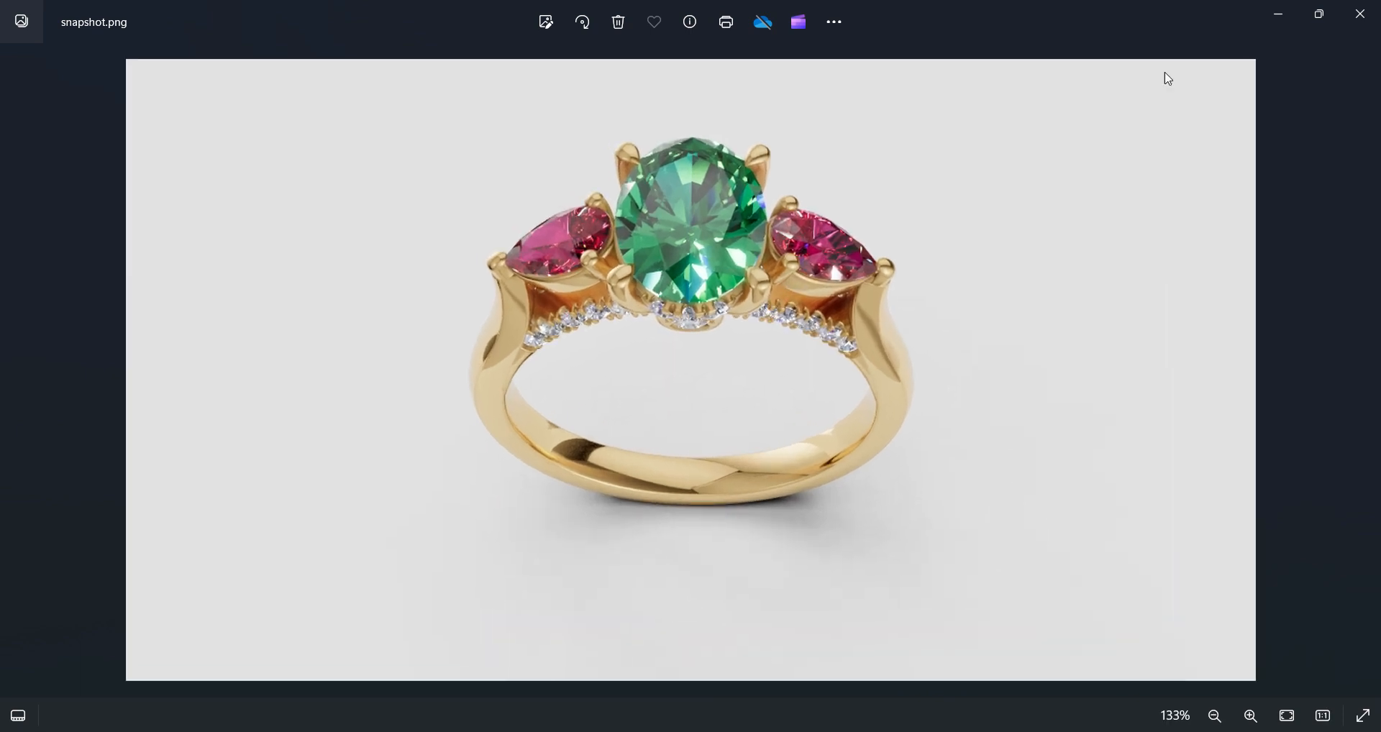
click(1369, 22)
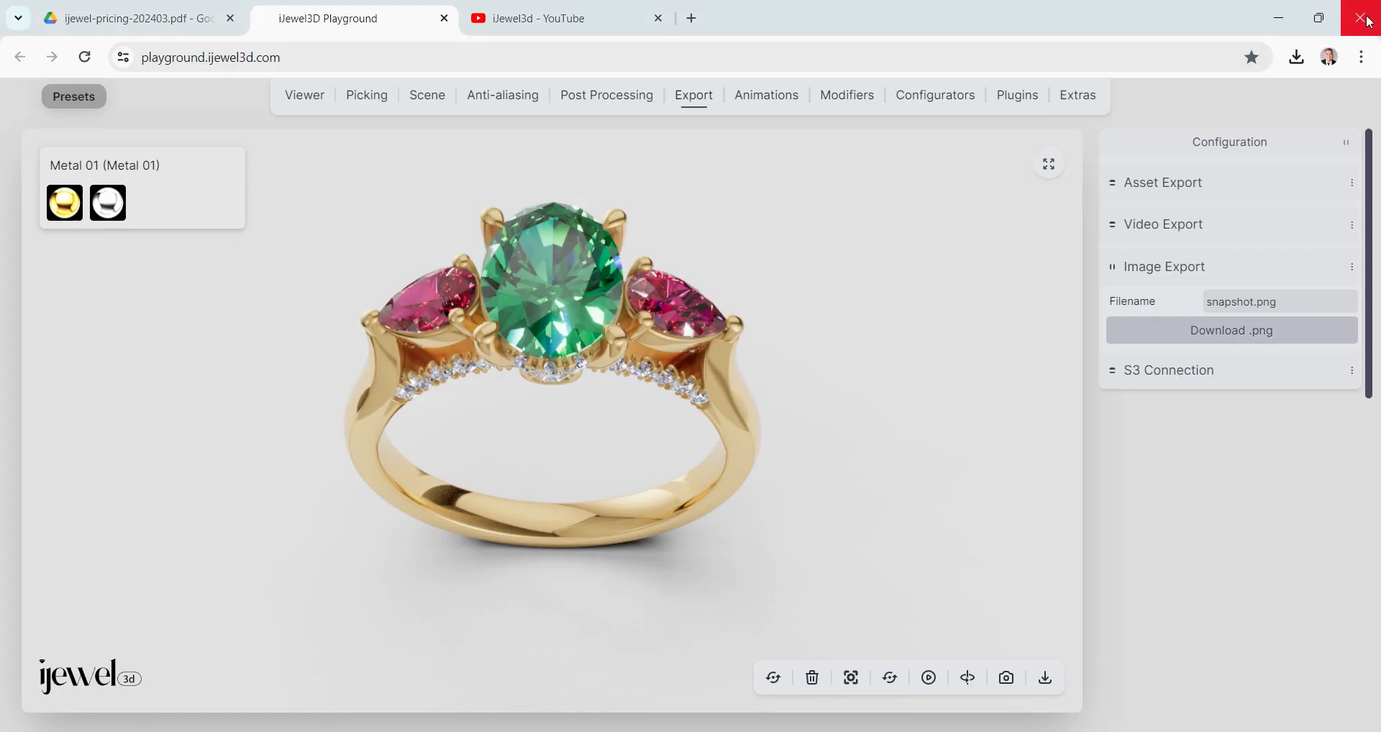
Set the renderer scale to 2.000.
click(297, 98)
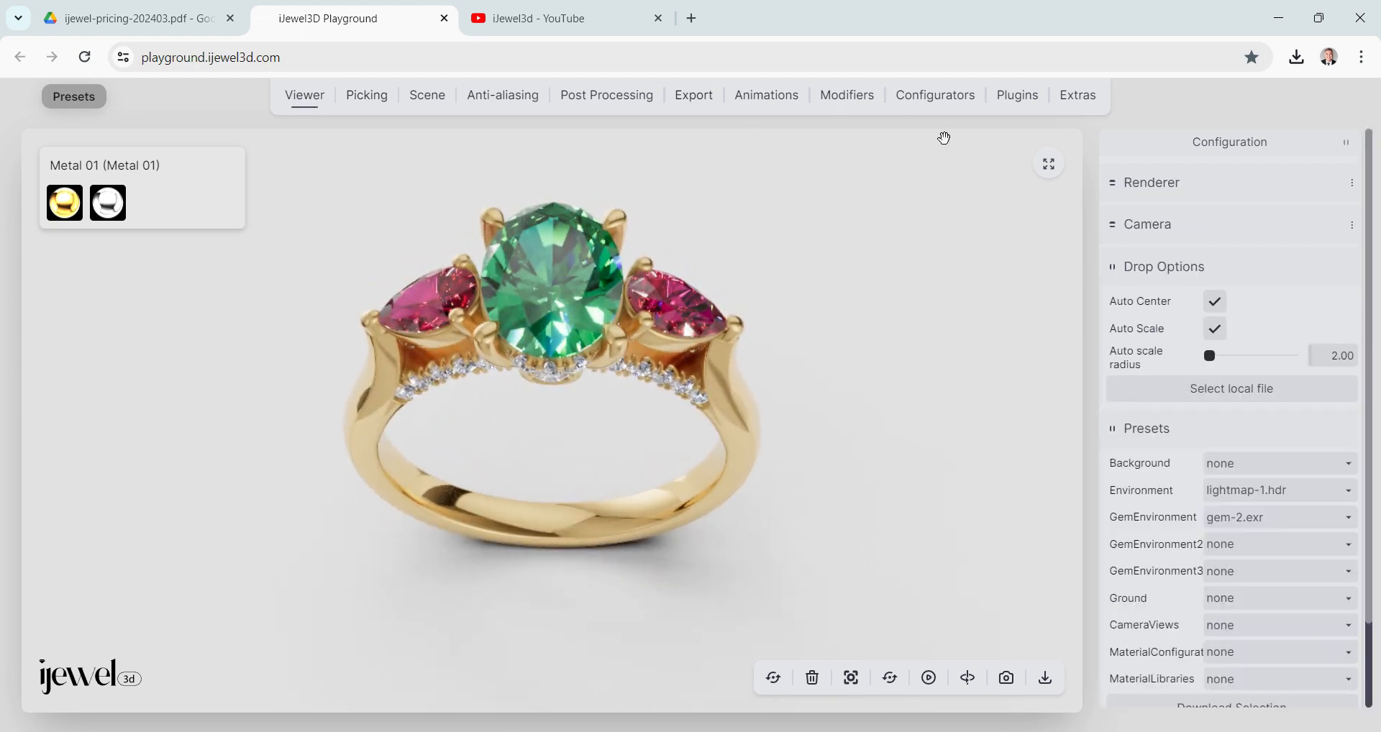
click(1176, 189)
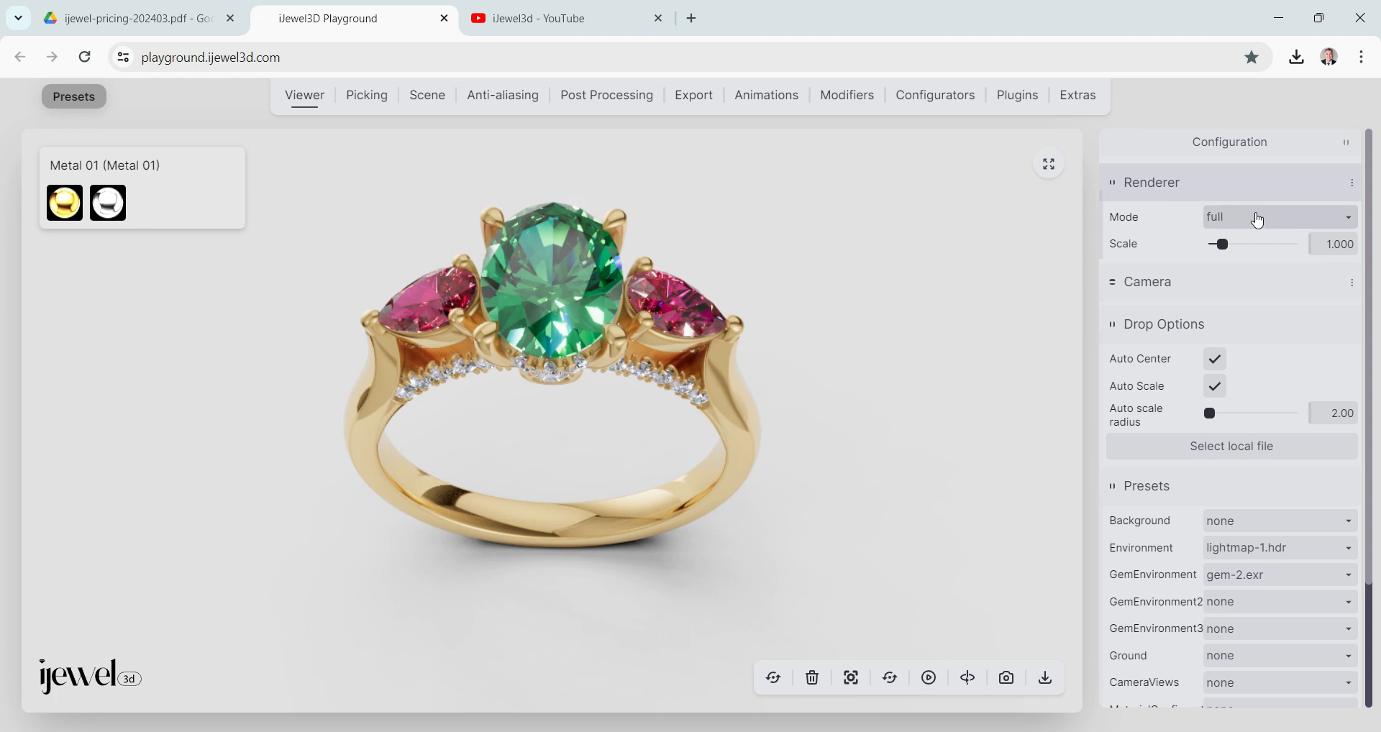
click(1324, 248)
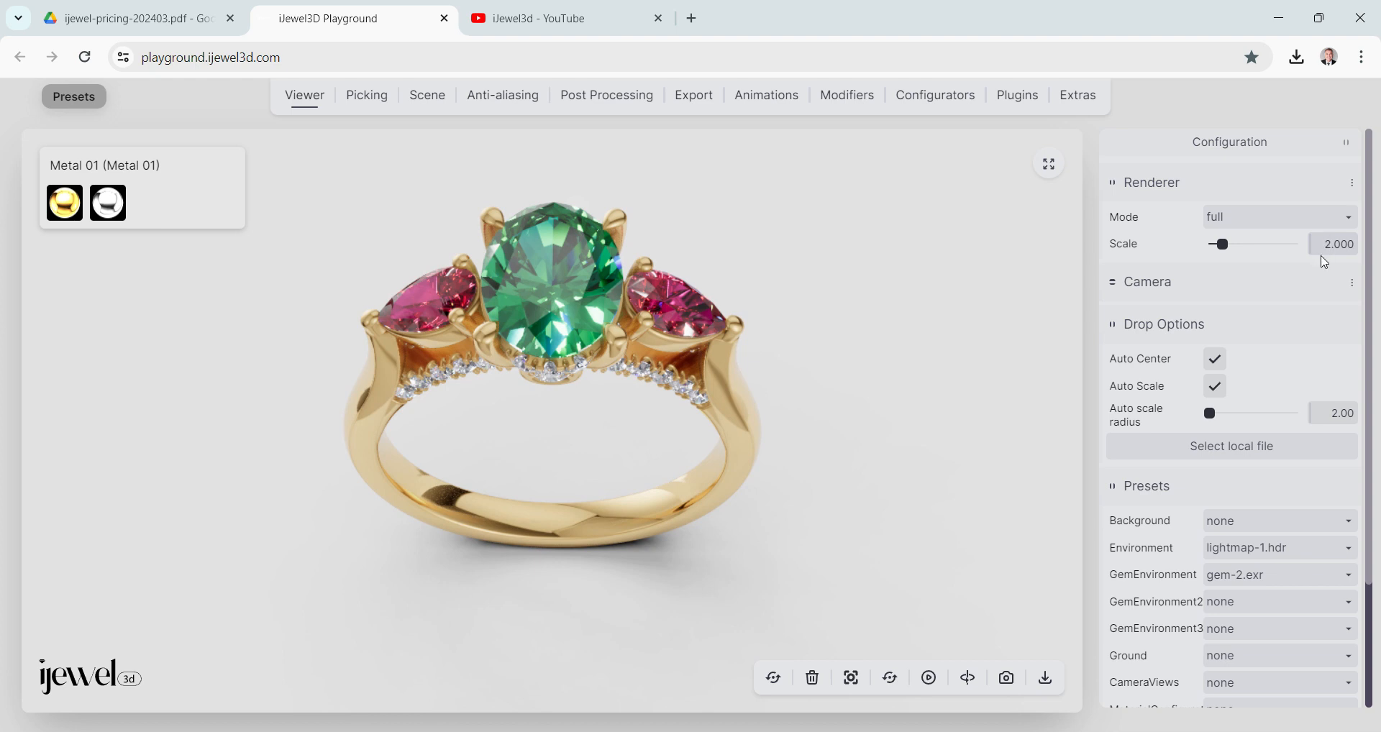
click(1140, 233)
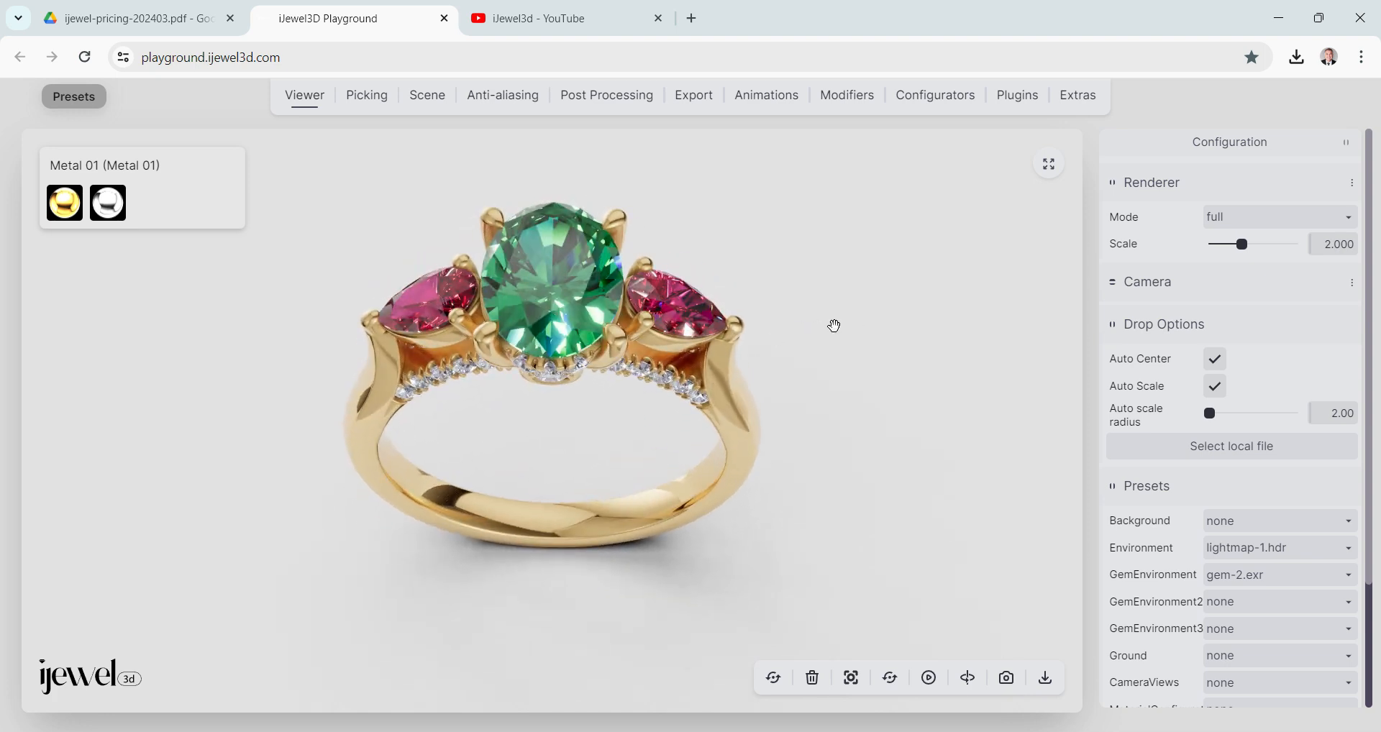
Switch the renderer mode to custom with a width of 2000 and a height of 2000.
click(1241, 218)
click(1233, 251)
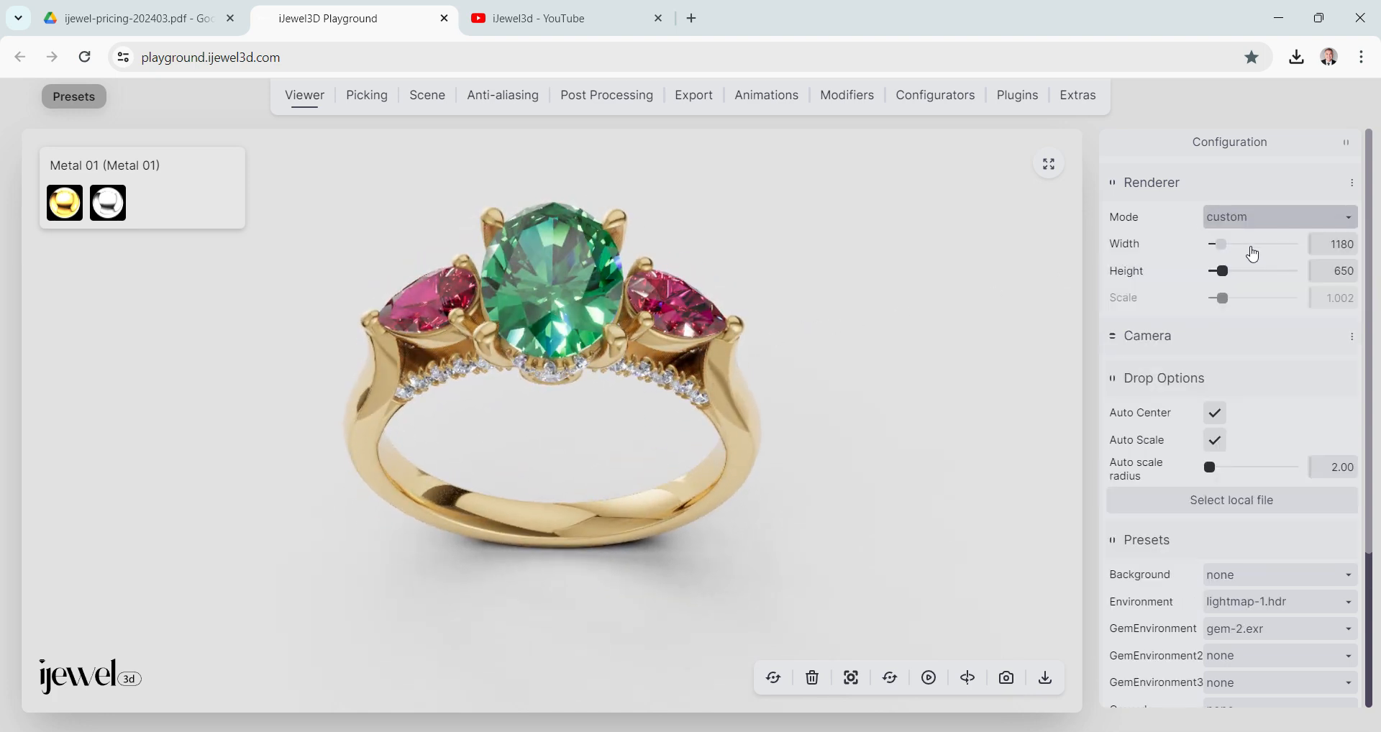
double_click(1334, 243)
text(2)
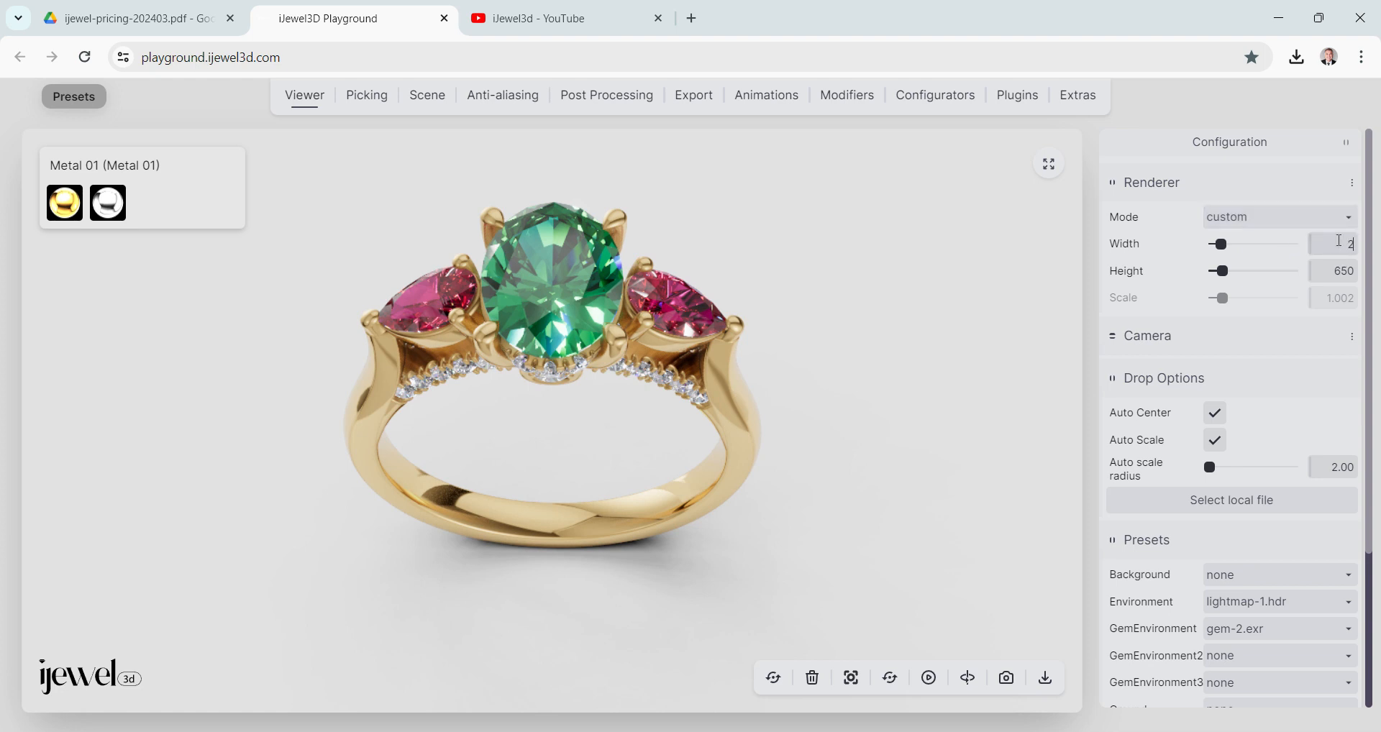
text(000)
double_click(1335, 269)
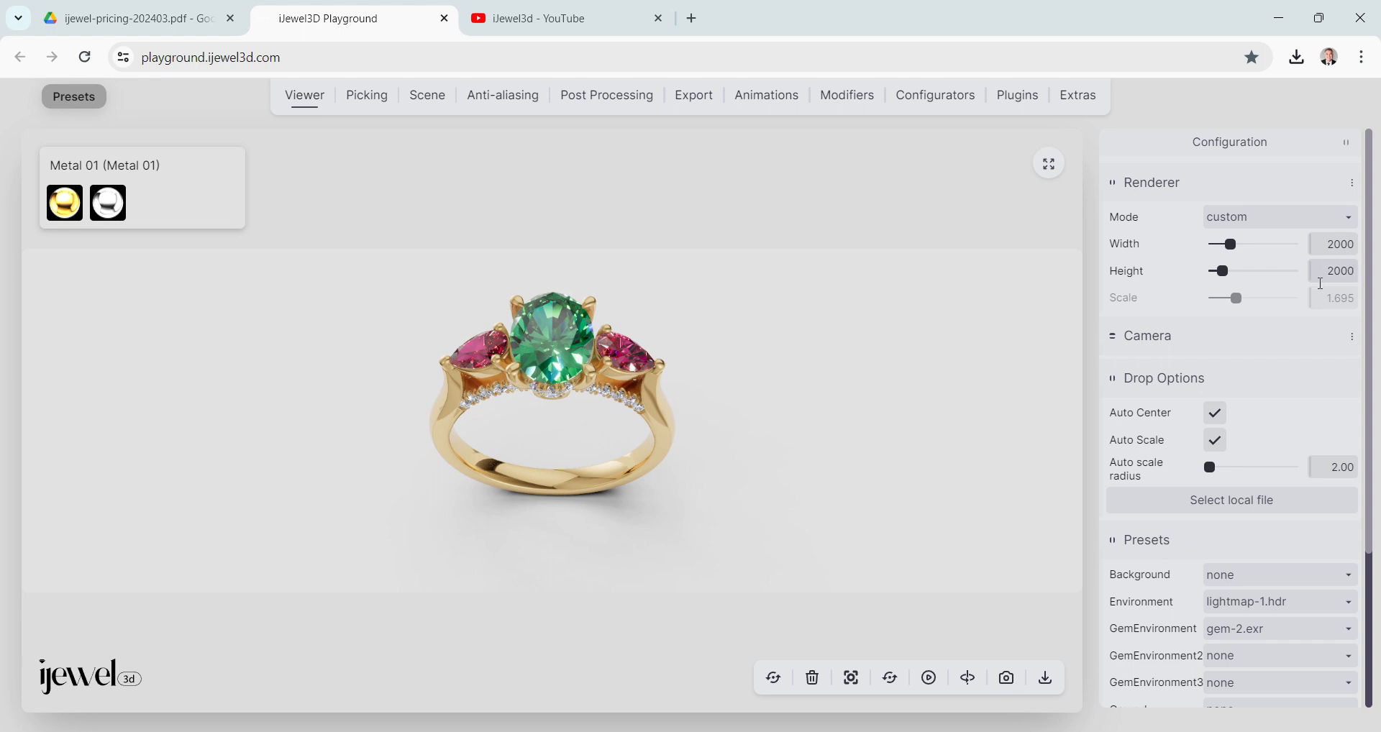
key(Return)
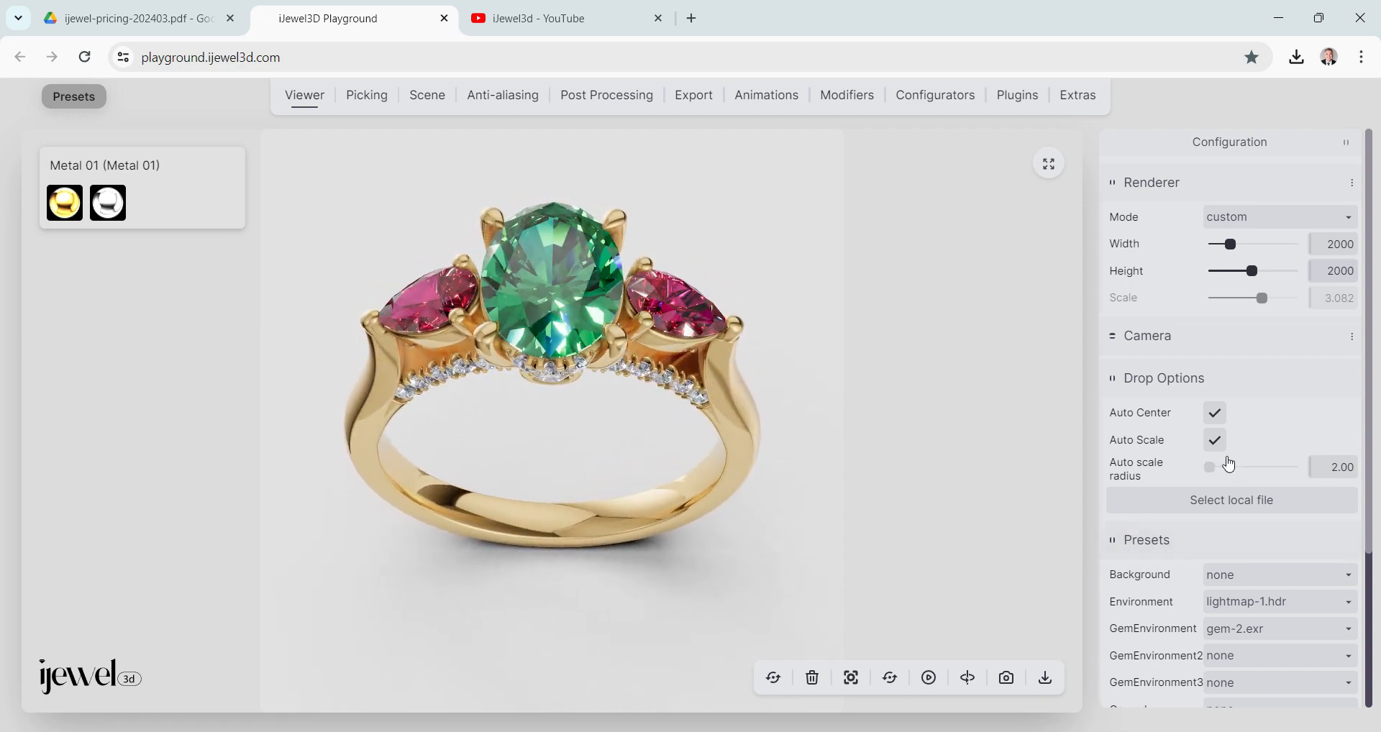
Disable the viewer's Interaction Prompt.
scroll(1249, 444, down, 3)
click(1178, 680)
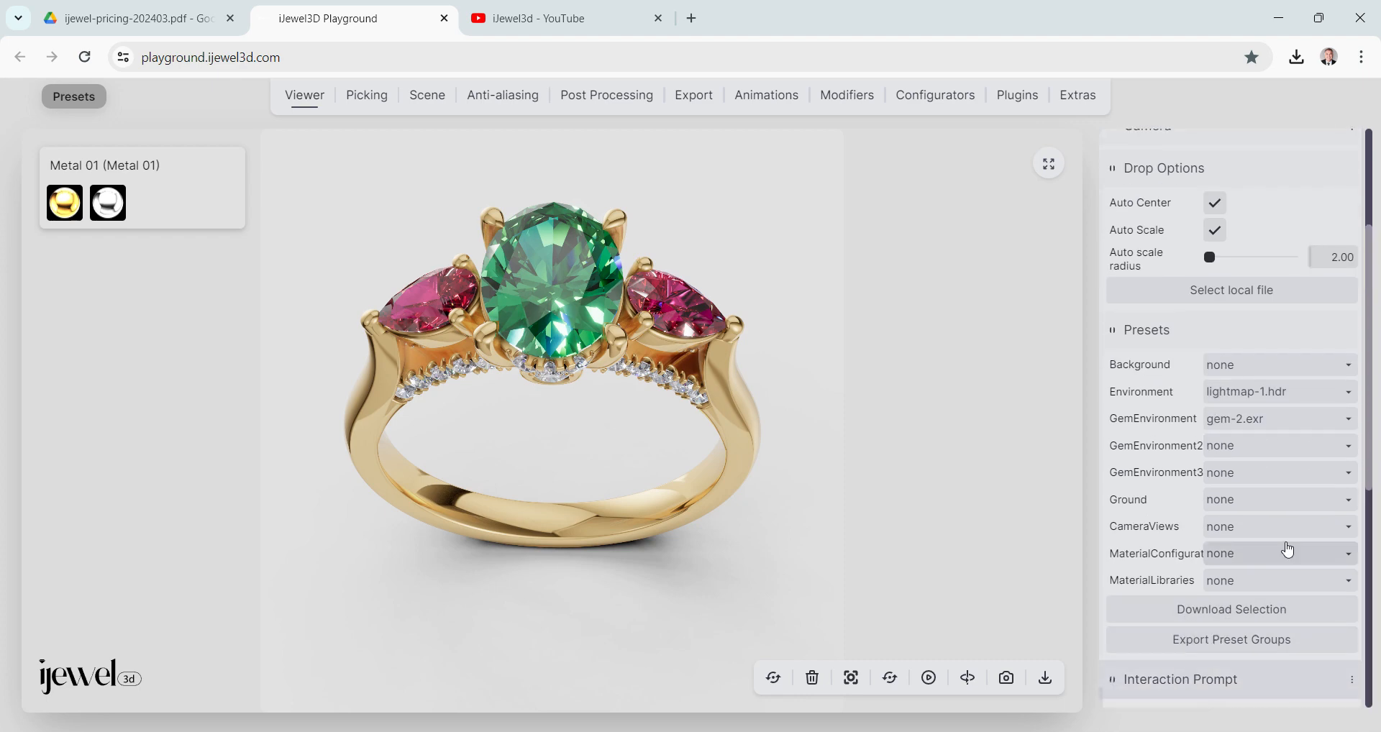
scroll(1285, 549, down, 4)
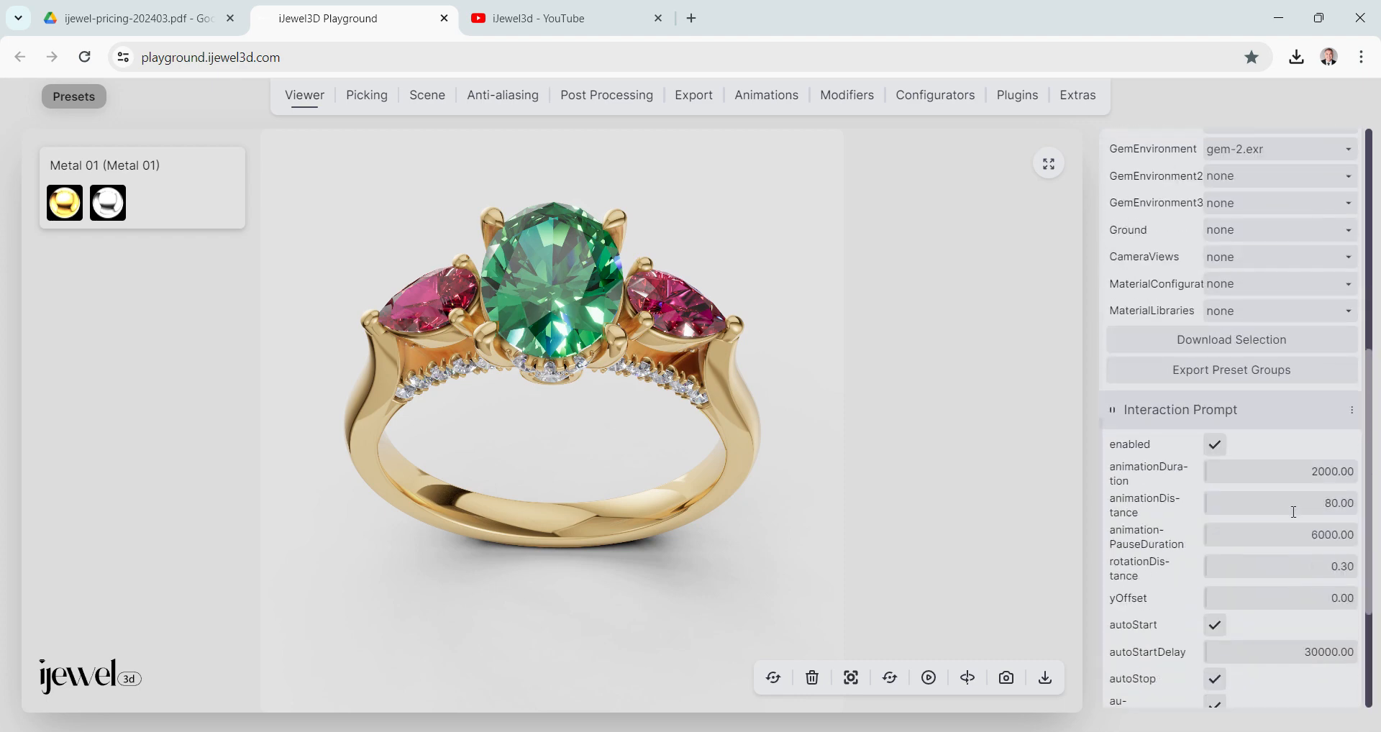
click(1218, 444)
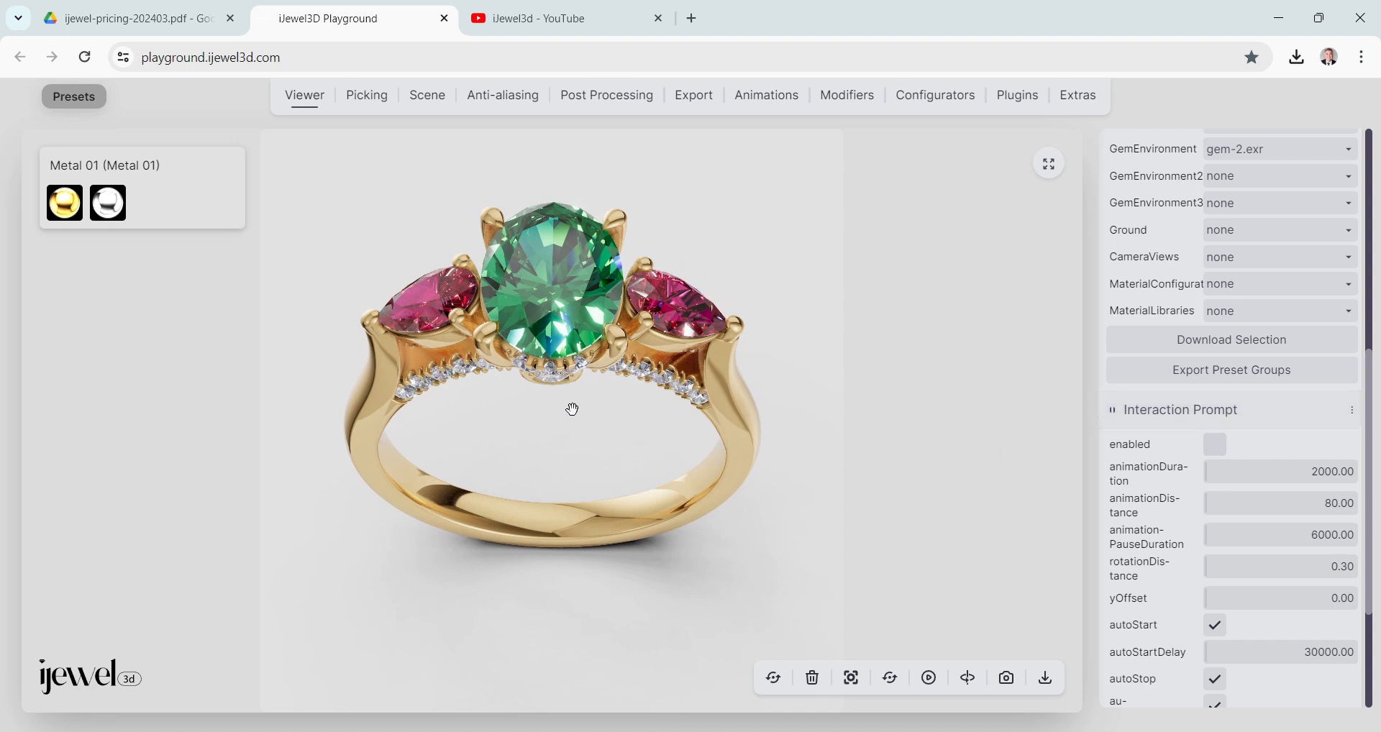
Frame the ring from the front and slightly above, and add this as the first camera view.
right_drag(572, 409, 573, 438)
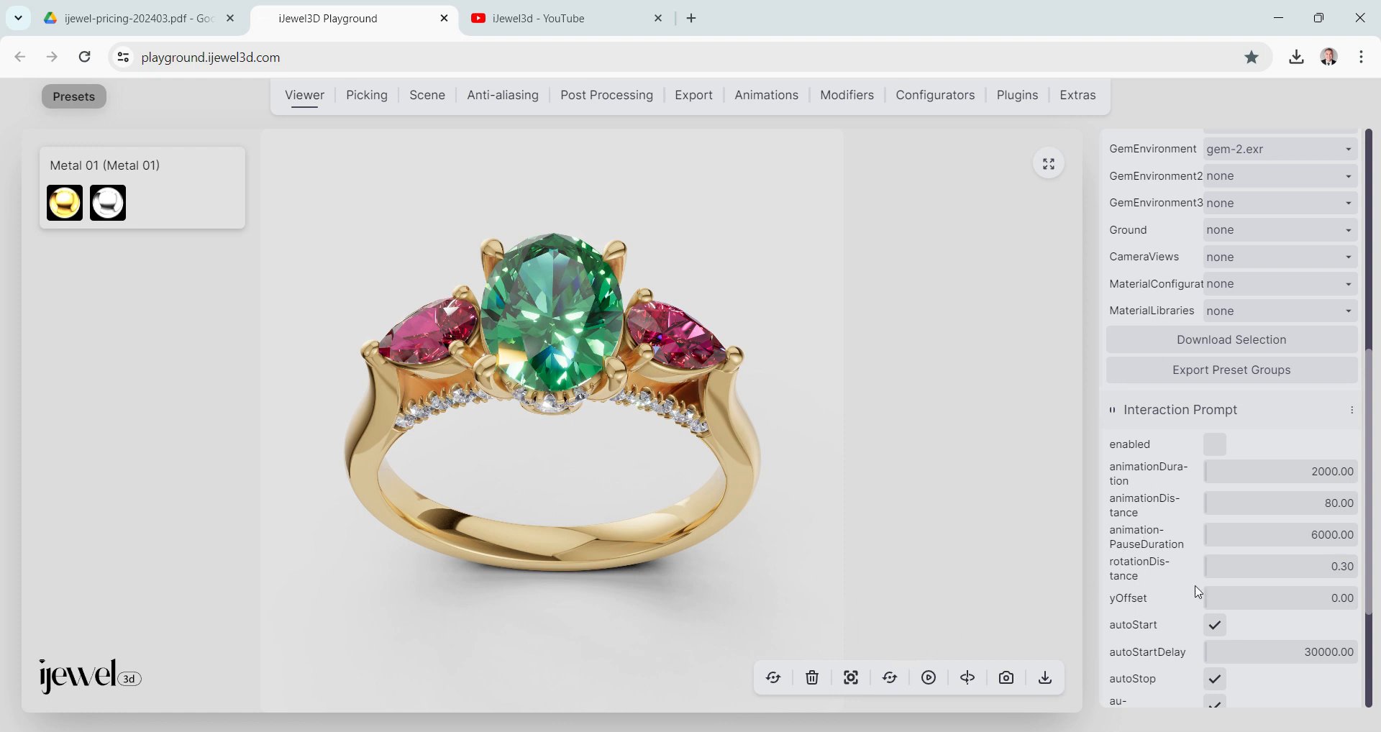
click(366, 101)
click(302, 94)
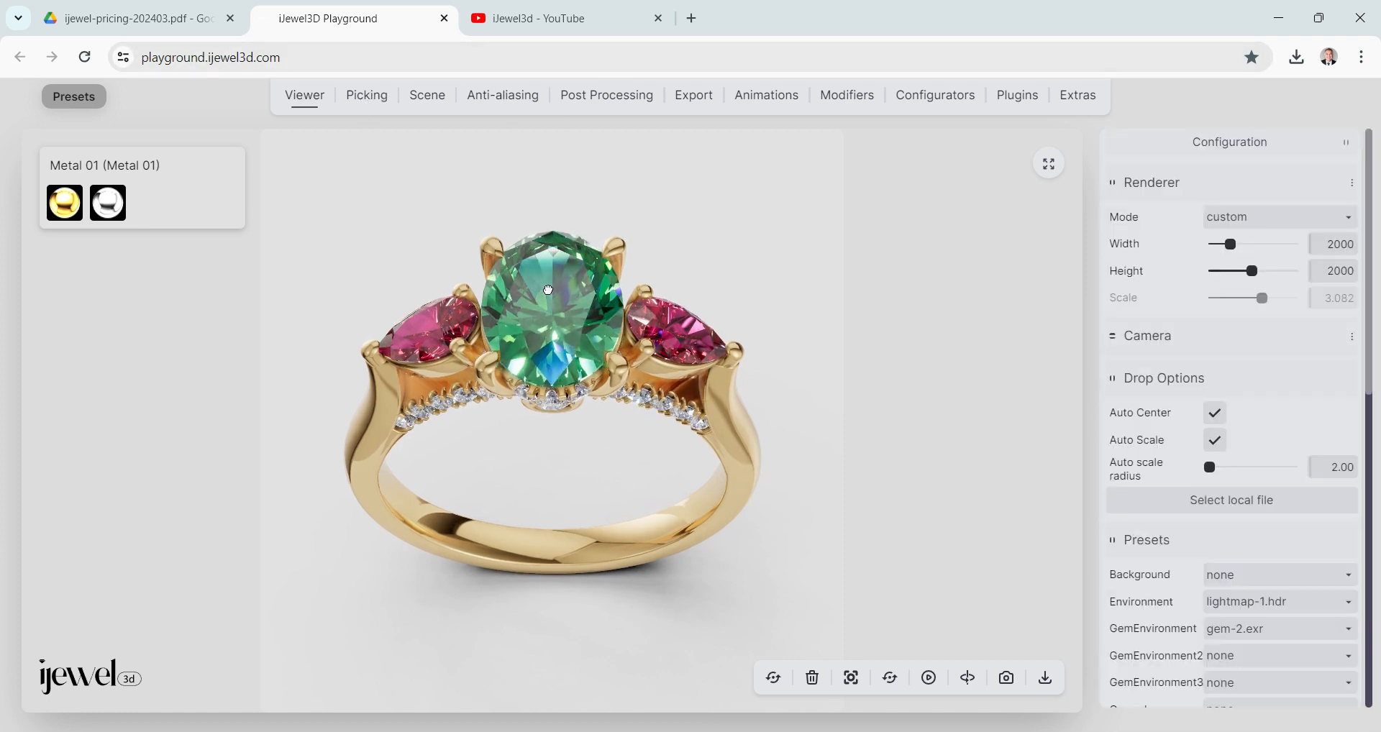
drag(549, 290, 548, 295)
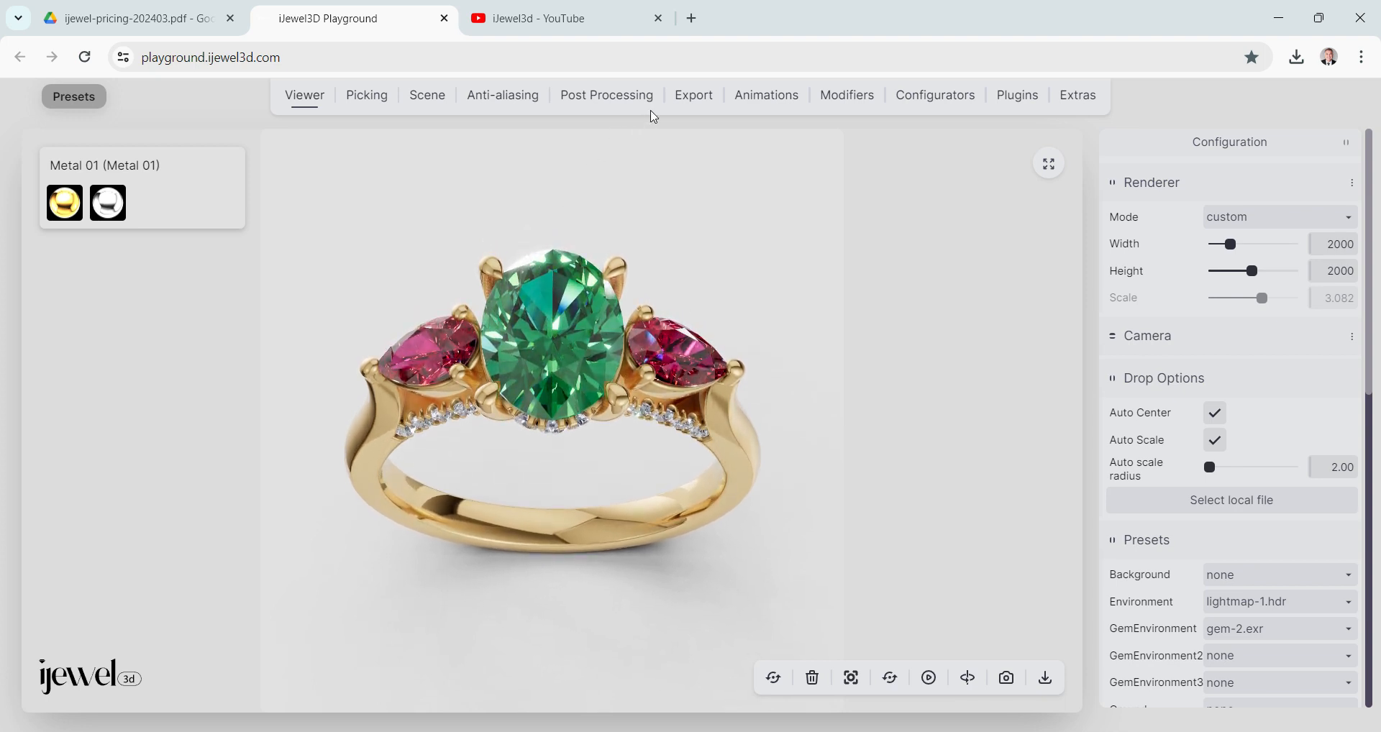
click(768, 96)
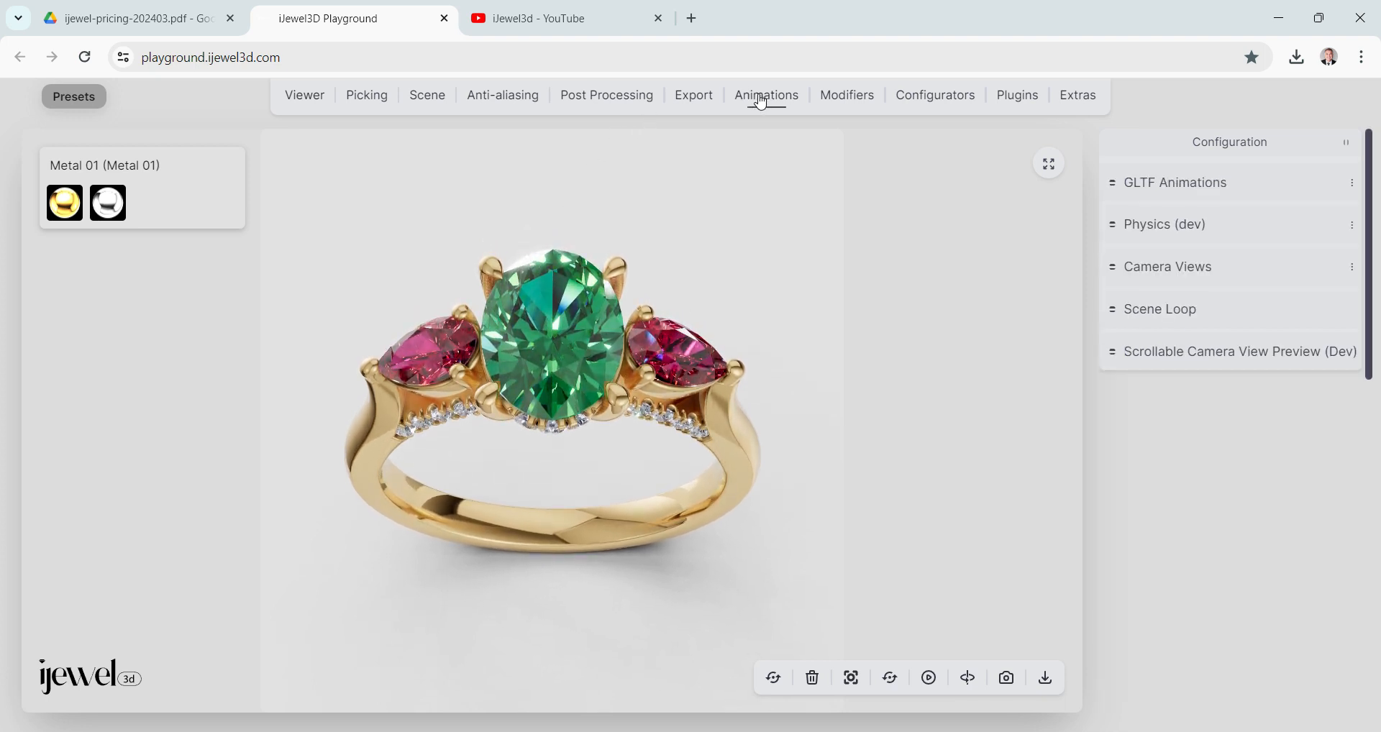
click(1186, 265)
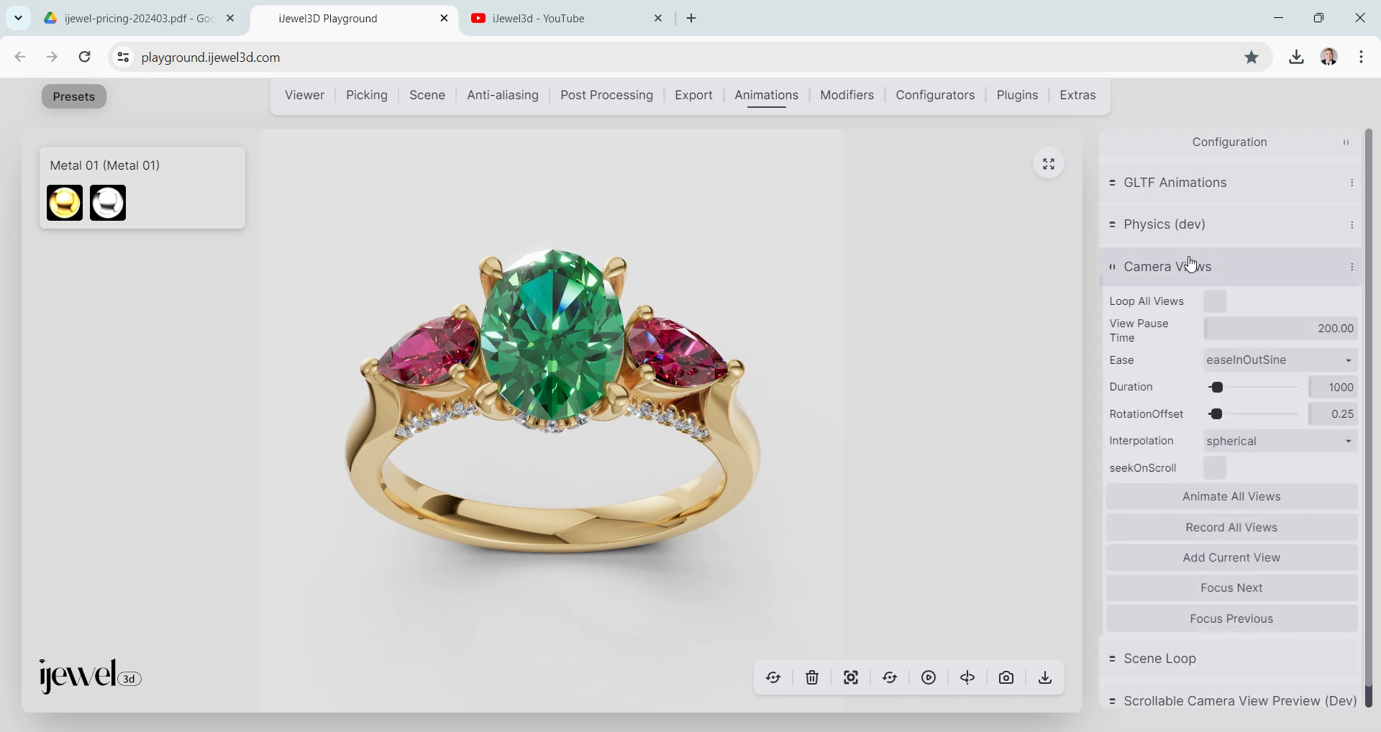
click(1228, 560)
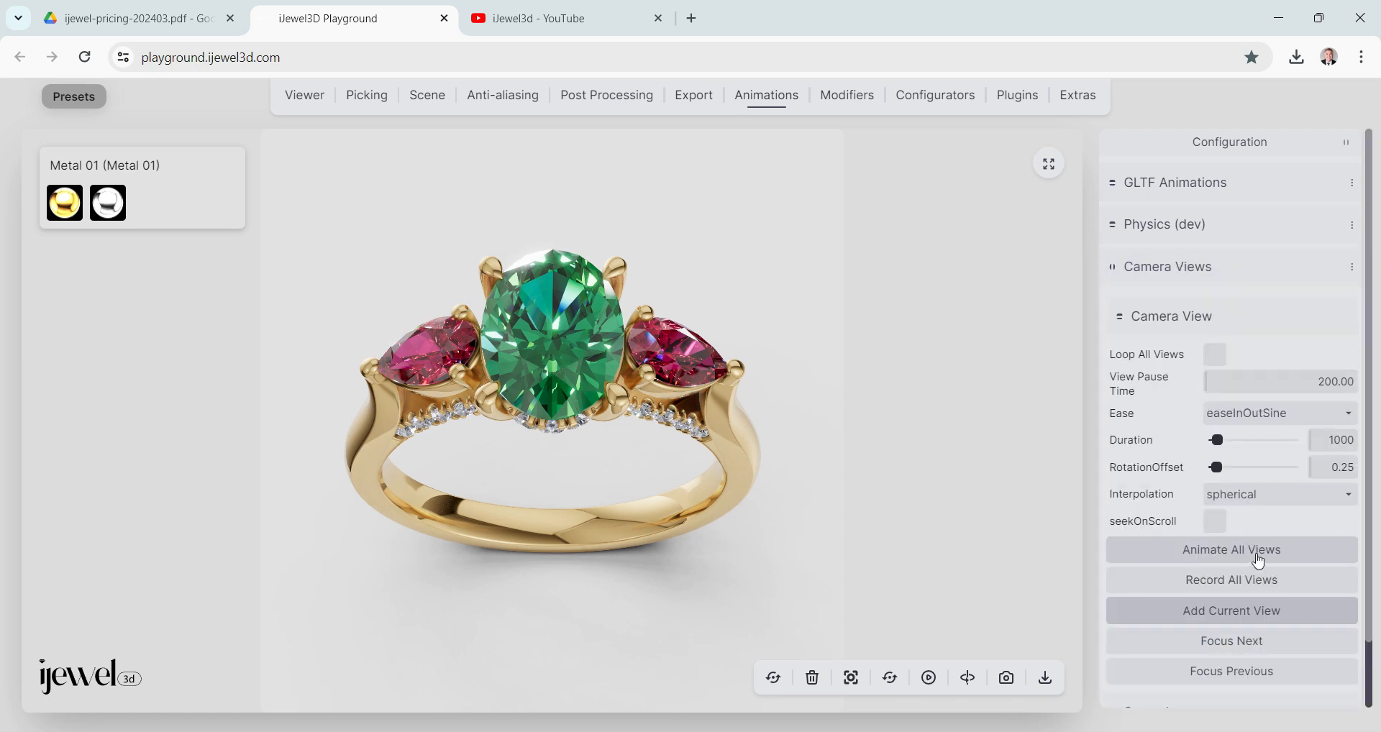
click(1259, 553)
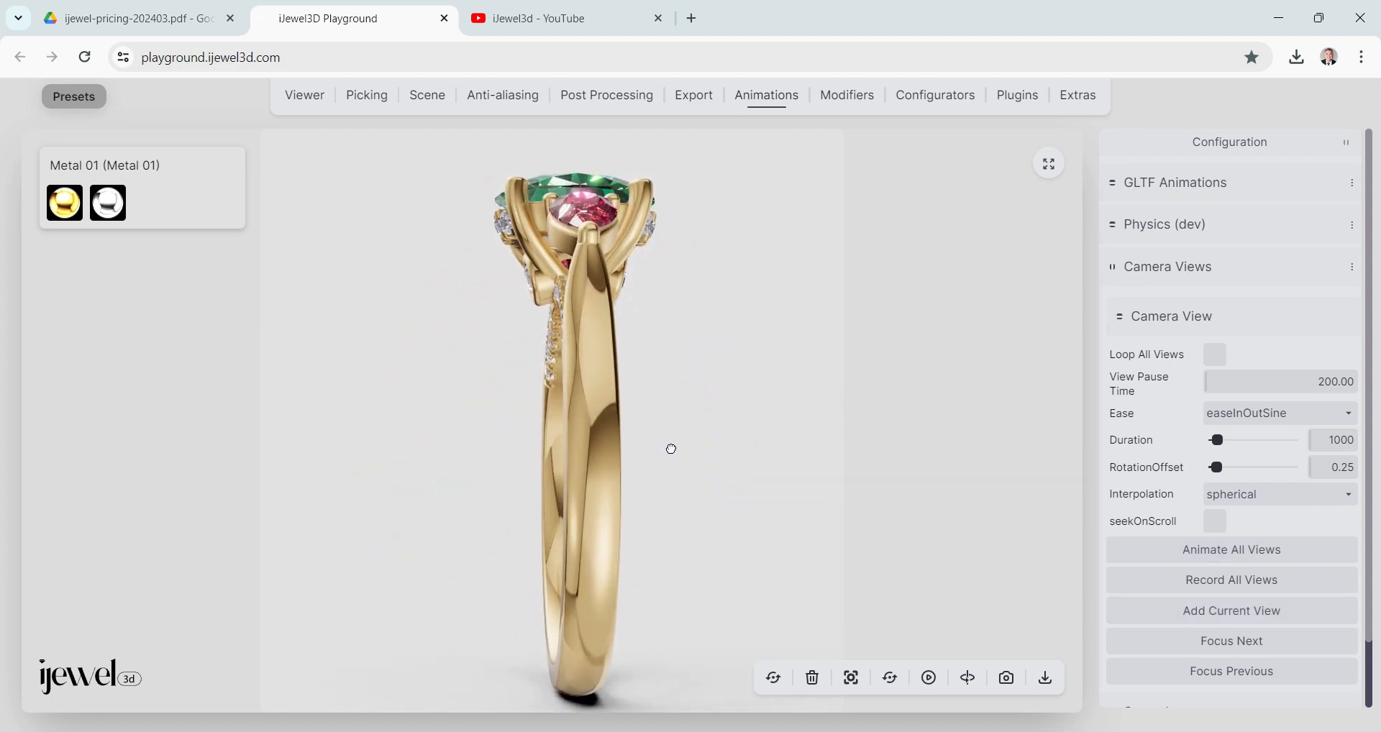
Add two more camera views, one of the ring side-on and one looking straight through the band.
drag(646, 454, 632, 462)
scroll(641, 451, down, 2)
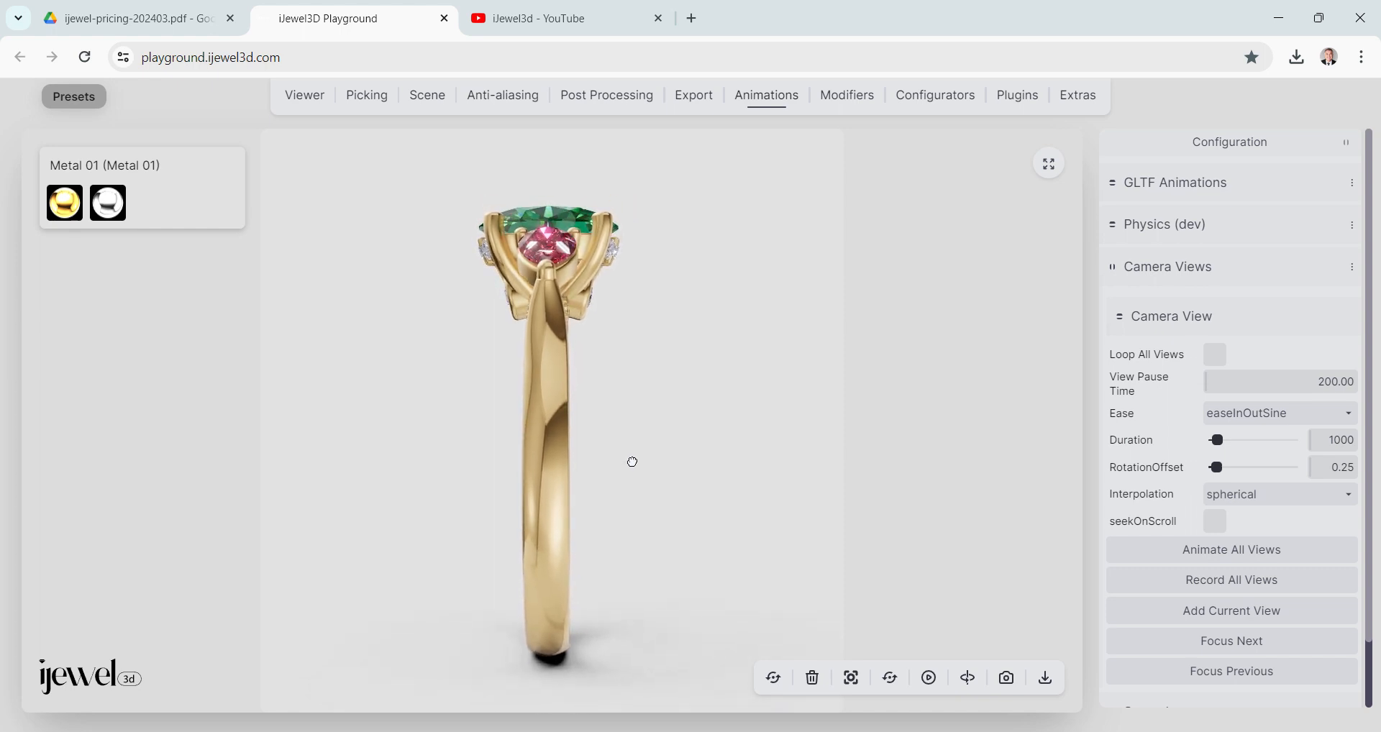
click(1273, 611)
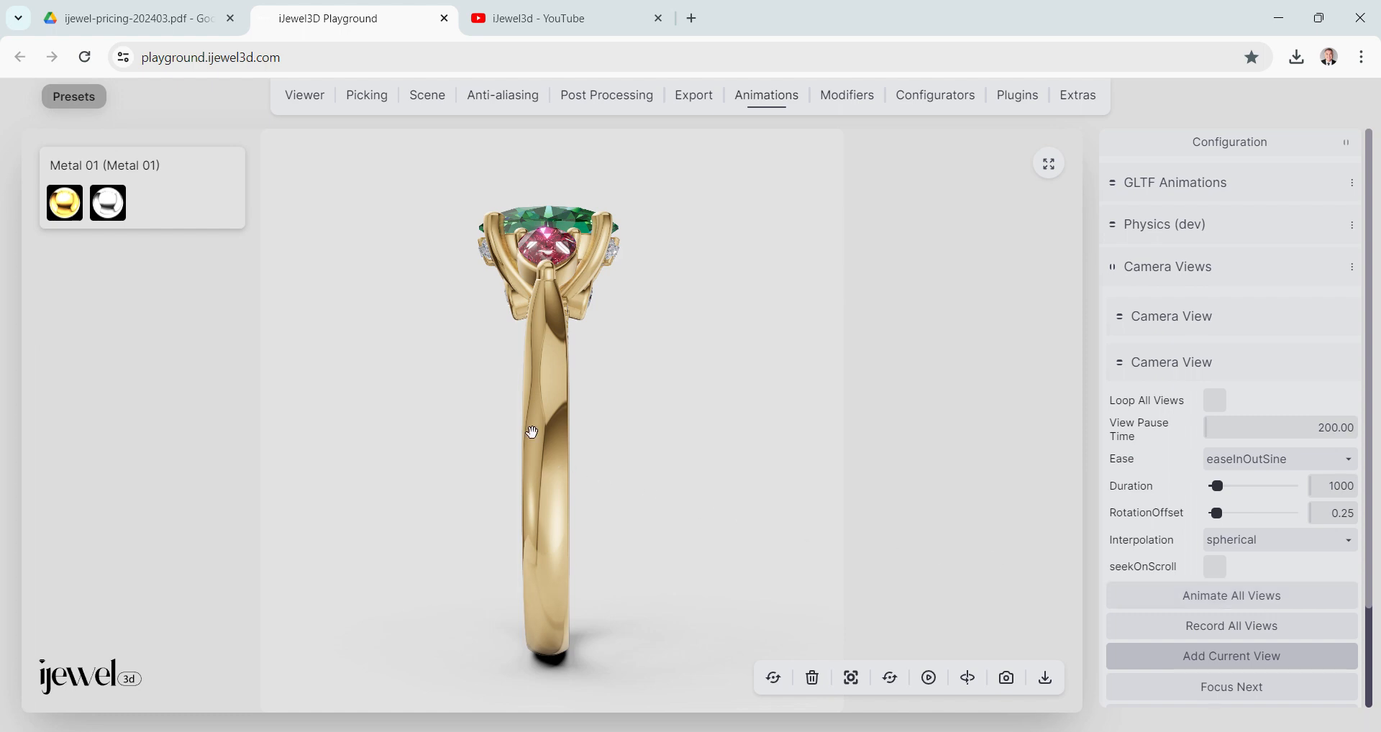
drag(533, 432, 603, 431)
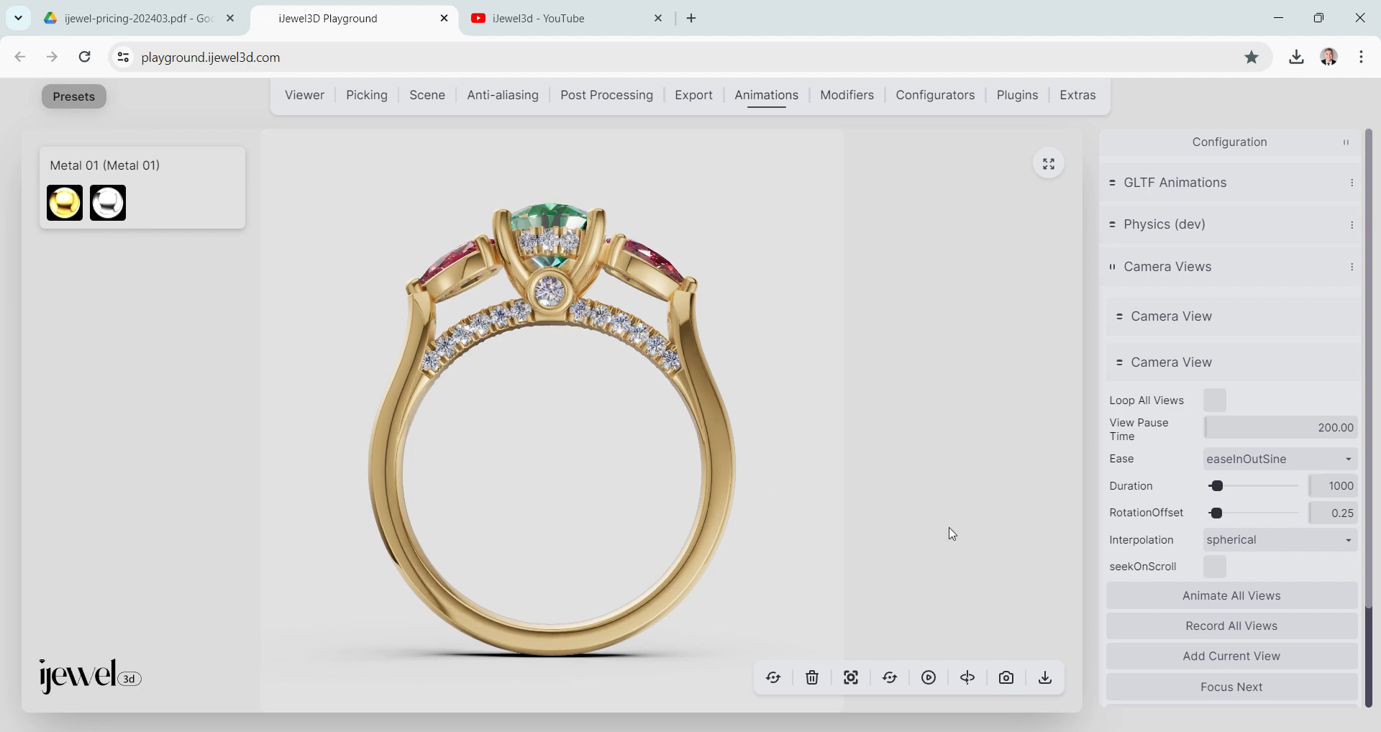
click(1224, 658)
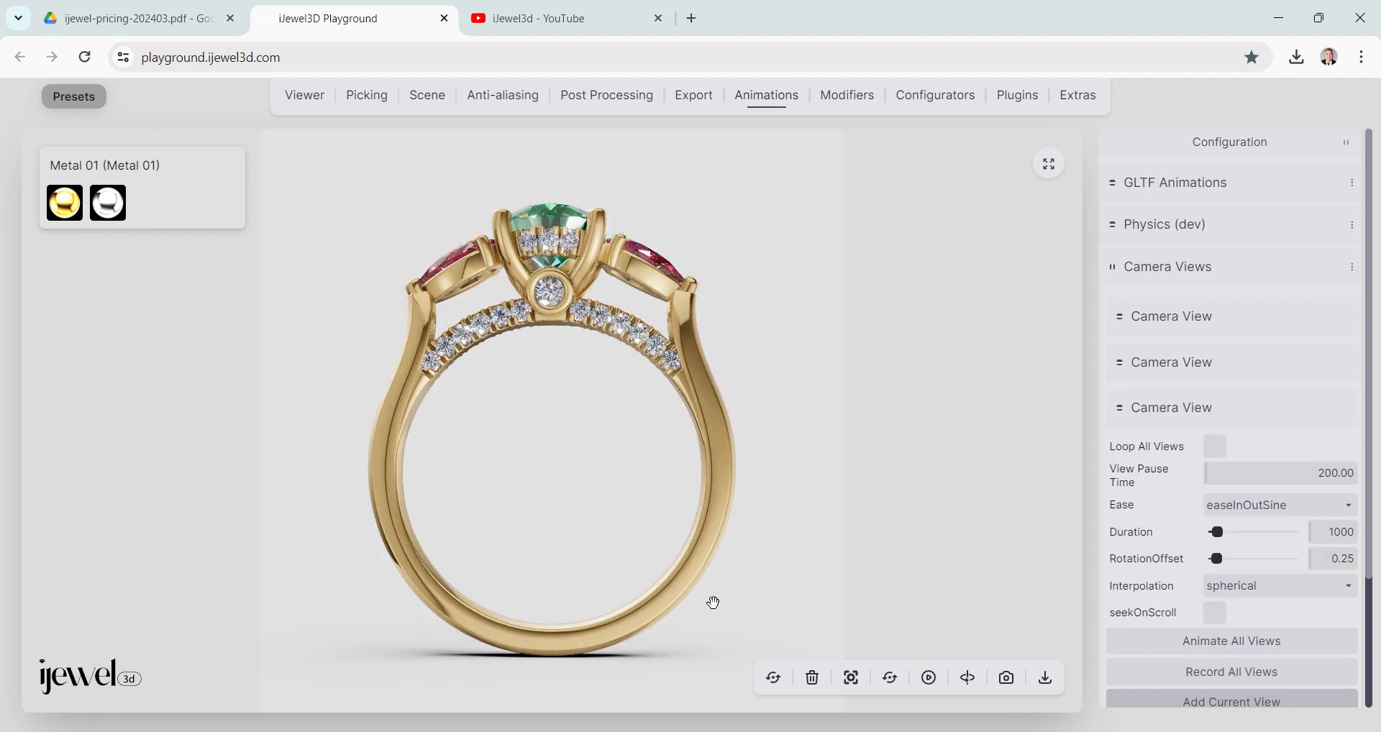
Add a fourth camera view showing the ring turned diagonally from above.
drag(569, 496, 658, 530)
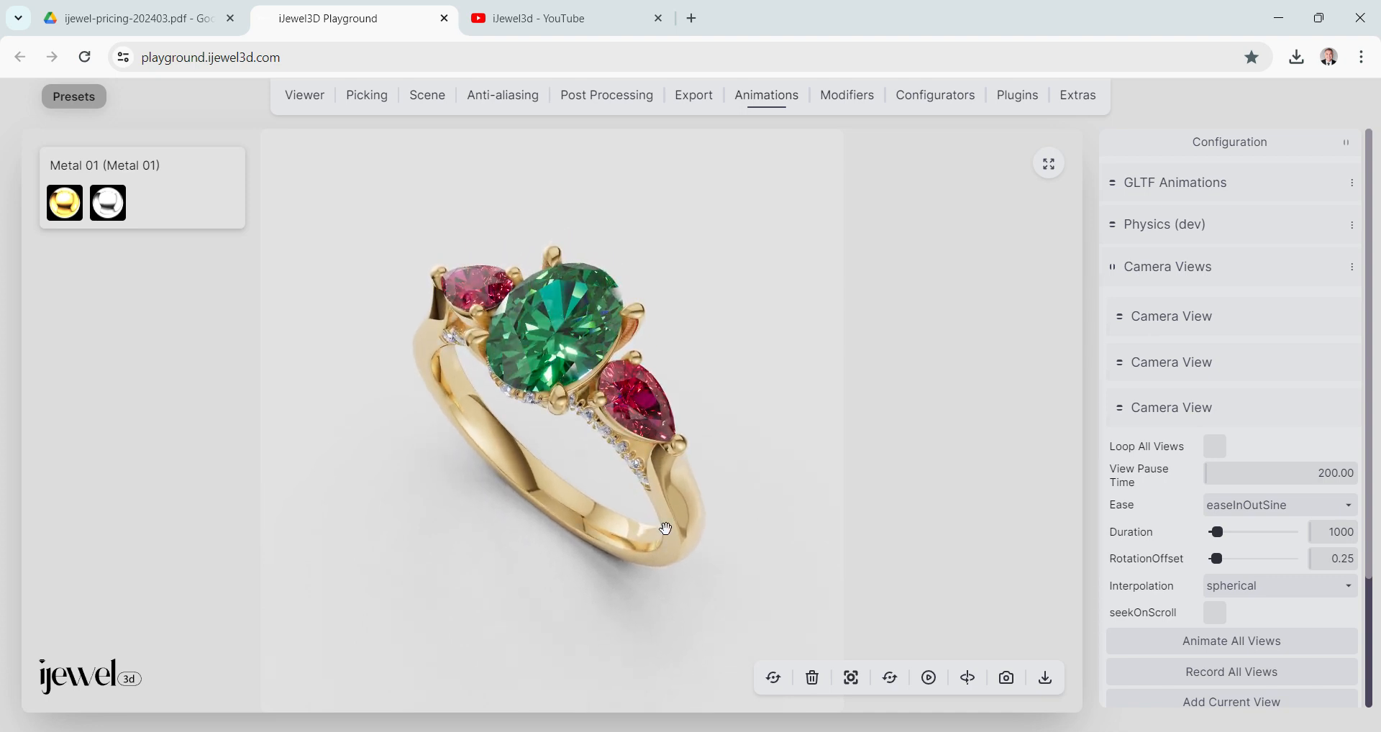
scroll(1264, 551, down, 3)
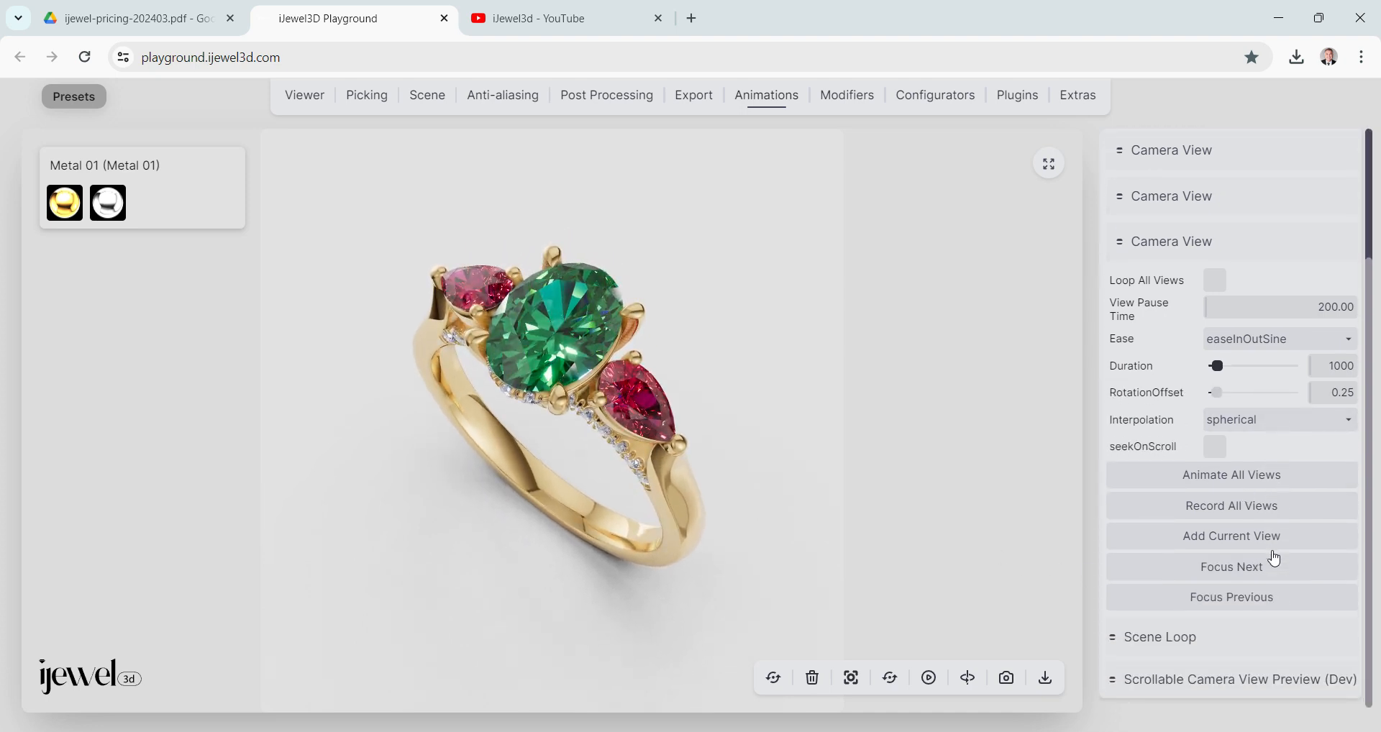
click(1260, 548)
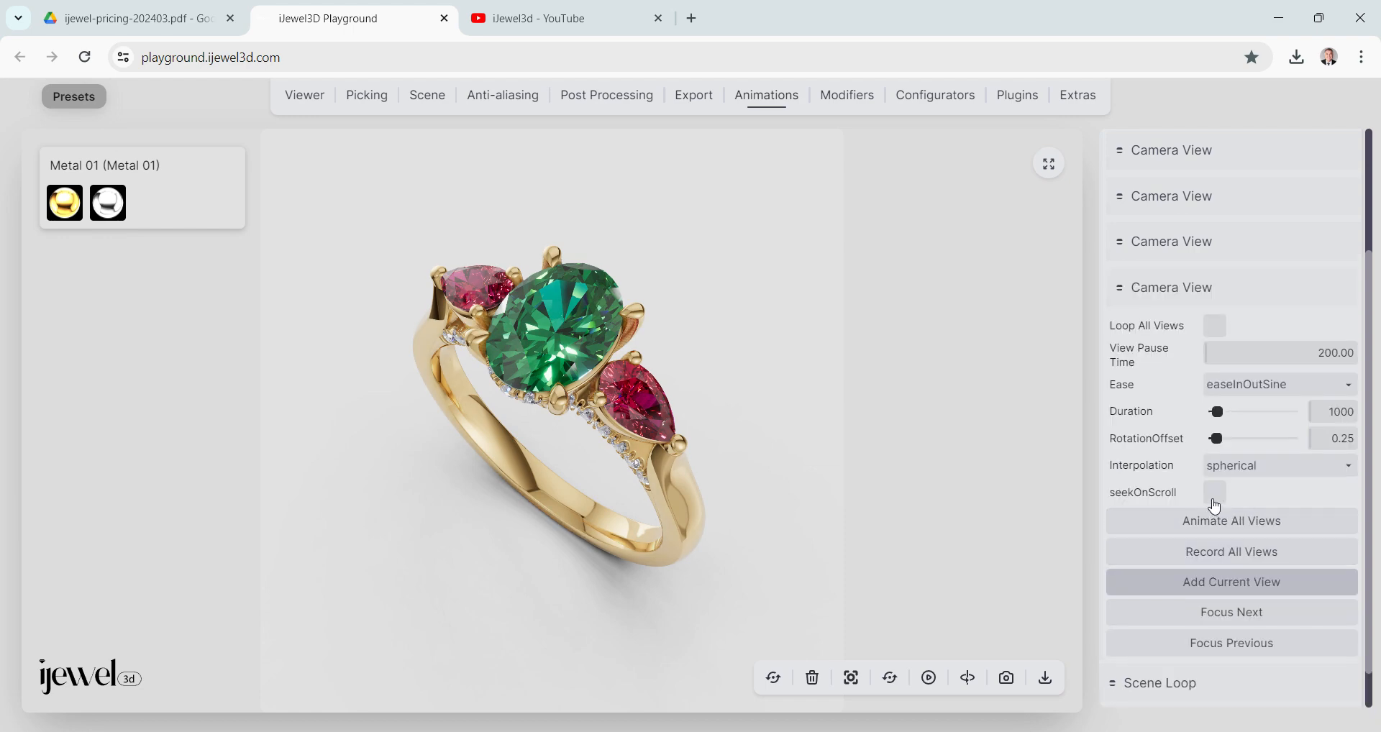
Turn on Loop All Views for the camera views and try to enter a longer View Pause Time.
click(1216, 326)
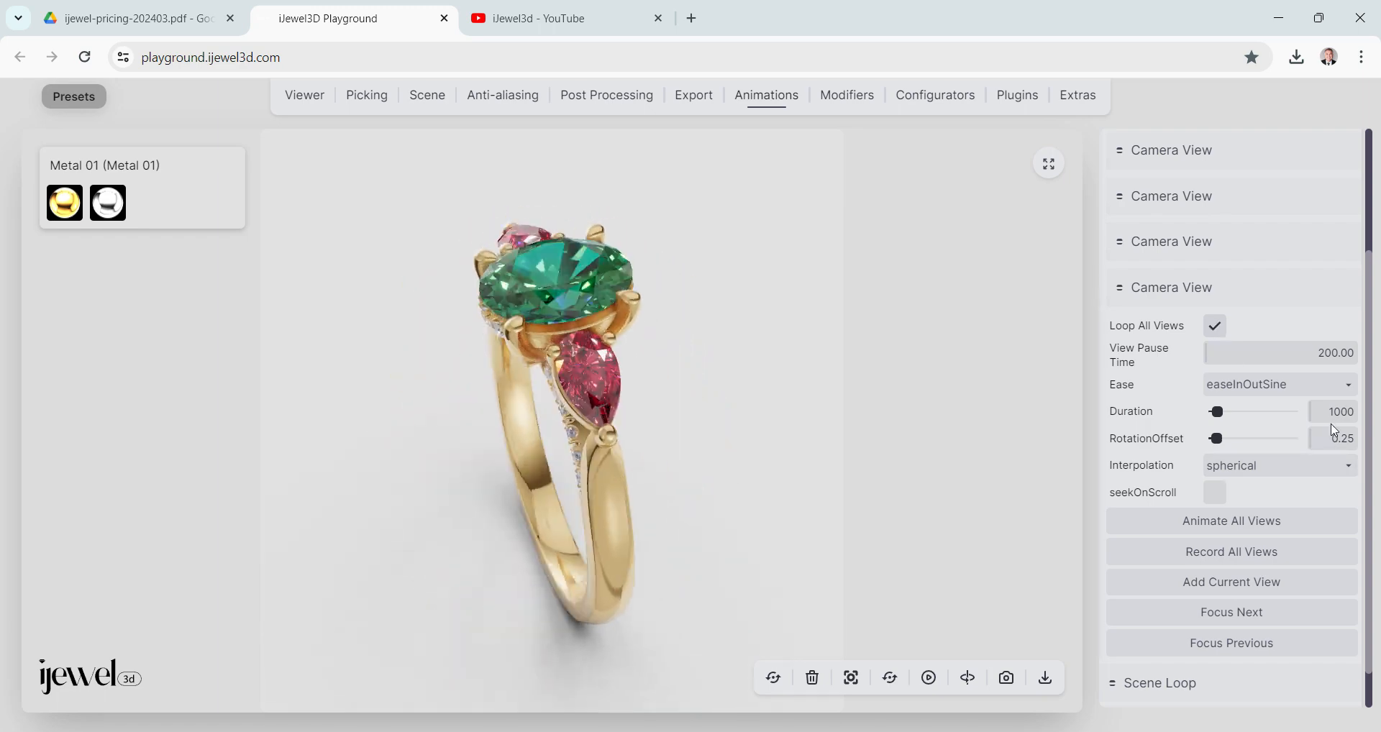
click(1322, 360)
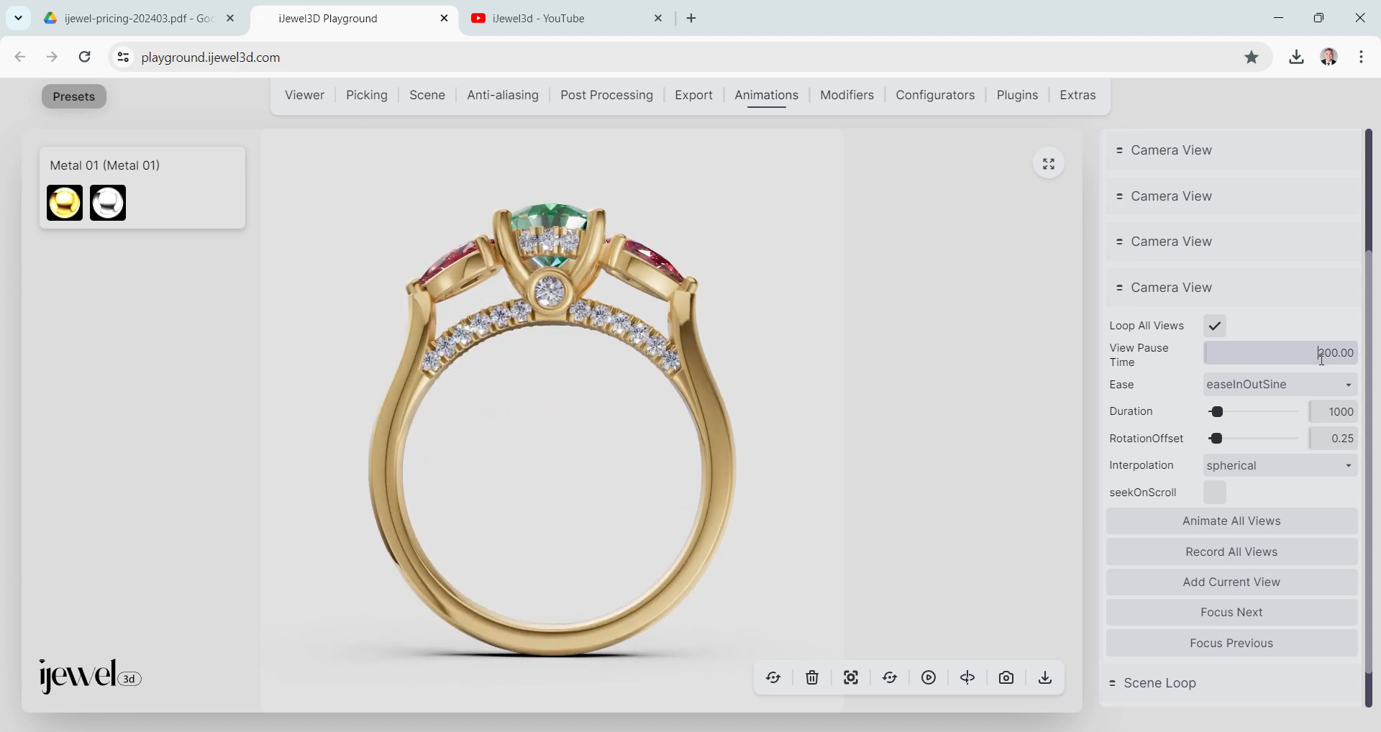
drag(1320, 359, 1330, 359)
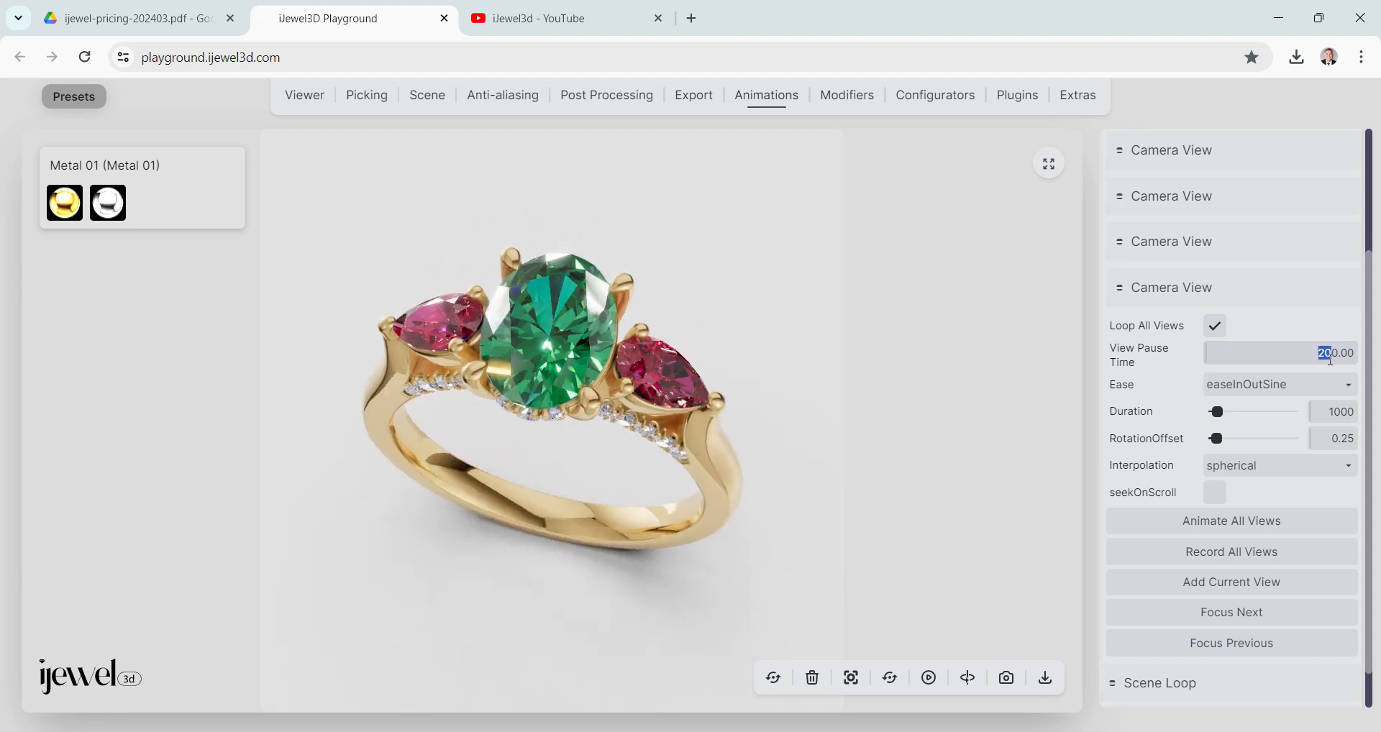
text(8)
text(0)
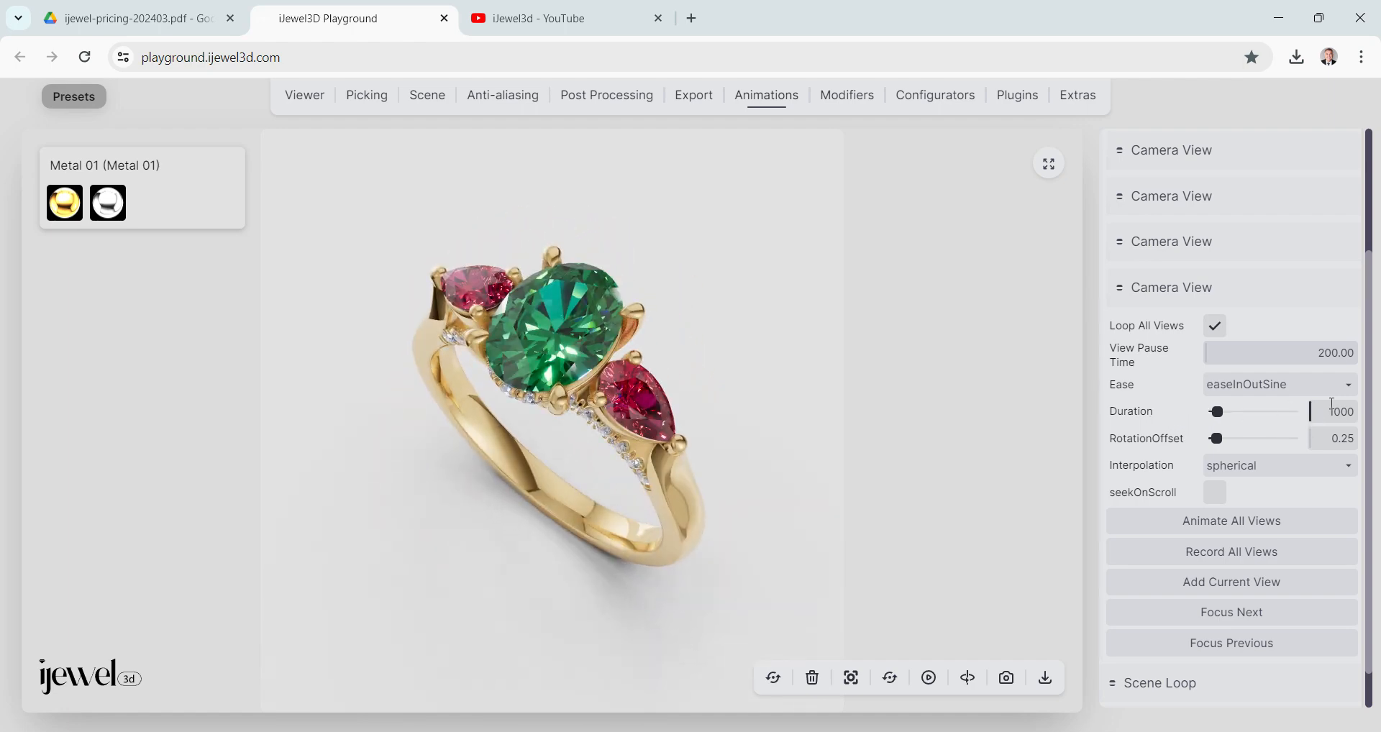
Set the camera views' Duration to 3000 and switch Metal 01 to the white metal variant.
drag(1328, 413, 1336, 419)
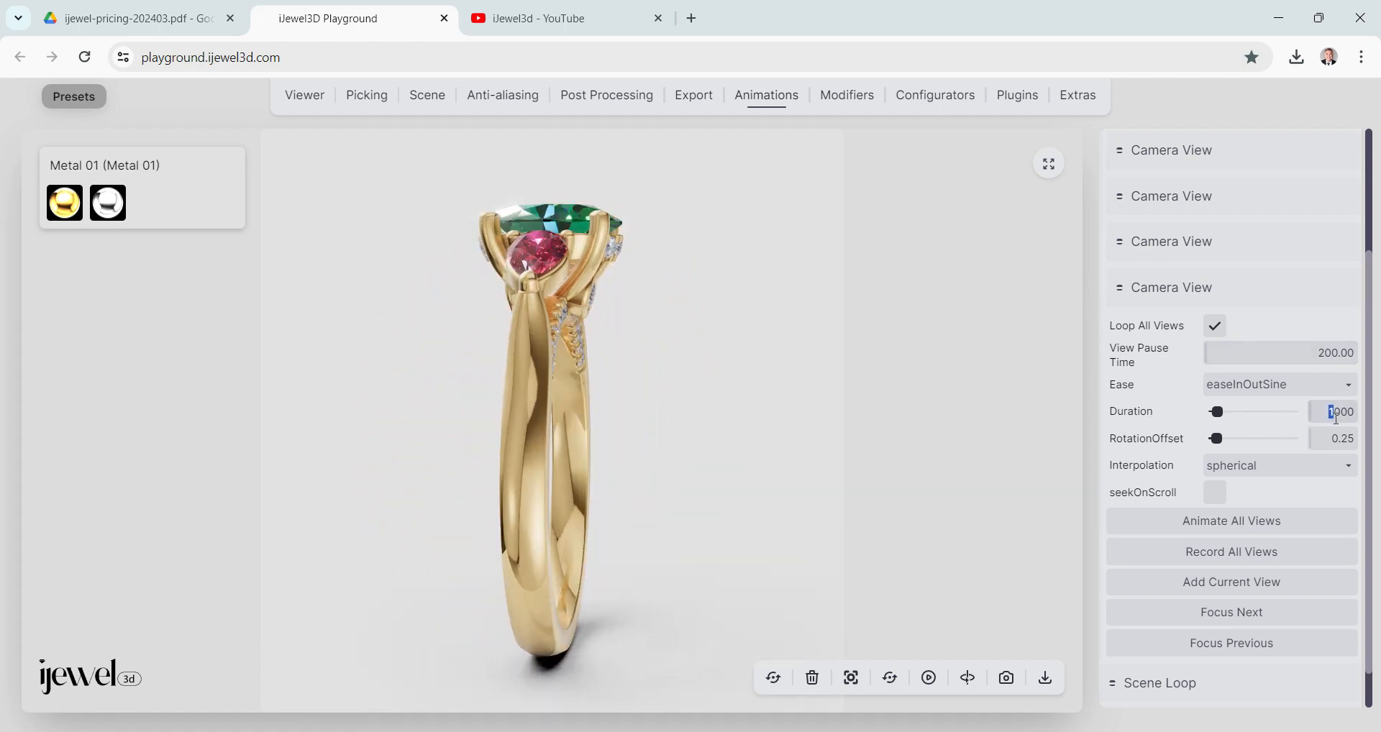
text(3)
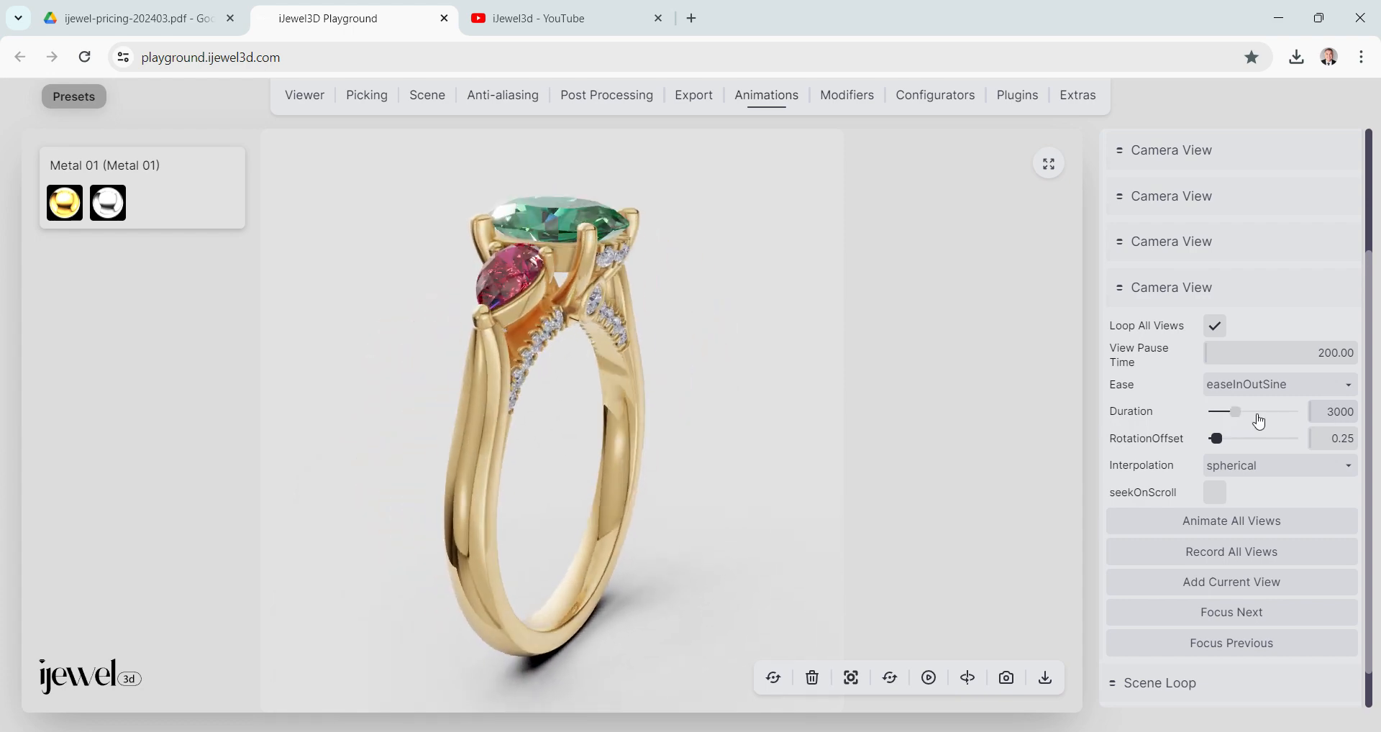
click(105, 207)
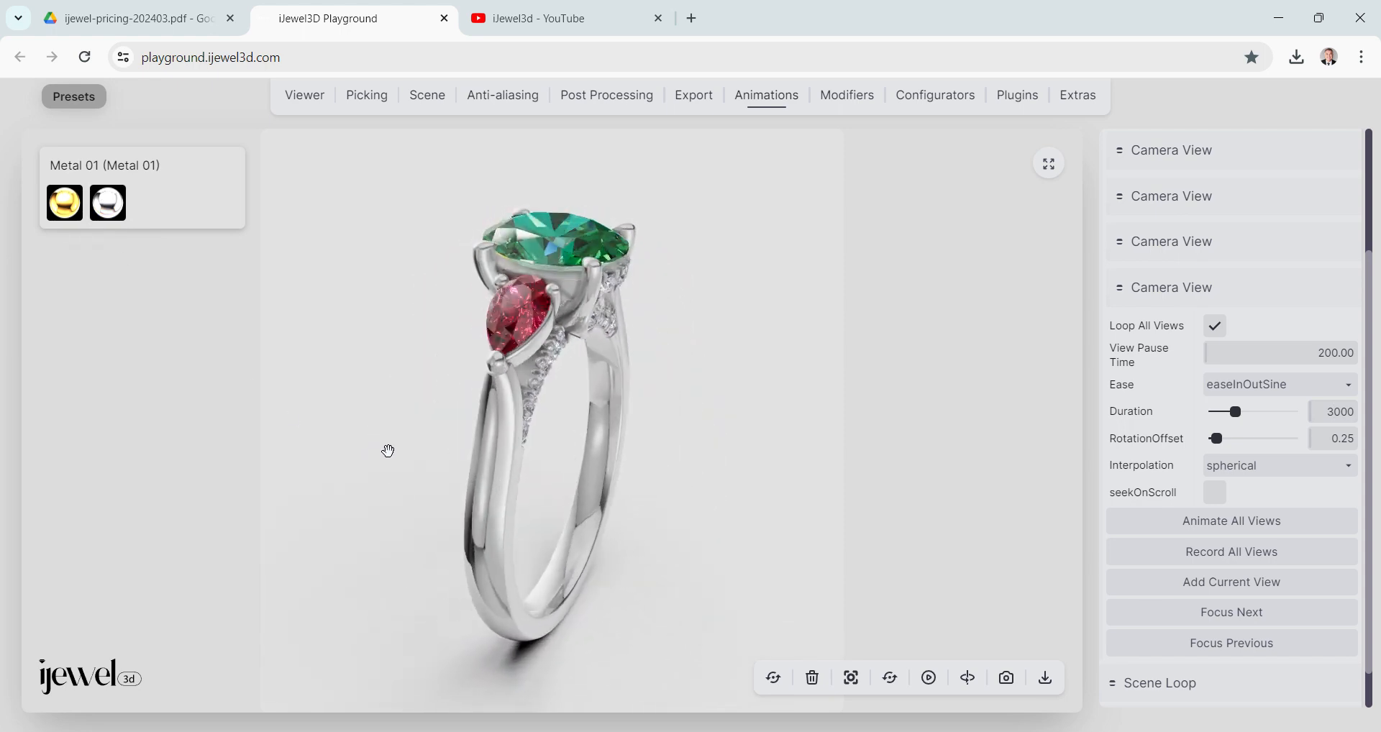
Recolour the ring band's Metal 01 material to a rose gold tone, 0xffc5ab.
click(490, 436)
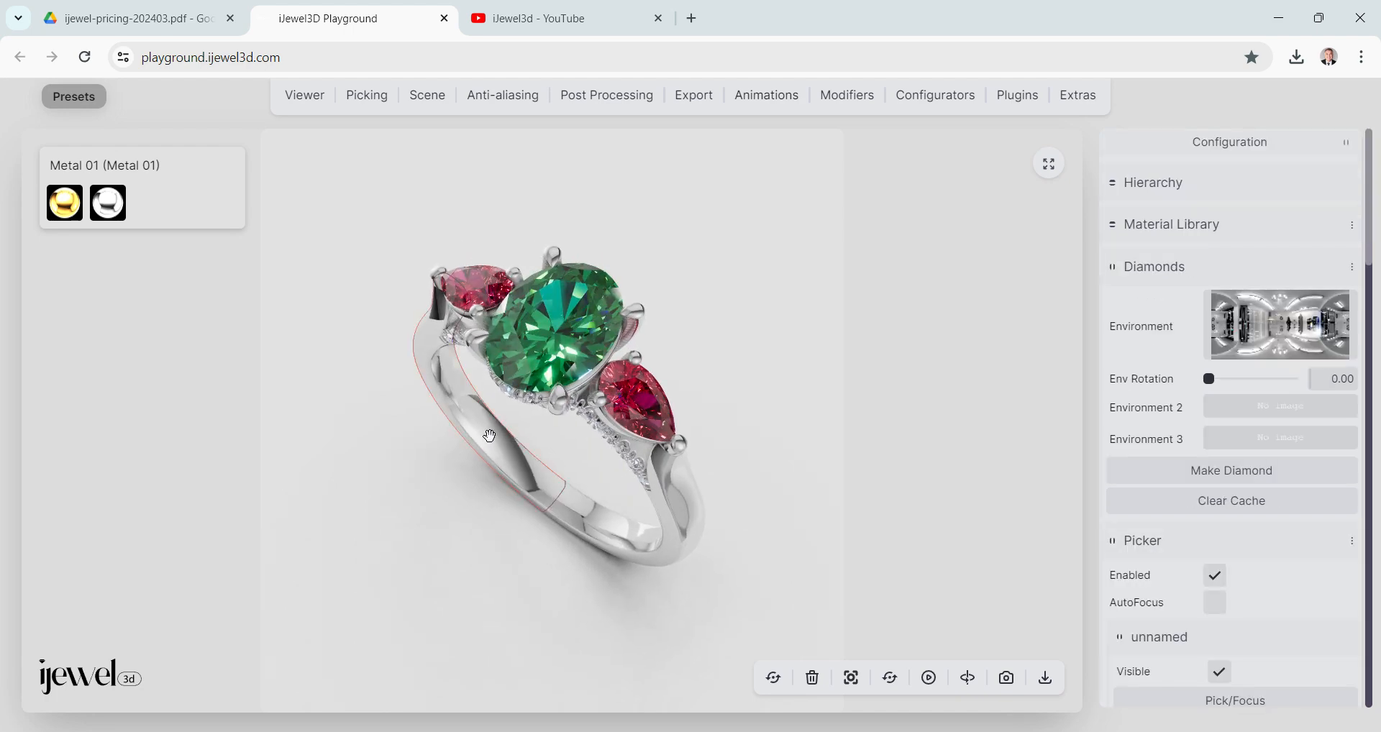
scroll(1221, 401, down, 12)
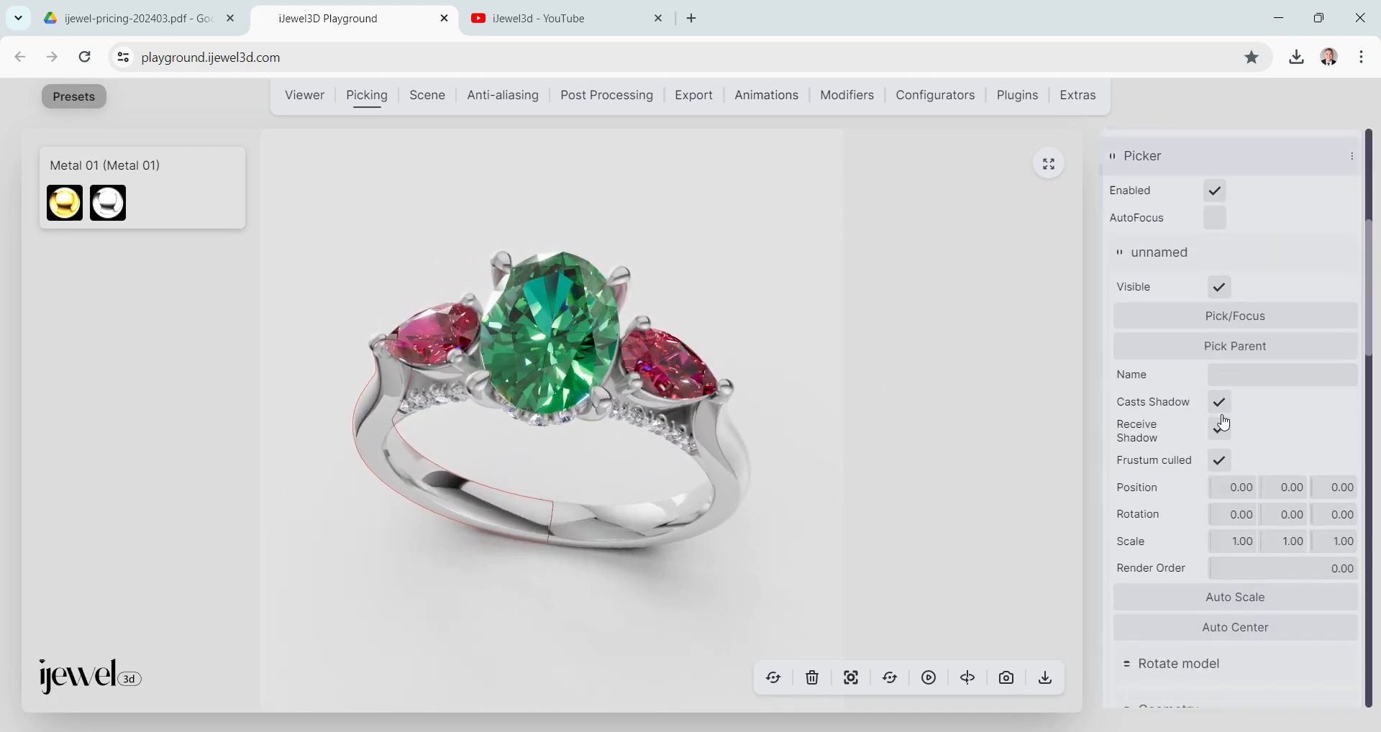
scroll(1225, 422, down, 2)
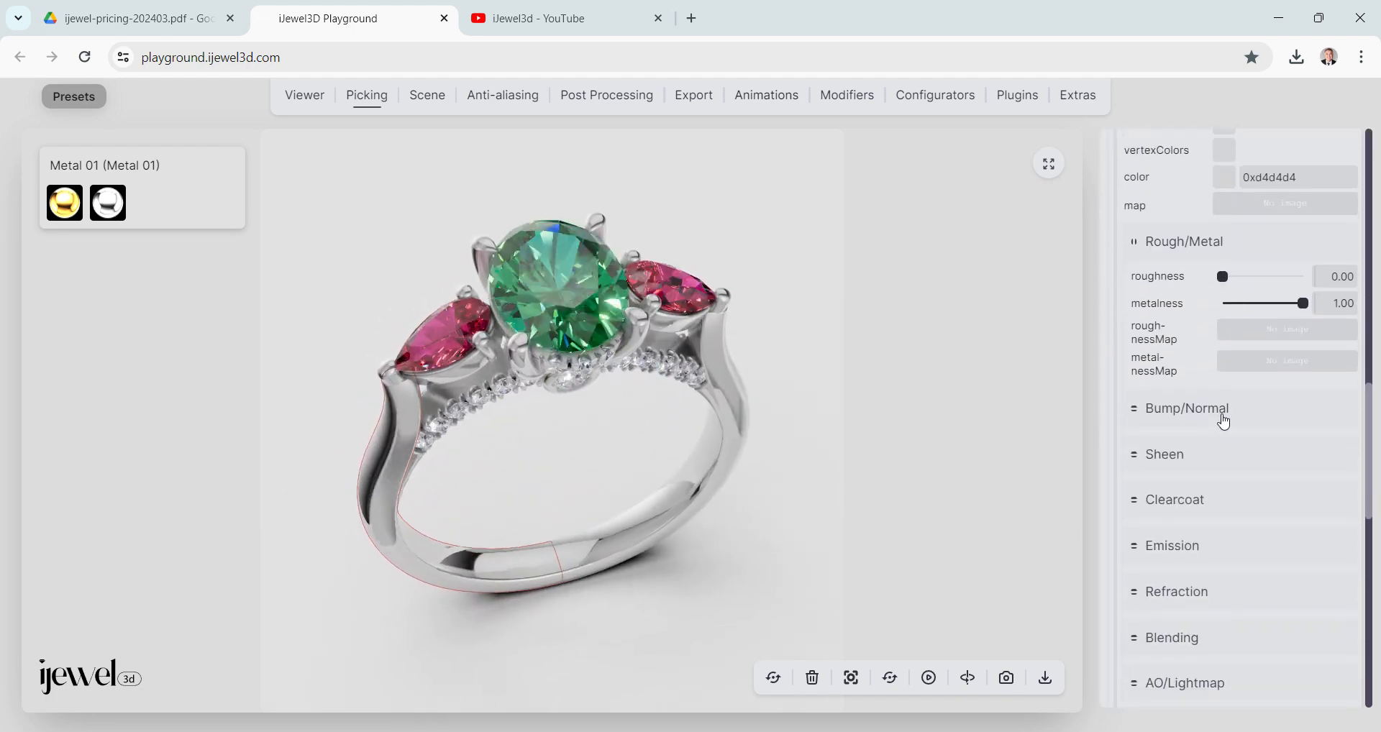
scroll(1223, 419, up, 3)
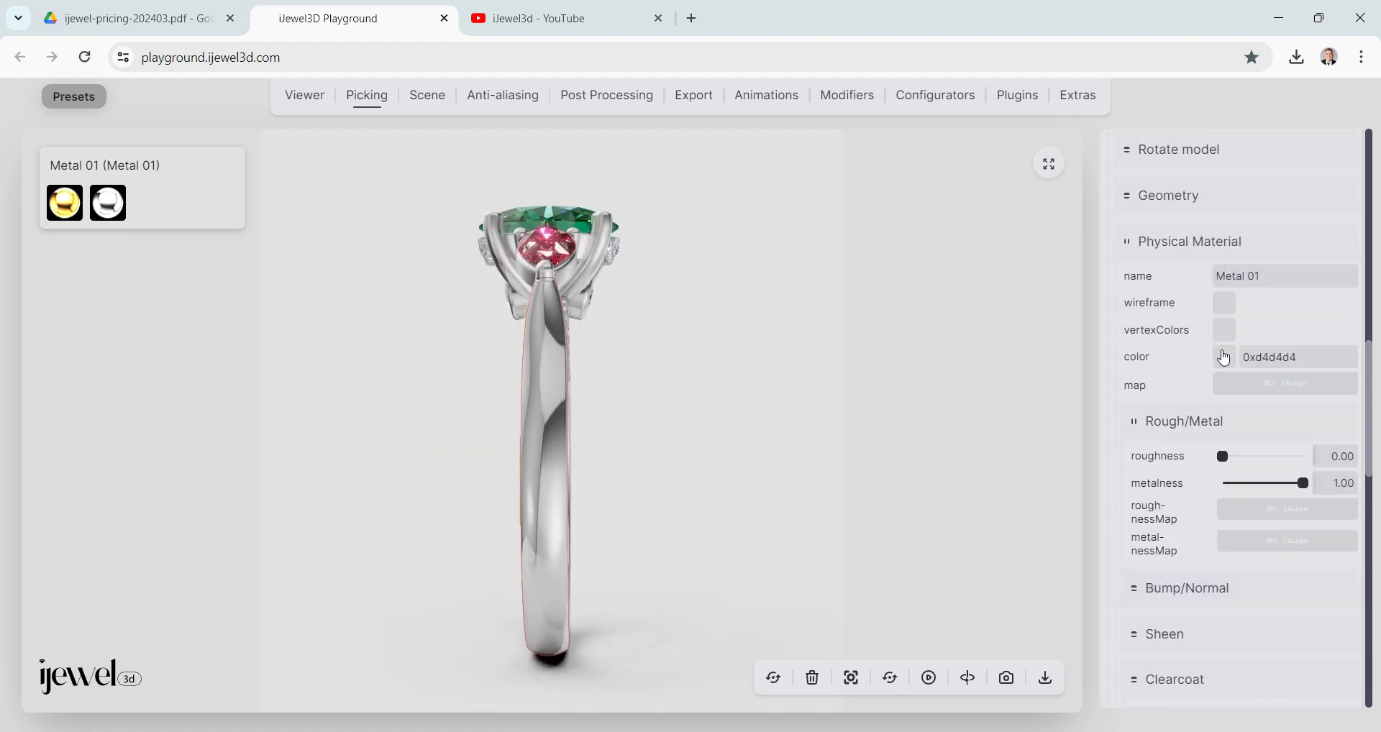
click(1225, 357)
click(1254, 379)
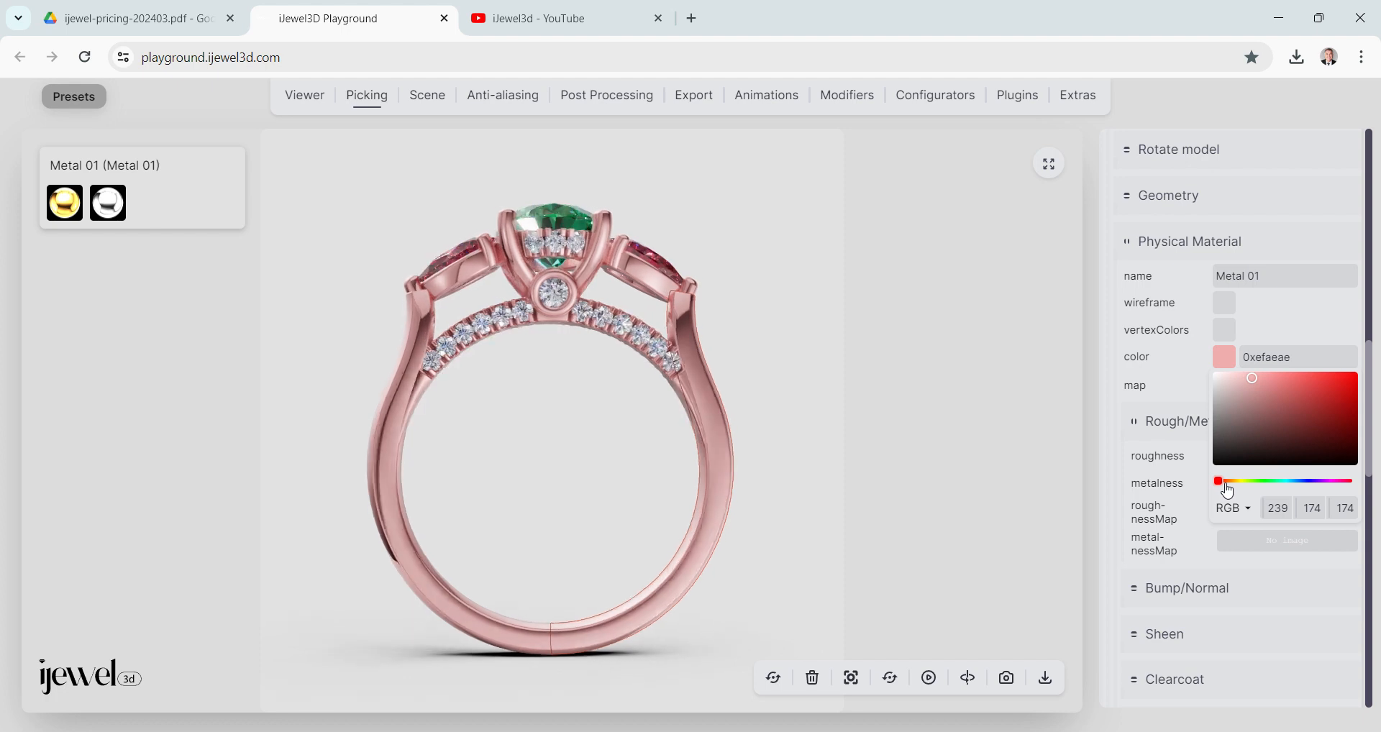
drag(1220, 482, 1224, 483)
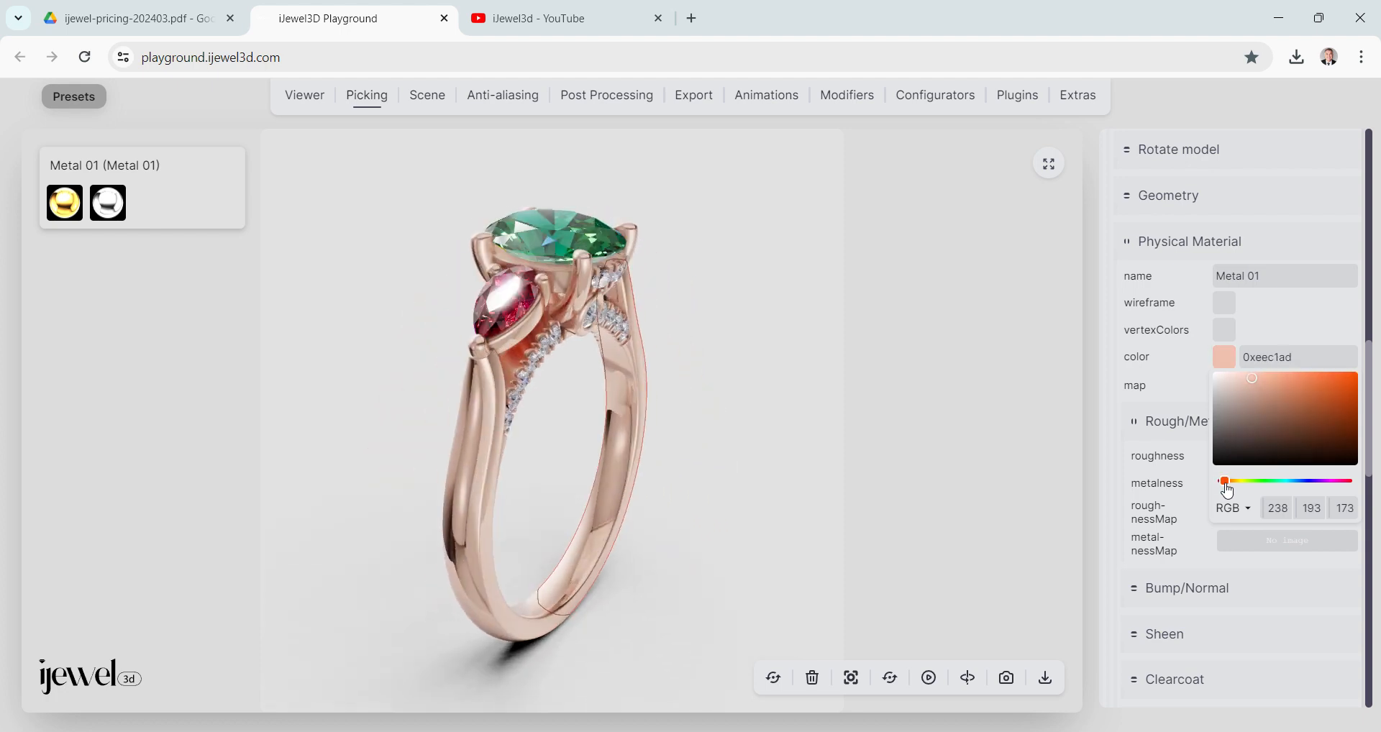
click(1259, 377)
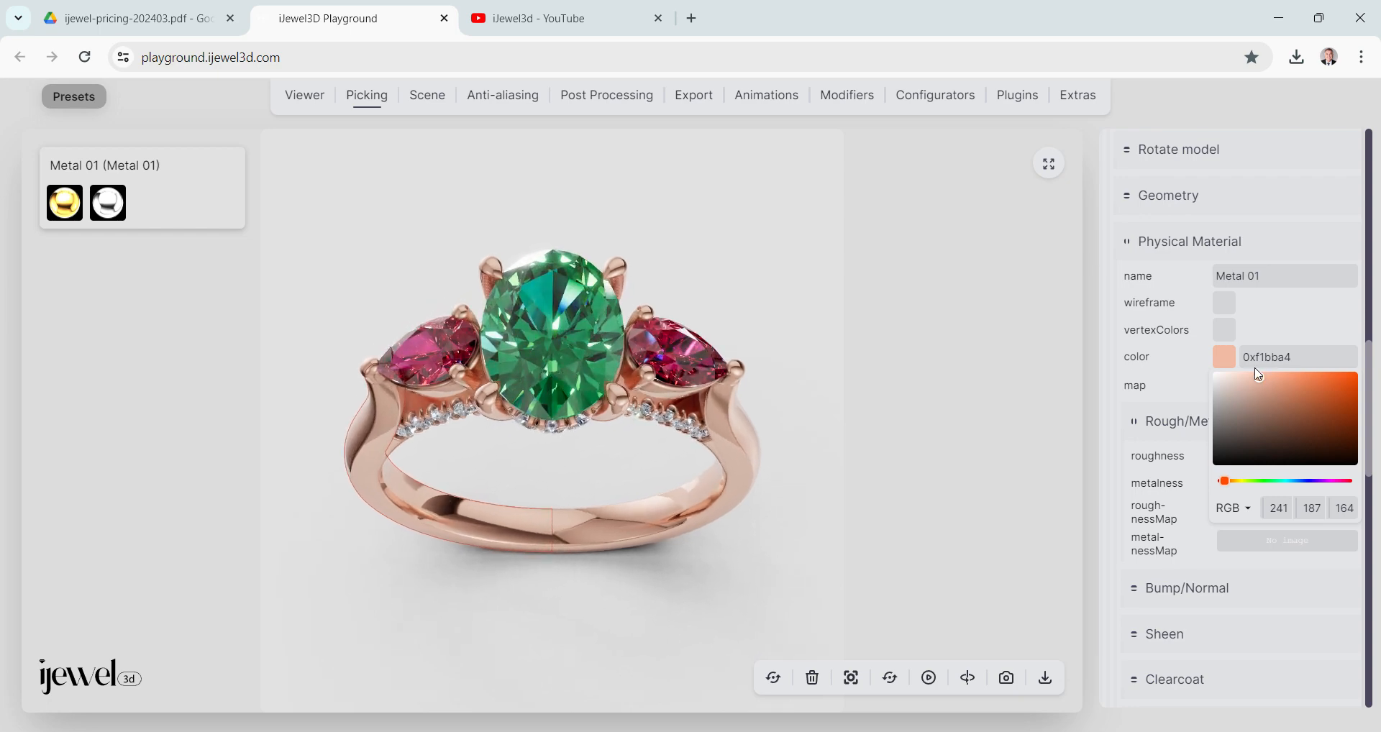
click(1255, 382)
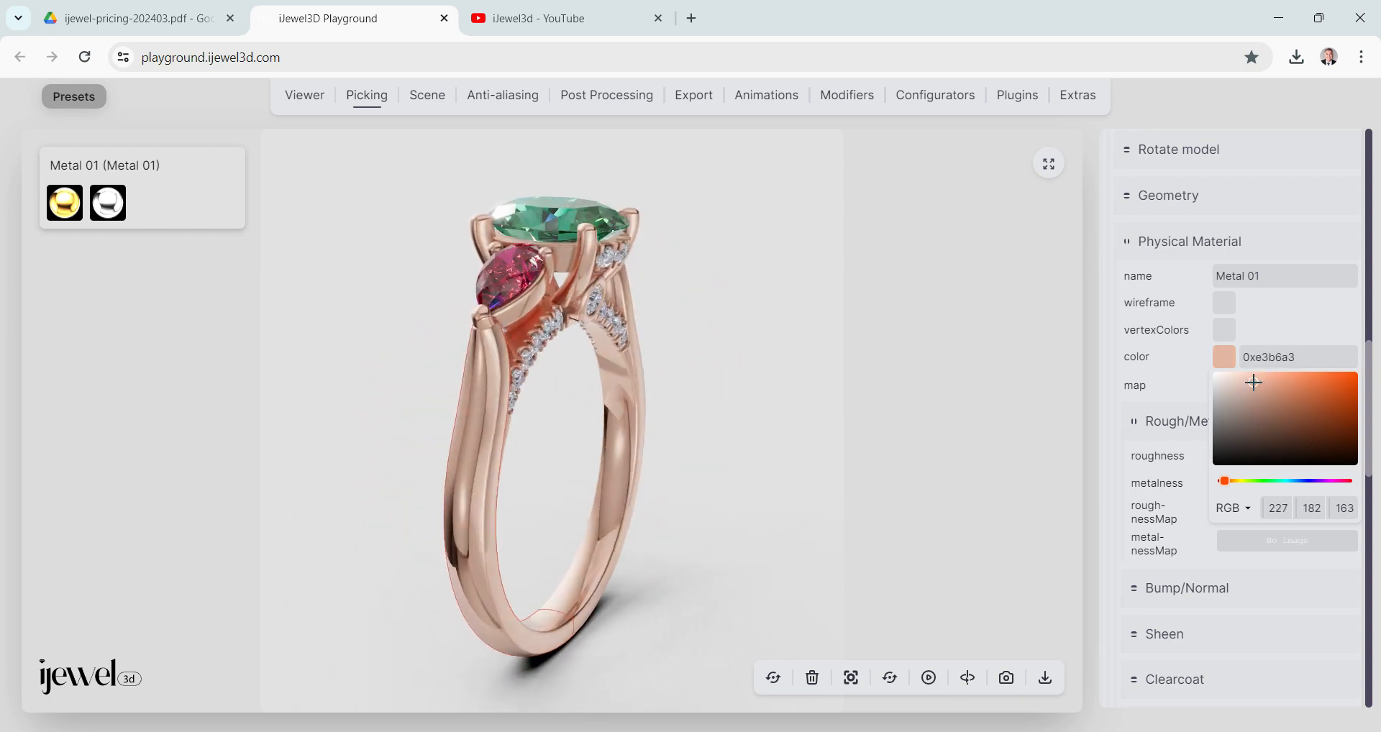
drag(1254, 379, 1264, 374)
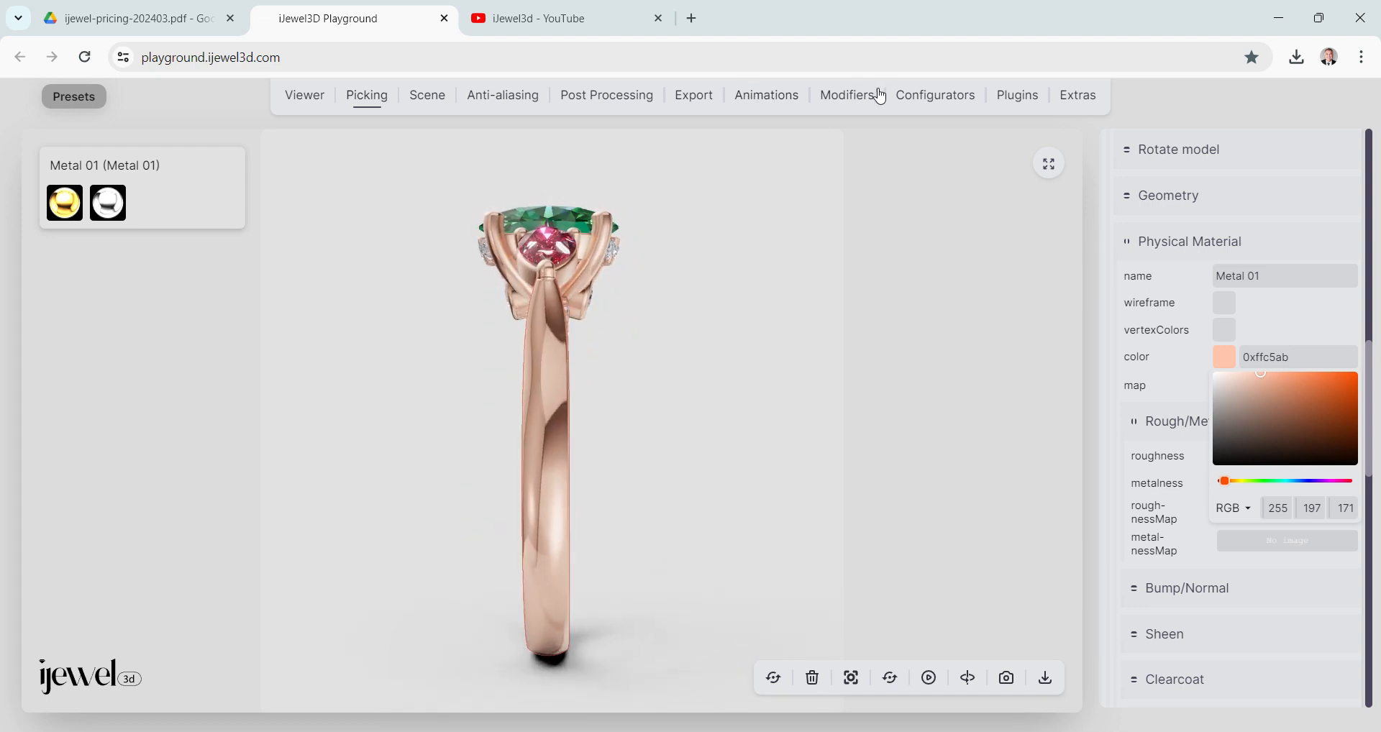
Add the rose gold colour as a third Metal 01 variation and try each metal variant, ending on yellow gold.
click(932, 96)
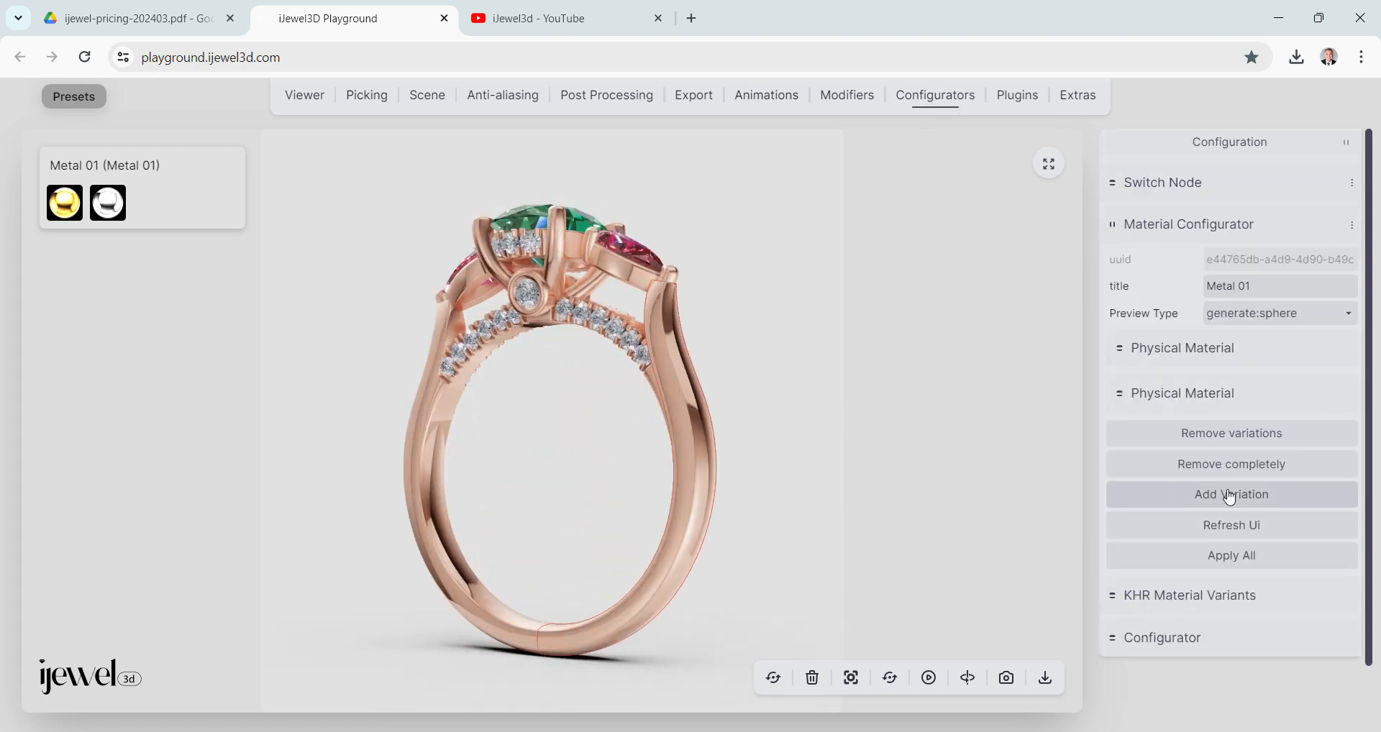
click(1231, 495)
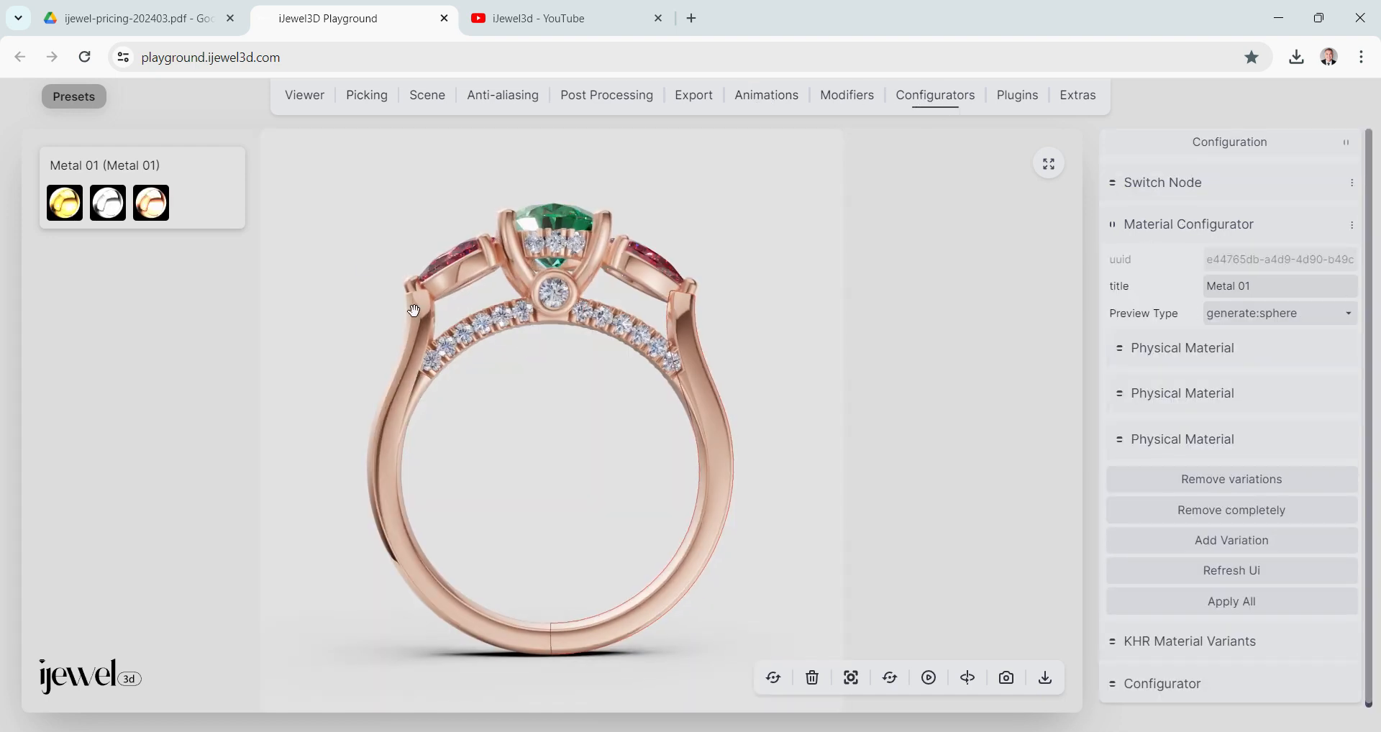
click(105, 210)
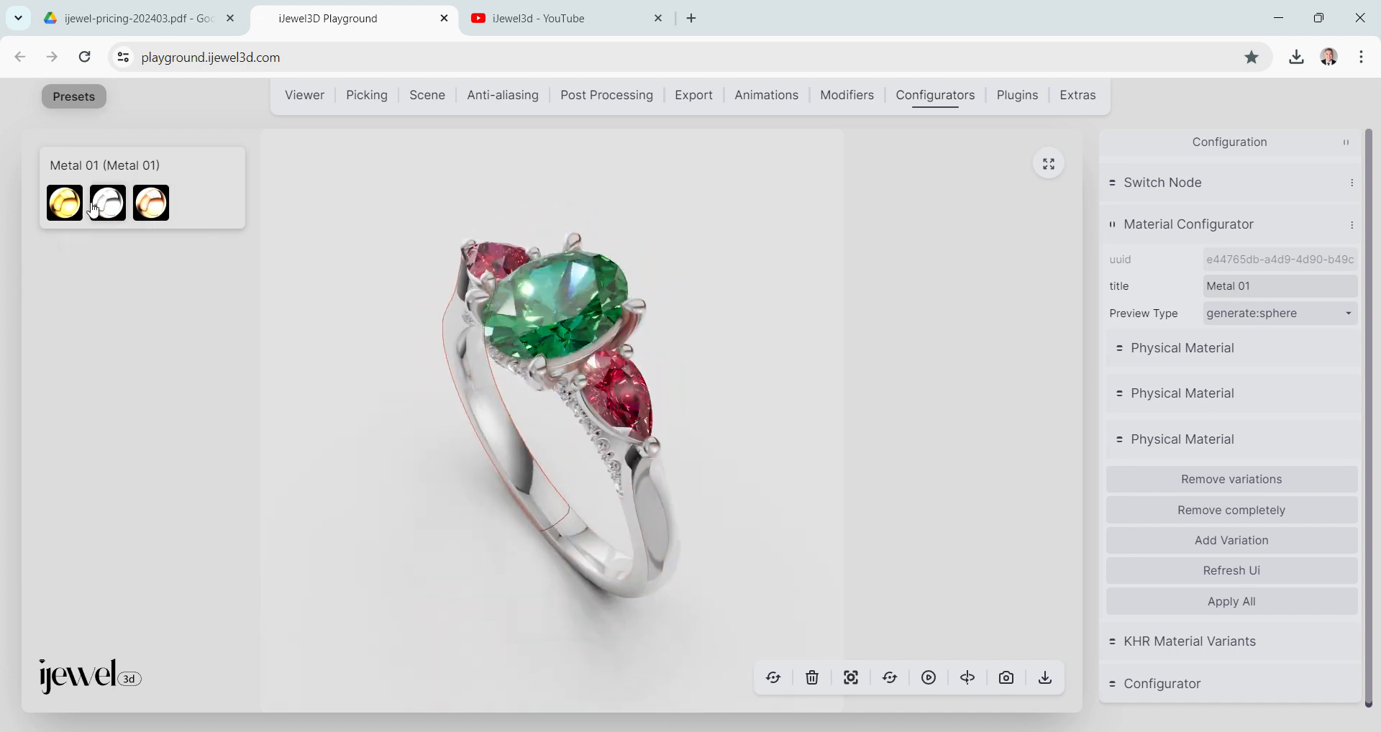
click(65, 205)
click(98, 209)
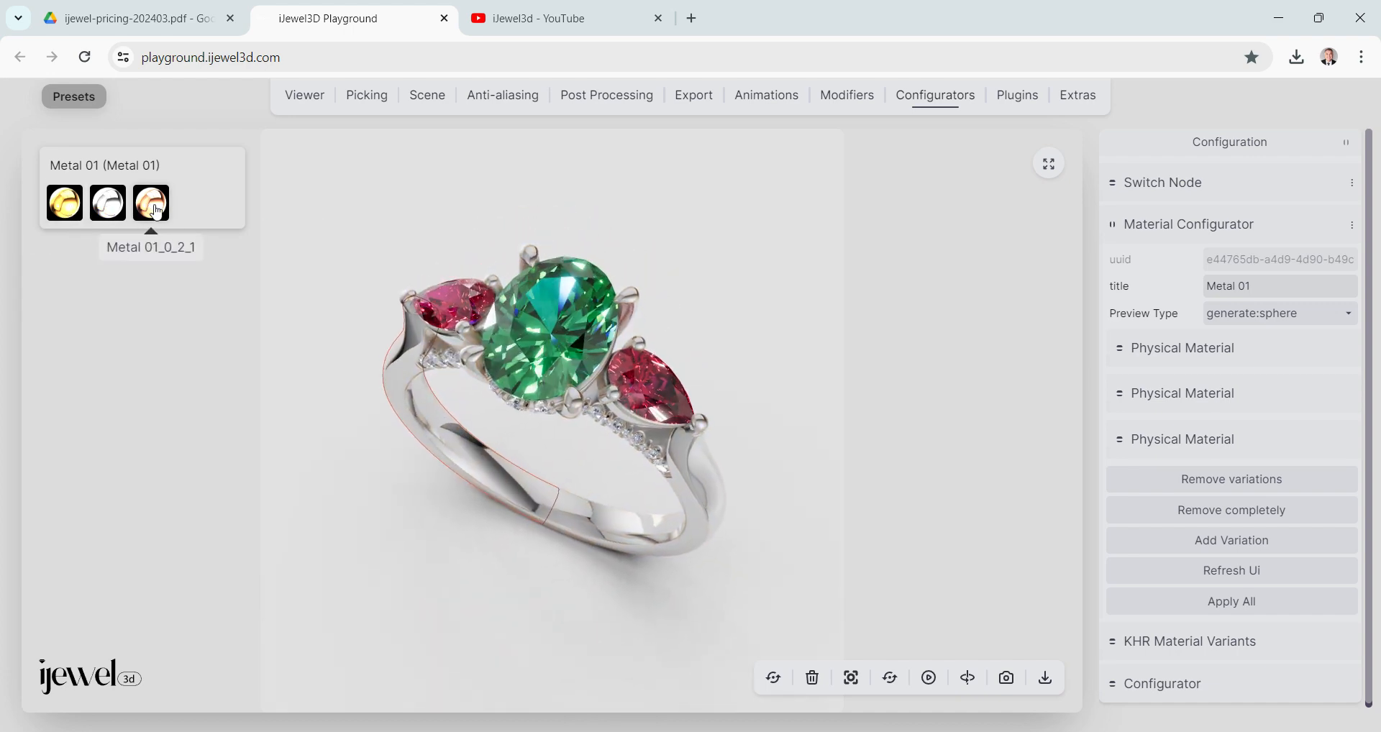
click(155, 210)
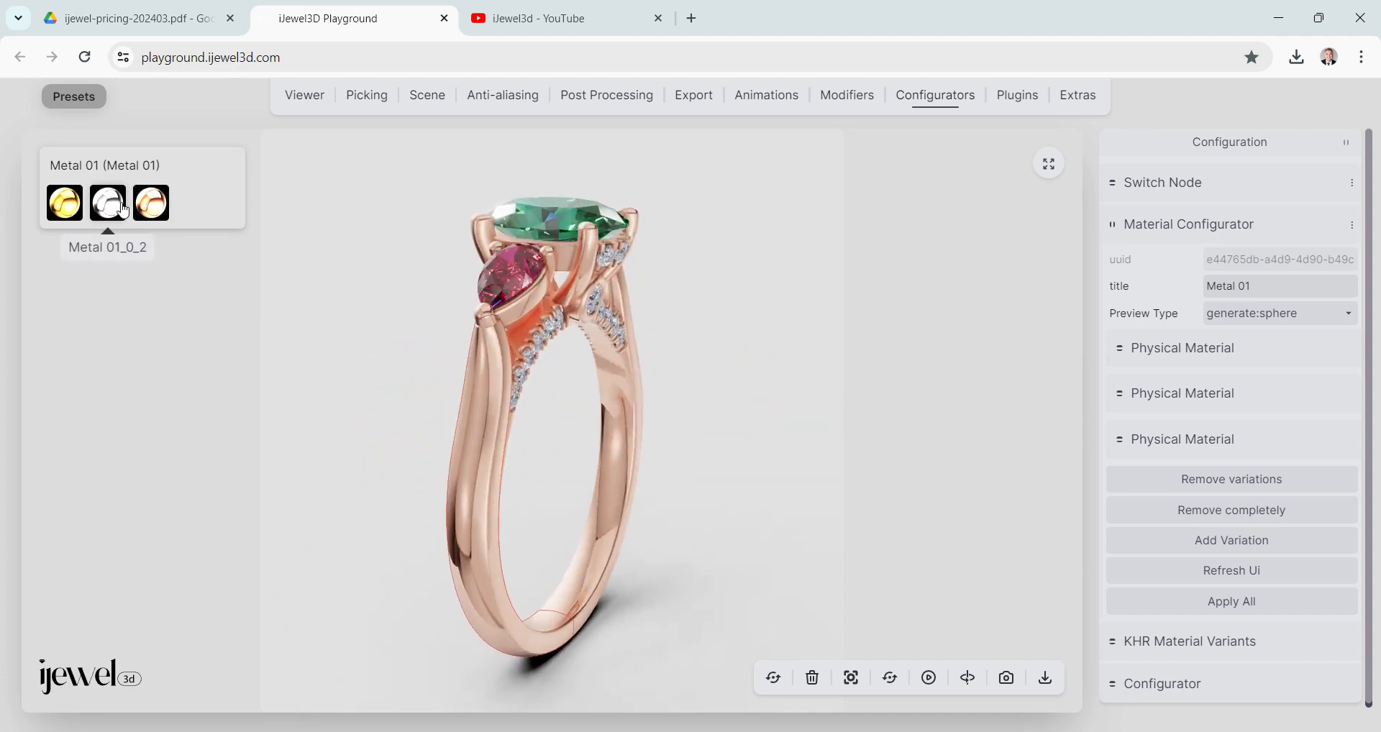
click(66, 205)
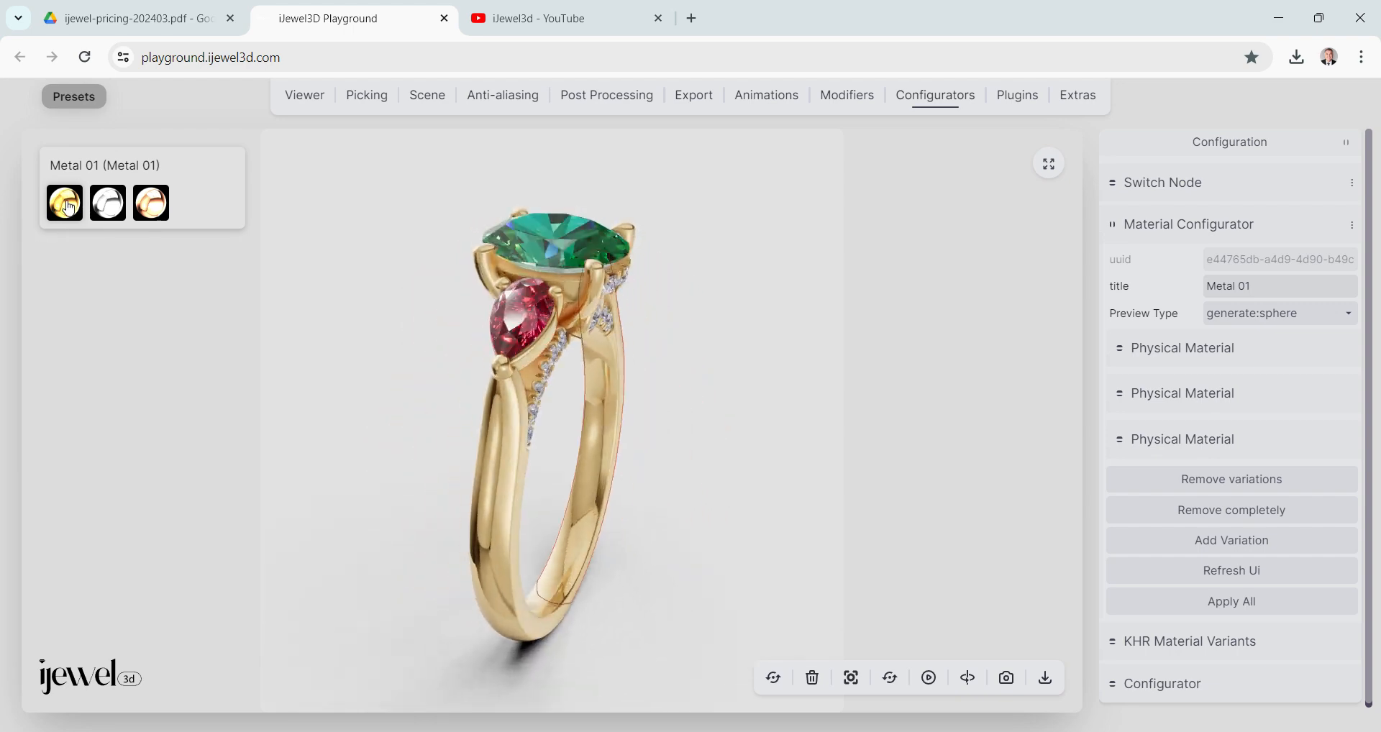
Rename the first Metal 01 variation, the yellow one, as Gold.
click(1182, 350)
double_click(1261, 384)
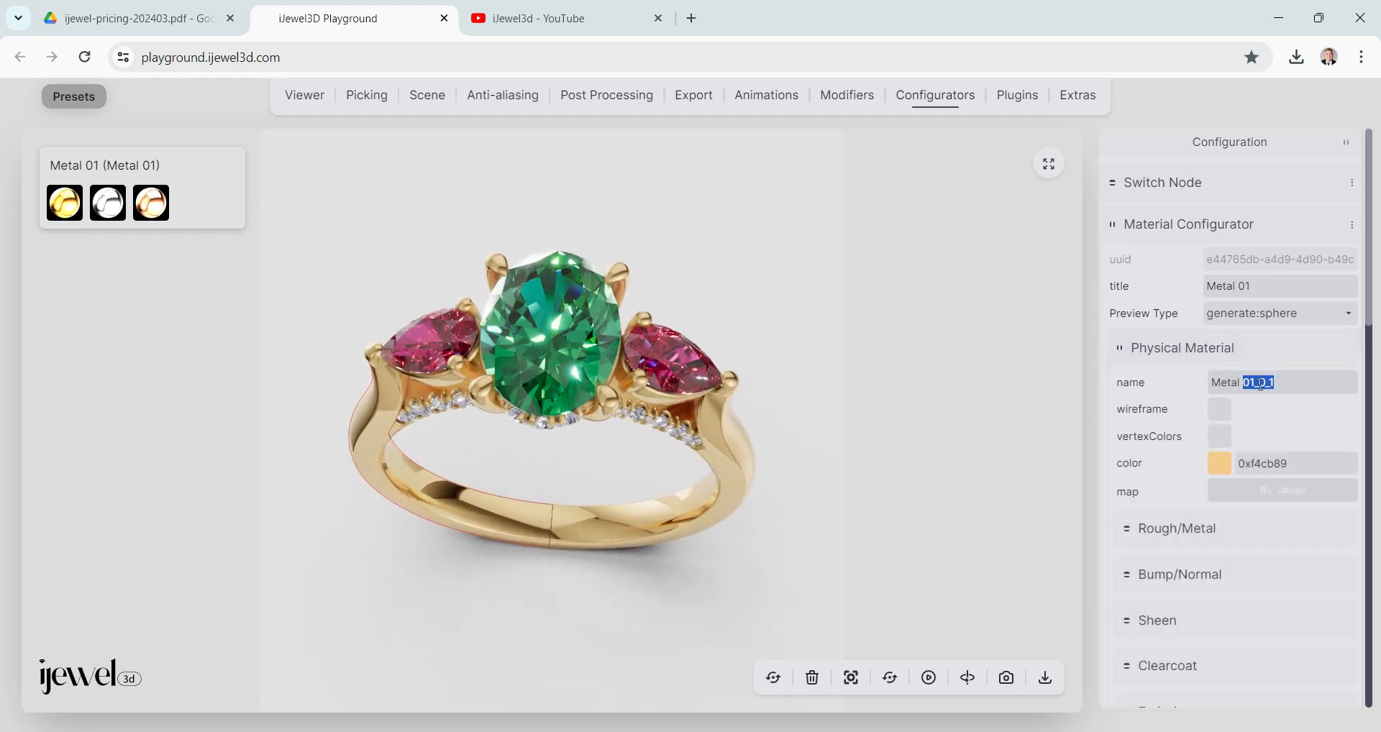
triple_click(1261, 384)
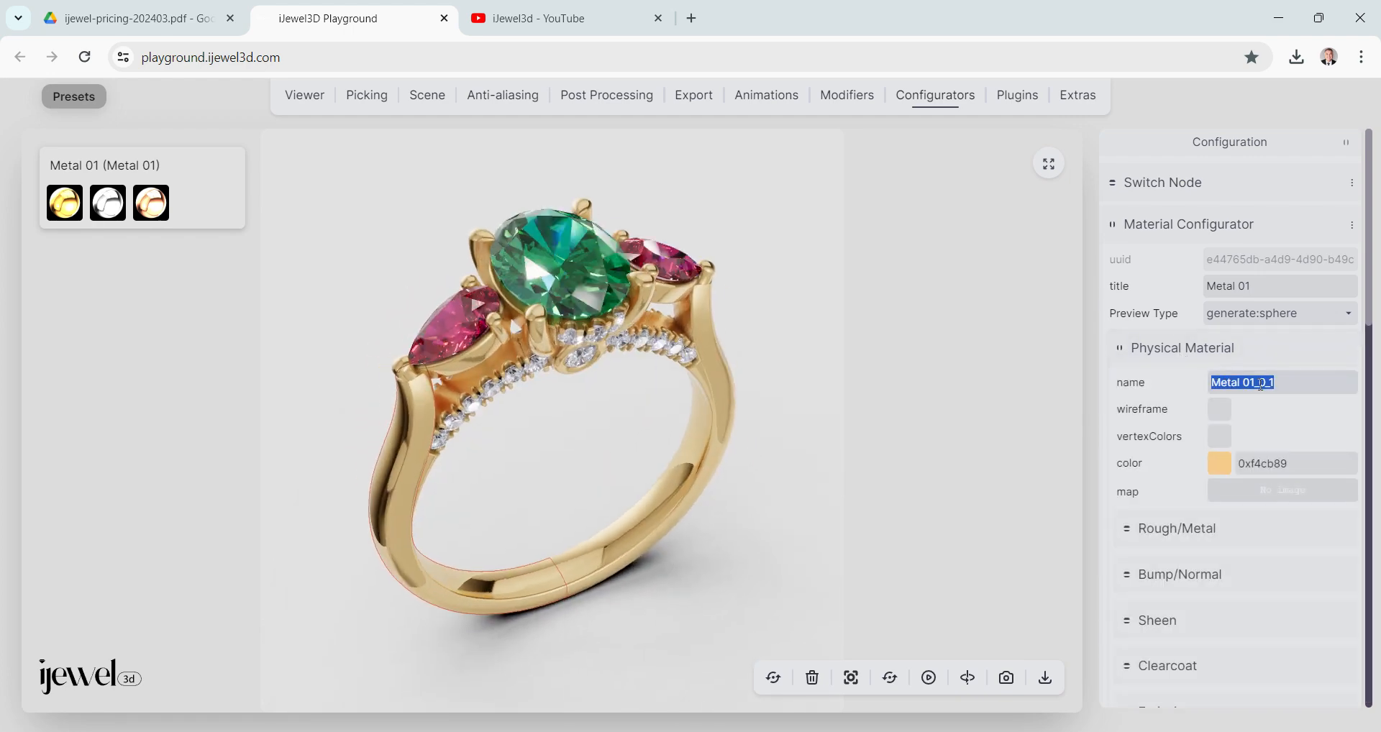
text(Gold)
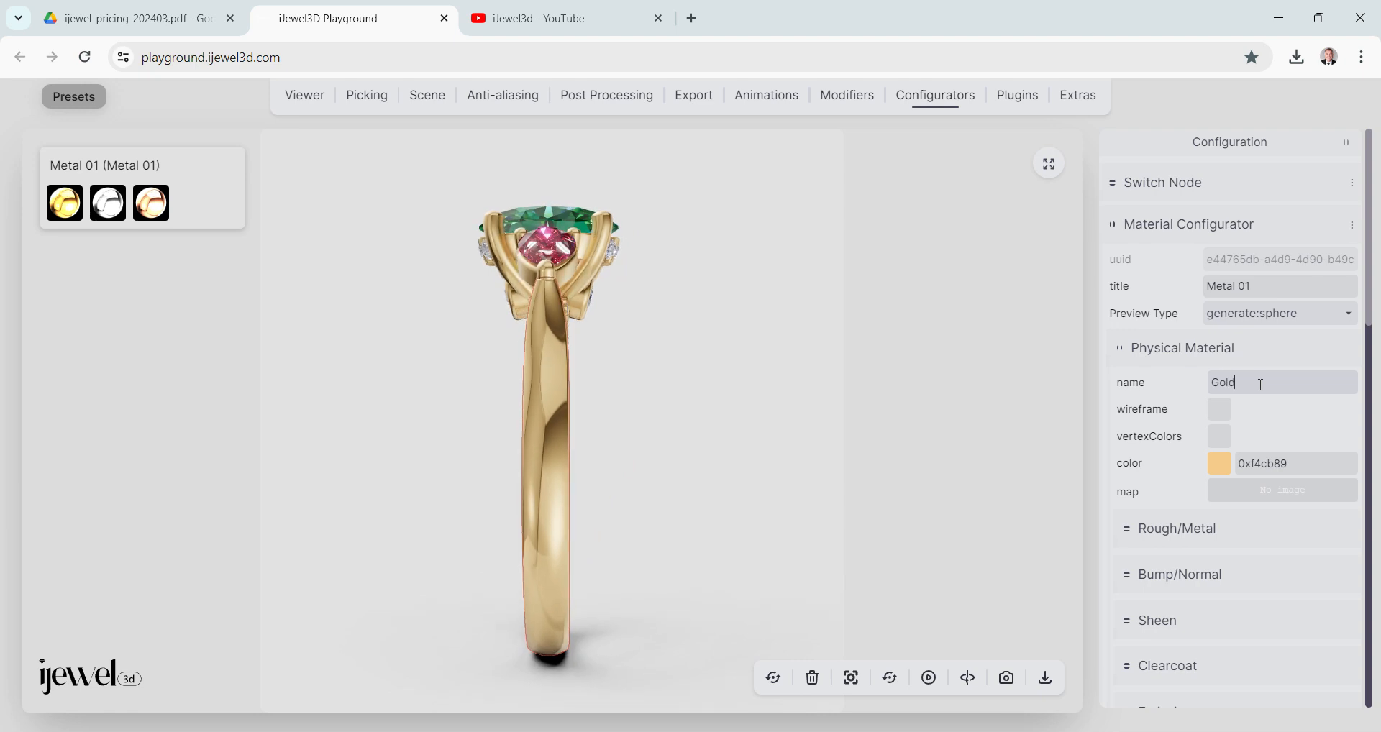
click(1194, 347)
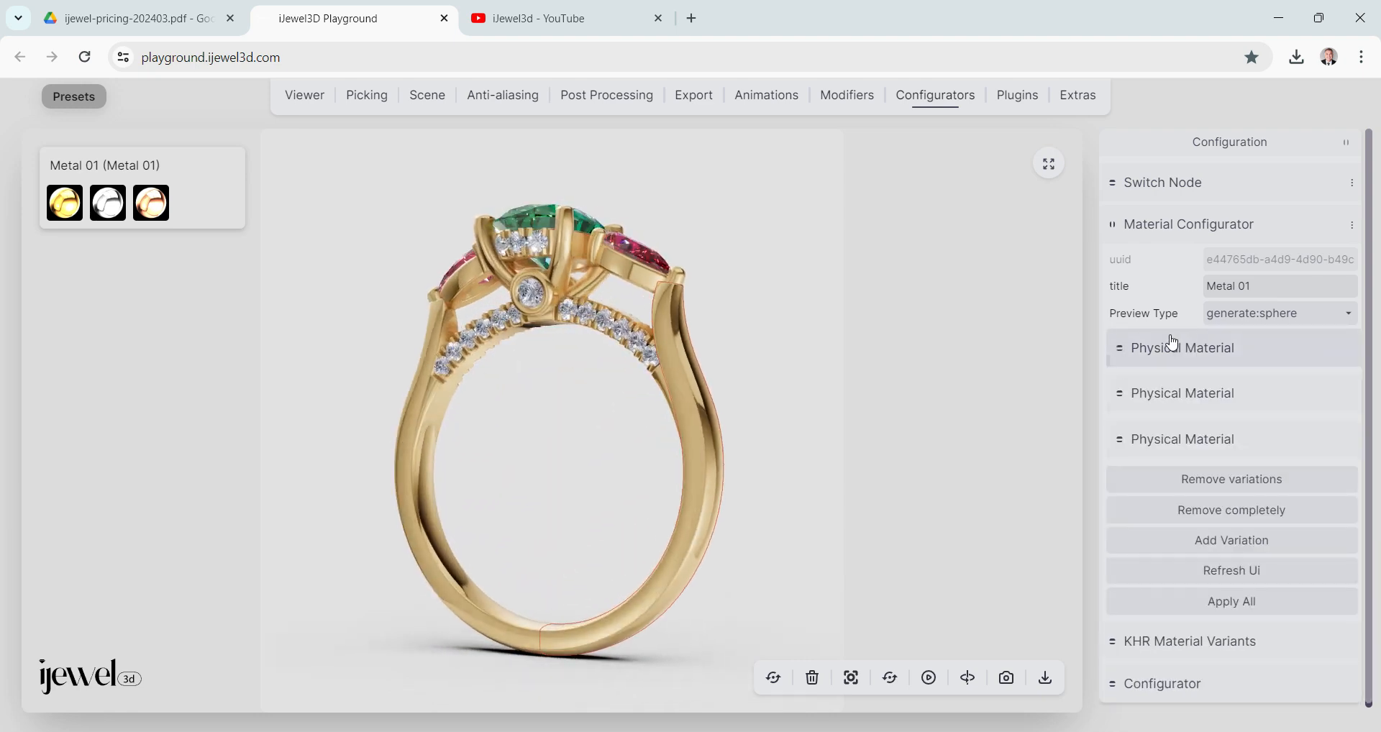
Rename the second Metal 01 variation, the white one, as White Gold.
click(1191, 395)
triple_click(1229, 428)
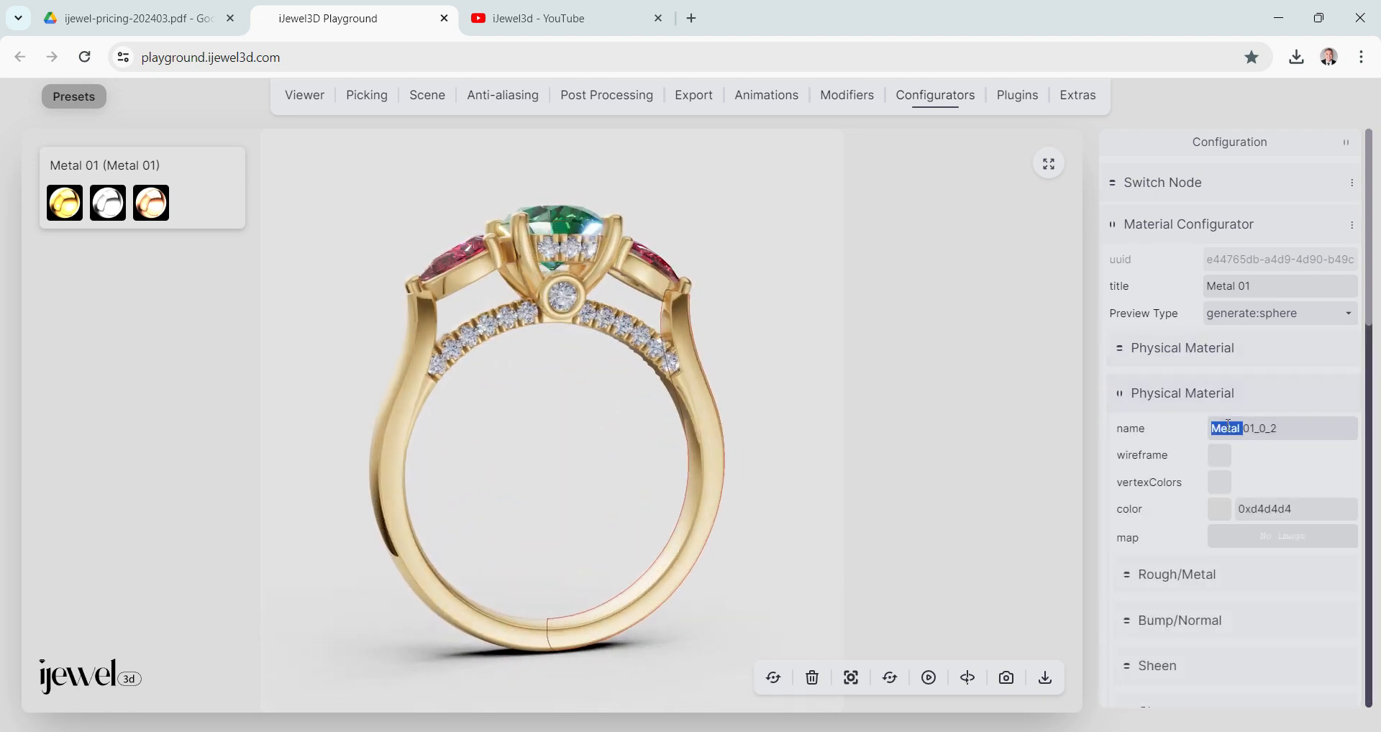
text(Wh)
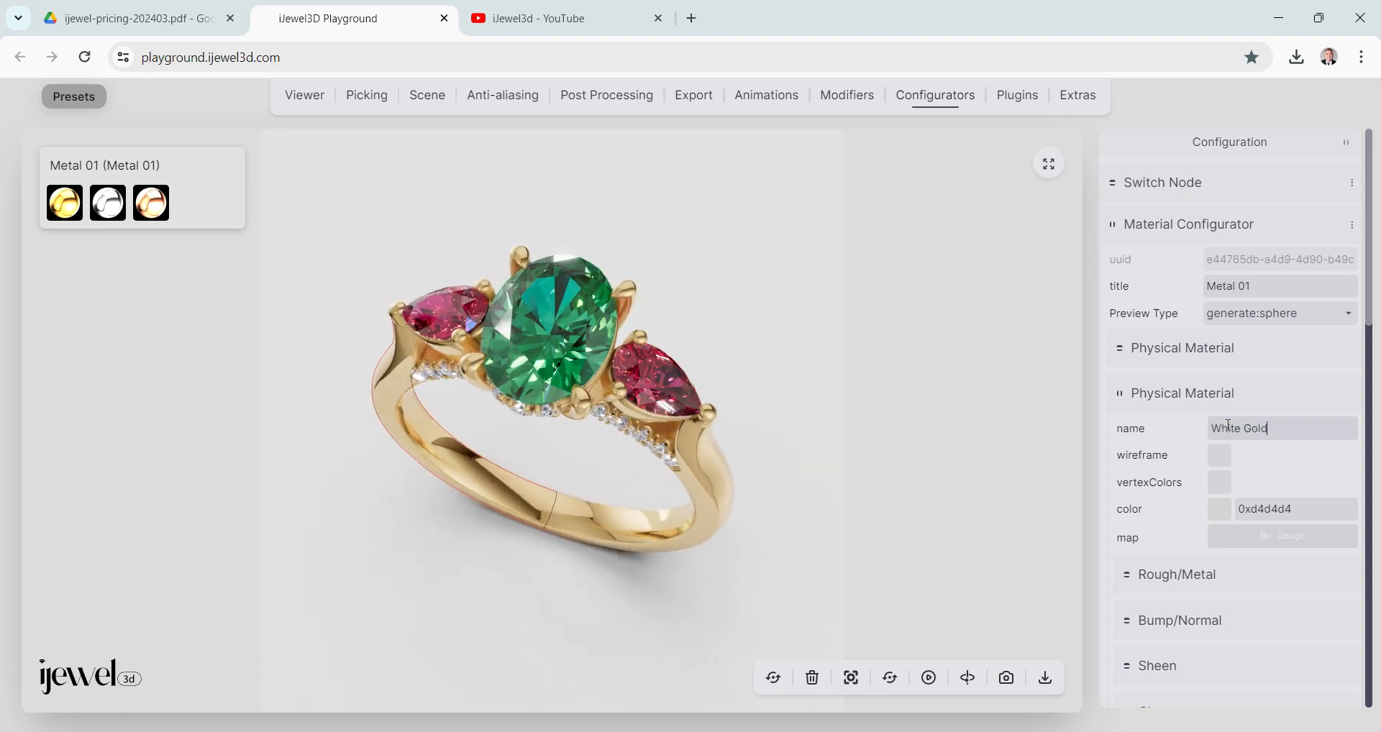
text(ite Gold)
click(1126, 394)
Rename the third Metal 01 variation as Rose Gold and refresh the configurator's interface.
click(1144, 439)
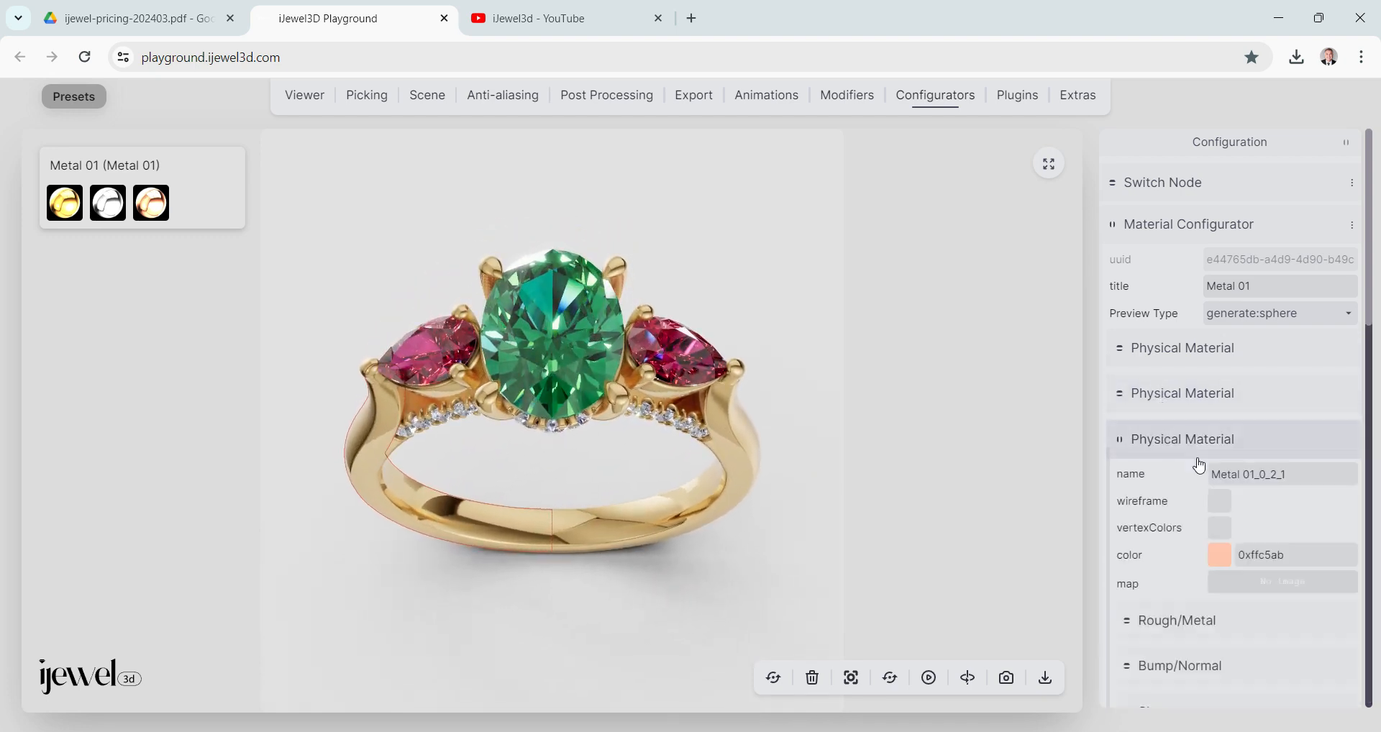
triple_click(1251, 473)
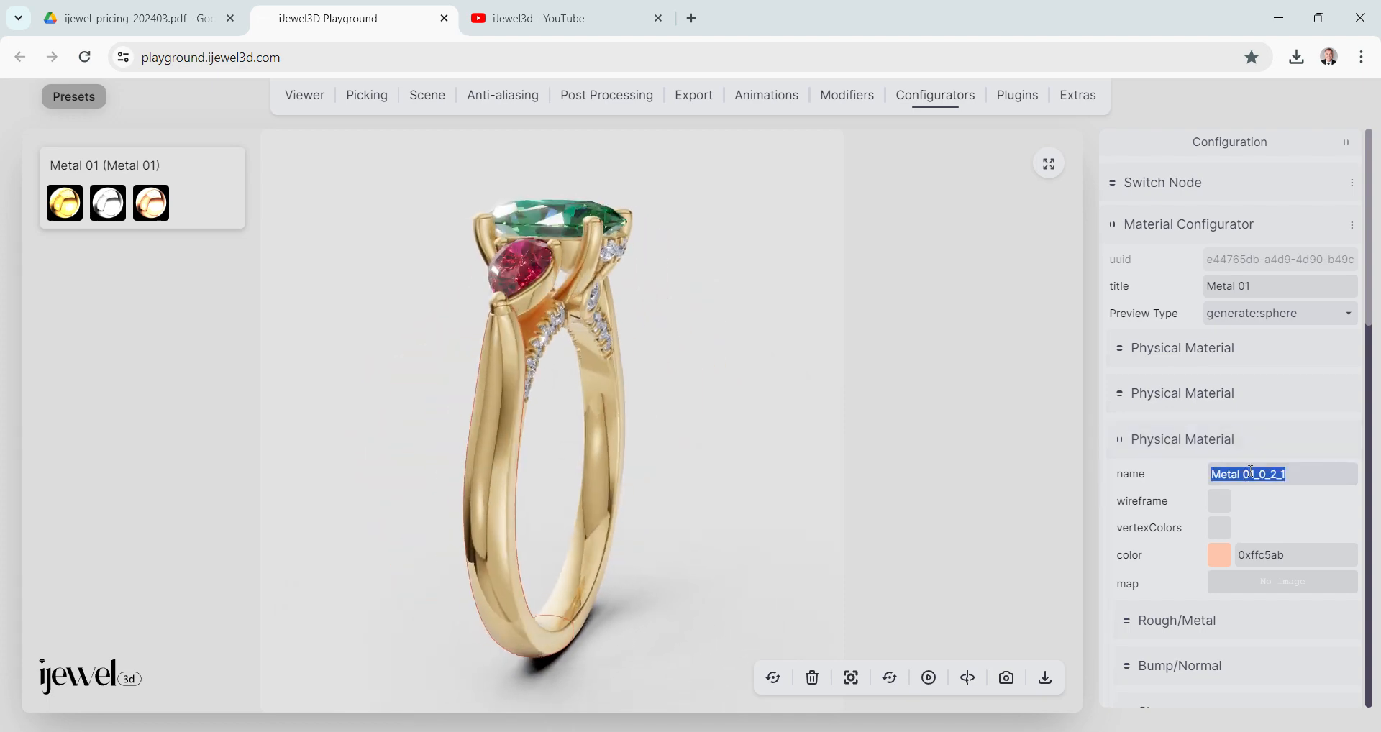
text(R)
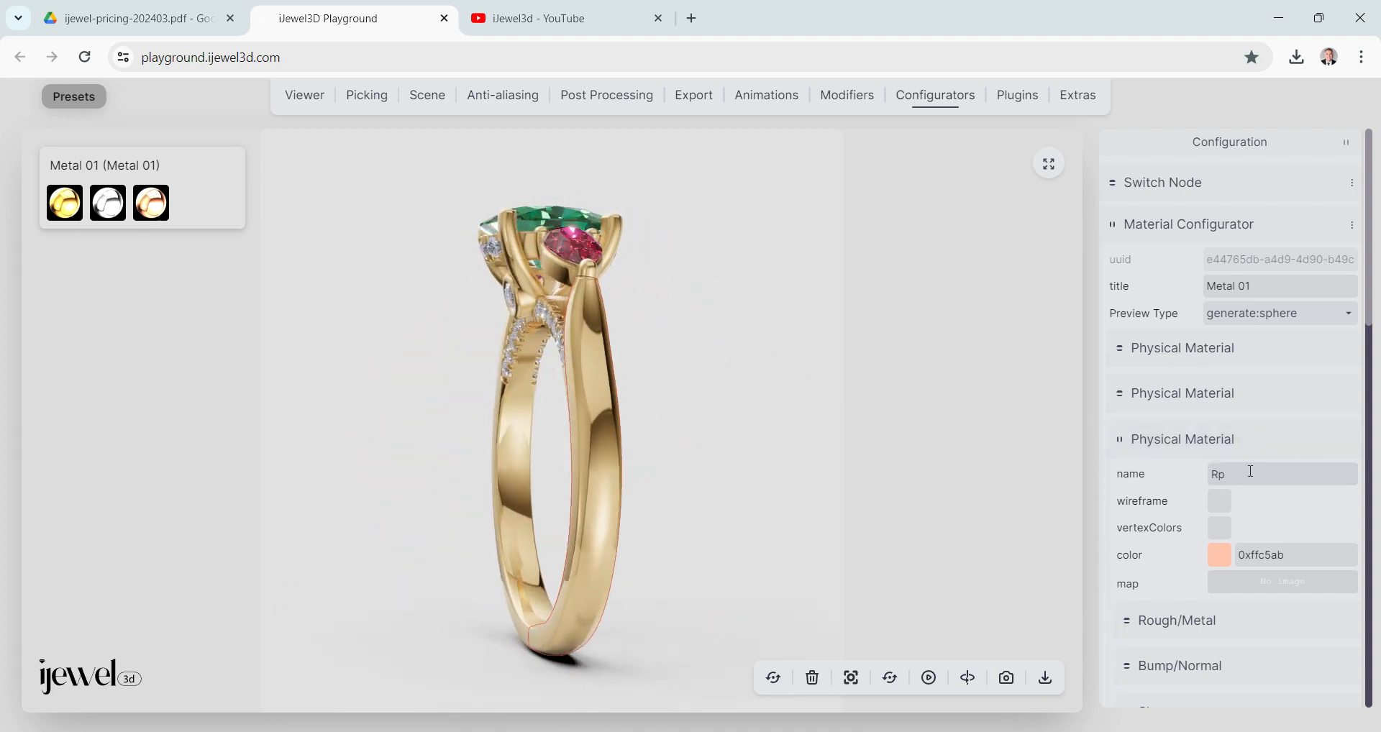
text(ose)
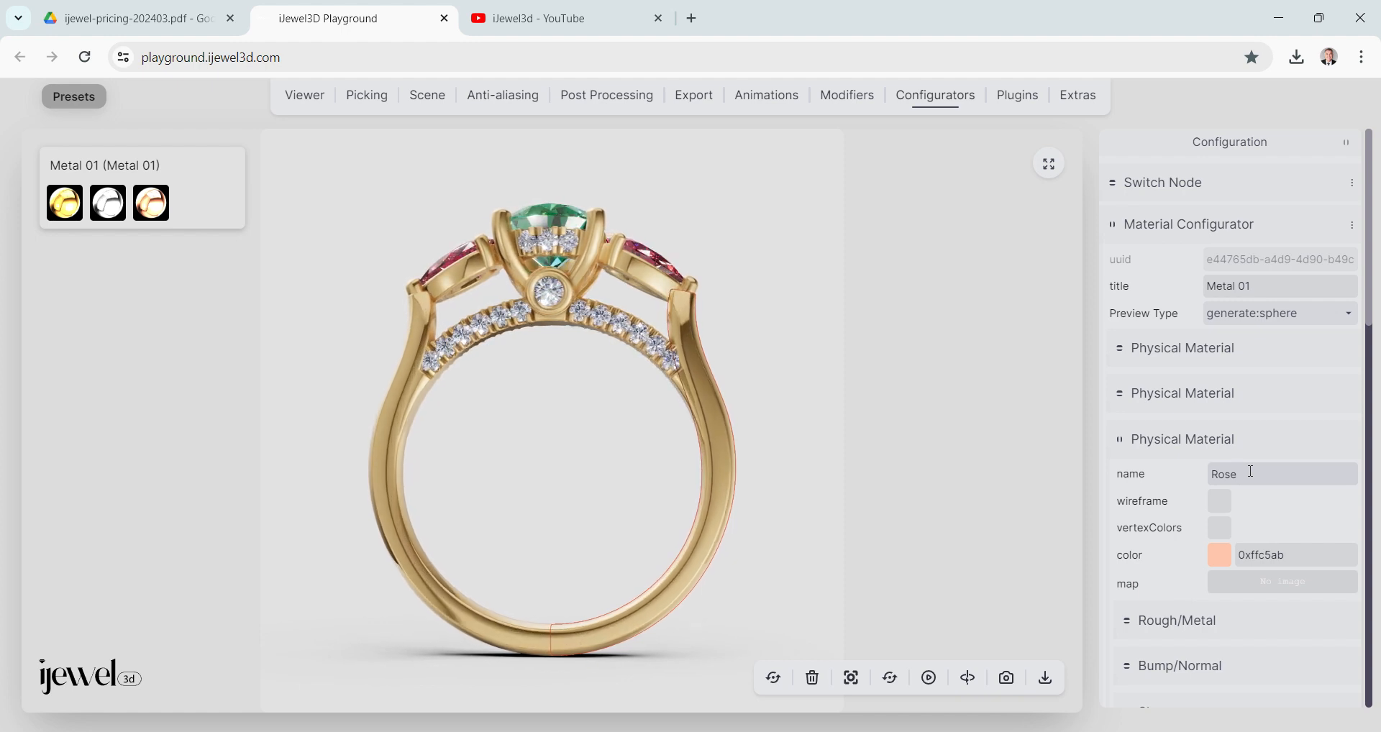
text( Gold)
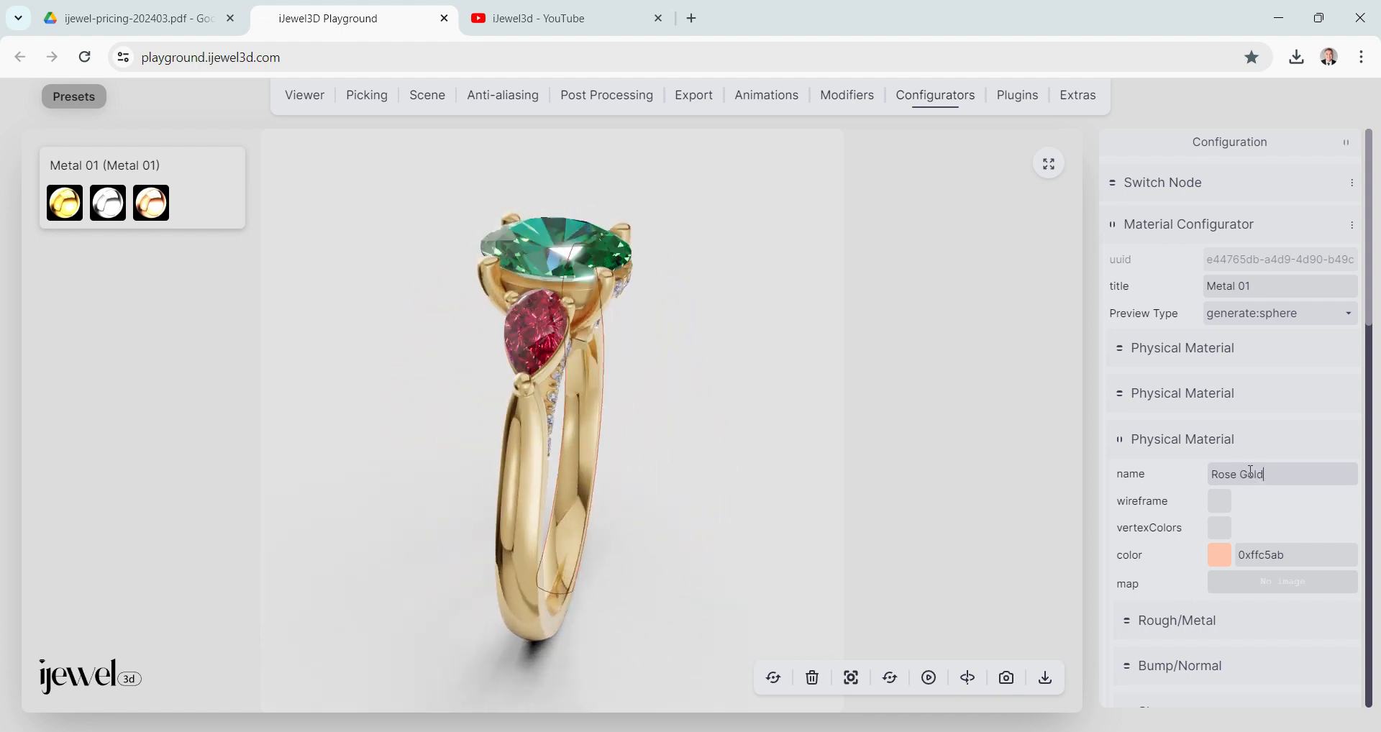
click(1163, 437)
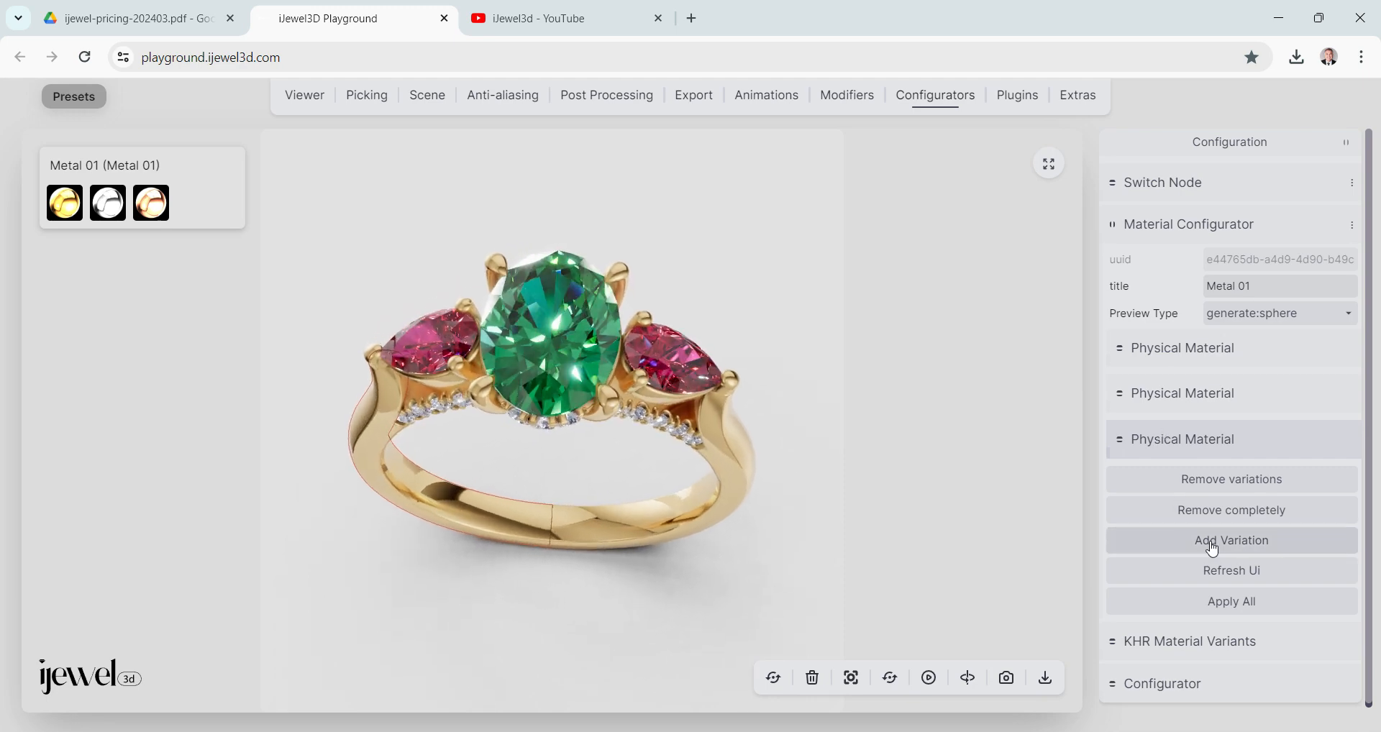
click(1234, 573)
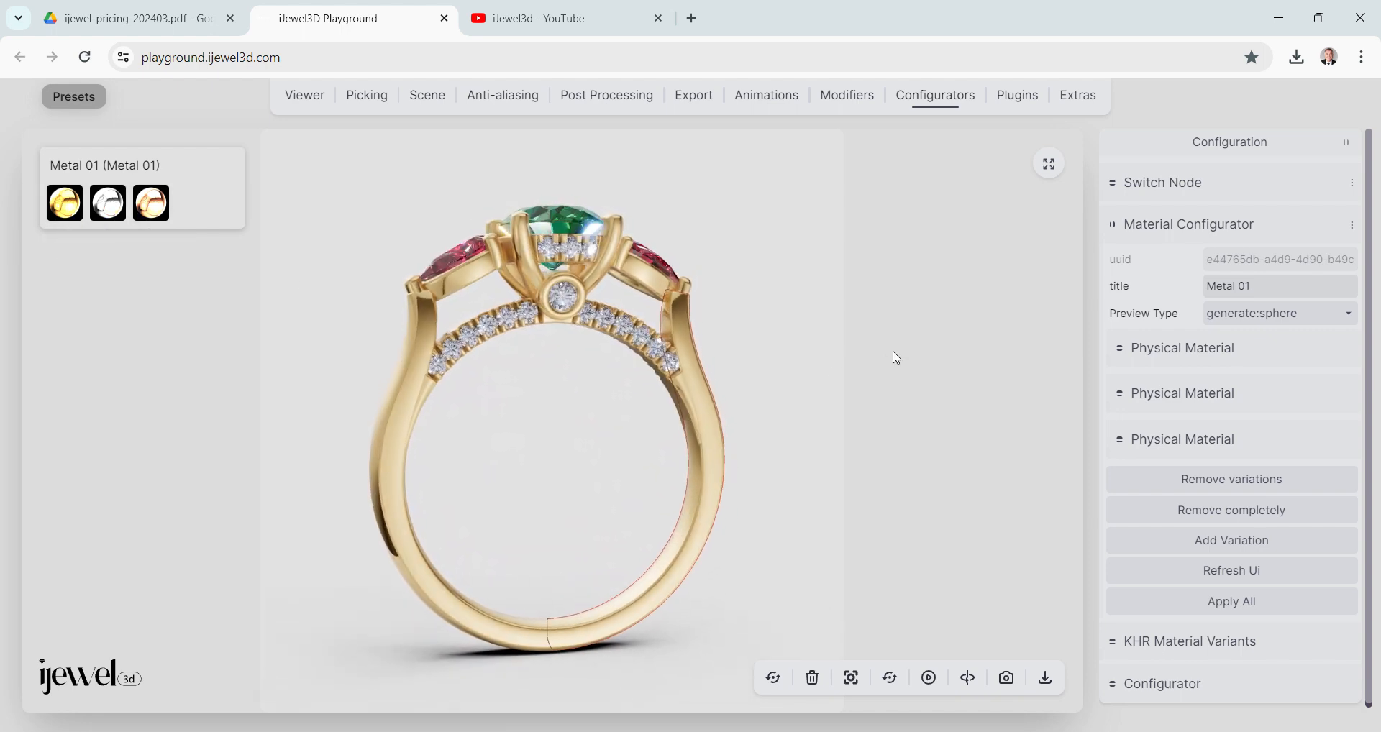
Switch the ring to the white gold variant, stop looping the camera views and deselect the band.
click(108, 204)
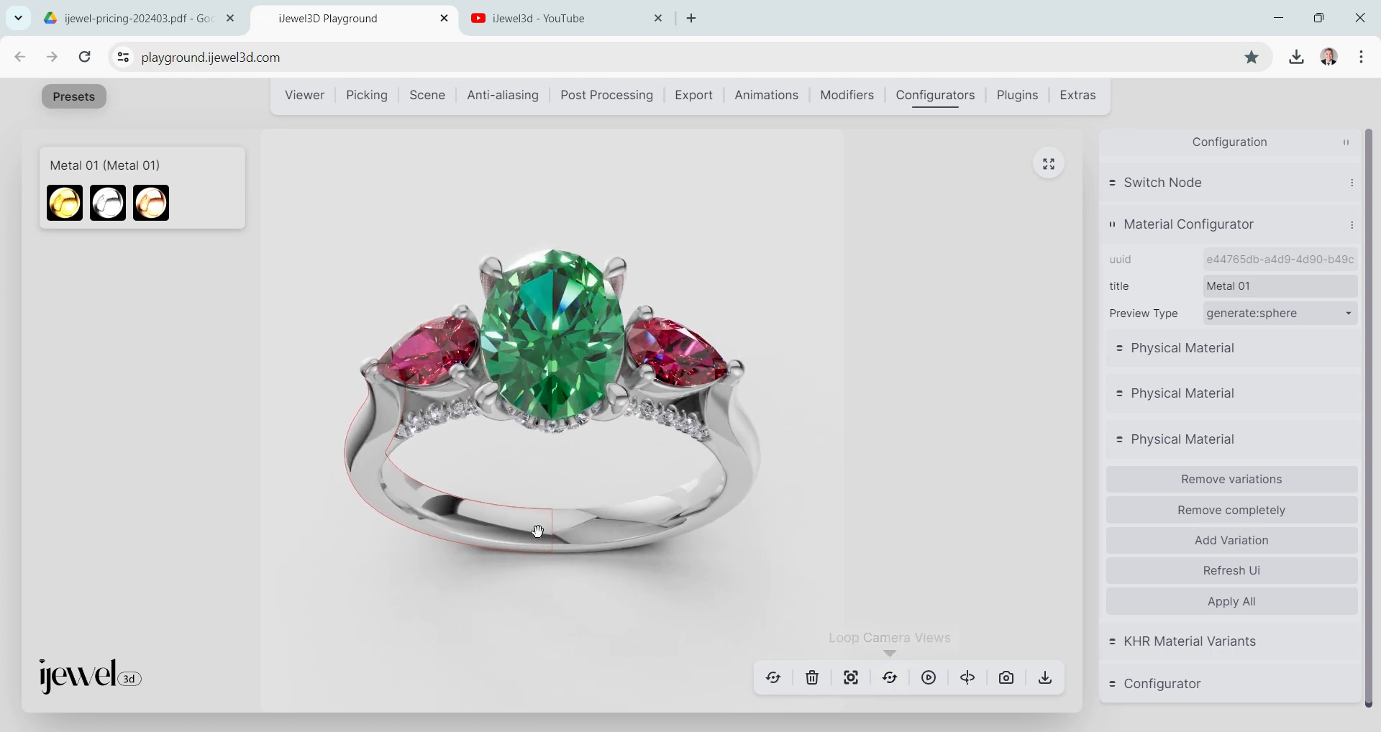
click(561, 474)
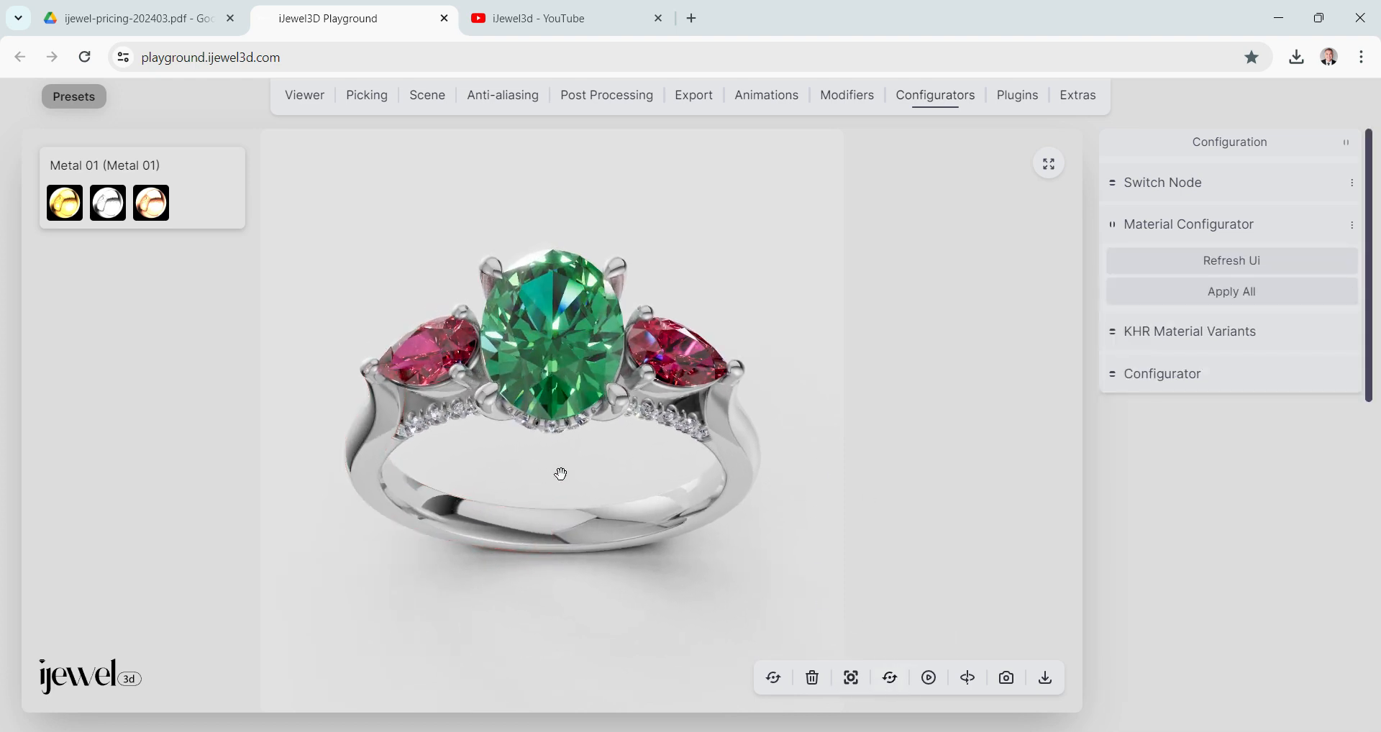
Rename the green oval centre stone's material as Gem and add it as the first variation in its material configurator.
click(548, 334)
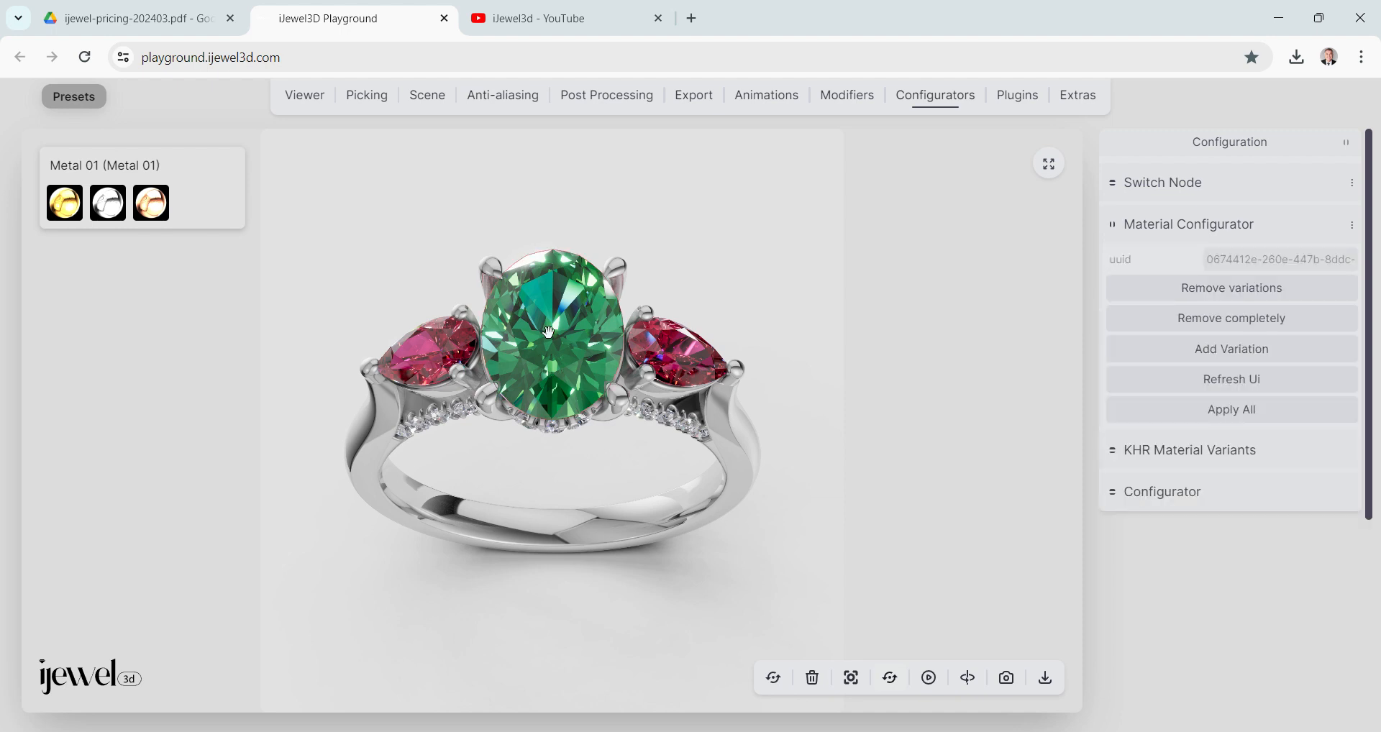
click(364, 97)
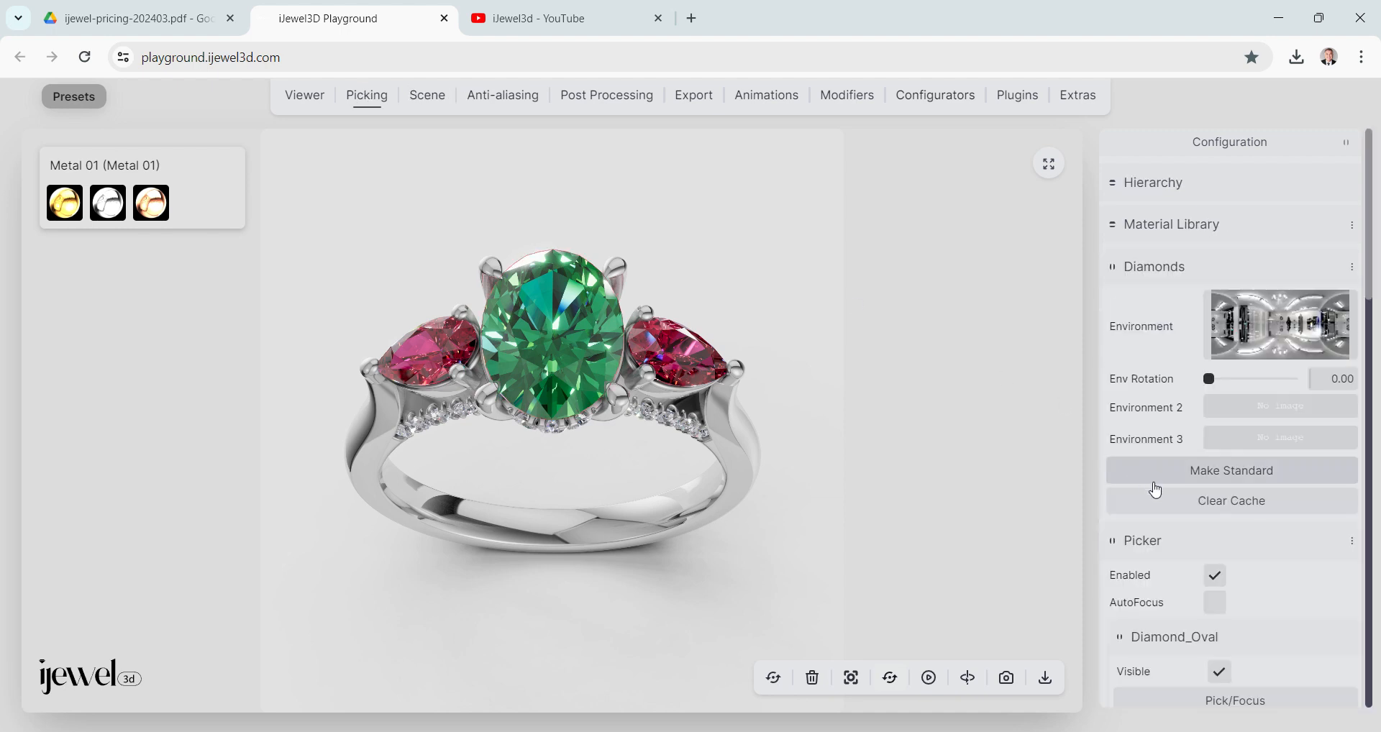
scroll(1158, 487, down, 6)
scroll(1190, 482, down, 3)
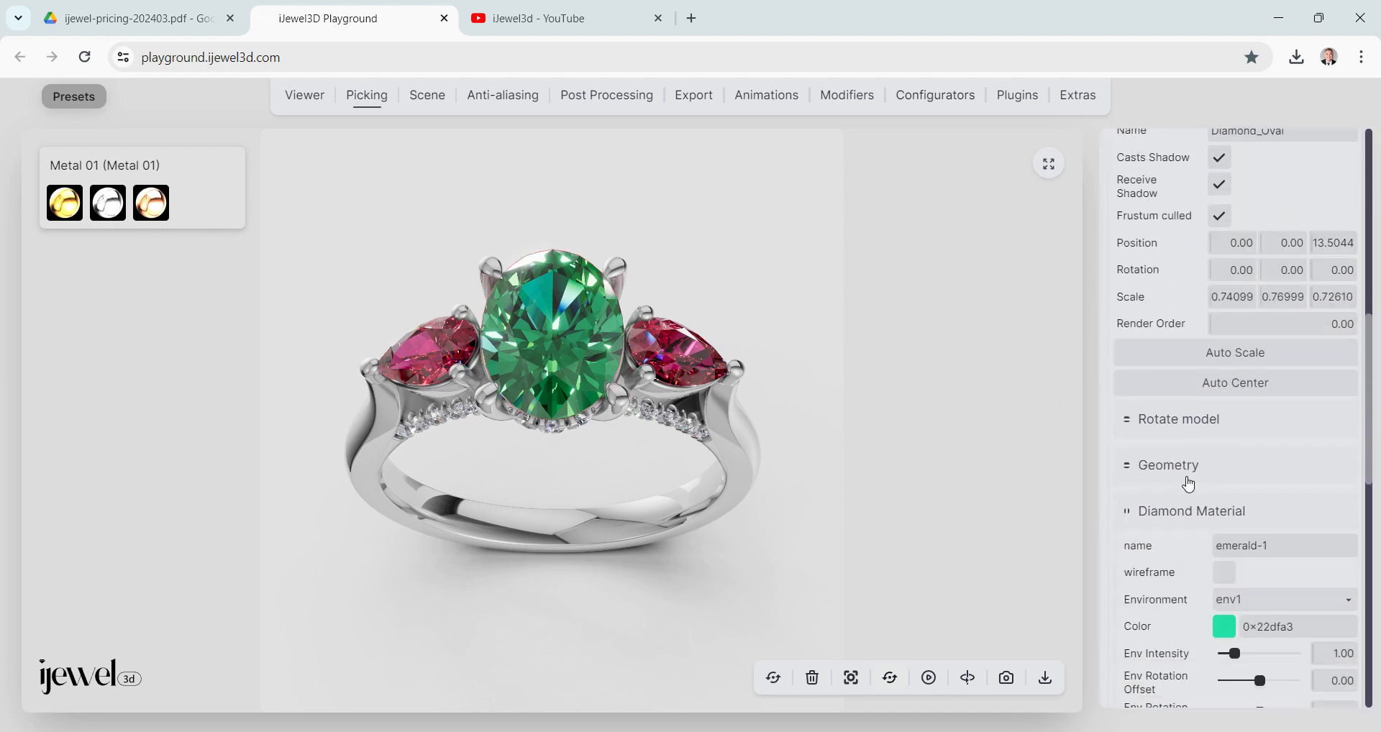
drag(1272, 547, 1183, 558)
text(Gem)
click(928, 95)
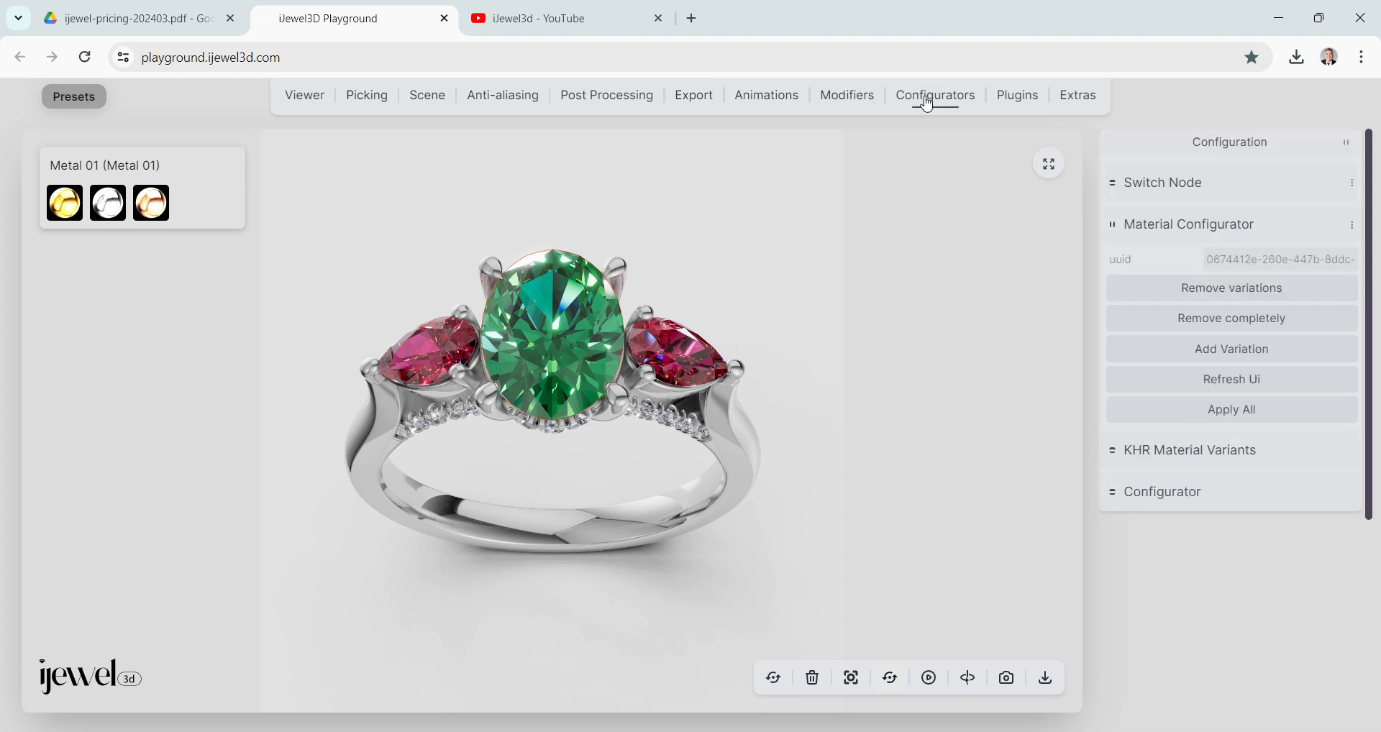
click(1219, 354)
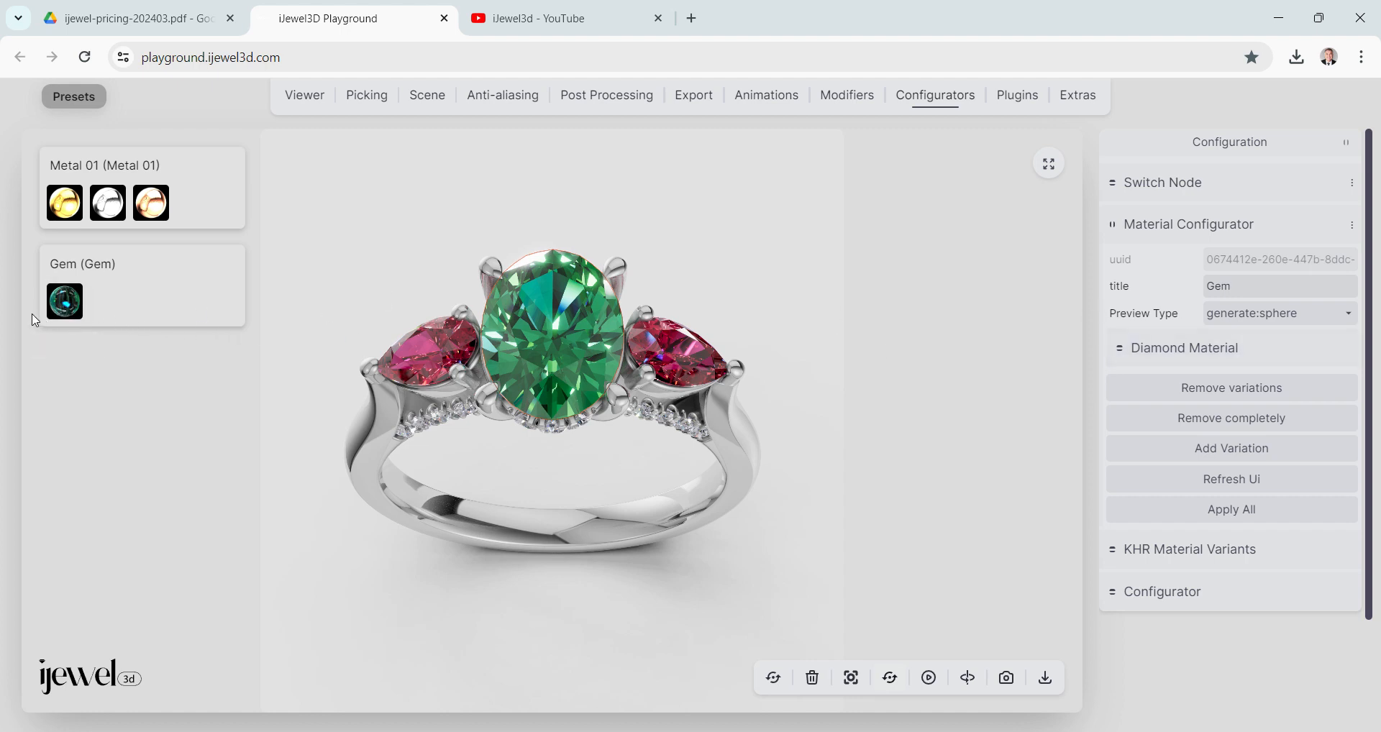
Set the Gem configurator's preview type to color and apply ruby-1.dmat from the gem library folder to the oval centre stone.
click(1260, 315)
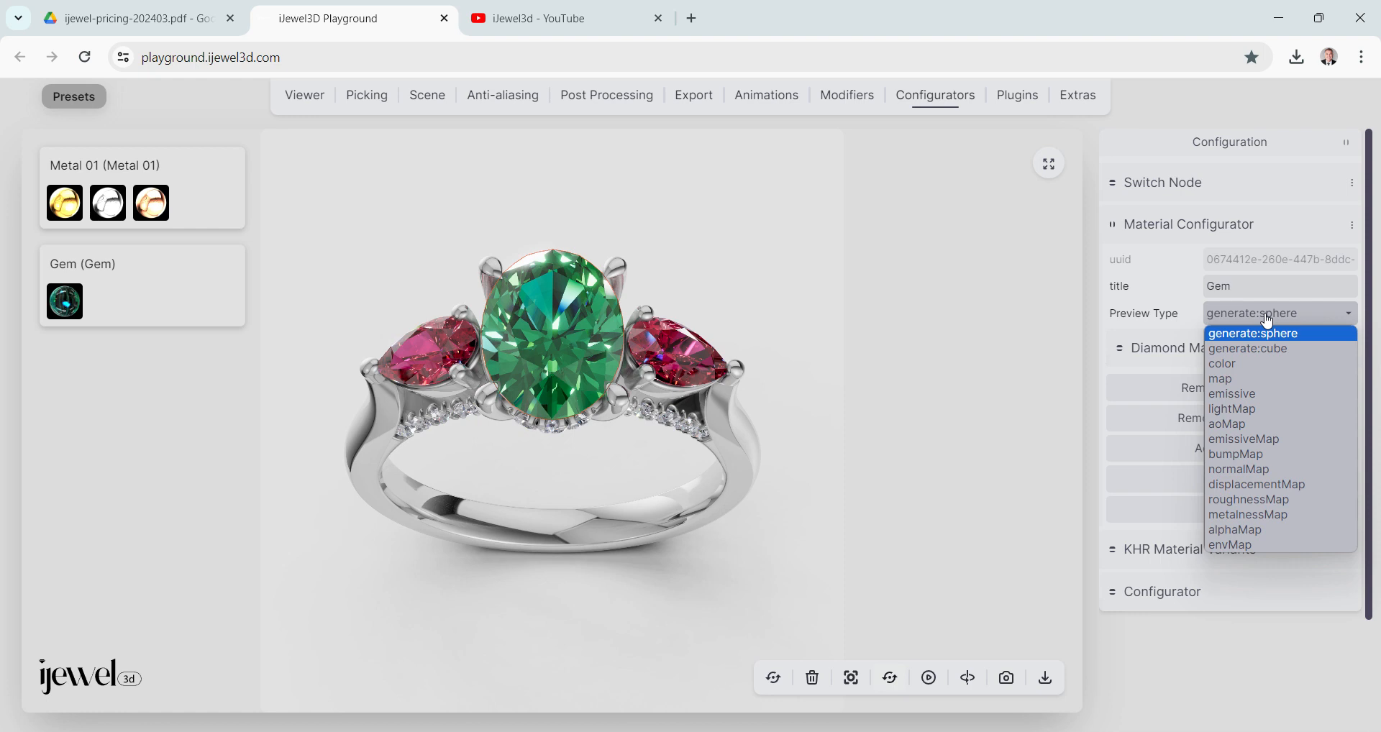
click(1247, 366)
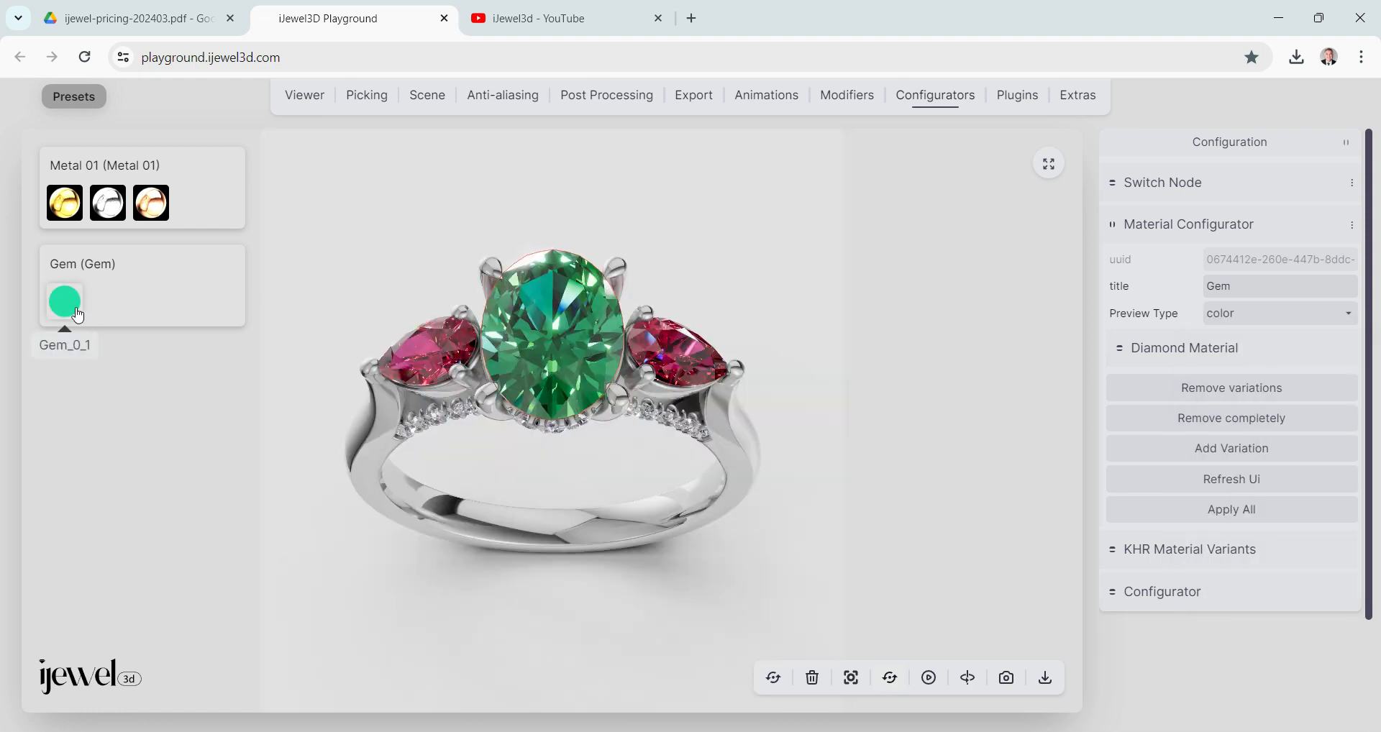
mouse_move(499, 725)
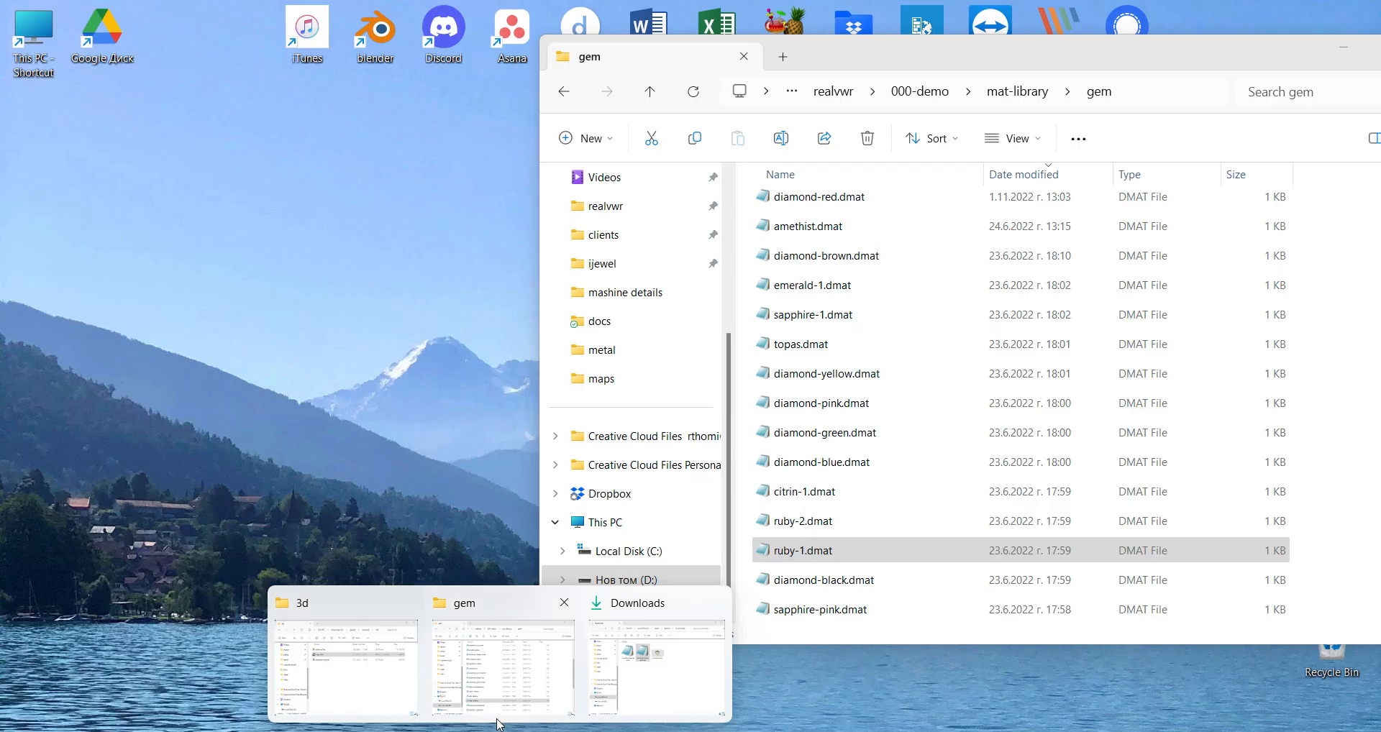
click(499, 696)
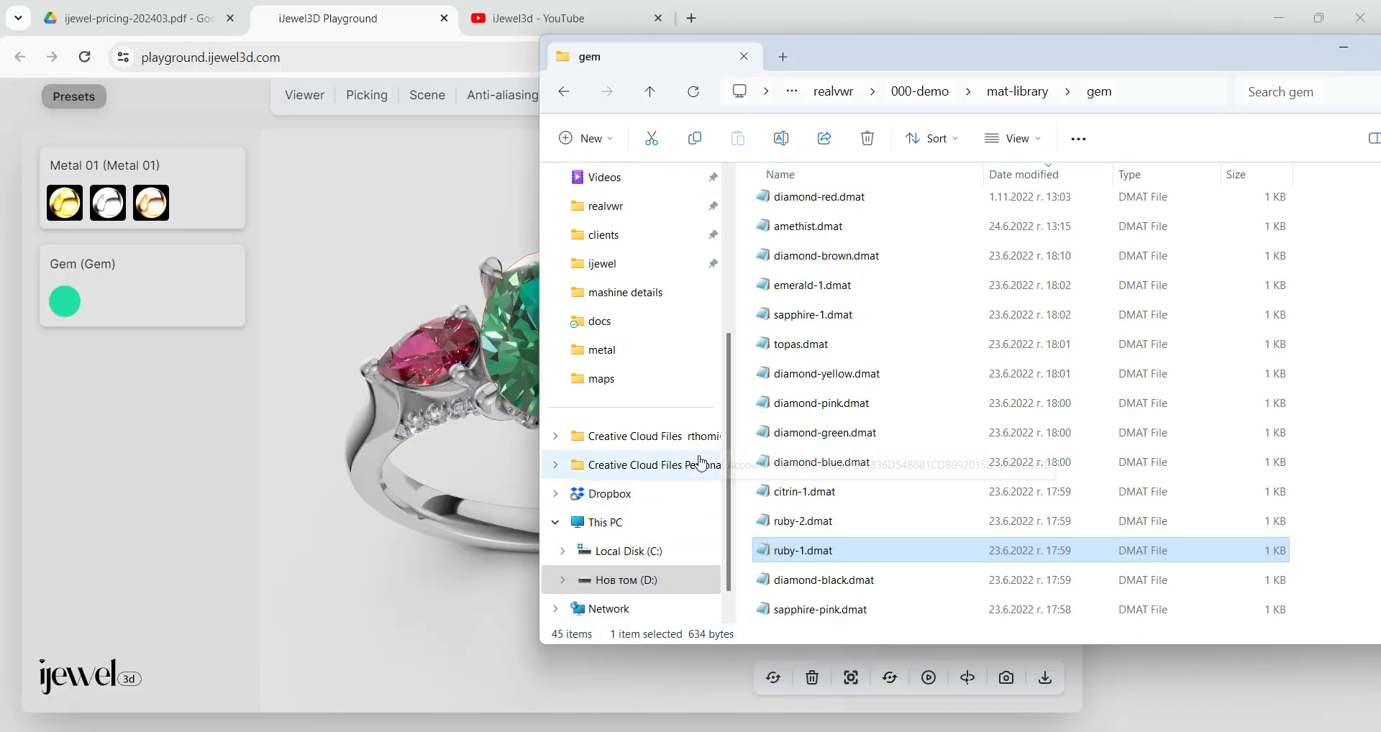
drag(860, 55, 1077, 92)
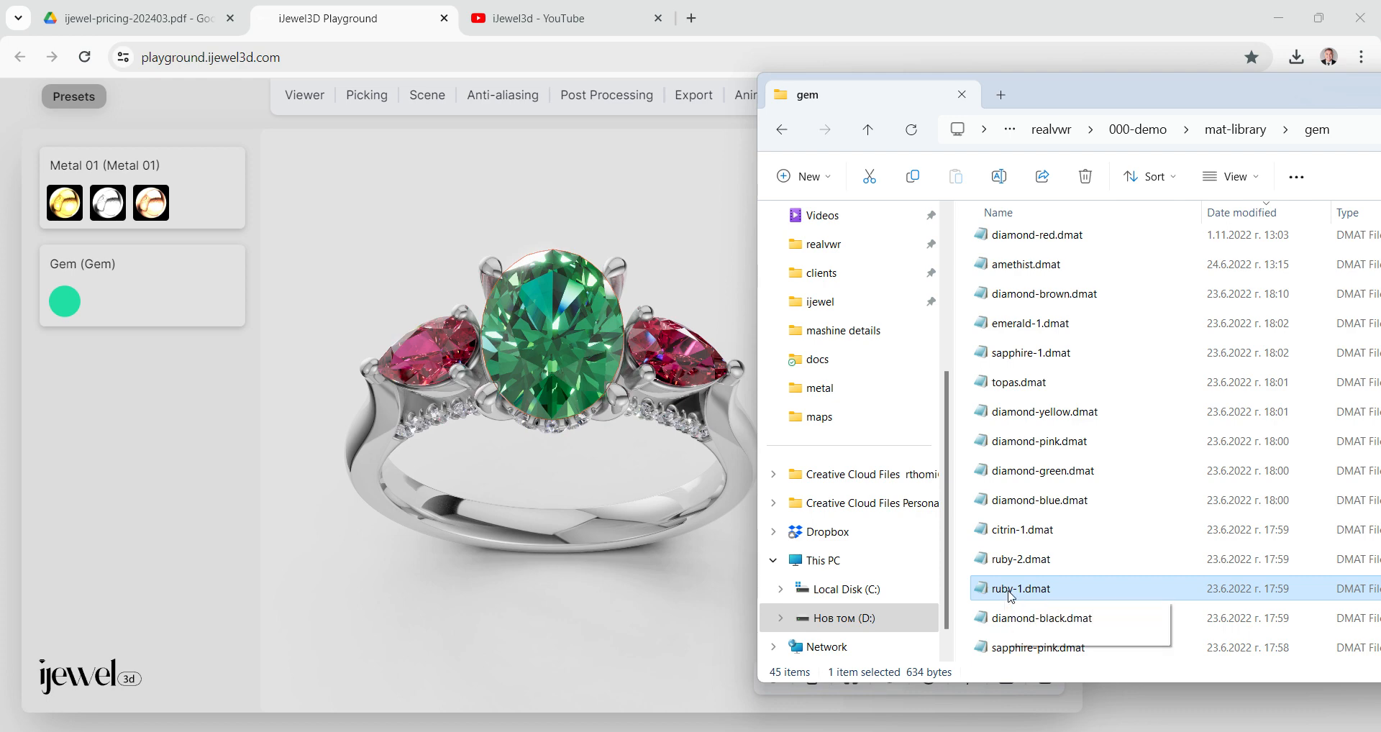
drag(1011, 596, 565, 347)
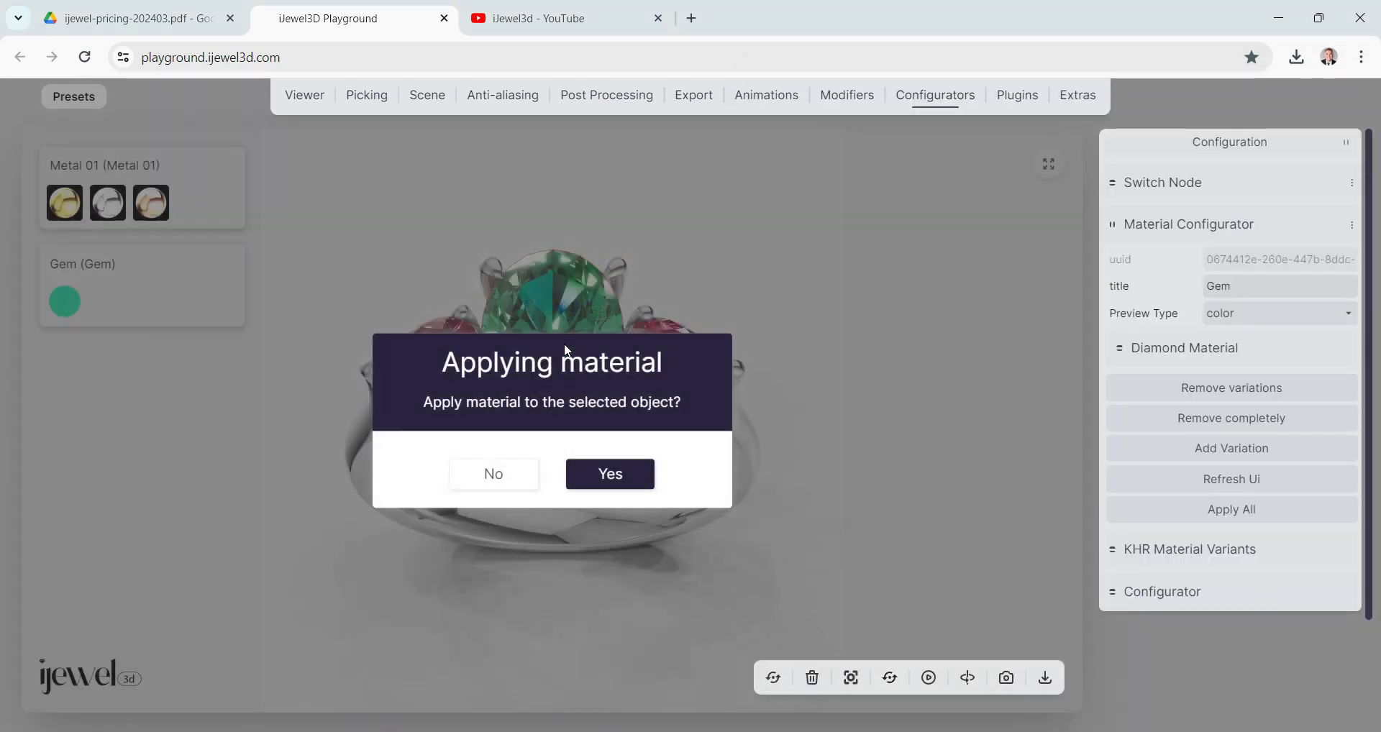
click(620, 477)
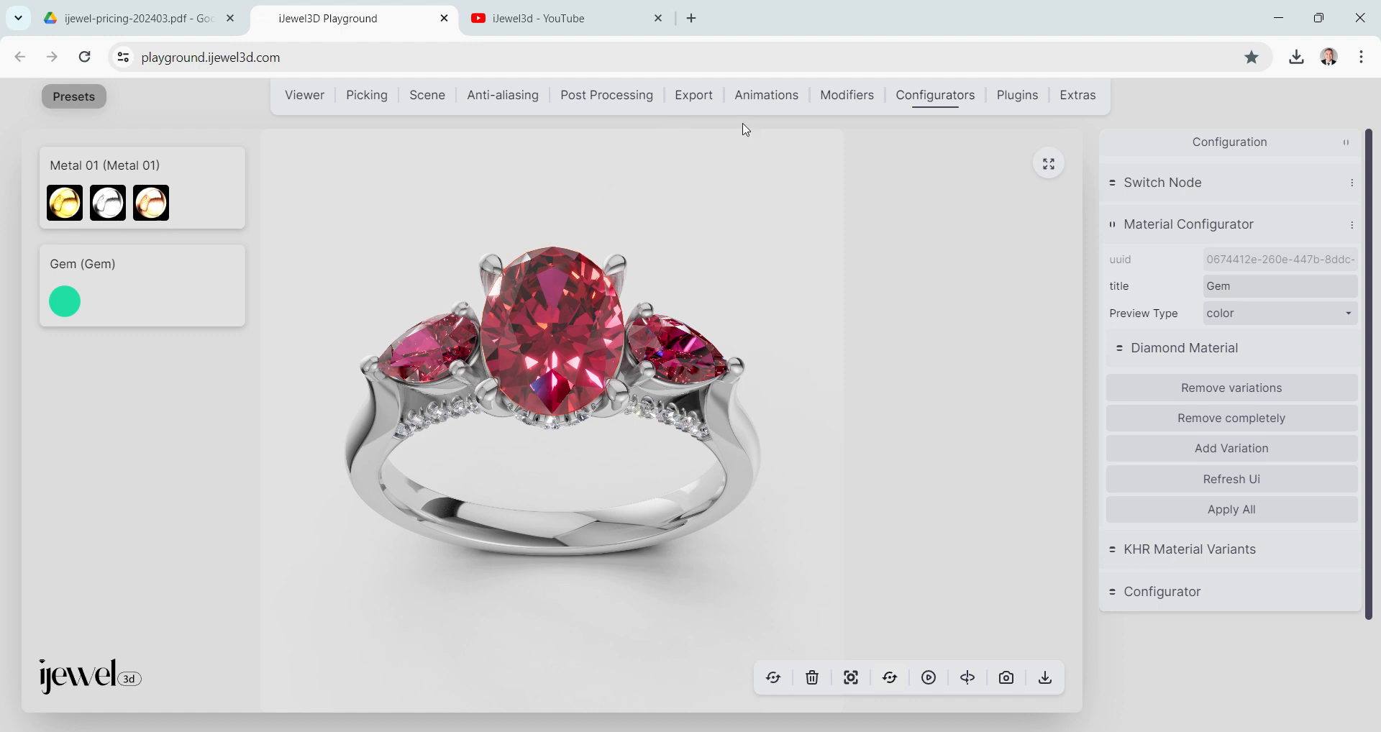
Rename the centre stone's ruby material as Gem and add it as the second variation in the Gem material configurator.
click(369, 98)
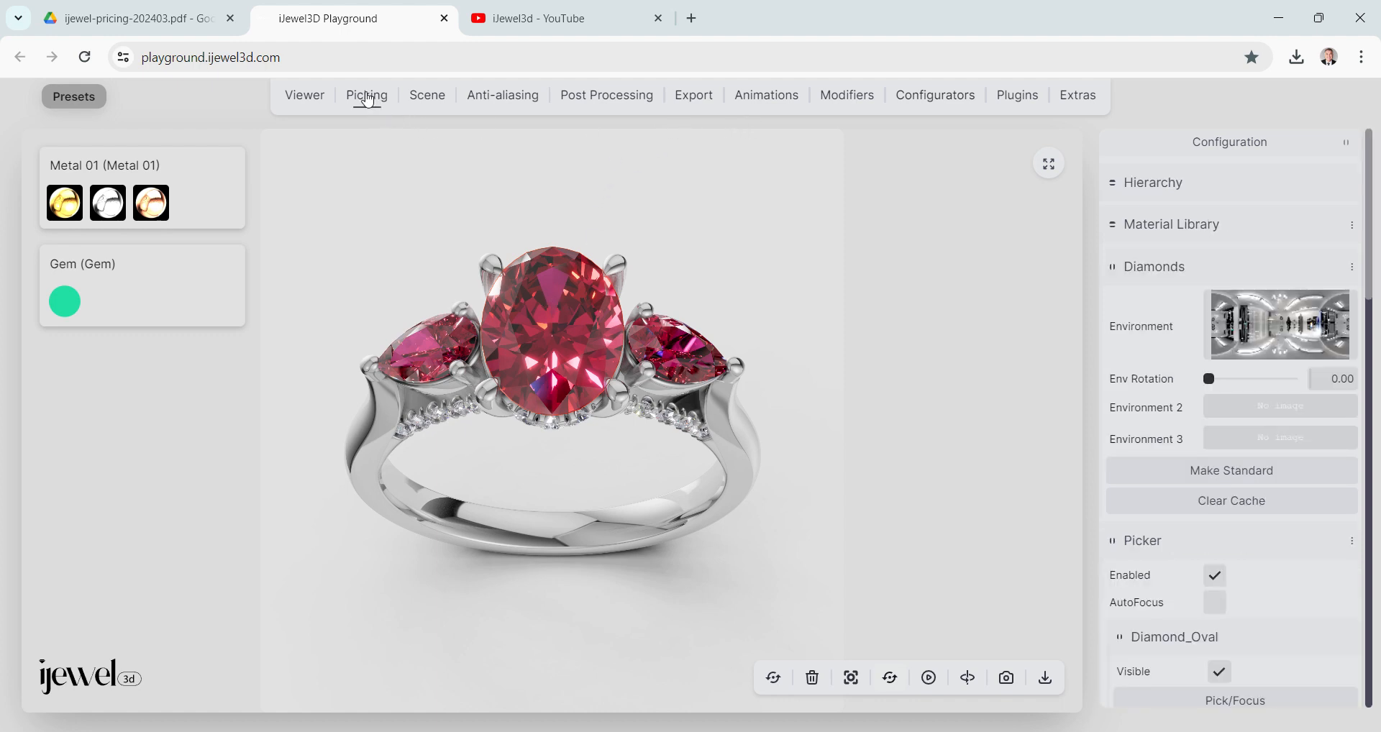
scroll(1155, 405, down, 5)
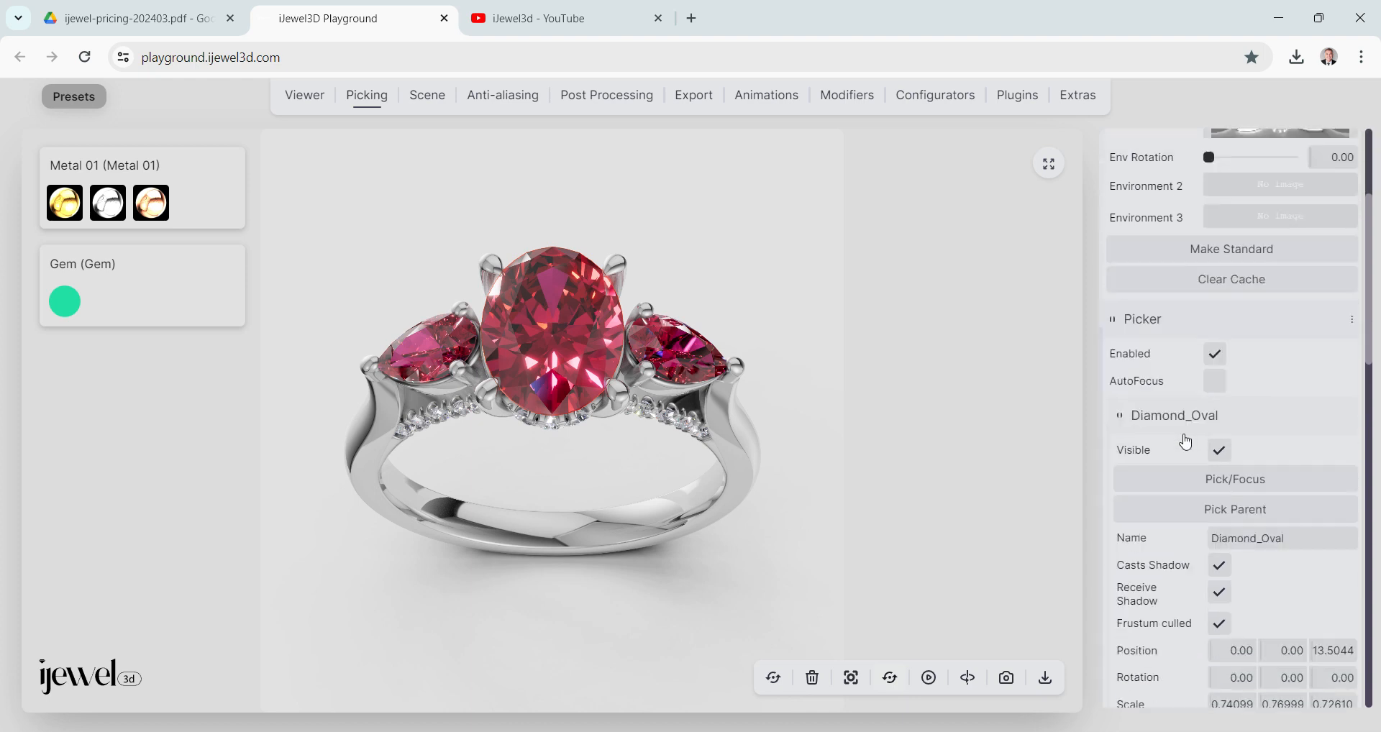
scroll(1188, 440, down, 5)
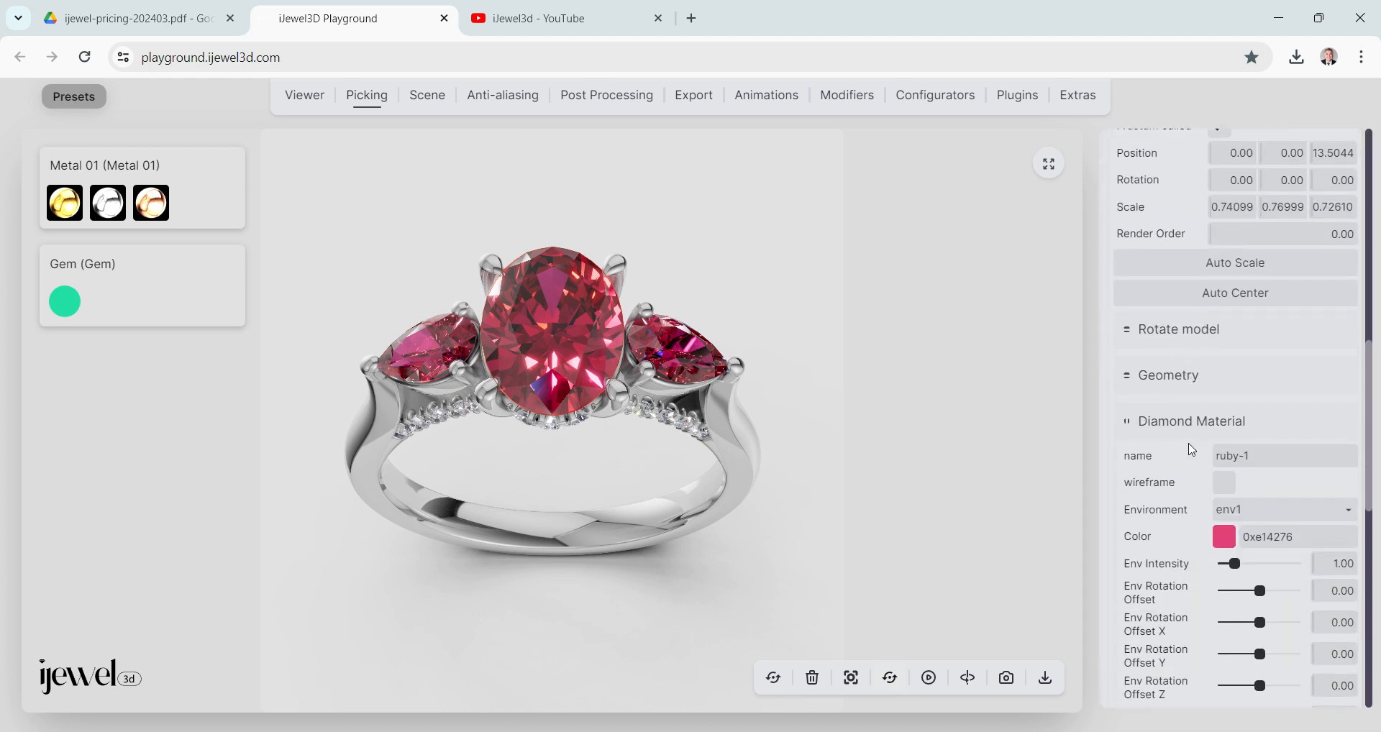
click(1259, 455)
drag(1259, 454, 1191, 470)
text(Gem)
click(913, 101)
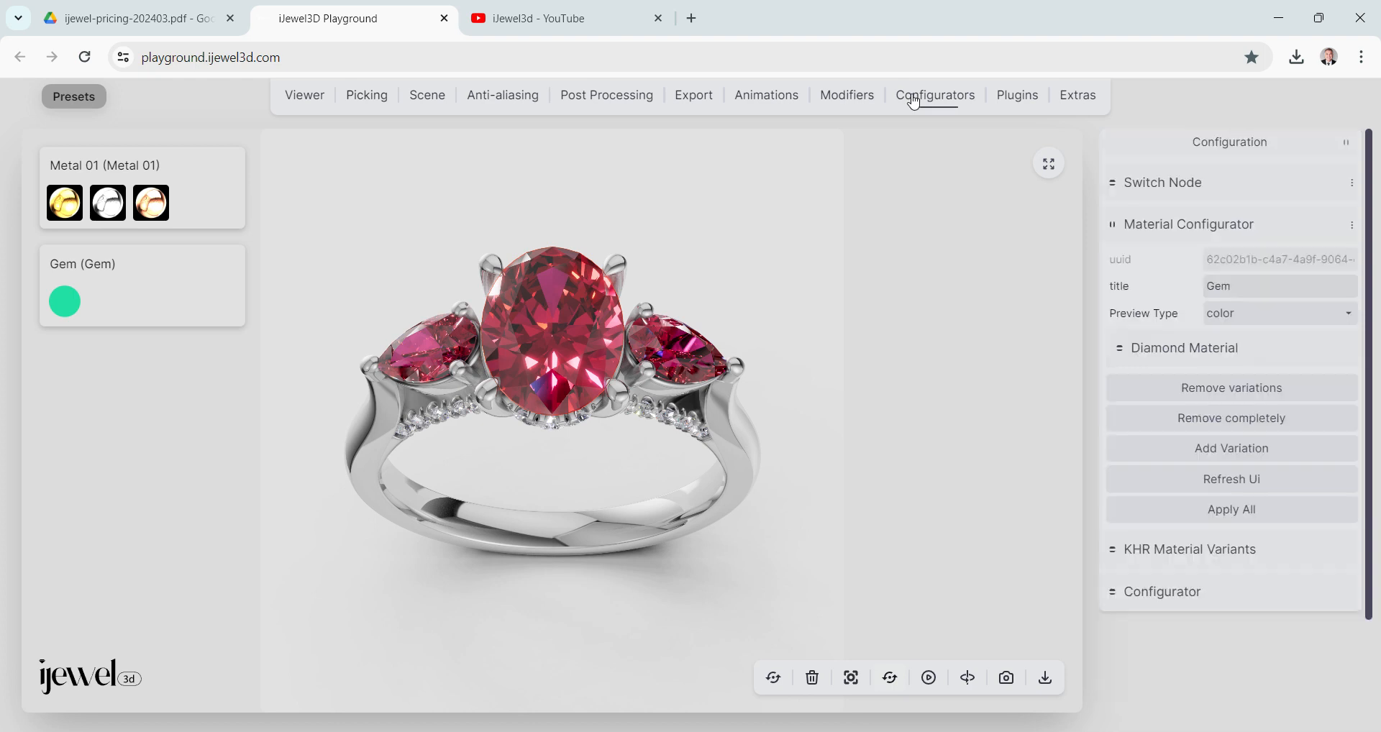
click(1221, 450)
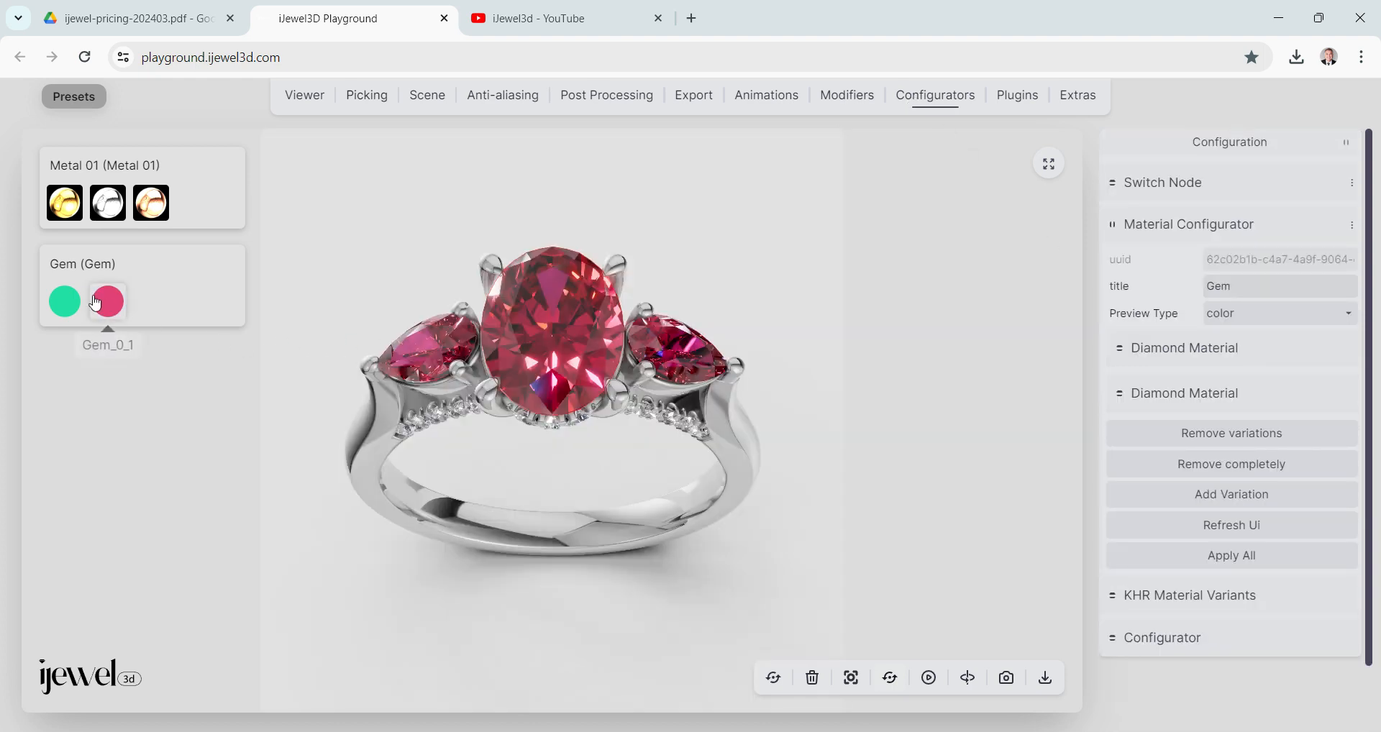
Switch the centre stone between the green and red Gem variations, ending on green.
click(65, 300)
click(99, 302)
click(65, 302)
mouse_move(565, 415)
mouse_down()
mouse_move(590, 439)
mouse_move(565, 418)
mouse_up()
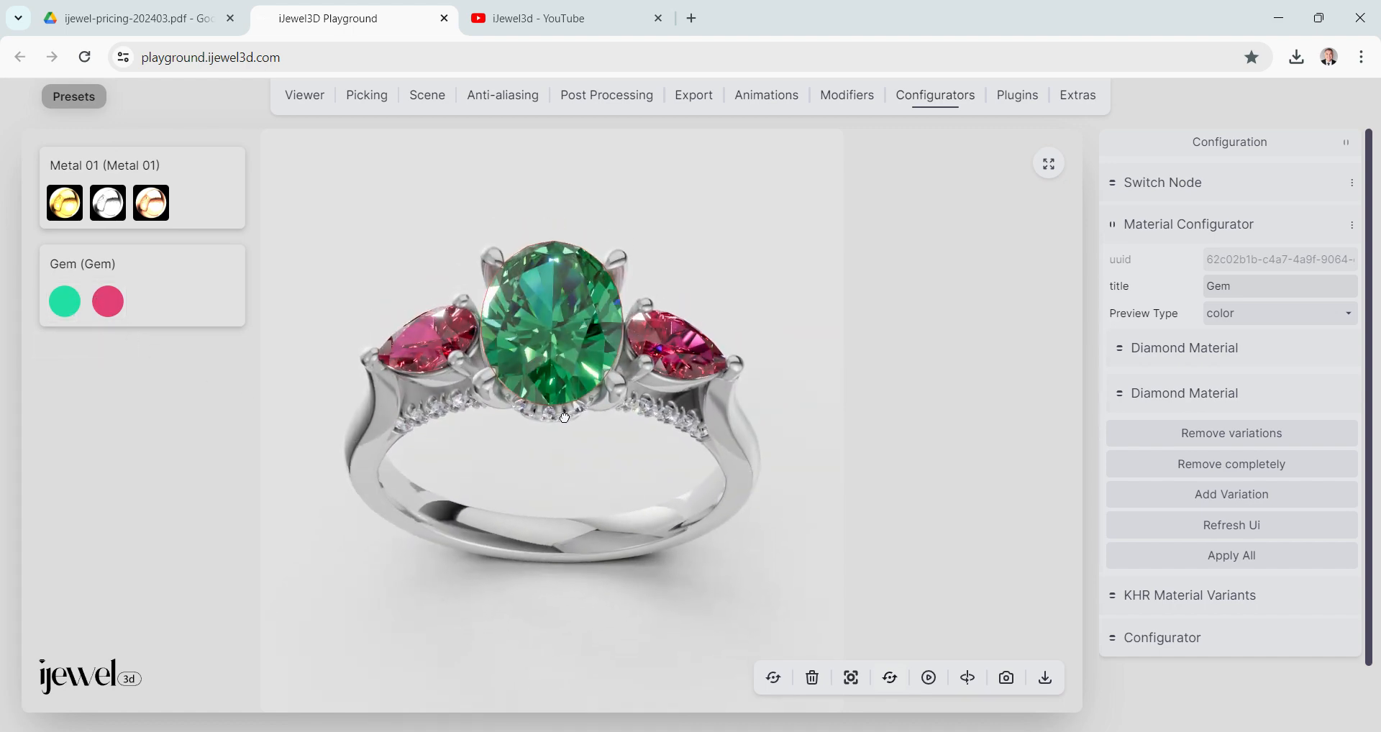
Select the pear-shaped stone to the left of the centre stone and rename its diamond material as Gem 01.
click(421, 335)
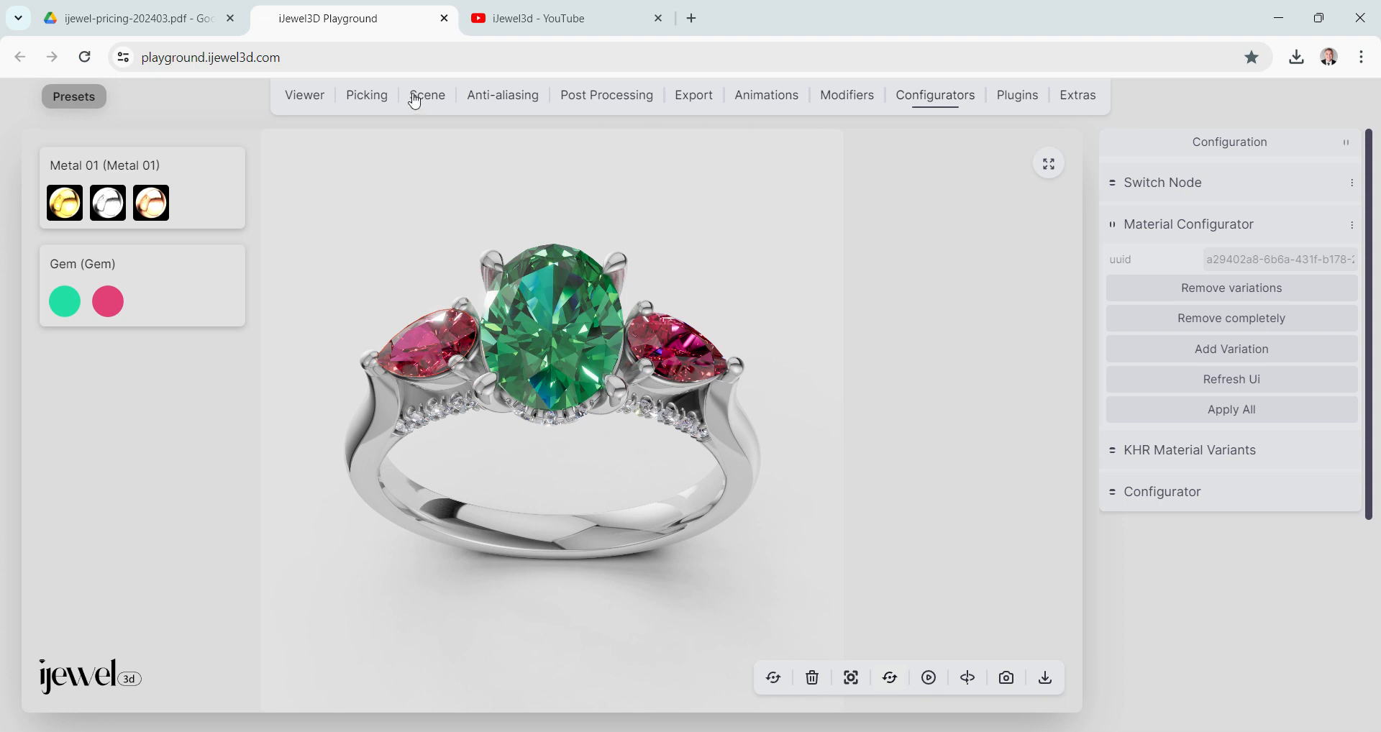
click(369, 97)
scroll(1220, 516, down, 6)
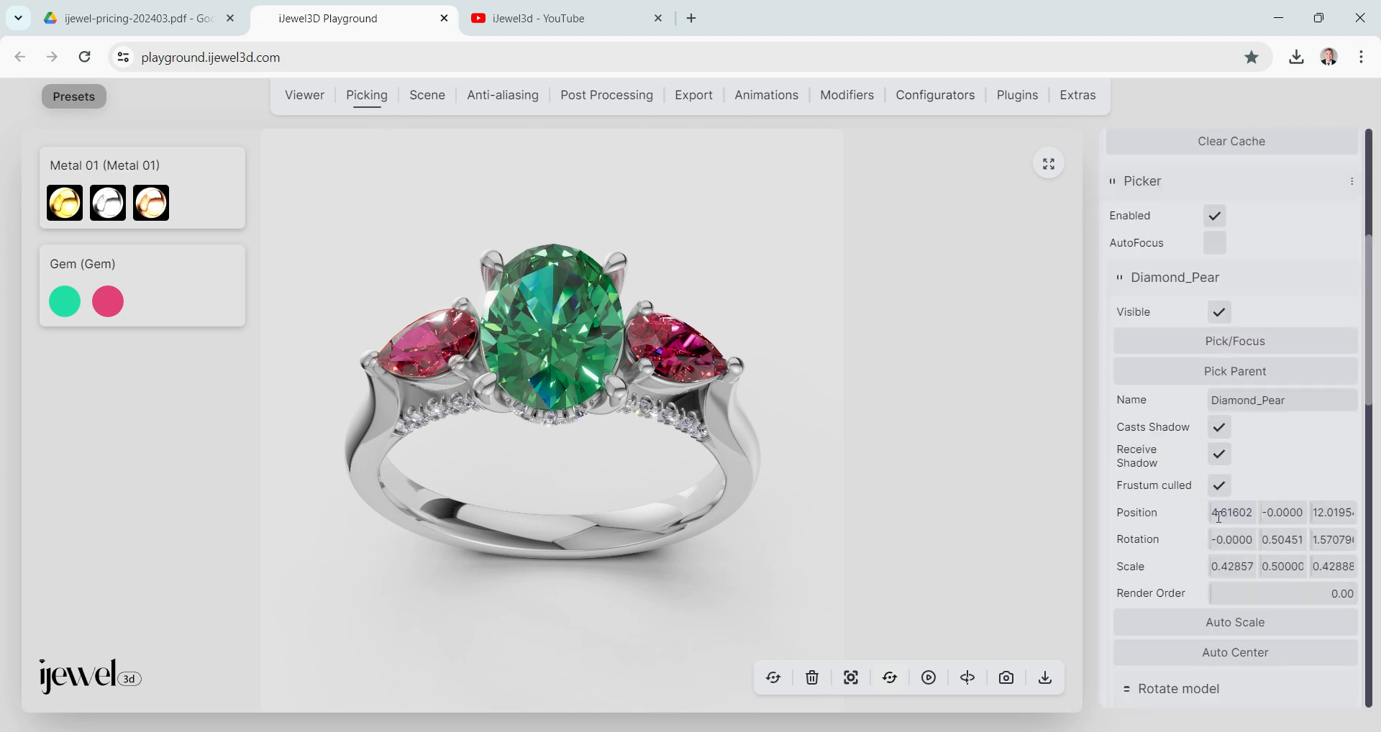
scroll(1220, 516, down, 3)
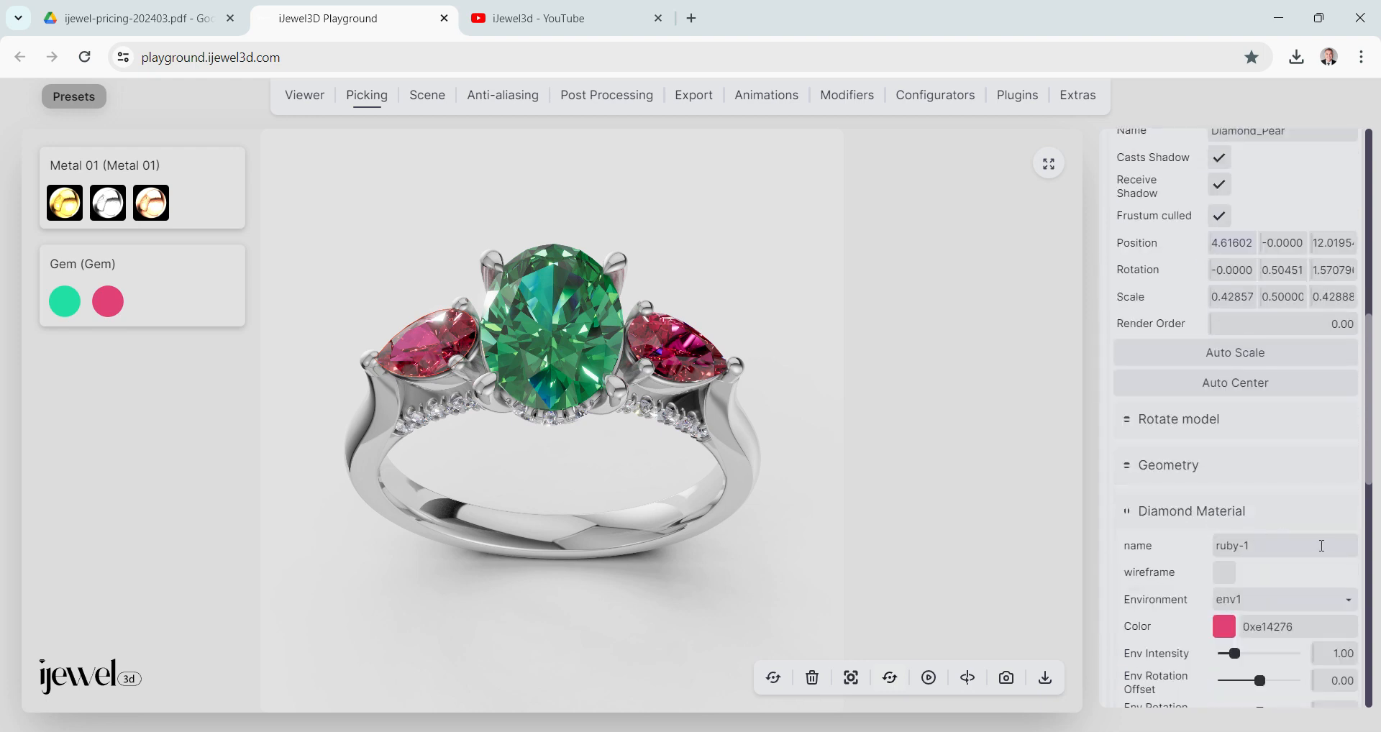
click(1267, 551)
text(Gem 01)
Add the Gem 01 material as its configurator's first variation and set that configurator's preview type to color.
click(914, 102)
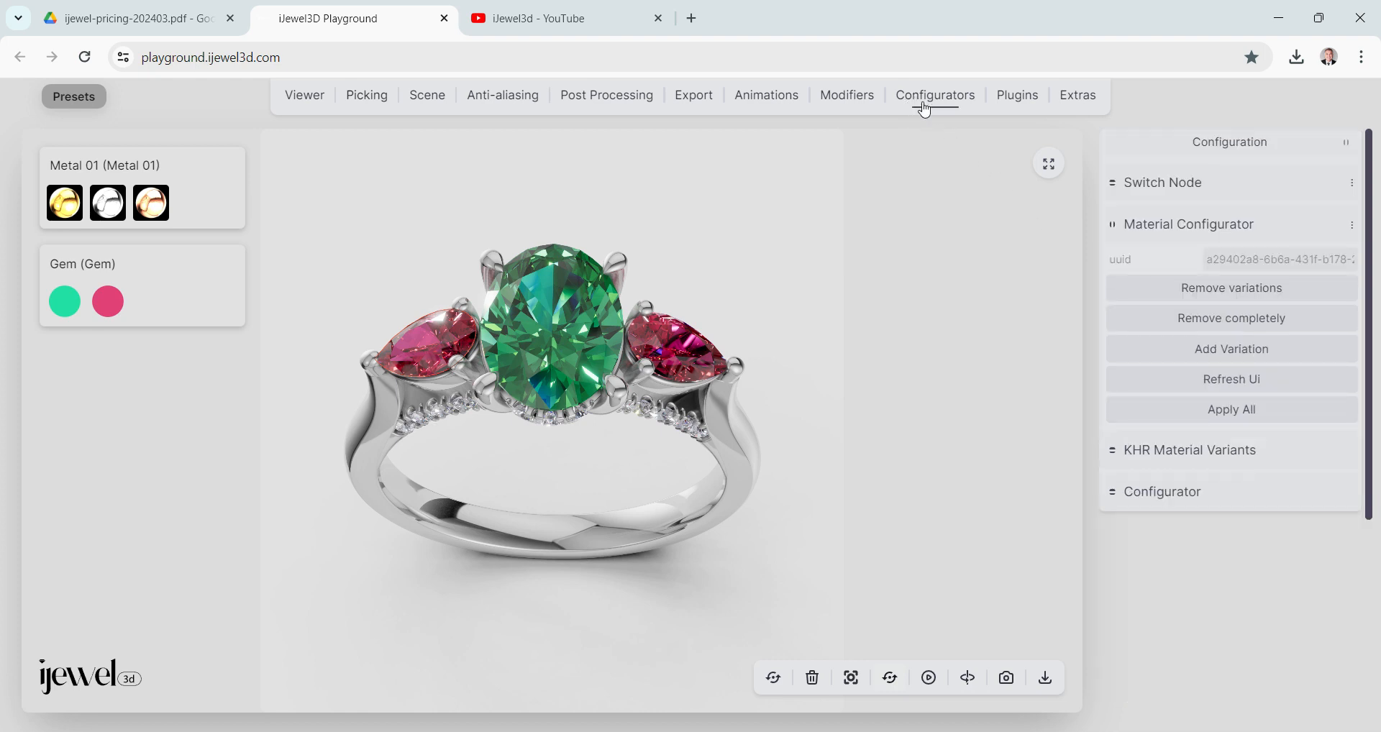
click(1243, 352)
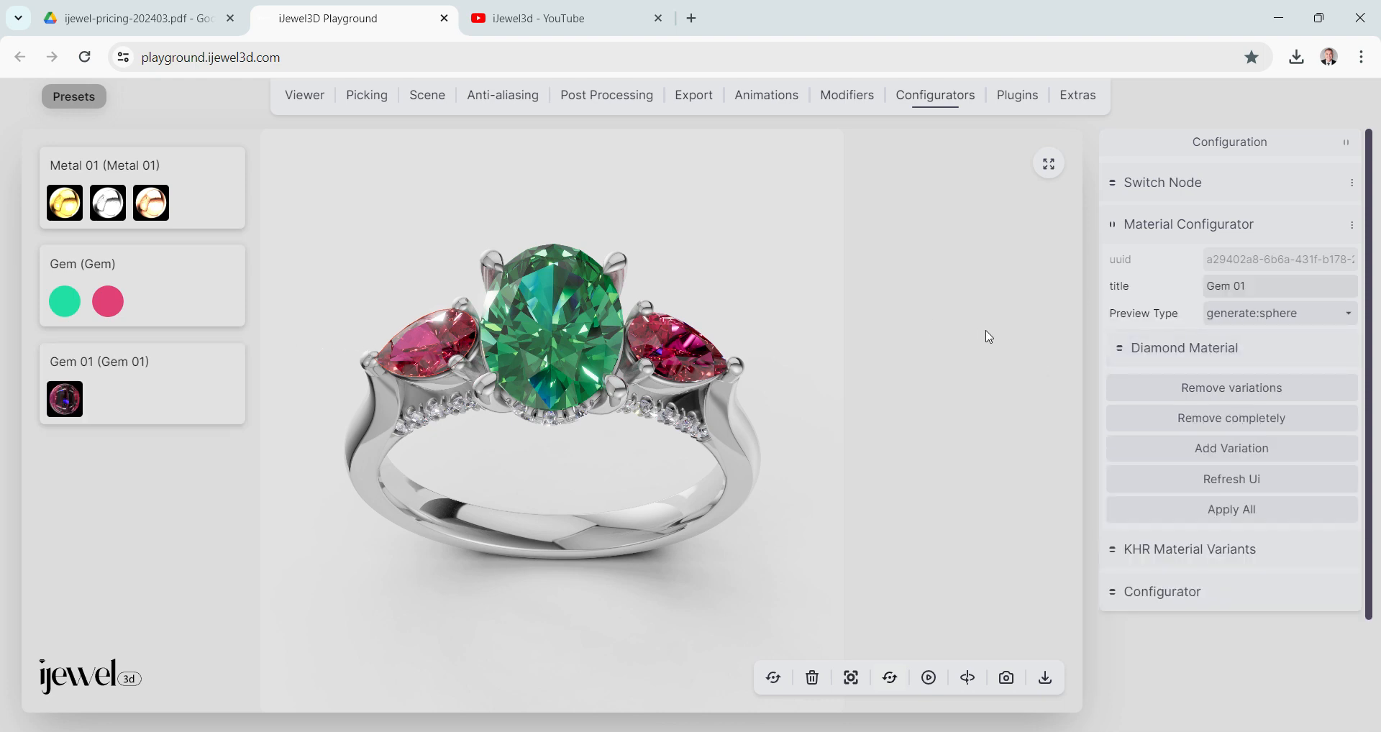
click(1243, 318)
click(1232, 364)
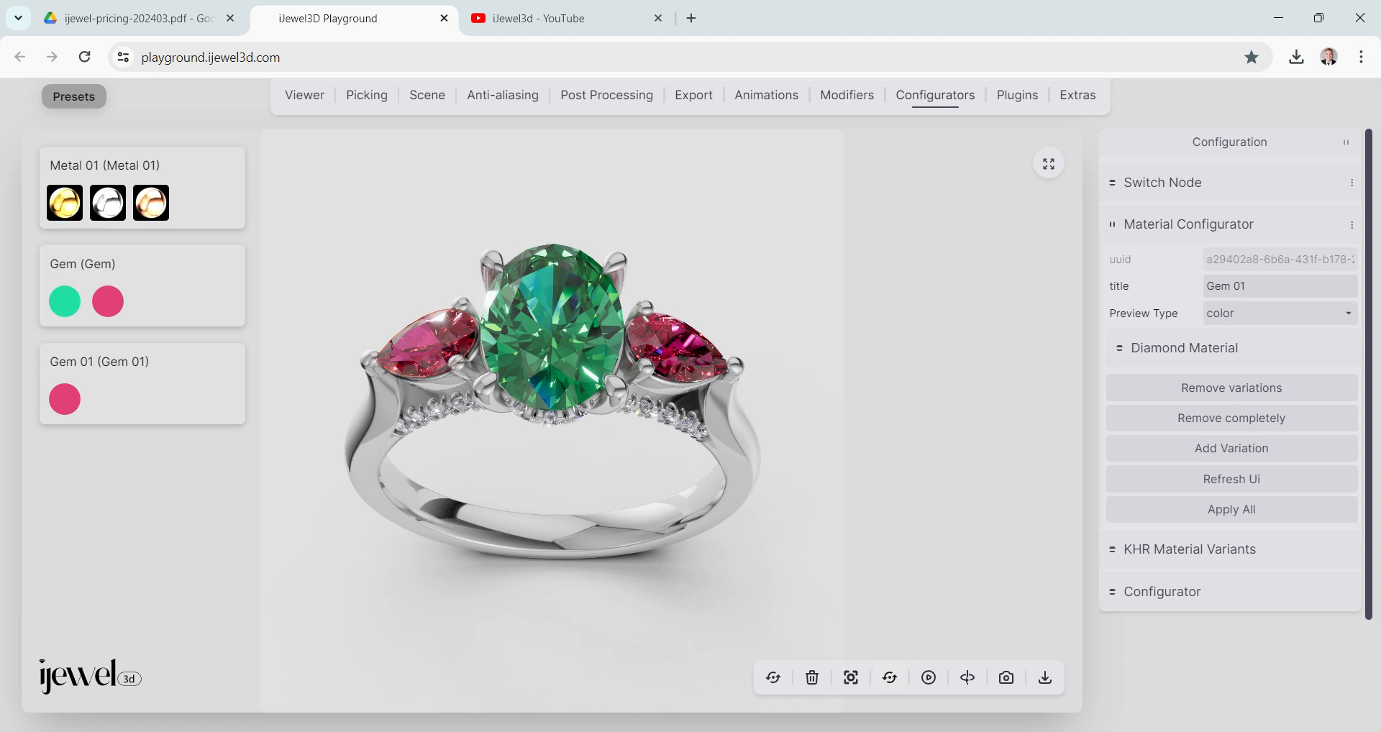
Try to apply emerald-1.dmat from the gem library folder to the ring's left pear-shaped stone.
mouse_move(500, 731)
click(544, 699)
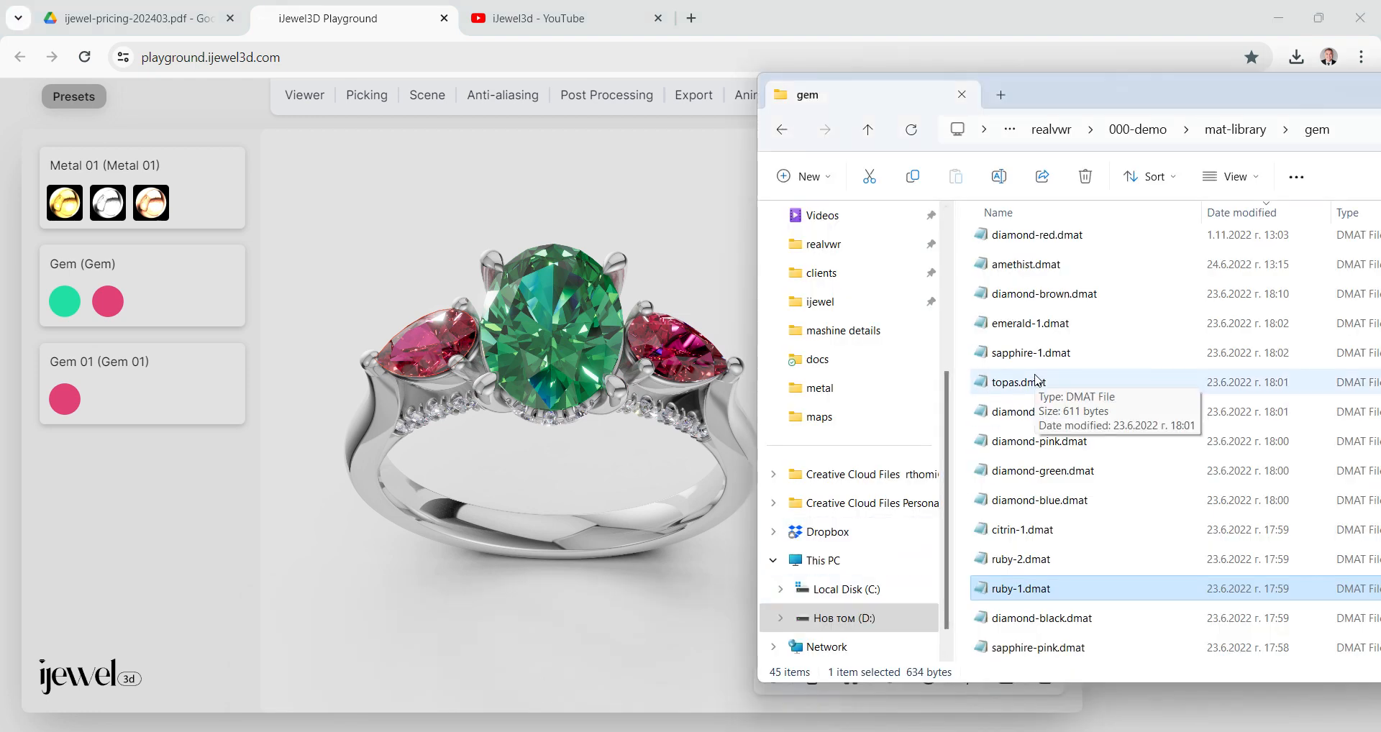
drag(1037, 325, 418, 293)
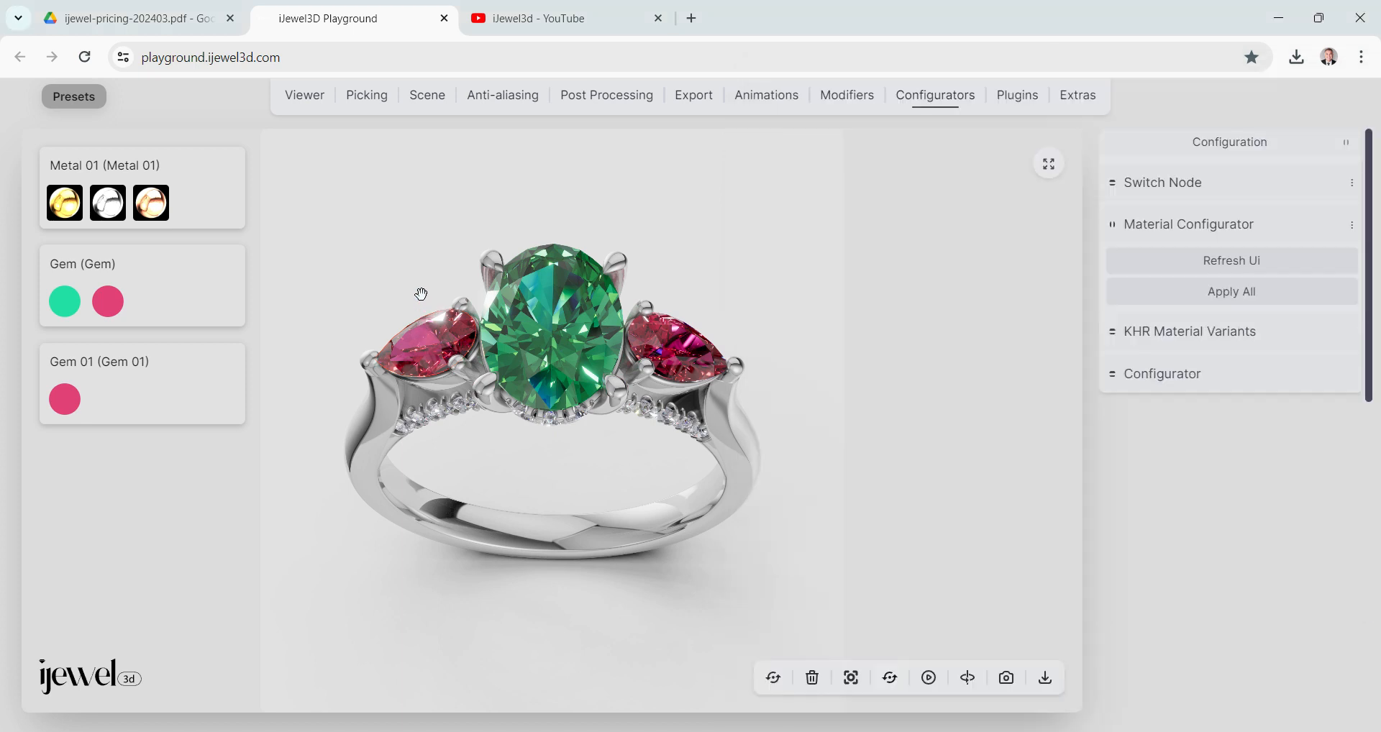
Reselect the ring's left pear-shaped stone and apply emerald-1.dmat from the gem library folder to it.
click(681, 346)
click(427, 343)
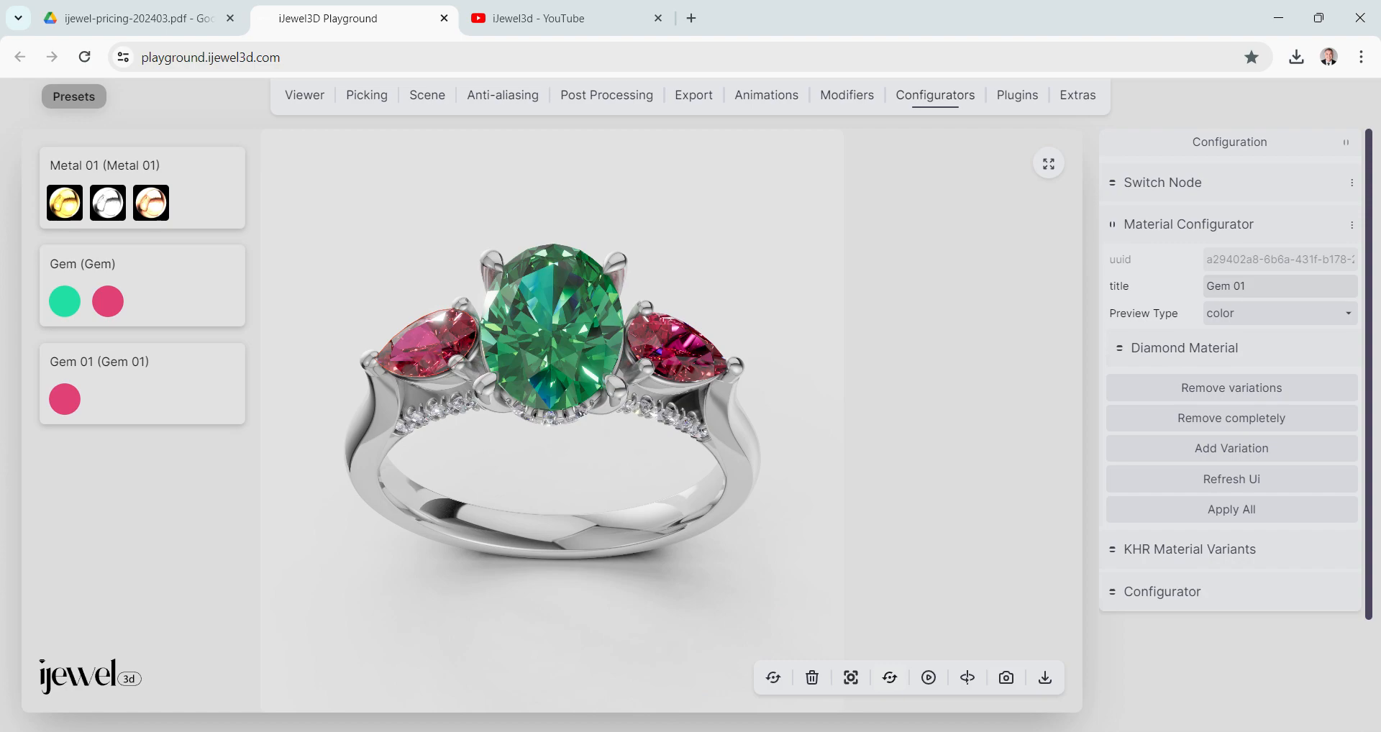
mouse_move(603, 692)
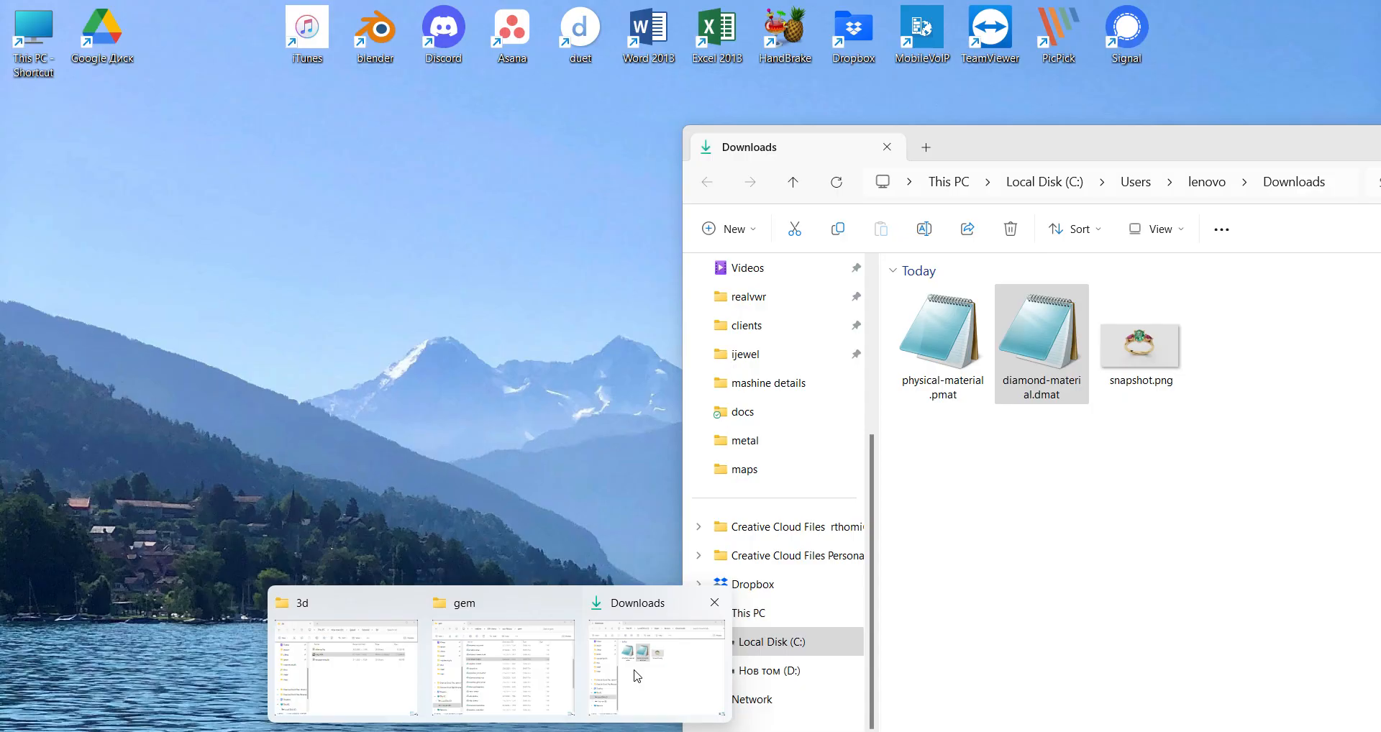
click(518, 668)
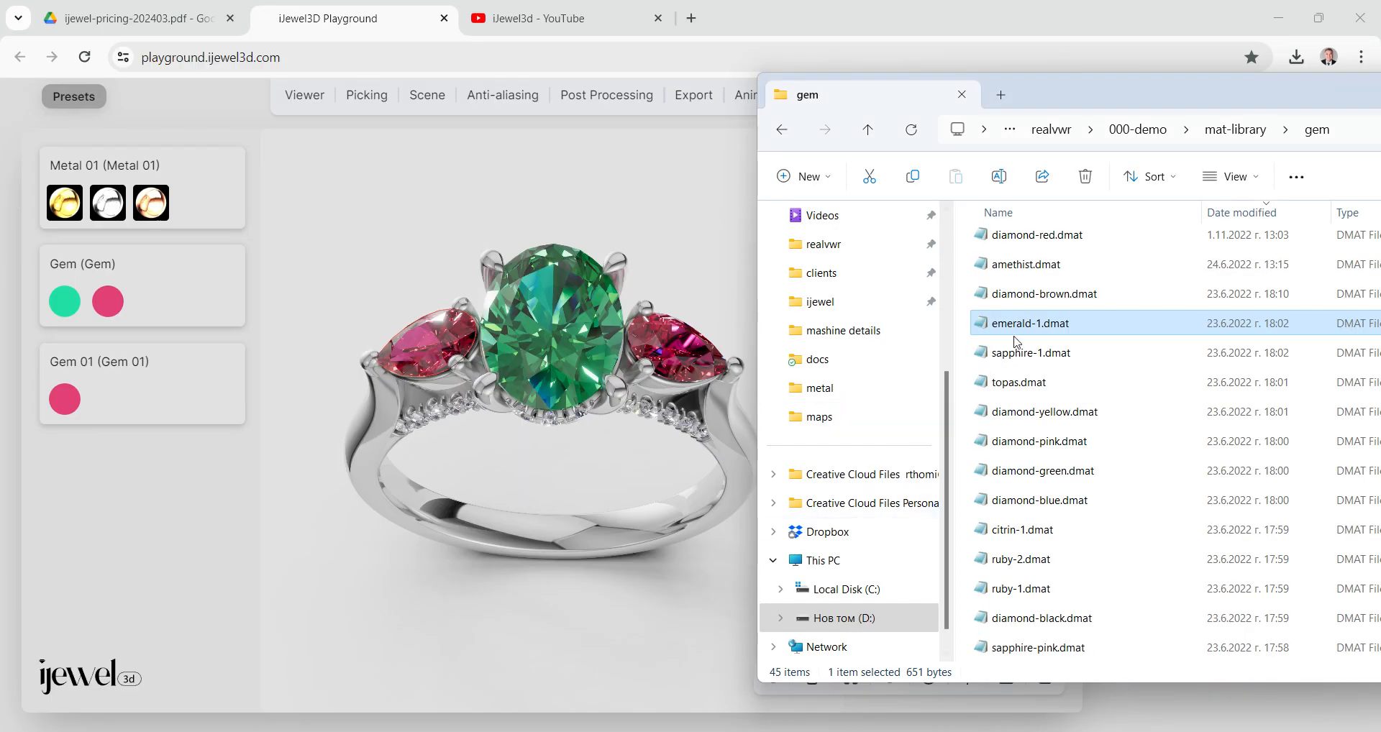
drag(1027, 329, 455, 363)
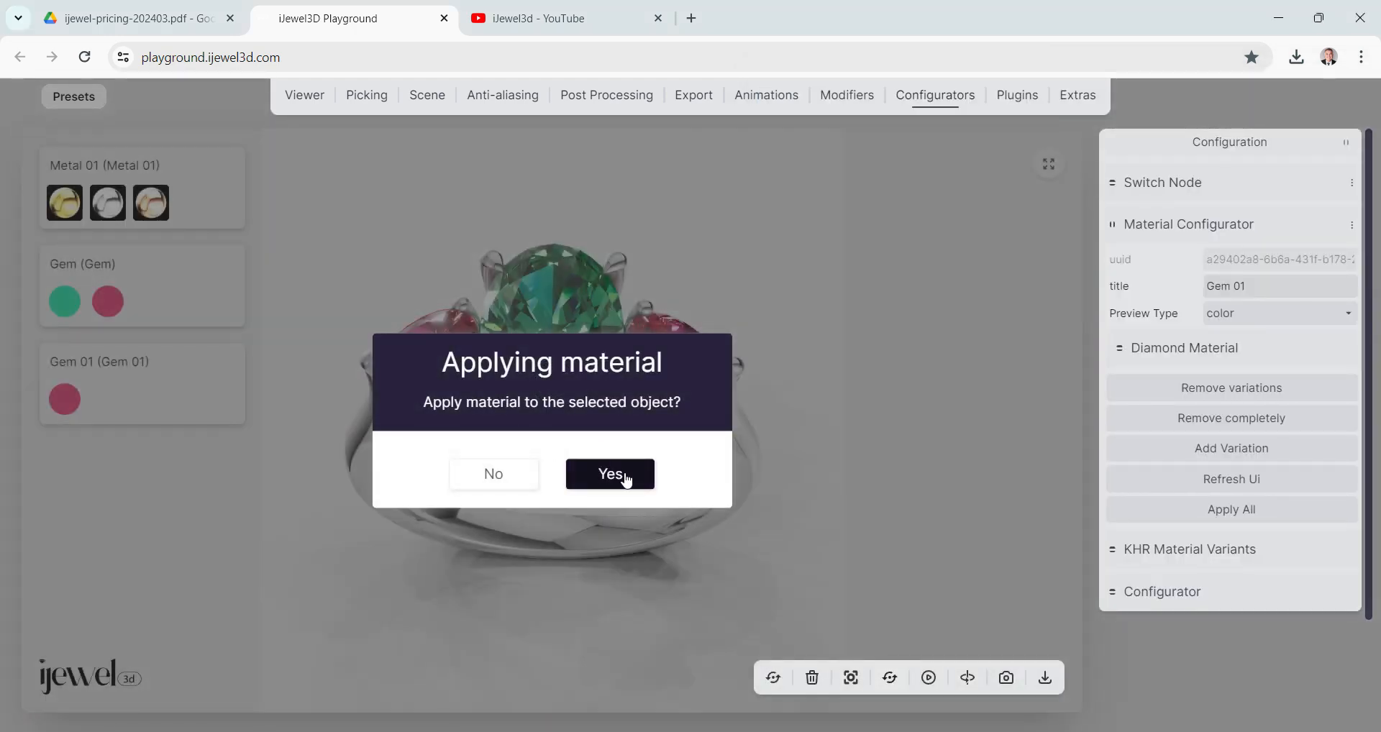
click(625, 478)
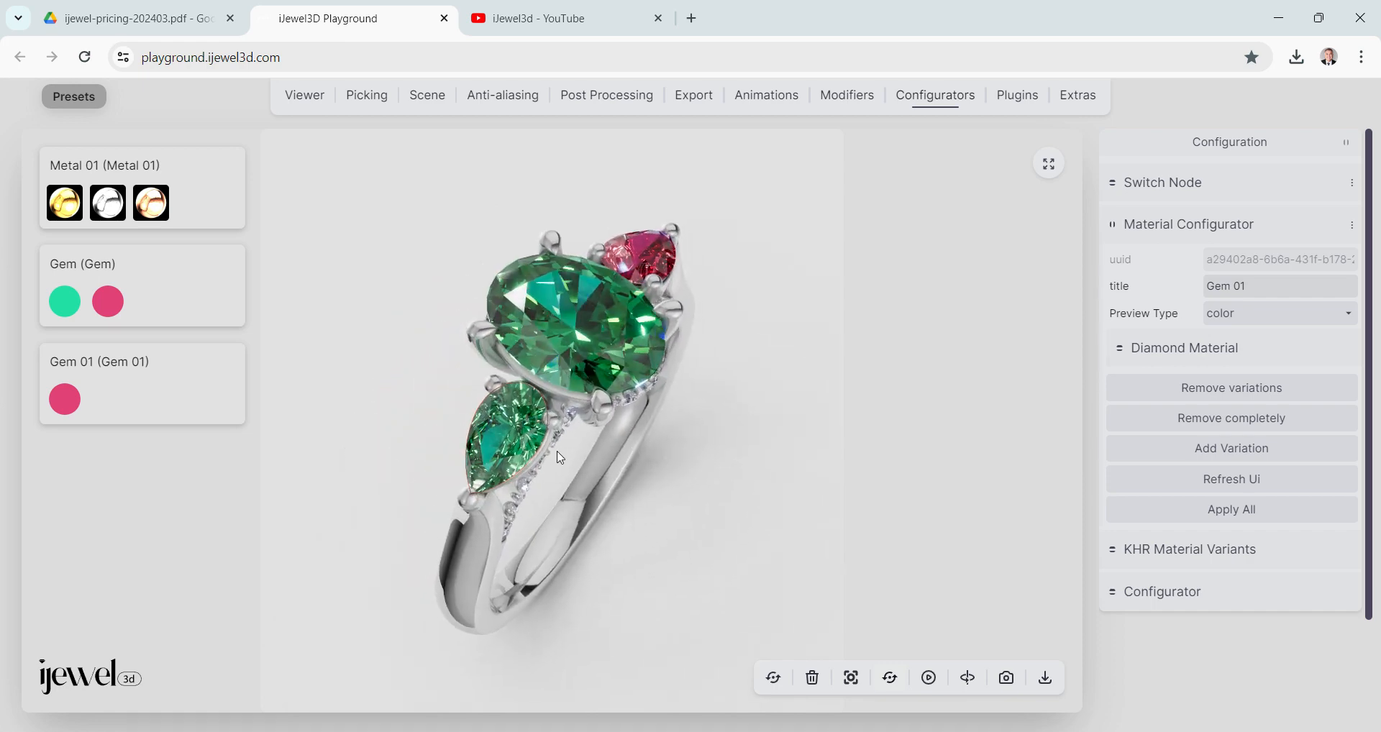
Examine both pear-shaped side stones up close to compare their materials.
drag(558, 451, 445, 446)
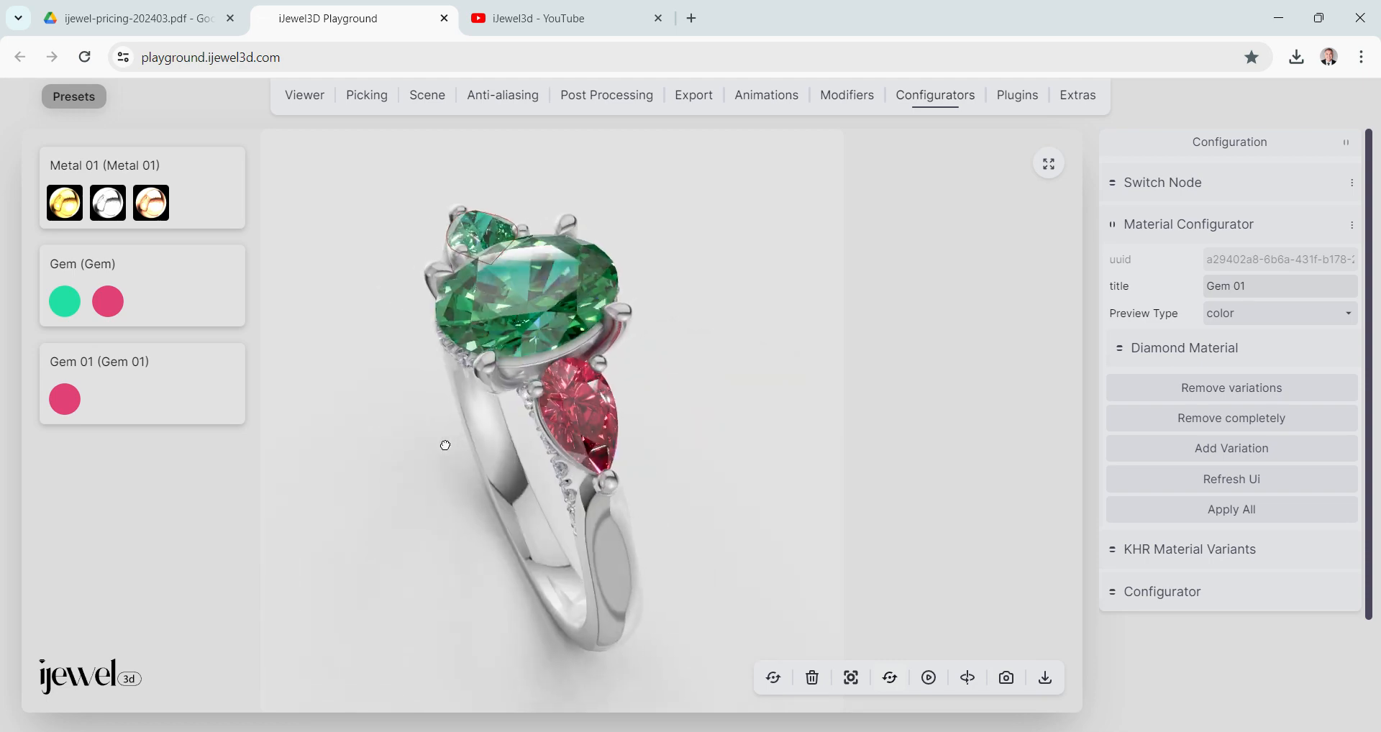
scroll(581, 452, up, 5)
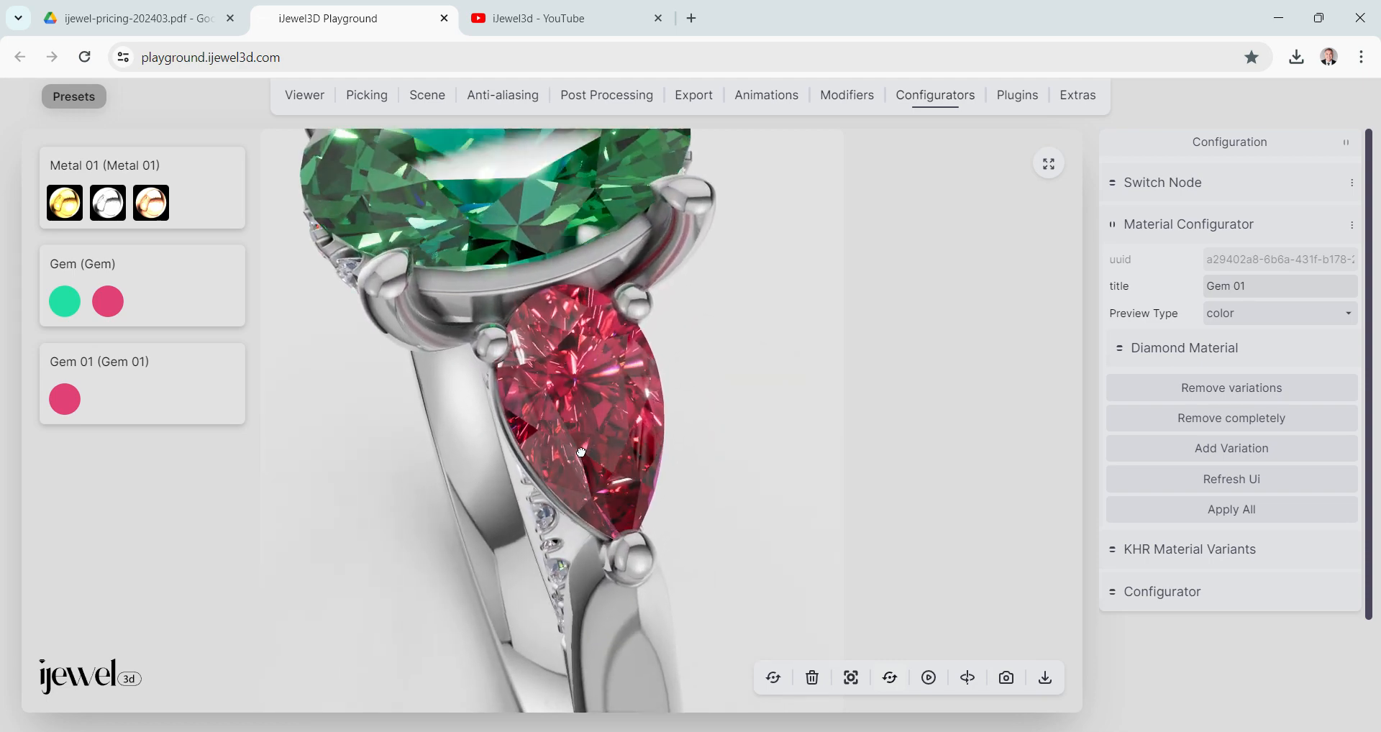
drag(581, 453, 473, 292)
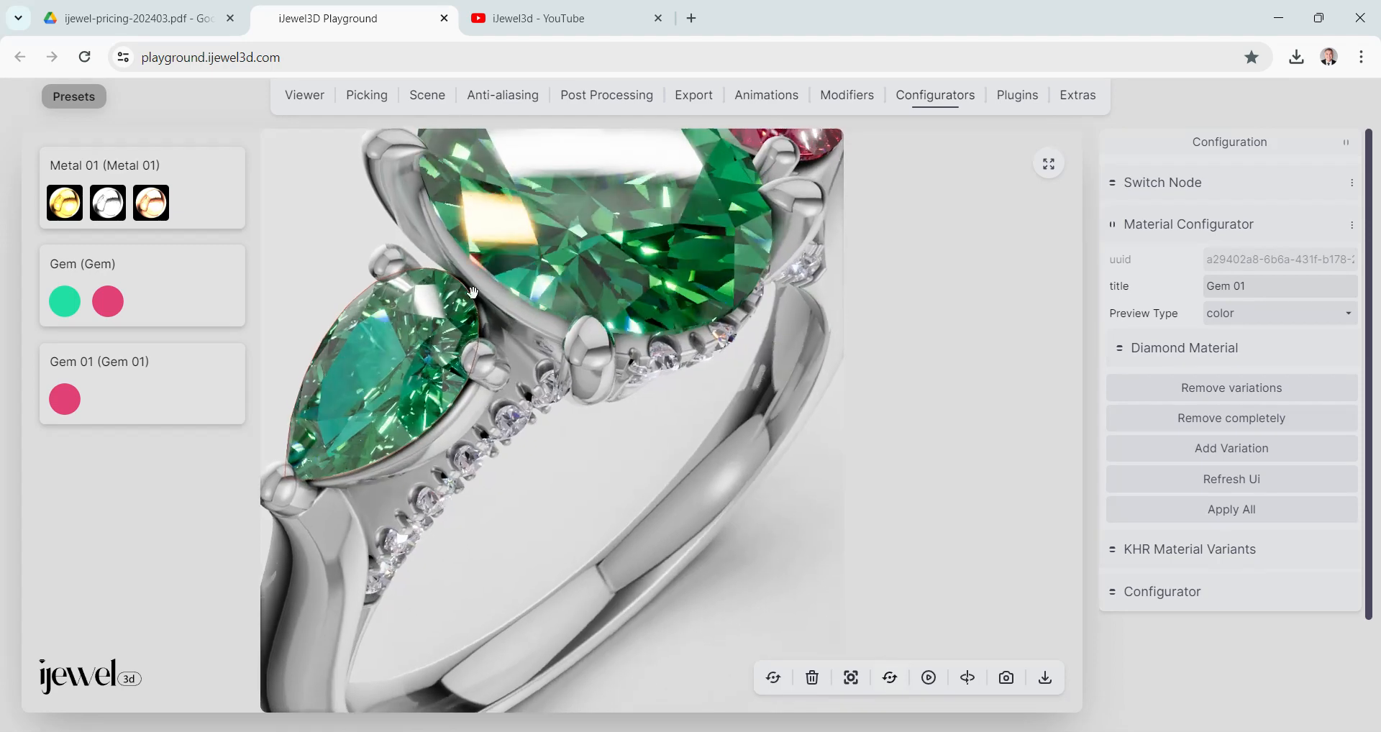
Switch to the iJewel3d YouTube channel, preview the video "Fixing Weird or Wrong Normals in Rhino" and return to iJewel3D Playground.
click(506, 19)
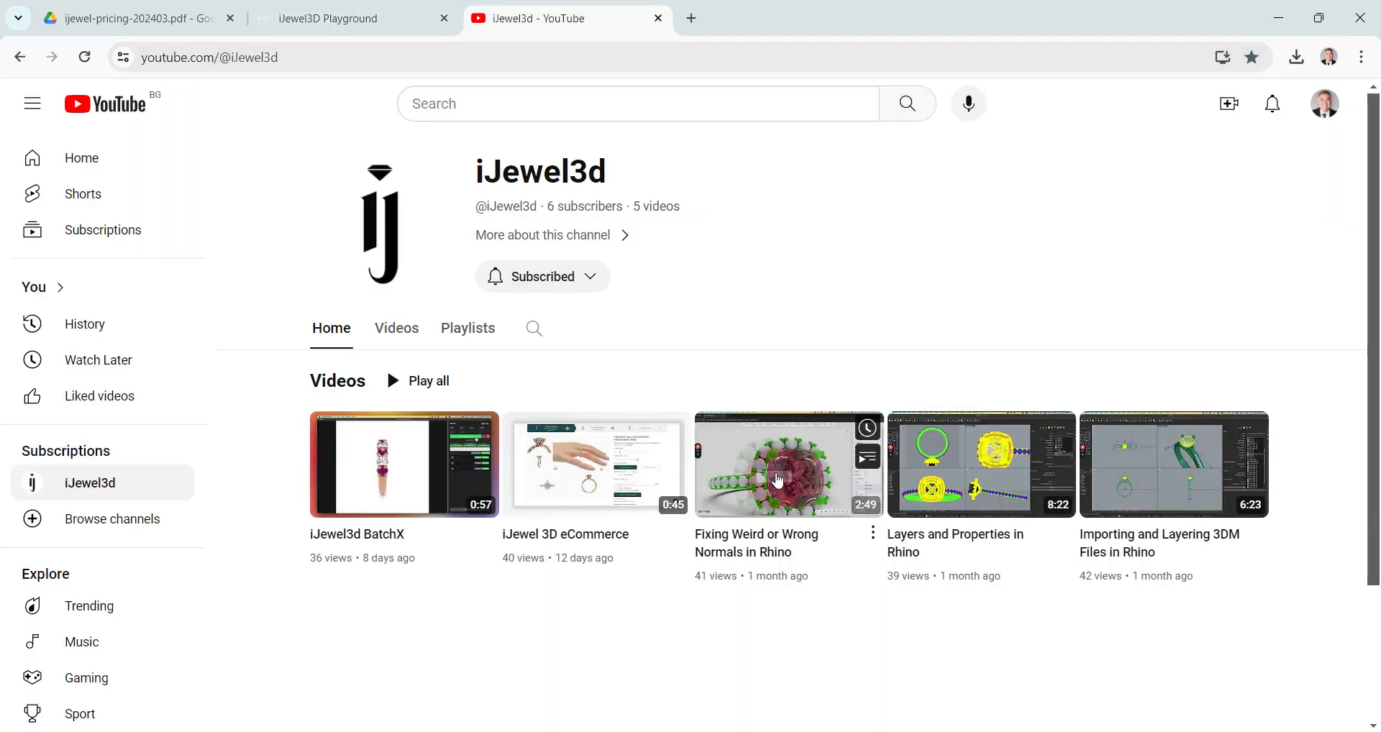
mouse_move(770, 475)
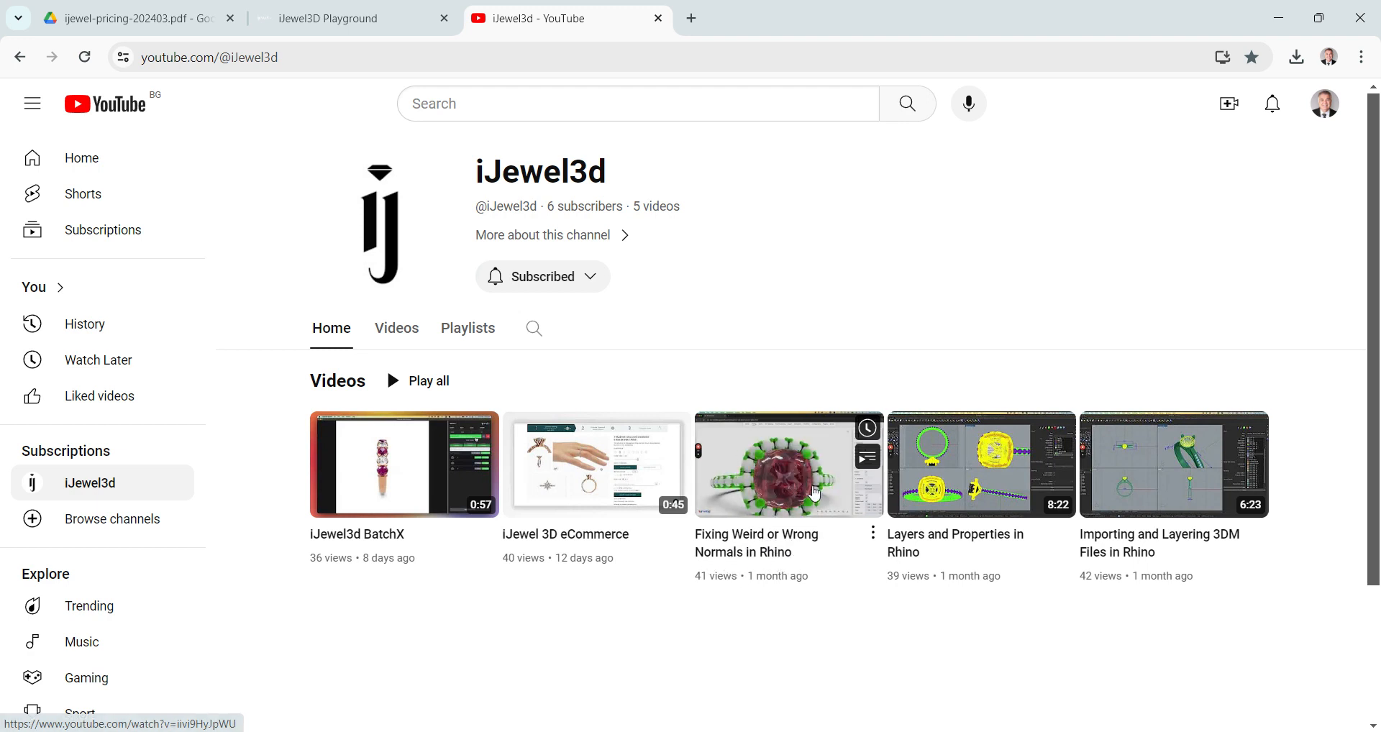
click(349, 18)
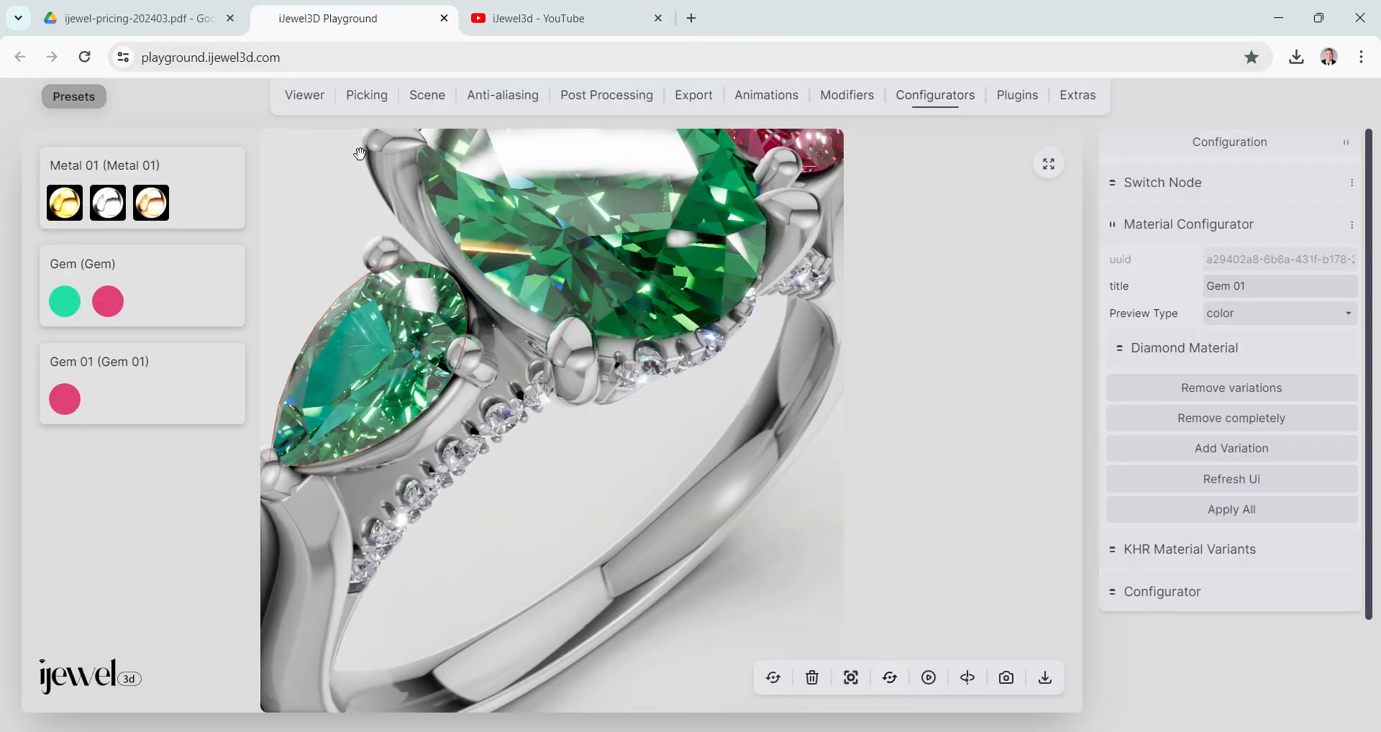
Examine the whole ring from the front and from above, comparing the centre stone with both side stones.
drag(371, 378, 546, 428)
scroll(648, 435, down, 2)
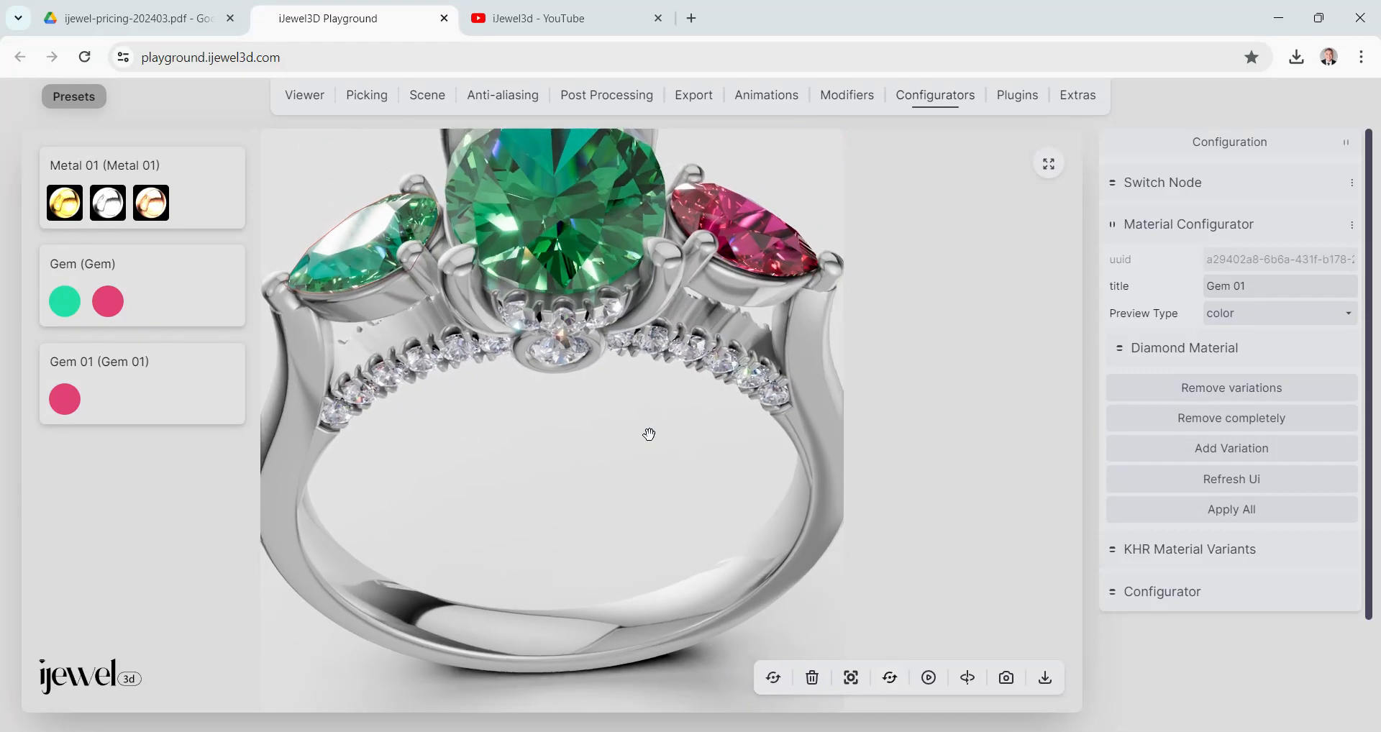
drag(649, 435, 646, 451)
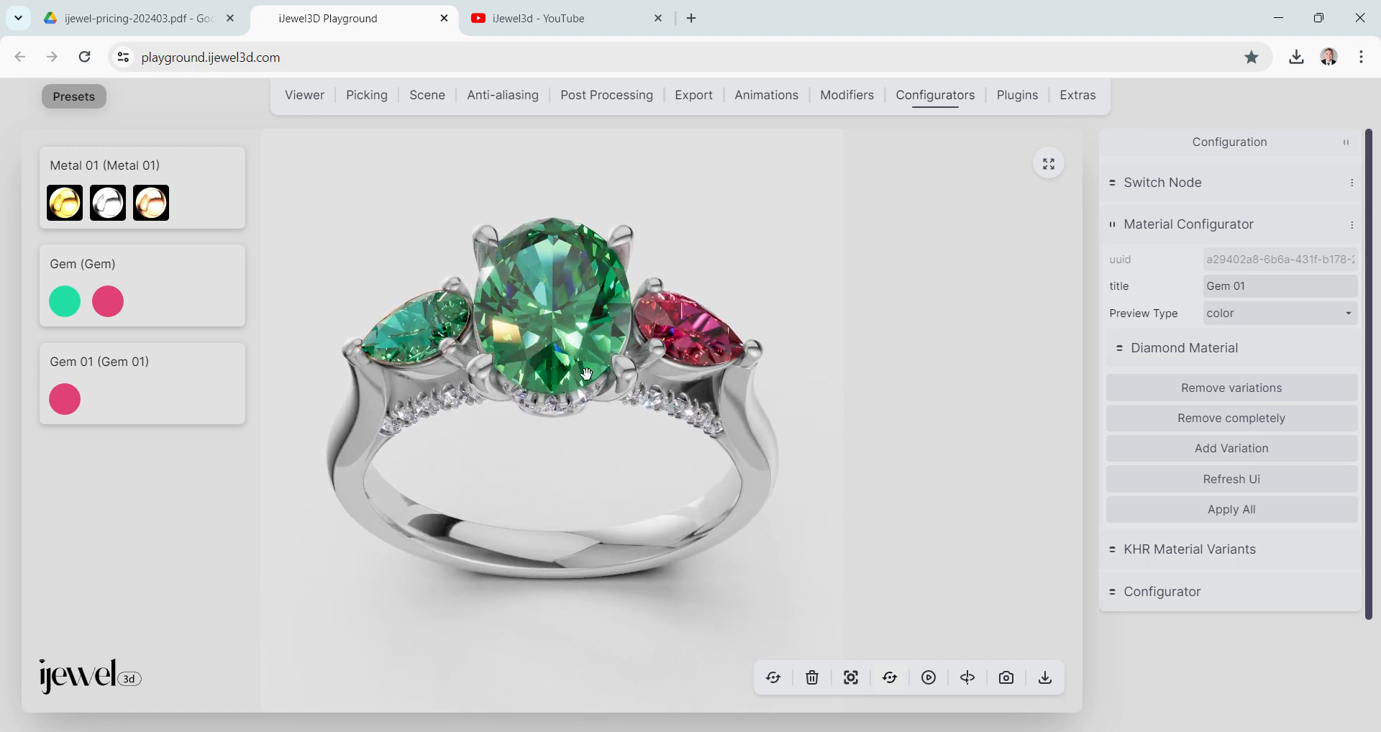
drag(686, 262, 684, 284)
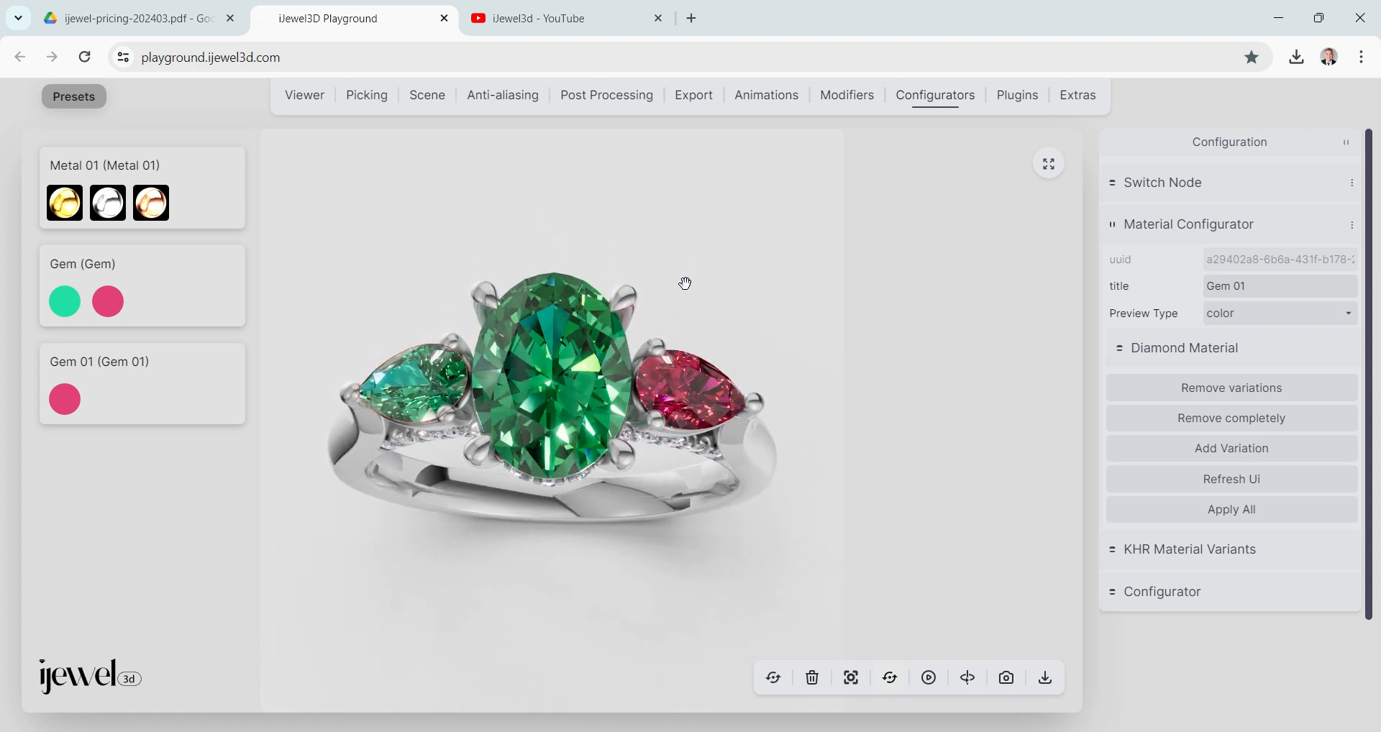
Open the GLB export settings and enable DRACO compression.
click(685, 100)
click(1172, 189)
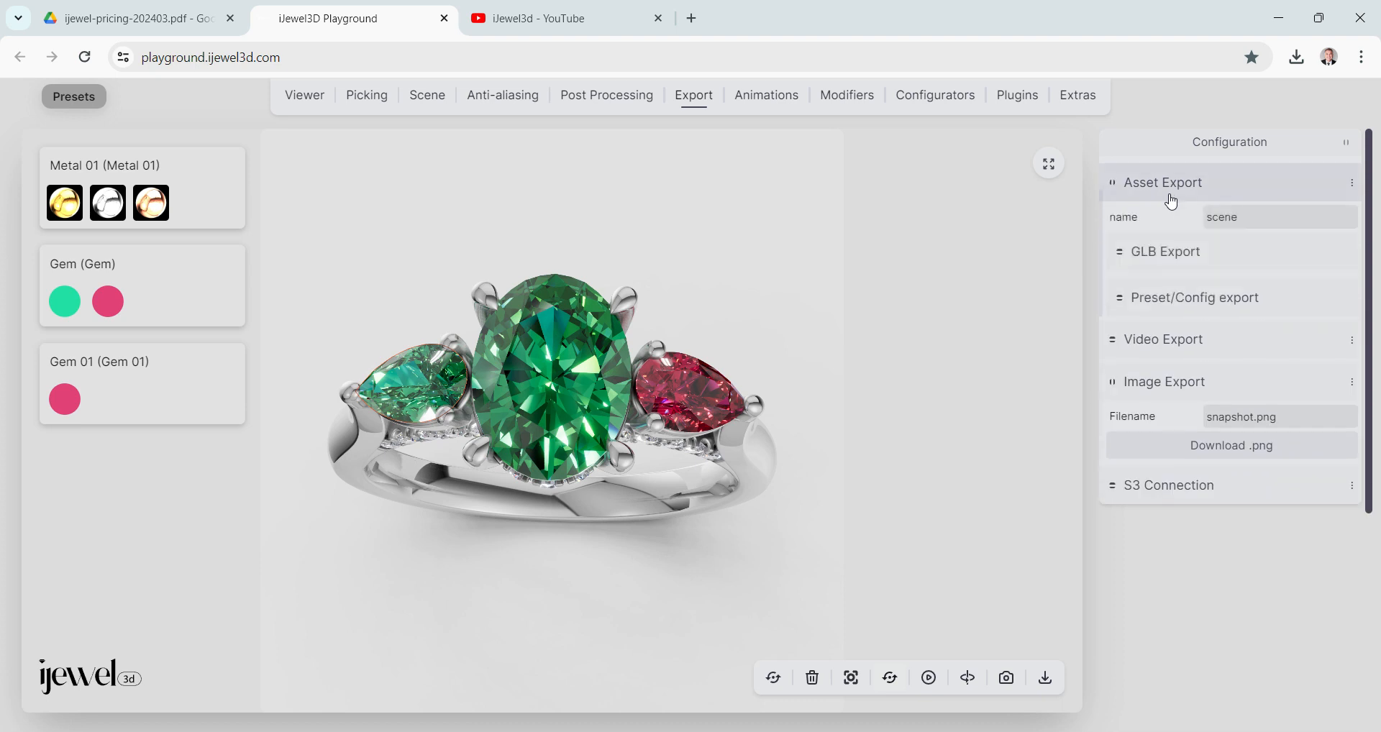
click(1171, 253)
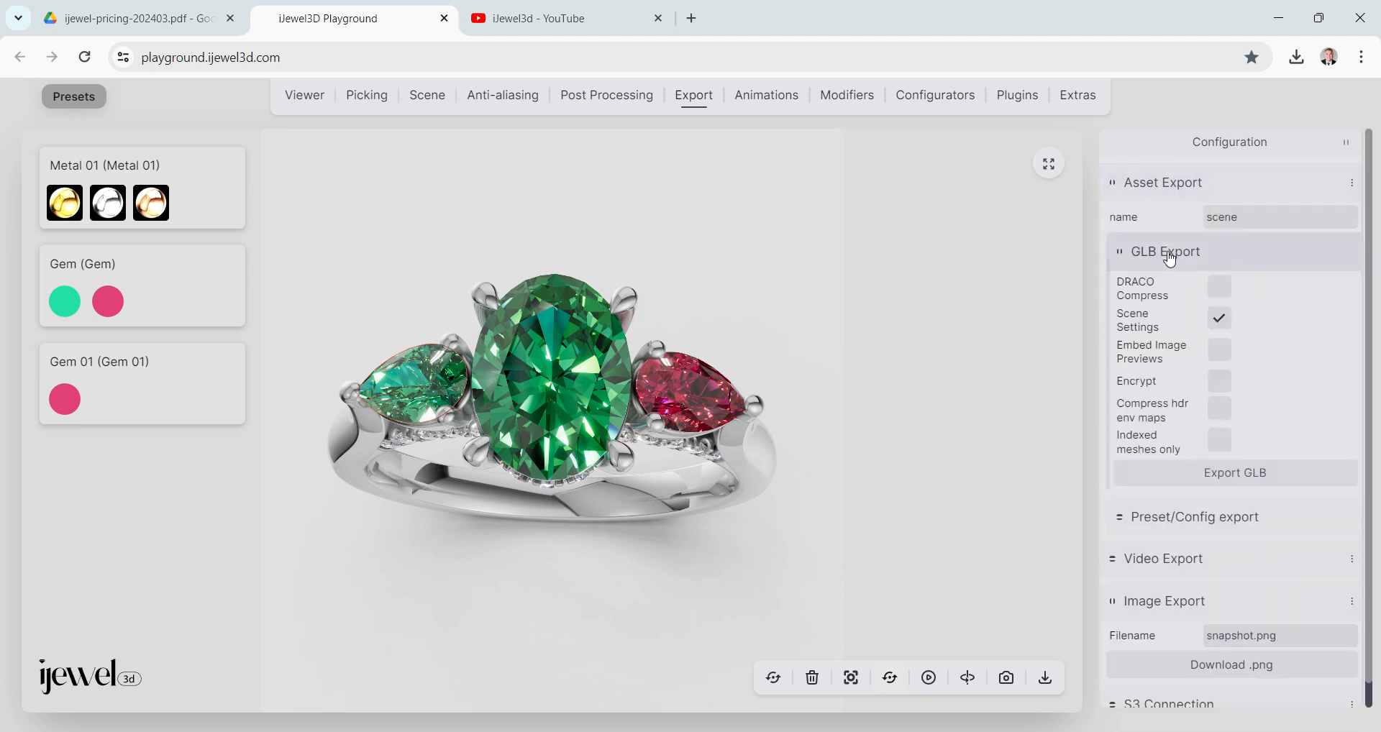
click(1220, 286)
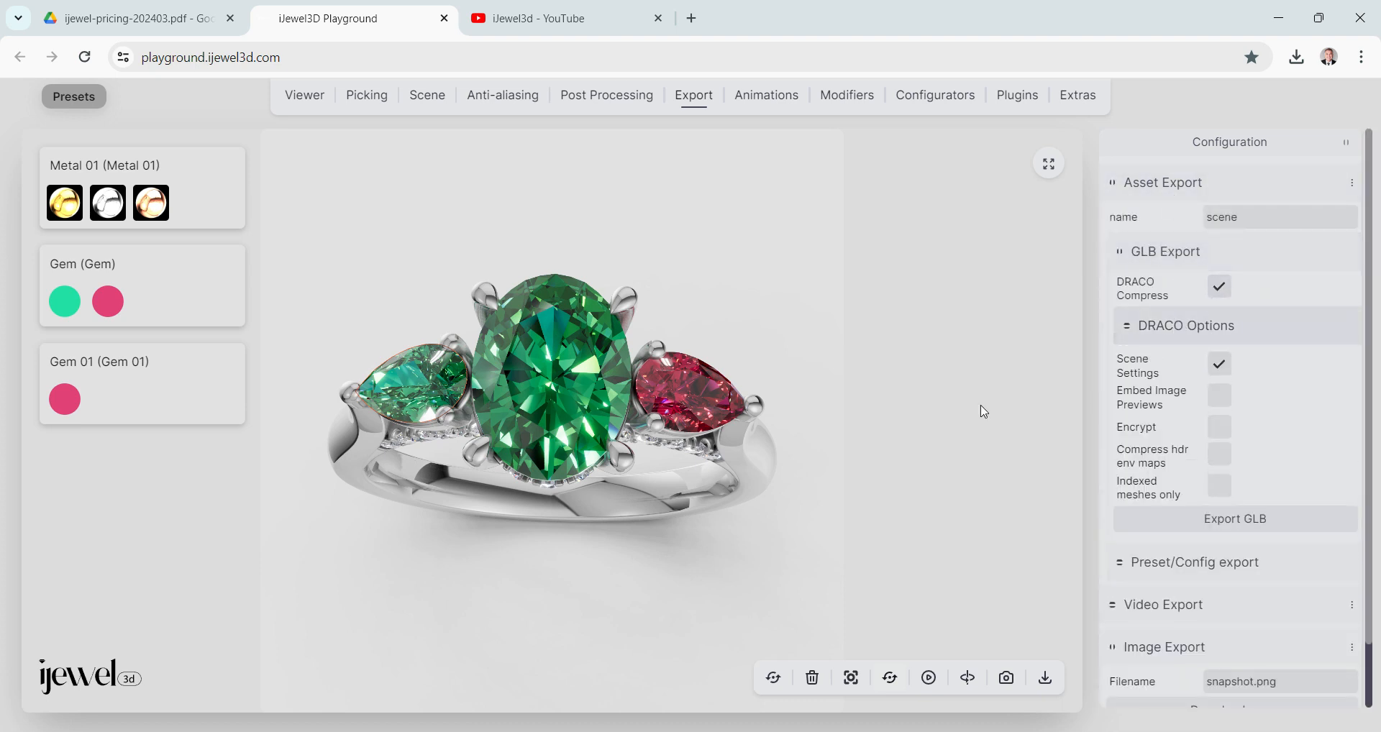
Check the source model's file name in the 3d folder, name the asset "ring" and export it as GLB.
mouse_move(765, 427)
mouse_down()
mouse_move(767, 410)
mouse_move(768, 427)
mouse_up()
drag(1251, 210, 1181, 224)
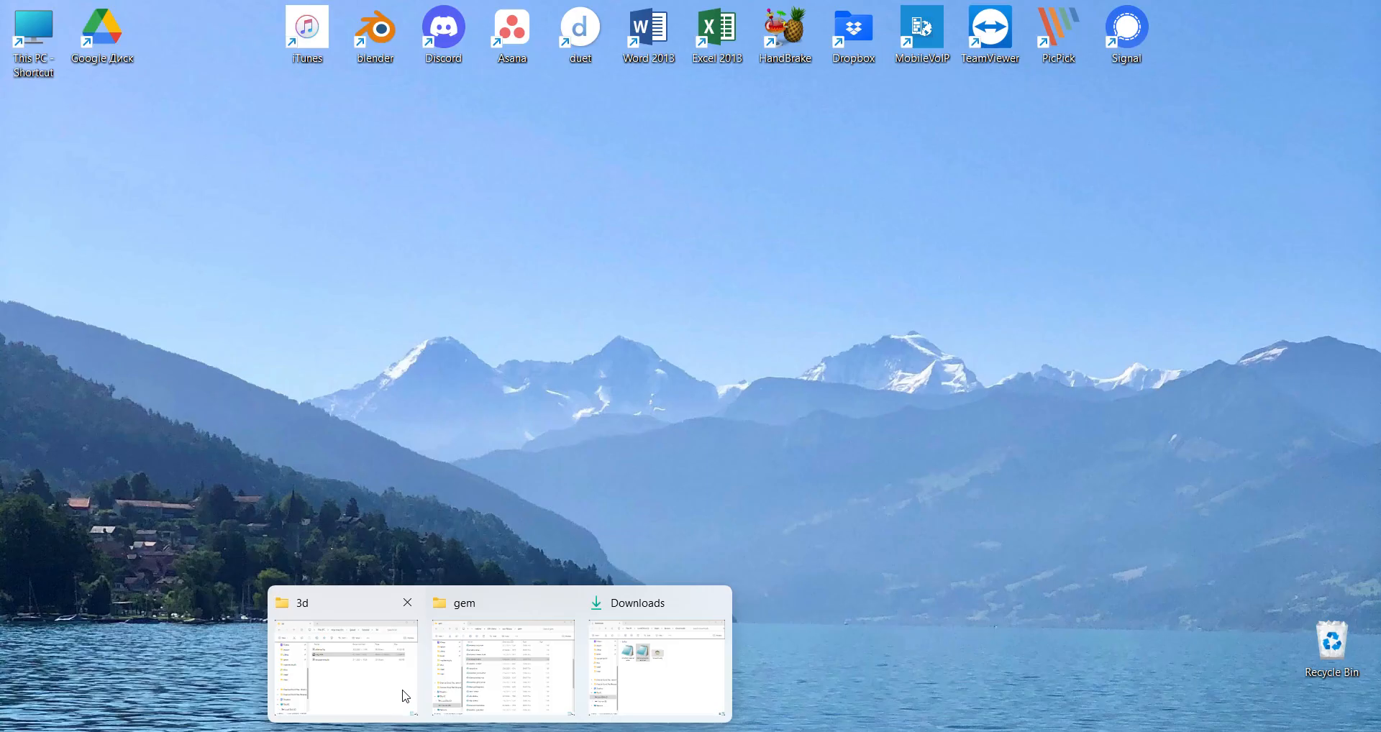
click(394, 692)
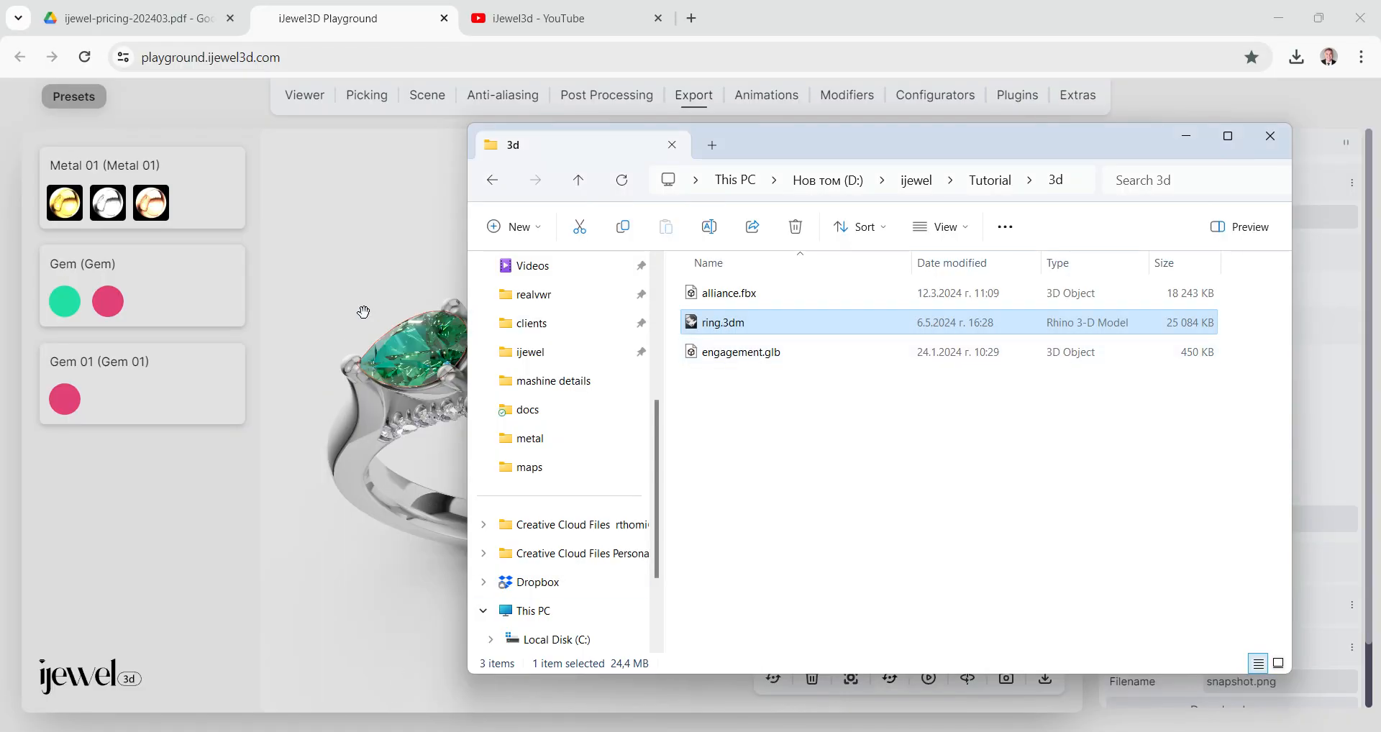
click(367, 283)
drag(1245, 217, 1043, 233)
text(ring)
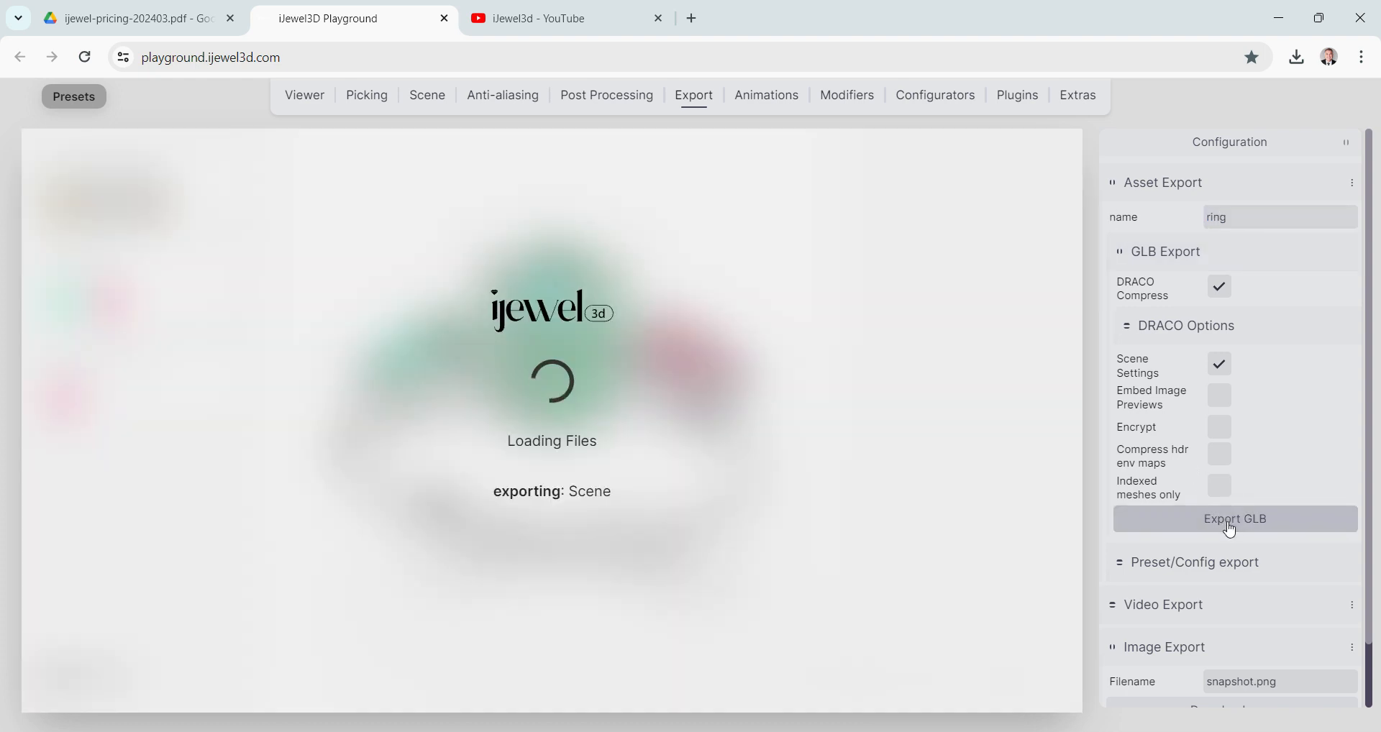
click(1231, 529)
Move the exported ring.glb from the Downloads folder to the Tutorial project's 3d folder.
click(1298, 57)
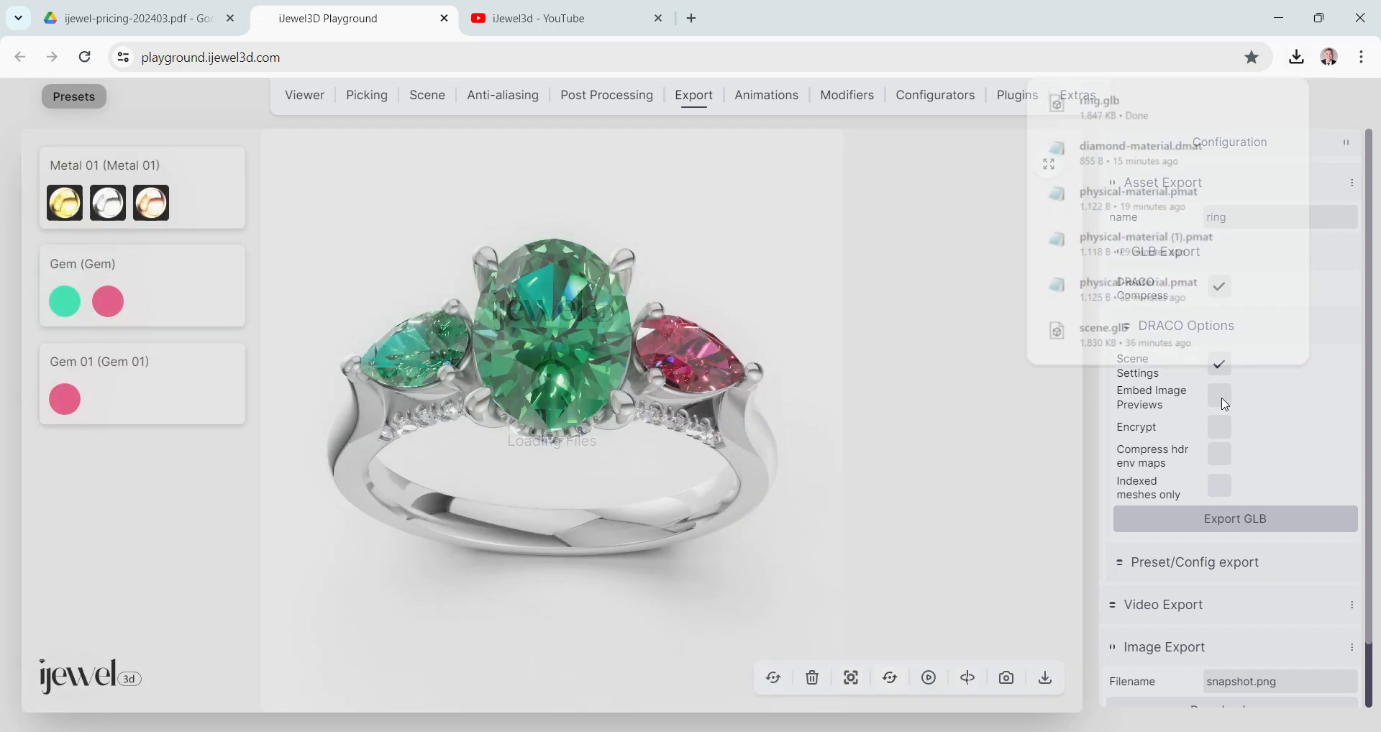
click(1249, 100)
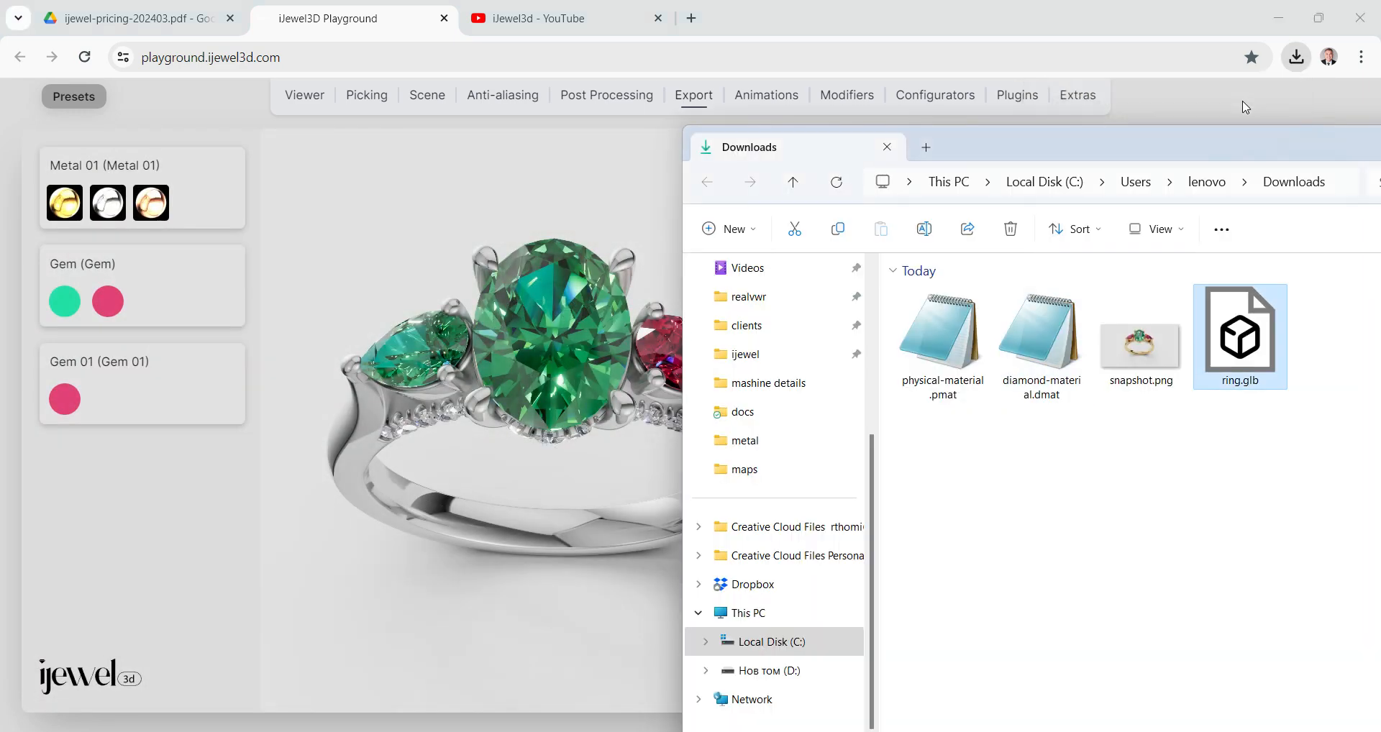
right_click(1242, 346)
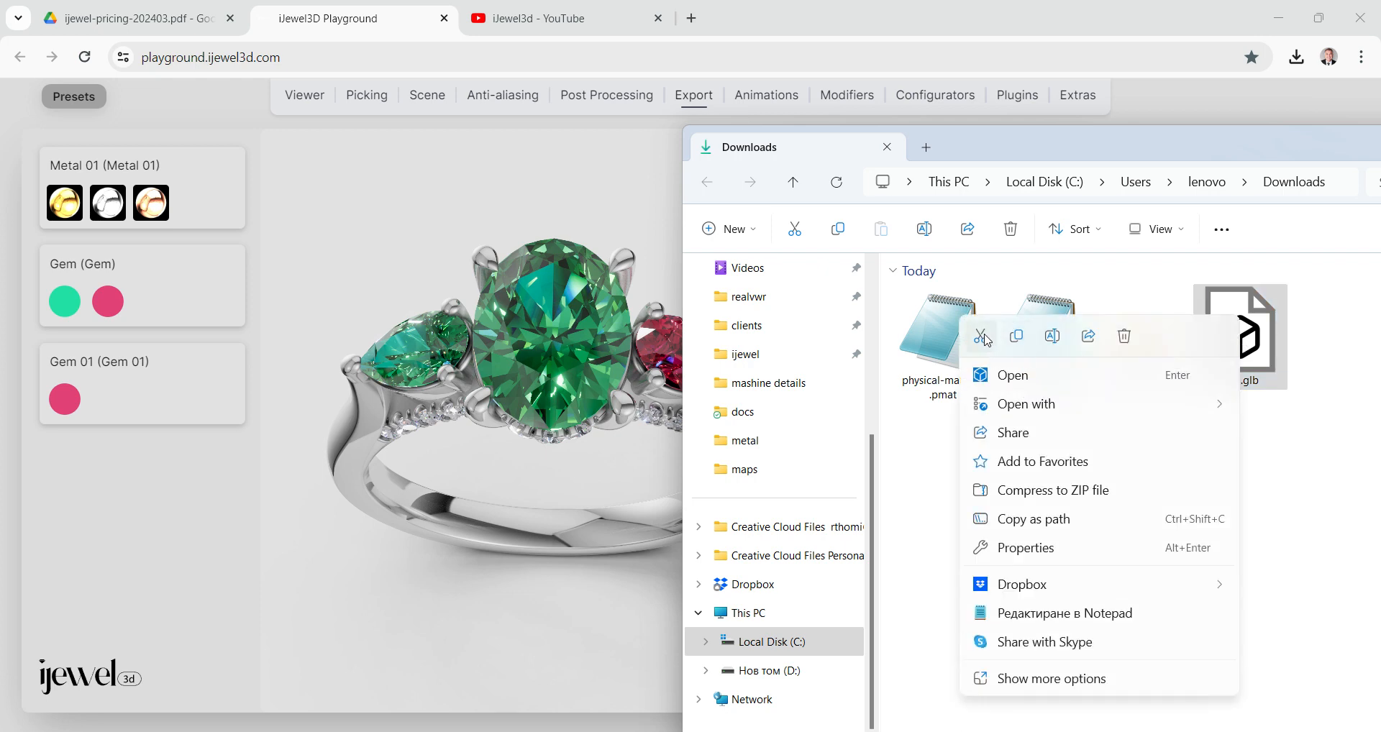
click(988, 341)
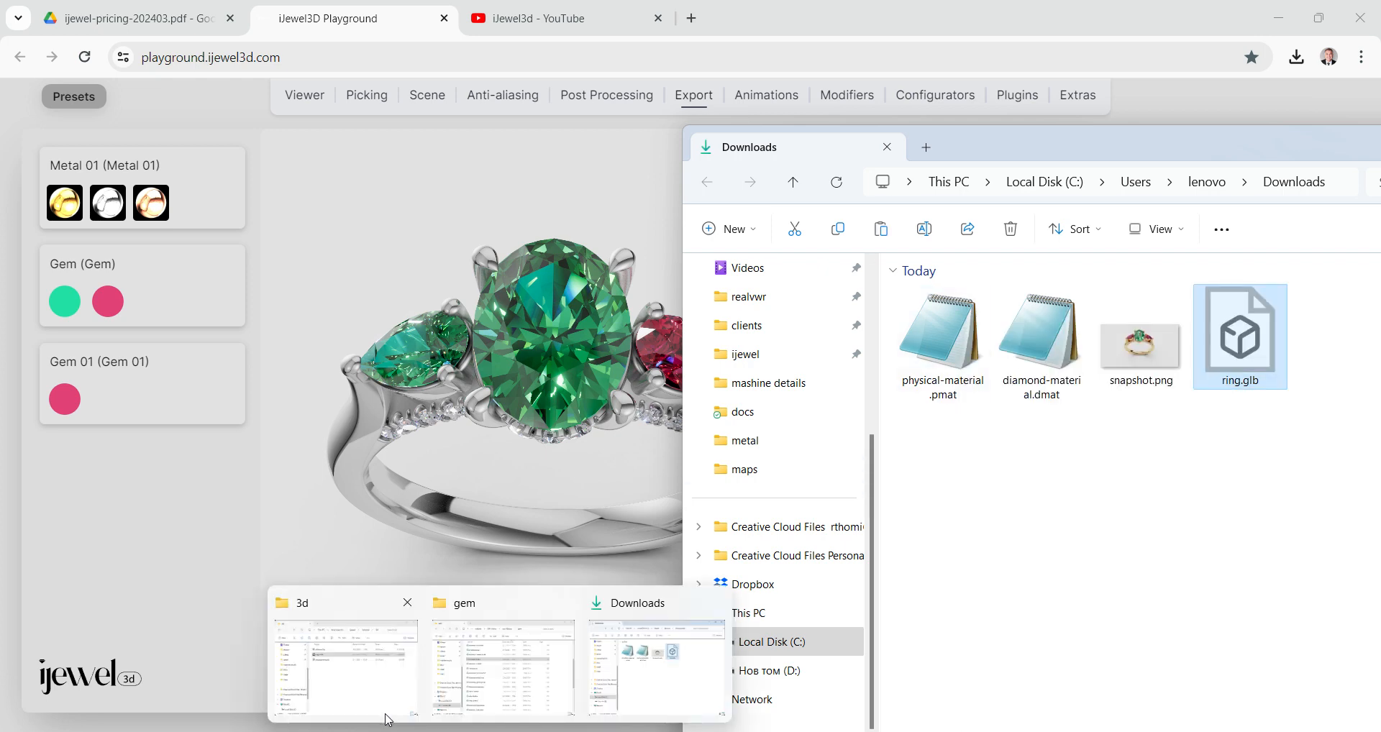
click(389, 718)
right_click(861, 503)
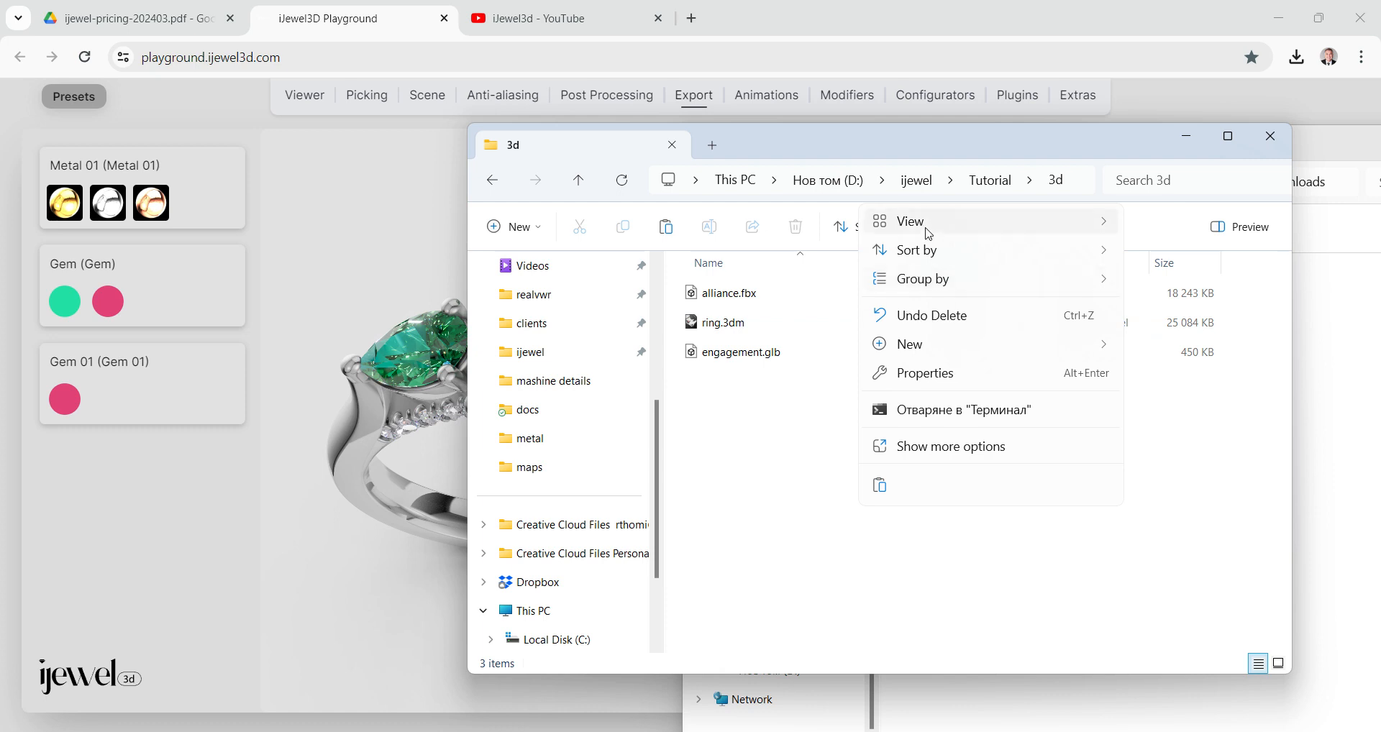
click(879, 485)
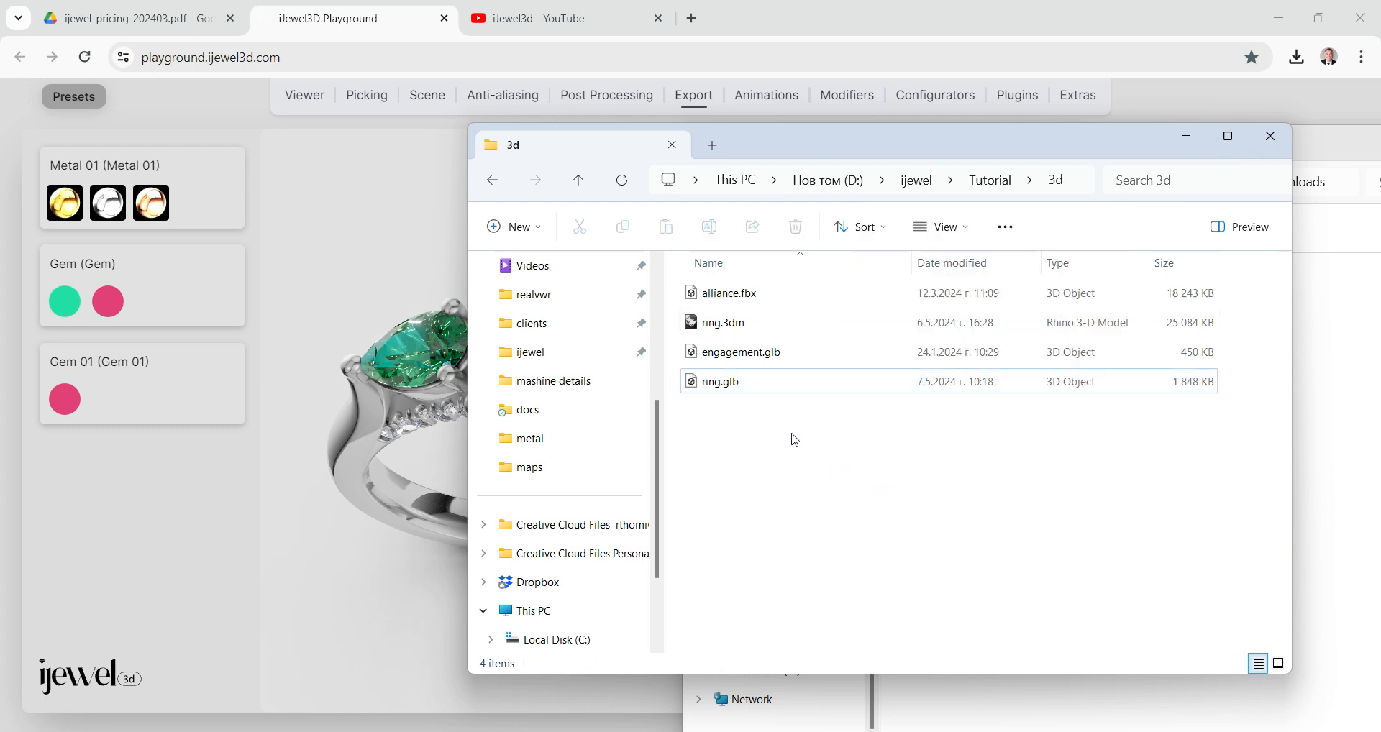
Reverse the name sorting in the 3d folder and minimize both folder windows to return to the ring scene.
click(724, 269)
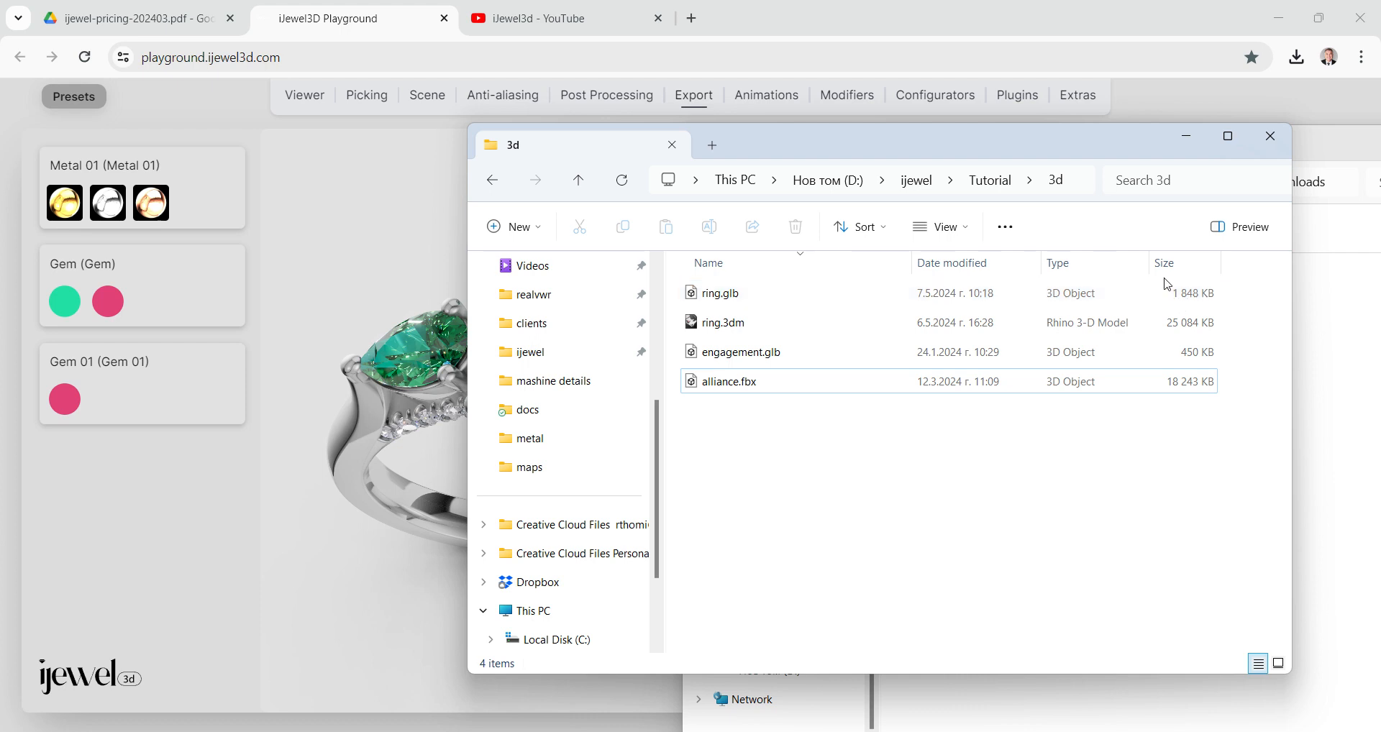
click(1187, 143)
drag(1250, 154, 888, 189)
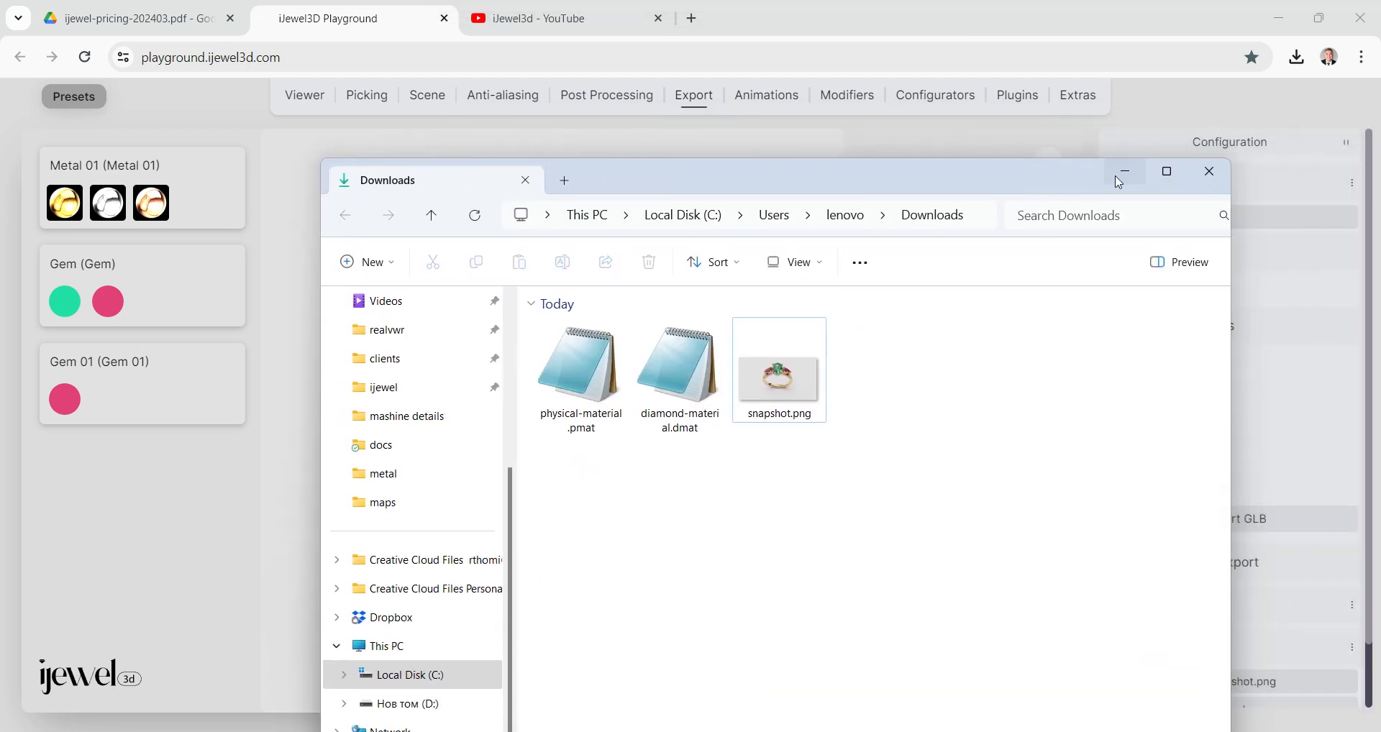
click(1124, 172)
Switch the centre gem to the pink-red variation and view the ring from the front.
drag(698, 426, 661, 396)
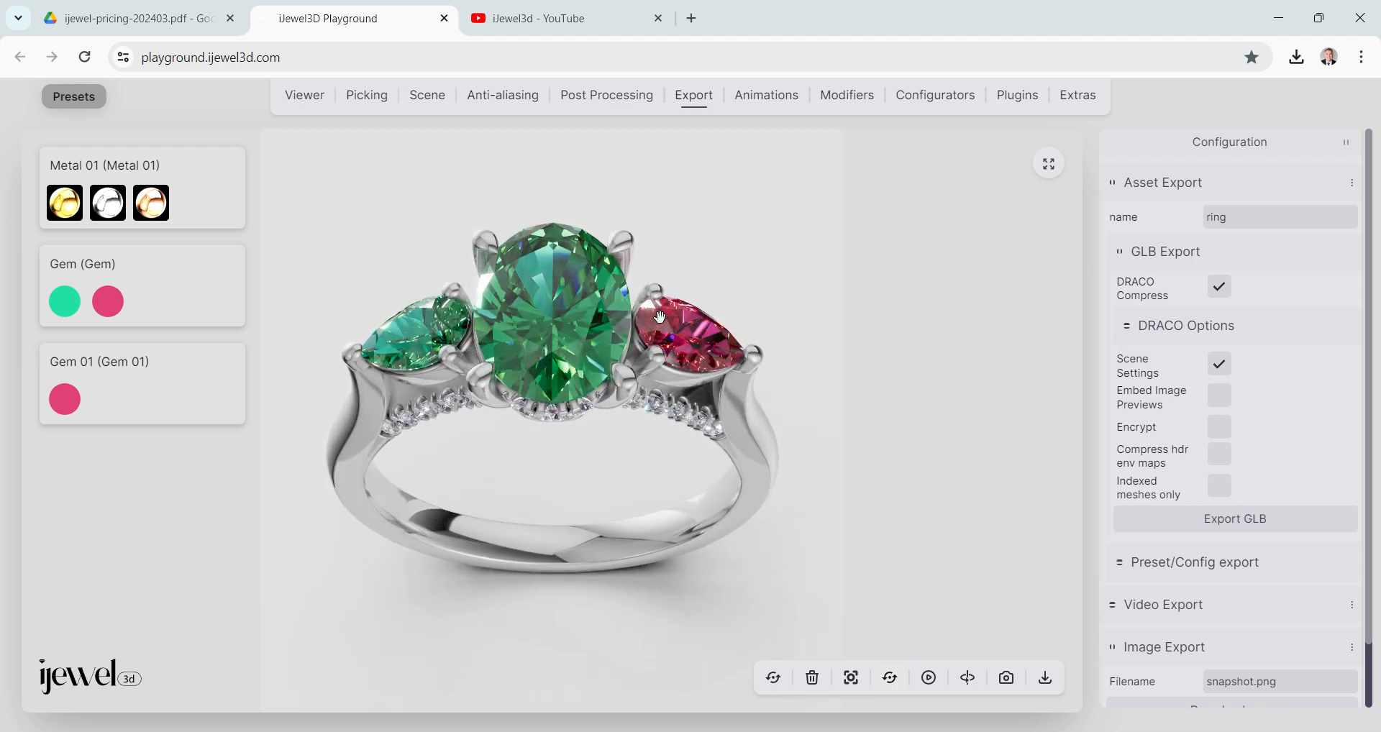
drag(677, 410, 666, 371)
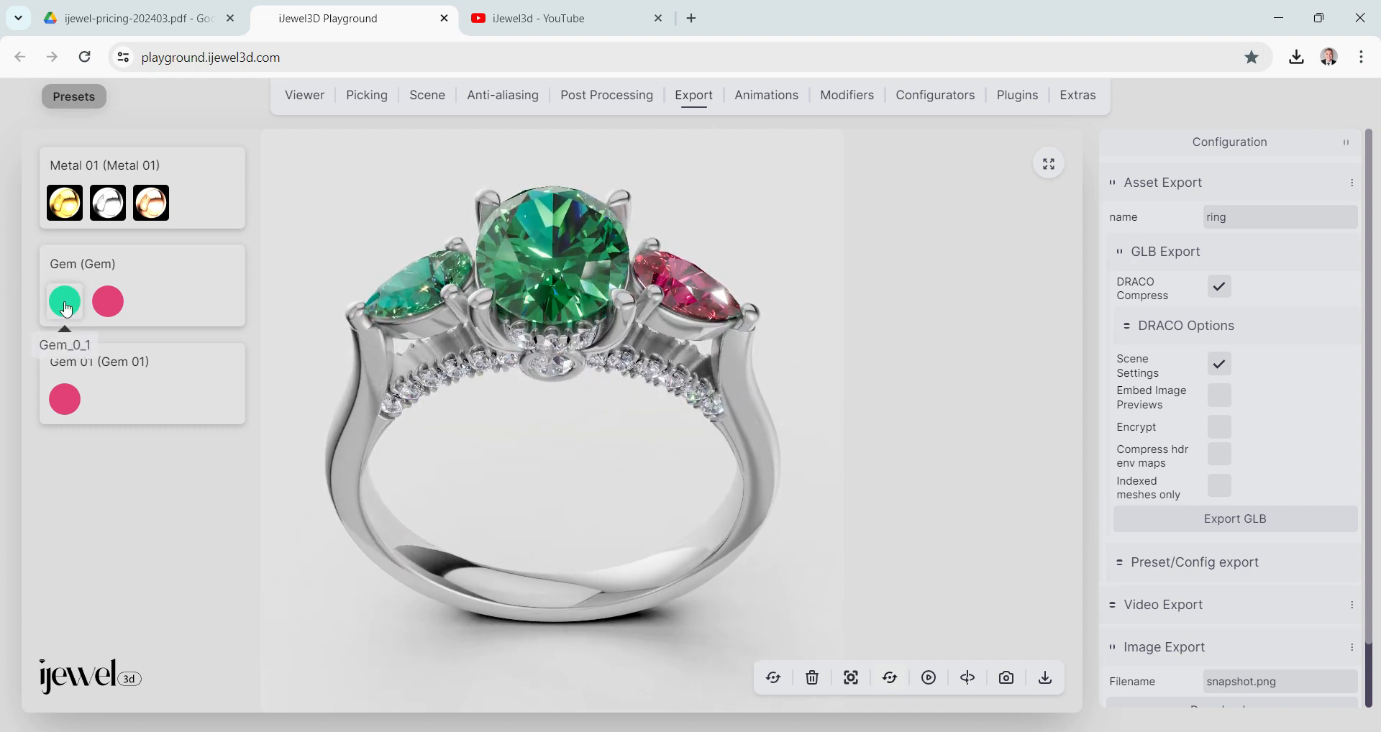
click(102, 310)
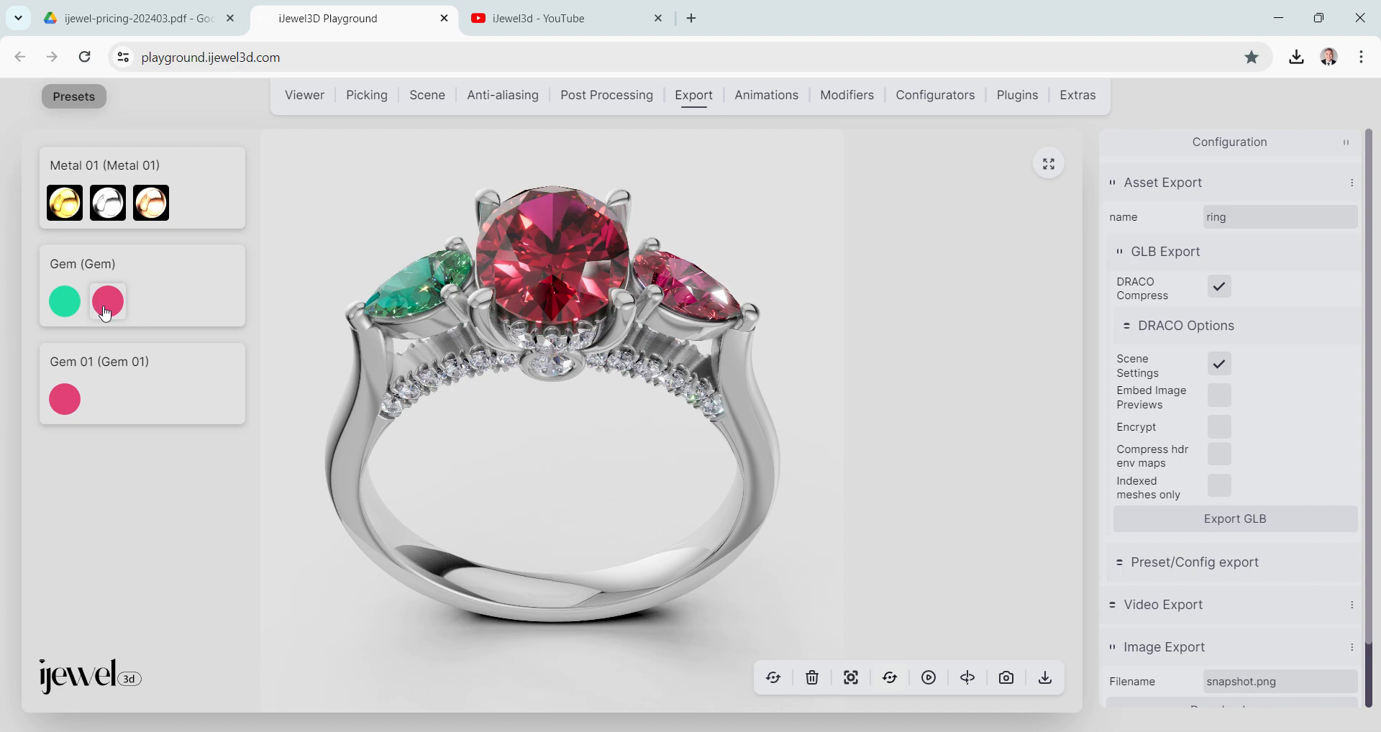
Select the ring's left pear-shaped stone and apply ruby-1.dmat from the gem library folder to it.
drag(408, 287, 408, 340)
click(409, 339)
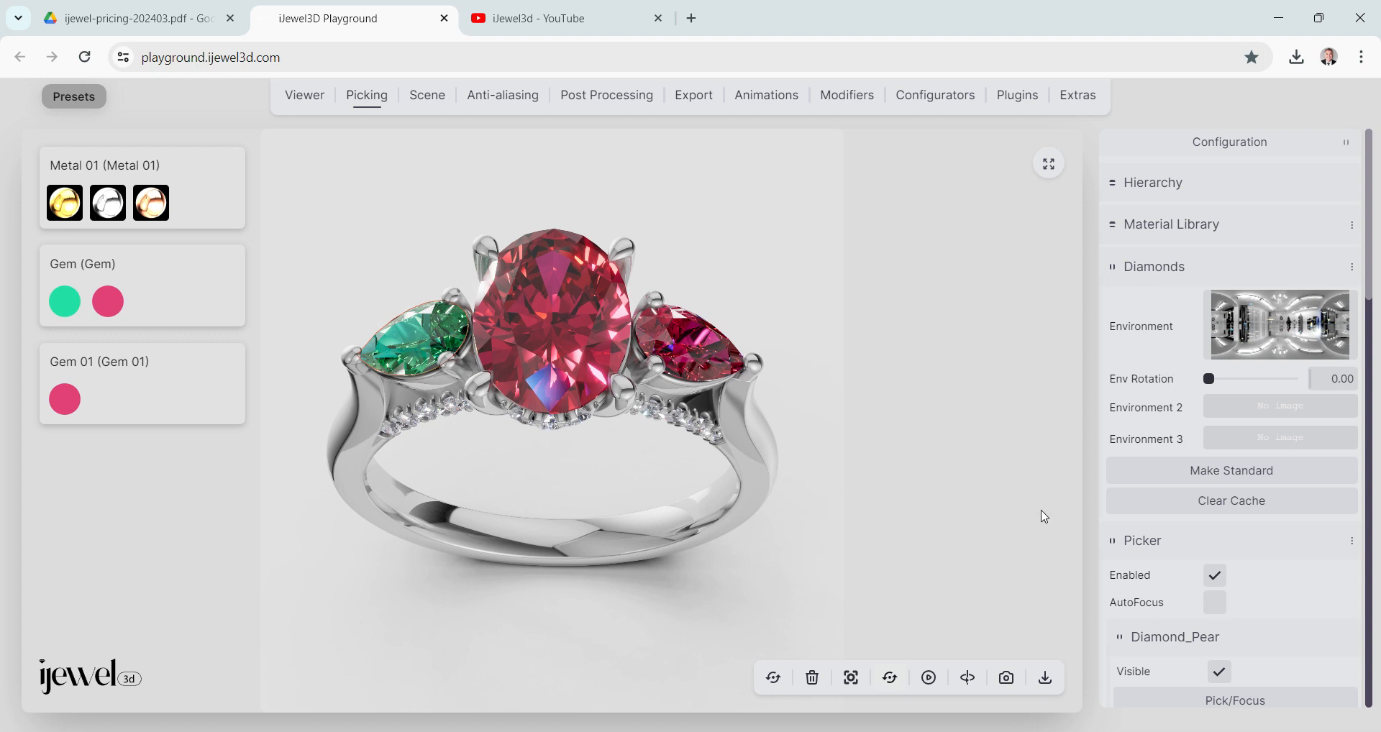
mouse_move(512, 719)
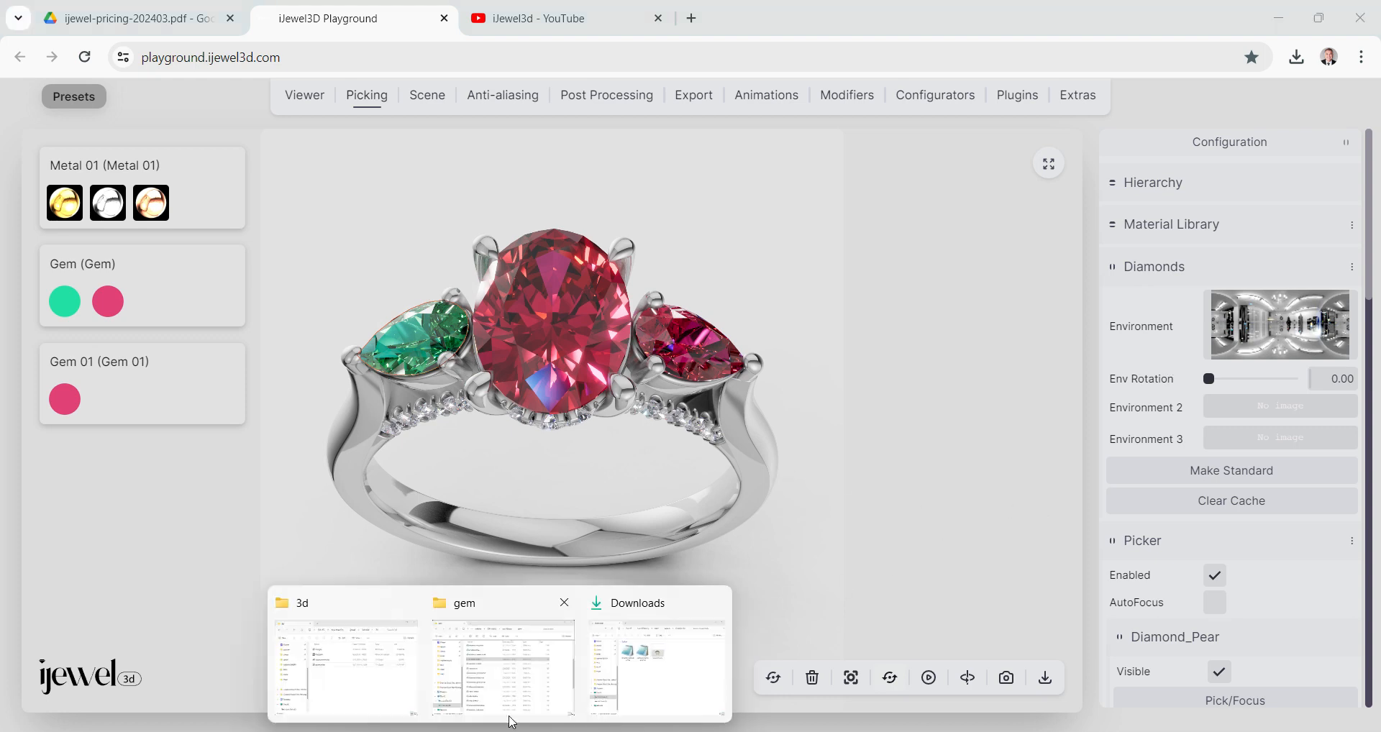
click(517, 670)
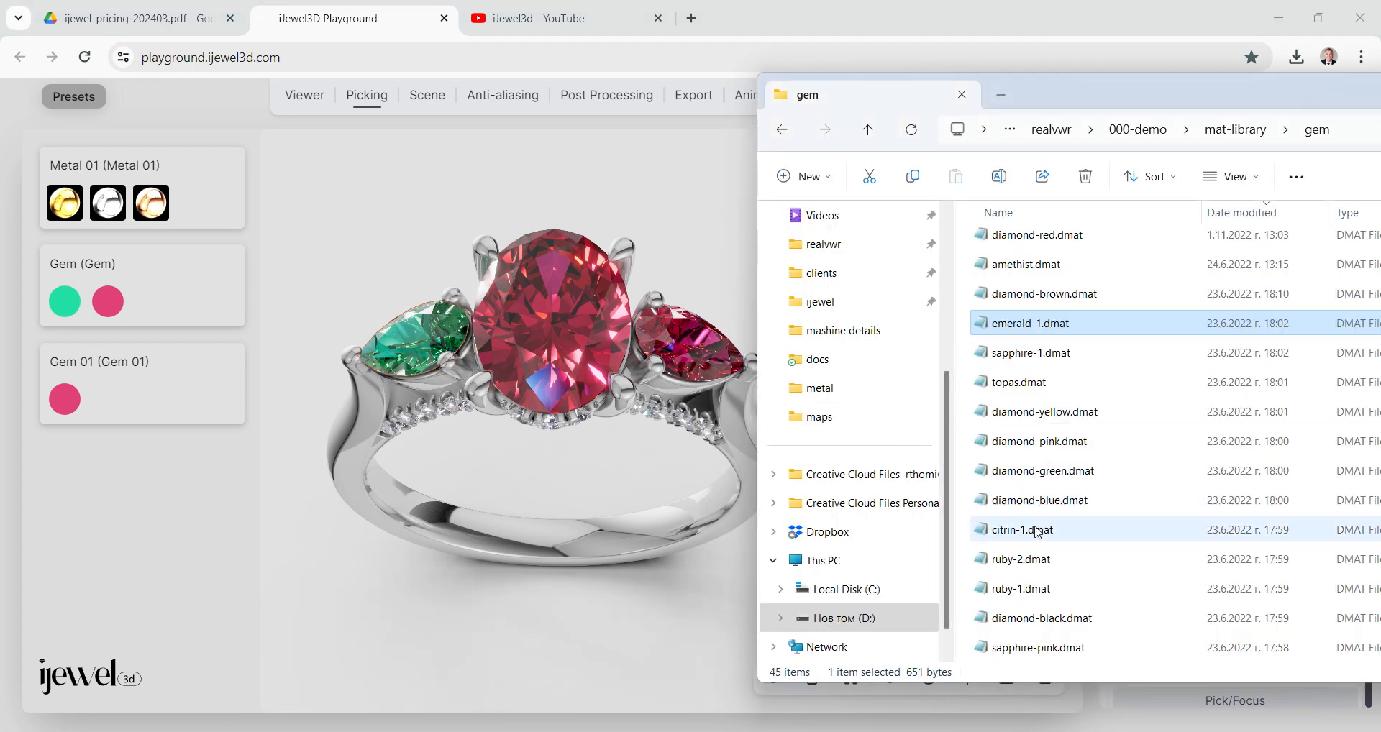
click(1023, 590)
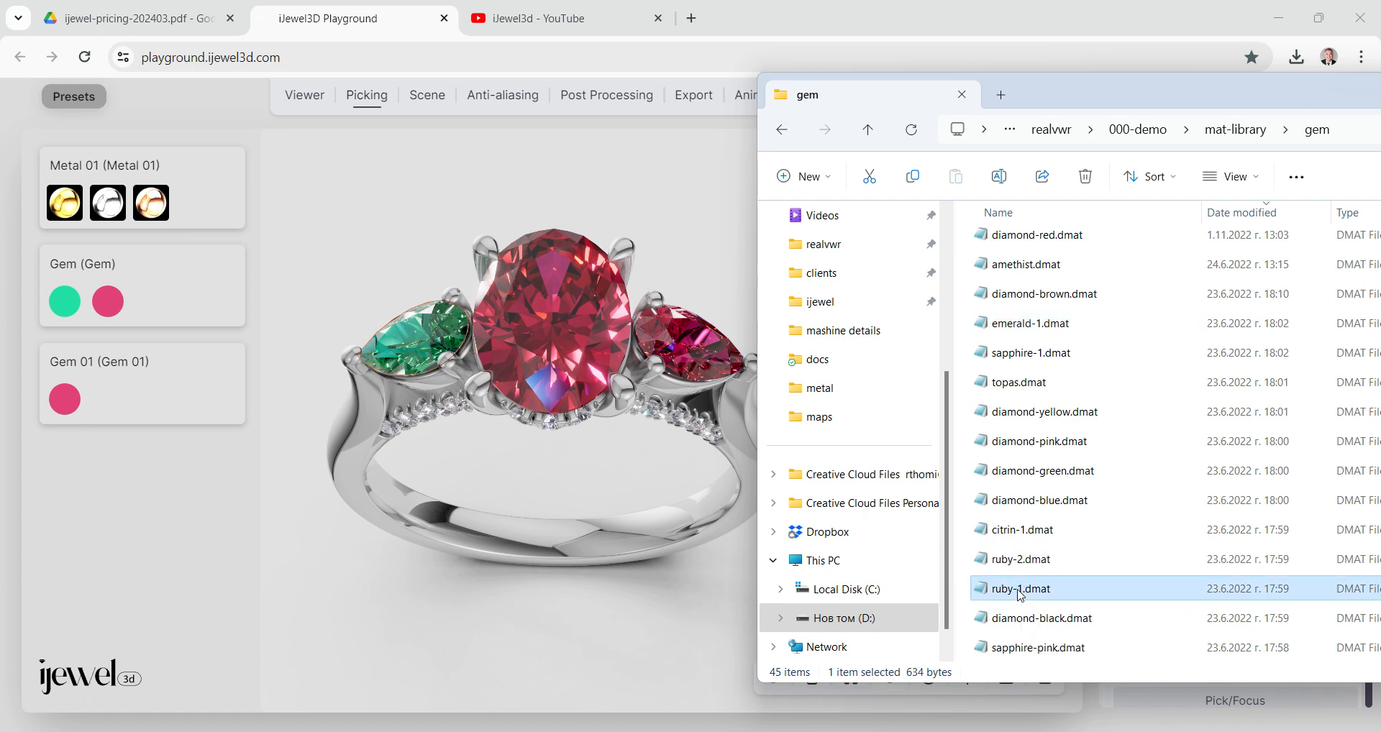
drag(1020, 594, 561, 407)
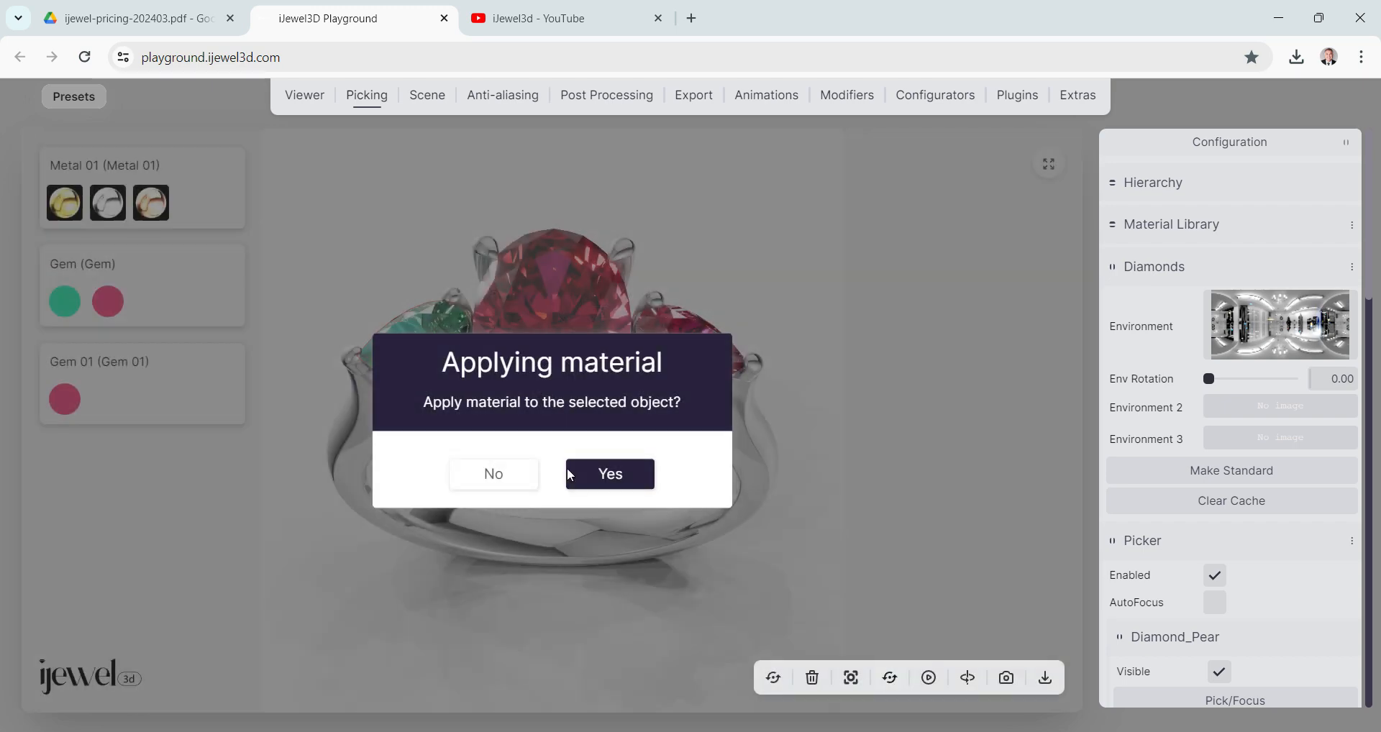
click(608, 475)
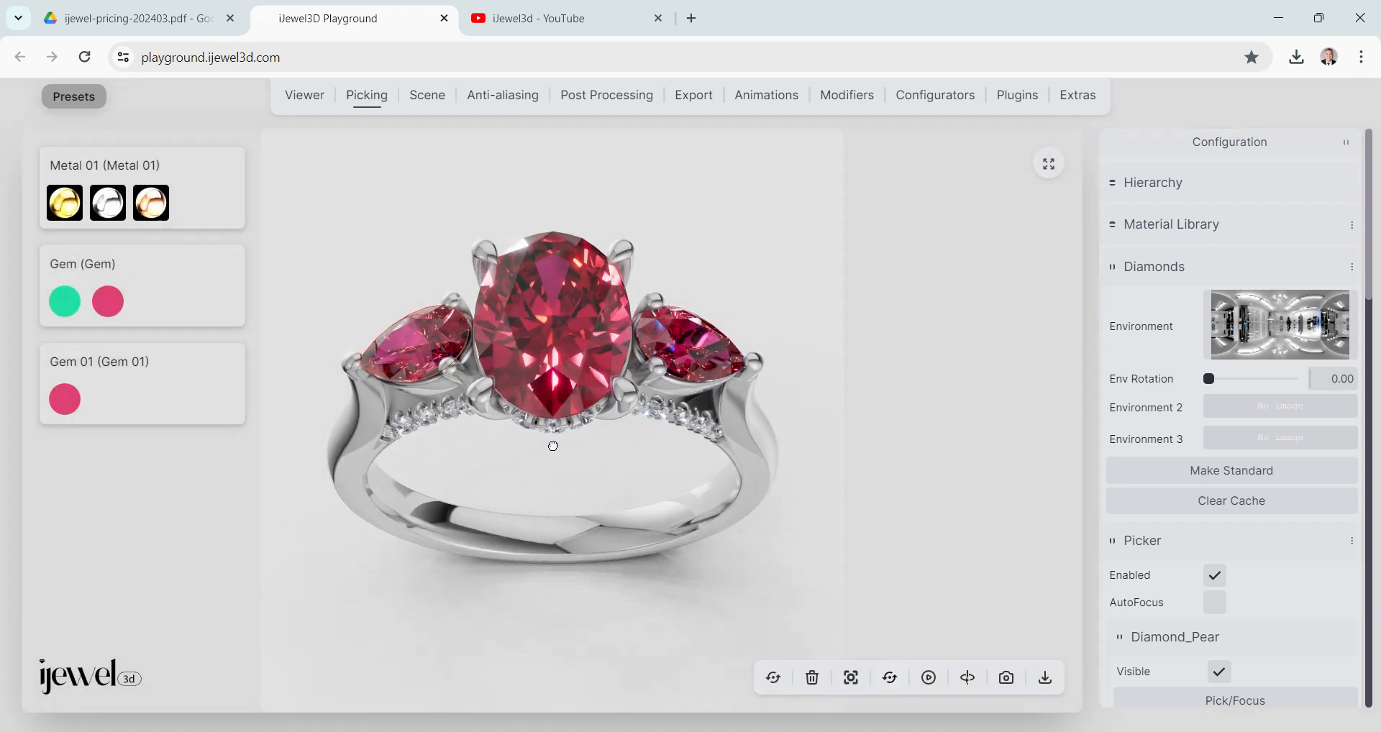
Switch the centre gem to the green variation, clear the stone selection and frame the whole ring from the front.
click(65, 302)
drag(525, 452, 526, 434)
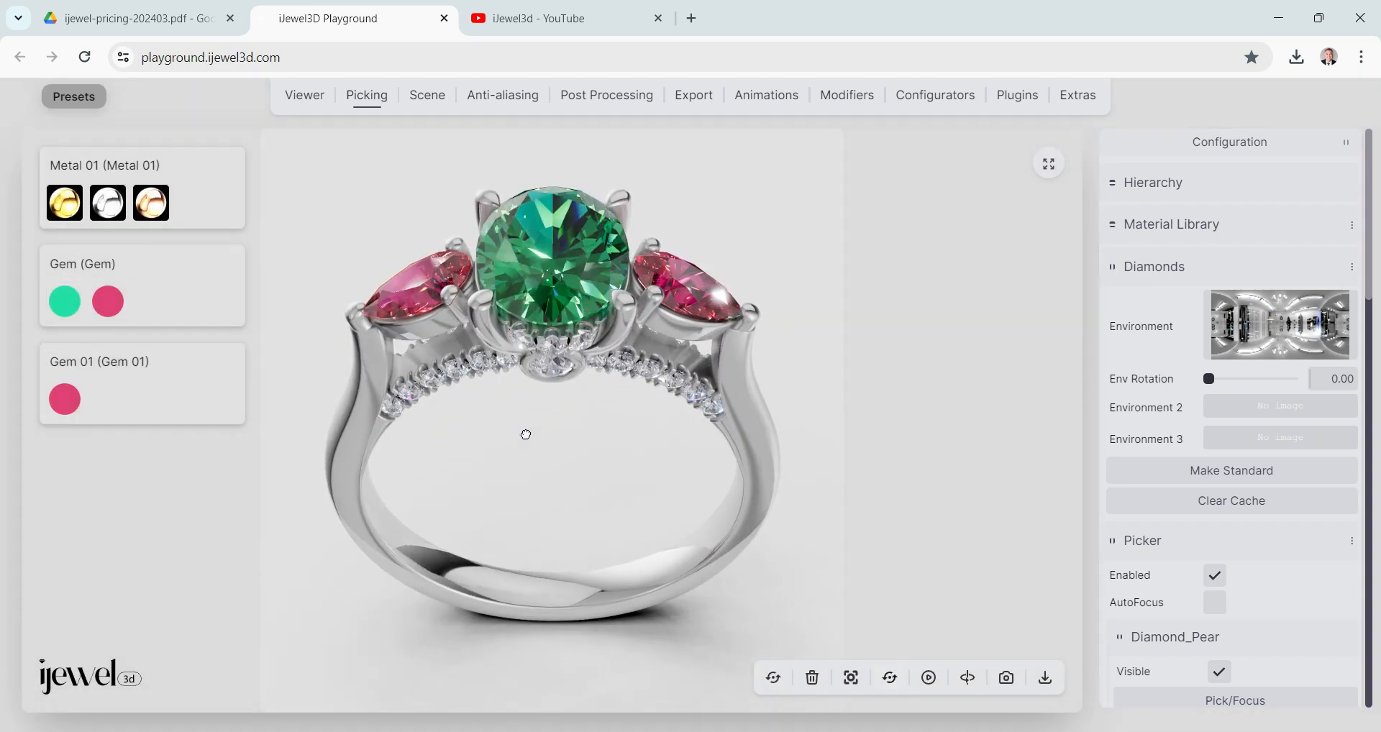
click(604, 488)
drag(605, 488, 604, 486)
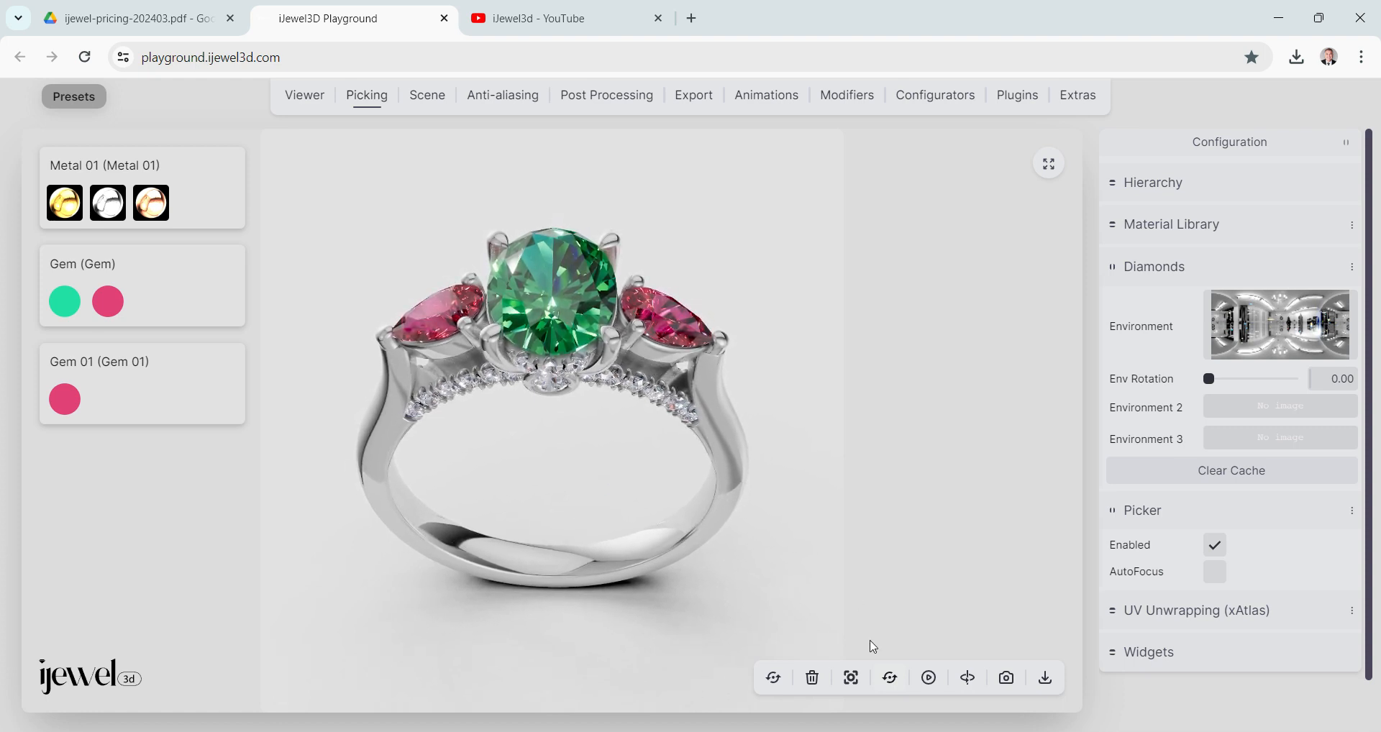
click(853, 684)
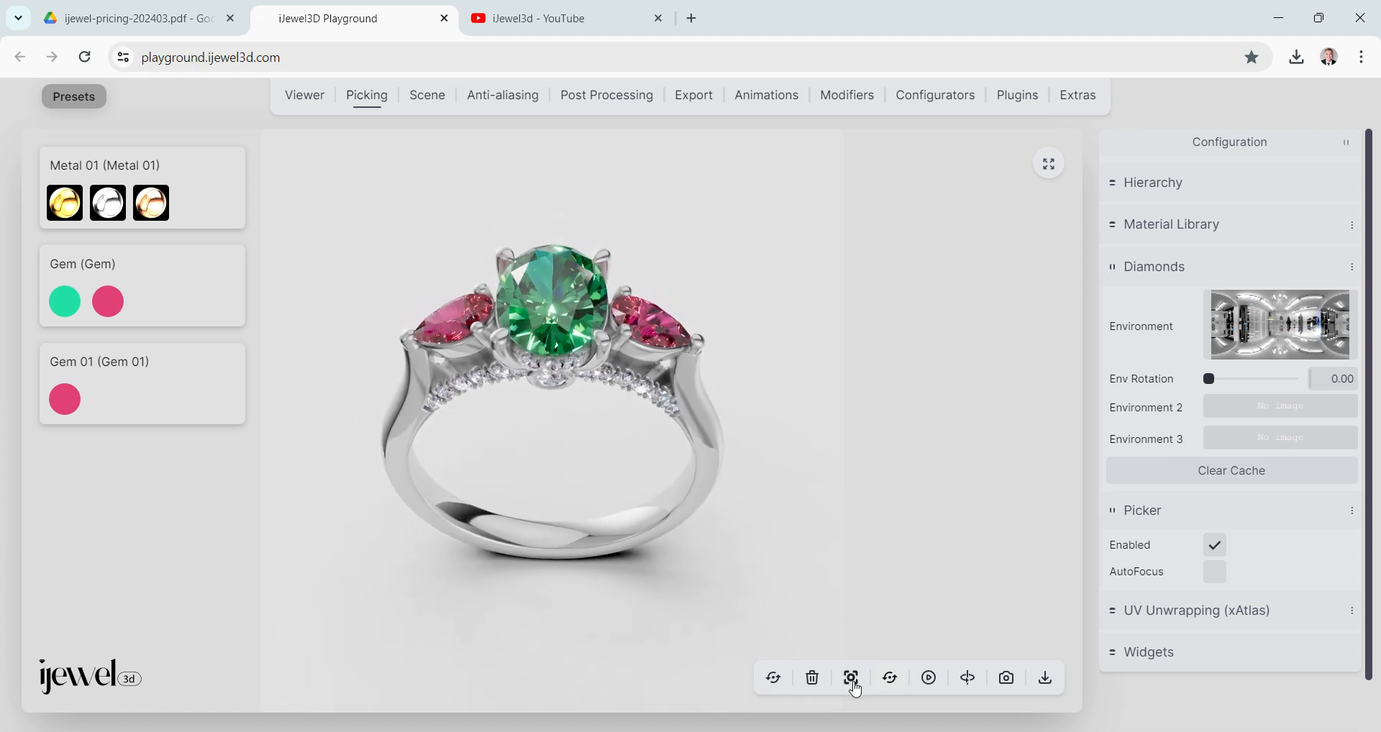
scroll(597, 445, up, 3)
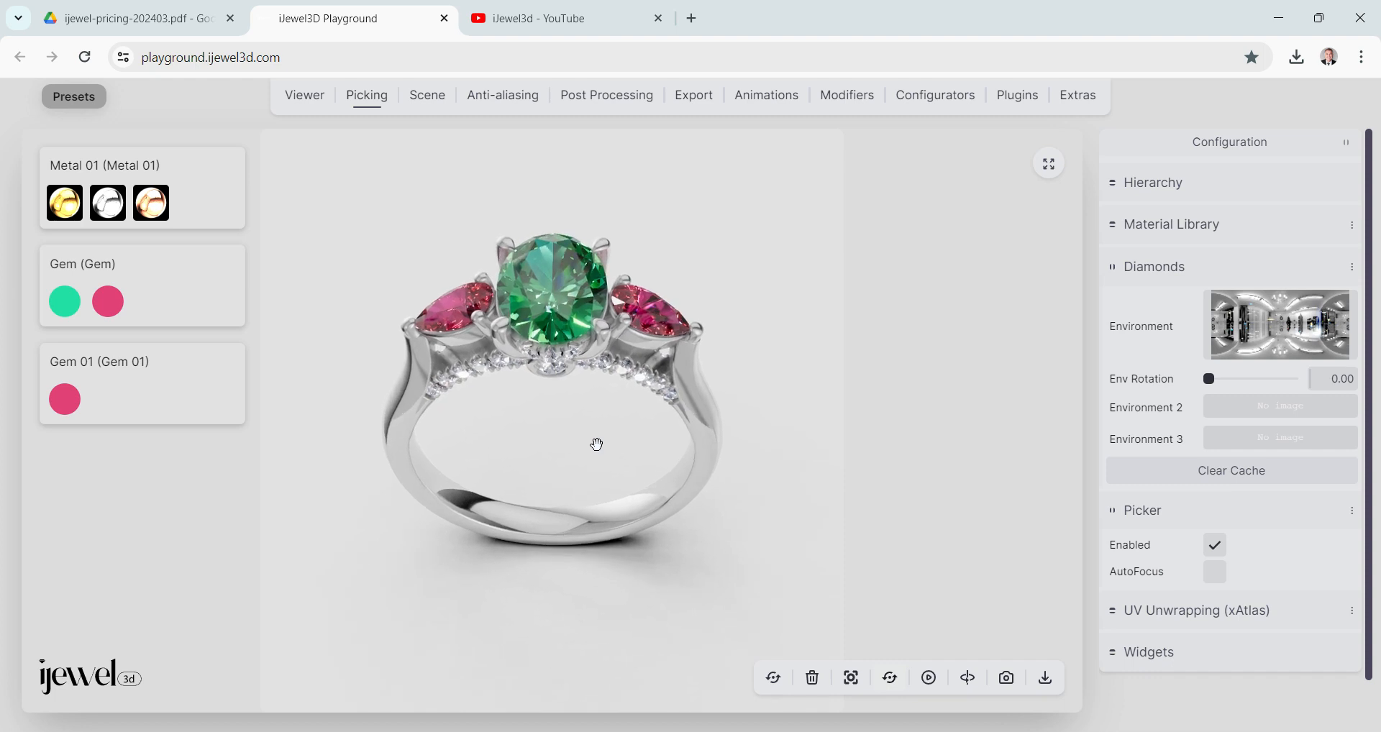
drag(564, 475, 561, 498)
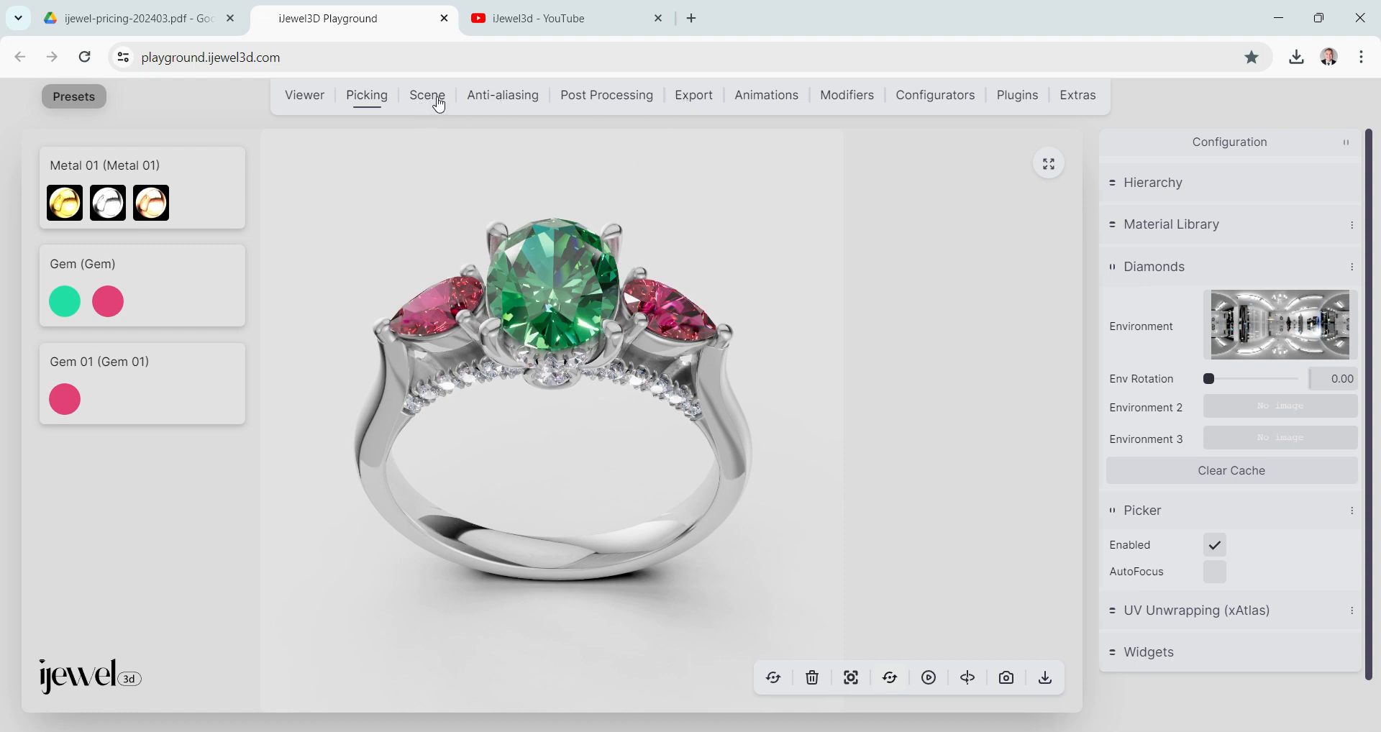
Set the progressive anti-aliasing frame count to 4.
click(503, 97)
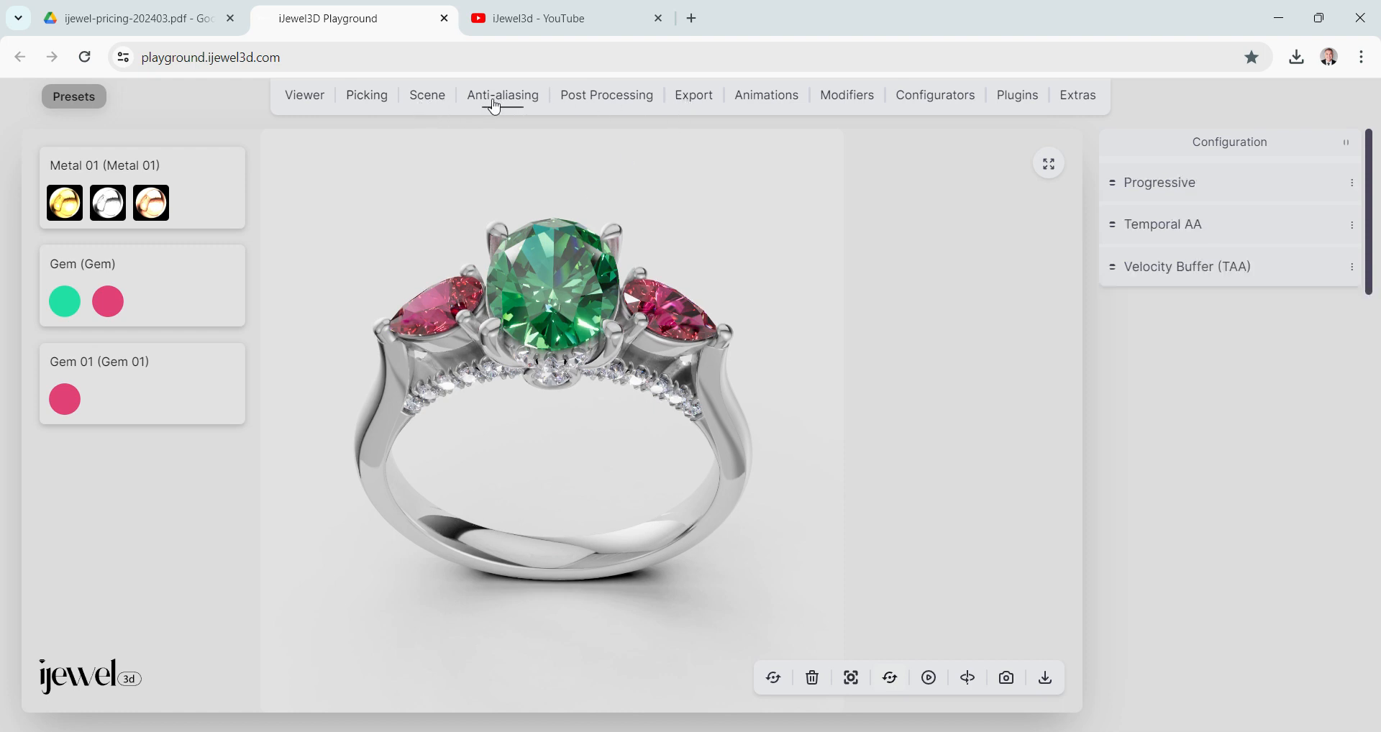
click(1187, 193)
drag(1331, 217, 1375, 221)
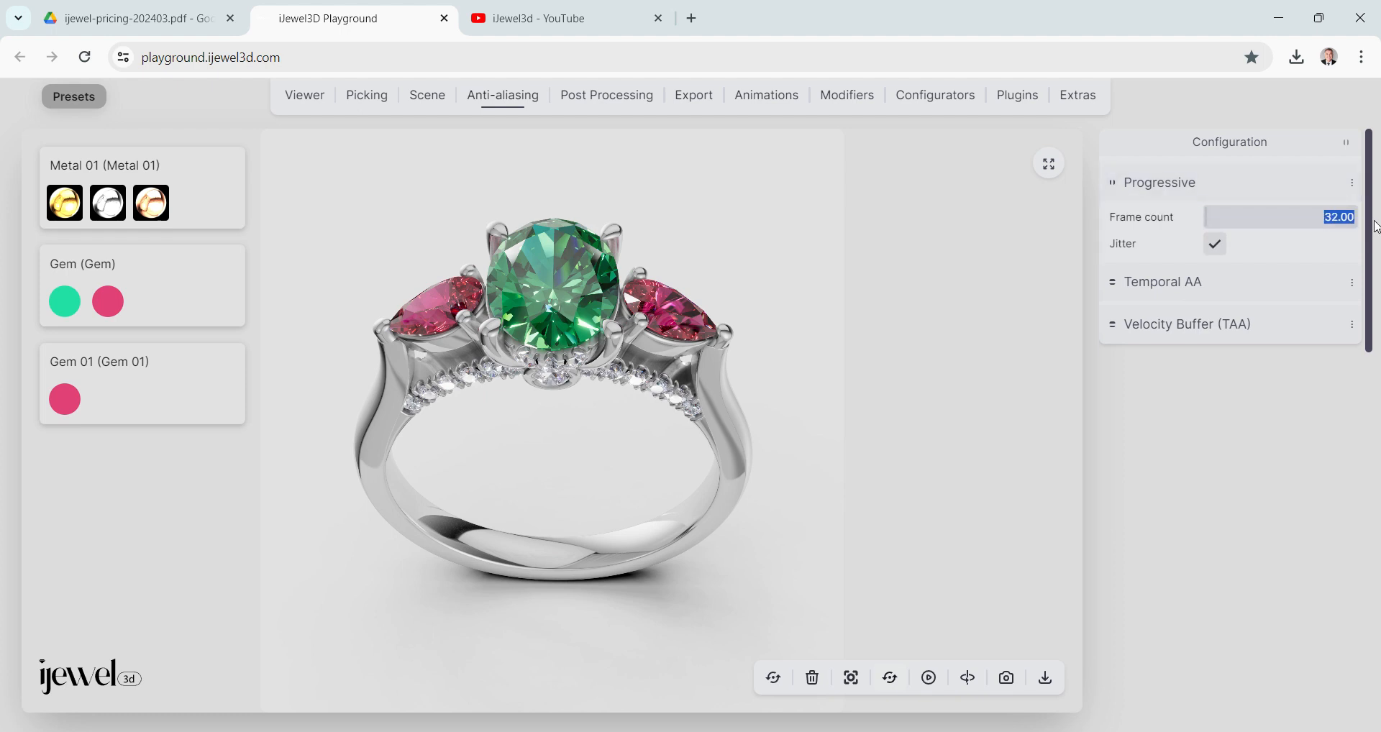
text(4)
Record a 5-second 360 animation of the ring as MP4 video at 30 fps and save it as 360.
click(692, 100)
scroll(1160, 407, down, 1)
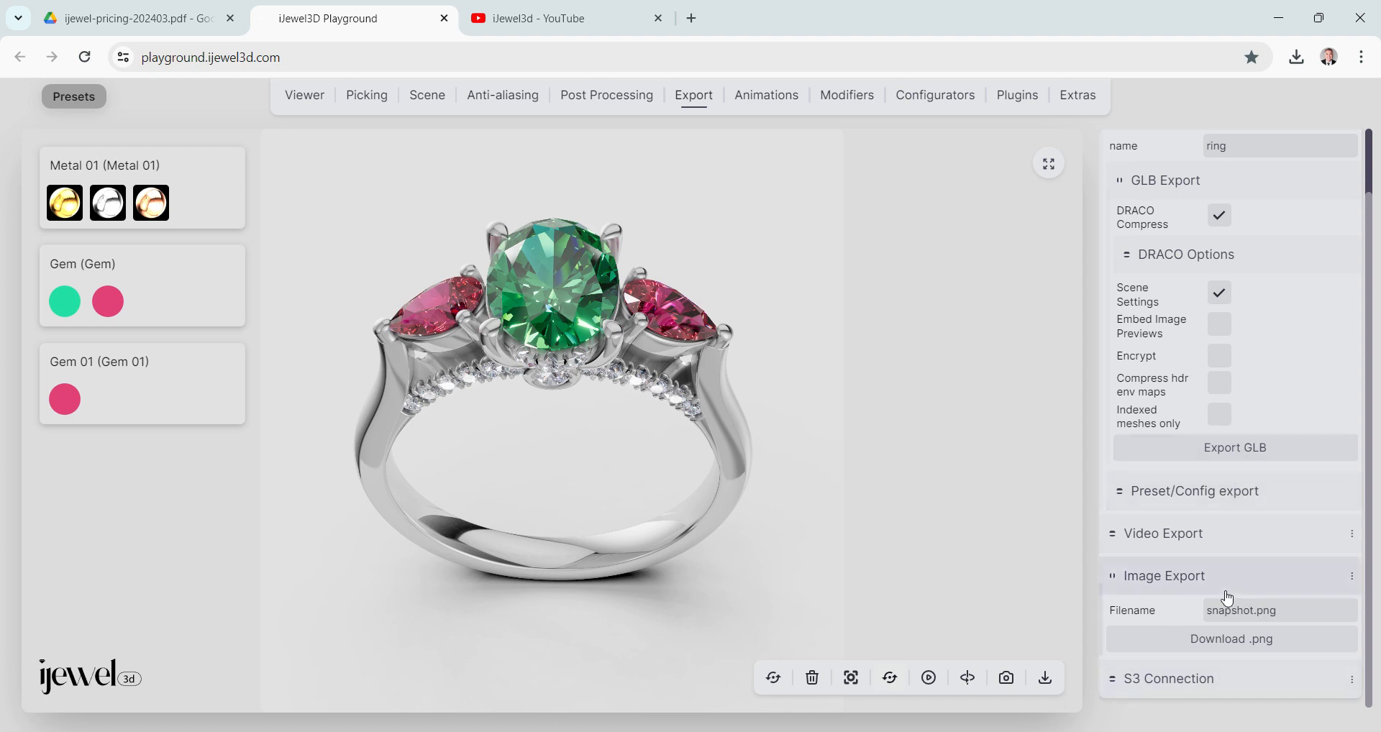
click(1119, 181)
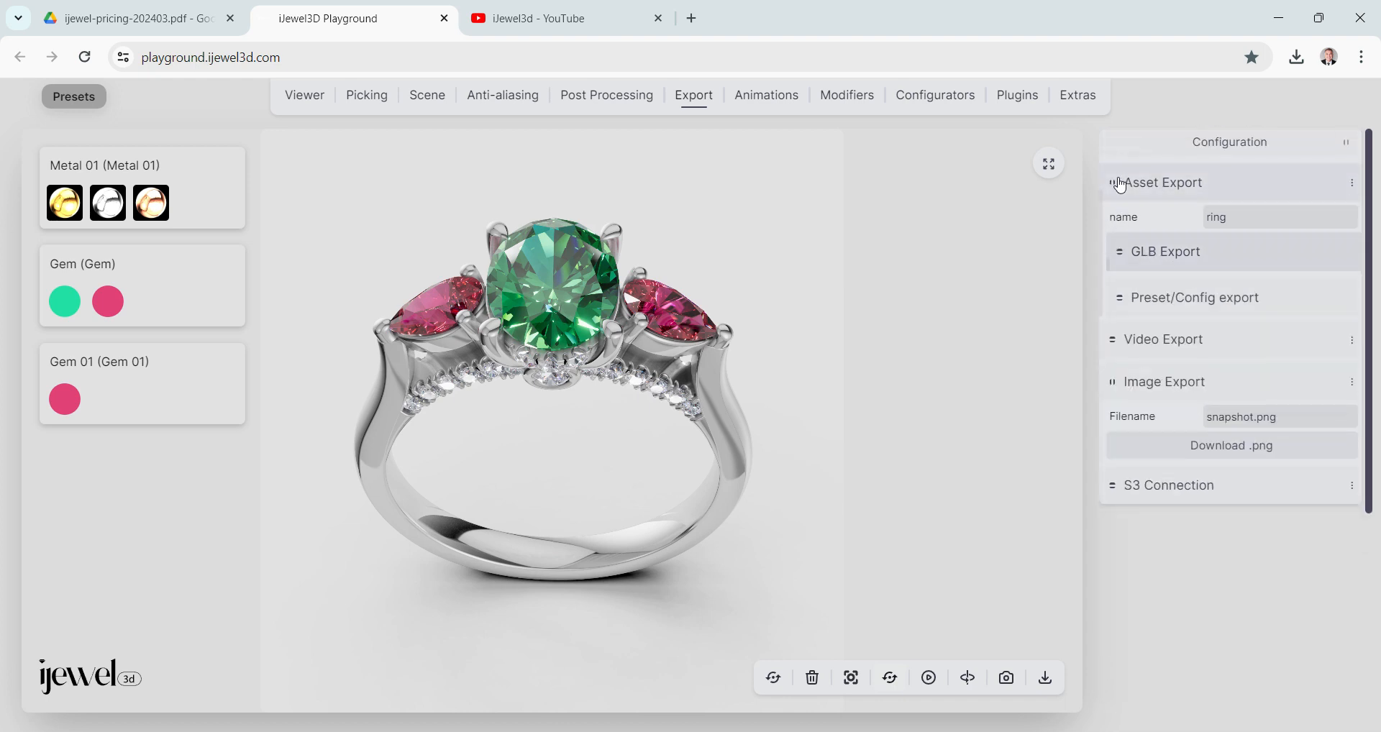
click(1125, 341)
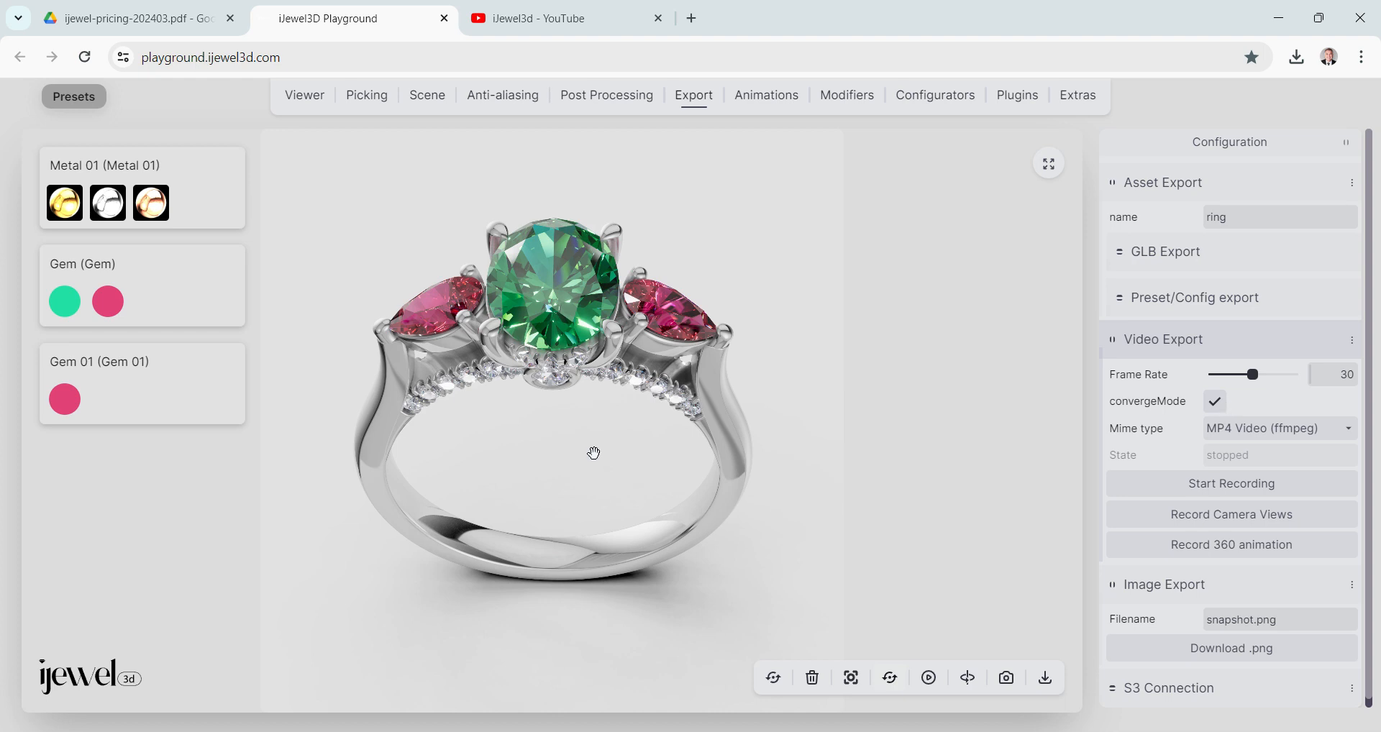
drag(594, 454, 596, 459)
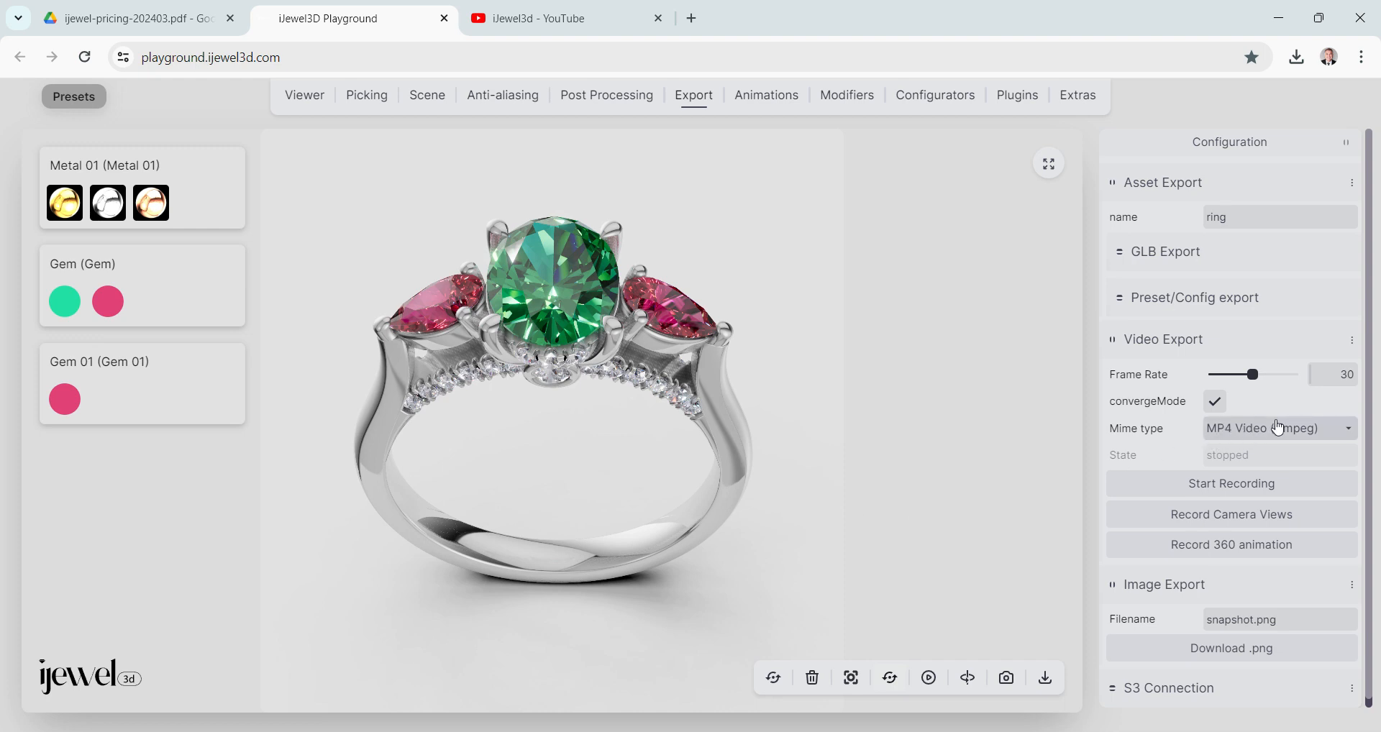
click(1233, 546)
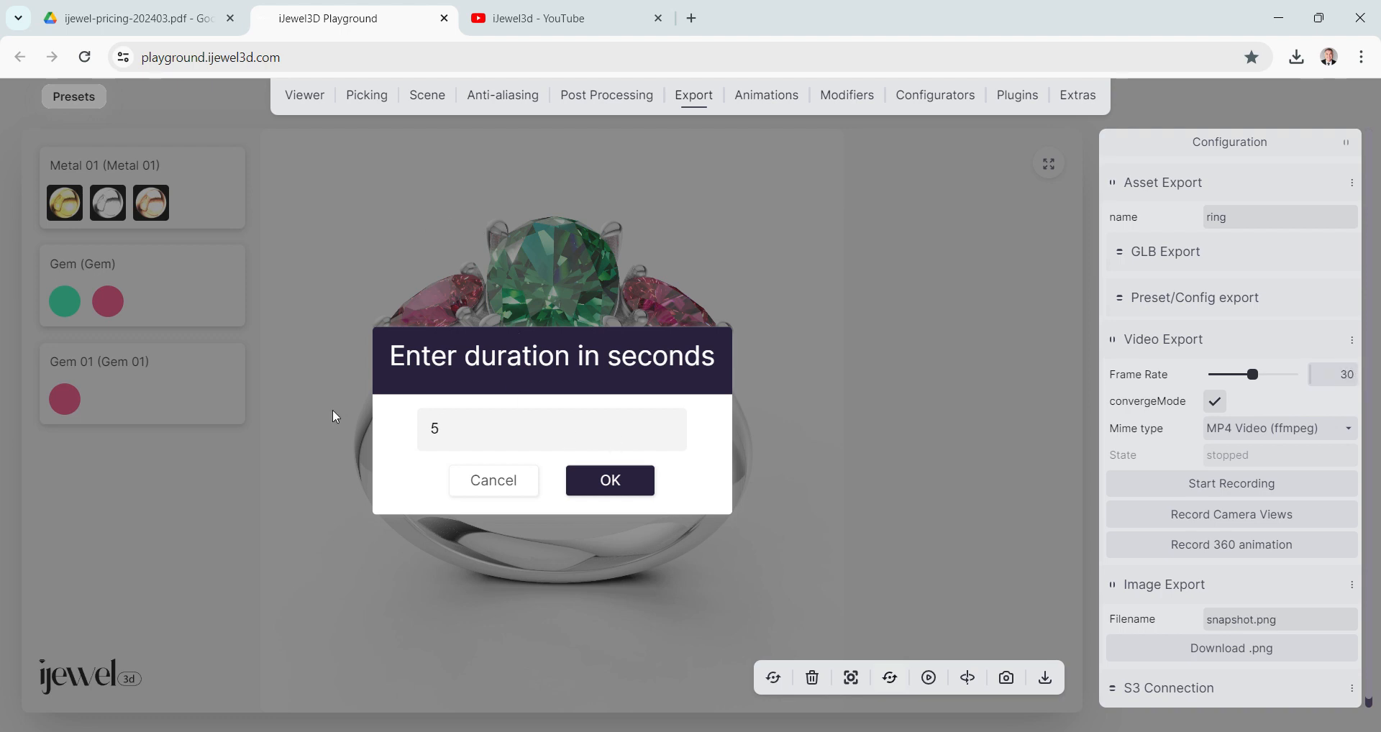
click(595, 488)
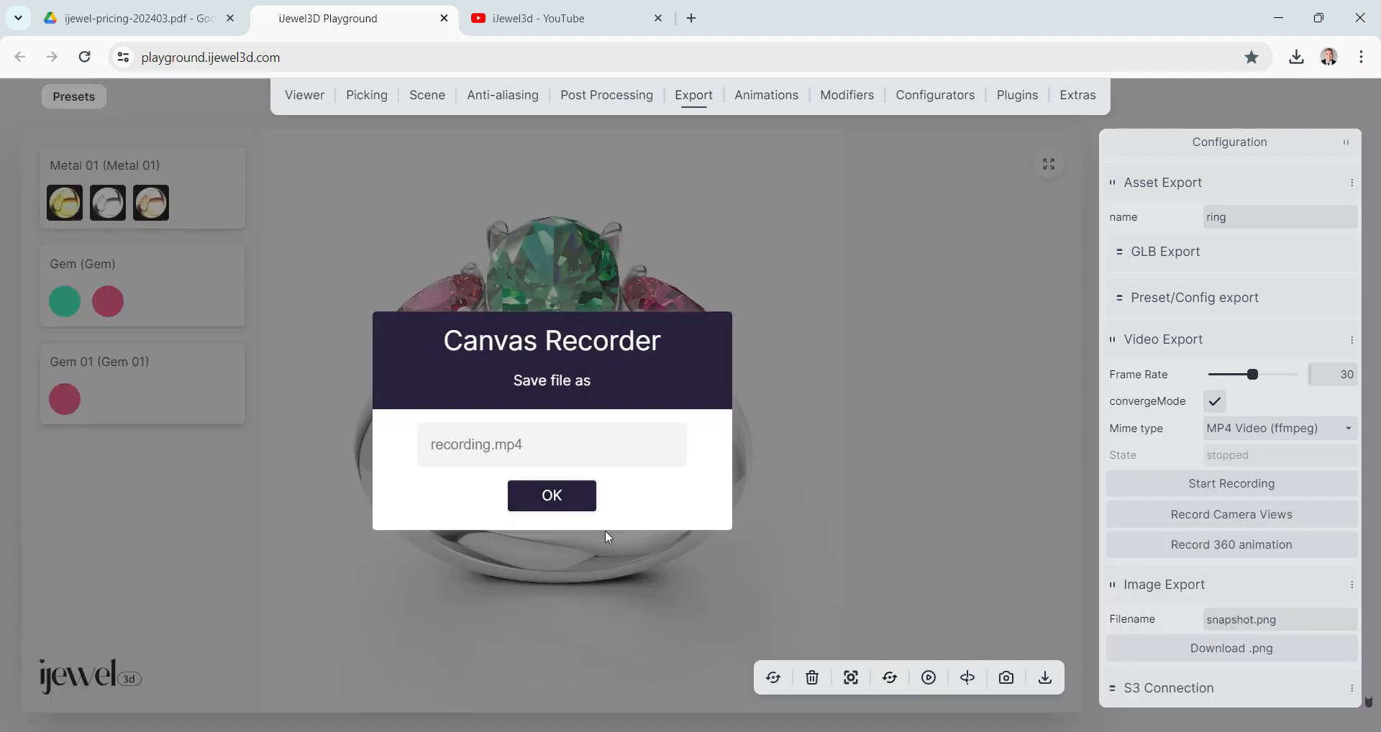
text(360)
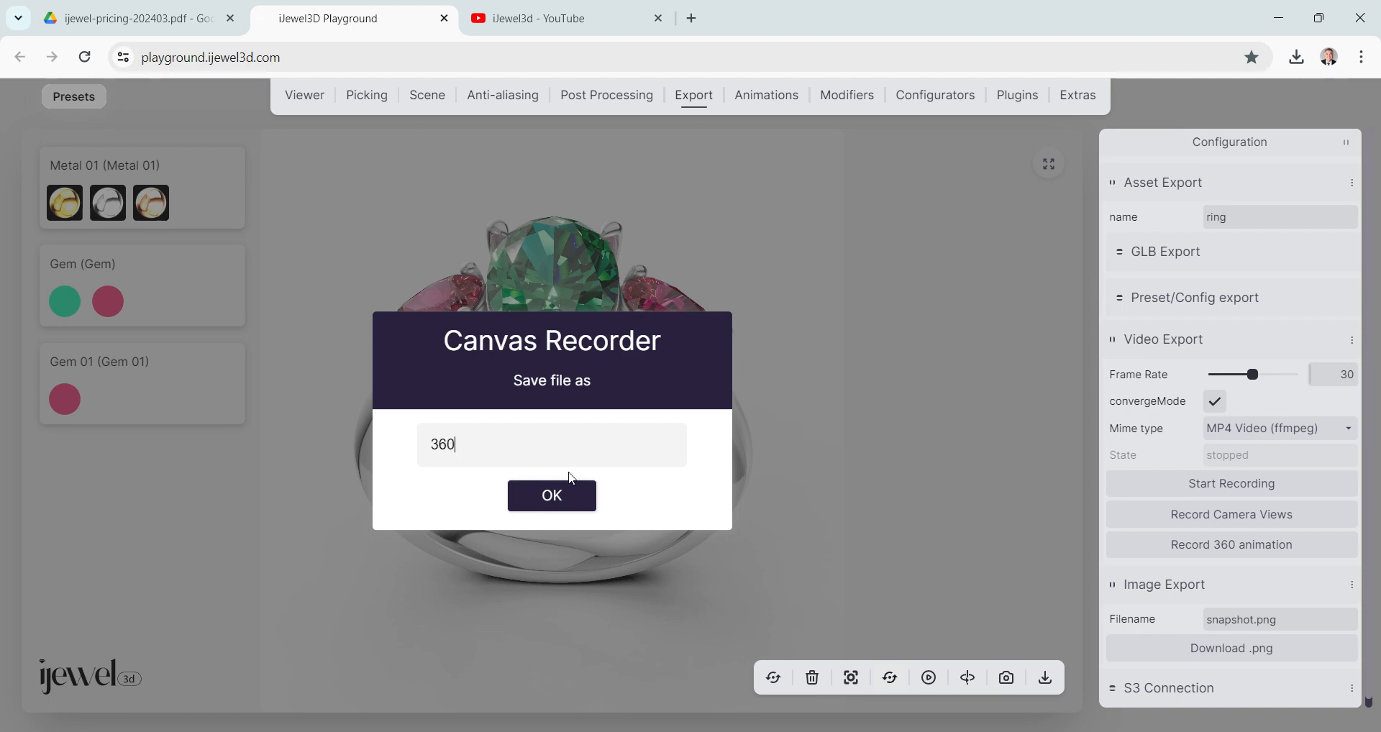
click(559, 496)
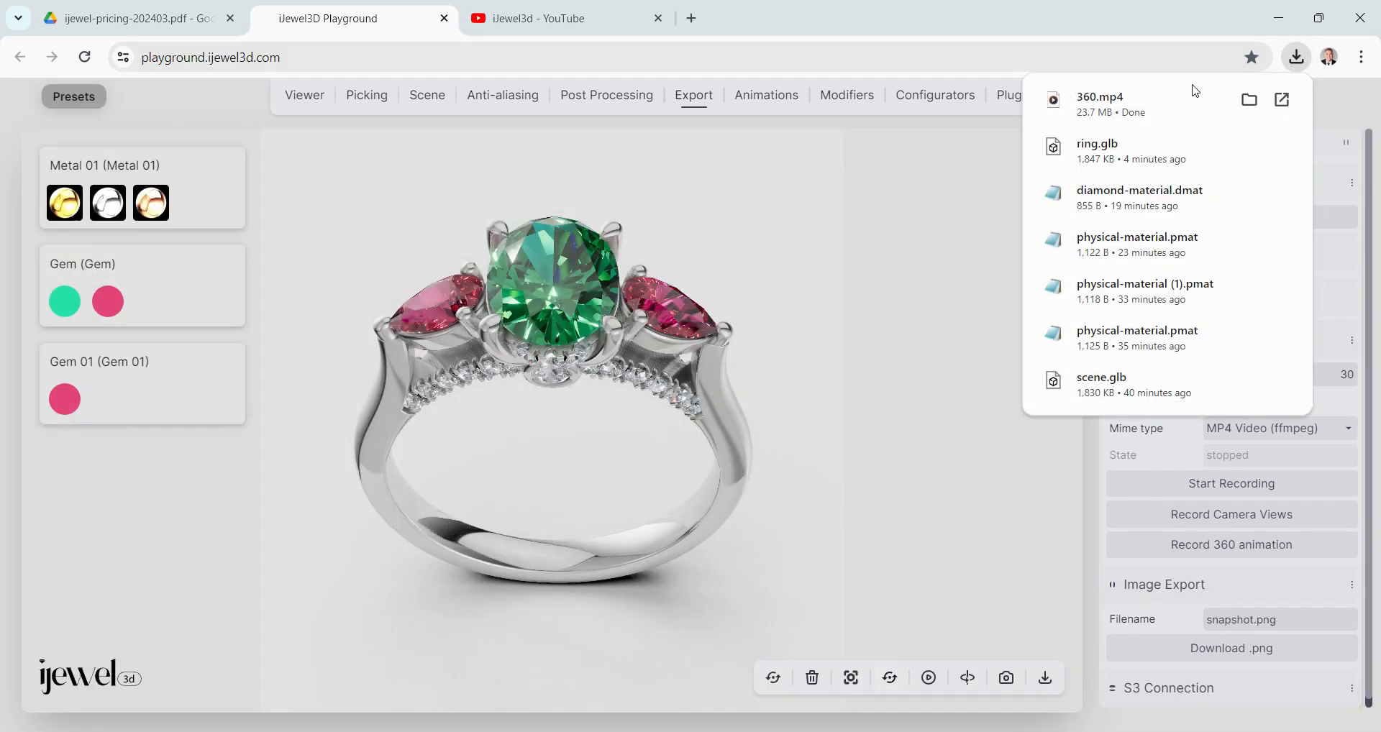
Play 360.mp4 from the Downloads folder, toggle the player's repeat option, and close the player and folder.
click(1250, 99)
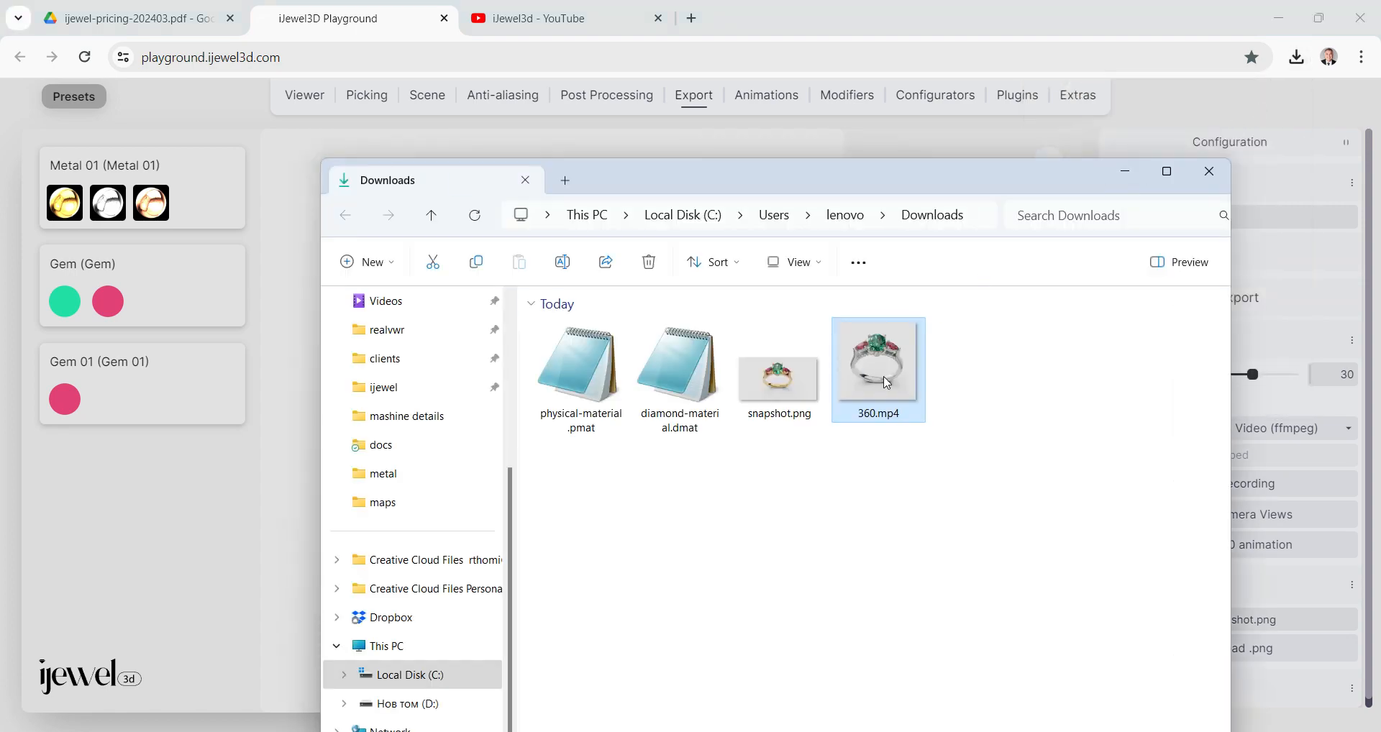
double_click(887, 382)
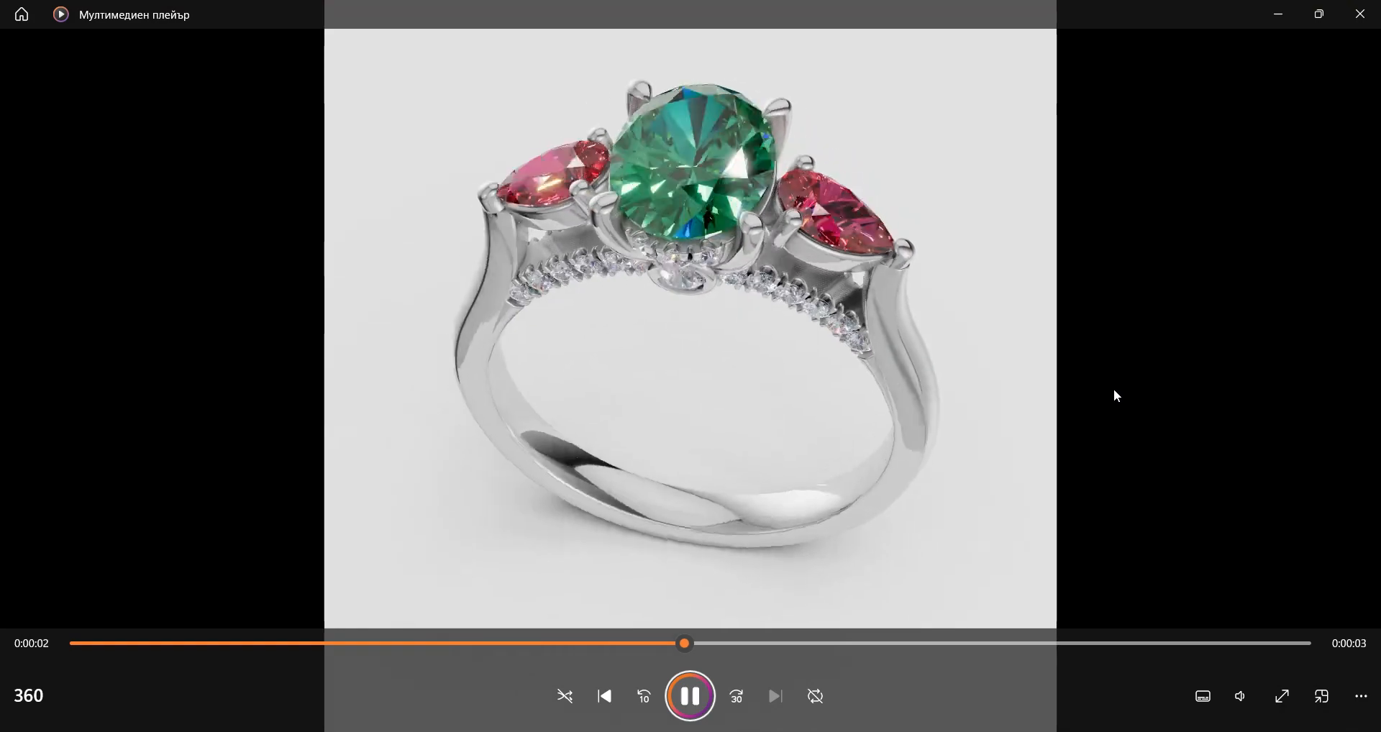
click(815, 697)
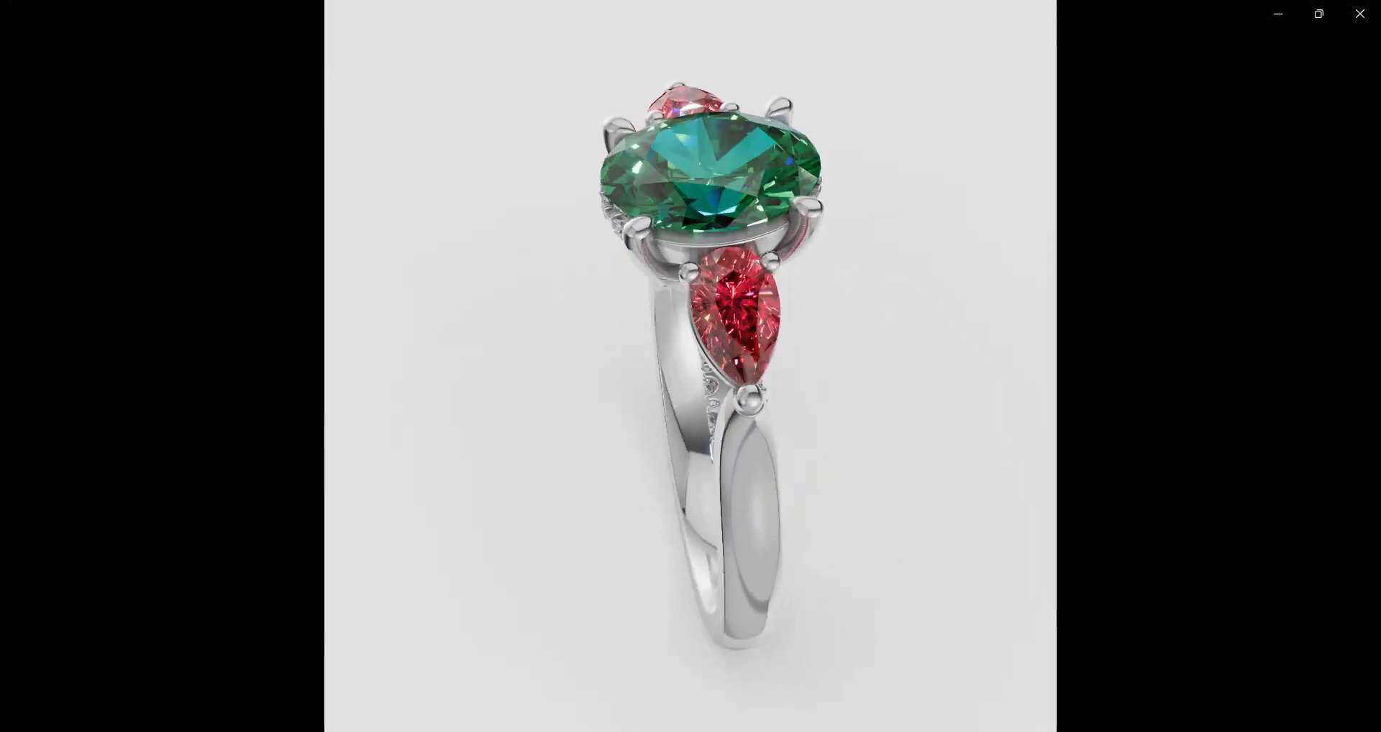
click(1359, 13)
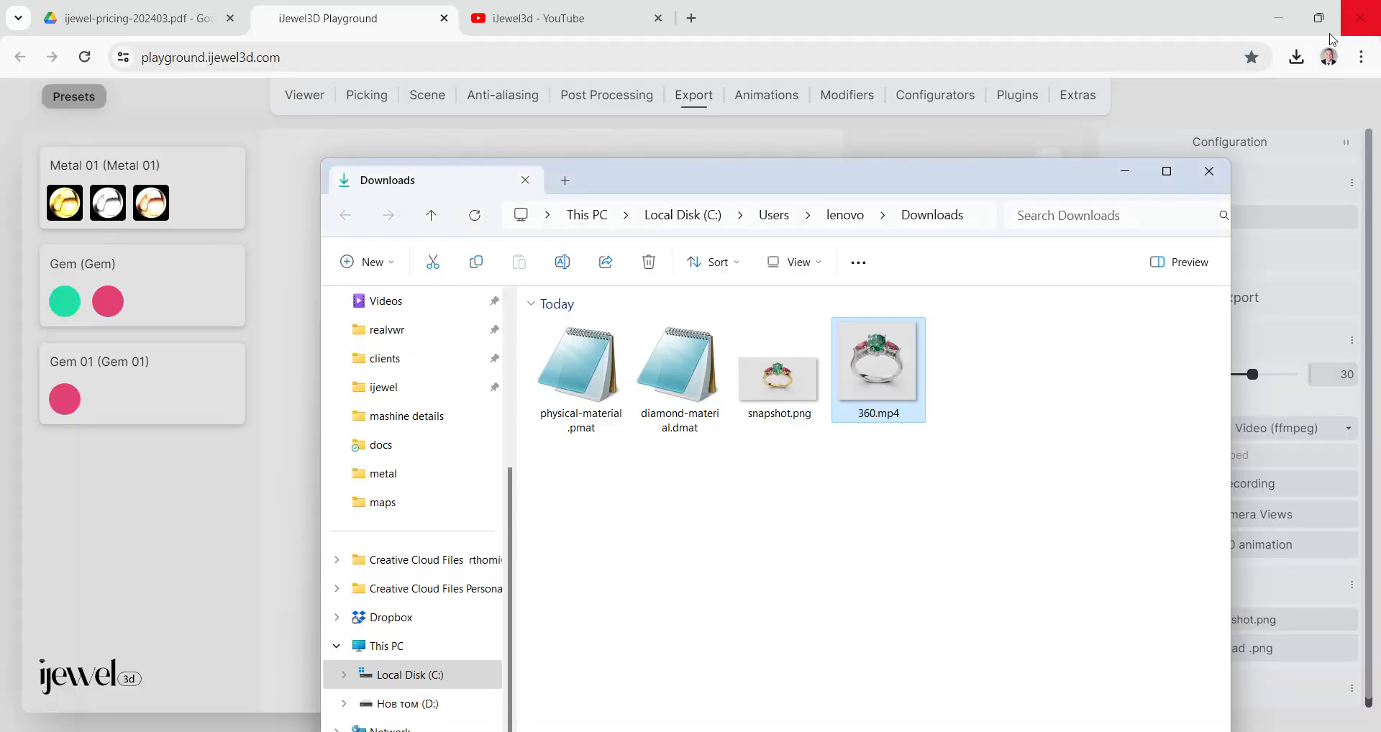
click(1209, 172)
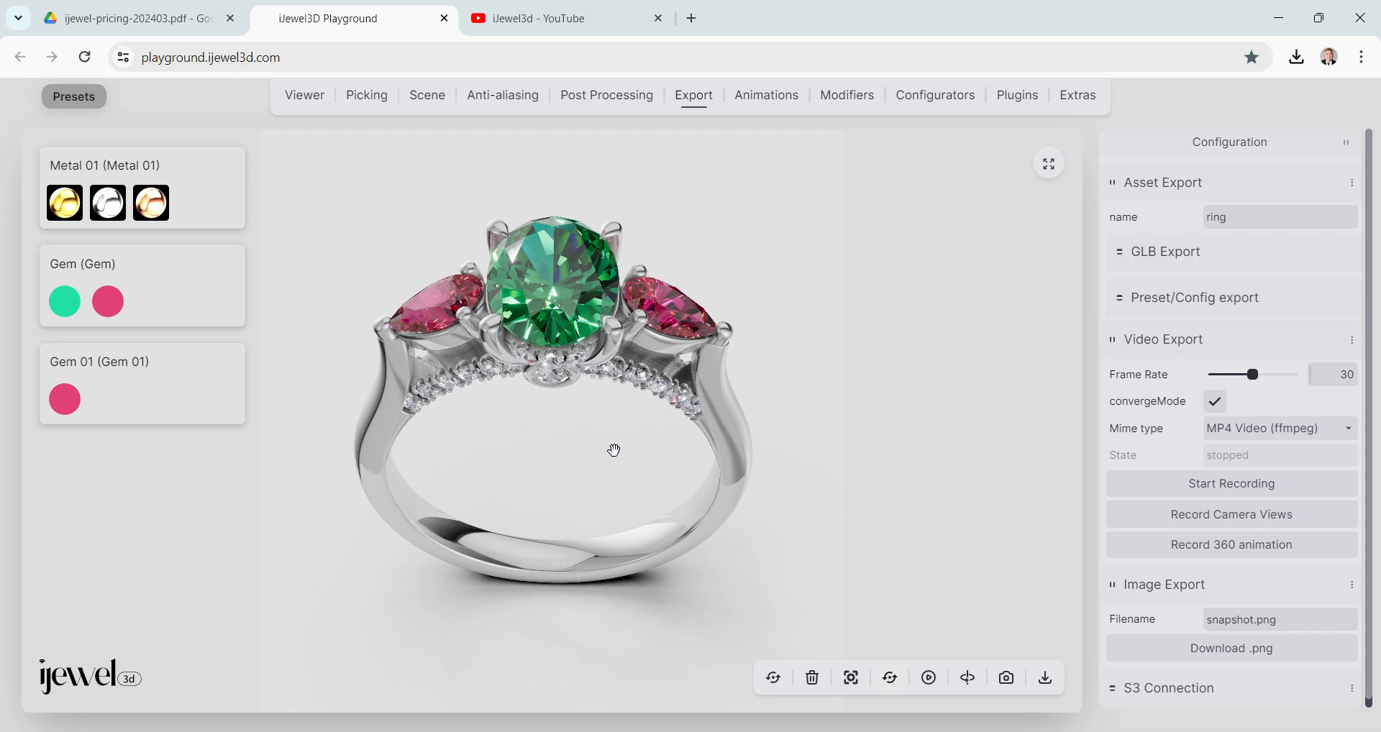
drag(615, 451, 578, 461)
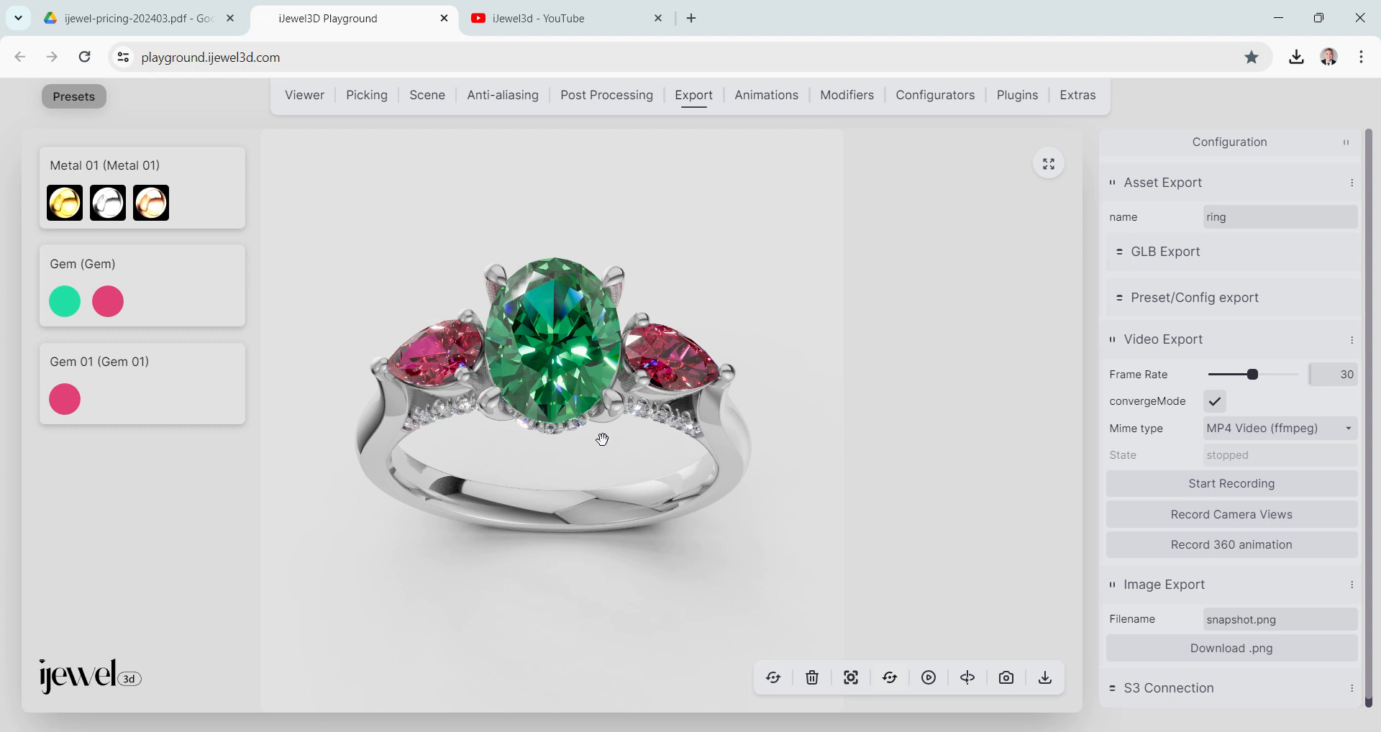
drag(602, 439, 606, 426)
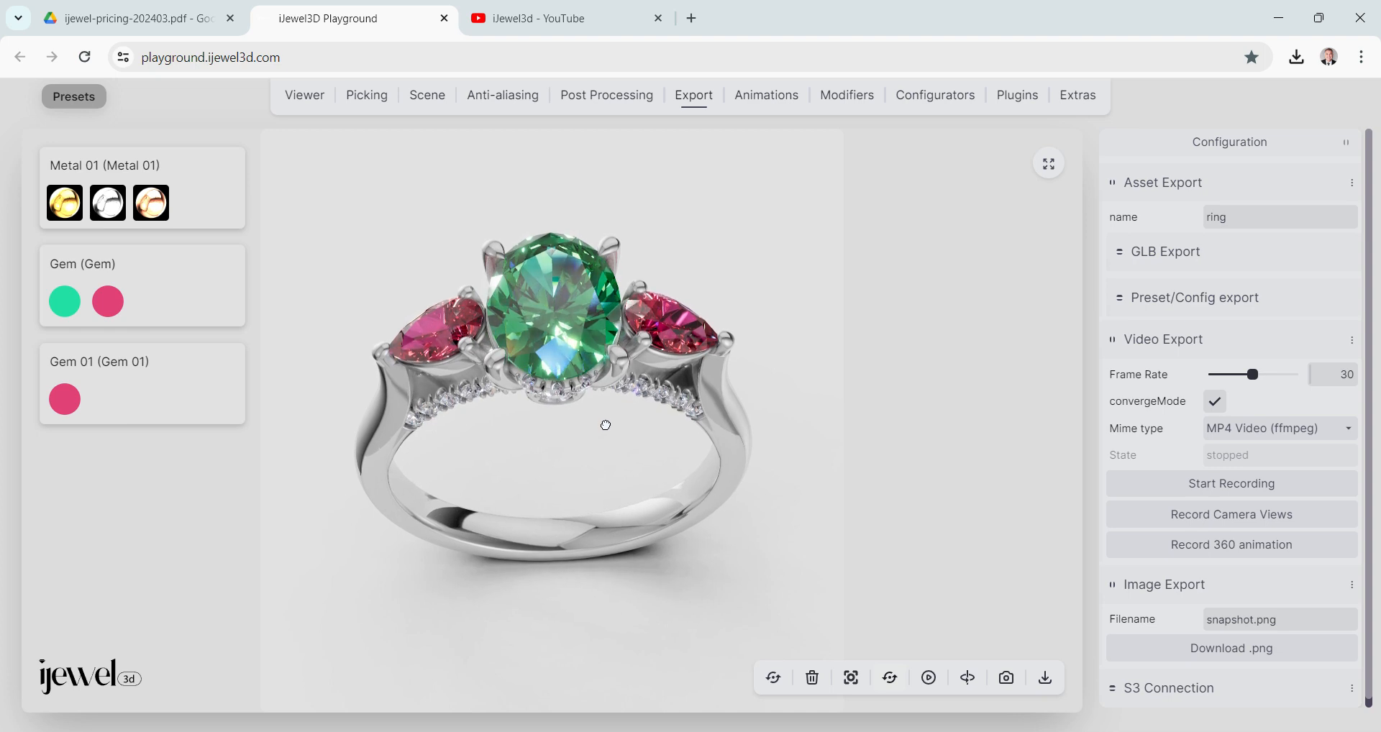